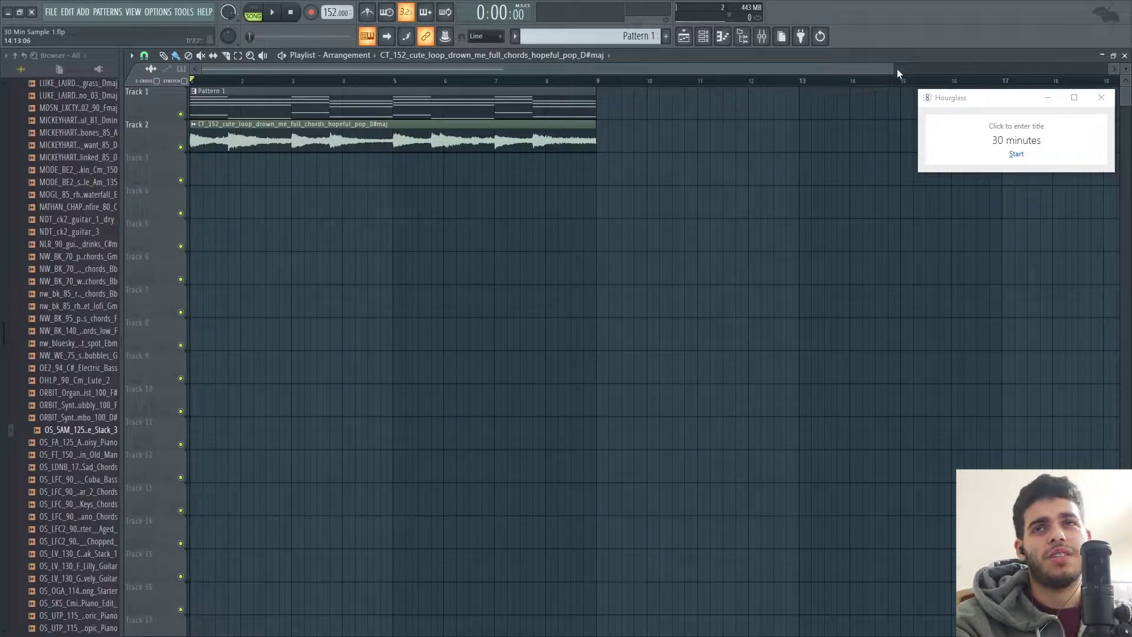
# Solo Track 2 to play the audio loop alone, and bring back Track 1's chord pattern before stopping playback.
pyautogui.moveTo(893, 69); pyautogui.dragTo(987, 72)
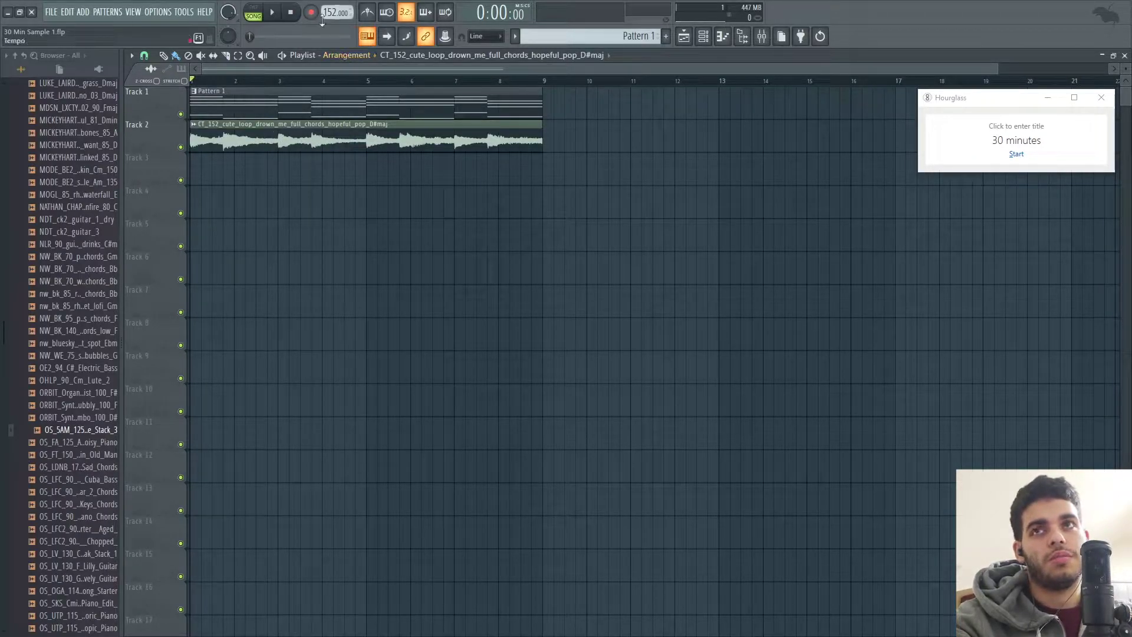
pyautogui.click(310, 104)
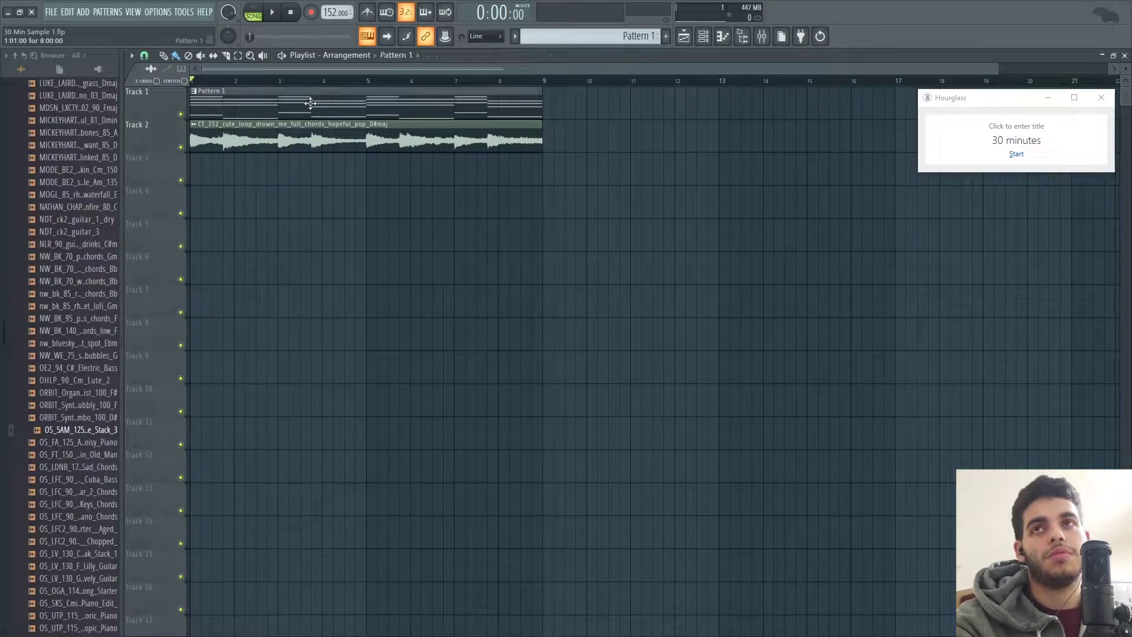
pyautogui.rightClick(181, 148)
pyautogui.press('space')
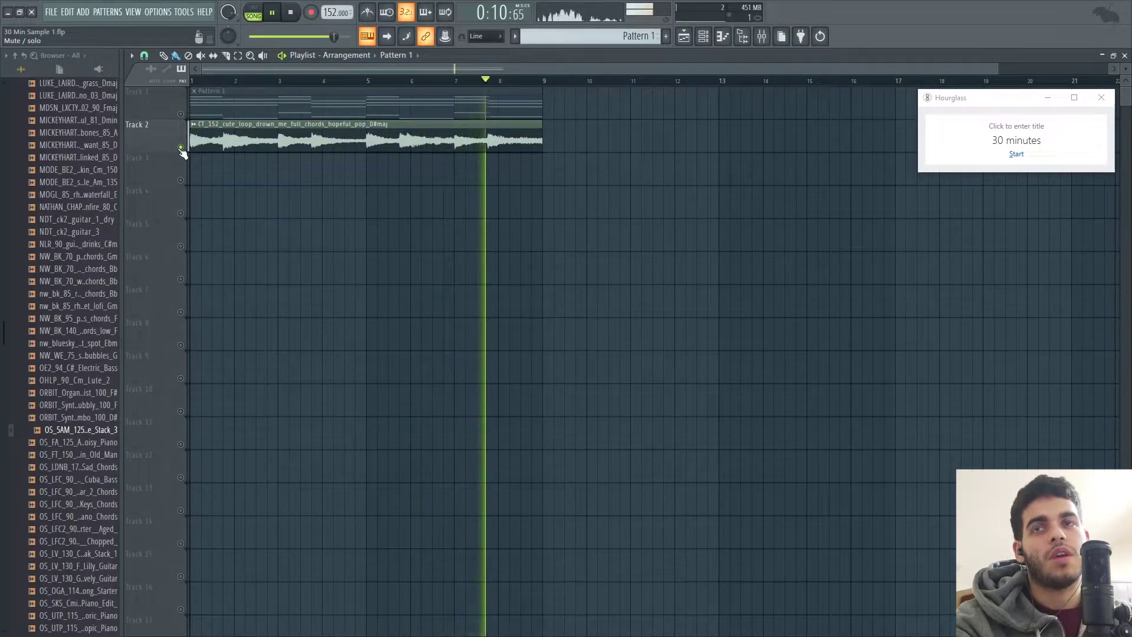
pyautogui.click(181, 116)
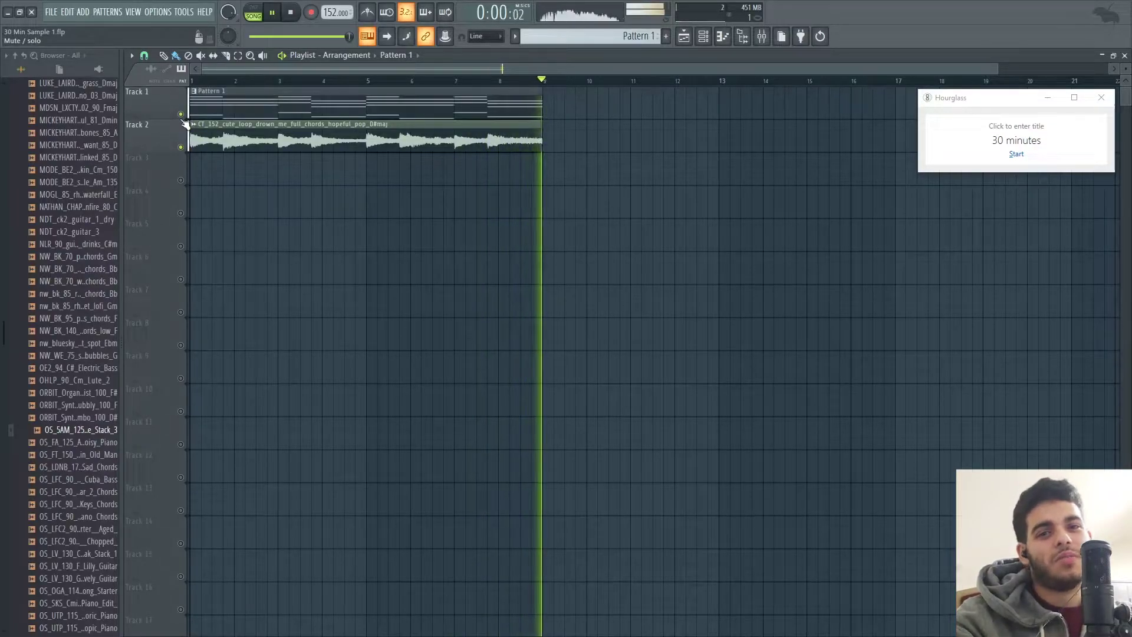
pyautogui.press('space')
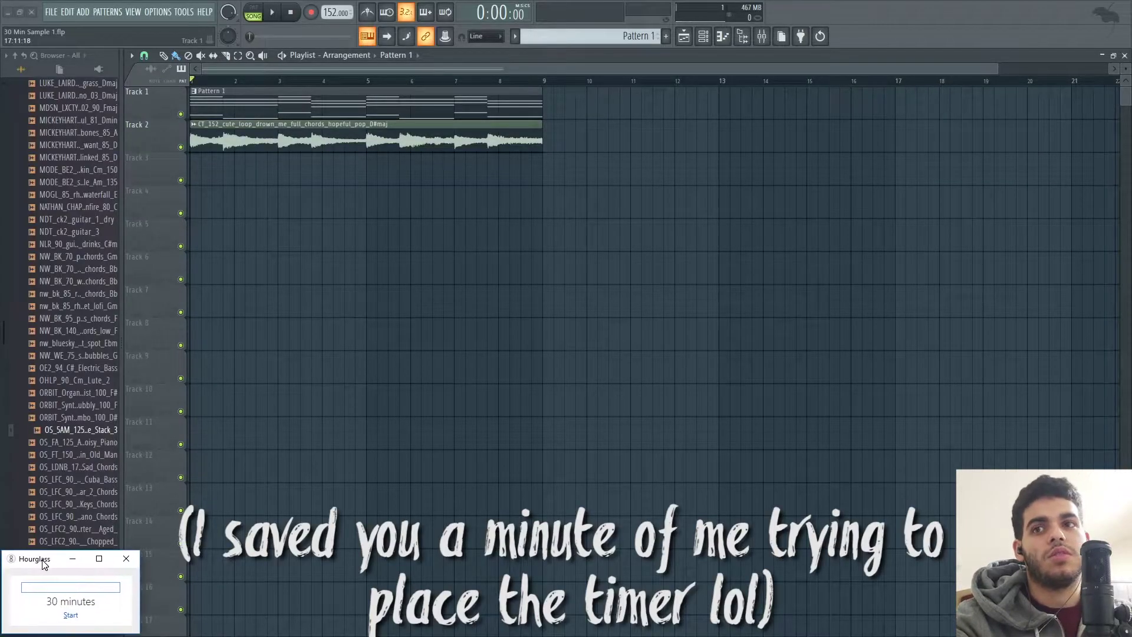
# Start the 30-minute Hourglass timer and add an FPC drum machine channel to the project.
pyautogui.click(70, 615)
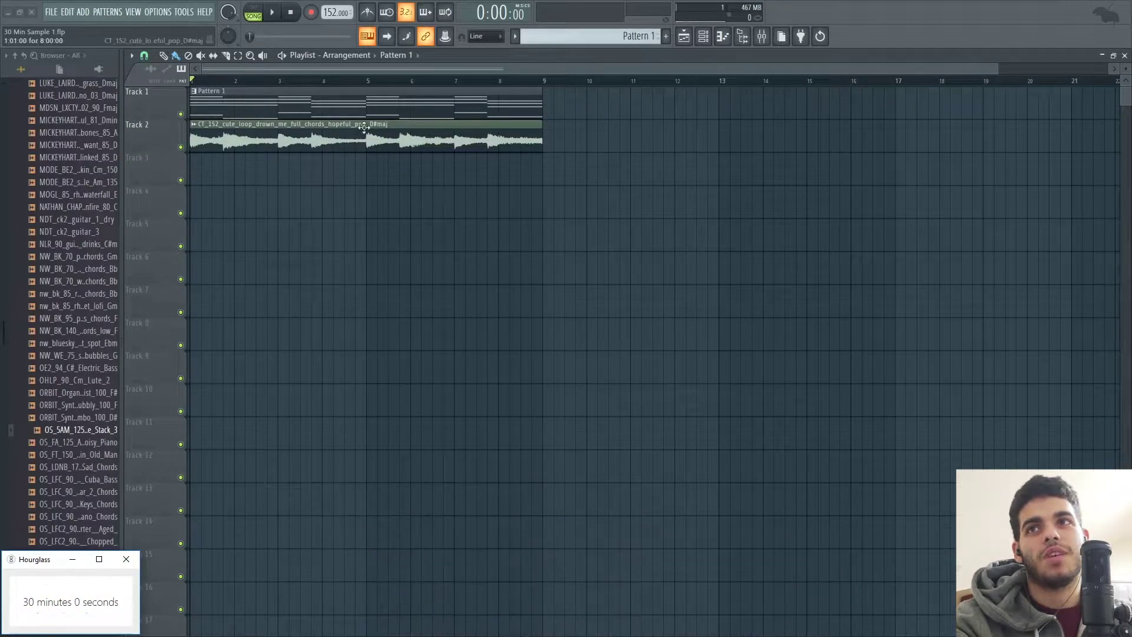
pyautogui.click(341, 69)
pyautogui.moveTo(4, 250); pyautogui.dragTo(4, 70)
pyautogui.press('F6')
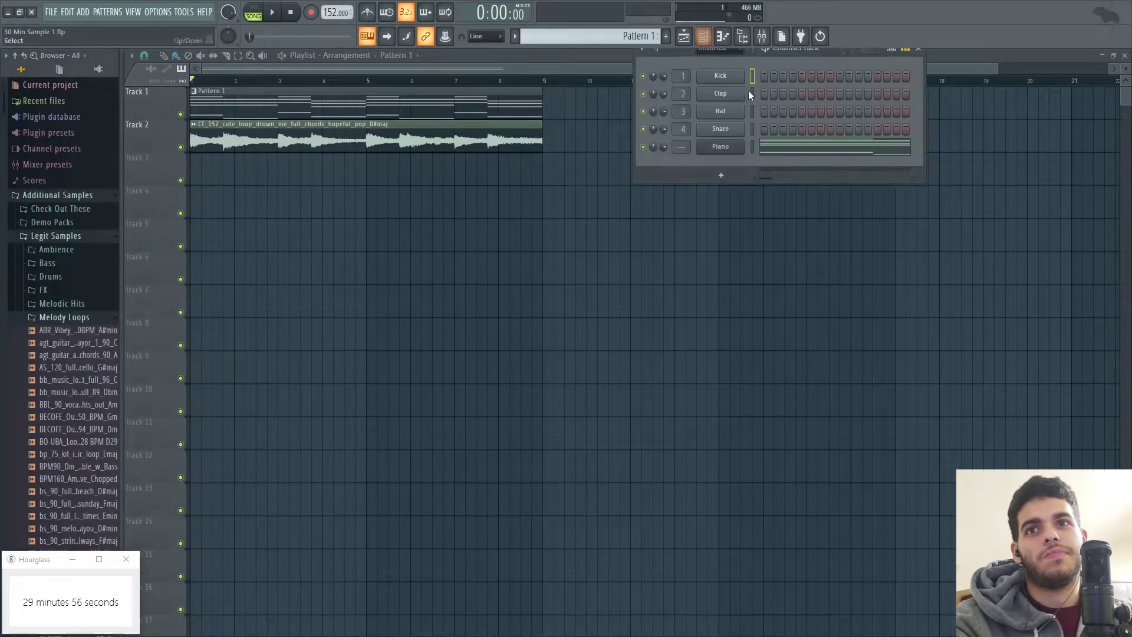
pyautogui.click(83, 12)
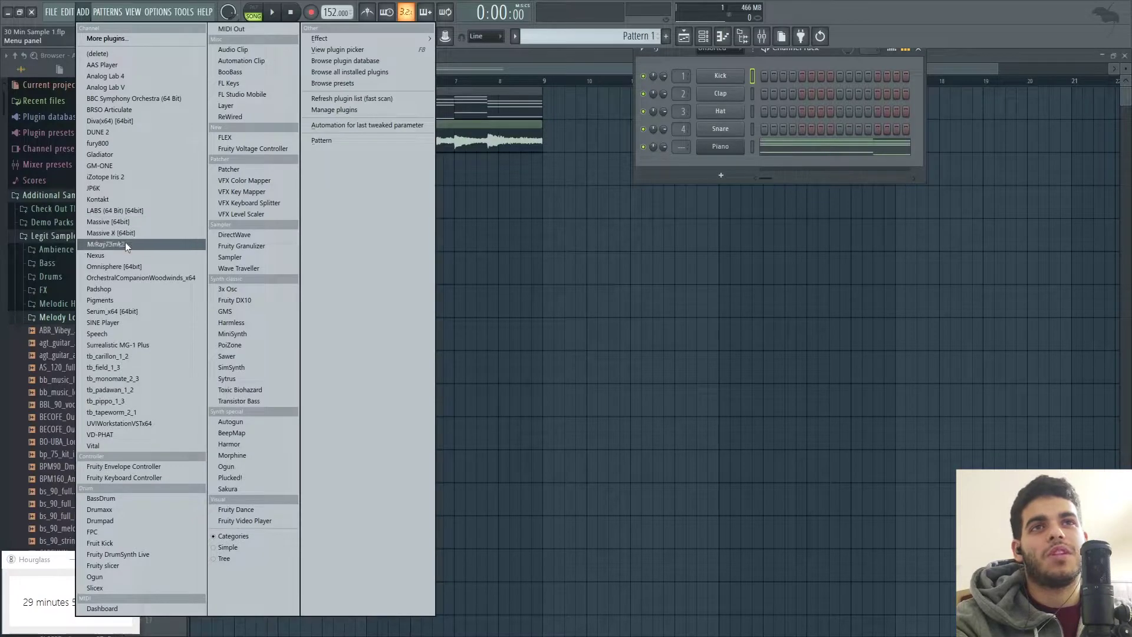
pyautogui.click(144, 533)
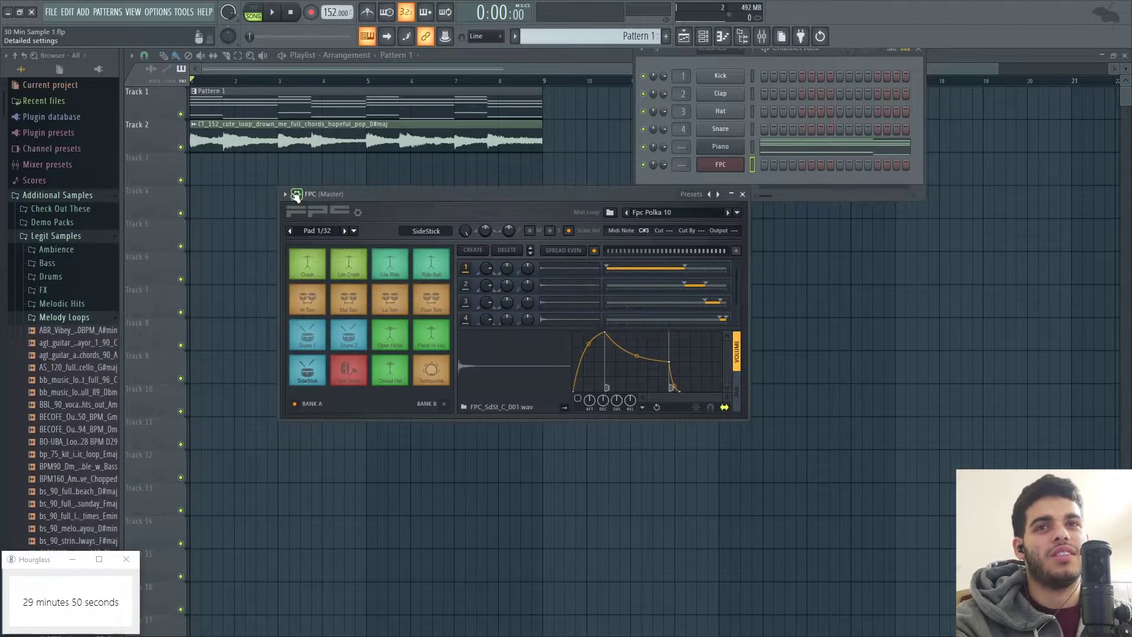
# Load the Empty preset into FPC to clear its pads, and switch the project to Pattern 2.
pyautogui.click(297, 196)
pyautogui.click(284, 194)
pyautogui.moveTo(311, 225)
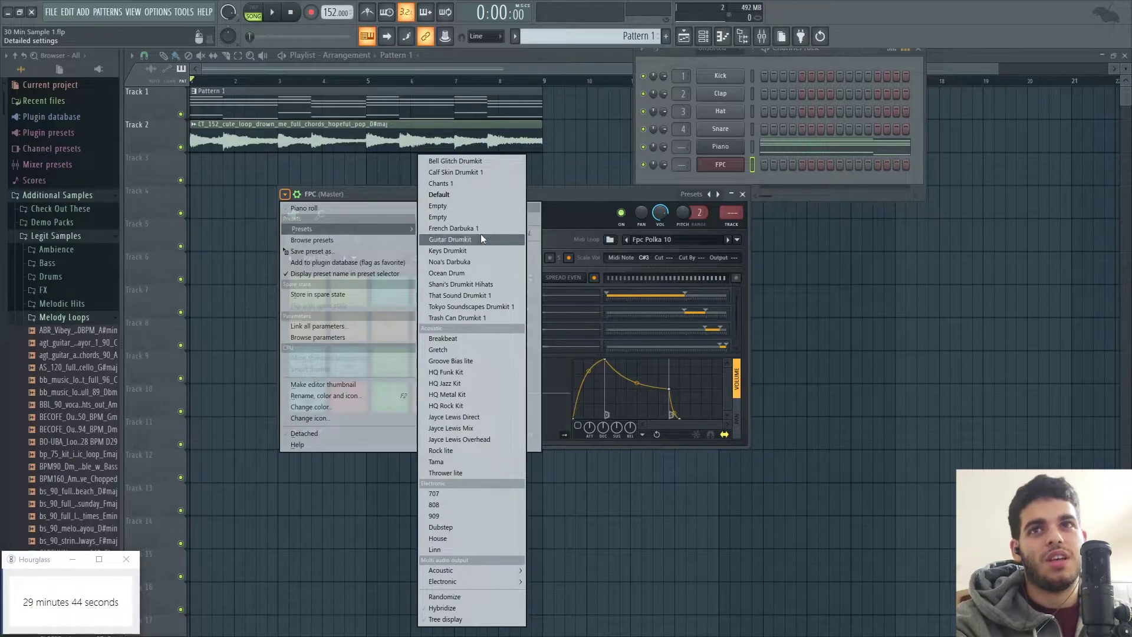
pyautogui.click(477, 217)
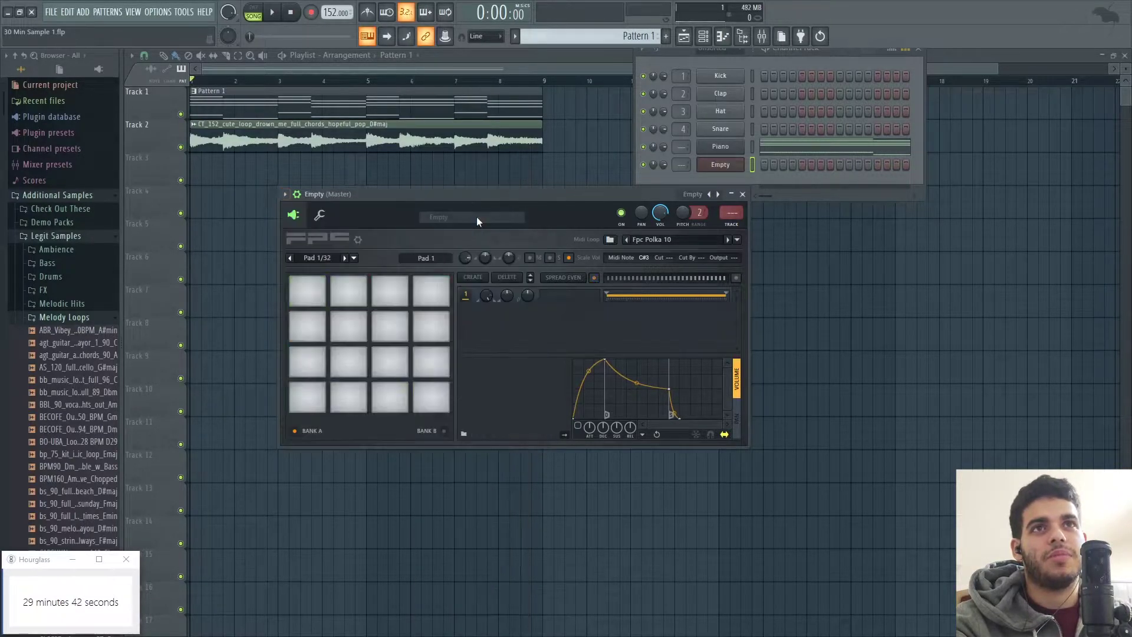
pyautogui.click(298, 200)
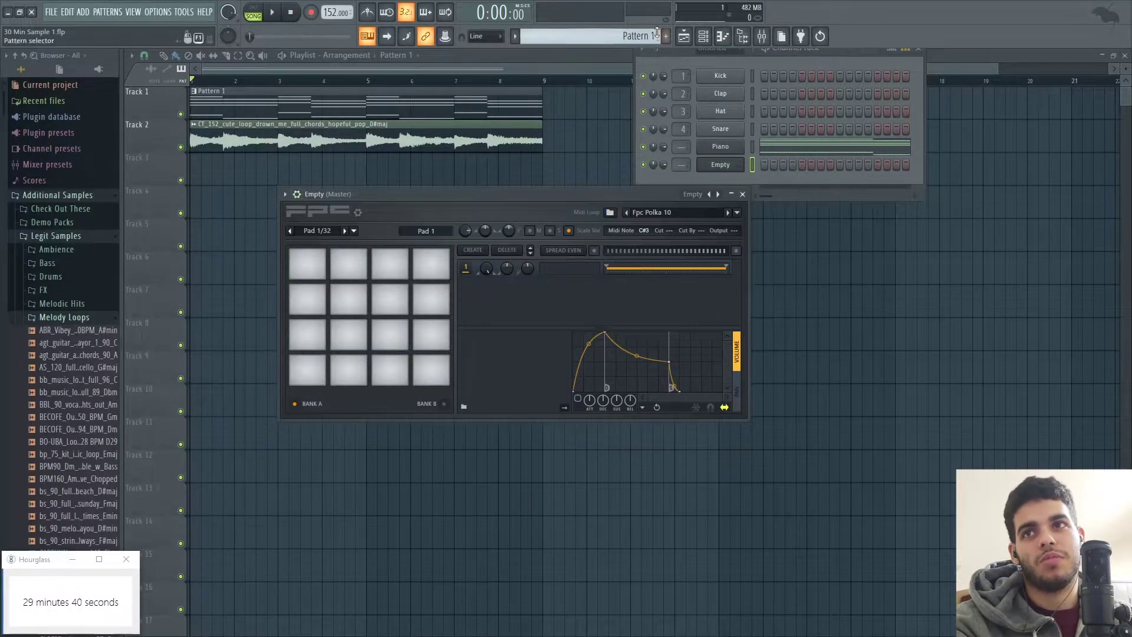
pyautogui.scroll(1, 657, 34)
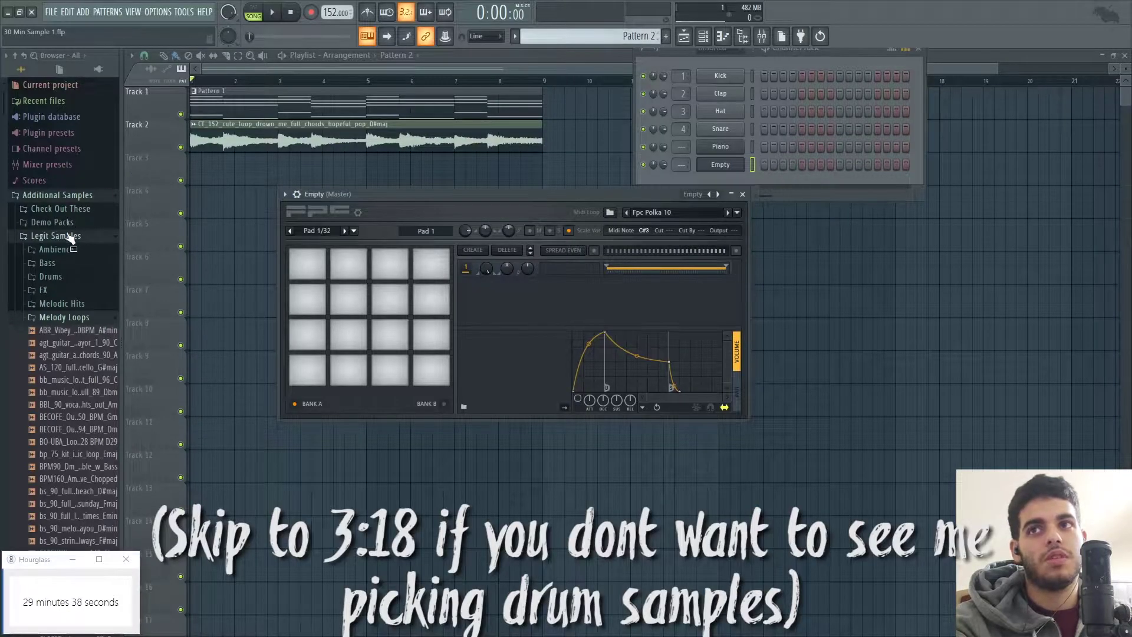
# Open the one-shot Kicks folder within the Legit Samples drums and start previewing kick samples.
pyautogui.click(49, 276)
pyautogui.scroll(-3, 67, 260)
pyautogui.click(65, 230)
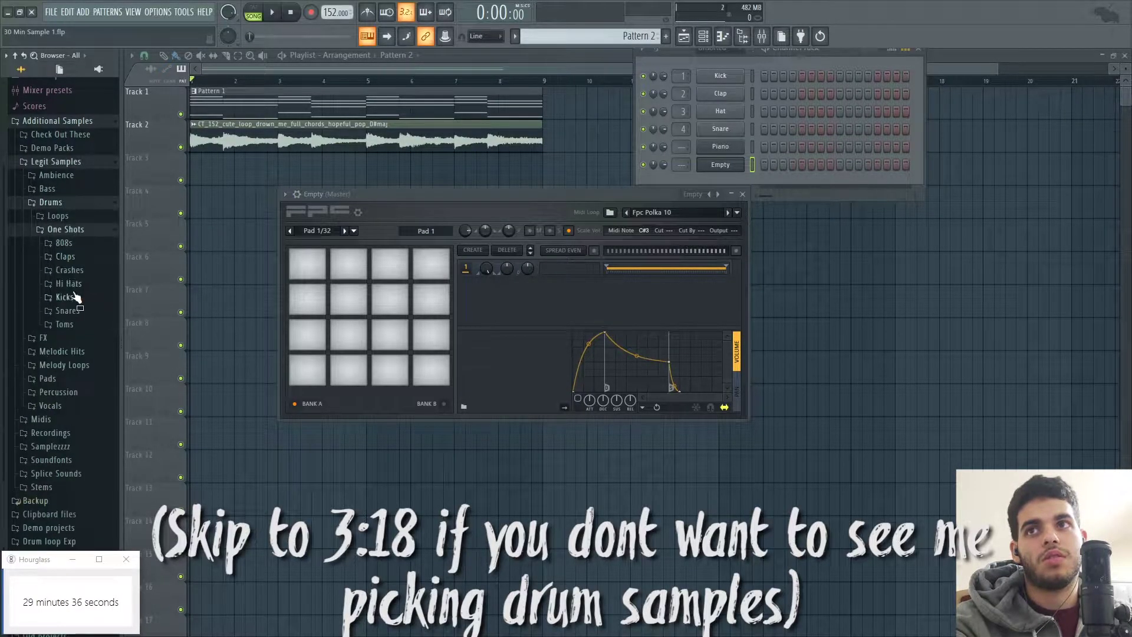
pyautogui.click(73, 300)
pyautogui.scroll(-8, 82, 289)
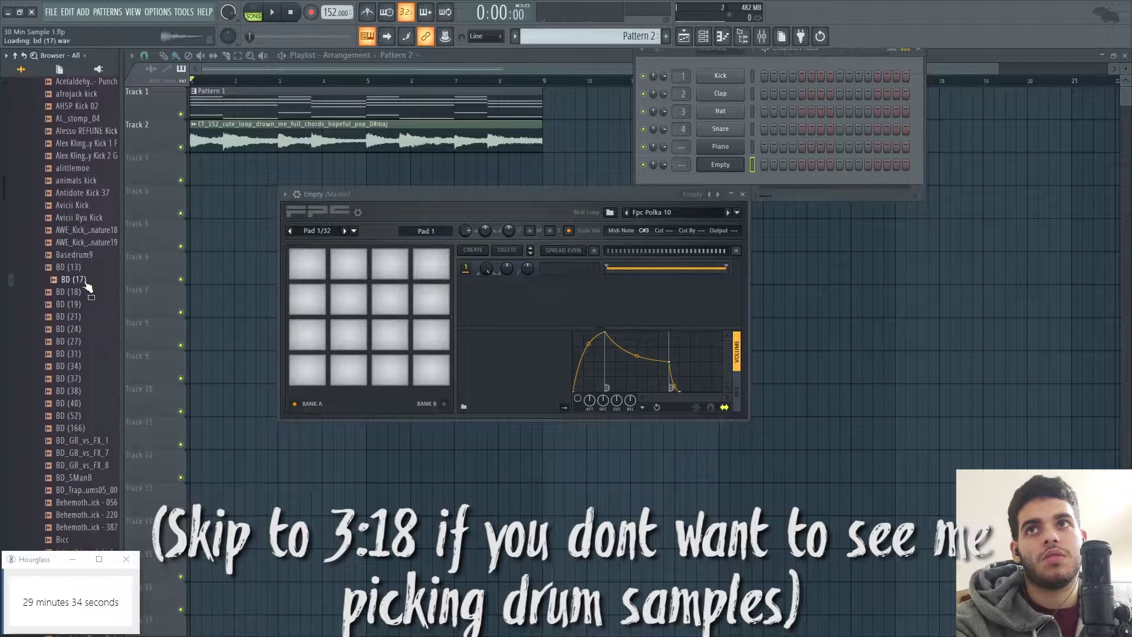
pyautogui.scroll(-10, 86, 260)
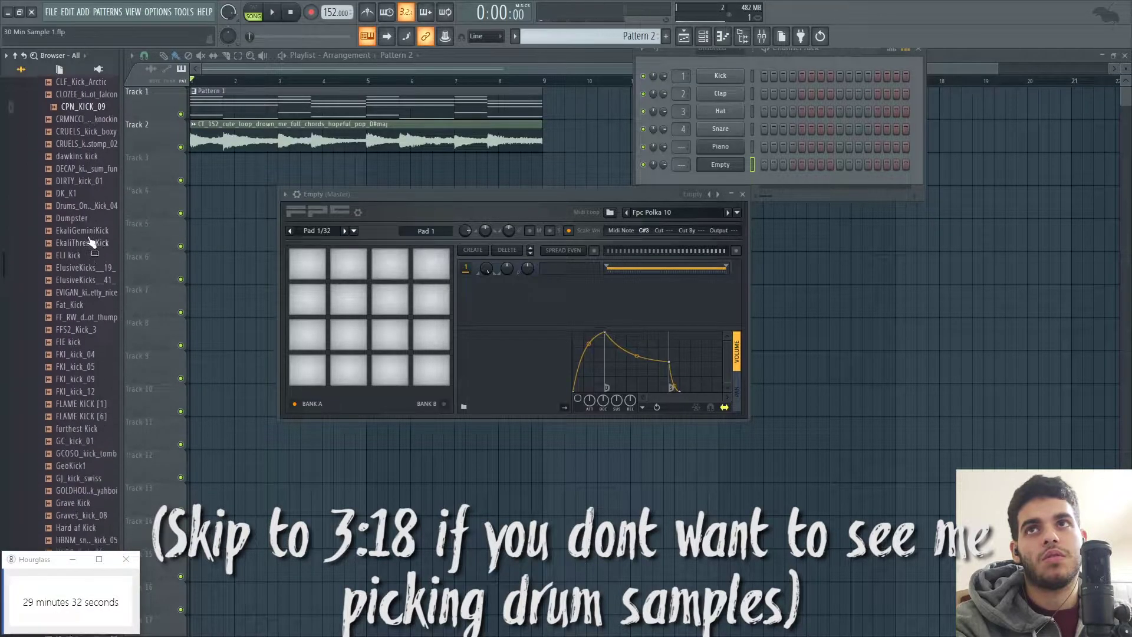
pyautogui.click(90, 97)
pyautogui.click(89, 84)
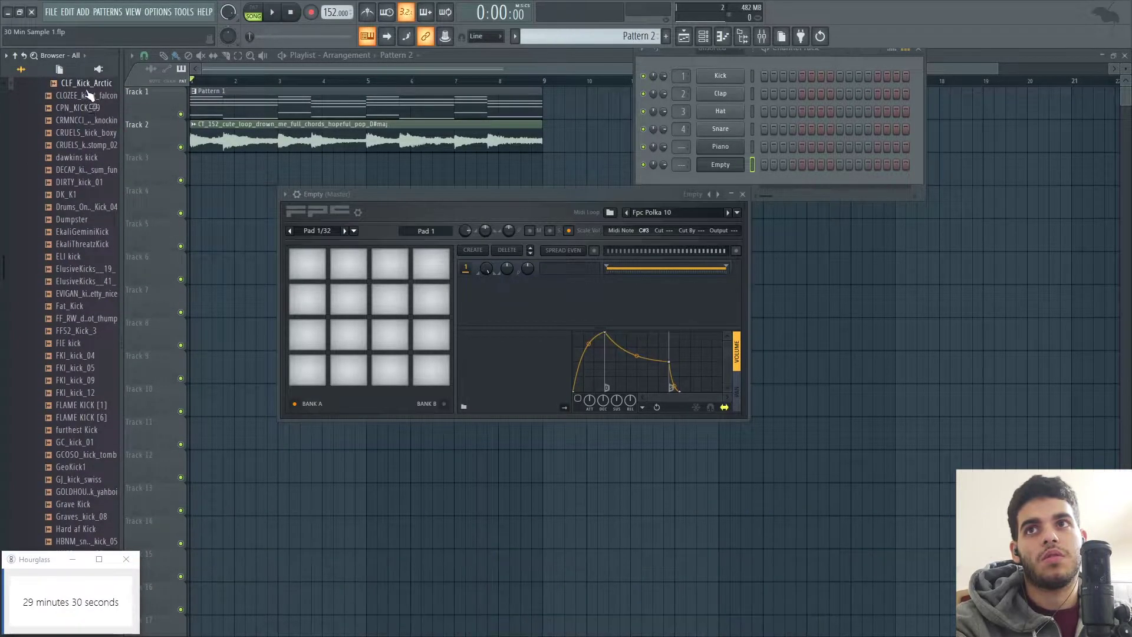
# Audition and compare the kick samples around CLF_Kick_Arctic, CPN_KICK_09 and dawkins kick.
pyautogui.click(80, 159)
pyautogui.click(82, 171)
pyautogui.click(84, 183)
pyautogui.click(83, 197)
pyautogui.click(84, 206)
pyautogui.click(86, 219)
pyautogui.click(88, 232)
pyautogui.click(89, 244)
pyautogui.click(91, 270)
pyautogui.scroll(2, 91, 268)
pyautogui.click(90, 208)
pyautogui.click(93, 195)
pyautogui.click(96, 182)
pyautogui.click(97, 170)
pyautogui.press('Up')
pyautogui.click(91, 171)
pyautogui.click(91, 183)
pyautogui.click(92, 196)
pyautogui.click(91, 207)
pyautogui.click(92, 220)
pyautogui.click(92, 233)
pyautogui.click(90, 245)
pyautogui.click(91, 233)
pyautogui.click(94, 171)
pyautogui.click(95, 182)
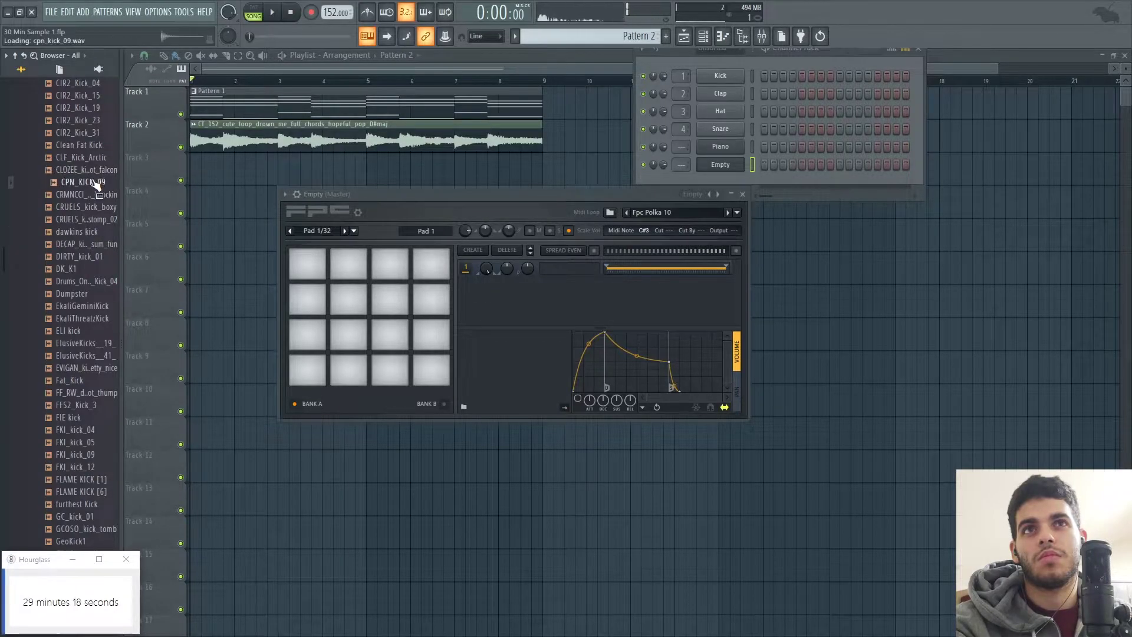
# Load the CLF_Kick_Arctic sample onto the first pad of FPC's top row.
pyautogui.click(93, 181)
pyautogui.moveTo(289, 265); pyautogui.dragTo(290, 265)
pyautogui.click(87, 157)
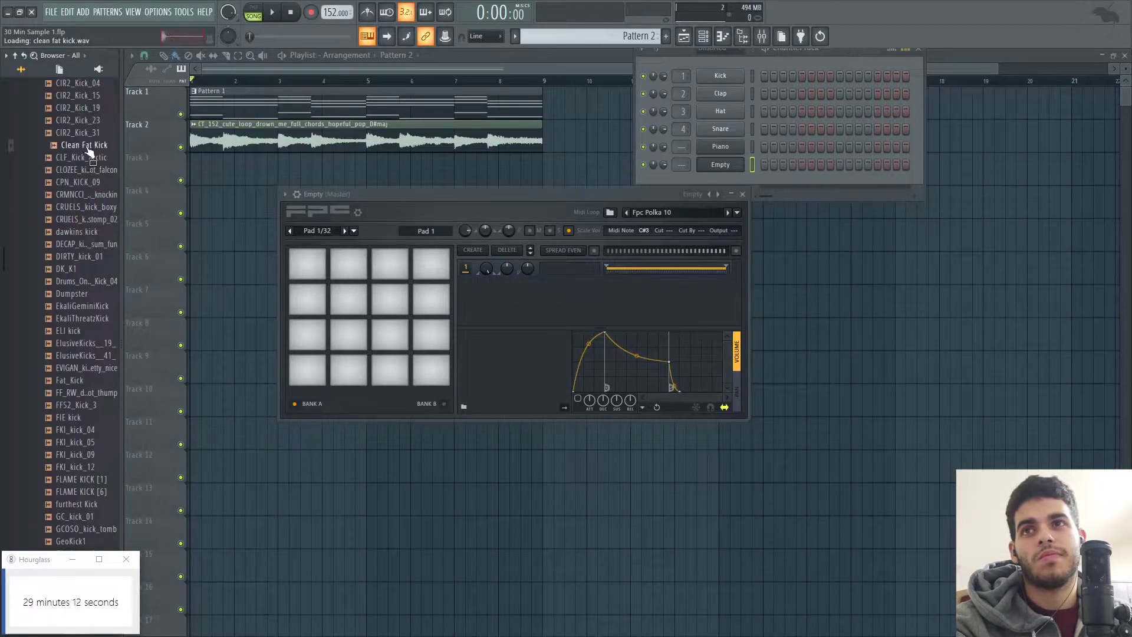
pyautogui.click(87, 207)
pyautogui.moveTo(96, 158); pyautogui.dragTo(315, 268)
# Collapse the Kicks folder, open the one-shot Snares folder and preview some of its samples.
pyautogui.moveTo(3, 257); pyautogui.dragTo(1, 83)
pyautogui.click(67, 374)
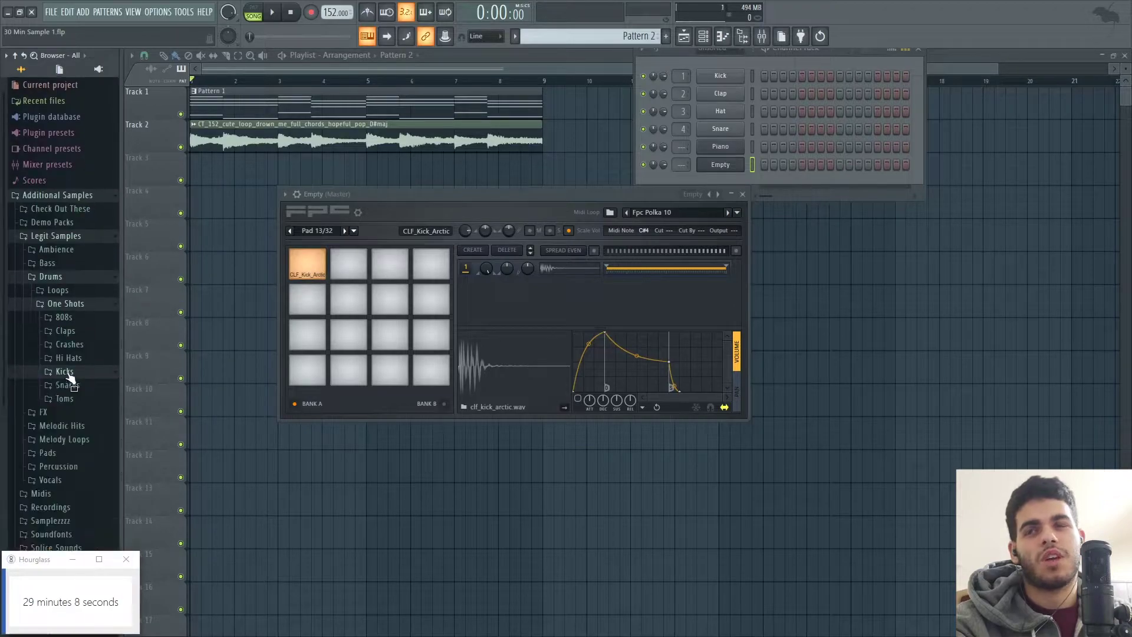
pyautogui.scroll(-3, 73, 366)
pyautogui.click(73, 252)
pyautogui.click(78, 370)
pyautogui.scroll(-15, 80, 377)
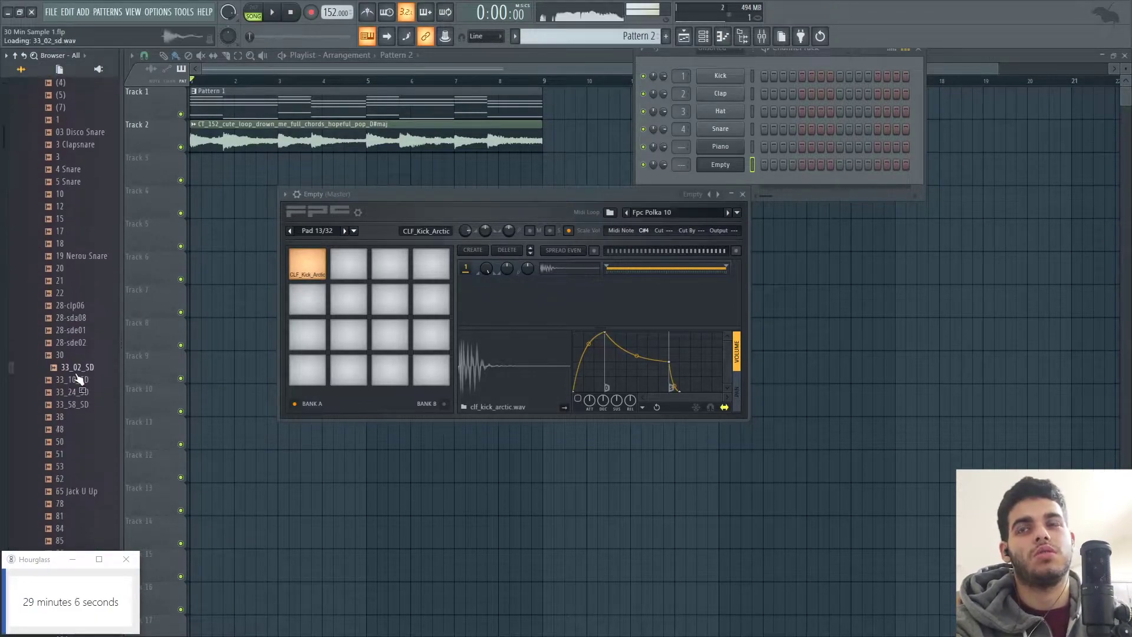
pyautogui.scroll(-4, 94, 265)
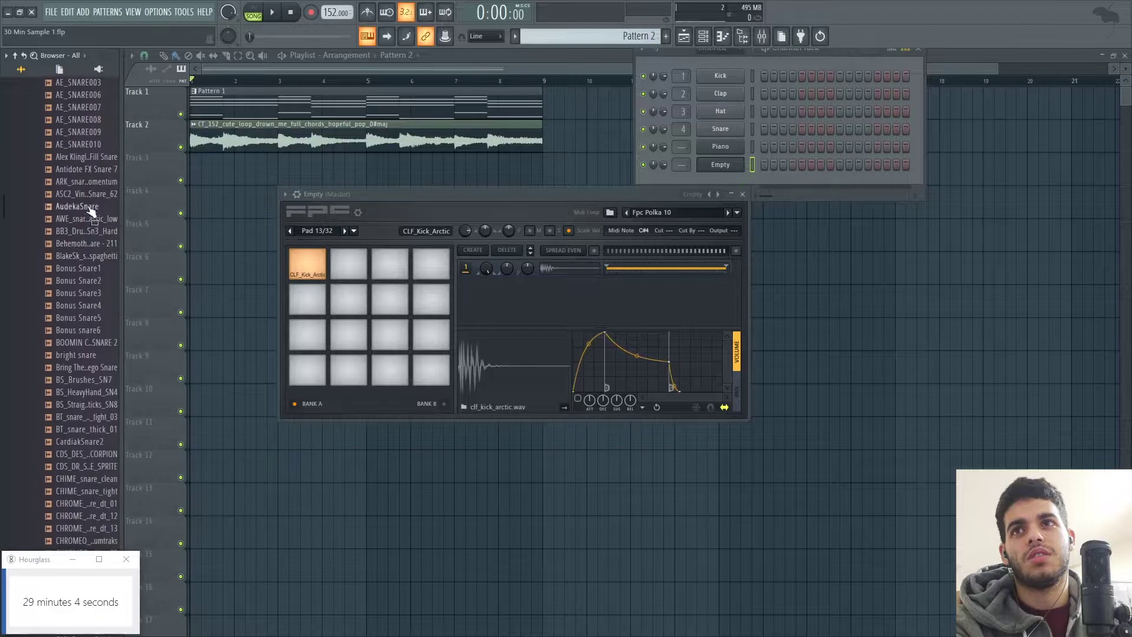
pyautogui.scroll(-3, 89, 204)
pyautogui.click(90, 147)
pyautogui.click(88, 119)
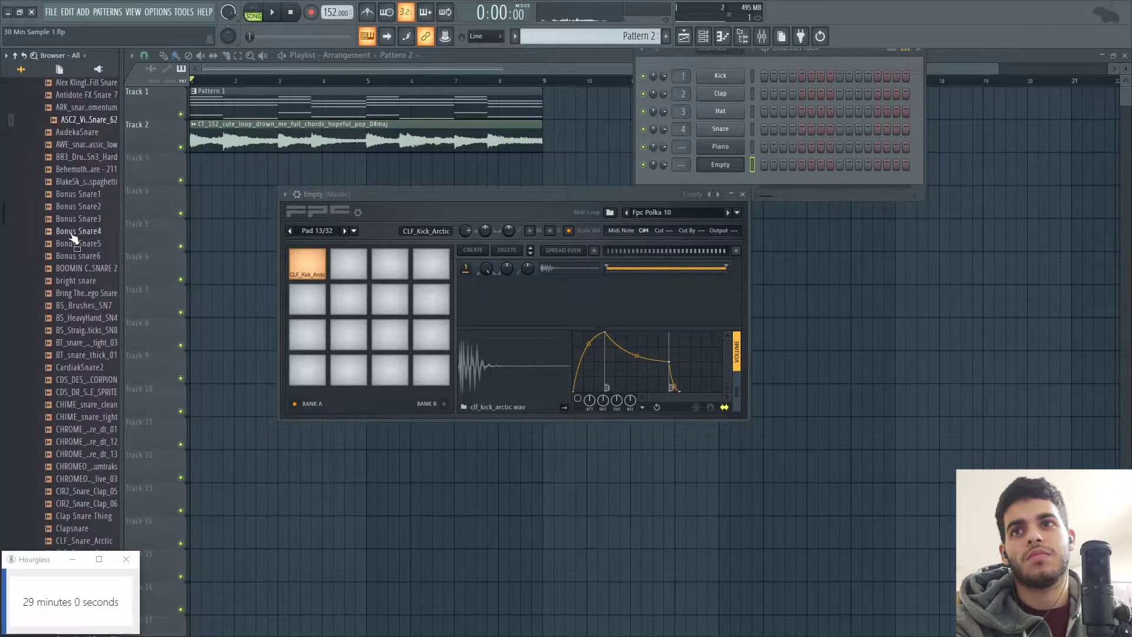
# Audition the snare samples and load CLF_Snare_Cider onto the third pad of FPC's top row.
pyautogui.click(85, 282)
pyautogui.click(87, 306)
pyautogui.click(88, 295)
pyautogui.click(89, 318)
pyautogui.click(89, 331)
pyautogui.click(90, 344)
pyautogui.click(88, 356)
pyautogui.click(90, 368)
pyautogui.scroll(-3, 91, 354)
pyautogui.click(90, 320)
pyautogui.scroll(-2, 87, 308)
pyautogui.click(83, 205)
pyautogui.click(83, 194)
pyautogui.click(83, 181)
pyautogui.click(84, 169)
pyautogui.click(82, 256)
pyautogui.click(78, 293)
pyautogui.click(80, 306)
pyautogui.click(84, 330)
pyautogui.scroll(-4, 84, 330)
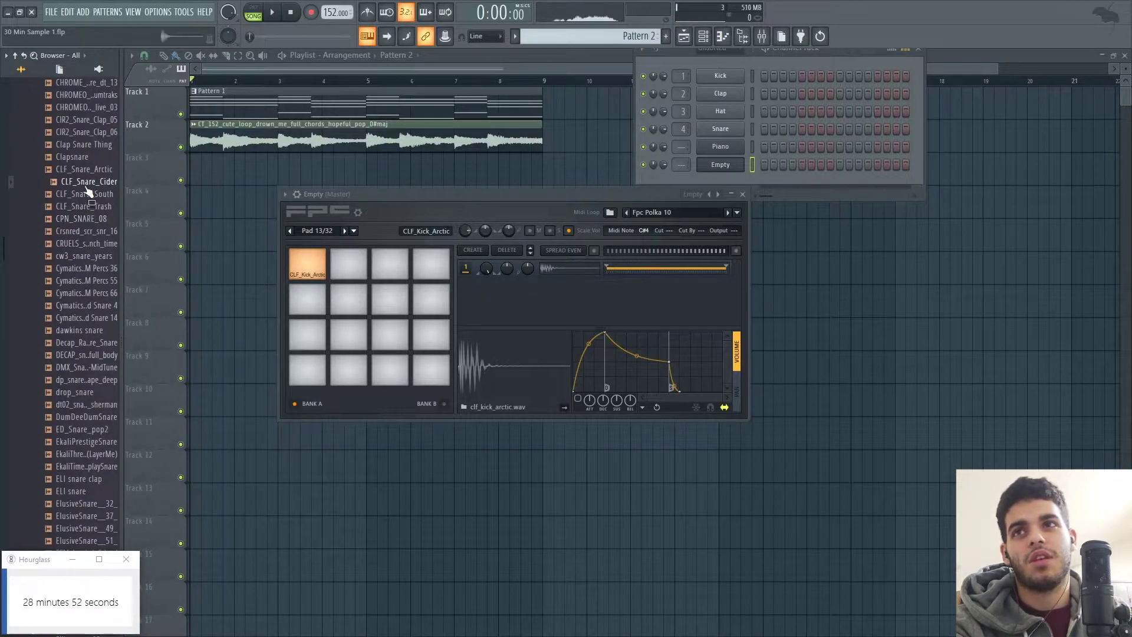
pyautogui.moveTo(86, 191); pyautogui.dragTo(388, 265)
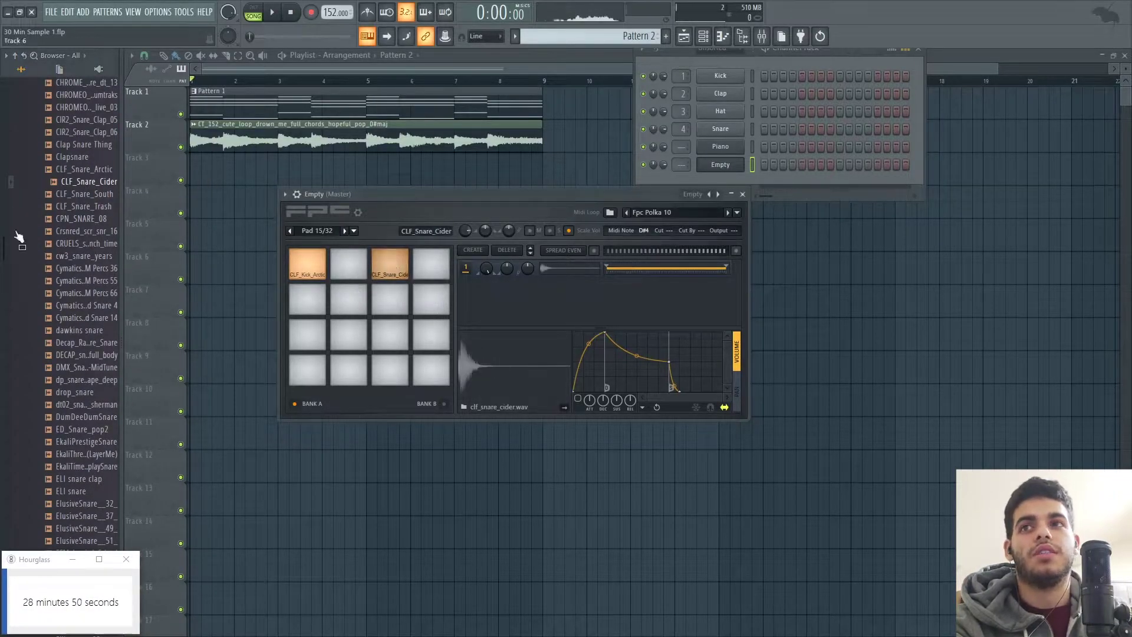
# Open the Closed hi-hats folder and load 35_05_HH onto the first pad of FPC's second row.
pyautogui.moveTo(3, 250); pyautogui.dragTo(2, 100)
pyautogui.scroll(-4, 23, 193)
pyautogui.click(67, 251)
pyautogui.click(68, 224)
pyautogui.click(70, 241)
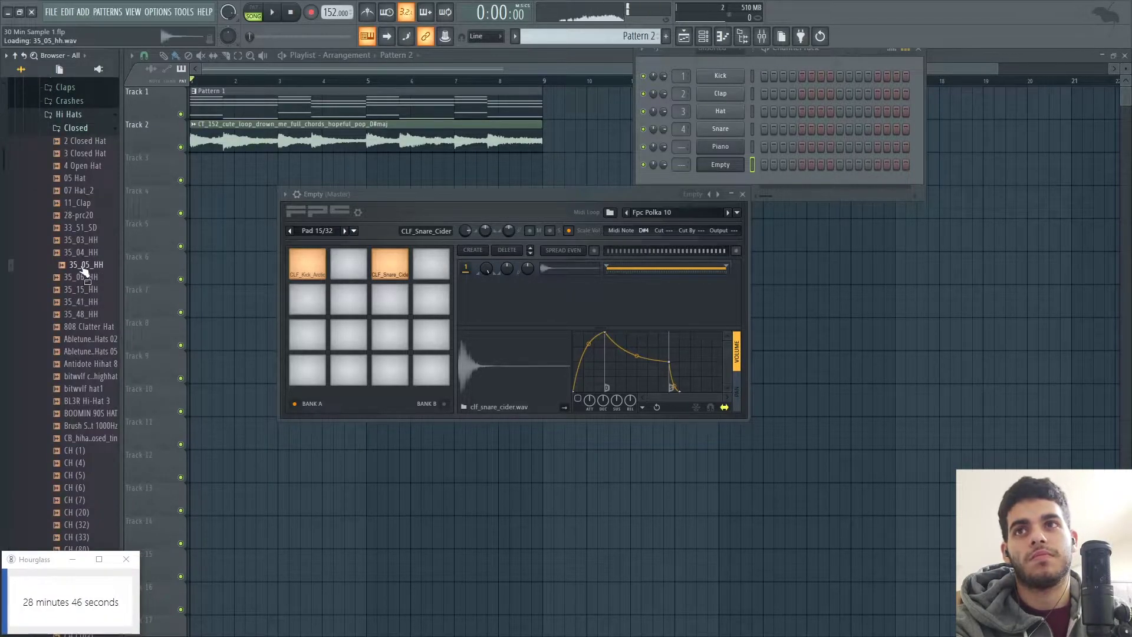
pyautogui.moveTo(82, 120); pyautogui.dragTo(309, 295)
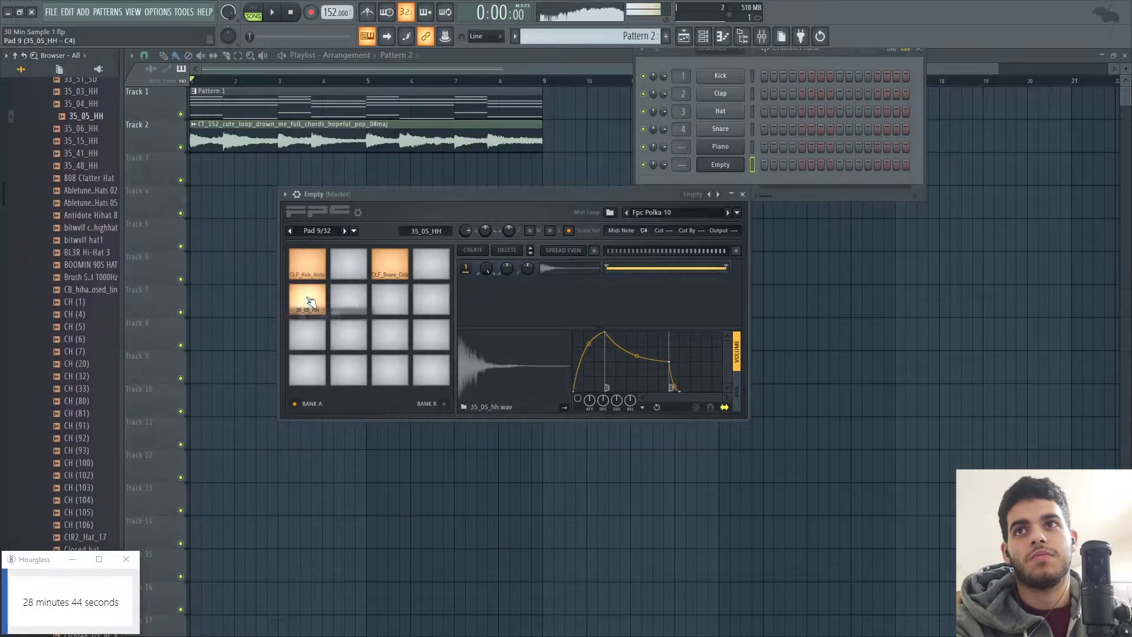
# Preview more closed hats and load CH (20) onto the second pad of FPC's second row.
pyautogui.moveTo(93, 167); pyautogui.dragTo(87, 199)
pyautogui.scroll(-4, 88, 295)
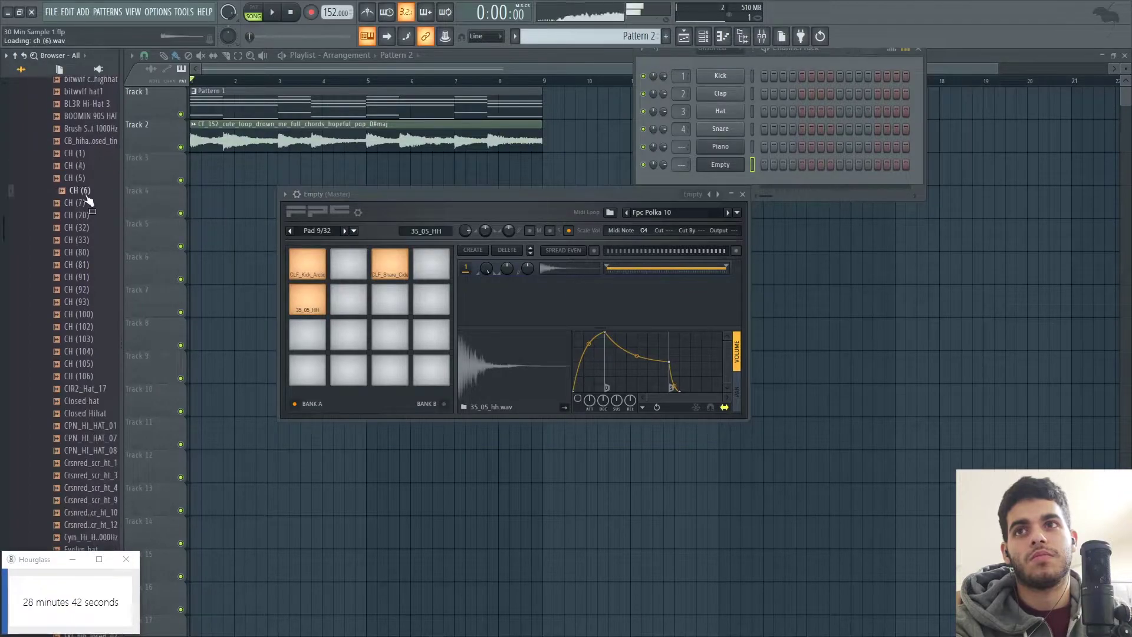
pyautogui.click(87, 216)
pyautogui.moveTo(314, 288); pyautogui.dragTo(348, 301)
# Load the CPN_HI_HAT_07 sample onto the third pad of FPC's second row.
pyautogui.scroll(-4, 109, 303)
pyautogui.moveTo(105, 290); pyautogui.dragTo(108, 296)
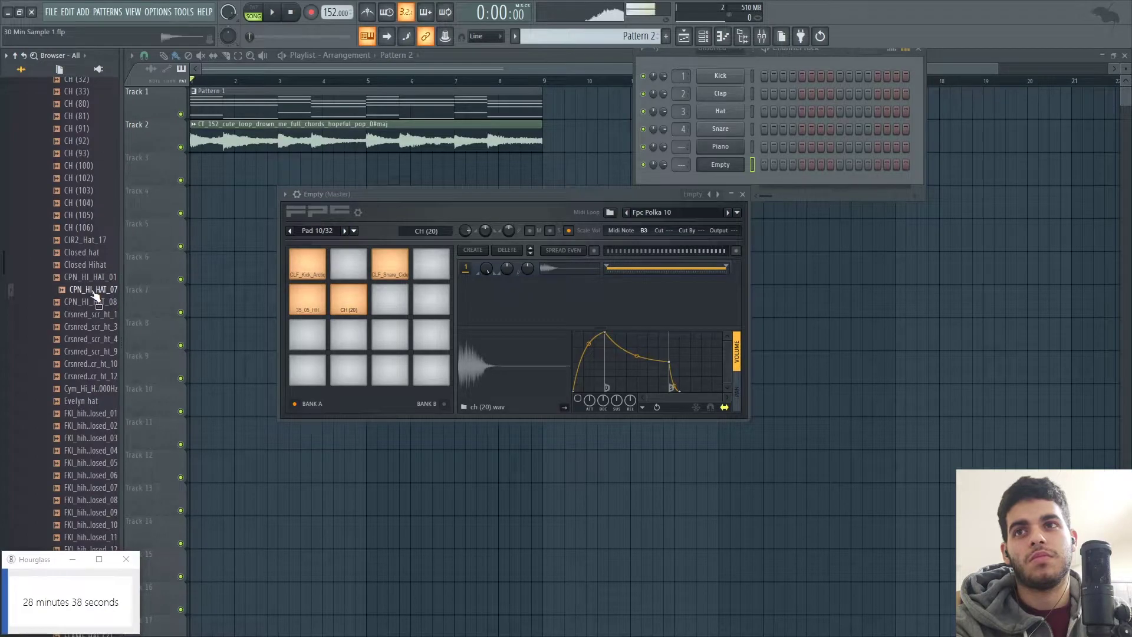
pyautogui.moveTo(385, 303); pyautogui.dragTo(387, 304)
# Audition the remaining closed hi-hat samples down to the end of the Closed folder.
pyautogui.scroll(-7, 58, 328)
pyautogui.click(63, 333)
pyautogui.click(71, 299)
pyautogui.scroll(-5, 70, 299)
pyautogui.scroll(-1, 71, 299)
pyautogui.click(80, 260)
pyautogui.scroll(-4, 80, 261)
pyautogui.click(80, 261)
pyautogui.scroll(-6, 80, 262)
pyautogui.click(80, 260)
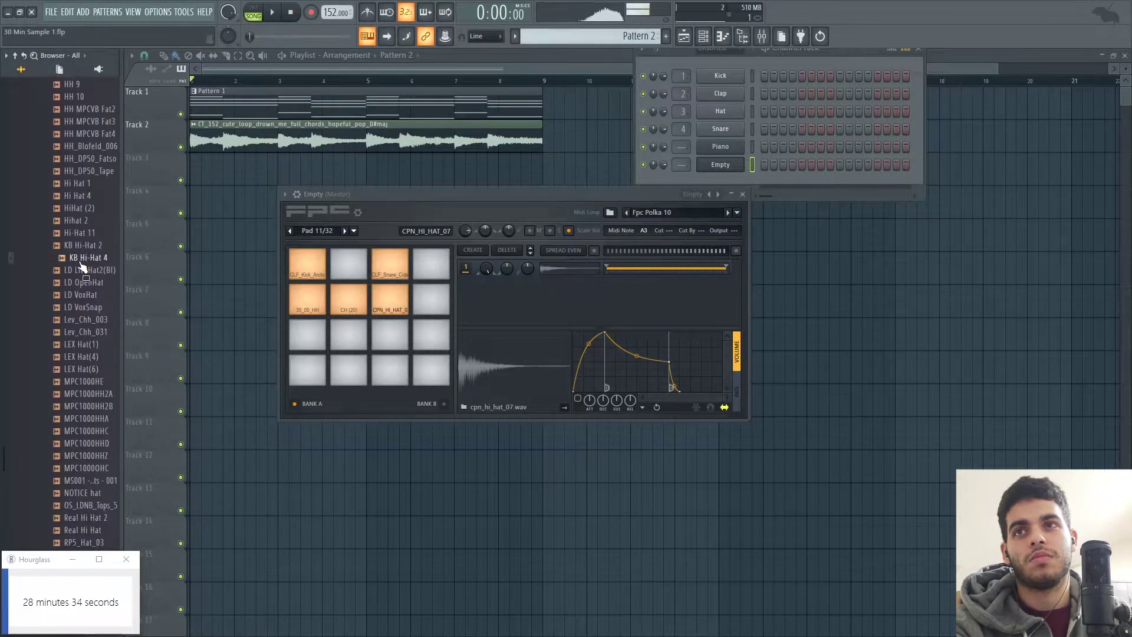
pyautogui.scroll(-8, 79, 260)
pyautogui.click(79, 260)
pyautogui.scroll(-6, 79, 260)
pyautogui.click(85, 211)
pyautogui.click(86, 223)
pyautogui.click(87, 235)
pyautogui.click(88, 247)
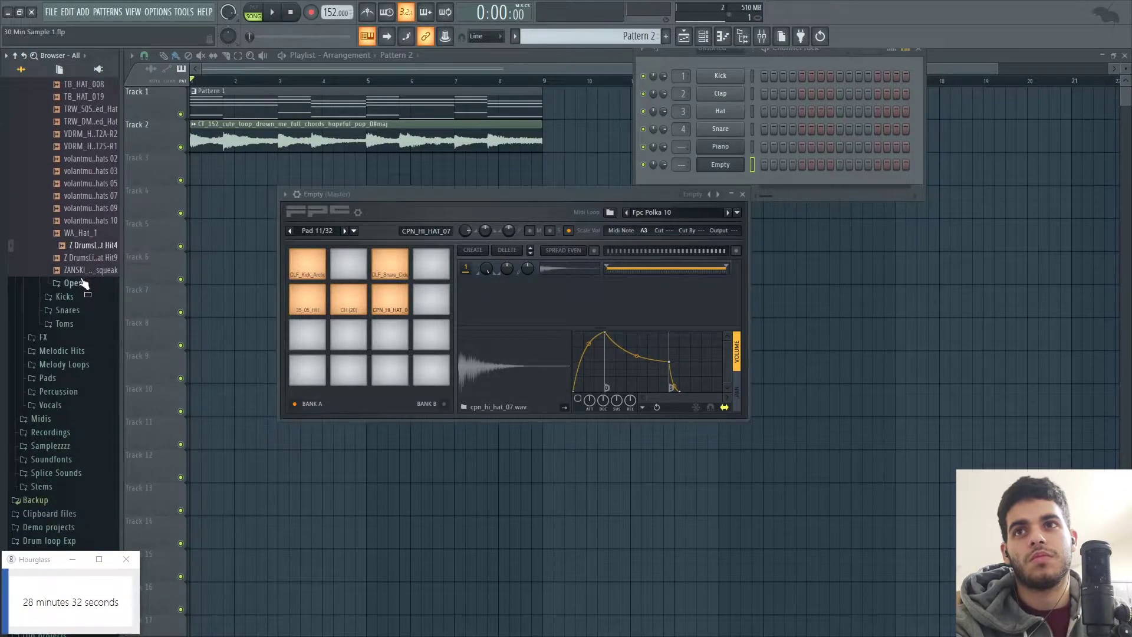
# Audition samples in the Open hi-hats folder and load bitwvlf open hat onto the first pad of FPC's third row.
pyautogui.click(83, 282)
pyautogui.click(80, 308)
pyautogui.scroll(-4, 80, 322)
pyautogui.click(89, 231)
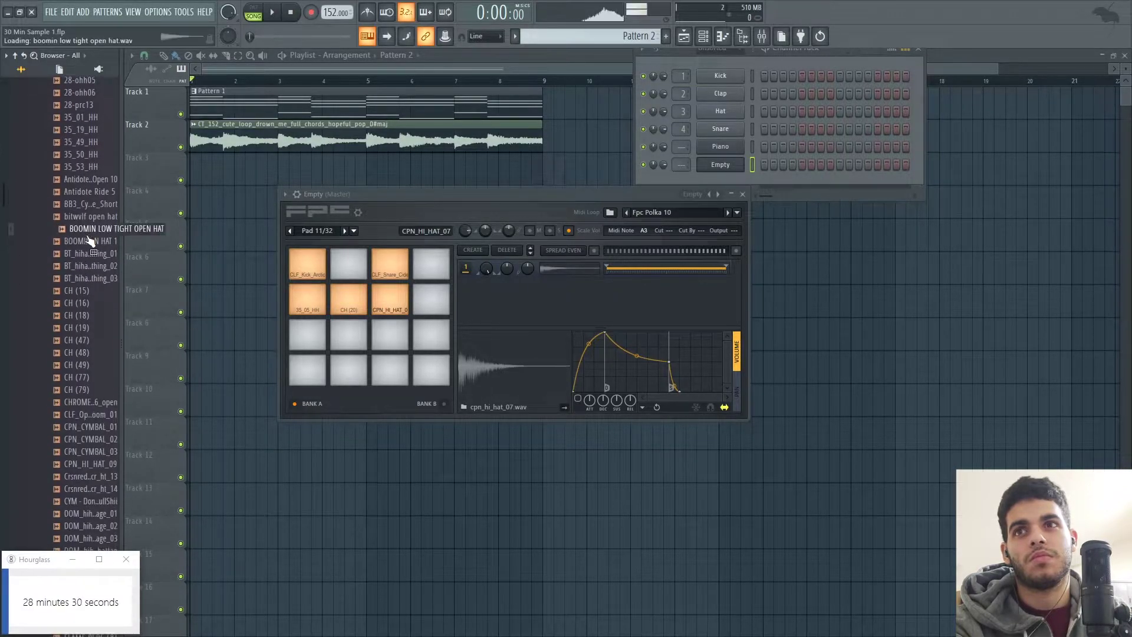
pyautogui.click(92, 253)
pyautogui.click(98, 217)
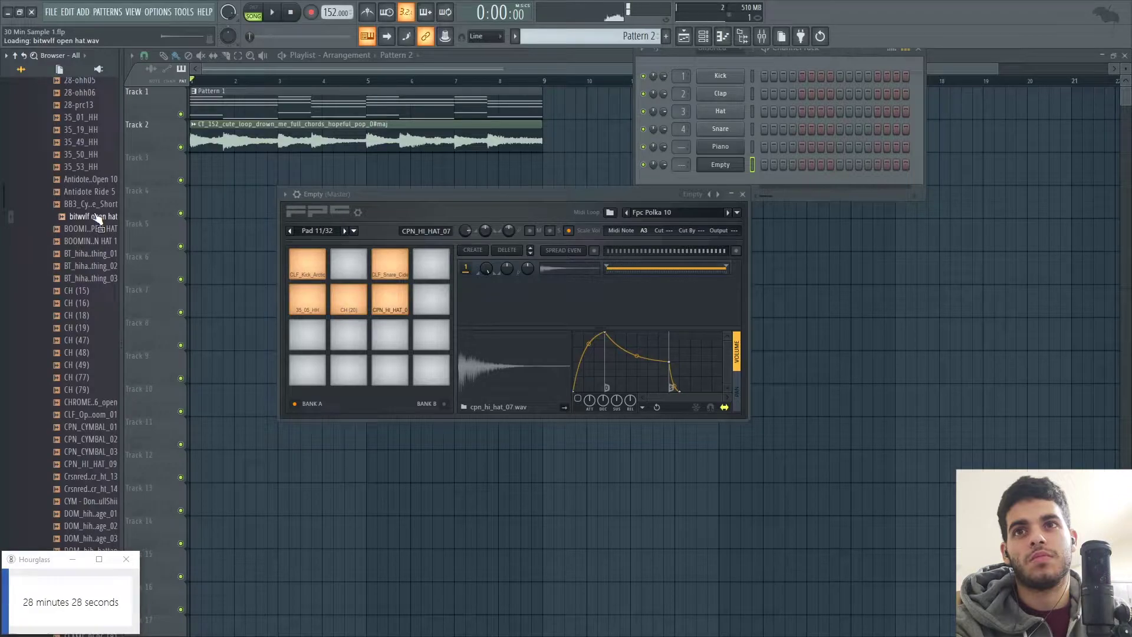
pyautogui.click(89, 304)
pyautogui.click(89, 342)
pyautogui.click(86, 379)
pyautogui.click(96, 230)
pyautogui.moveTo(96, 219); pyautogui.dragTo(301, 331)
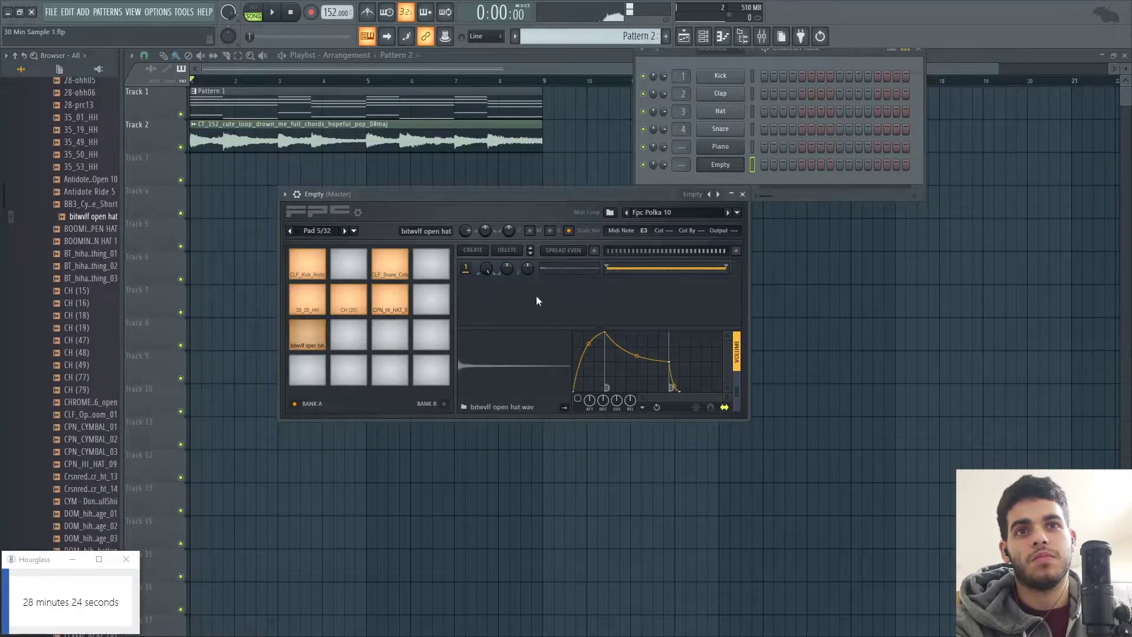
# Audition the remaining open hi-hat and ride samples in the Open hi-hats folder.
pyautogui.click(323, 332)
pyautogui.rightClick(493, 351)
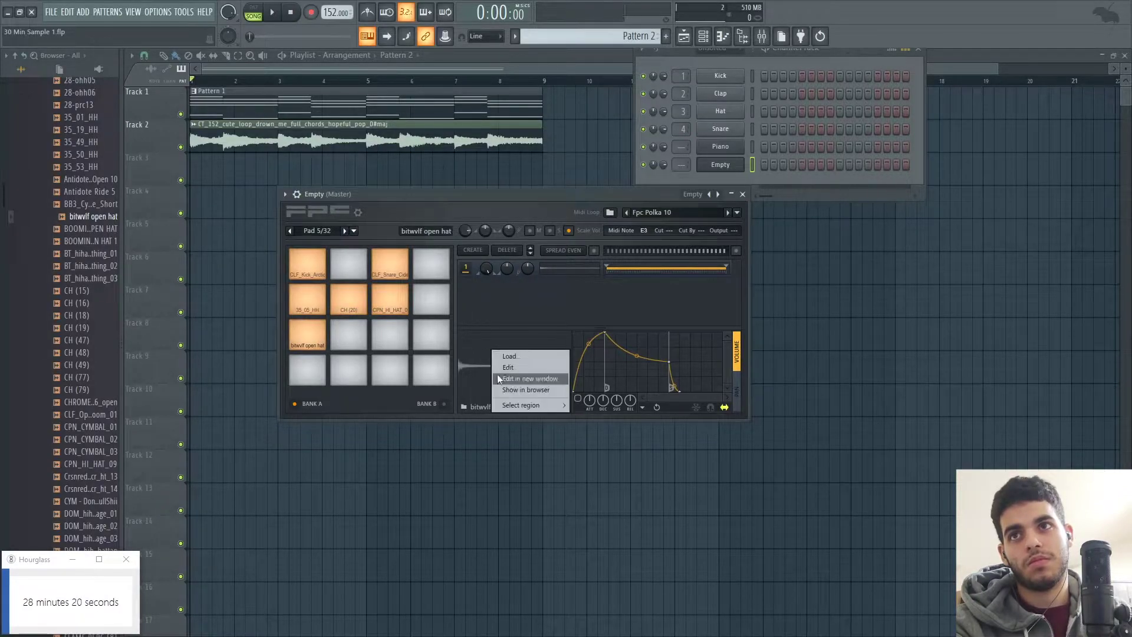
pyautogui.scroll(-15, 82, 294)
pyautogui.click(89, 255)
pyautogui.click(88, 305)
pyautogui.click(85, 342)
pyautogui.scroll(-2, 86, 330)
pyautogui.click(86, 307)
pyautogui.scroll(-1, 86, 306)
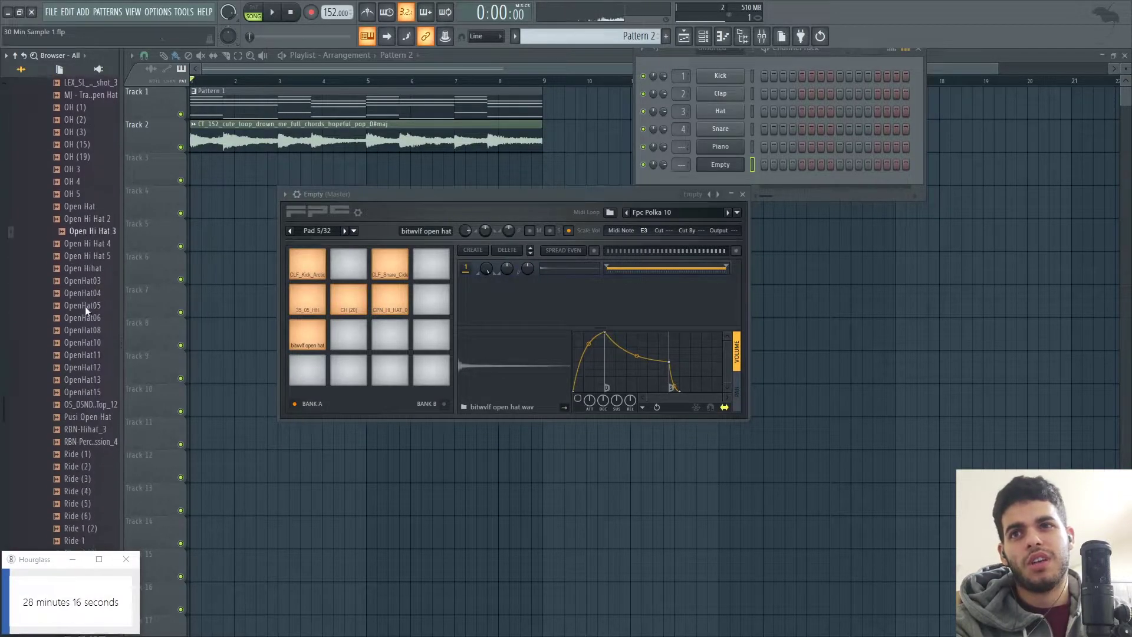
pyautogui.click(86, 306)
pyautogui.scroll(-2, 87, 307)
pyautogui.click(87, 306)
pyautogui.scroll(-2, 87, 305)
pyautogui.click(87, 295)
# Audition samples in the Toms folder and load 808_Tom_05 onto the first pad of FPC's fourth row.
pyautogui.moveTo(4, 302); pyautogui.dragTo(3, 94)
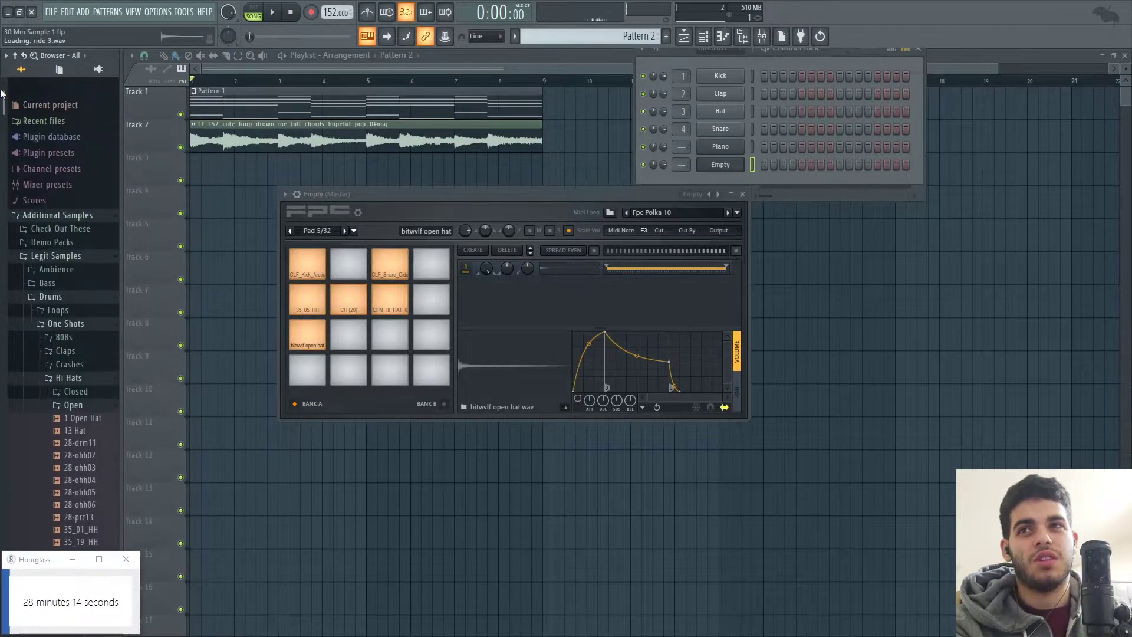
pyautogui.click(86, 359)
pyautogui.scroll(-2, 92, 378)
pyautogui.click(89, 326)
pyautogui.click(88, 333)
pyautogui.click(89, 270)
pyautogui.press('Up')
pyautogui.press('Up')
pyautogui.click(93, 257)
pyautogui.click(95, 234)
pyautogui.click(97, 246)
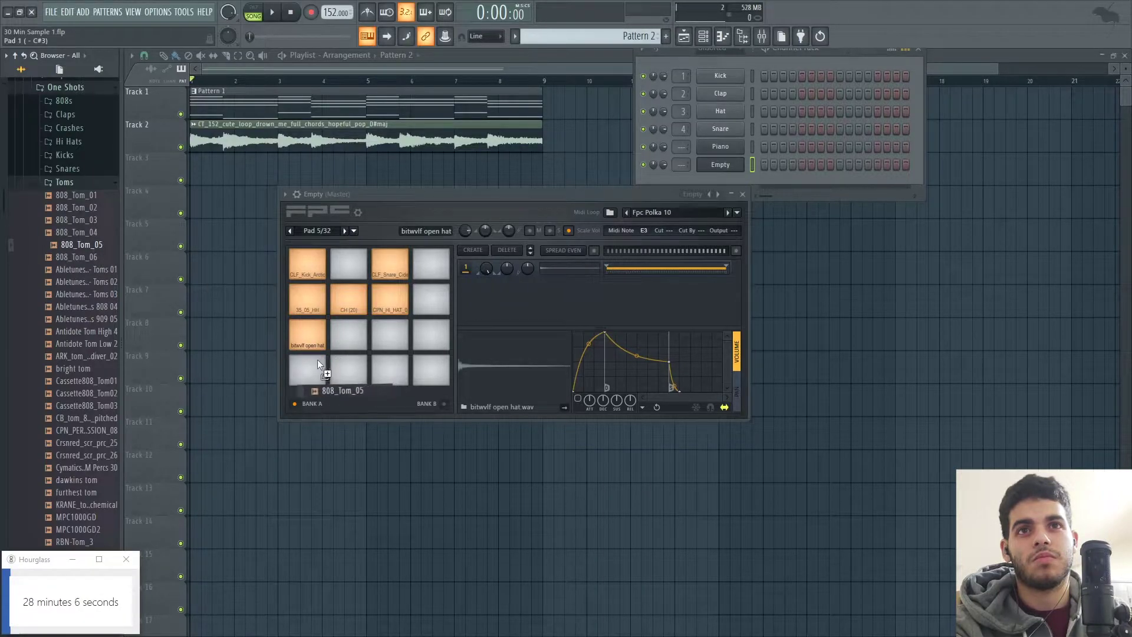
pyautogui.moveTo(319, 359); pyautogui.dragTo(313, 367)
pyautogui.click(296, 370)
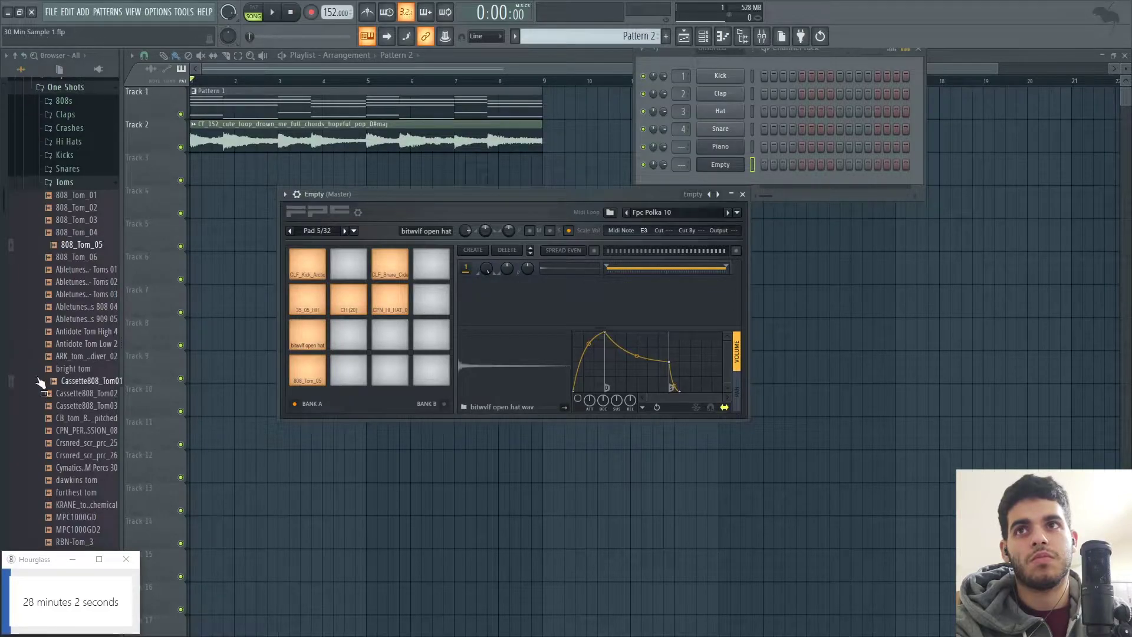
# Preview more toms and load RBN-Tom_3 onto the second pad of FPC's fourth row.
pyautogui.scroll(-8, 48, 353)
pyautogui.click(80, 222)
pyautogui.click(84, 235)
pyautogui.click(86, 244)
pyautogui.moveTo(84, 246); pyautogui.dragTo(349, 376)
# Audition the rest of the tom samples down to the end of the Toms folder.
pyautogui.click(66, 332)
pyautogui.scroll(-2, 67, 328)
pyautogui.click(83, 271)
pyautogui.click(83, 307)
pyautogui.click(82, 333)
pyautogui.click(83, 370)
pyautogui.click(84, 381)
pyautogui.scroll(-1, 88, 361)
pyautogui.click(89, 333)
pyautogui.click(90, 356)
pyautogui.click(93, 369)
pyautogui.scroll(-3, 92, 331)
pyautogui.click(91, 285)
pyautogui.click(91, 309)
pyautogui.click(92, 345)
pyautogui.click(94, 371)
pyautogui.click(95, 395)
pyautogui.click(95, 405)
pyautogui.click(95, 417)
pyautogui.click(96, 430)
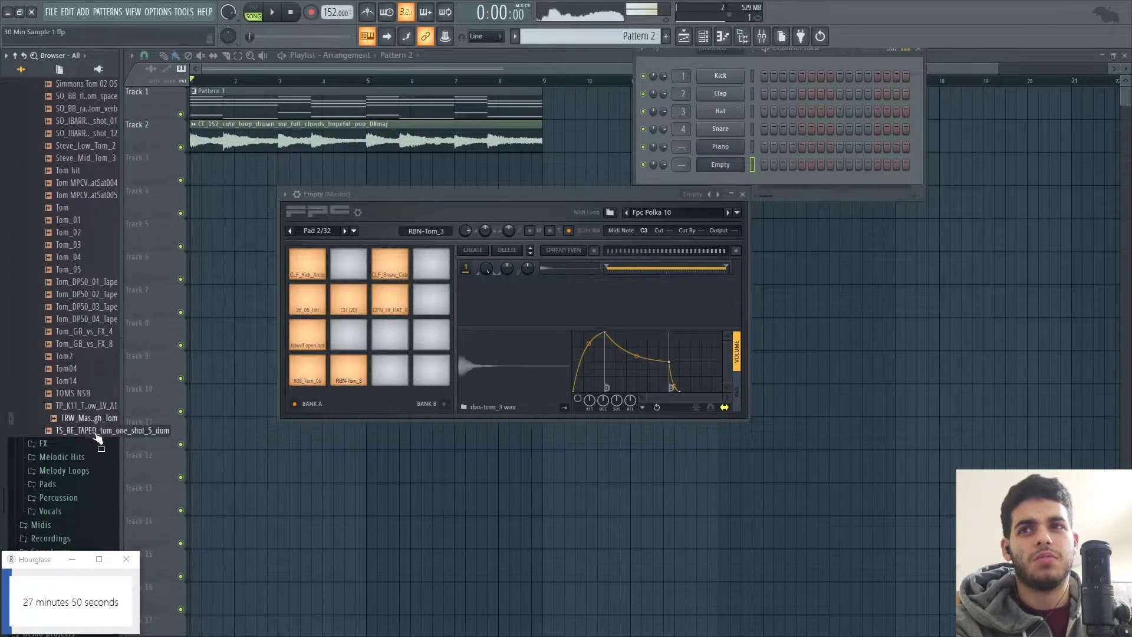
# Open the Synth Based One Shots folder under Percussion and preview Antidote Snap 18.
pyautogui.scroll(-4, 95, 440)
pyautogui.click(70, 350)
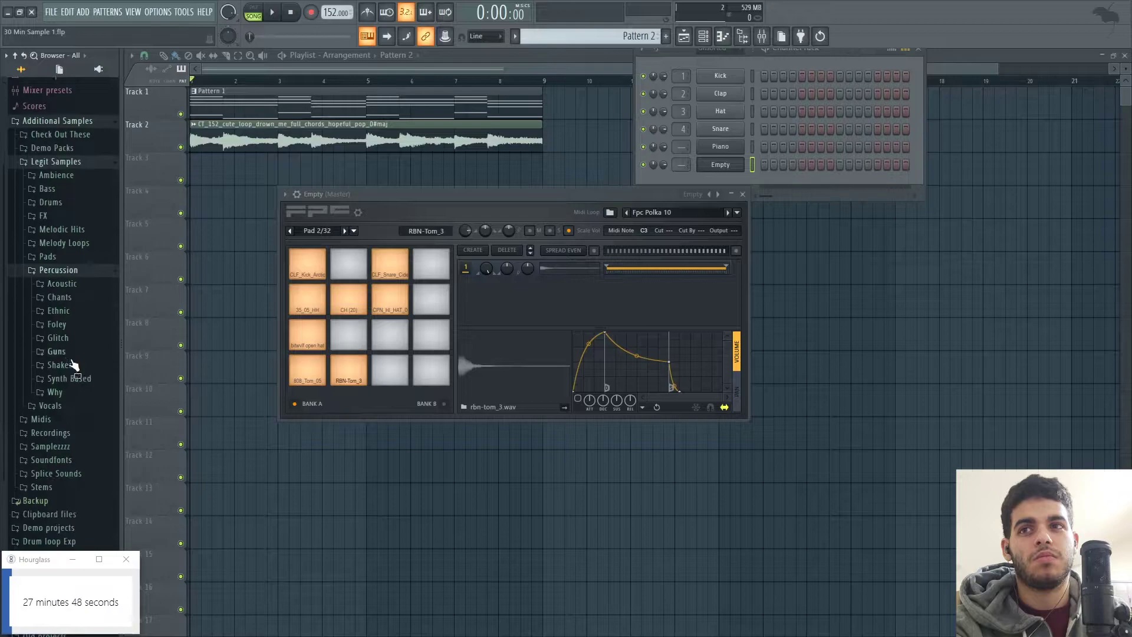
pyautogui.click(75, 380)
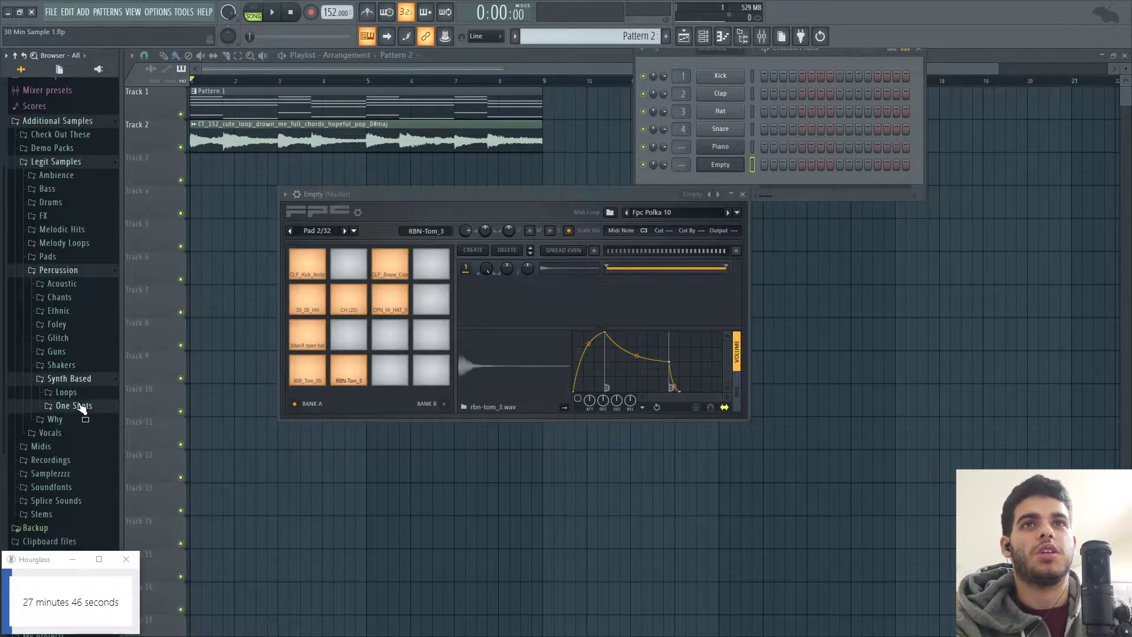
pyautogui.click(79, 404)
pyautogui.click(78, 411)
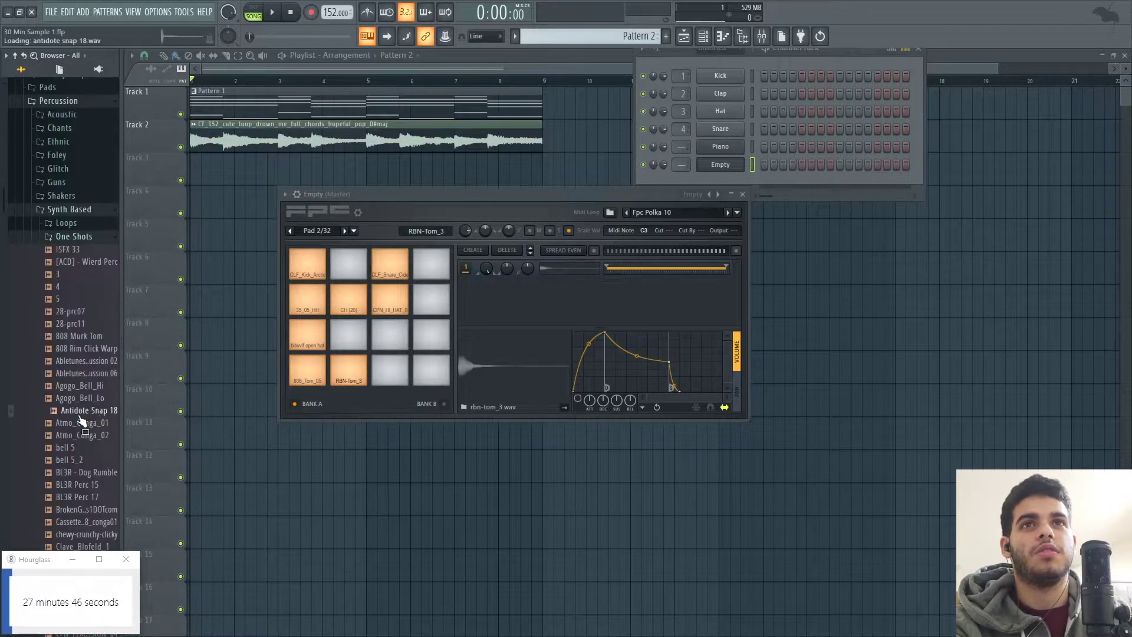
# Place a Pattern 2 clip at bar 1 of Track 3 in the playlist and mute Track 1.
pyautogui.click(641, 61)
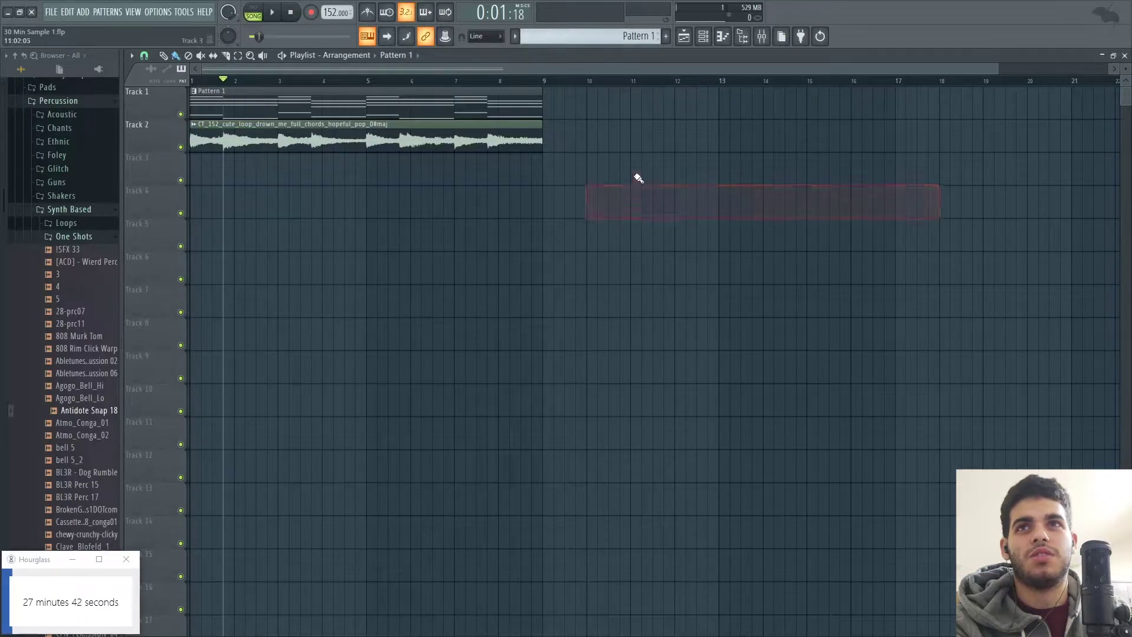
pyautogui.scroll(-1, 602, 35)
pyautogui.moveTo(437, 181); pyautogui.dragTo(202, 178)
pyautogui.click(212, 83)
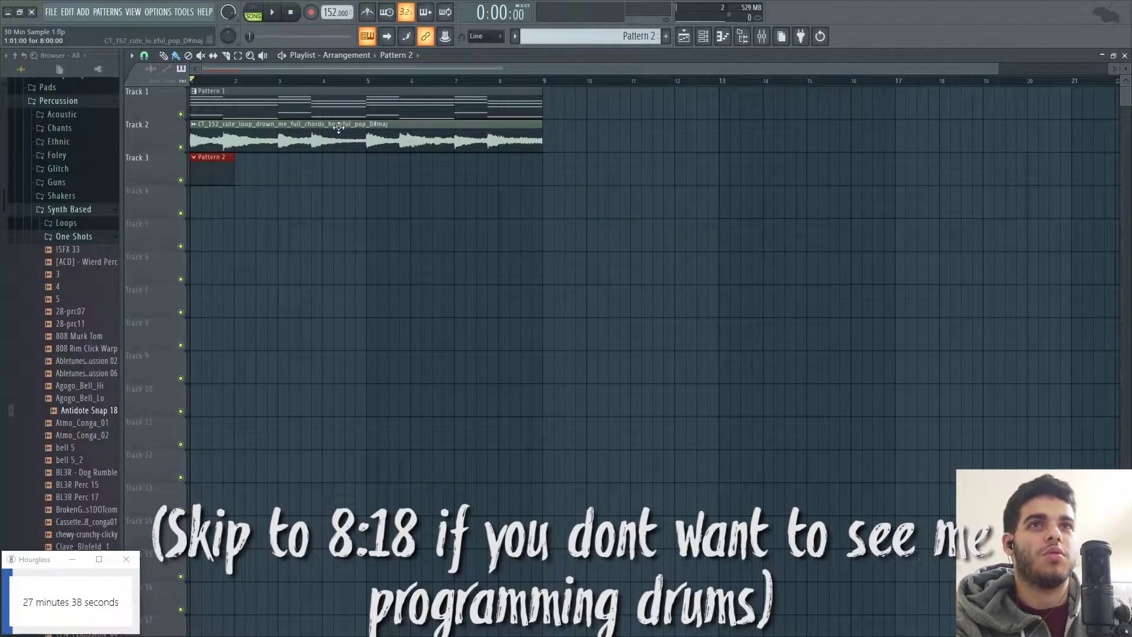
pyautogui.click(182, 114)
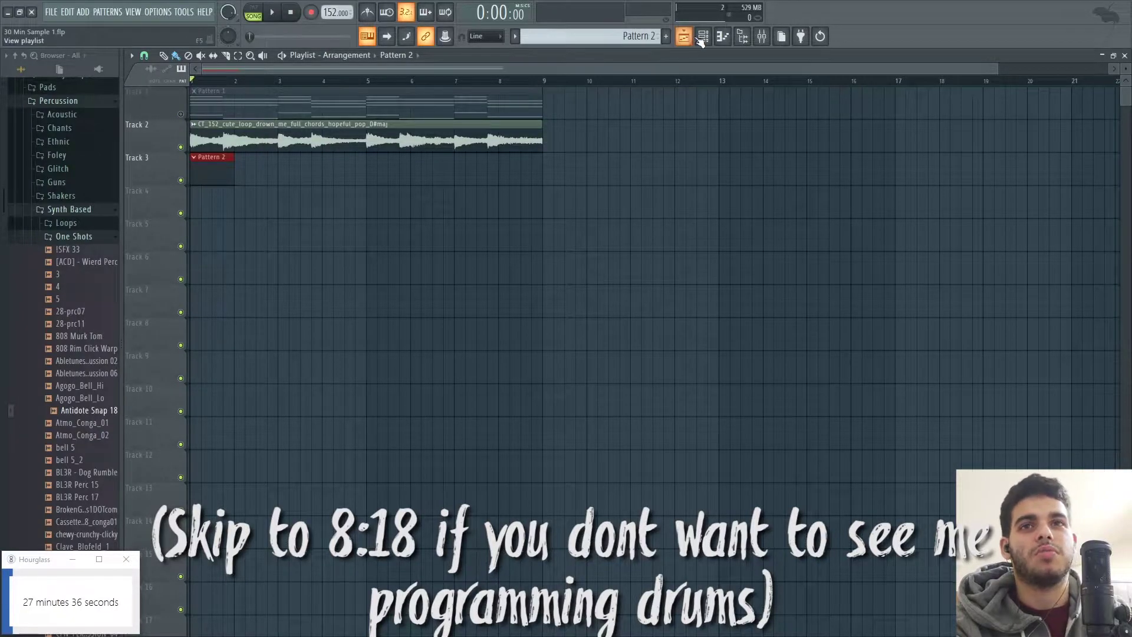
# Open the FPC channel's piano roll and place a CLF_Kick_Arctic note on beat 1 of bar 1.
pyautogui.click(704, 37)
pyautogui.rightClick(725, 165)
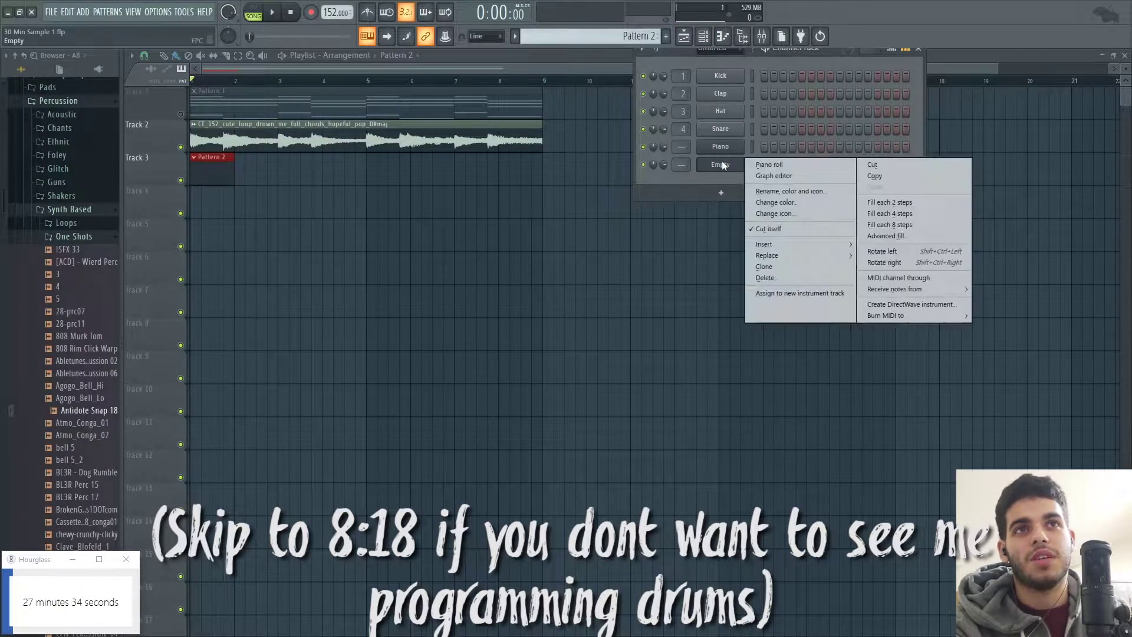
pyautogui.click(766, 166)
pyautogui.click(1114, 55)
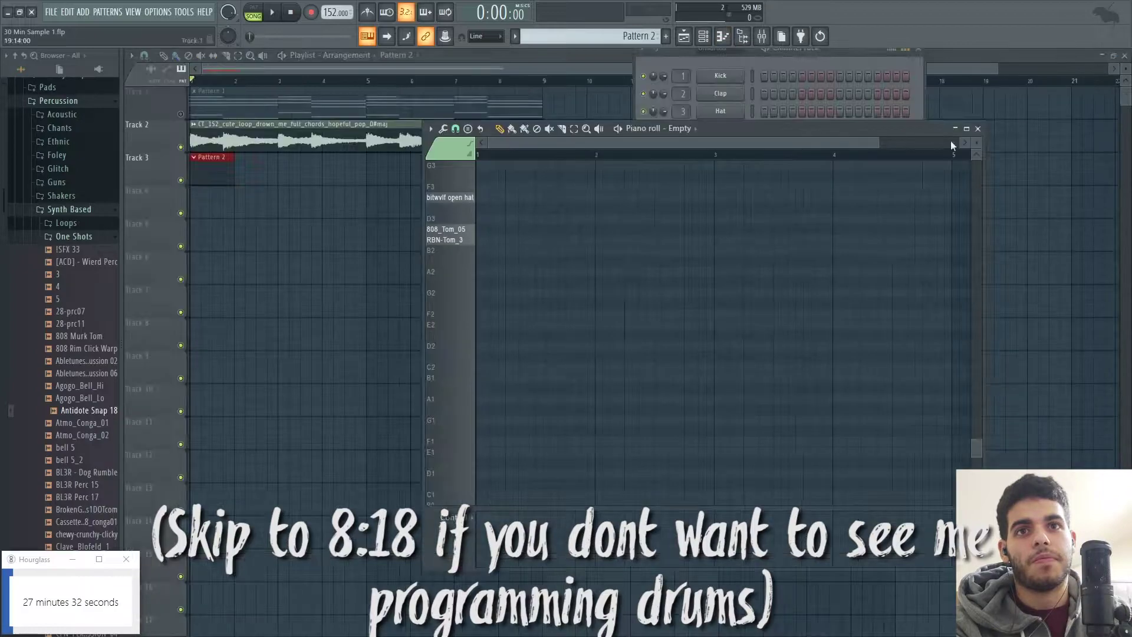
pyautogui.scroll(-3, 541, 290)
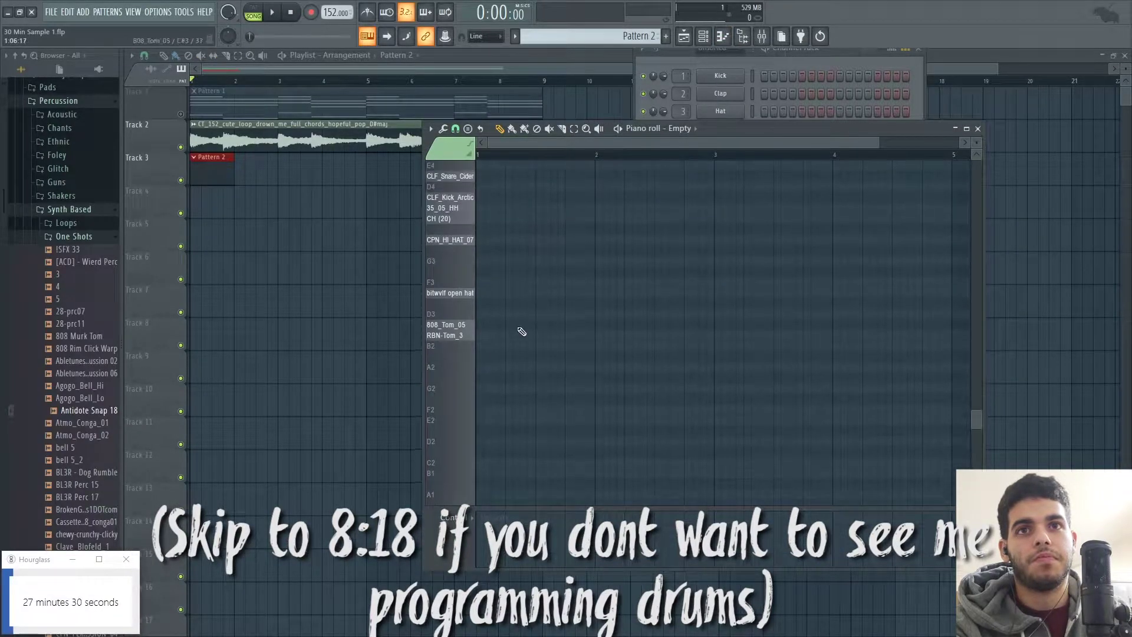
pyautogui.scroll(10, 528, 327)
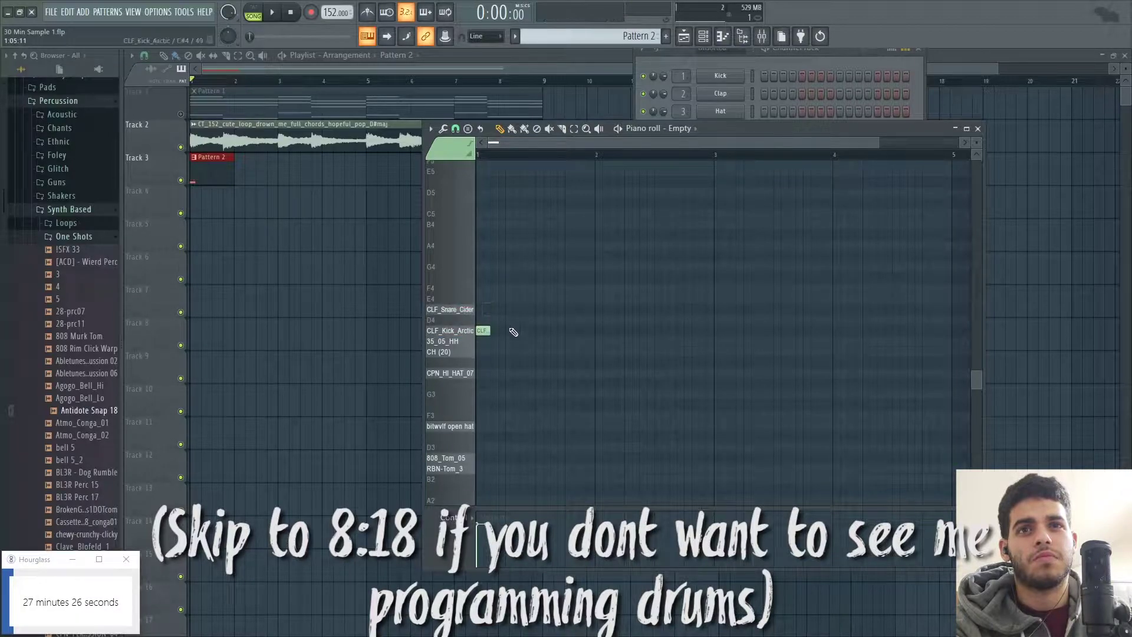
# Add a CLF_Snare_Cider note on beat 2 of bar 1 and CPN_HI_HAT_07 notes on every beat of bars 1 and 2.
pyautogui.click(505, 309)
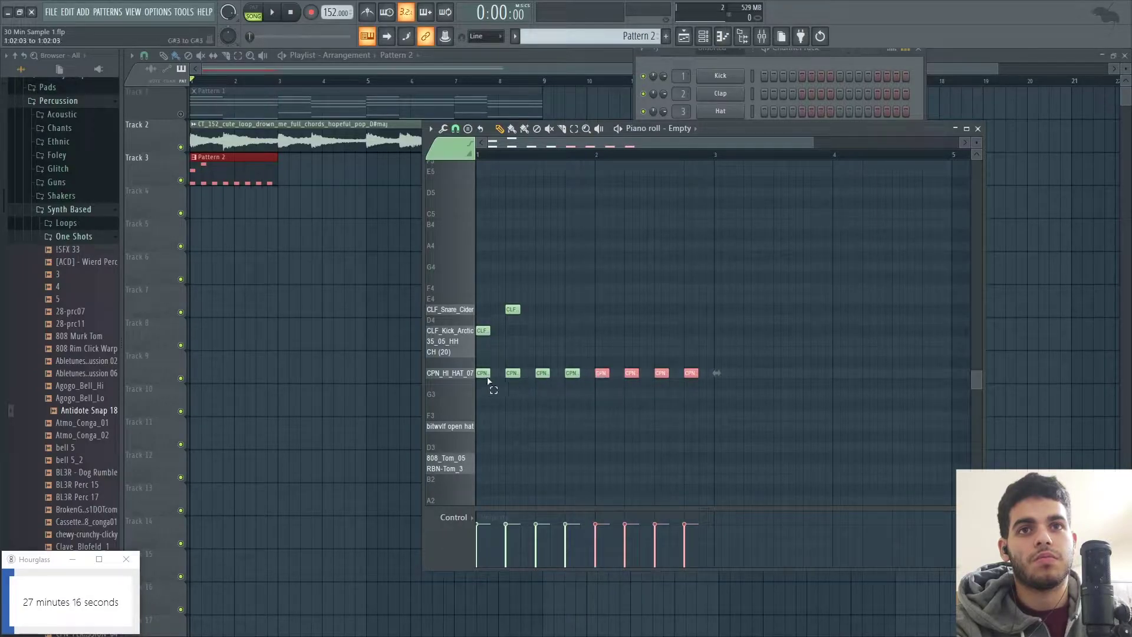
pyautogui.hotkey('ctrl', 'z')
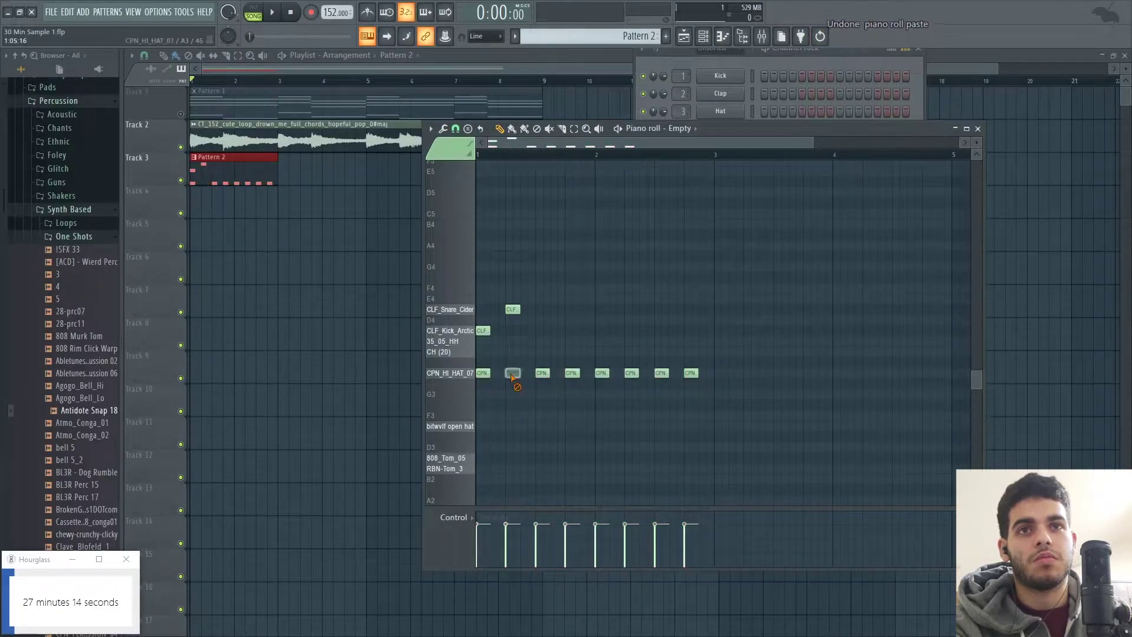
pyautogui.press('space')
pyautogui.press('space')
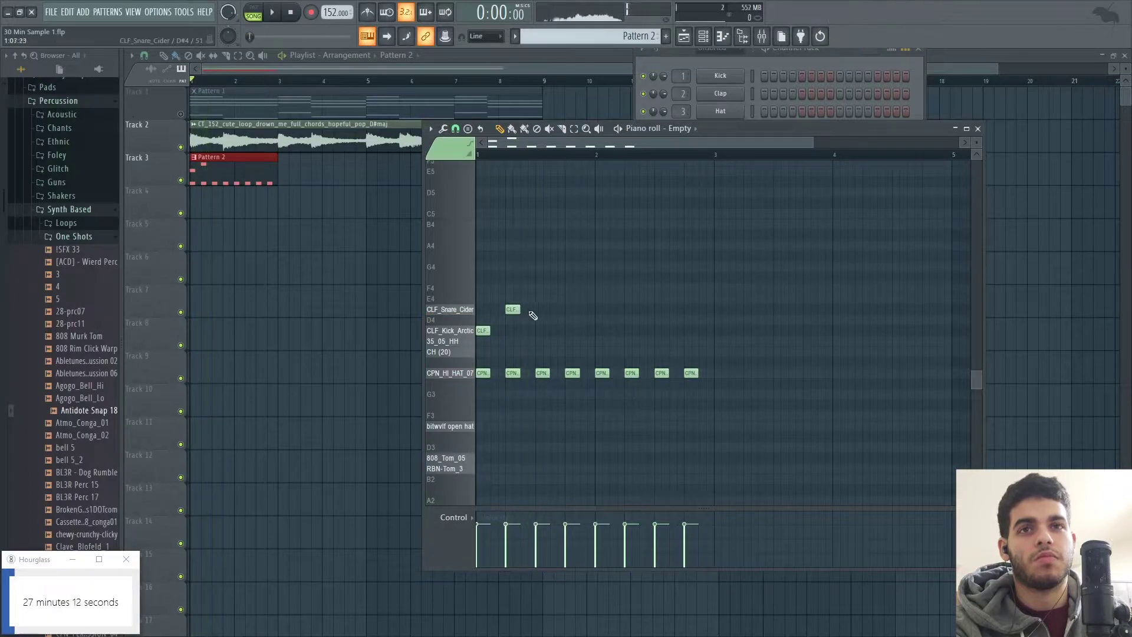
# Add another snare note on beat 3 of bar 1 and play back the groove.
pyautogui.press('space')
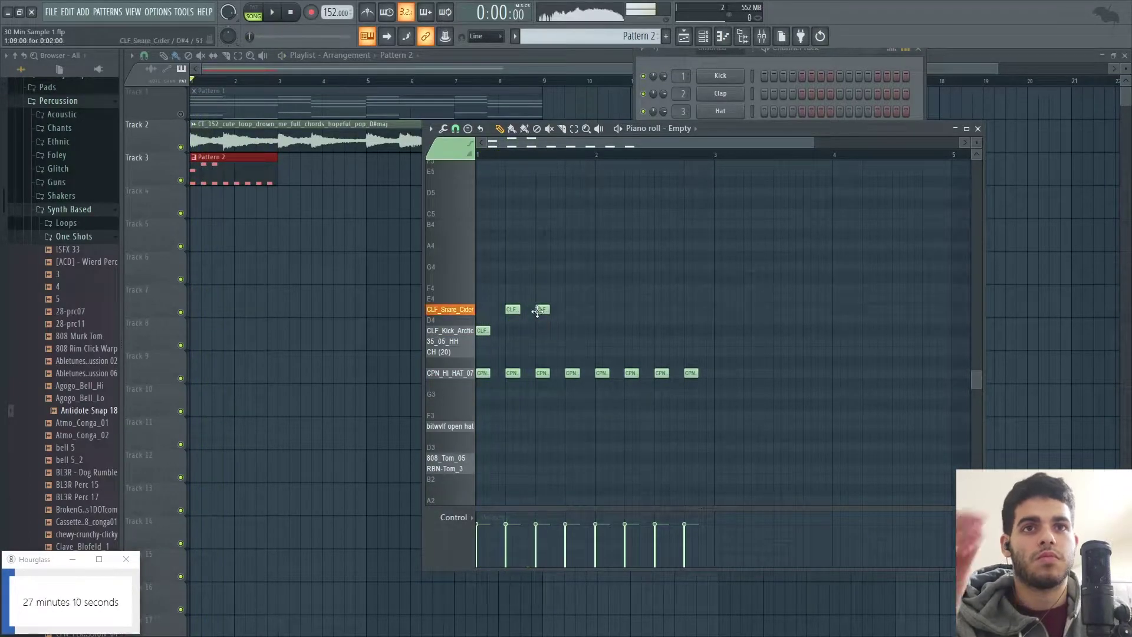
pyautogui.press('space')
pyautogui.press('space')
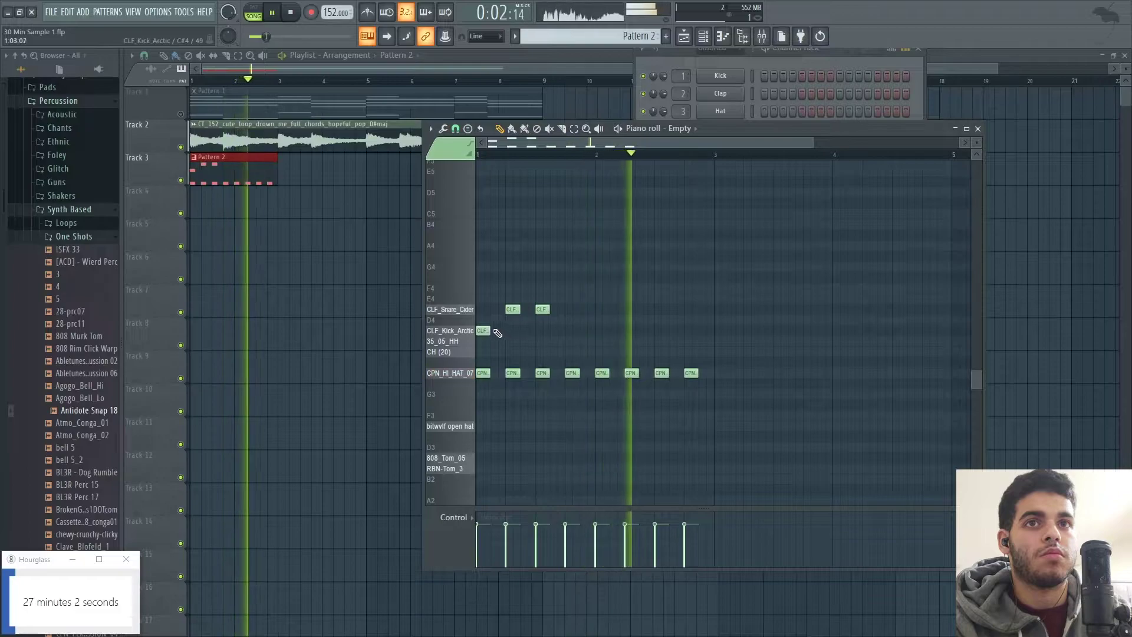
pyautogui.press('space')
# Try a second kick just after beat 3 of bar 1, and replace it with one on beat 4.
pyautogui.click(547, 330)
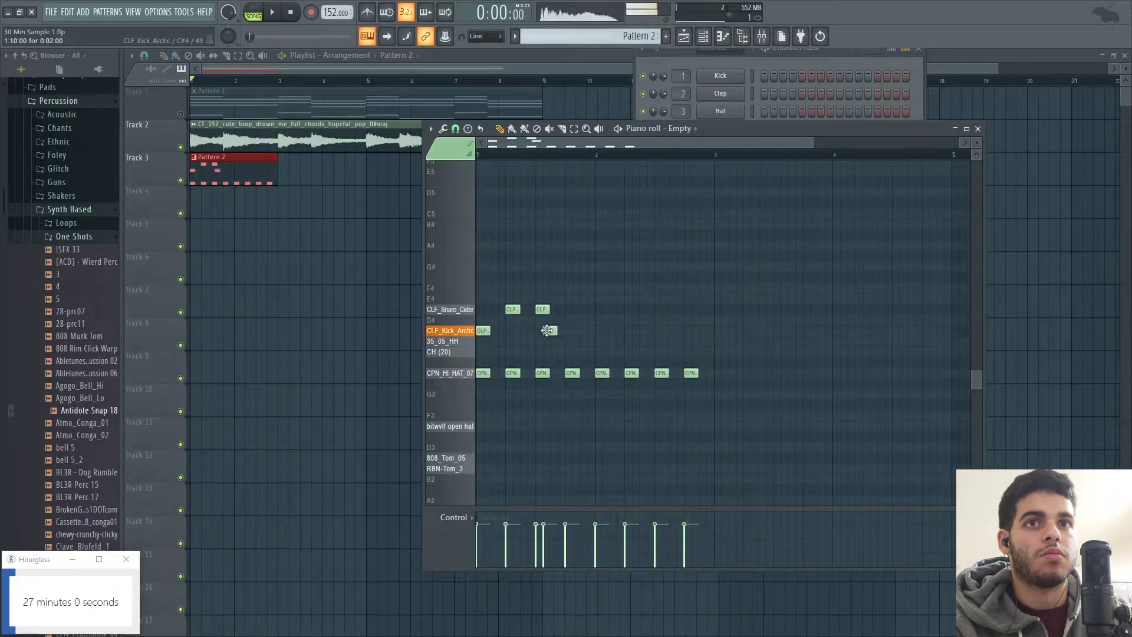
pyautogui.press('space')
pyautogui.press('space')
pyautogui.rightClick(558, 331)
pyautogui.moveTo(566, 331); pyautogui.dragTo(573, 332)
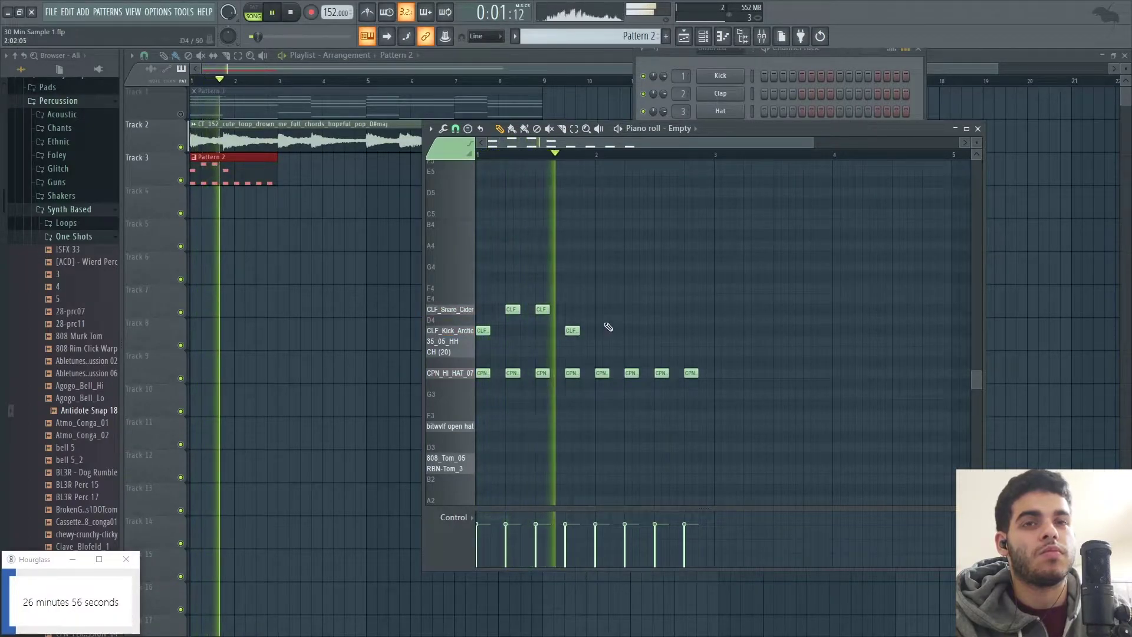
# Try snare notes half a beat after beats 1 and 2 of bar 2 and play the pattern.
pyautogui.click(618, 309)
pyautogui.press('space')
pyautogui.rightClick(619, 309)
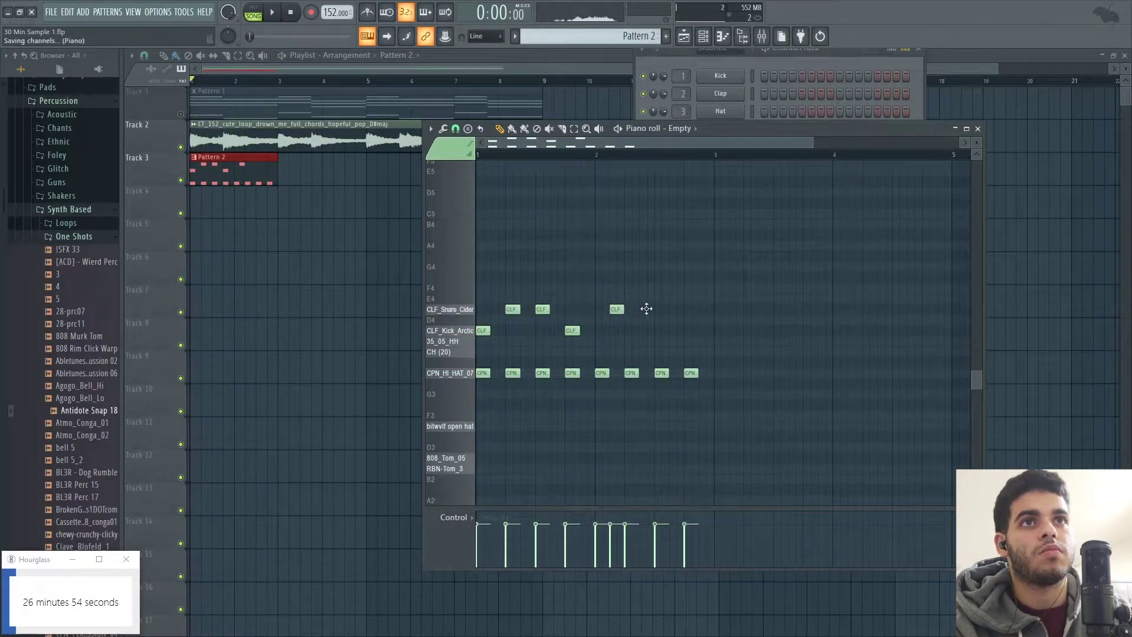
pyautogui.click(644, 309)
pyautogui.press('space')
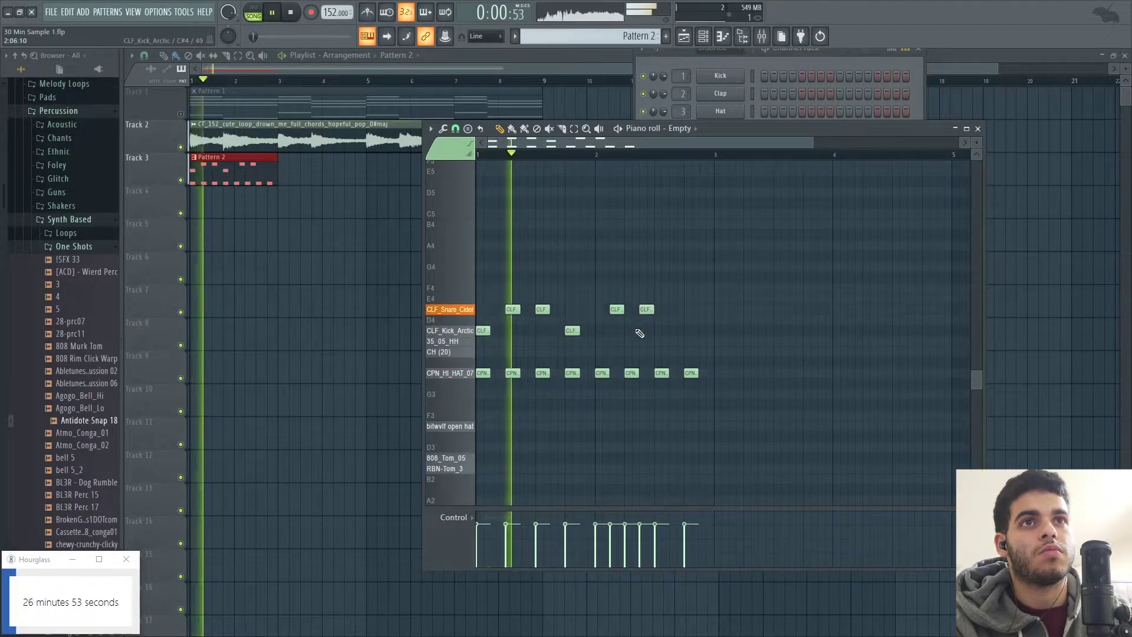
# Route the FPC channel to mixer track 4.
pyautogui.click(728, 55)
pyautogui.press('space')
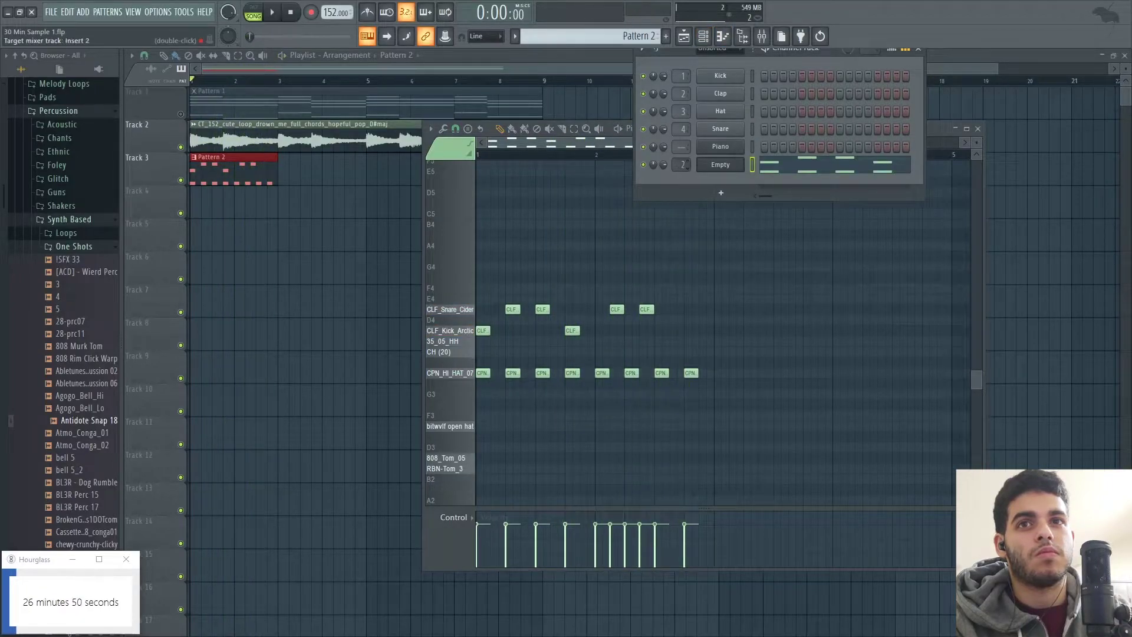
pyautogui.click(762, 37)
pyautogui.rightClick(370, 305)
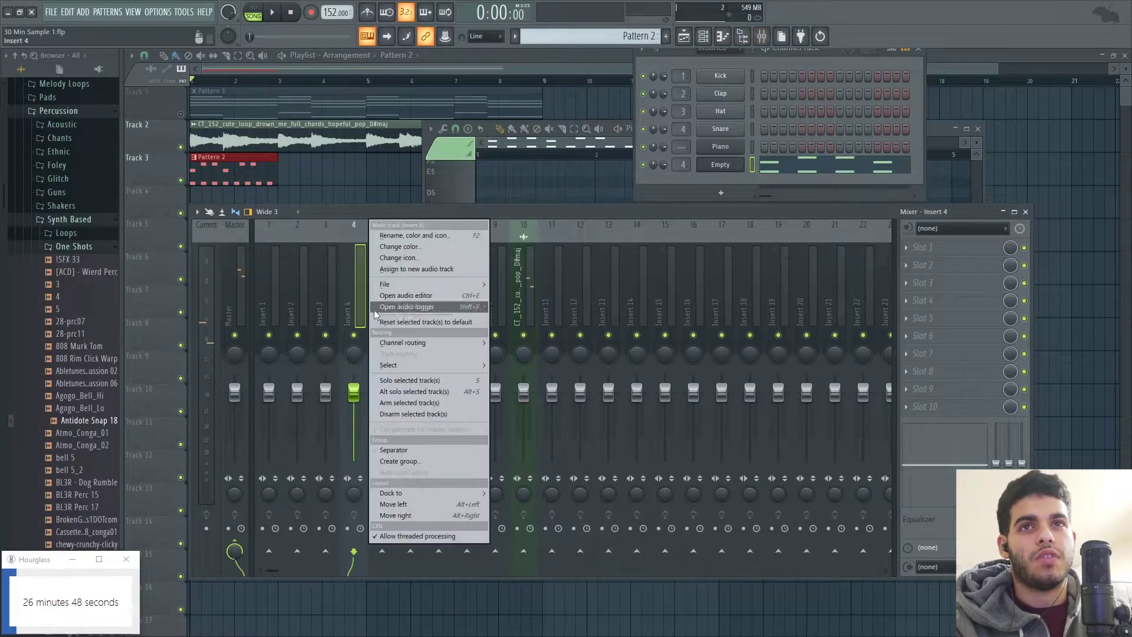
pyautogui.moveTo(428, 344)
pyautogui.click(542, 343)
# Load the Rev PLATE-140 reverb into slot 1 of mixer track 4 and set its Blend to 0.000.
pyautogui.click(902, 247)
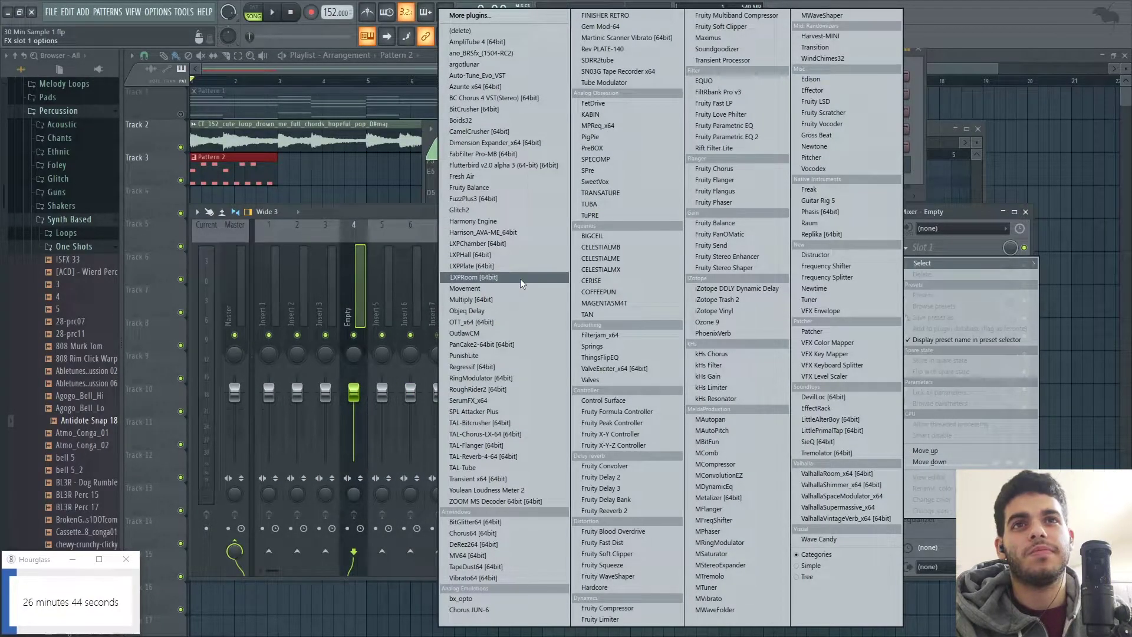
pyautogui.click(617, 48)
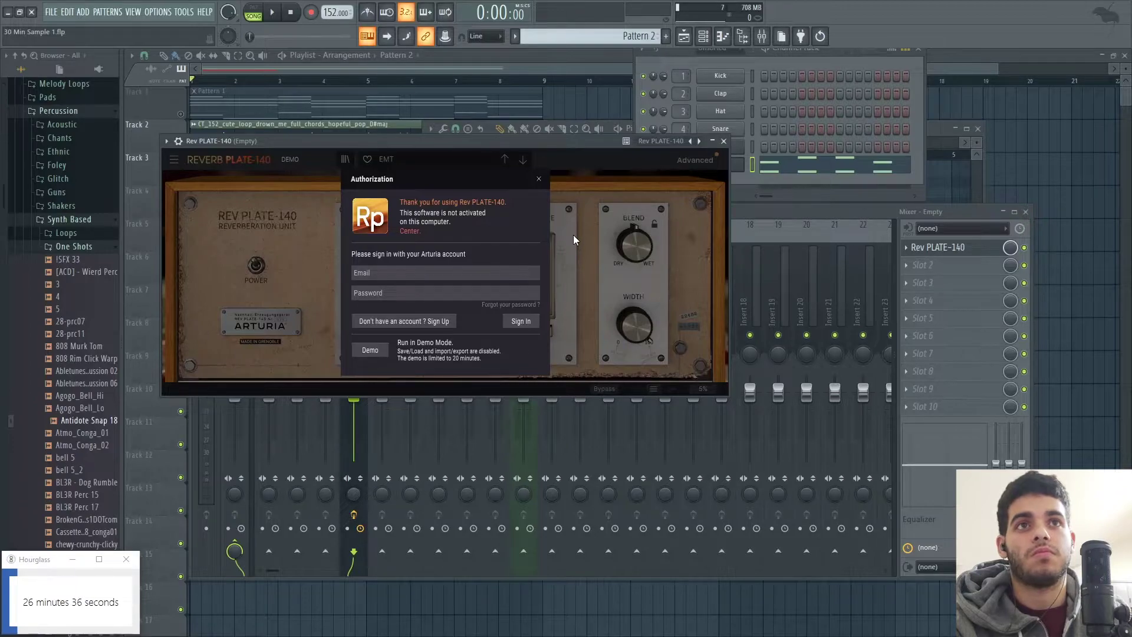
pyautogui.moveTo(634, 244); pyautogui.dragTo(628, 354)
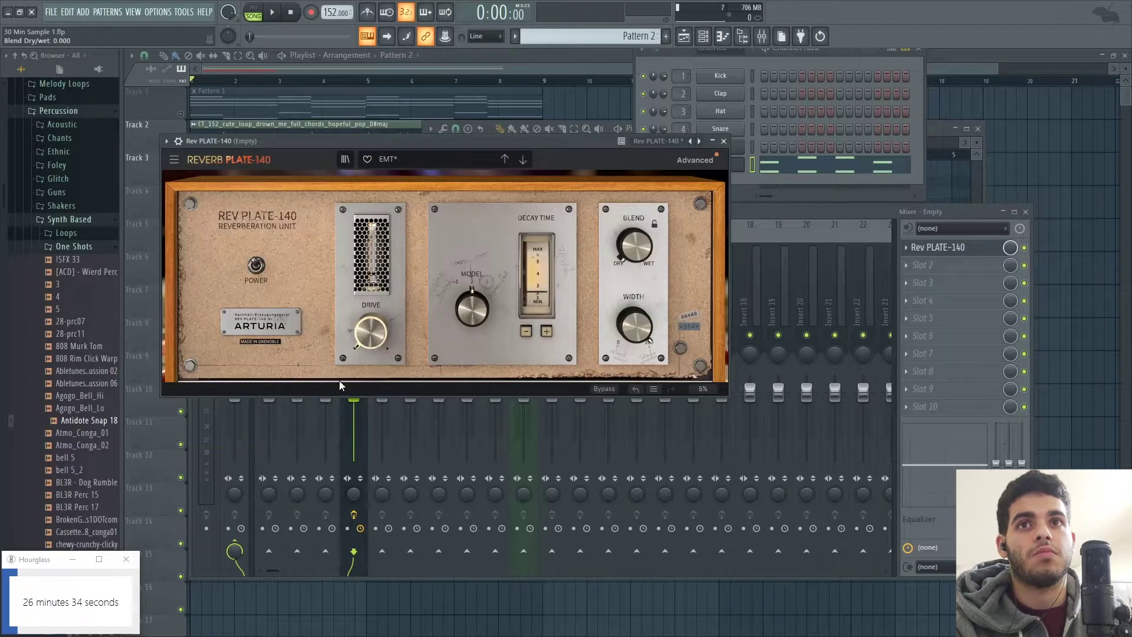
pyautogui.click(716, 141)
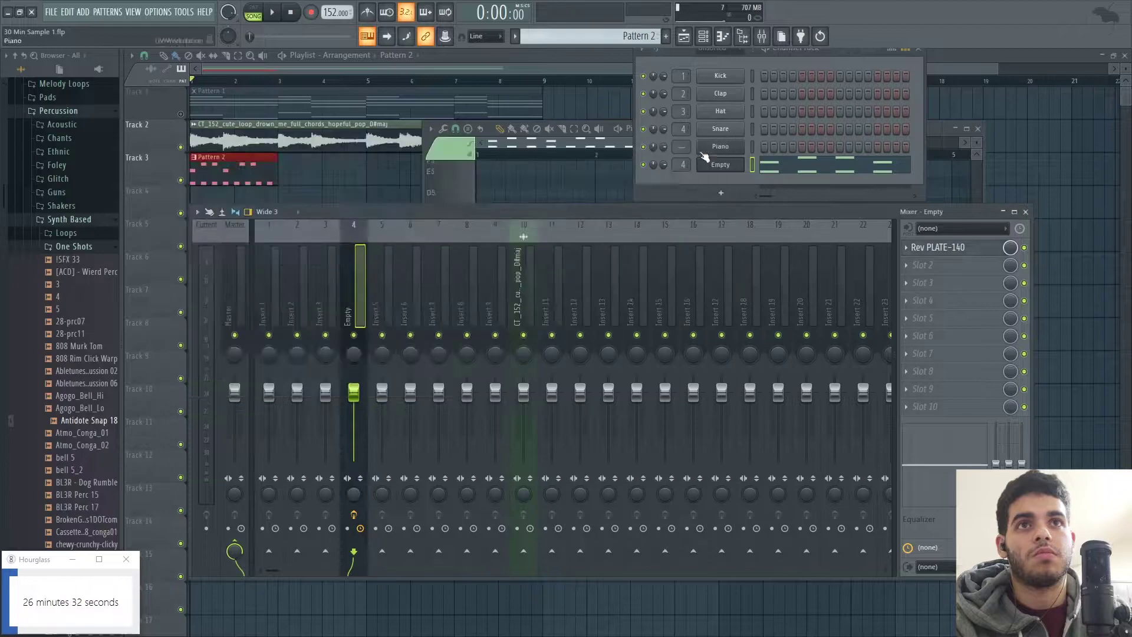
# Replace the two off-beat snare notes in bar 2 with a single snare on beat 2 and play back the drums.
pyautogui.press('space')
pyautogui.click(785, 166)
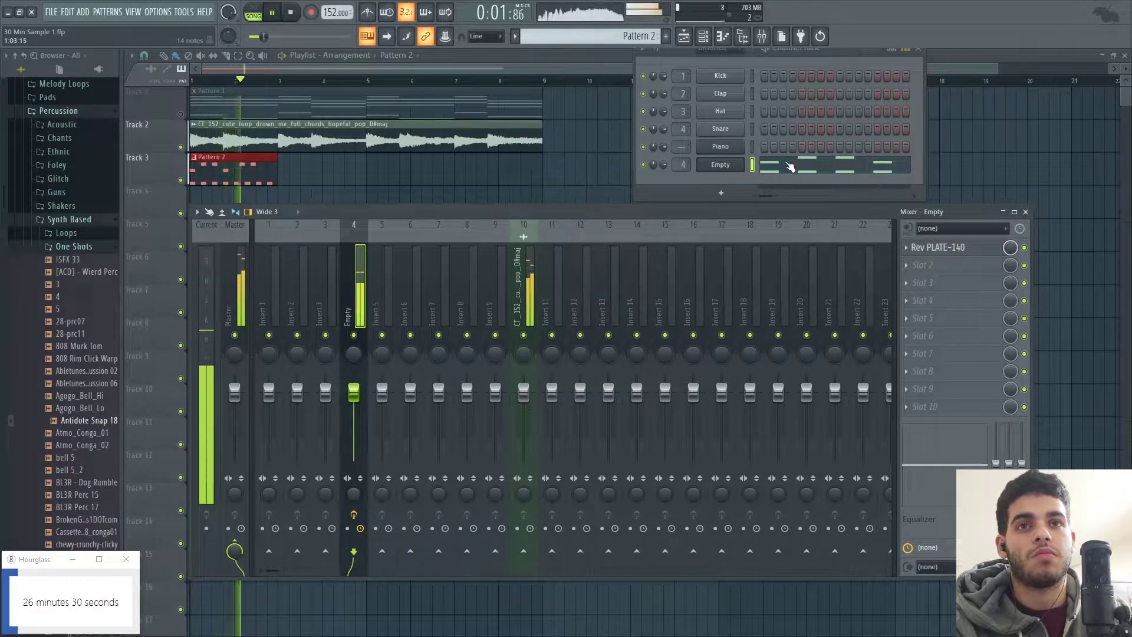
pyautogui.click(748, 170)
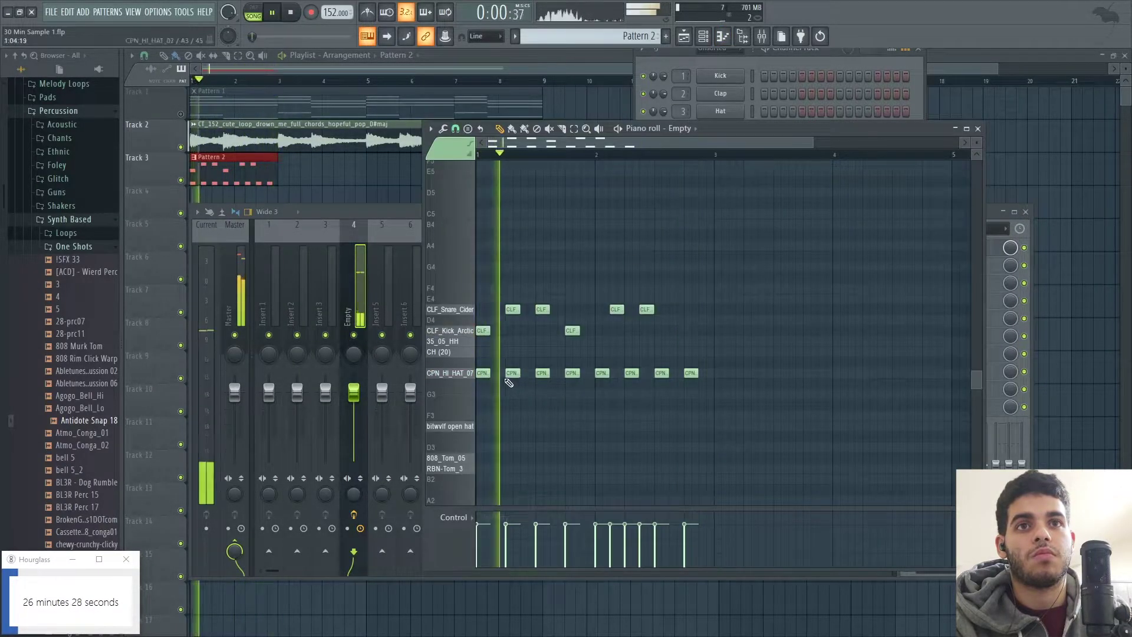
pyautogui.press('space')
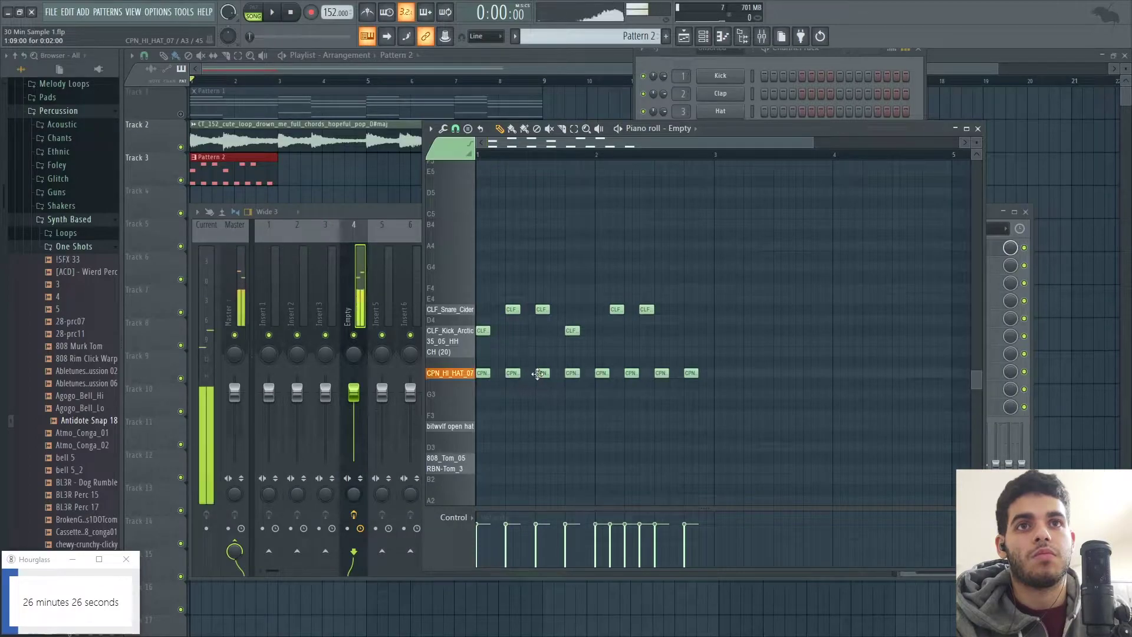
pyautogui.rightClick(647, 309)
pyautogui.press('space')
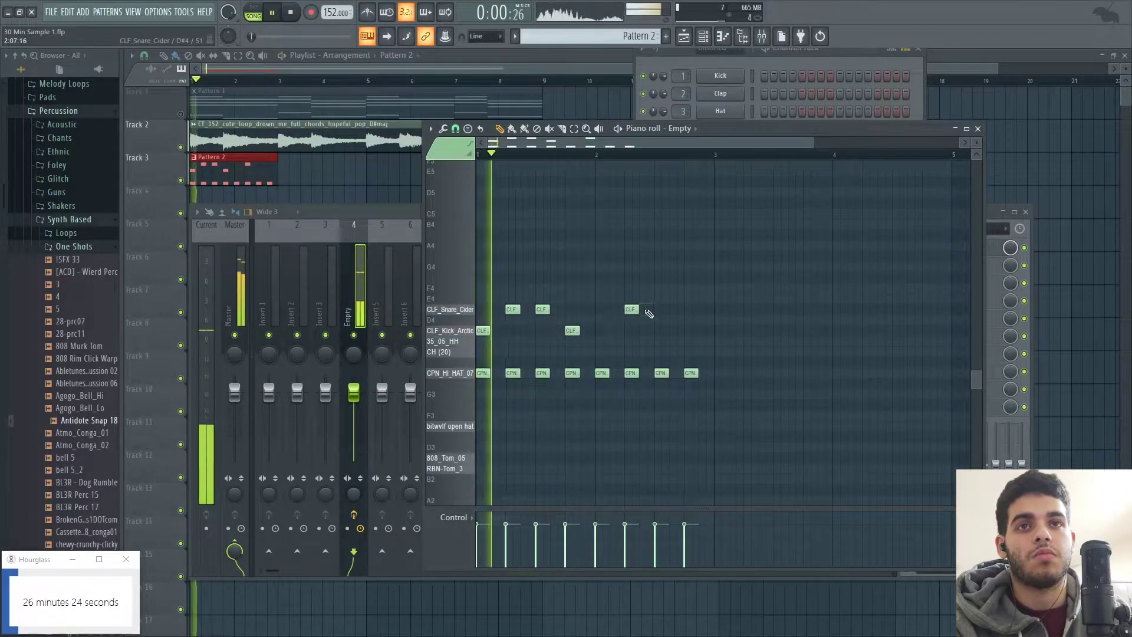
# Add a snare on step 9 of bar 2, shift the beat 2 snare of bar 1 to step 7, and play the pattern.
pyautogui.click(664, 312)
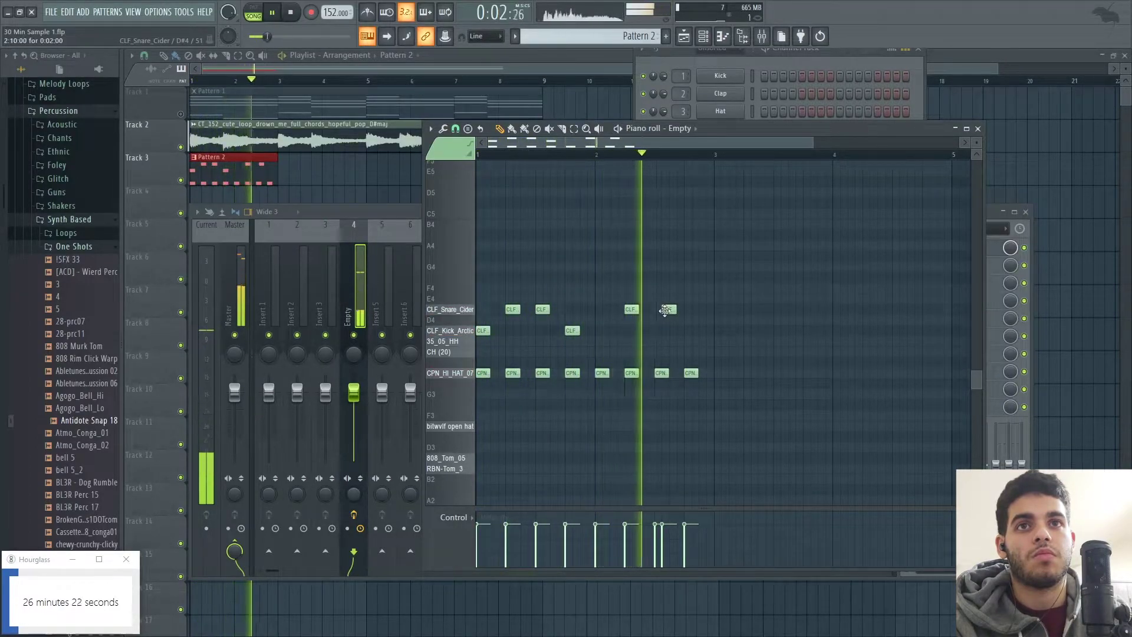
pyautogui.press('space')
pyautogui.press('space')
pyautogui.press('space')
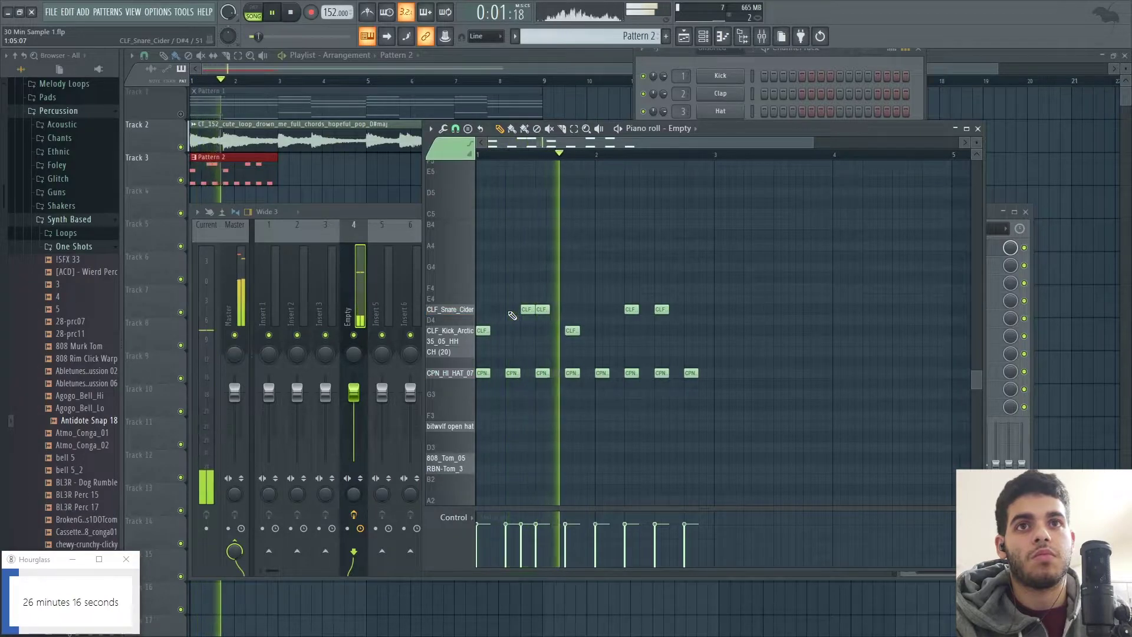
# Add a snare on step 3 of bar 1 and play the drums against the chord loop.
pyautogui.click(501, 311)
pyautogui.press('space')
pyautogui.press('space')
pyautogui.press('space')
pyautogui.rightClick(504, 311)
pyautogui.click(495, 310)
pyautogui.press('space')
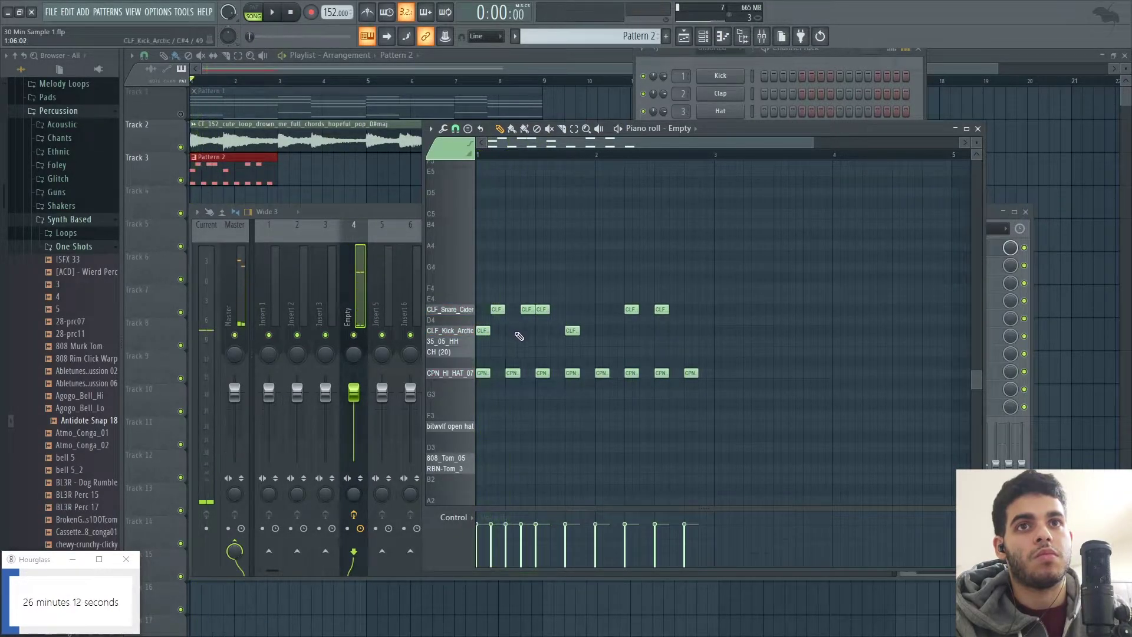
# Add a snare on step 13 of bar 1 and shift the kick on that beat back to step 11.
pyautogui.press('space')
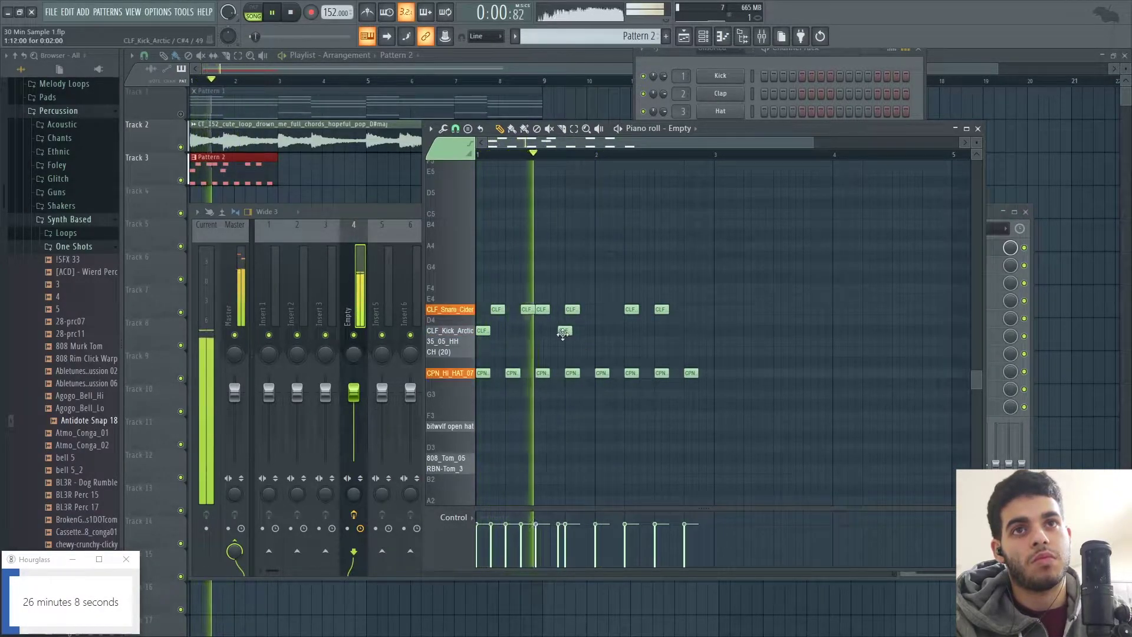
pyautogui.press('space')
pyautogui.moveTo(573, 331); pyautogui.dragTo(566, 333)
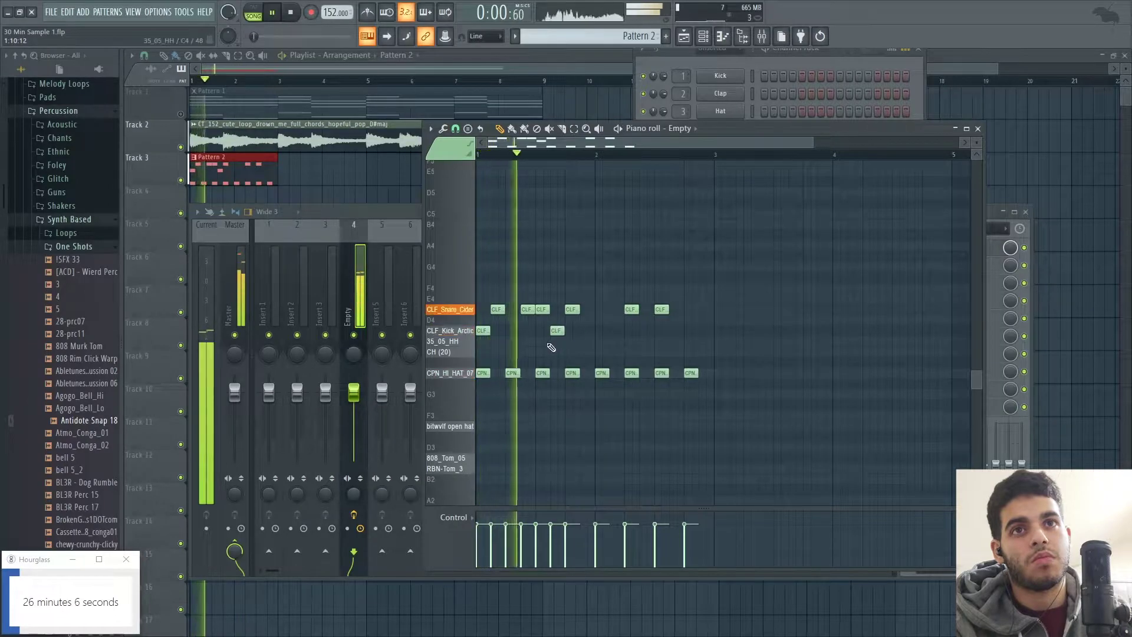
# Set the bar 1 kicks to steps 1, 7 and 11, remove the snares on steps 7 and 9, and play it back.
pyautogui.rightClick(556, 333)
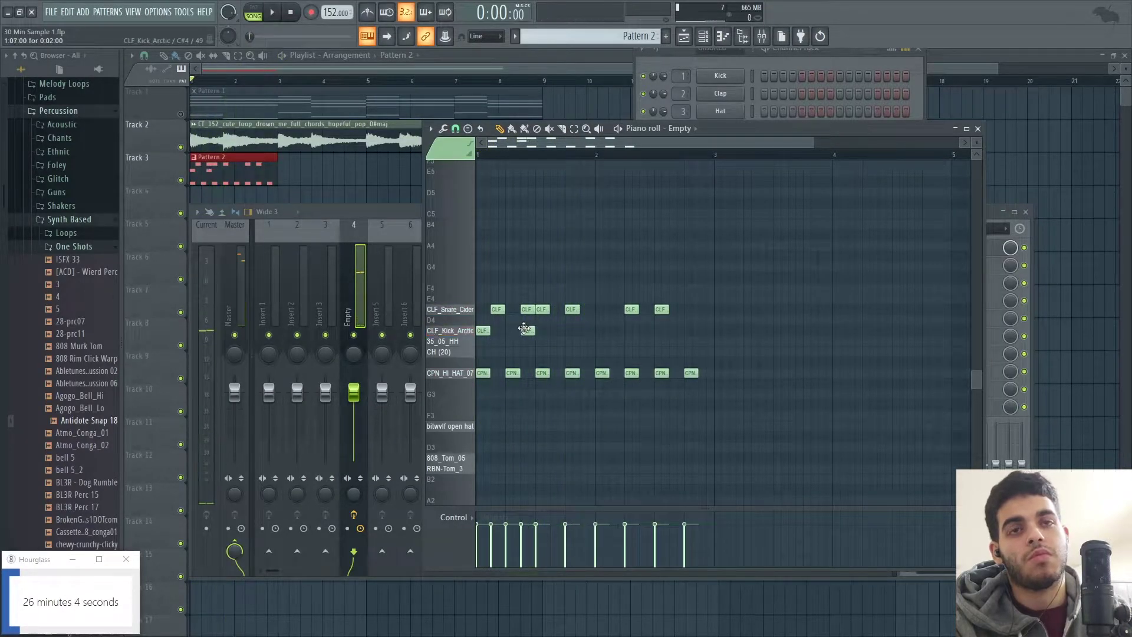
pyautogui.rightClick(529, 310)
pyautogui.press('space')
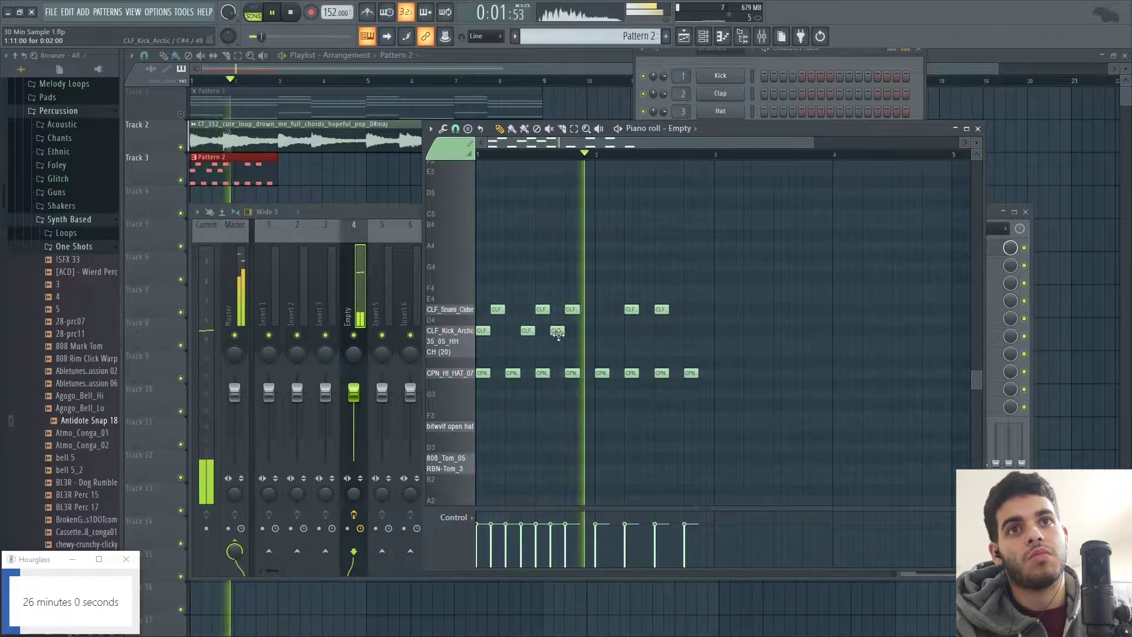
pyautogui.rightClick(543, 311)
pyautogui.press('space')
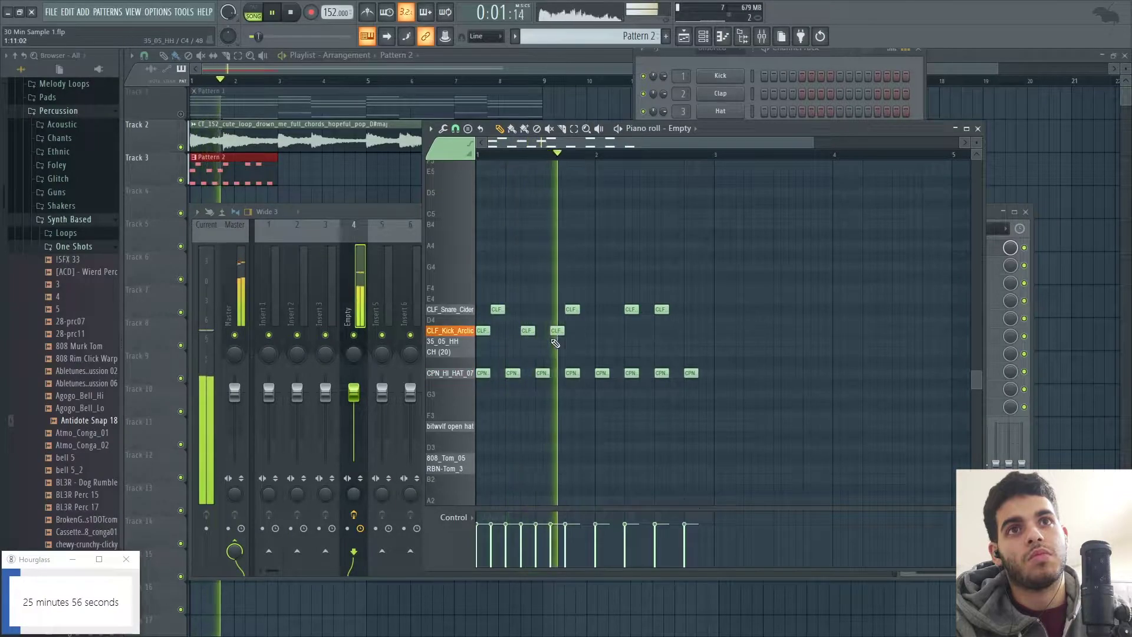
# Replace the bar 1 snare on step 13 with a kick, put a snare on step 9, and keep a kick on step 11.
pyautogui.press('space')
pyautogui.click(554, 330)
pyautogui.press('space')
pyautogui.moveTo(560, 324); pyautogui.dragTo(569, 331)
pyautogui.rightClick(559, 329)
pyautogui.click(549, 330)
pyautogui.press('space')
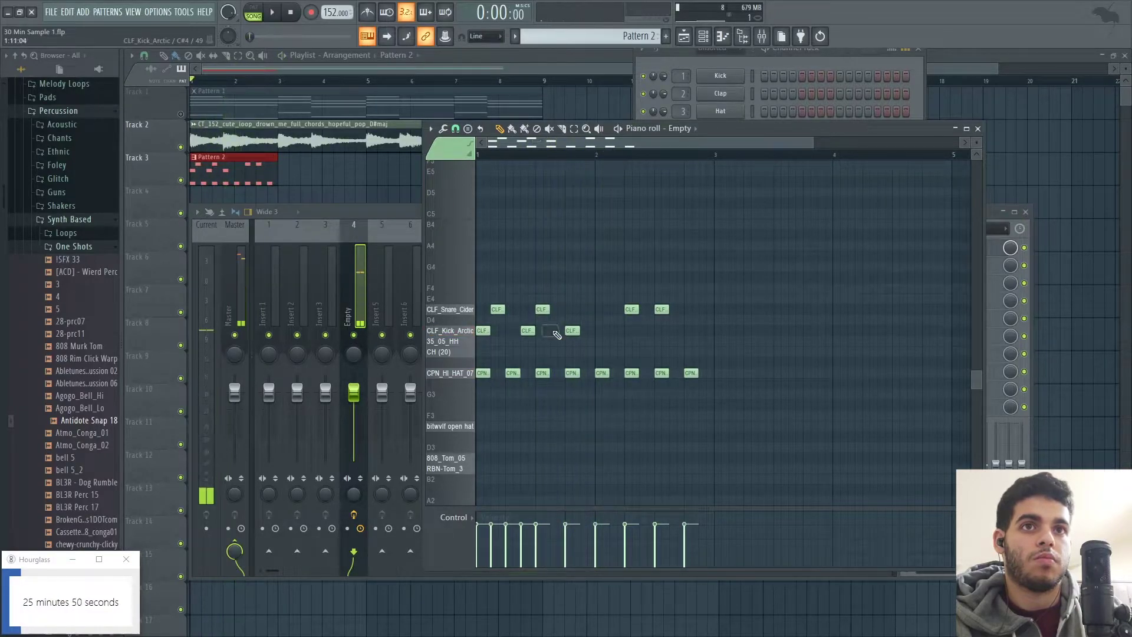
# Set bar 2 to a kick on step 3 and snares on steps 7, 9 and 13, and move these hits into bar 4.
pyautogui.click(618, 330)
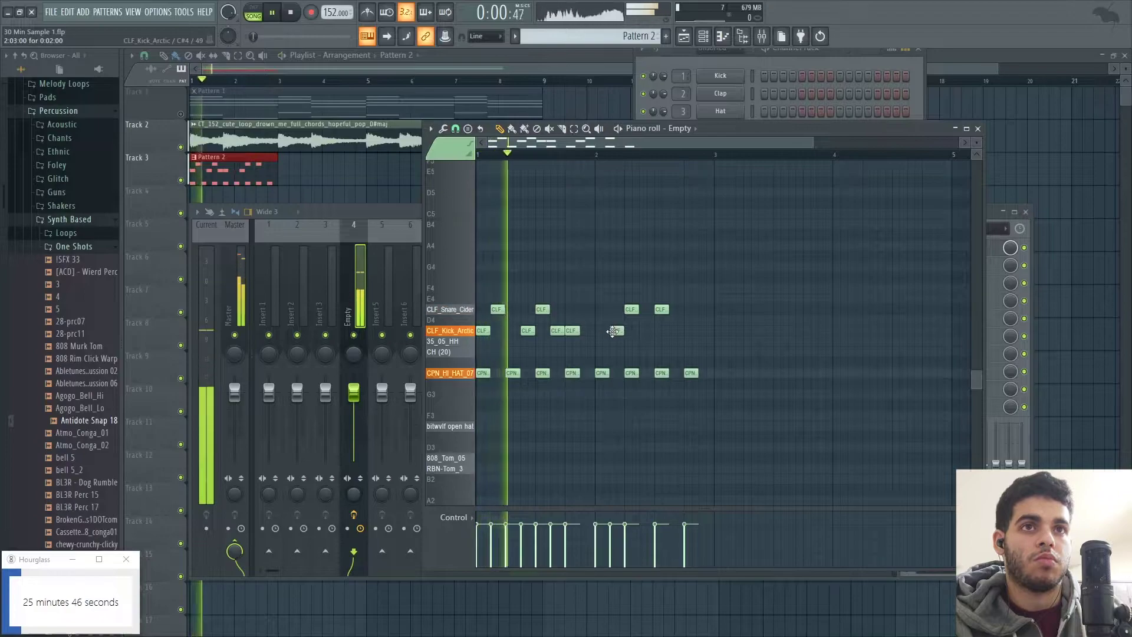
pyautogui.moveTo(631, 309); pyautogui.dragTo(646, 309)
pyautogui.click(687, 310)
pyautogui.press('space')
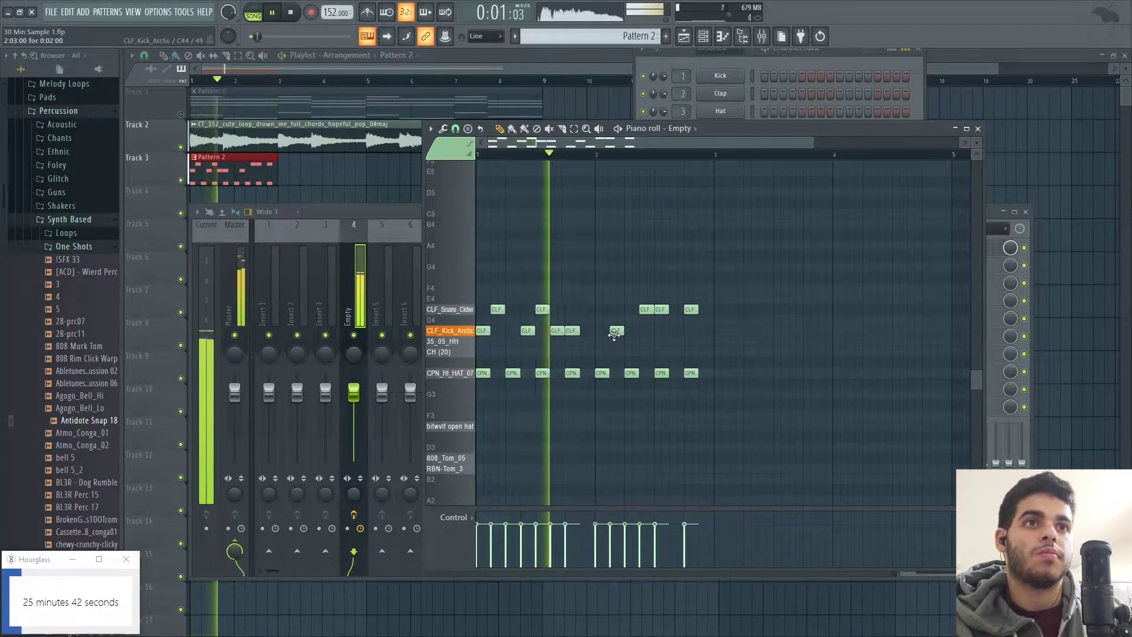
pyautogui.moveTo(690, 309); pyautogui.dragTo(915, 317)
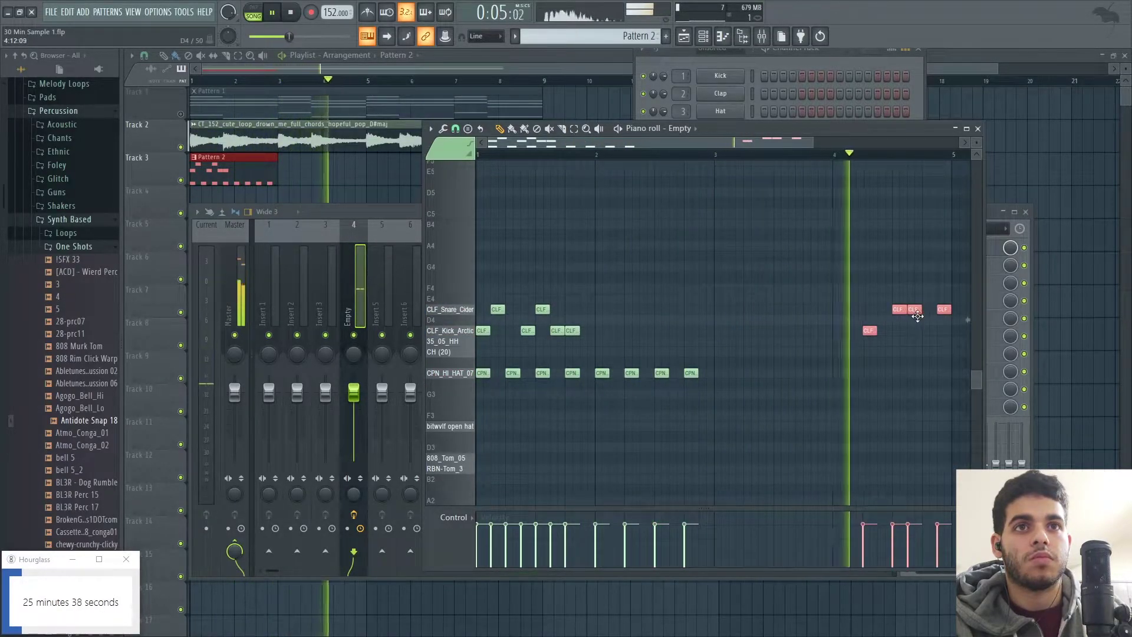
# Program bar 2 with kicks on steps 3, 5 and 11 and snares on steps 9 and 15.
pyautogui.click(621, 333)
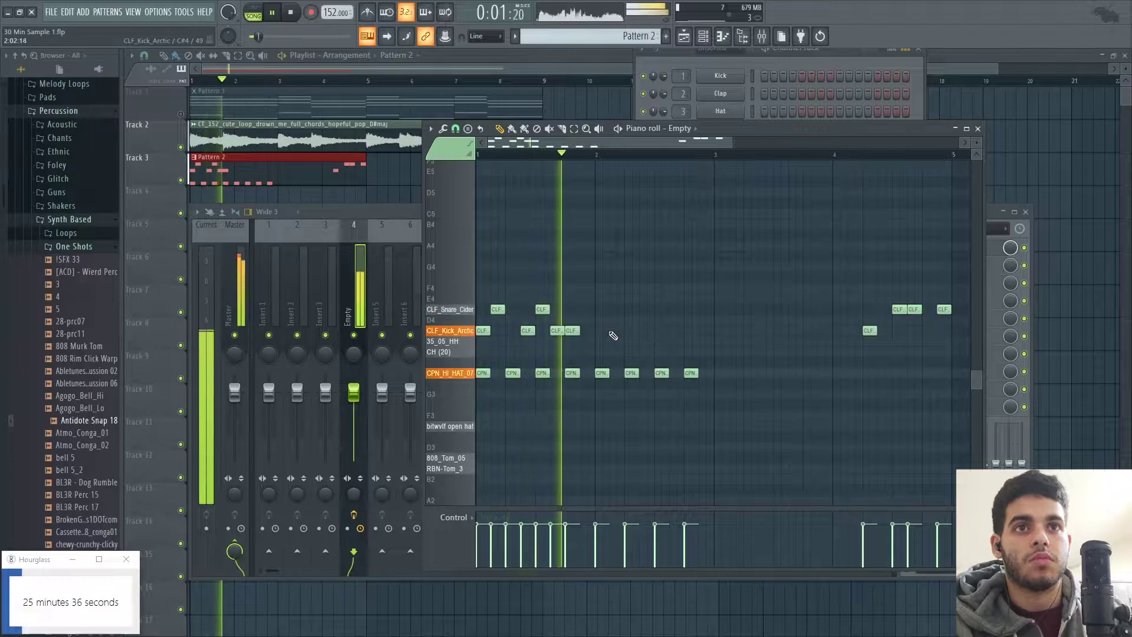
pyautogui.click(615, 331)
pyautogui.press('space')
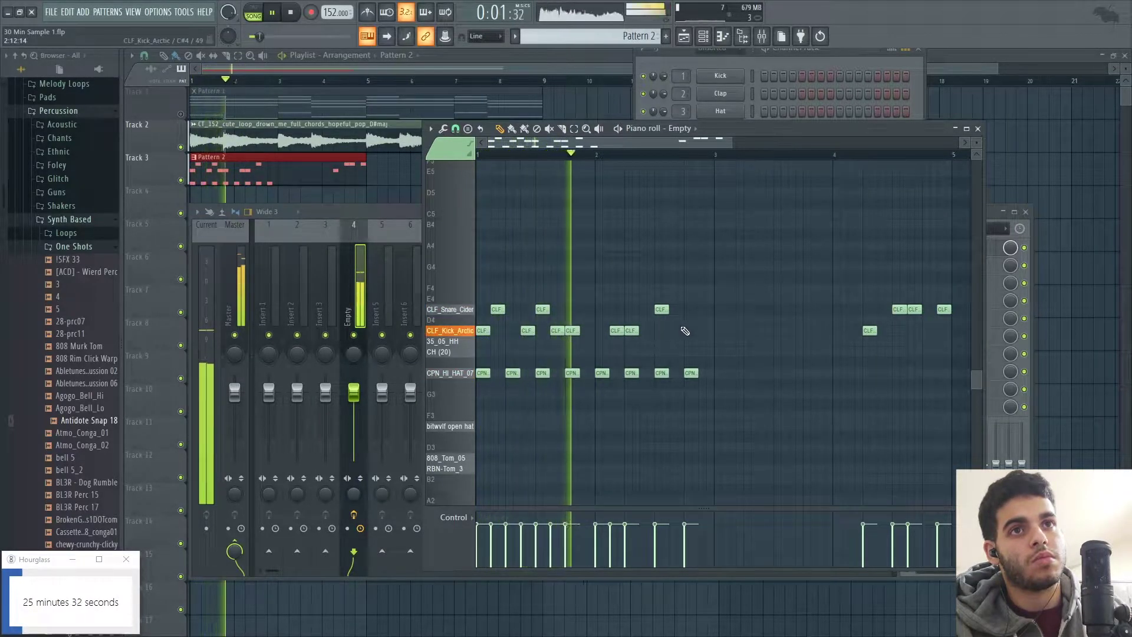
pyautogui.click(706, 309)
pyautogui.click(683, 330)
pyautogui.moveTo(683, 331); pyautogui.dragTo(676, 331)
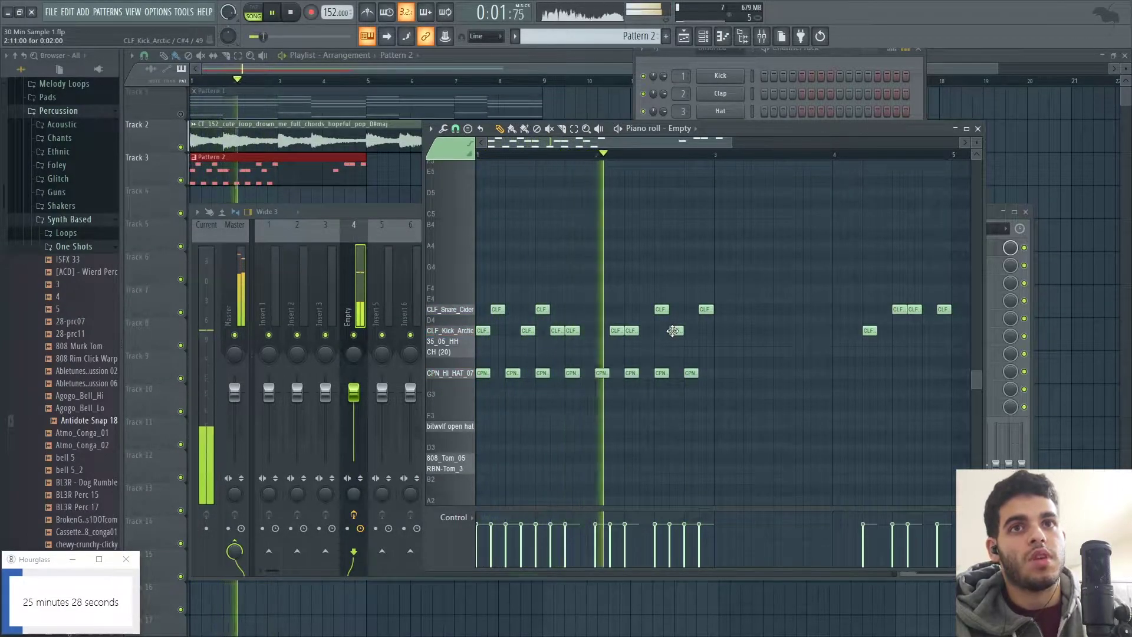
# Copy the bar 1 kicks and snares to bar 3 and the two bars of hi-hats to bars 3 and 4.
pyautogui.press('space')
pyautogui.hotkey('ctrl', 'a')
pyautogui.hotkey('ctrl', 'b')
pyautogui.moveTo(685, 146); pyautogui.dragTo(735, 158)
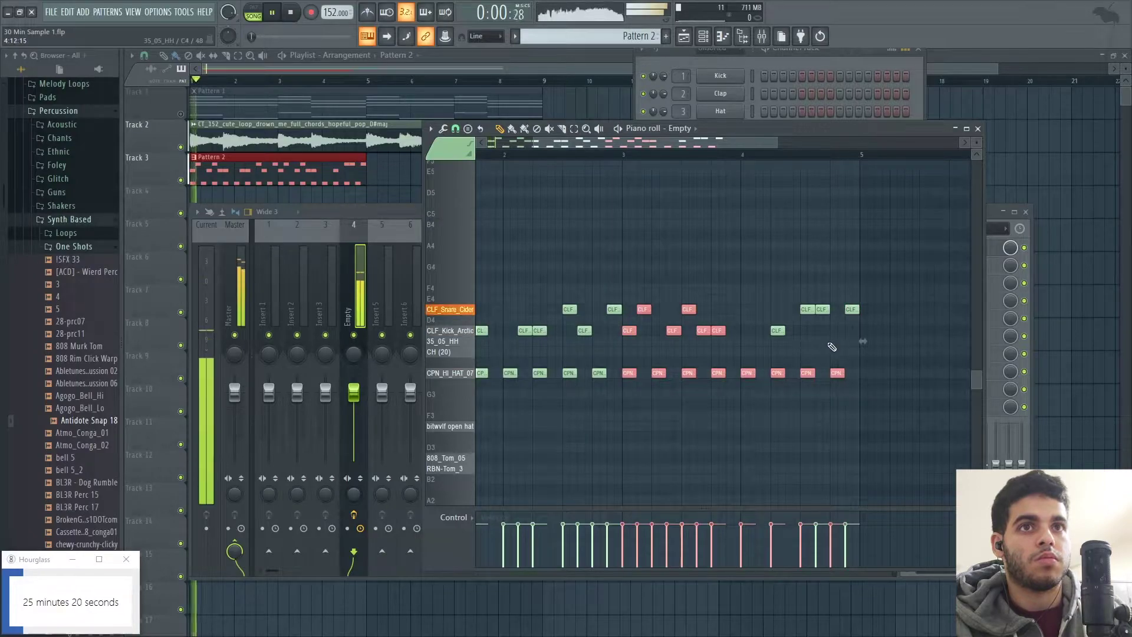
pyautogui.keyDown('ctrl'); pyautogui.click(683, 223); pyautogui.keyUp('ctrl')
pyautogui.moveTo(533, 146); pyautogui.dragTo(486, 148)
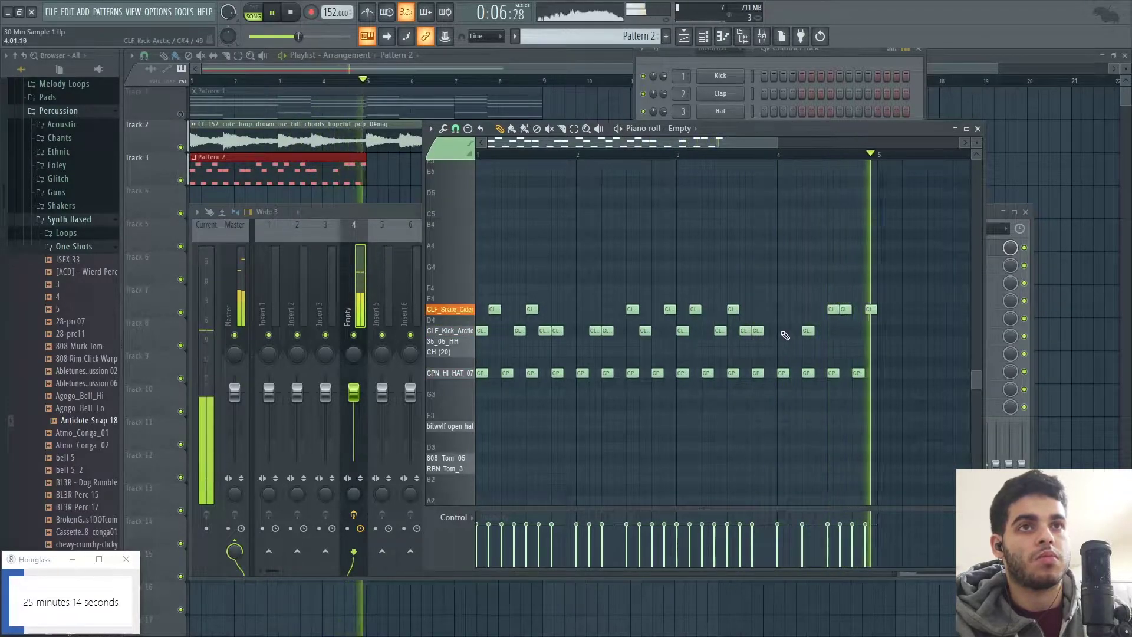
# Add a kick on step 15 of bar 3 and play the pattern from bar 3.
pyautogui.press('space')
pyautogui.click(777, 330)
pyautogui.click(685, 156)
pyautogui.press('space')
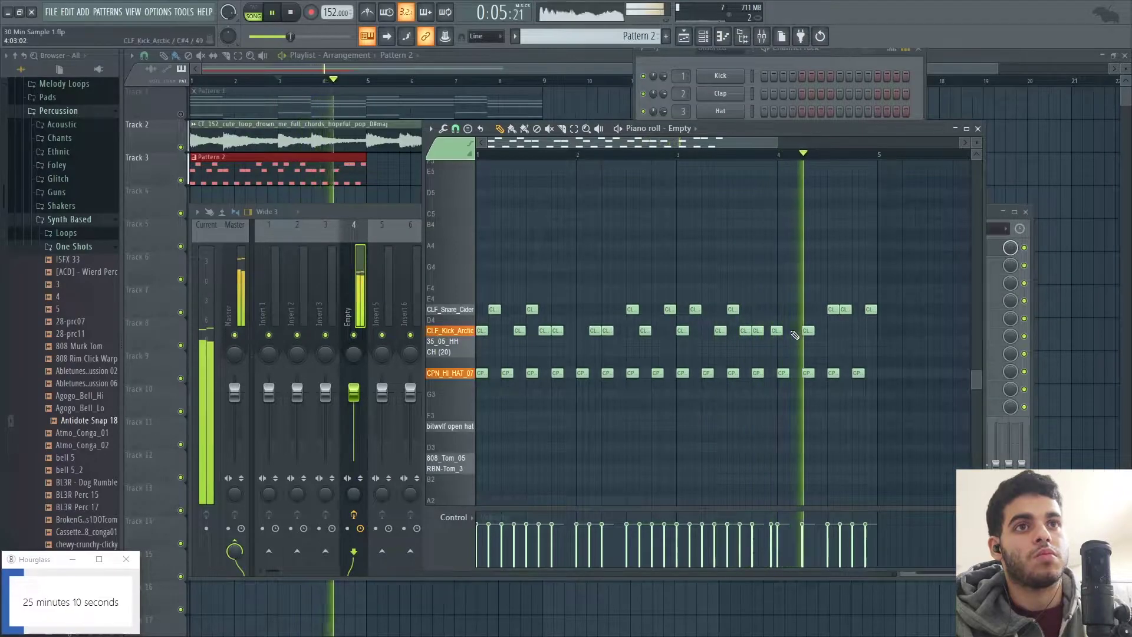
pyautogui.press('space')
pyautogui.press('space')
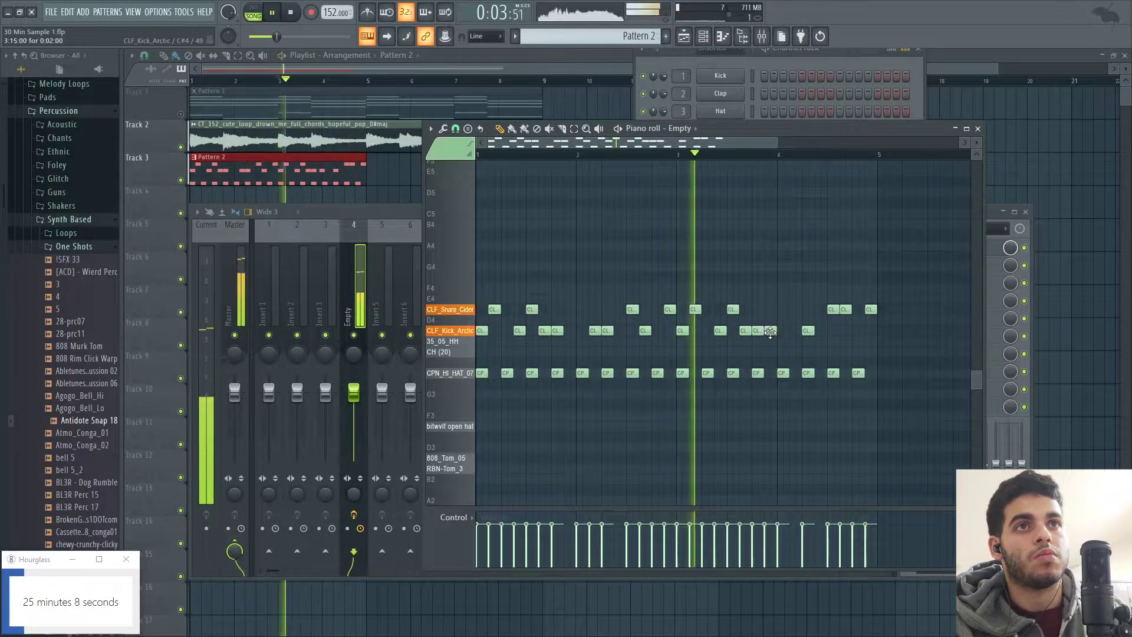
# Move the extra kick from the end of bar 3 to step 3 of bar 4 and play it back.
pyautogui.moveTo(771, 334); pyautogui.dragTo(787, 331)
pyautogui.press('space')
pyautogui.press('space')
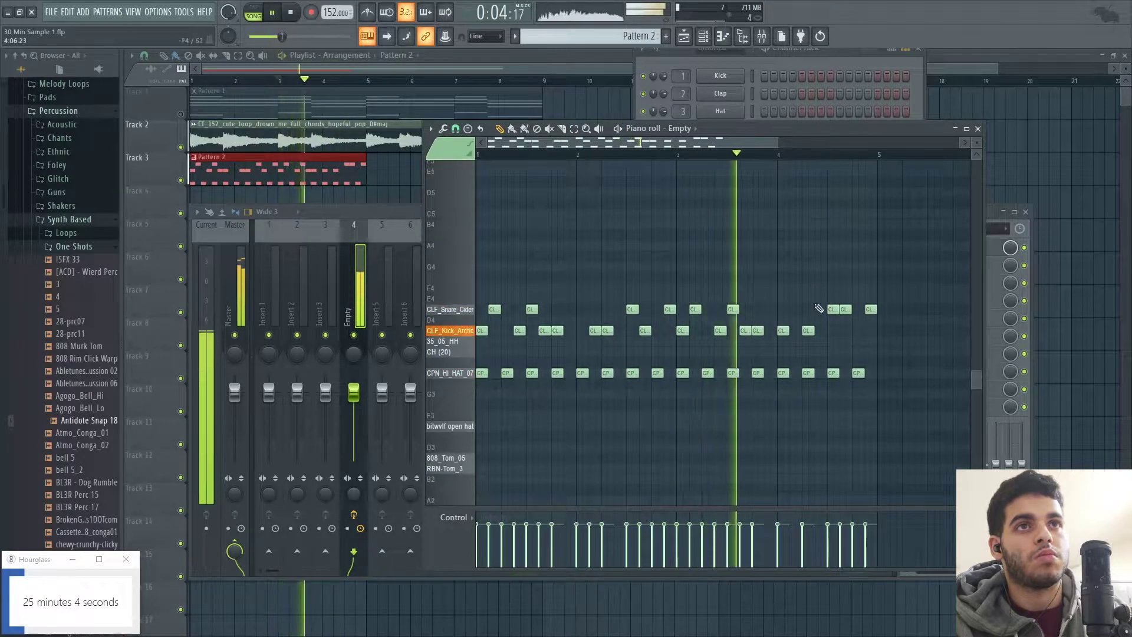
pyautogui.click(785, 331)
pyautogui.click(792, 332)
pyautogui.press('space')
pyautogui.scroll(1, 779, 166)
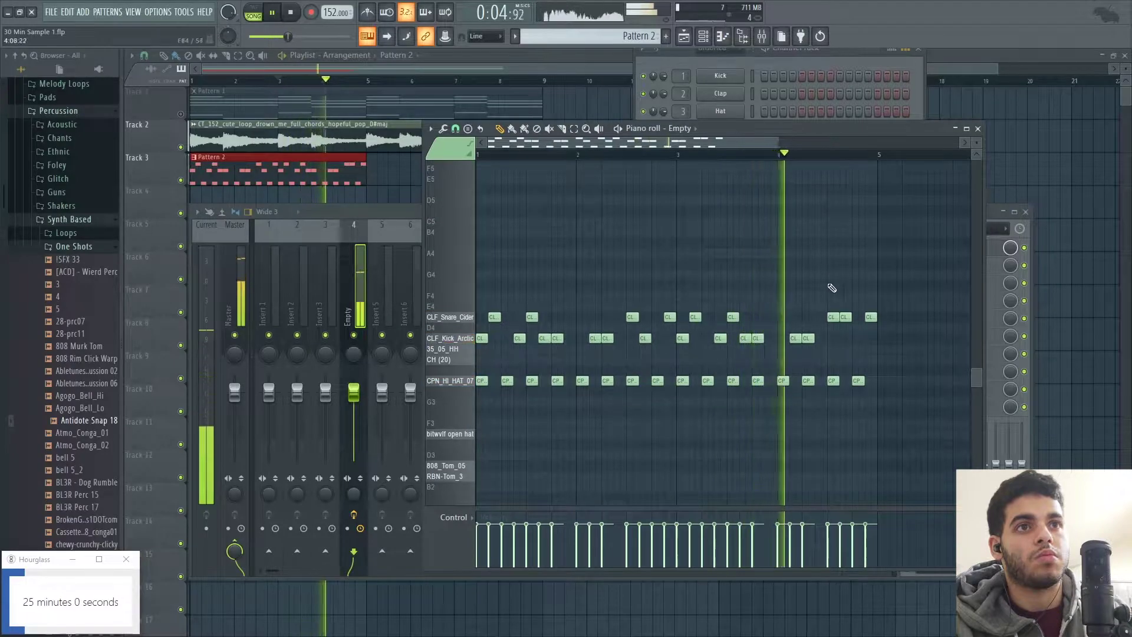
# Try an extra kick near beat 3 and on beat 4 of bar 4 during playback.
pyautogui.click(792, 155)
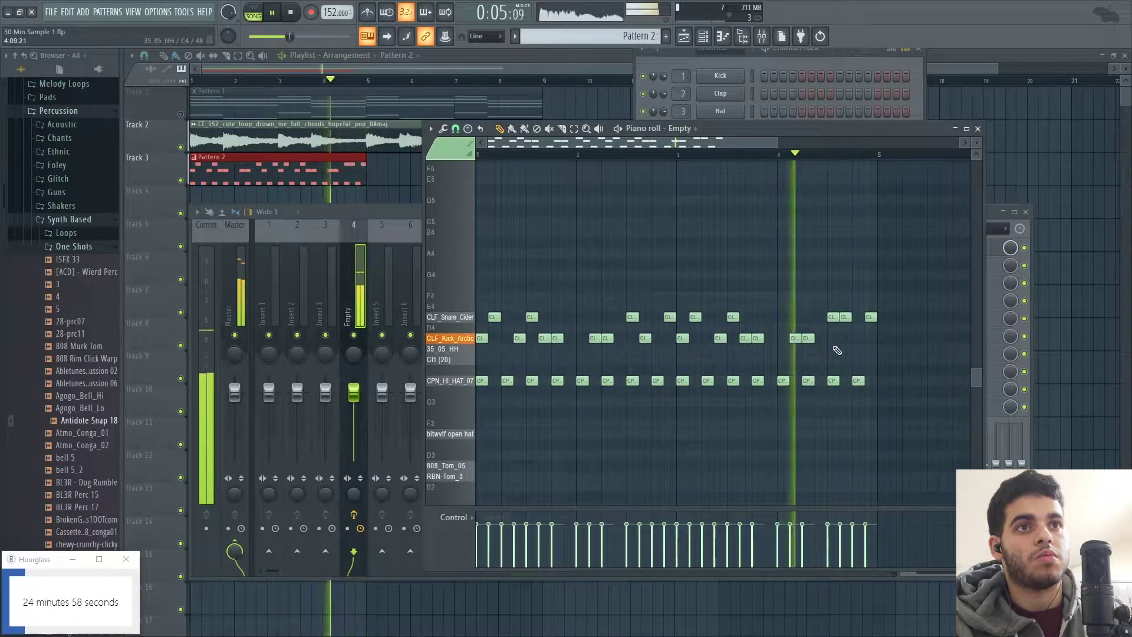
pyautogui.click(846, 339)
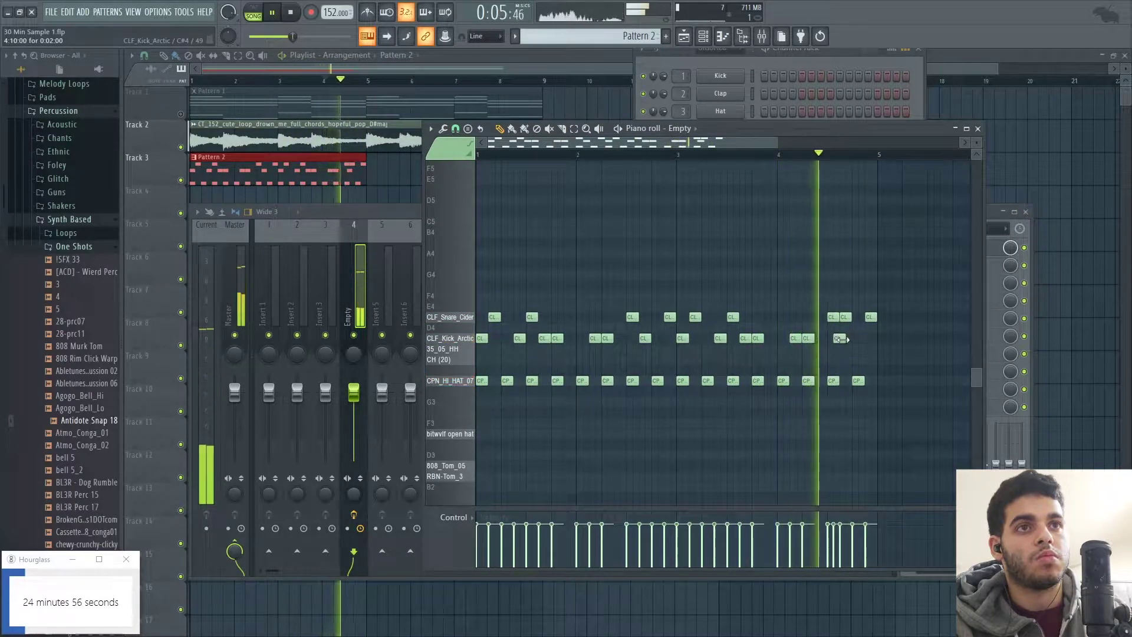
pyautogui.rightClick(842, 340)
pyautogui.press('space')
pyautogui.click(854, 339)
pyautogui.press('space')
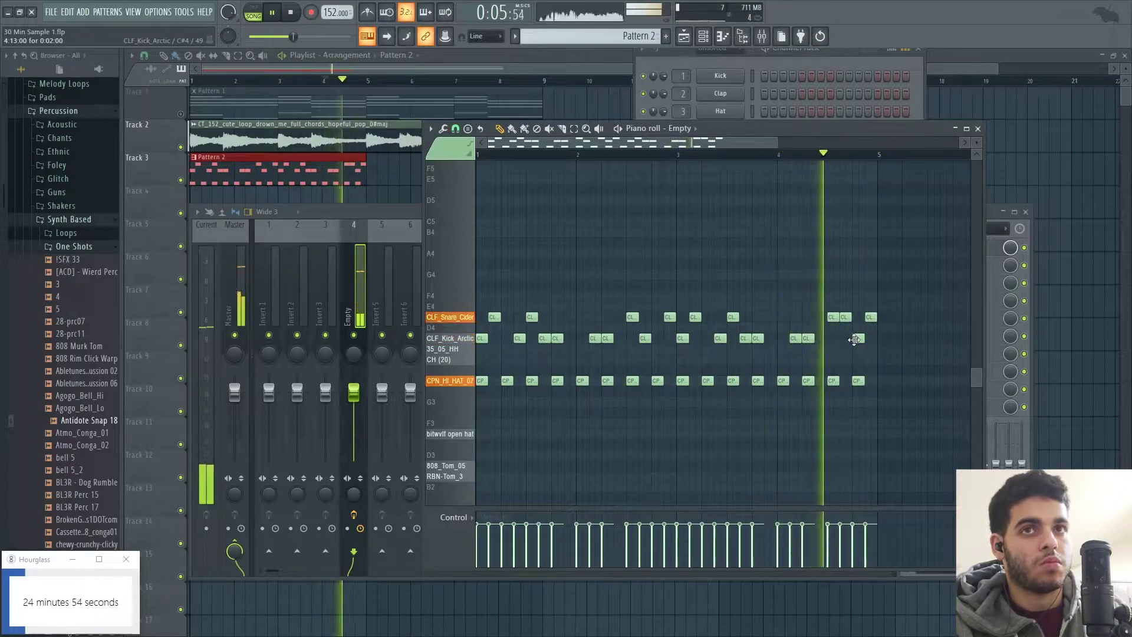
pyautogui.rightClick(860, 342)
pyautogui.rightClick(865, 341)
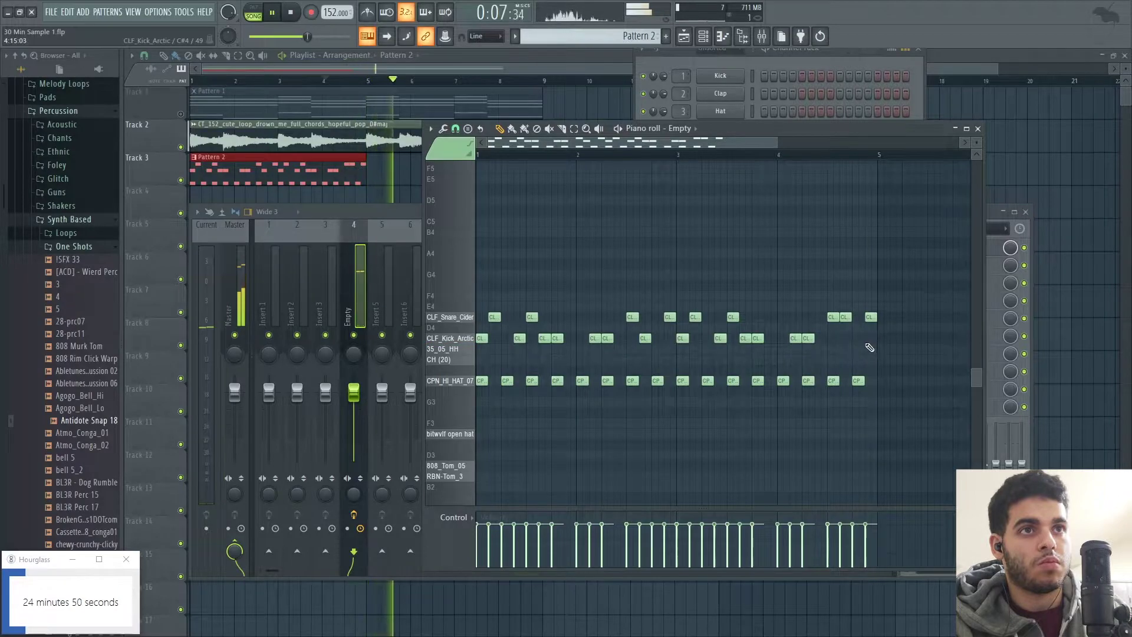
pyautogui.rightClick(871, 339)
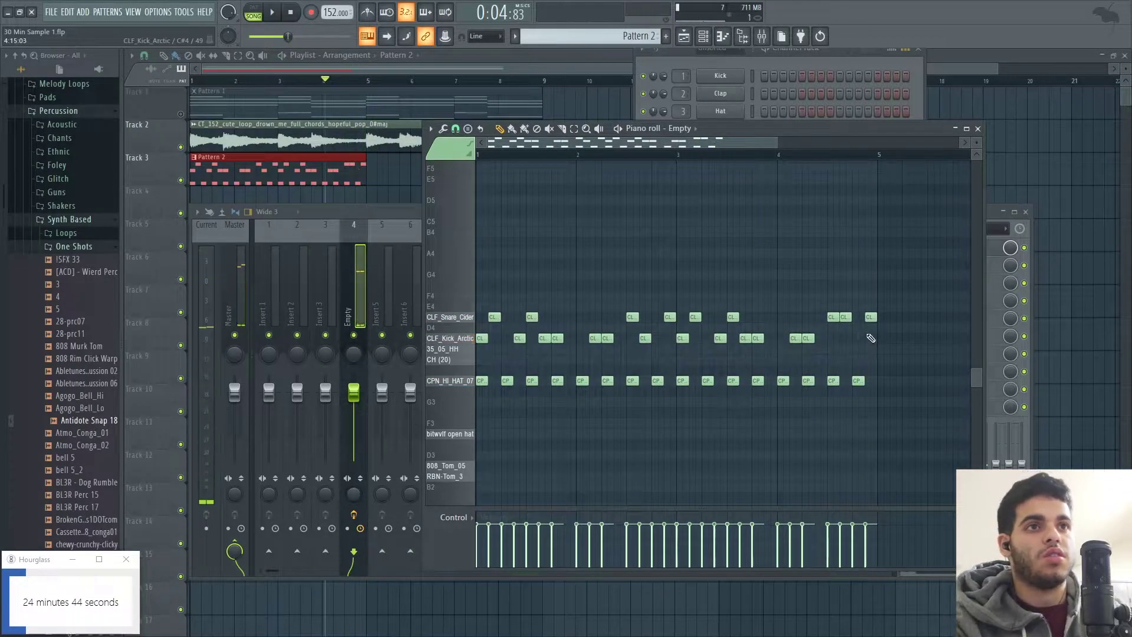
# Add a one-step snare on step 14 of bar 4 and chop it into a roll with the chopper's Default pattern.
pyautogui.click(863, 317)
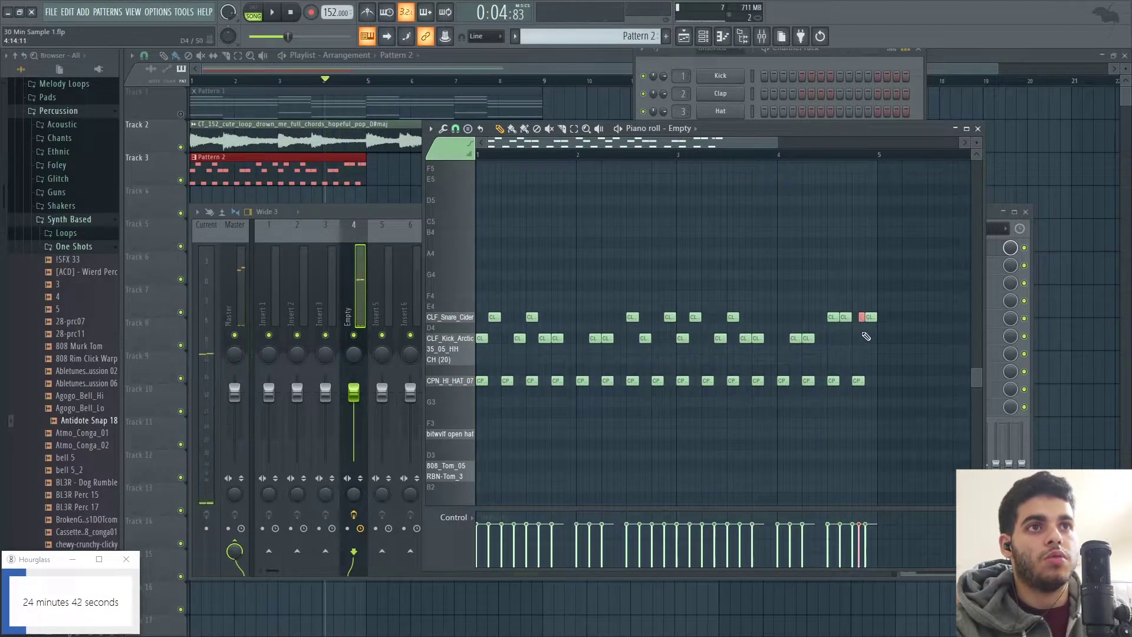
pyautogui.hotkey('alt', 'u')
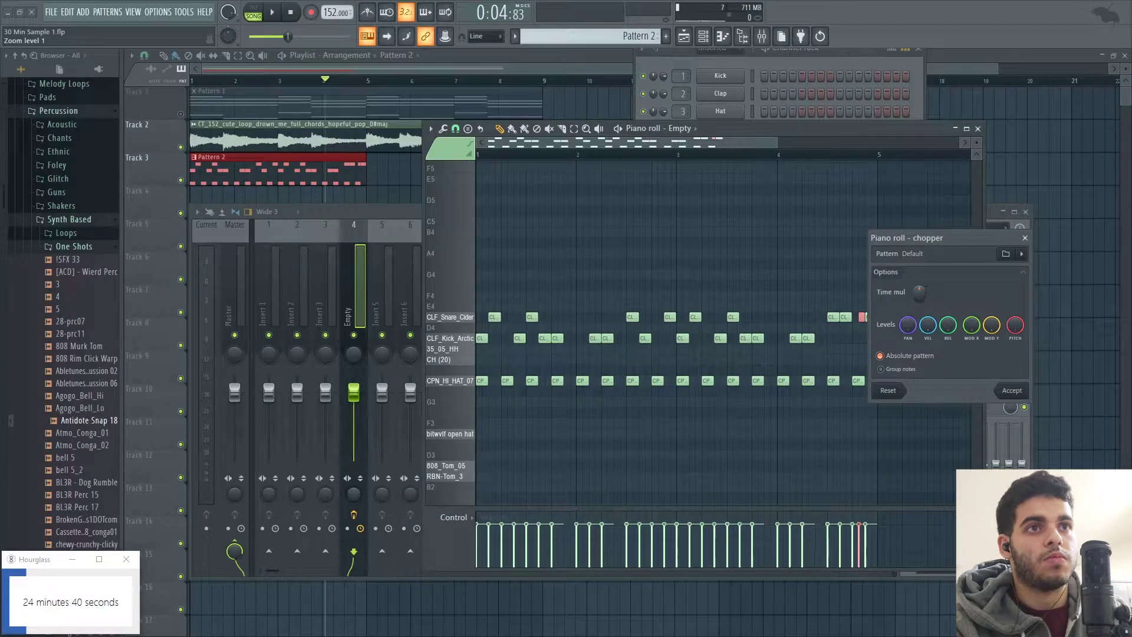
pyautogui.moveTo(954, 236); pyautogui.dragTo(959, 240)
pyautogui.press('space')
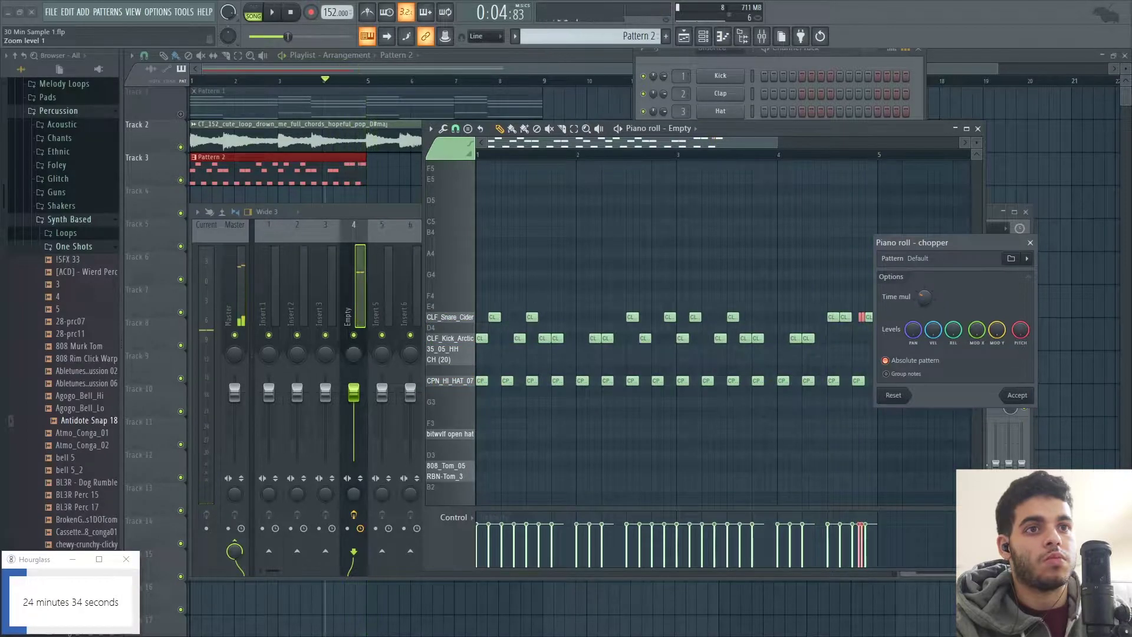
pyautogui.click(1015, 394)
pyautogui.press('space')
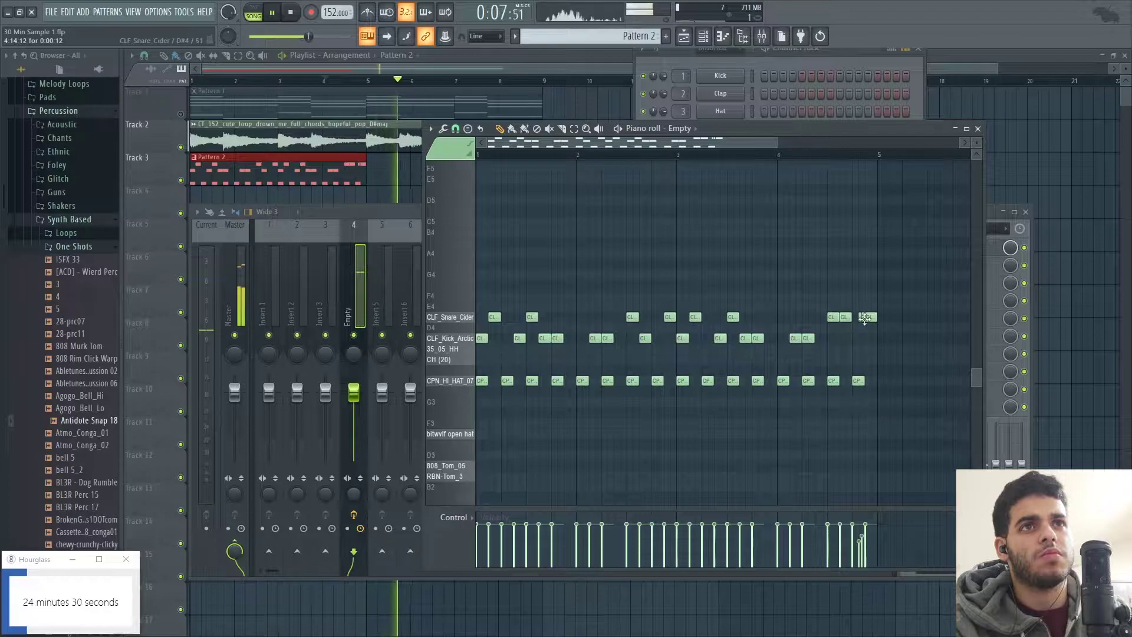
# Move the chopped snare roll to step 8 of bar 4, directly before the beat 3 snare, and play it back.
pyautogui.moveTo(824, 320); pyautogui.dragTo(830, 320)
pyautogui.press('space')
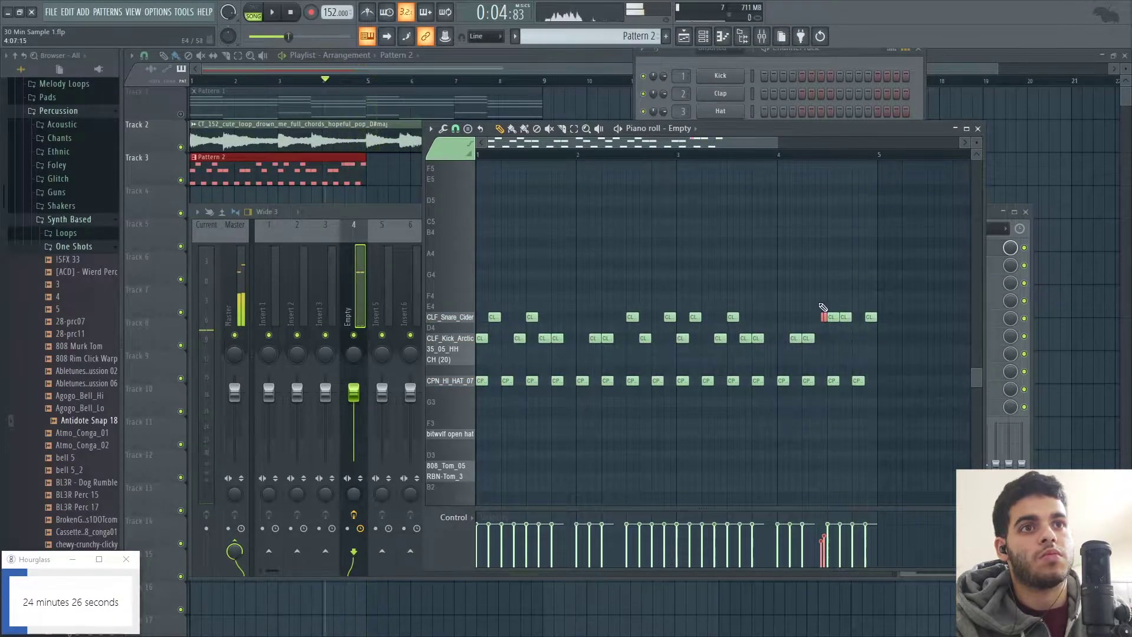
pyautogui.press('space')
pyautogui.press('space')
pyautogui.rightClick(824, 318)
pyautogui.hotkey('ctrl', 'z')
pyautogui.press('space')
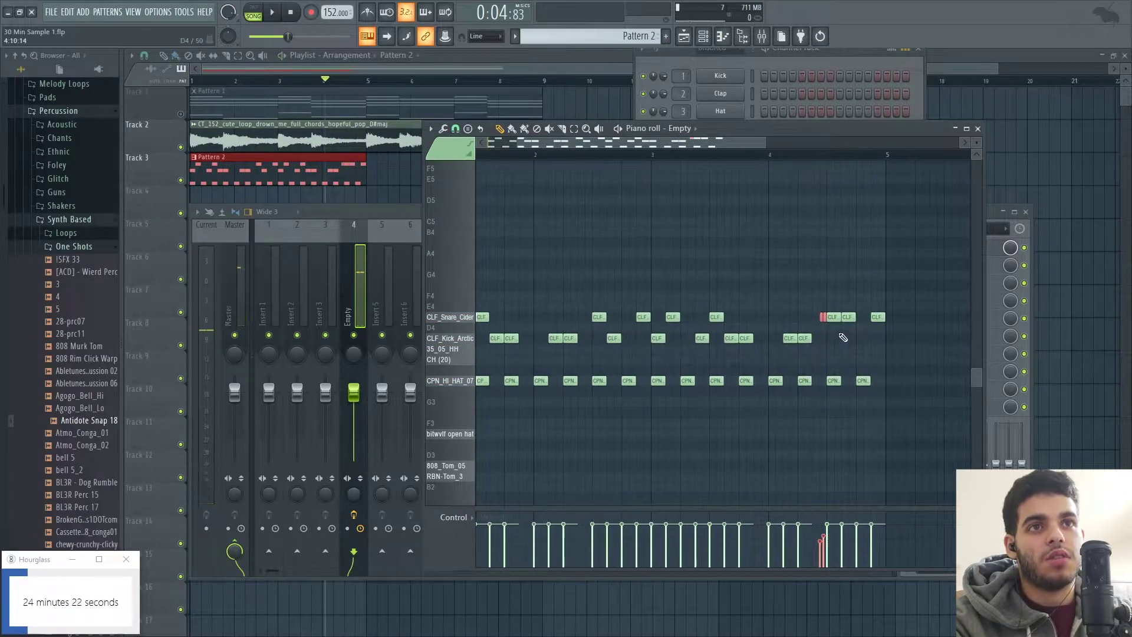
pyautogui.scroll(5, 826, 351)
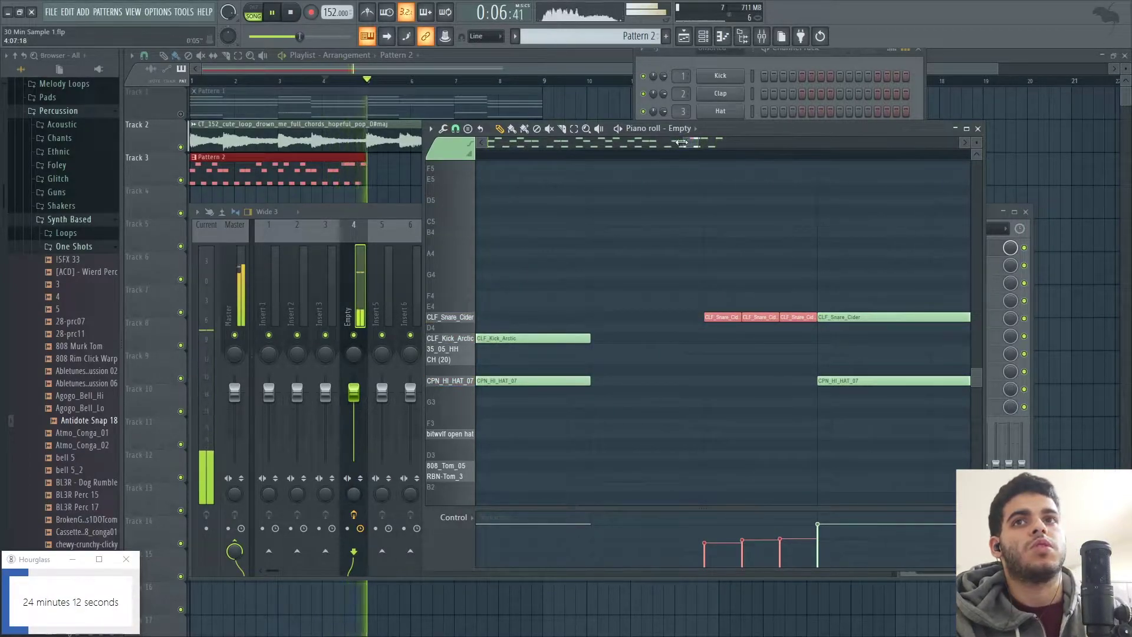
pyautogui.moveTo(681, 143); pyautogui.dragTo(697, 144)
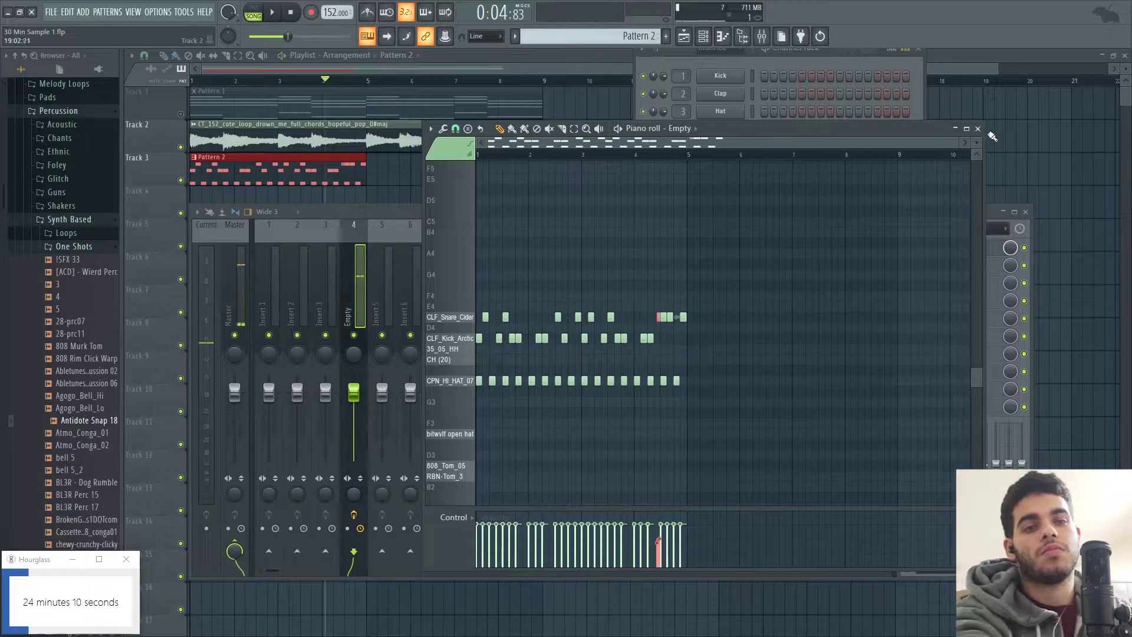
# Close the piano roll, place a second Pattern 2 clip at bar 5 on Track 3, and play the arrangement.
pyautogui.click(977, 129)
pyautogui.click(375, 167)
pyautogui.hotkey('ctrl', 'a')
pyautogui.press('space')
pyautogui.scroll(-1, 359, 115)
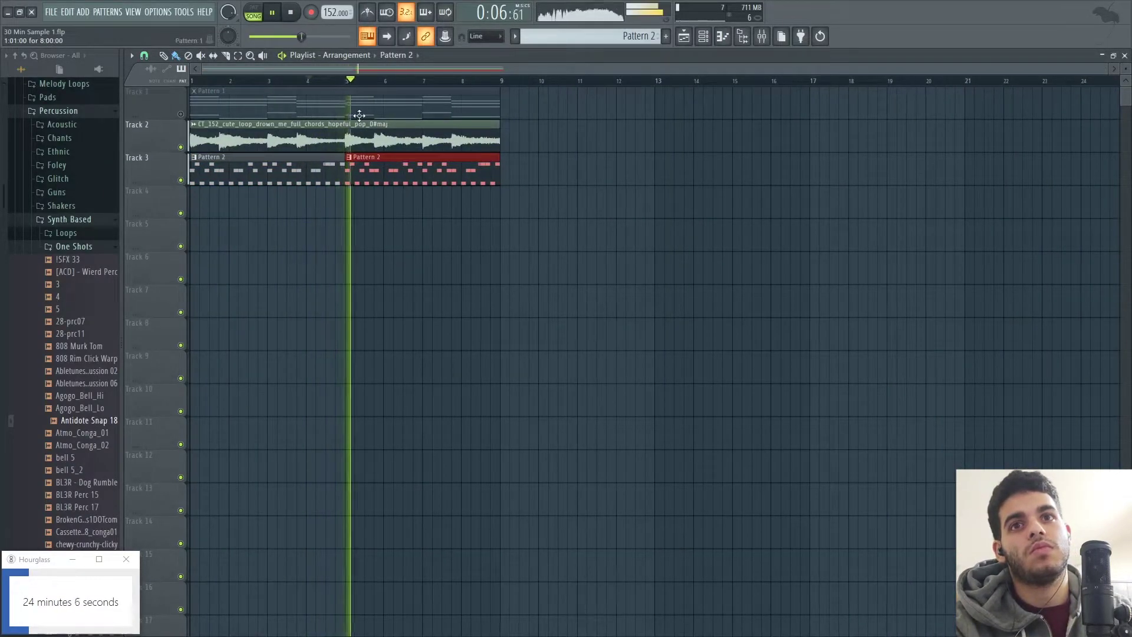
# Open the drum notes of Pattern 2 in the piano roll and delete the whole CPN_HI_HAT_07 row.
pyautogui.click(703, 36)
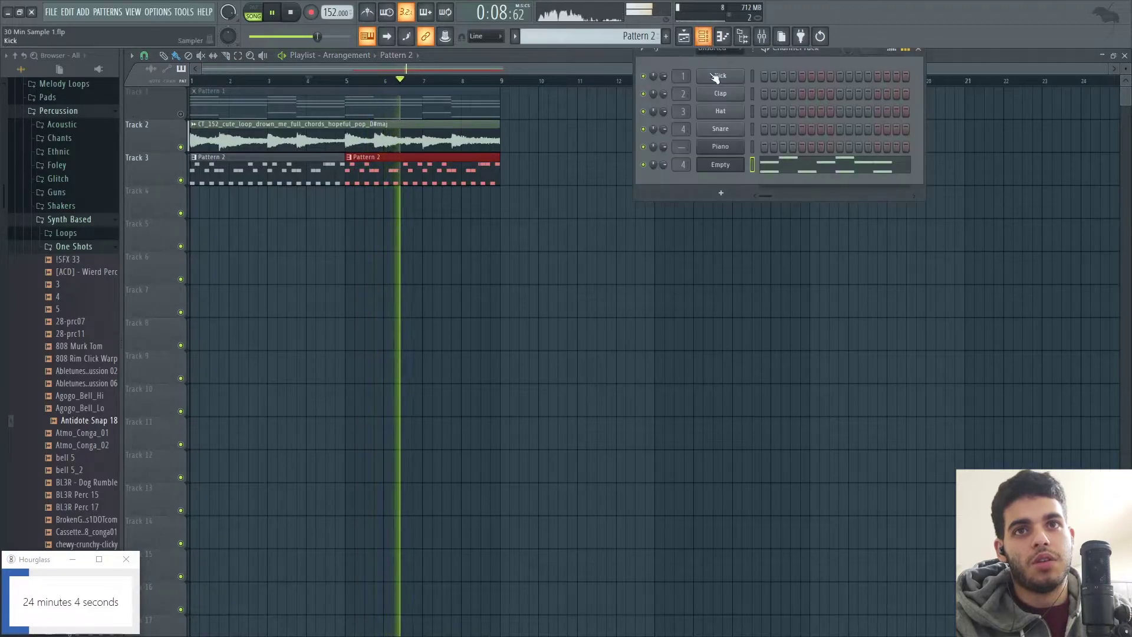
pyautogui.click(768, 166)
pyautogui.press('space')
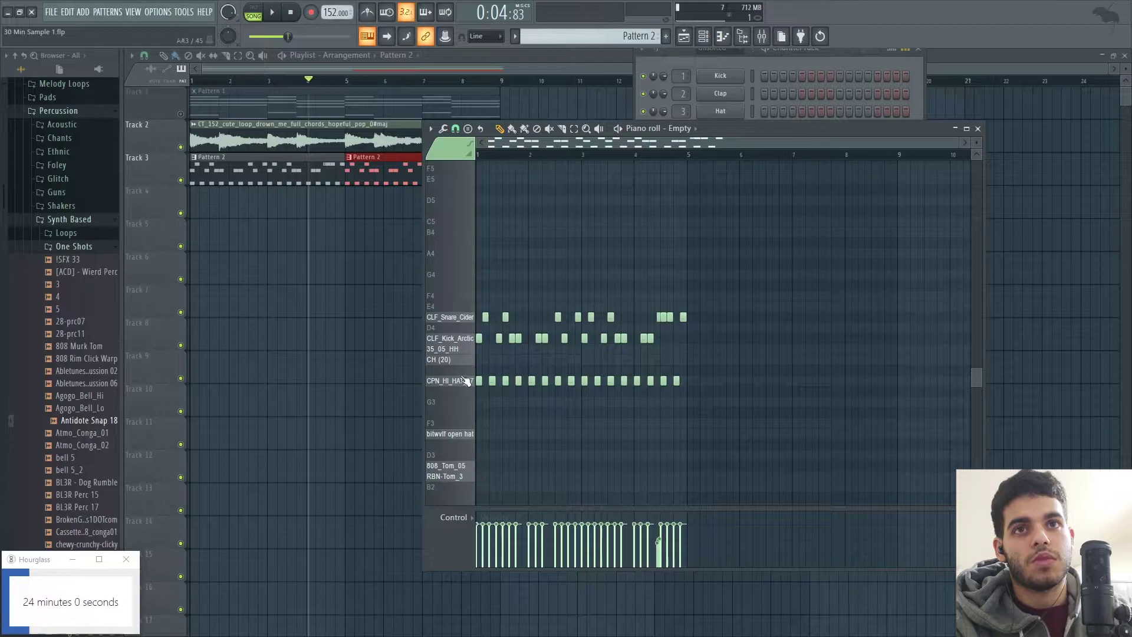
pyautogui.moveTo(481, 382); pyautogui.dragTo(700, 380)
pyautogui.press('Delete')
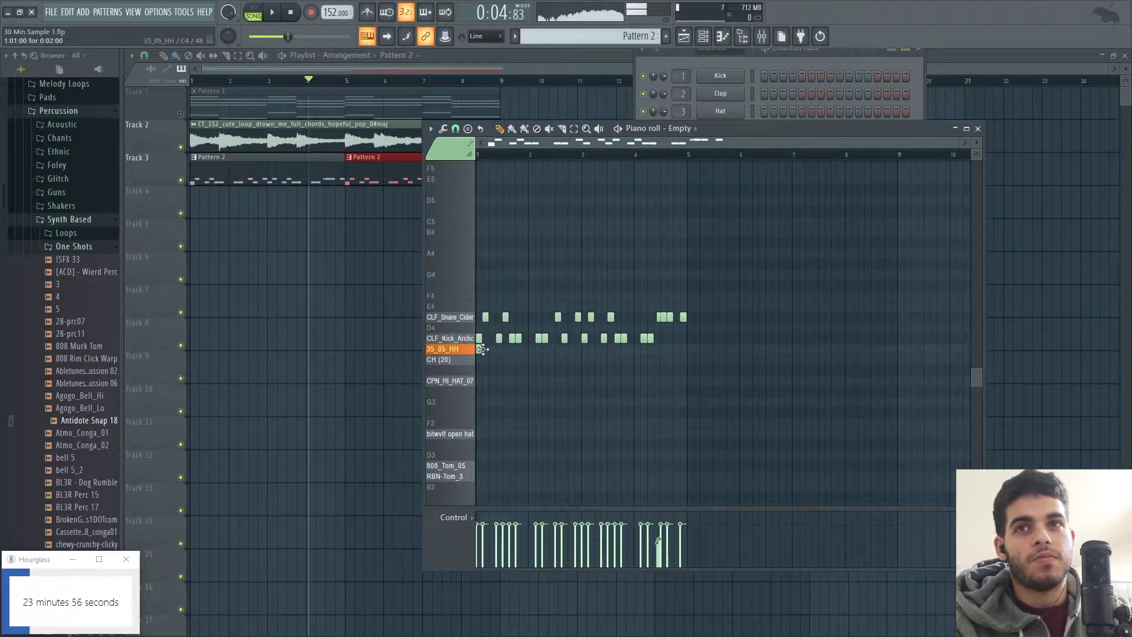
# Maximize the piano roll and try a two-step 35_05_HH note at different positions in bar 1 during playback.
pyautogui.doubleClick(943, 129)
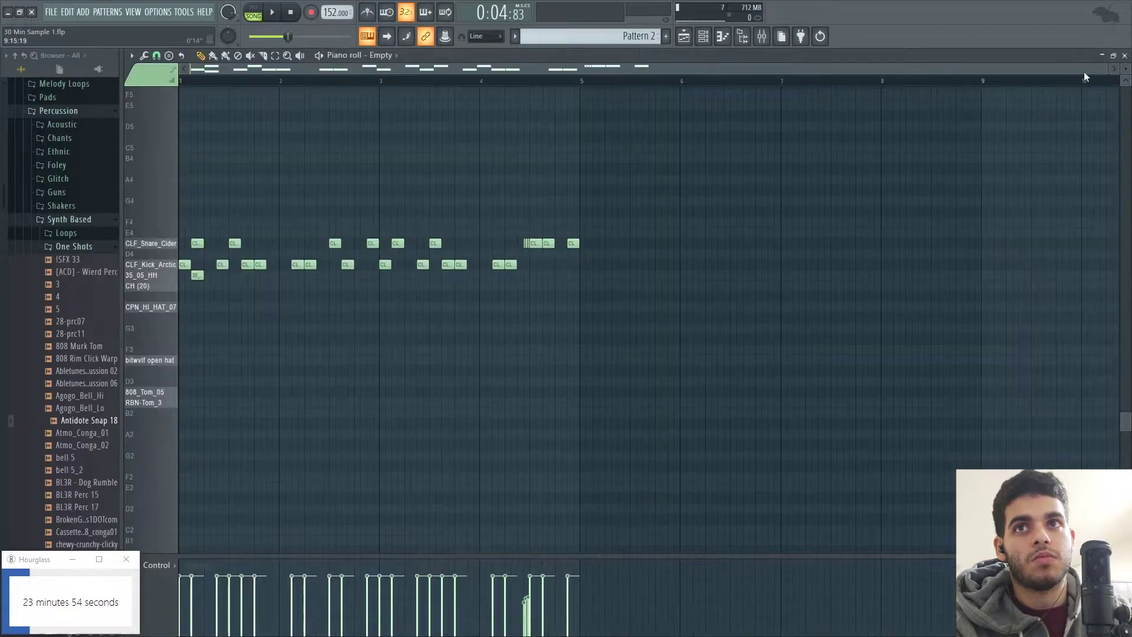
pyautogui.moveTo(1106, 71); pyautogui.dragTo(319, 152)
pyautogui.press('space')
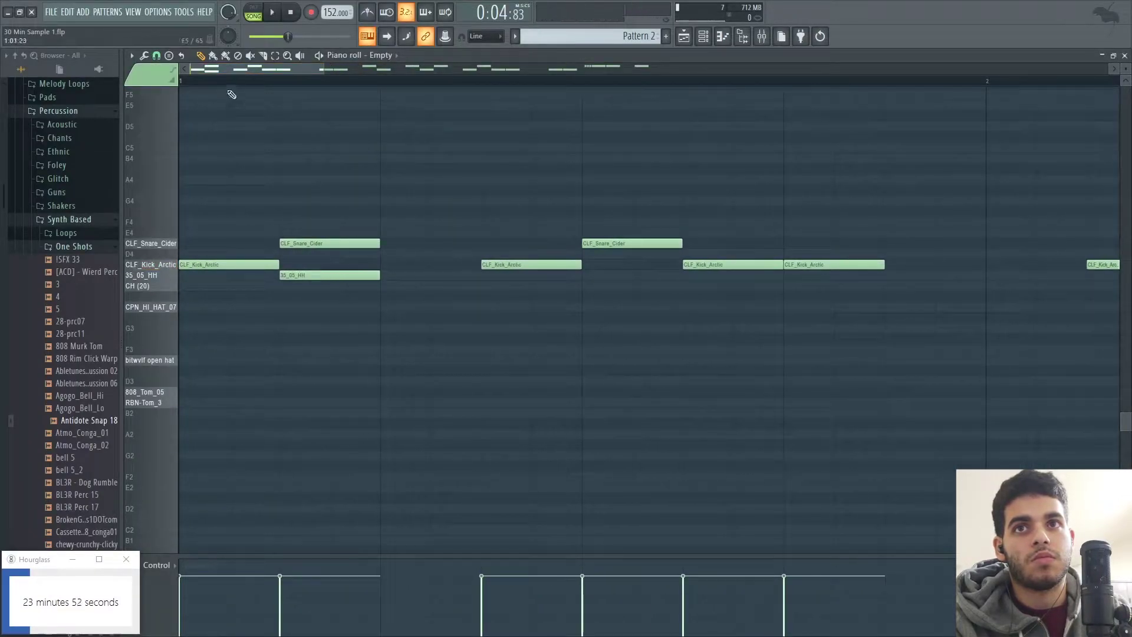
pyautogui.press('space')
pyautogui.moveTo(364, 277); pyautogui.dragTo(442, 277)
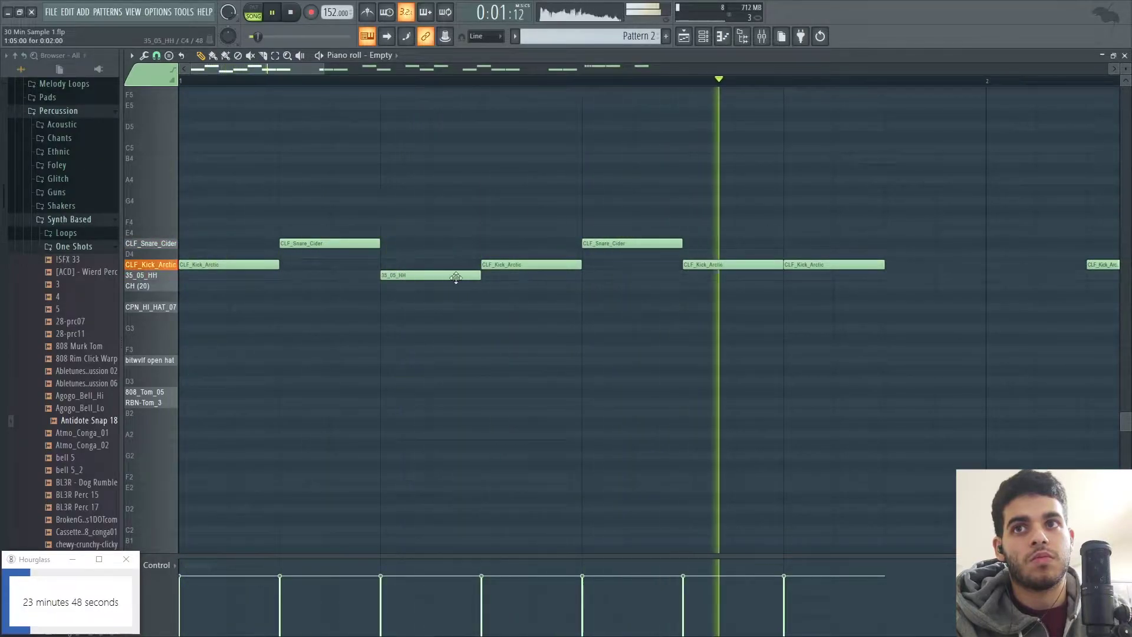
pyautogui.rightClick(456, 277)
# Place two-step CPN_HI_HAT_07 notes back to back across bar 1, repeat them through bar 4, and play the pattern.
pyautogui.moveTo(323, 70); pyautogui.dragTo(781, 70)
pyautogui.press('space')
pyautogui.moveTo(187, 308); pyautogui.dragTo(173, 316)
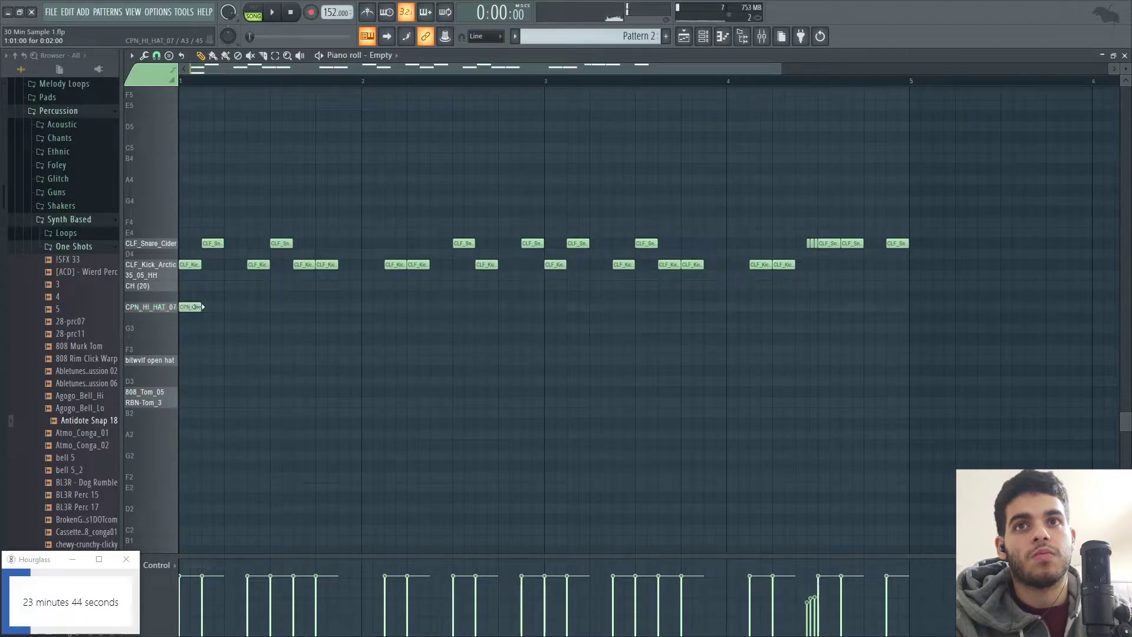
pyautogui.moveTo(300, 343)
pyautogui.mouseDown()
pyautogui.moveTo(405, 336)
pyautogui.moveTo(391, 308)
pyautogui.moveTo(383, 315)
pyautogui.mouseUp()
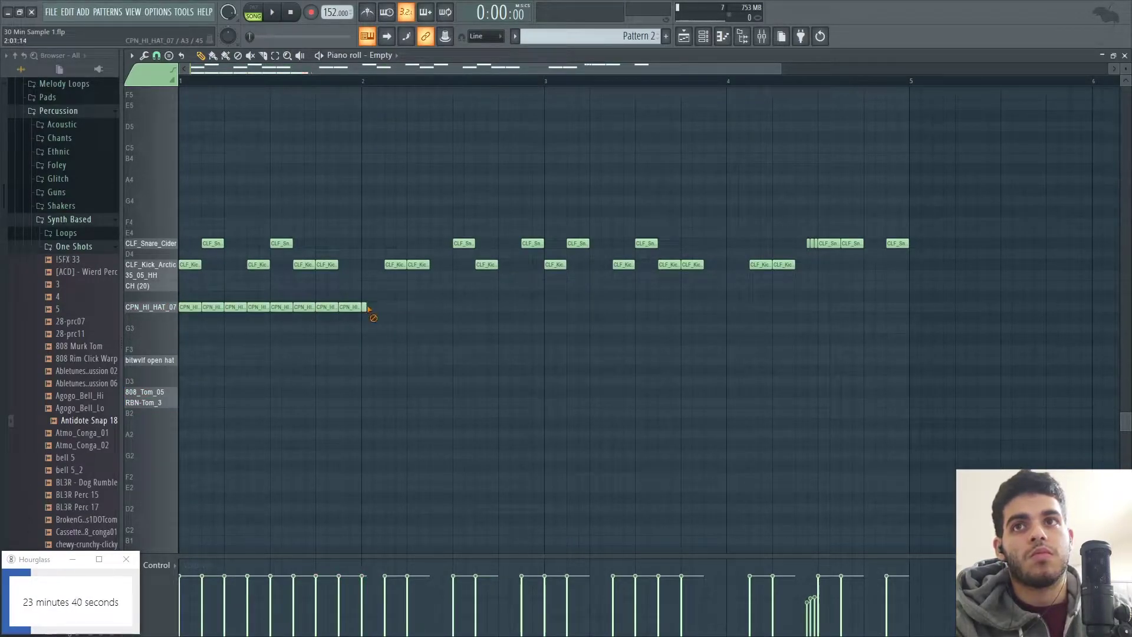
pyautogui.hotkey('ctrl', 'a')
pyautogui.hotkey('ctrl', 'b')
pyautogui.hotkey('ctrl', 'b')
pyautogui.hotkey('ctrl', 'b')
pyautogui.hotkey('ctrl', 'b')
pyautogui.hotkey('ctrl', 'z')
pyautogui.hotkey('ctrl', 'd')
pyautogui.press('space')
pyautogui.press('space')
pyautogui.press('space')
pyautogui.press('space')
# Try chopping the beat 3 hi-hat of bar 1 with the chopper's Default pattern at shorter time multipliers during playback.
pyautogui.keyDown('ctrl'); pyautogui.click(282, 308); pyautogui.keyUp('ctrl')
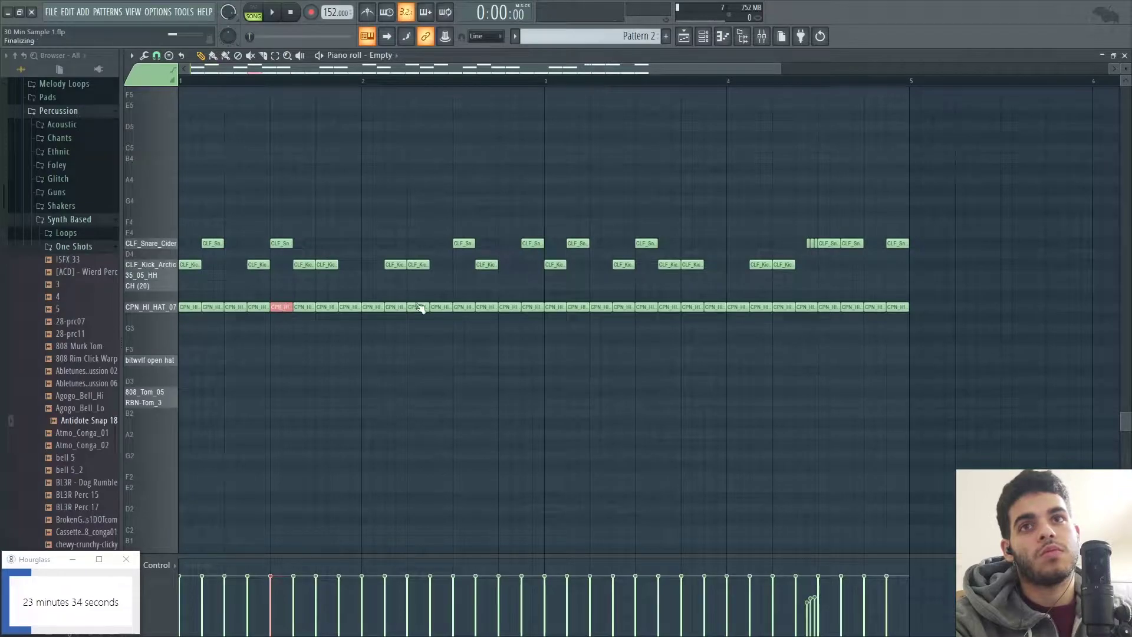
pyautogui.hotkey('alt', 'u')
pyautogui.press('space')
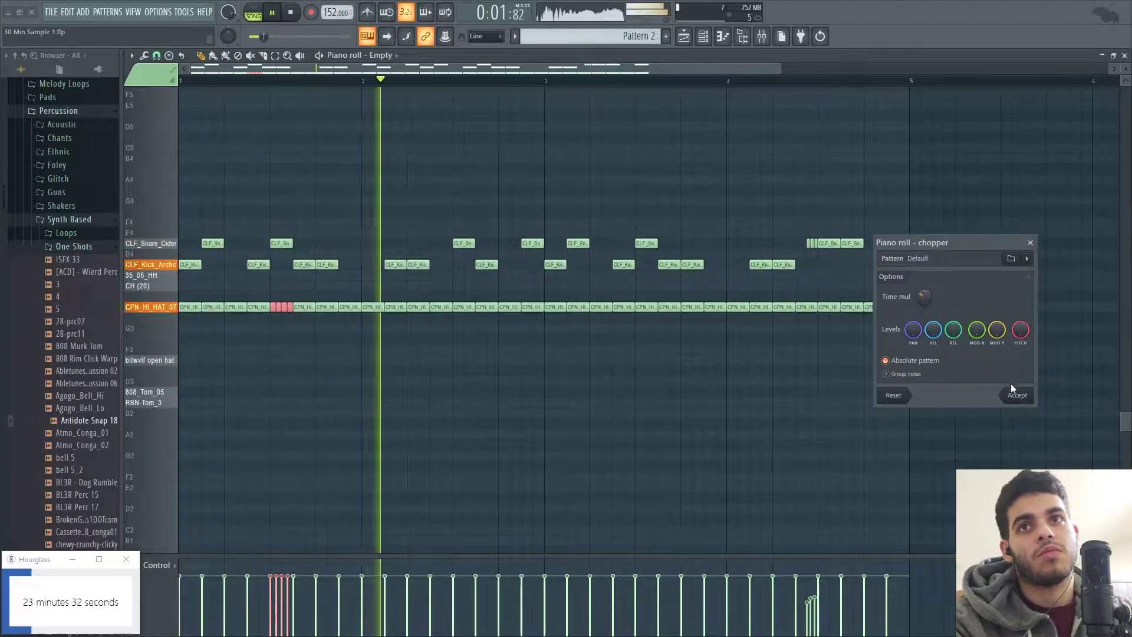
pyautogui.press('space')
pyautogui.press('space')
pyautogui.moveTo(928, 299); pyautogui.dragTo(928, 310)
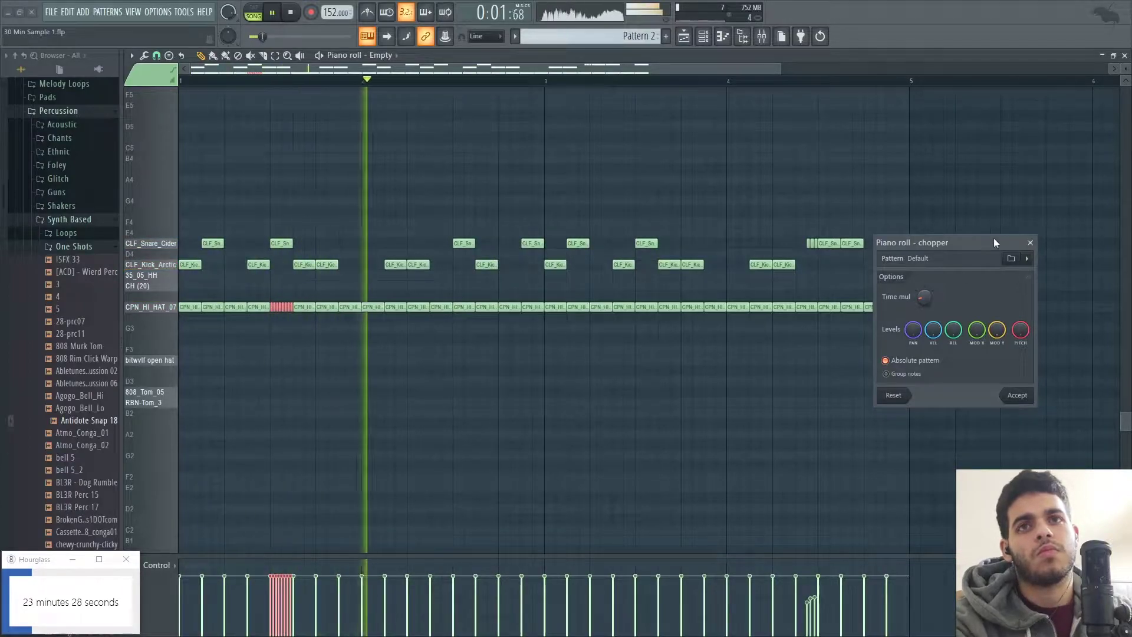
pyautogui.click(1030, 243)
pyautogui.press('space')
# Select the entire hi-hat row and try the chopper with a longer time multiplier.
pyautogui.moveTo(179, 331); pyautogui.dragTo(924, 298)
pyautogui.hotkey('alt', 'u')
pyautogui.press('space')
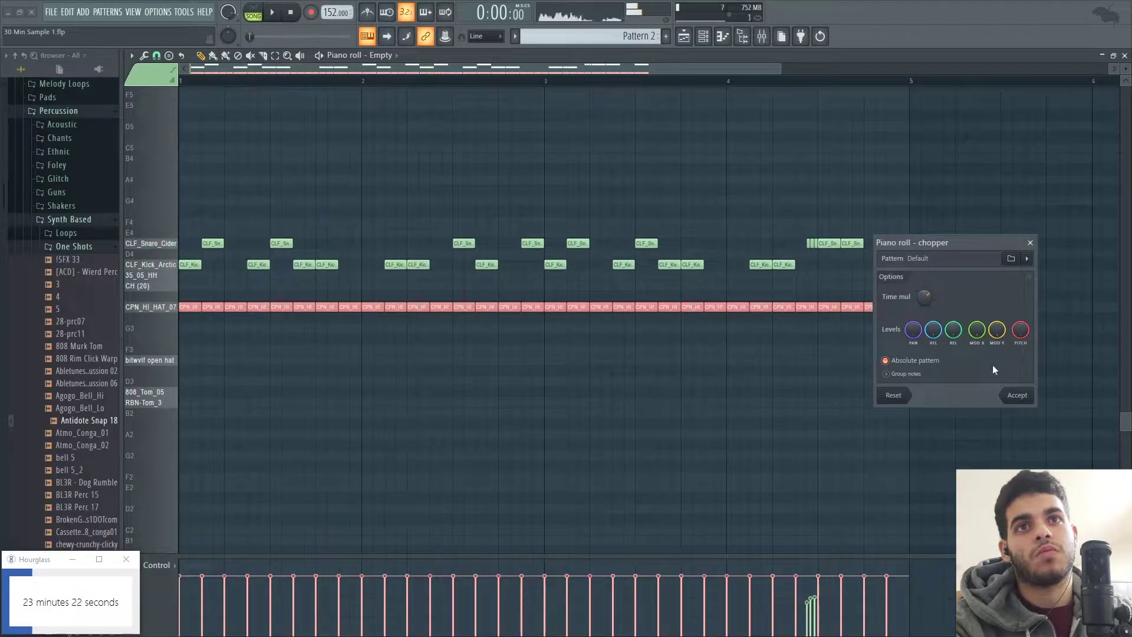
pyautogui.click(1015, 395)
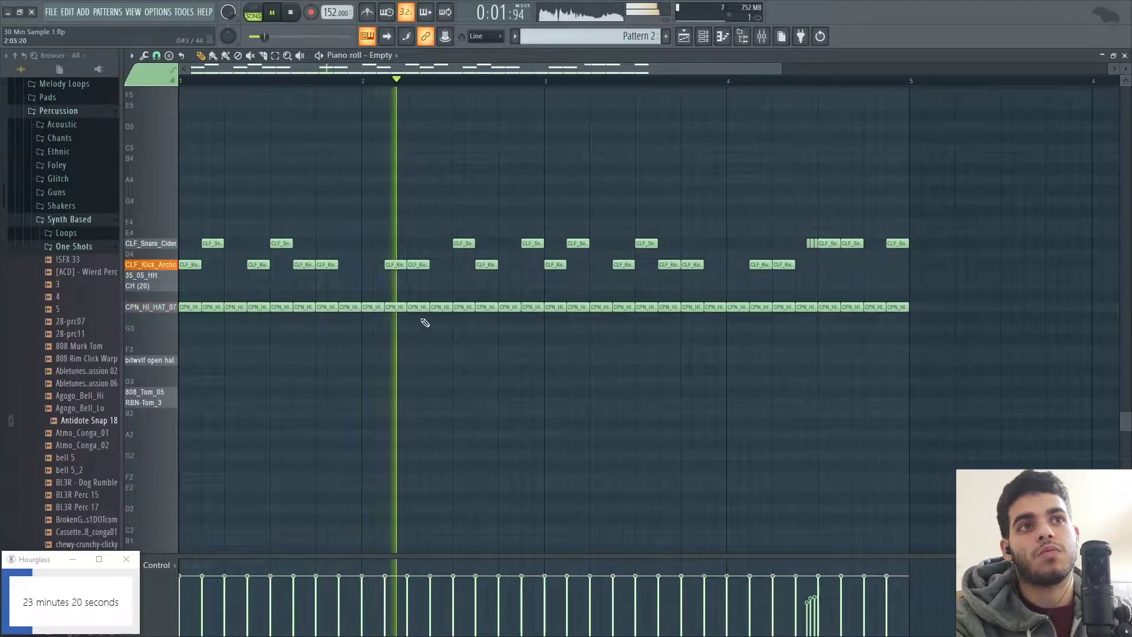
# Chop the hi-hat on beat 4 of bar 2 into two equal notes.
pyautogui.click(508, 307)
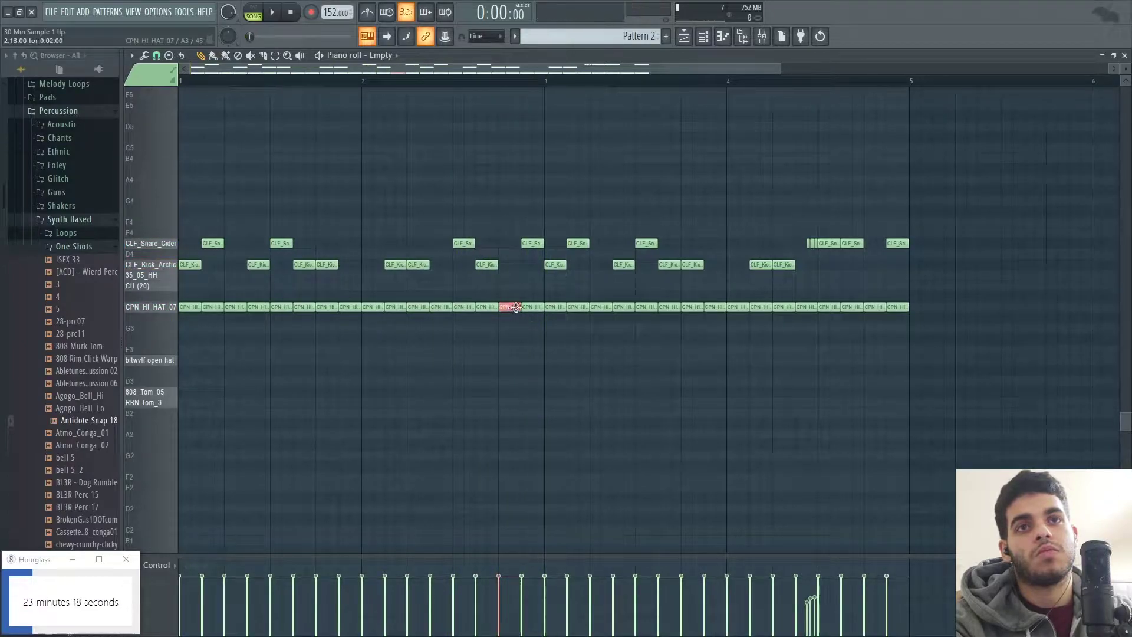
pyautogui.hotkey('alt', 'u')
pyautogui.moveTo(925, 297); pyautogui.dragTo(924, 305)
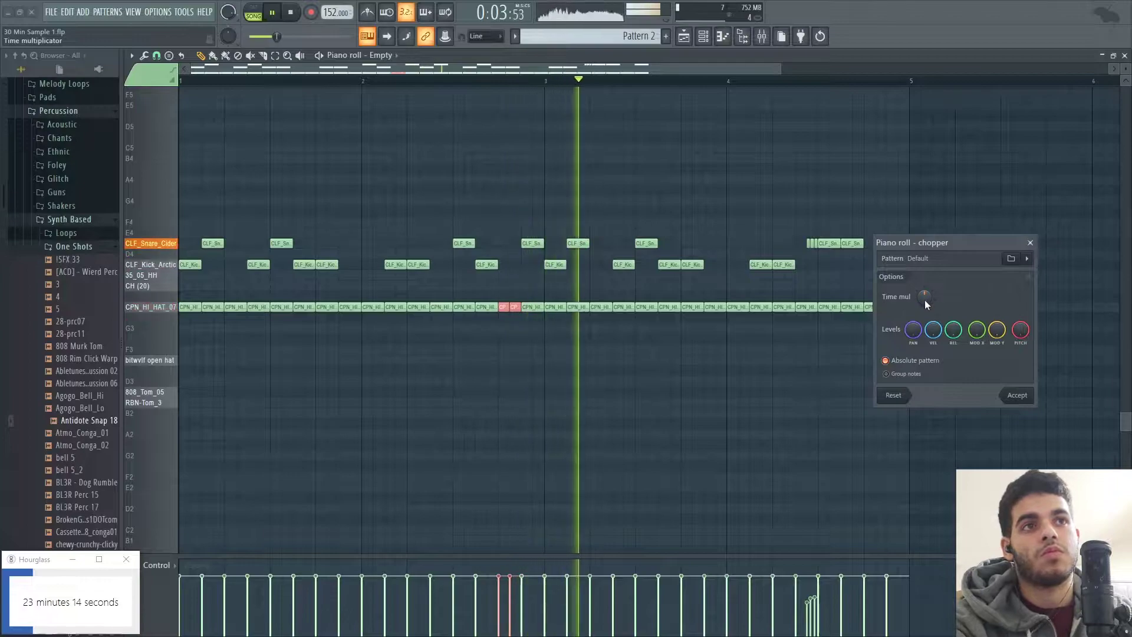
pyautogui.click(1019, 397)
# Chop the hi-hat on step 7 of bar 4 into four equal notes and play it back.
pyautogui.click(805, 307)
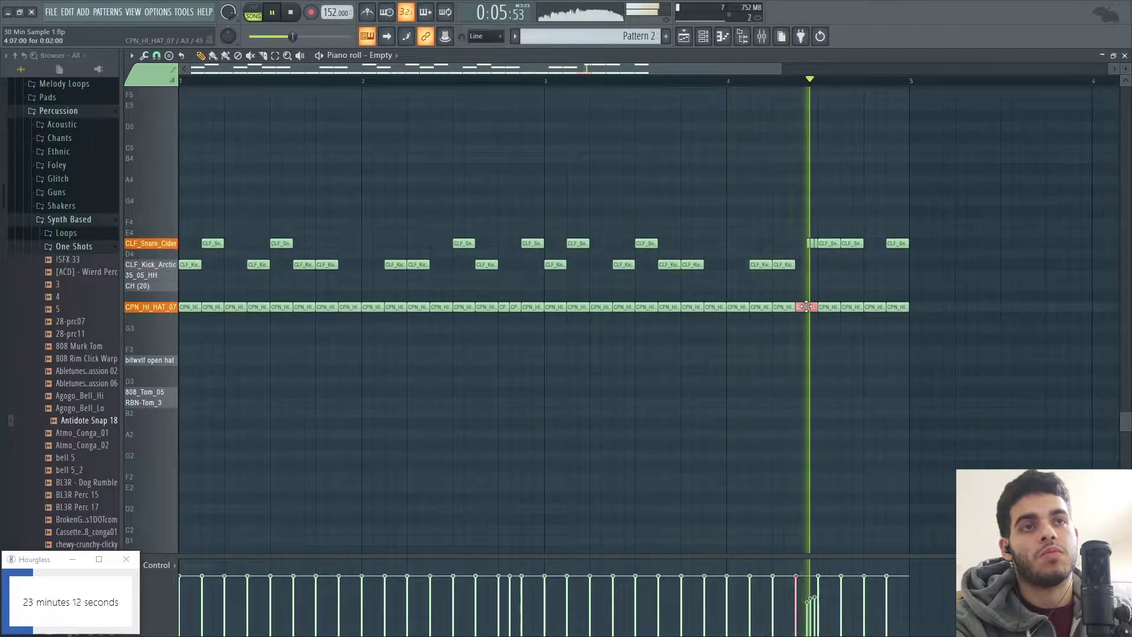
pyautogui.hotkey('alt', 'u')
pyautogui.press('space')
pyautogui.click(1017, 395)
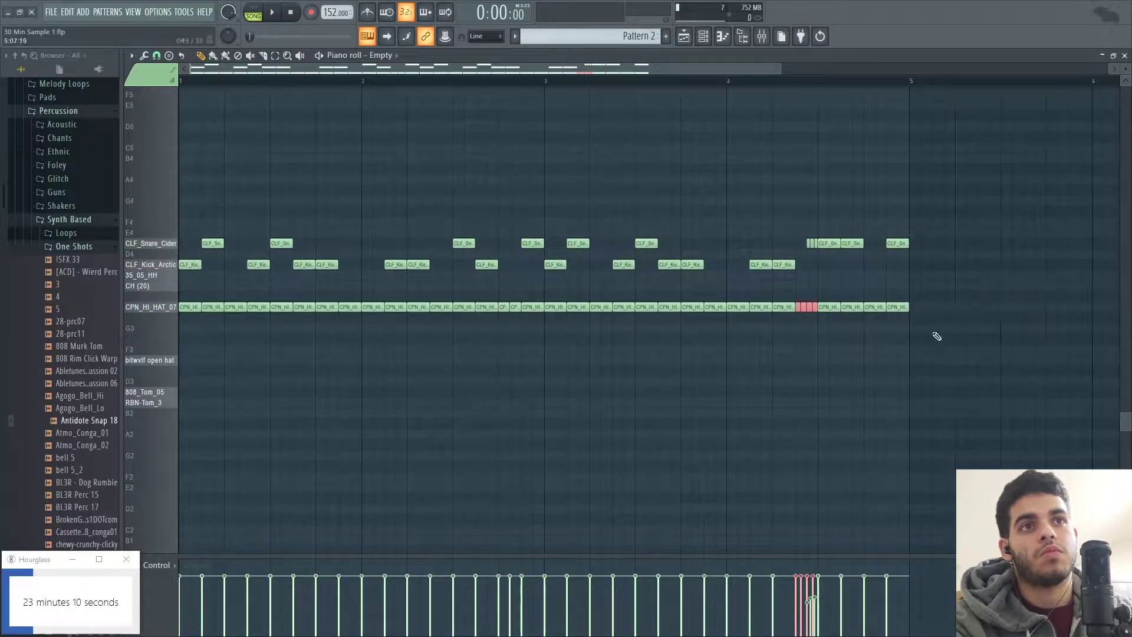
pyautogui.press('space')
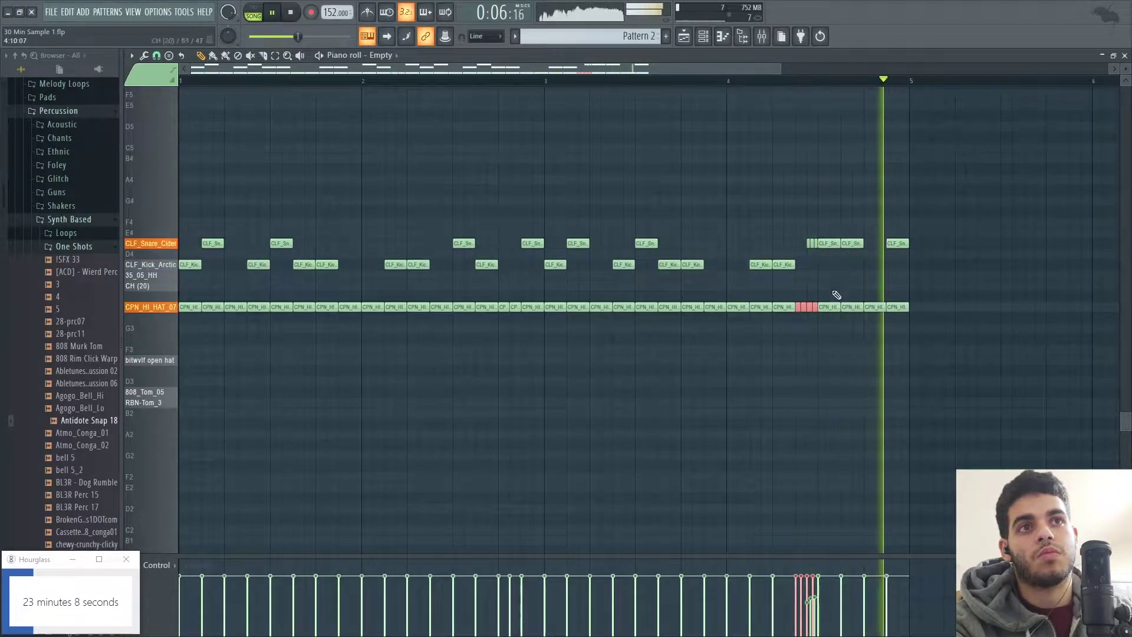
pyautogui.press('space')
# Chop the last piece of the bar 4 hi-hat roll into two shorter notes.
pyautogui.rightClick(822, 322)
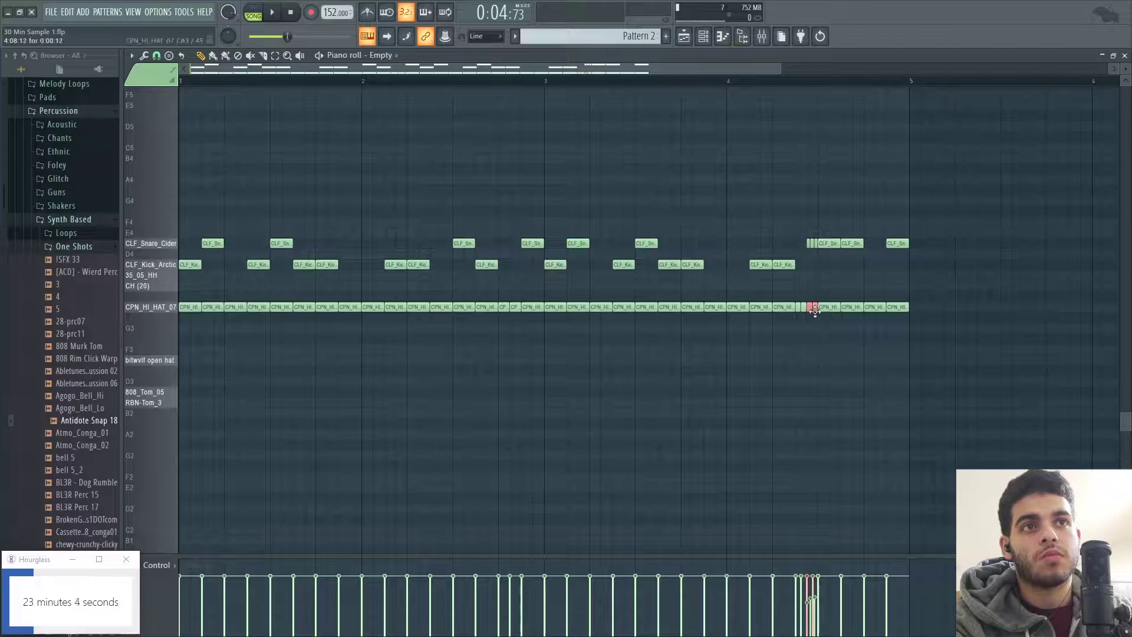
pyautogui.keyDown('ctrl'); pyautogui.click(815, 309); pyautogui.keyUp('ctrl')
pyautogui.hotkey('alt', 'u')
pyautogui.press('space')
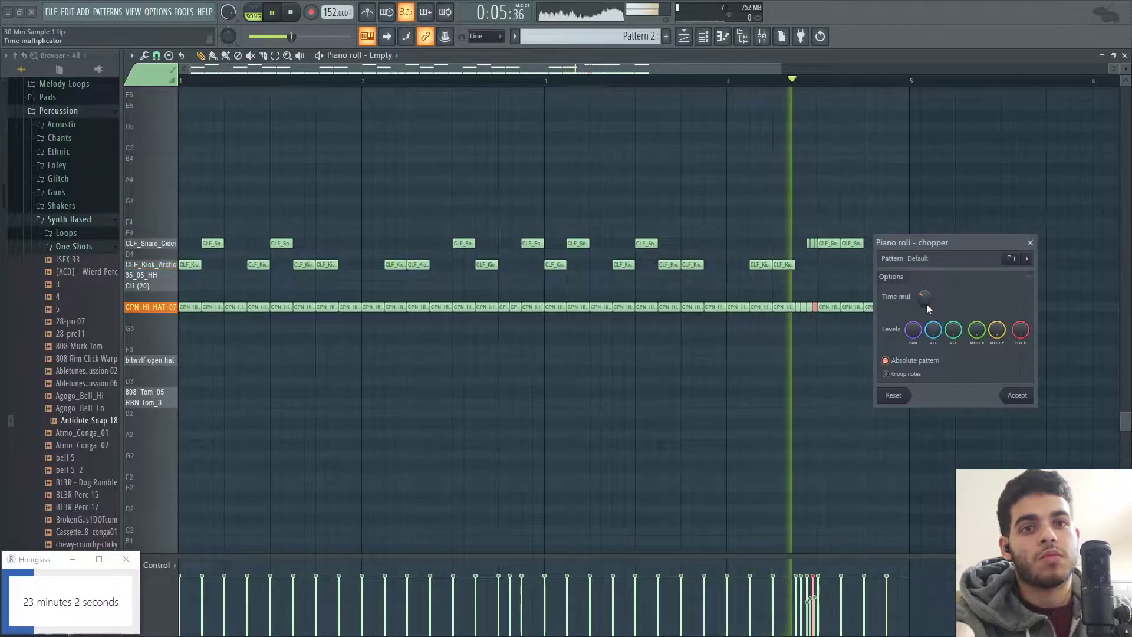
pyautogui.press('space')
pyautogui.click(1015, 395)
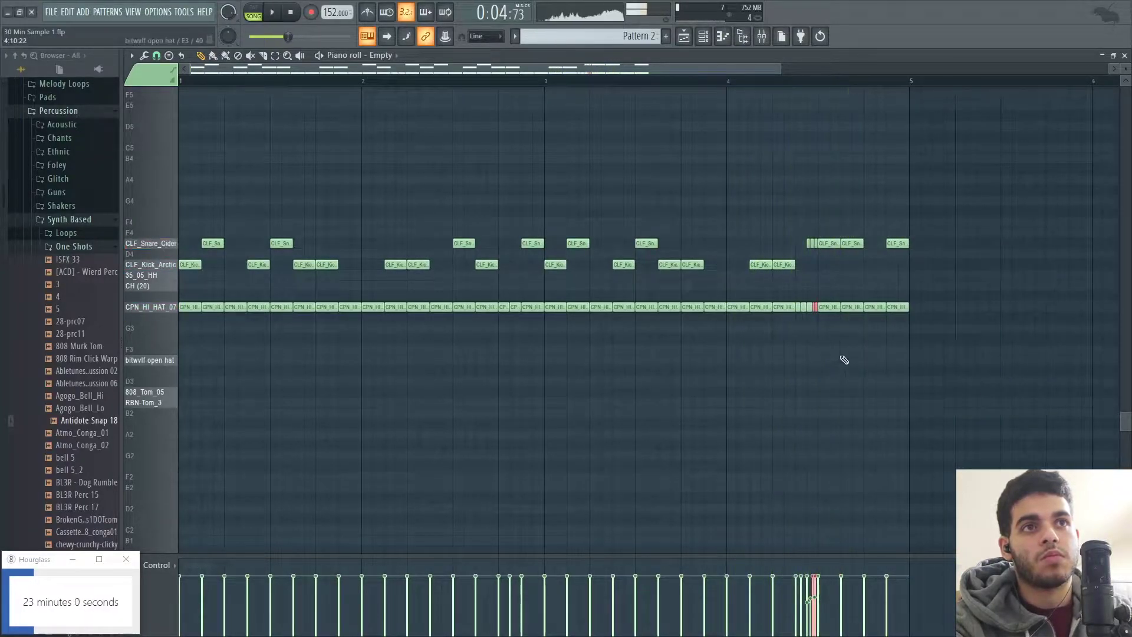
# Try chopping the beat 3 hi-hat of bar 4 into a very fine roll during playback.
pyautogui.hotkey('alt', 'u')
pyautogui.press('space')
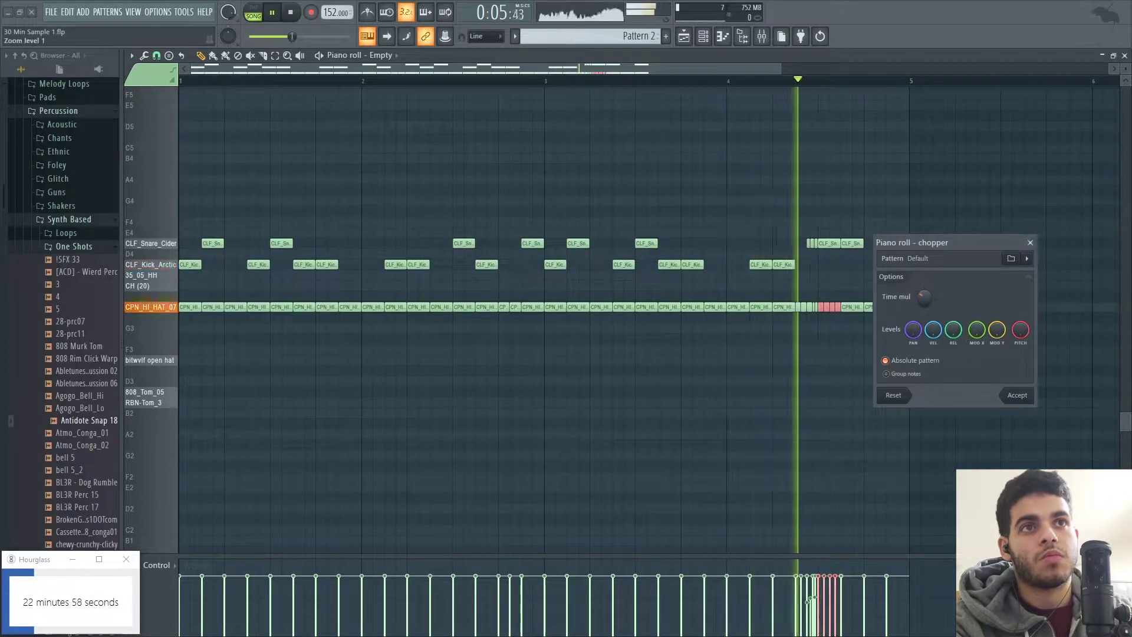
pyautogui.click(1018, 395)
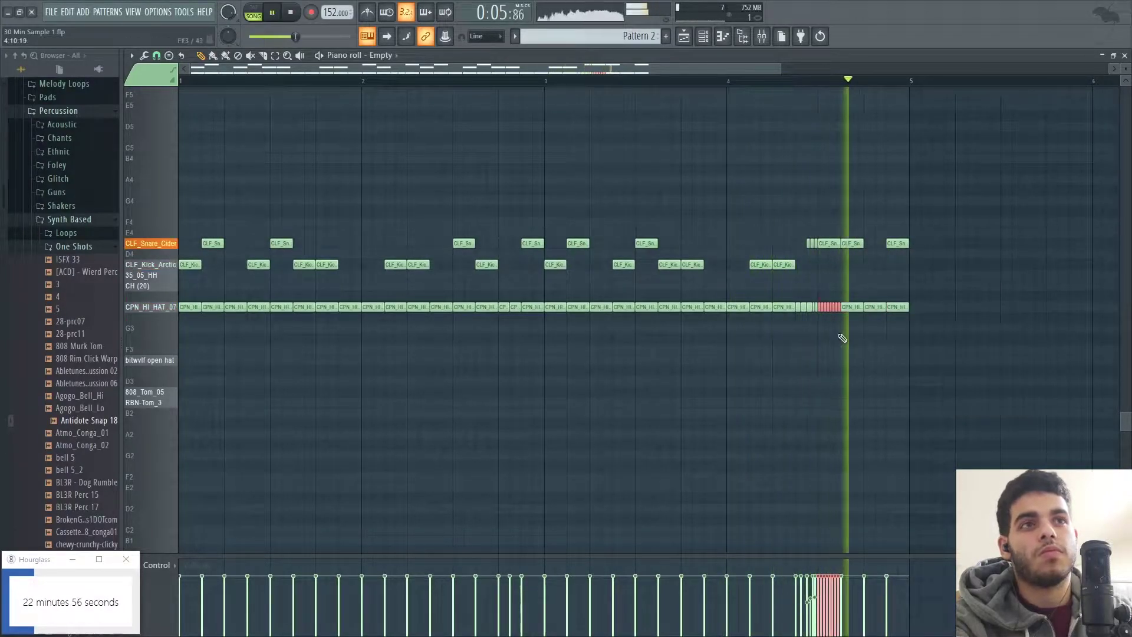
pyautogui.press('space')
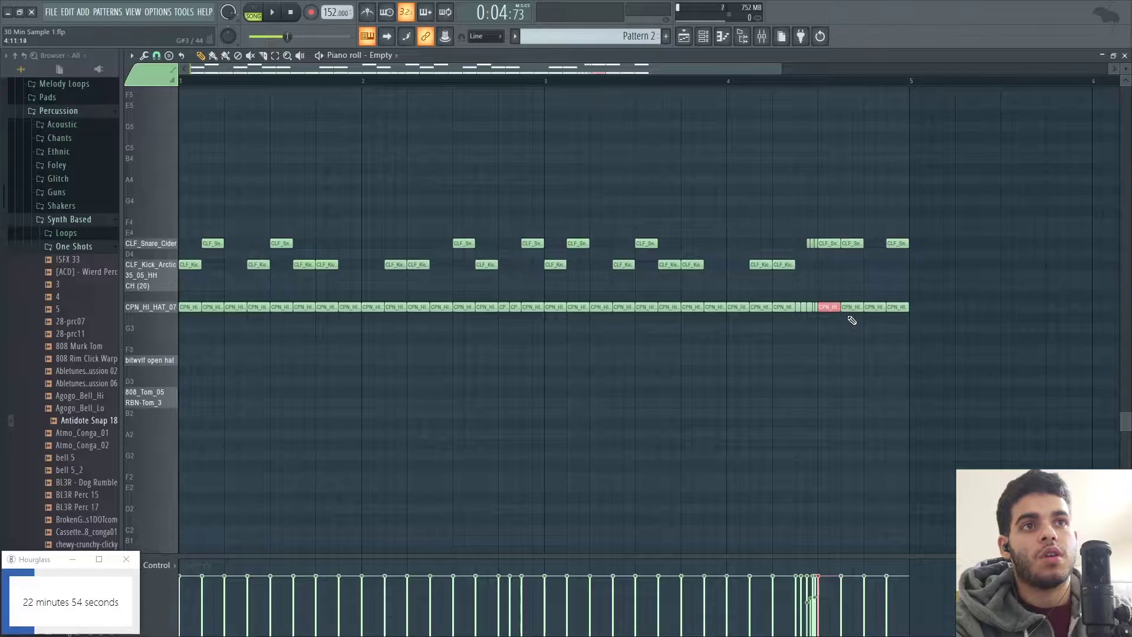
# Chop the beat 3 hi-hat of bar 4 into four, keep the first two, and repeat that pair on step 11.
pyautogui.hotkey('alt', 'u')
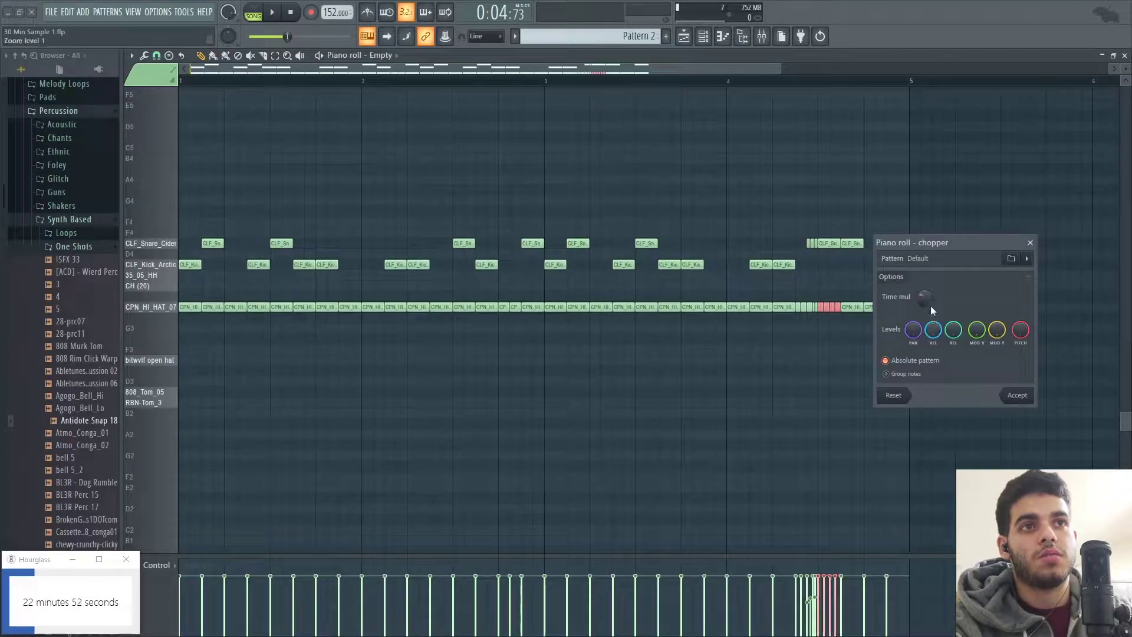
pyautogui.click(1017, 395)
pyautogui.rightClick(837, 308)
pyautogui.rightClick(840, 308)
pyautogui.moveTo(833, 309)
pyautogui.mouseDown()
pyautogui.moveTo(828, 319)
pyautogui.moveTo(288, 307)
pyautogui.moveTo(834, 362)
pyautogui.moveTo(846, 308)
pyautogui.mouseUp()
pyautogui.press('space')
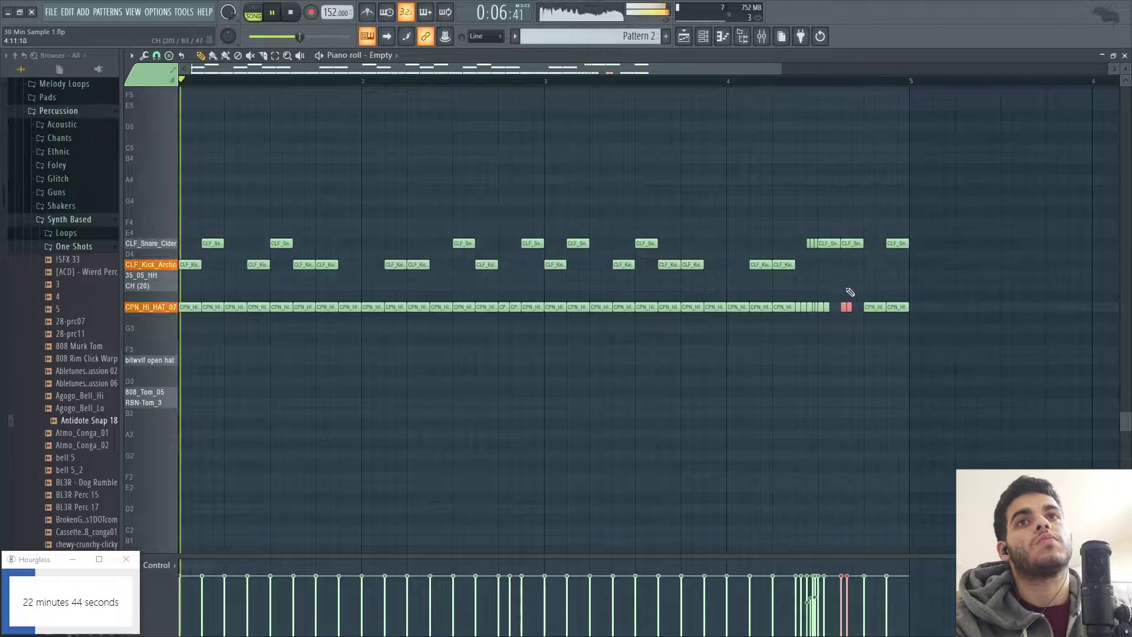
pyautogui.keyDown('ctrl'); pyautogui.click(868, 352); pyautogui.keyUp('ctrl')
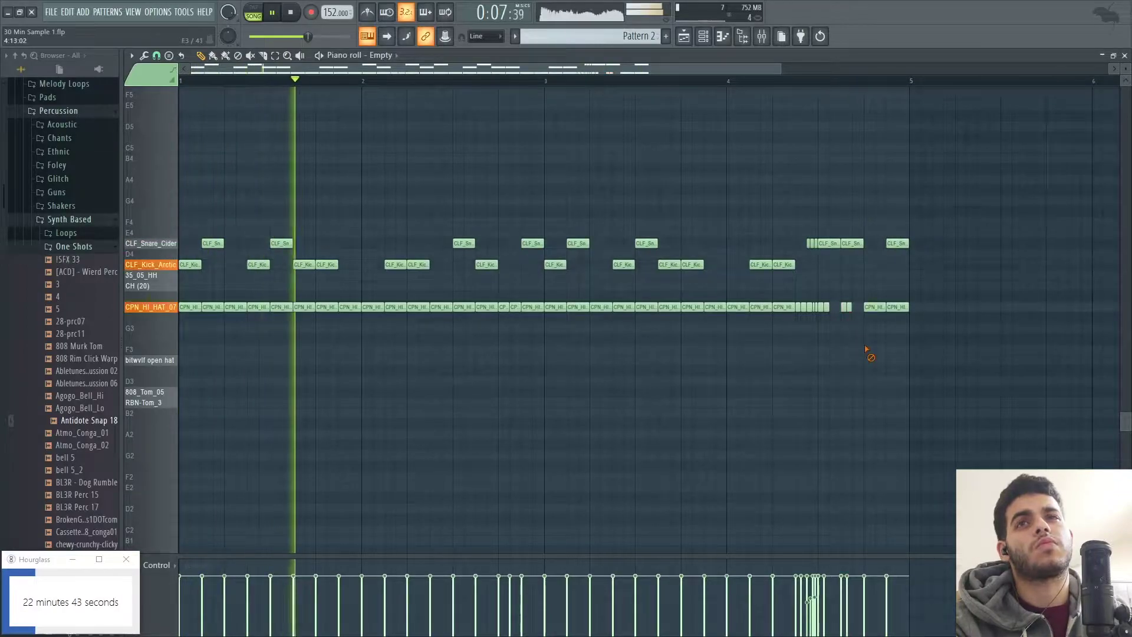
# Close the drum piano roll and open the Piano channel's chord notes of Pattern 1 during pattern playback.
pyautogui.click(1125, 56)
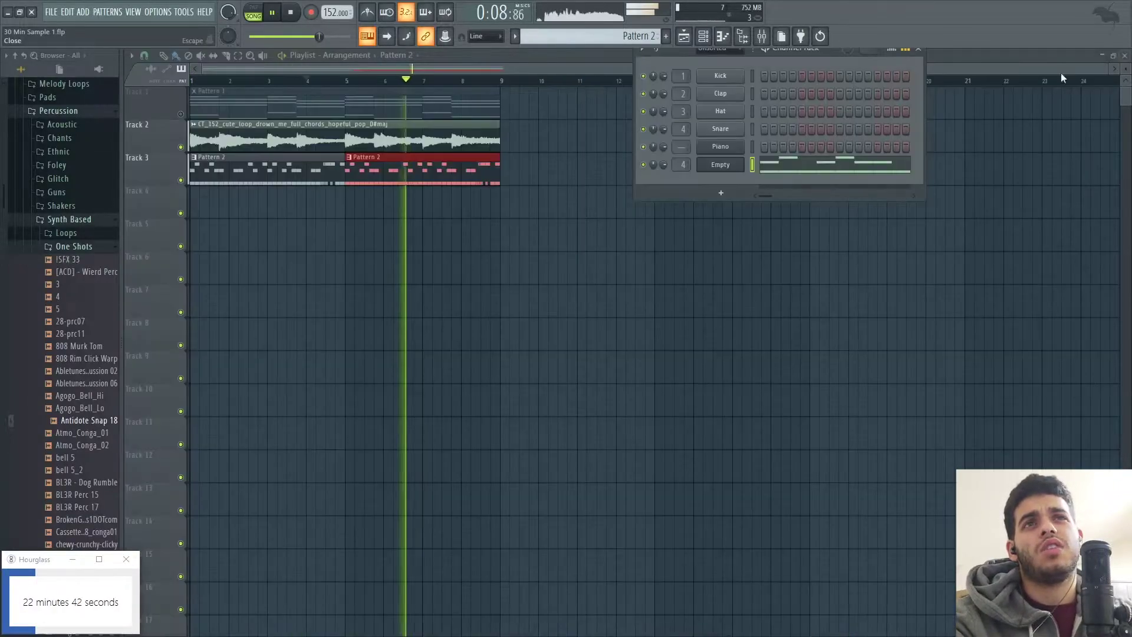
pyautogui.keyDown('ctrl'); pyautogui.click(538, 204); pyautogui.keyUp('ctrl')
pyautogui.click(702, 39)
pyautogui.click(463, 97)
pyautogui.press('space')
pyautogui.press('F6')
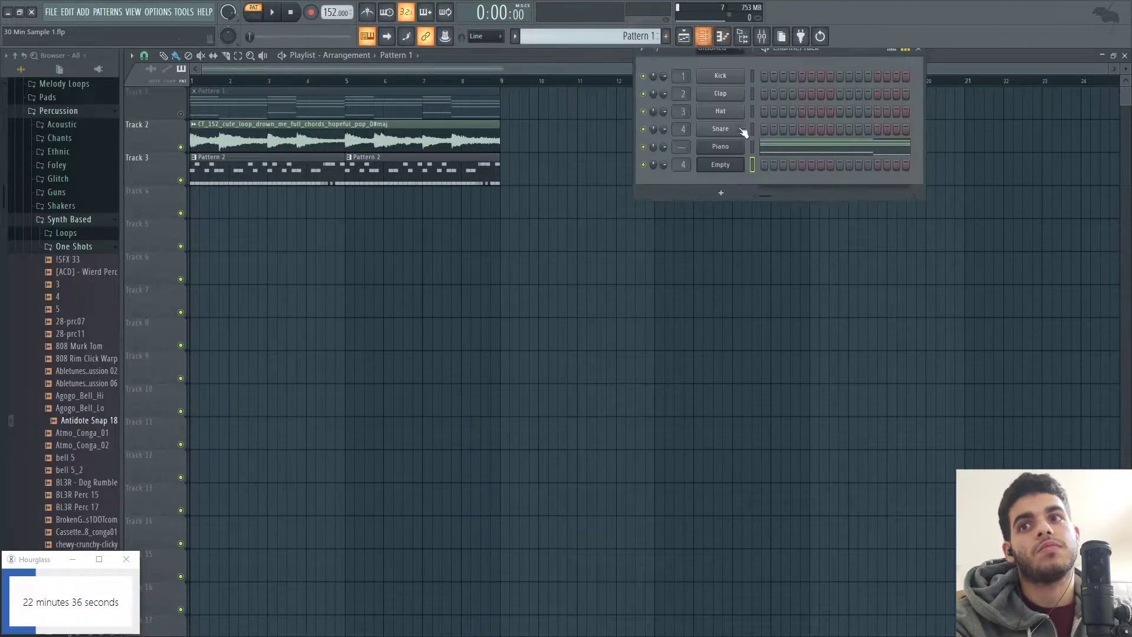
pyautogui.click(789, 149)
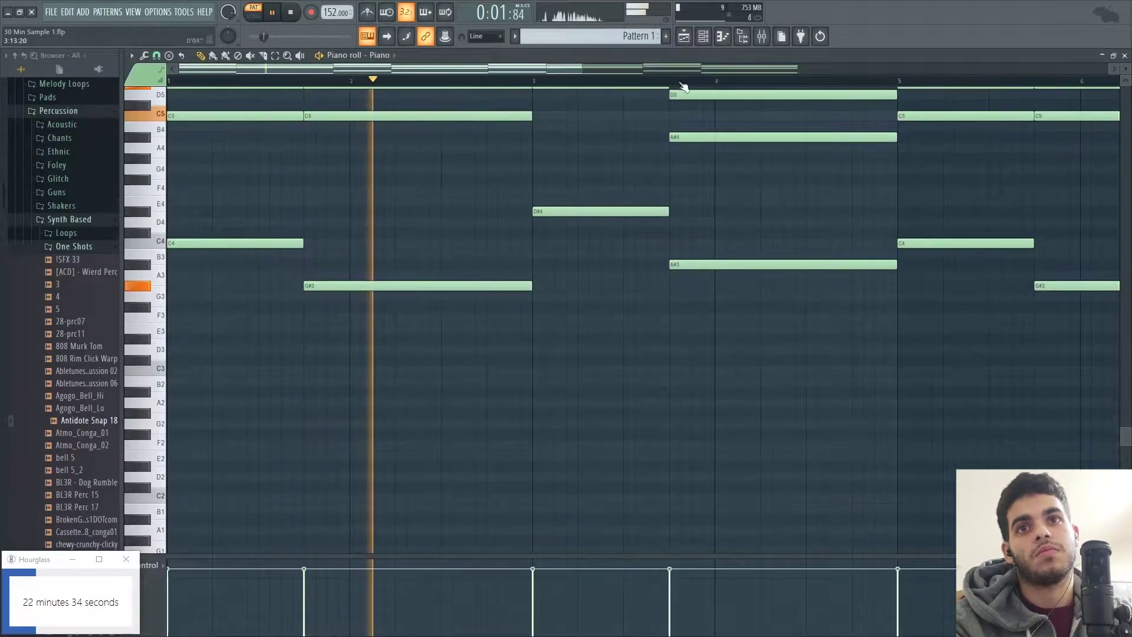
# Select the lowest note of every chord across all eight bars of the Piano part.
pyautogui.scroll(1, 508, 493)
pyautogui.moveTo(200, 475); pyautogui.dragTo(840, 342)
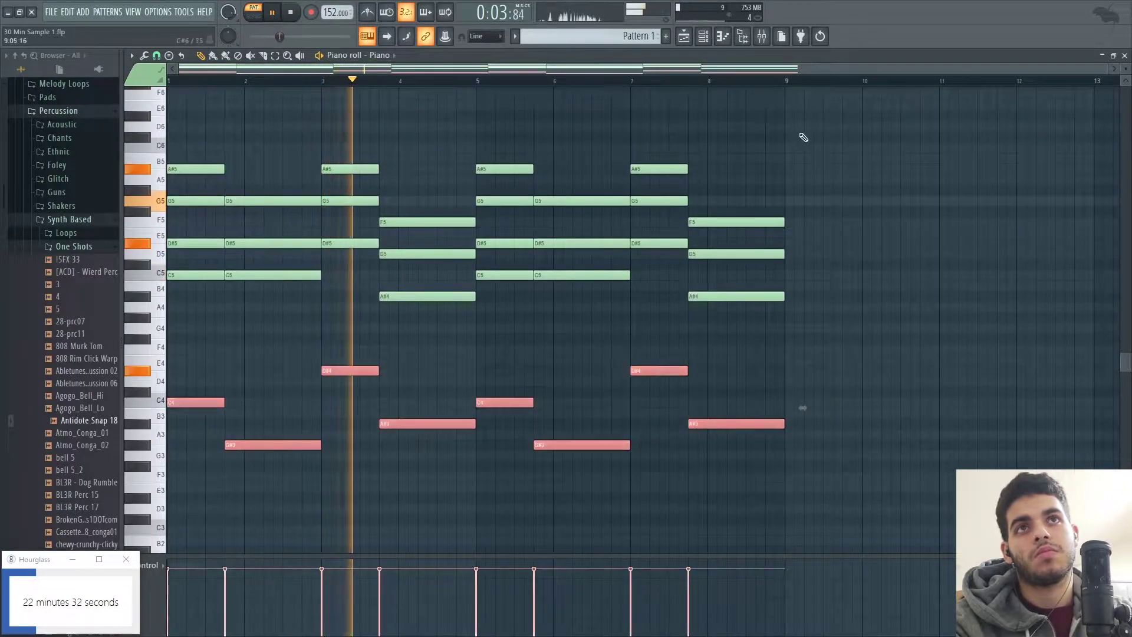
pyautogui.moveTo(347, 465); pyautogui.dragTo(352, 345)
pyautogui.keyDown('ctrl'); pyautogui.click(412, 387); pyautogui.keyUp('ctrl')
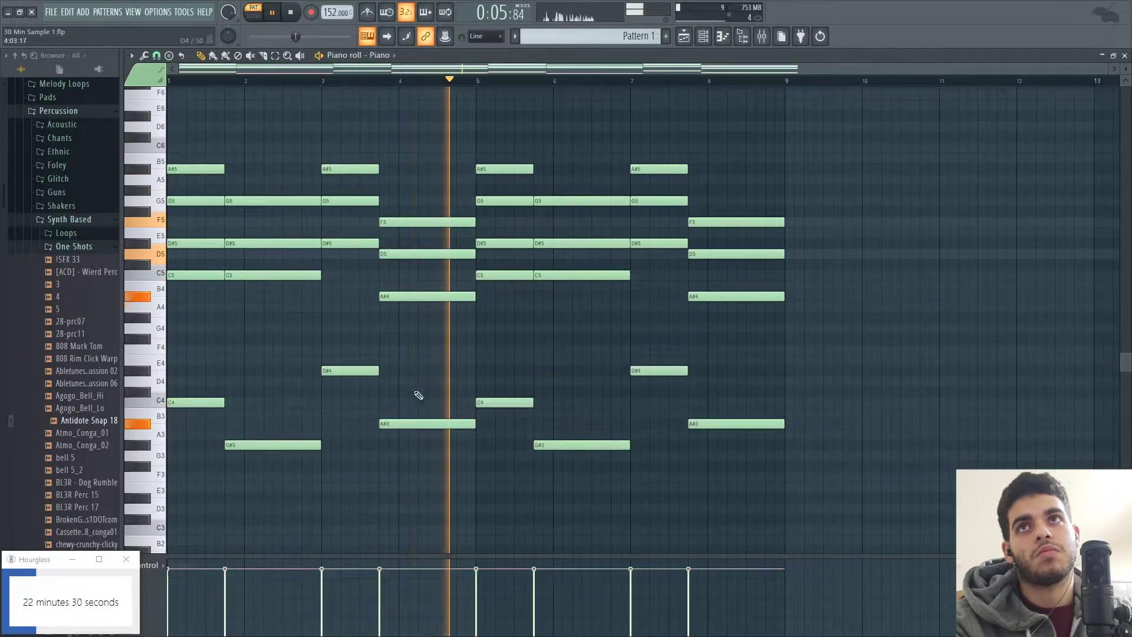
pyautogui.moveTo(463, 463); pyautogui.dragTo(155, 344)
# Switch to the empty Pattern 3, stop playback, close the piano roll and add a Serum_x64 instrument channel.
pyautogui.scroll(-1, 580, 33)
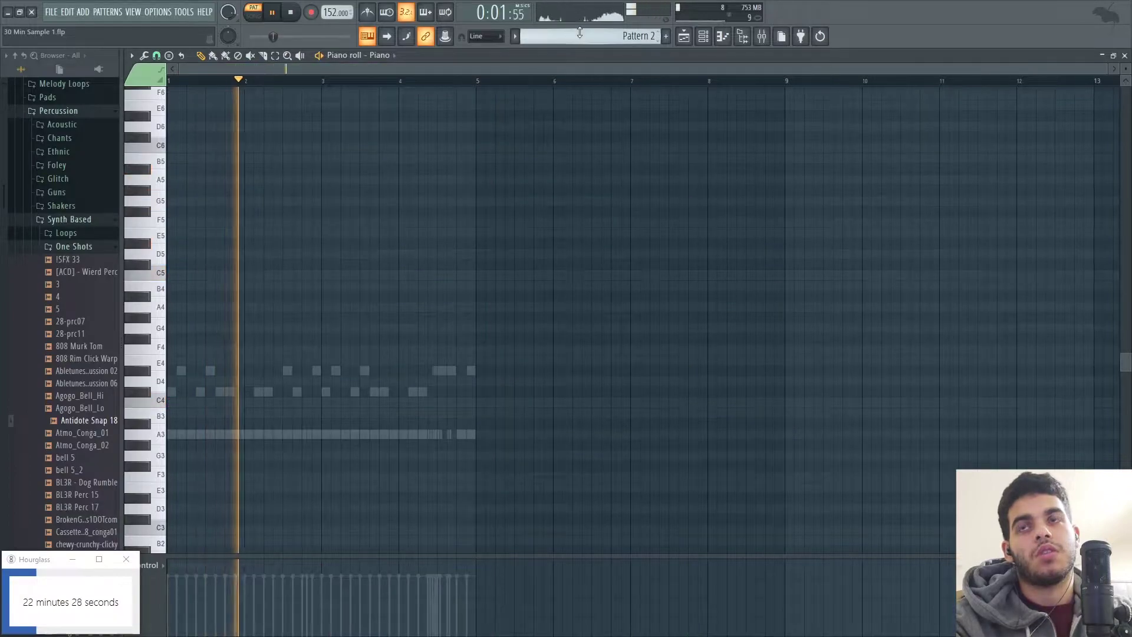
pyautogui.scroll(-1, 579, 34)
pyautogui.click(289, 11)
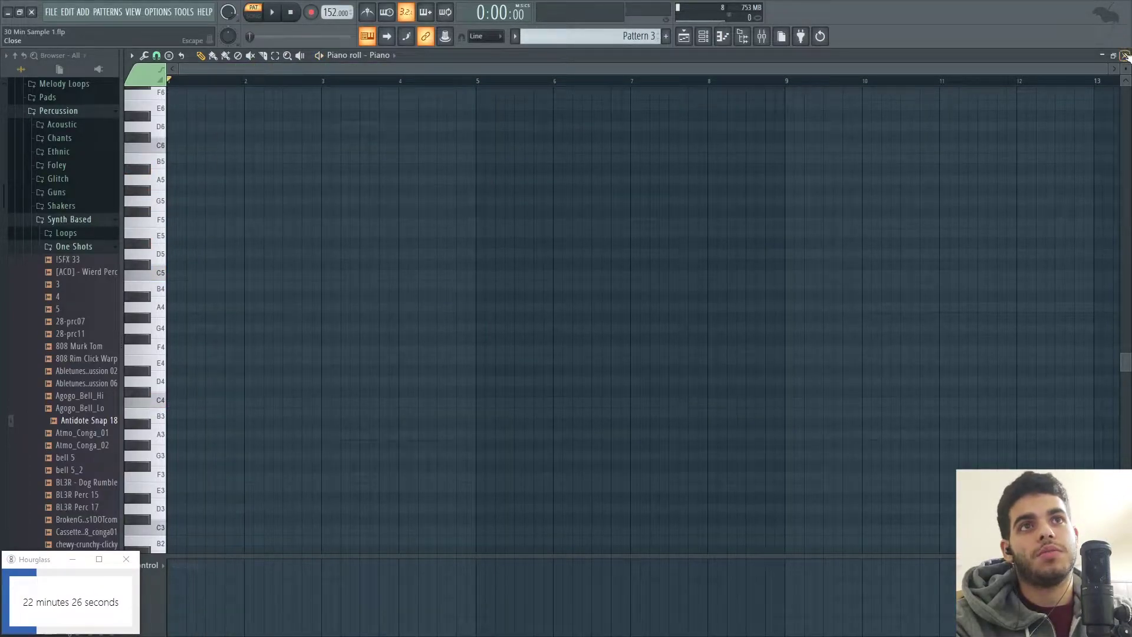
pyautogui.click(1125, 55)
pyautogui.click(81, 12)
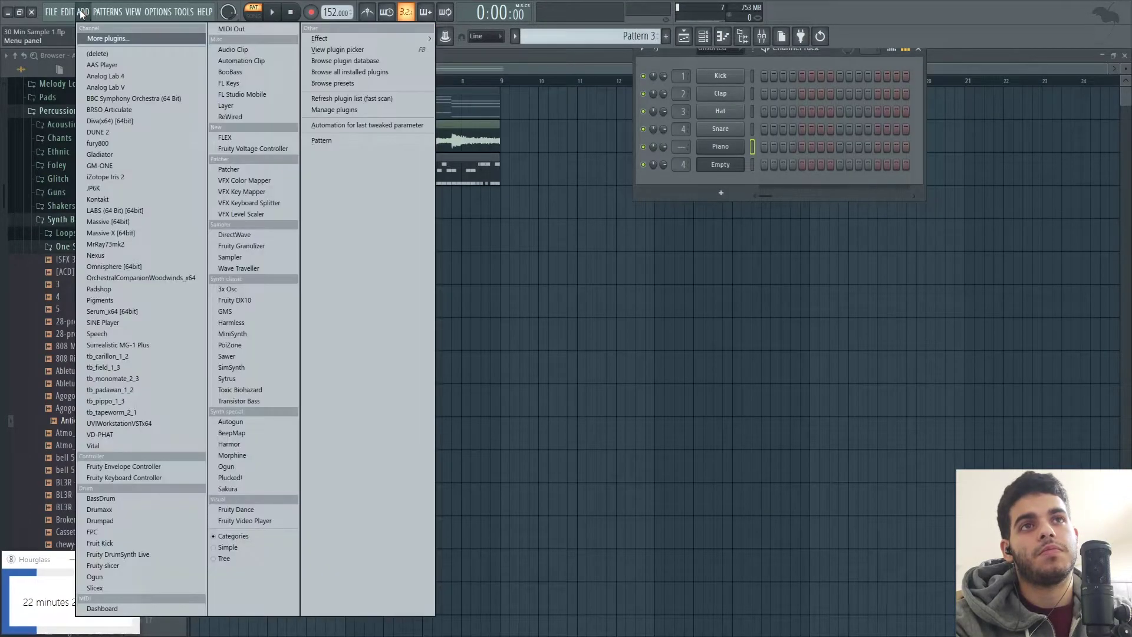
pyautogui.click(126, 312)
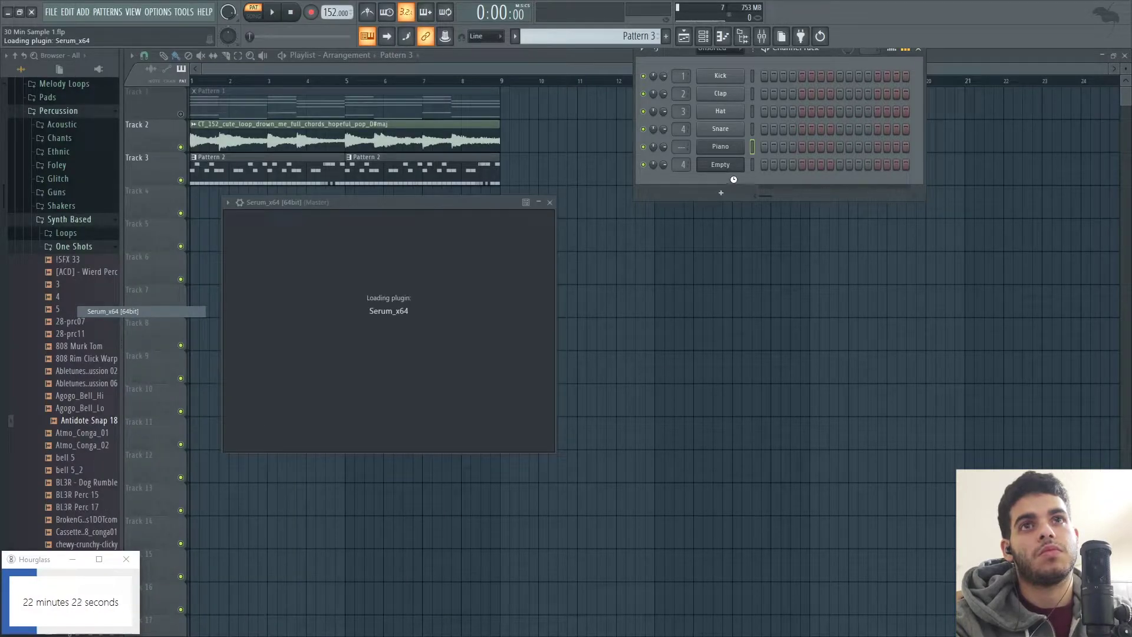
# Paste the copied lowest chord notes into the Serum channel's piano roll in Pattern 3, preview them and close the piano roll.
pyautogui.rightClick(740, 182)
pyautogui.click(760, 183)
pyautogui.hotkey('ctrl', 'v')
pyautogui.press('space')
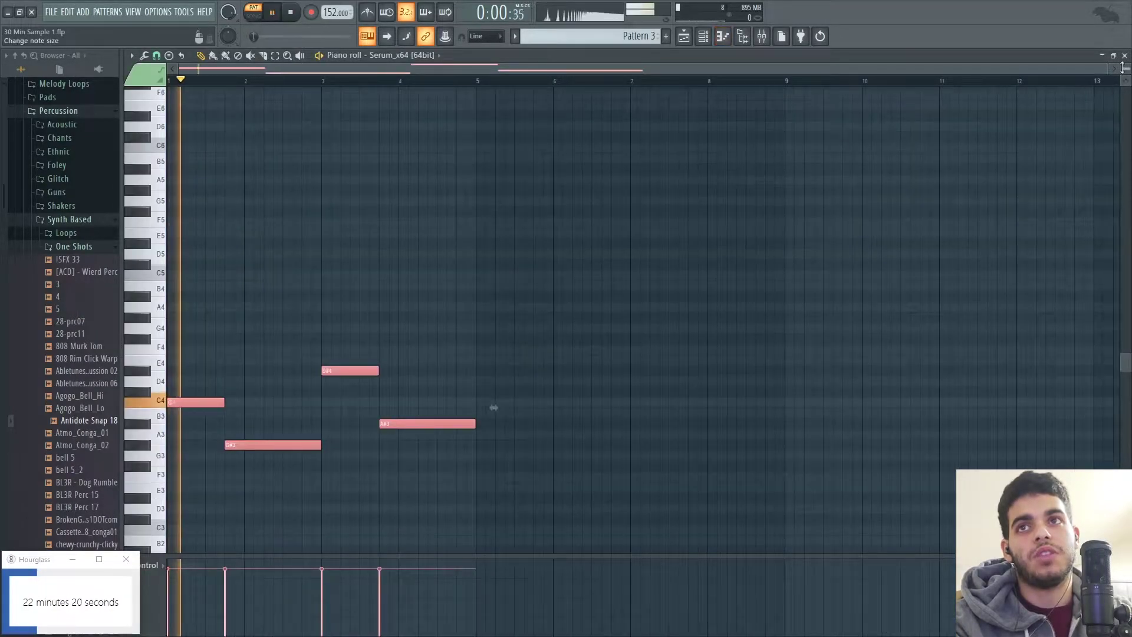
pyautogui.click(1125, 55)
pyautogui.press('space')
# Try Serum's BS Fat Saw and BS French House presets from the User 3 folder and start pattern playback.
pyautogui.click(533, 220)
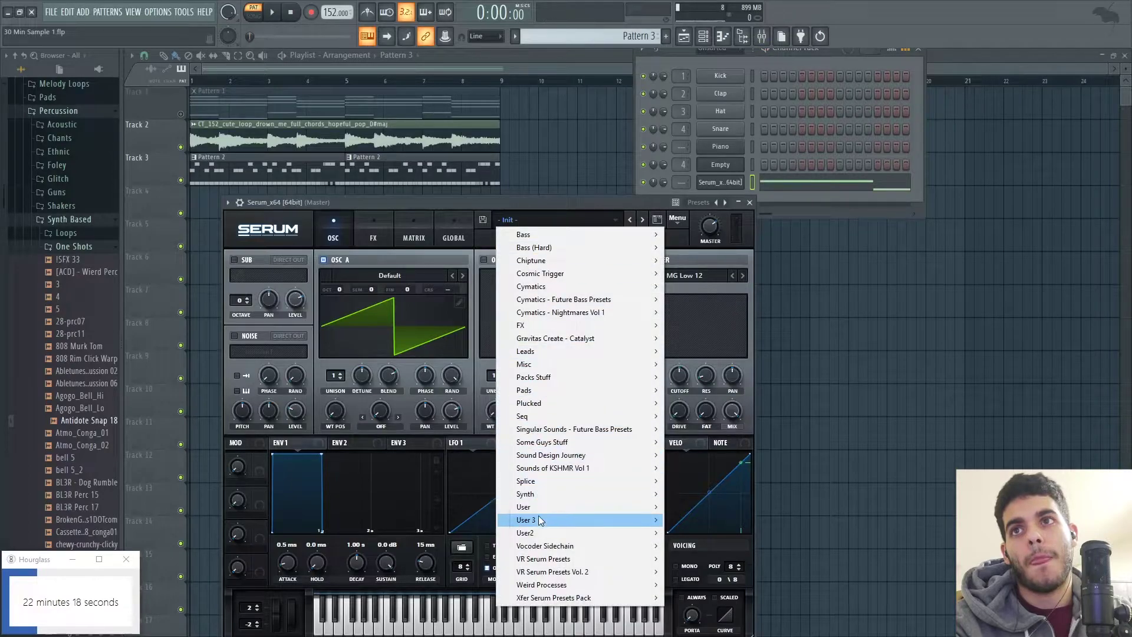
pyautogui.moveTo(541, 521)
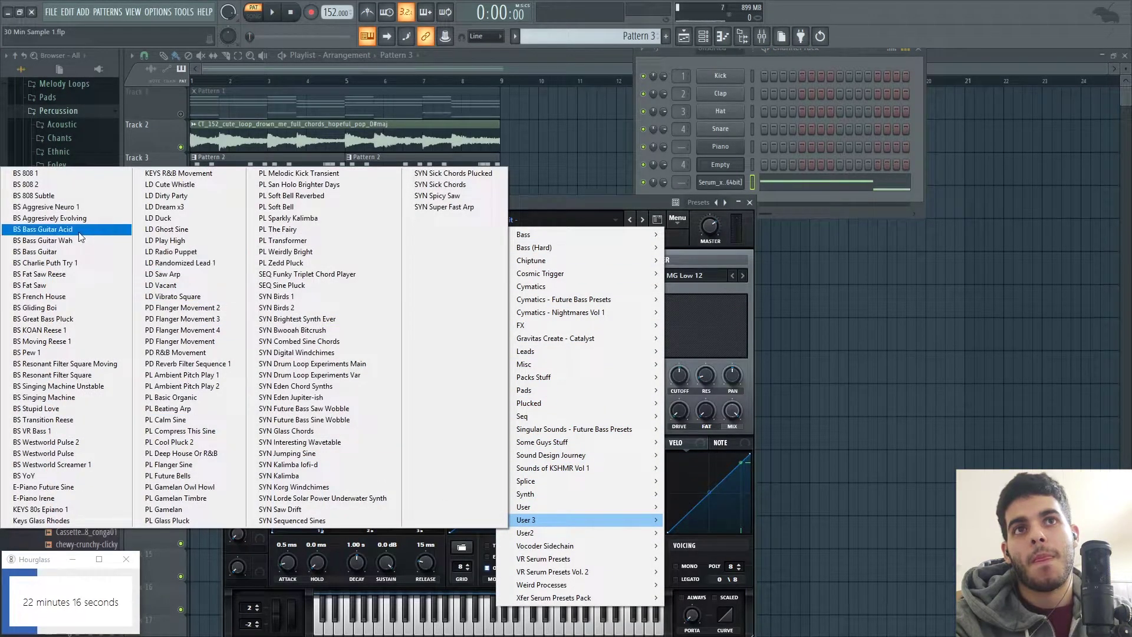
pyautogui.click(65, 285)
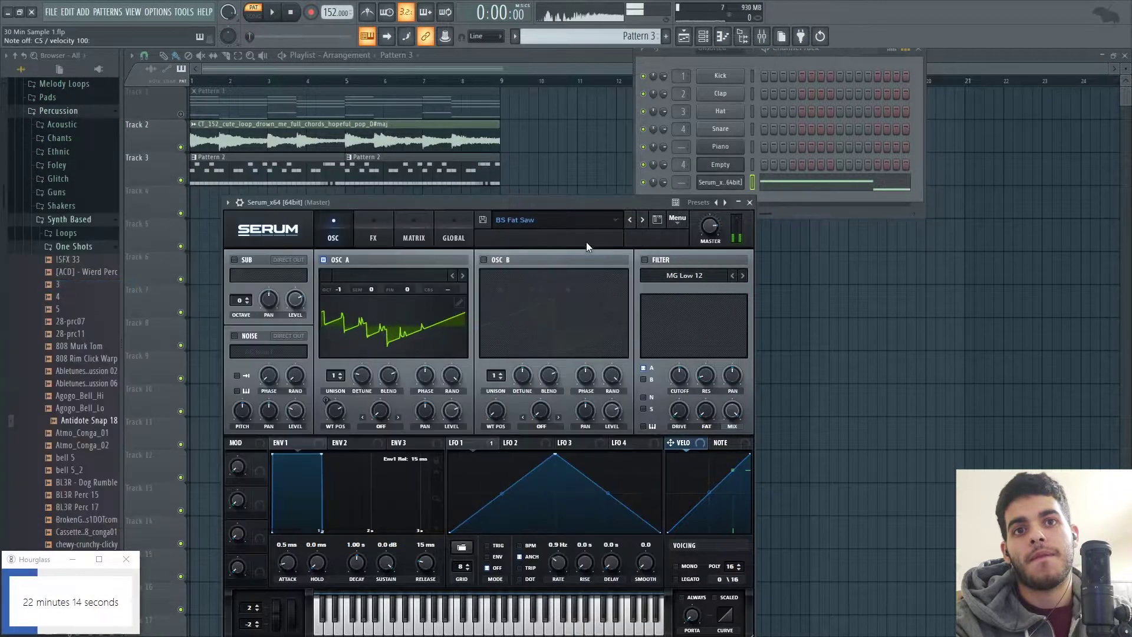
pyautogui.click(643, 219)
pyautogui.press('space')
# Audition the BS Brass 2, BS Brass 1 and Airy Bass presets from Serum's Weird Processes folder during playback.
pyautogui.click(617, 220)
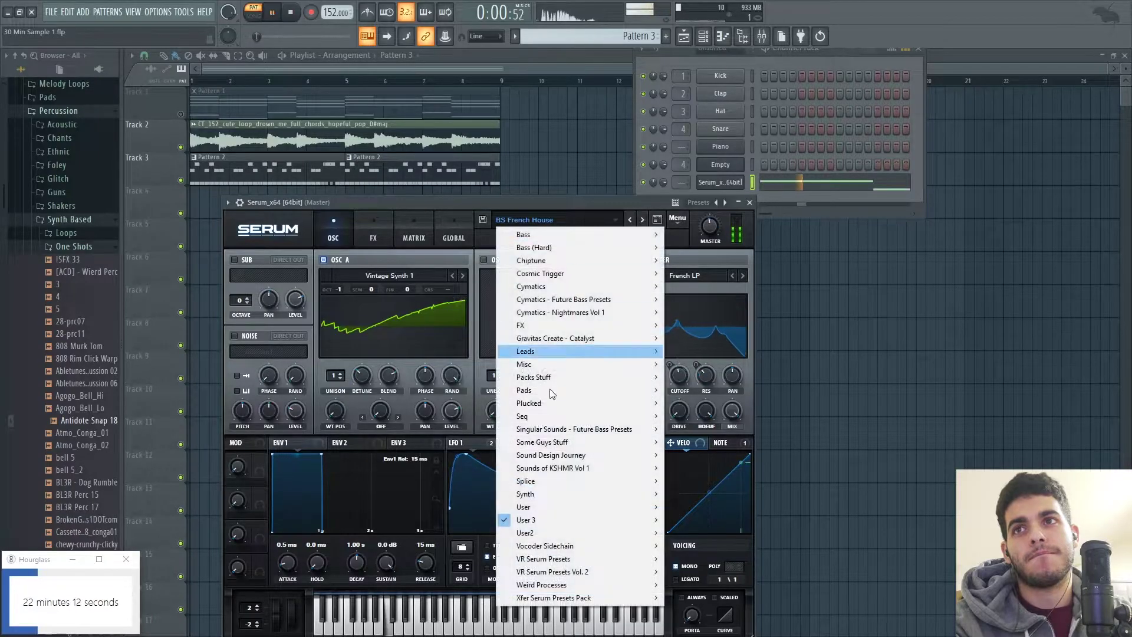
pyautogui.moveTo(540, 584)
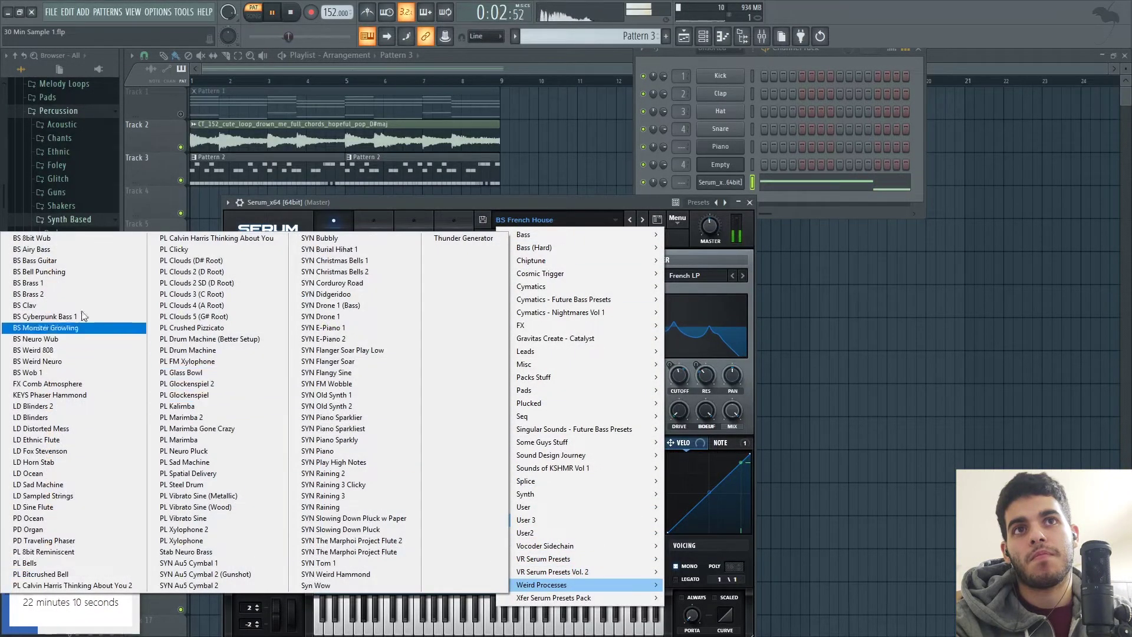
pyautogui.click(81, 293)
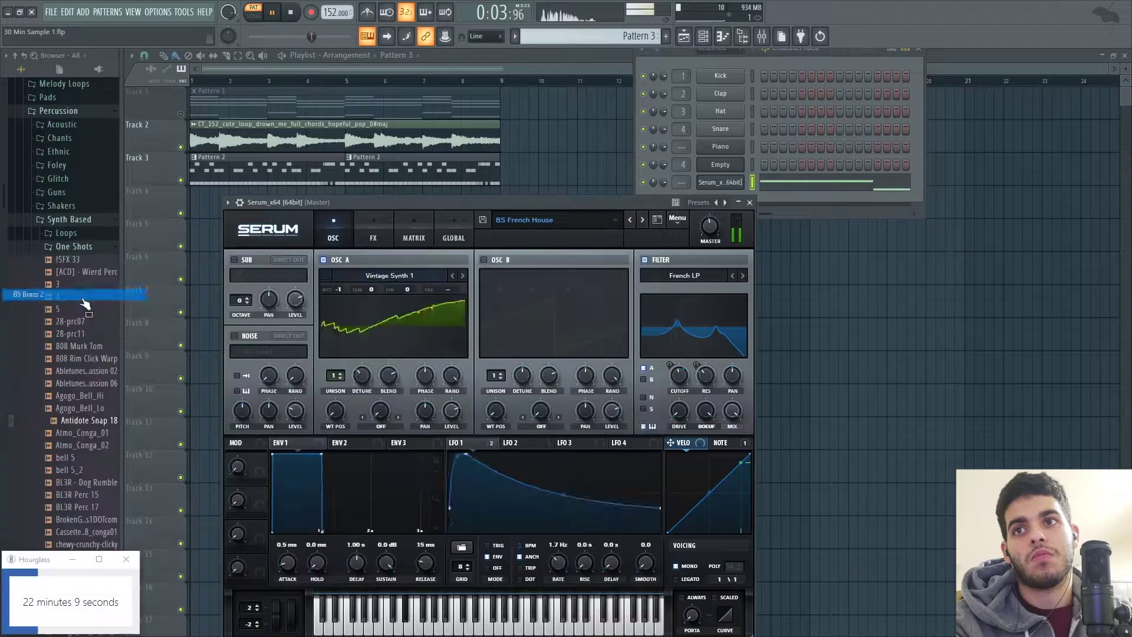
pyautogui.click(630, 220)
pyautogui.click(616, 220)
pyautogui.moveTo(539, 584)
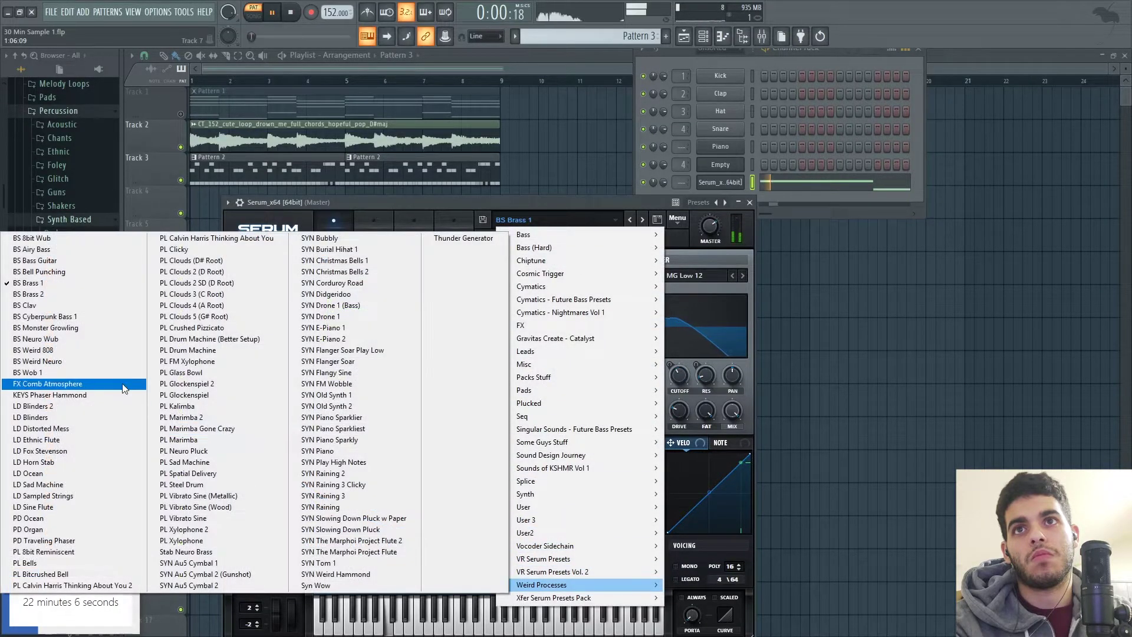
pyautogui.click(76, 249)
# Audition the BS Stupid Love preset from Serum's User 3 folder during playback.
pyautogui.click(580, 218)
pyautogui.moveTo(563, 523)
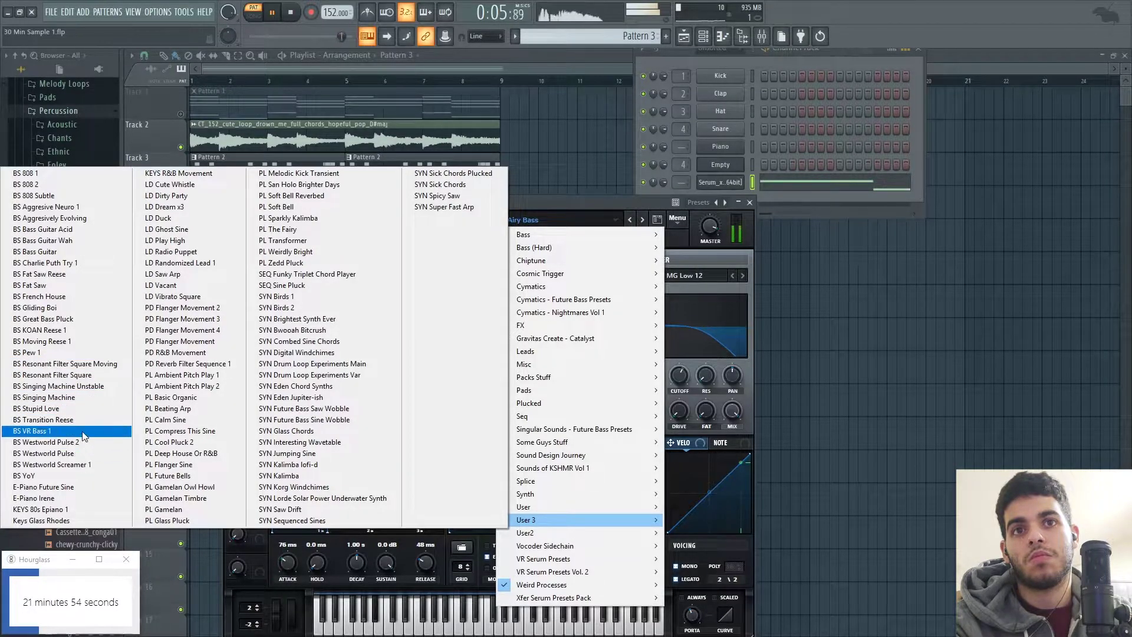
pyautogui.click(81, 410)
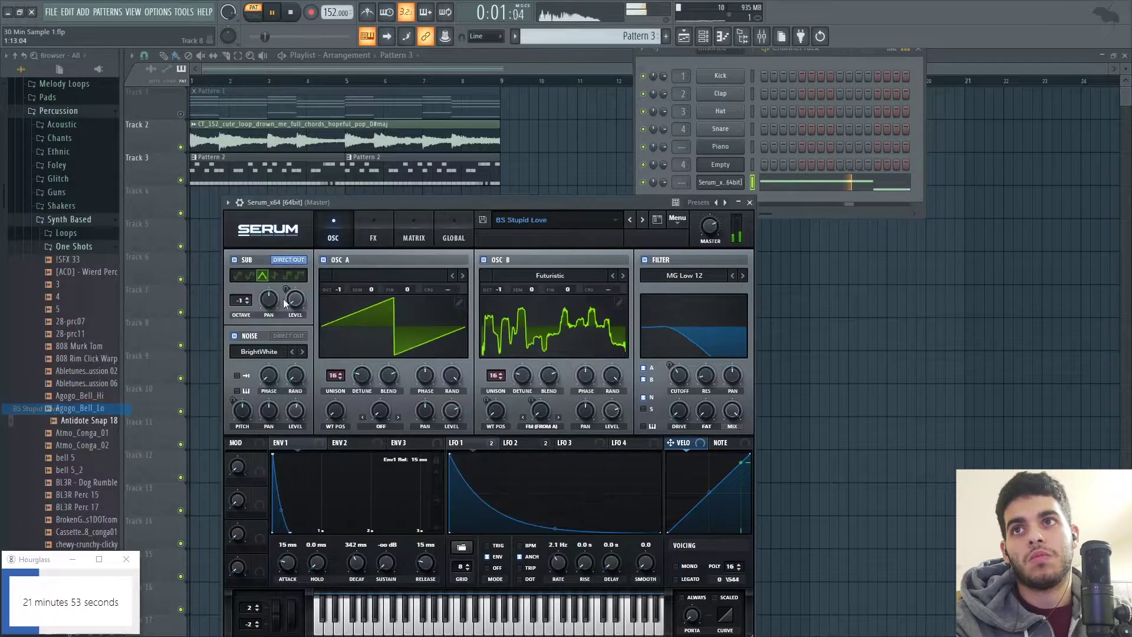
# Load the BS Charlie Puth Try 1 preset and transpose all four Serum notes up one octave.
pyautogui.click(510, 217)
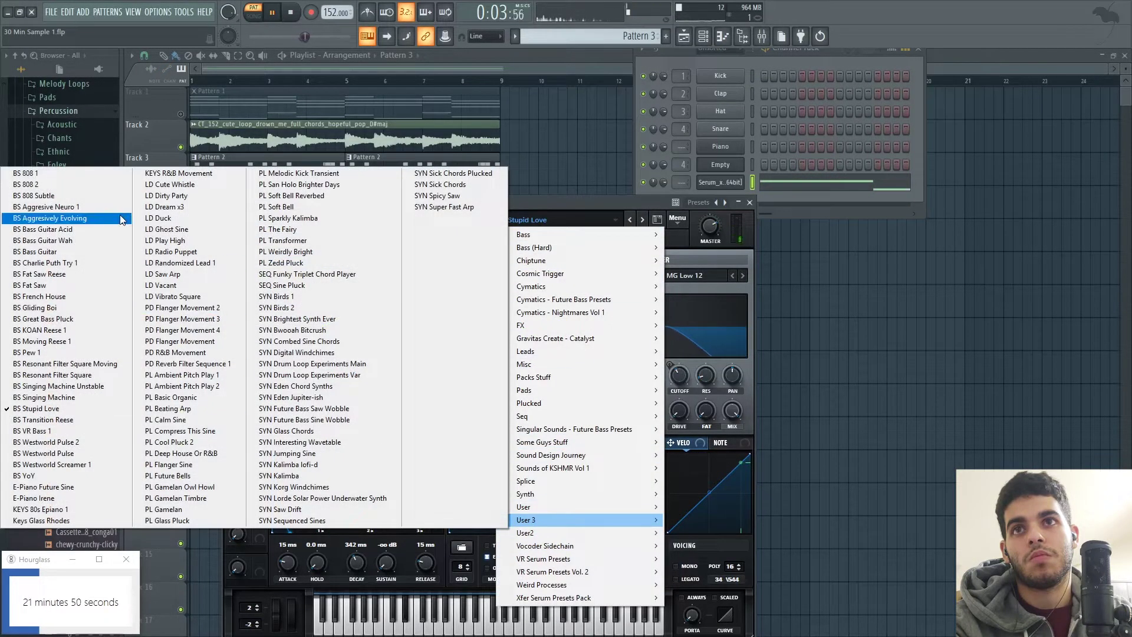
pyautogui.click(88, 264)
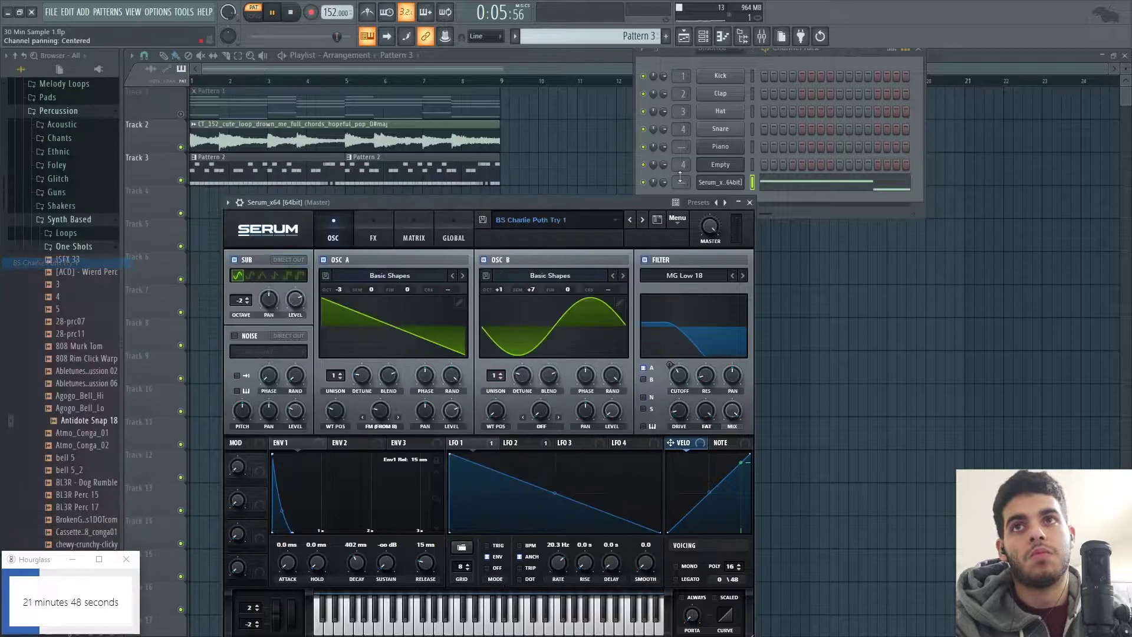
pyautogui.click(809, 184)
pyautogui.press('space')
pyautogui.hotkey('ctrl', 'Up')
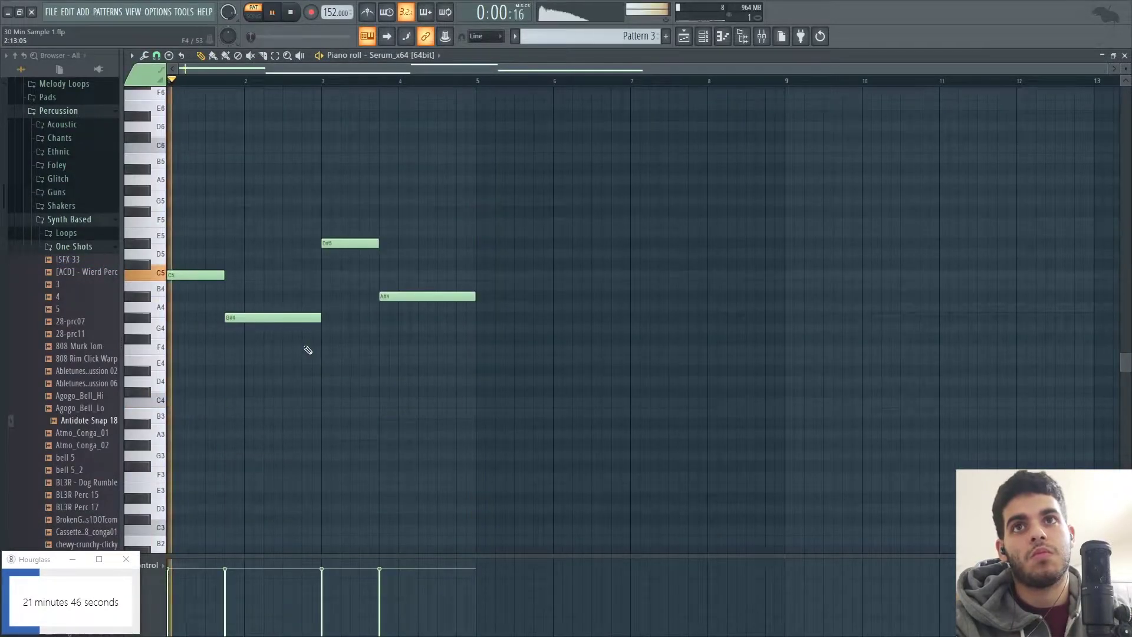
pyautogui.hotkey('ctrl', 'Up')
pyautogui.press('space')
pyautogui.hotkey('ctrl', 'Down')
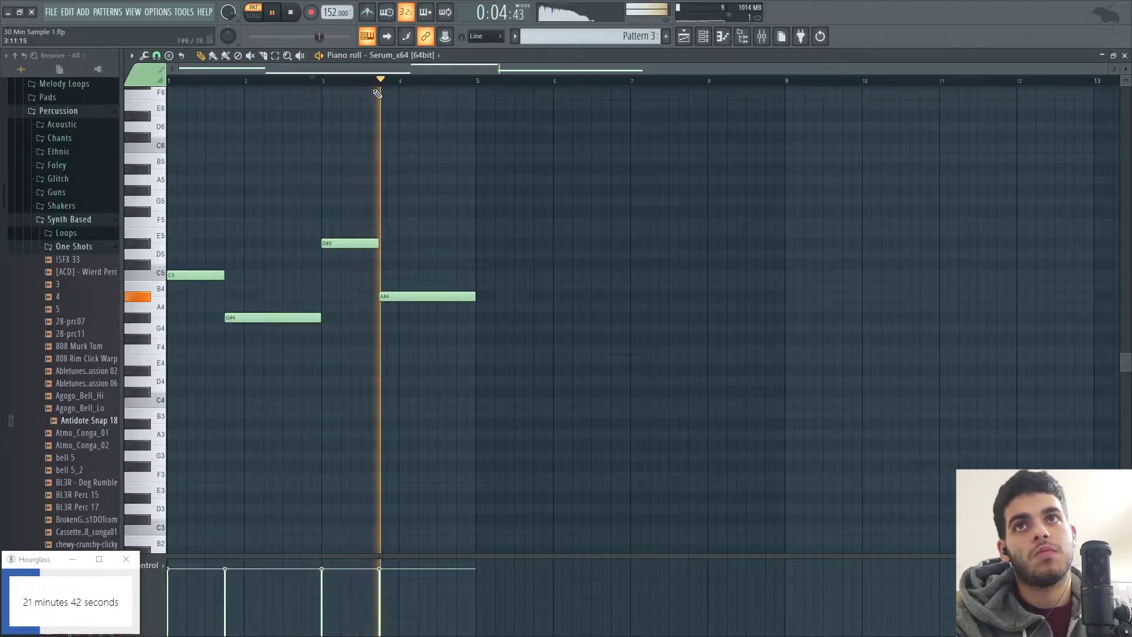
# Raise the last three bass notes one octave and lower the final two back by one octave.
pyautogui.scroll(2, 371, 263)
pyautogui.moveTo(295, 404); pyautogui.dragTo(440, 264)
pyautogui.hotkey('ctrl', 'Up')
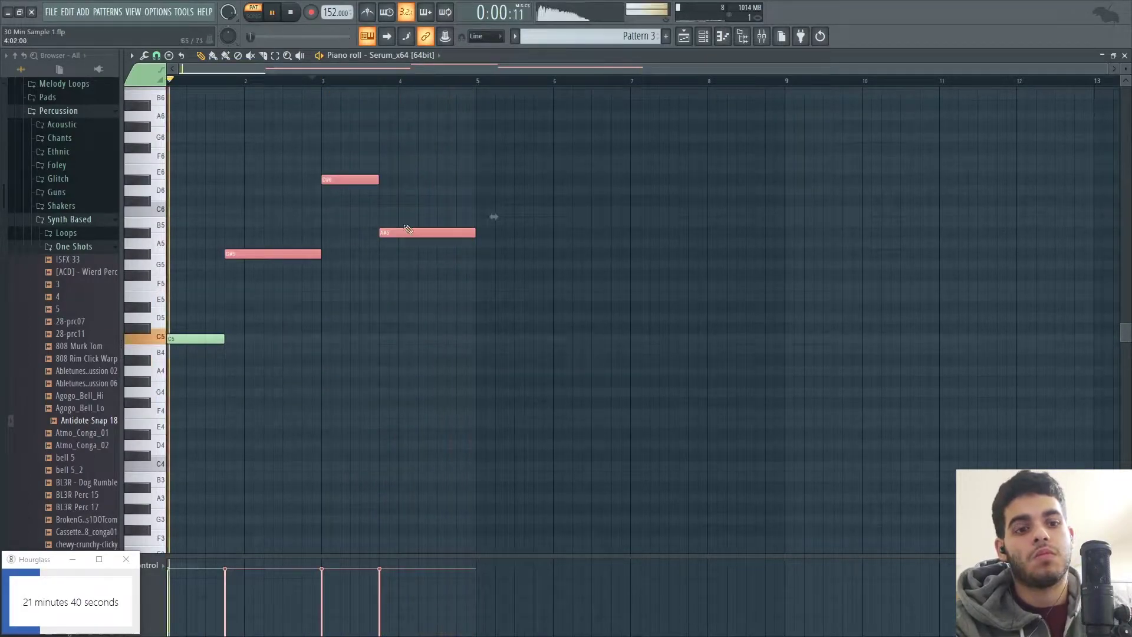
pyautogui.moveTo(361, 268); pyautogui.dragTo(428, 176)
pyautogui.hotkey('ctrl', 'Down')
pyautogui.press('space')
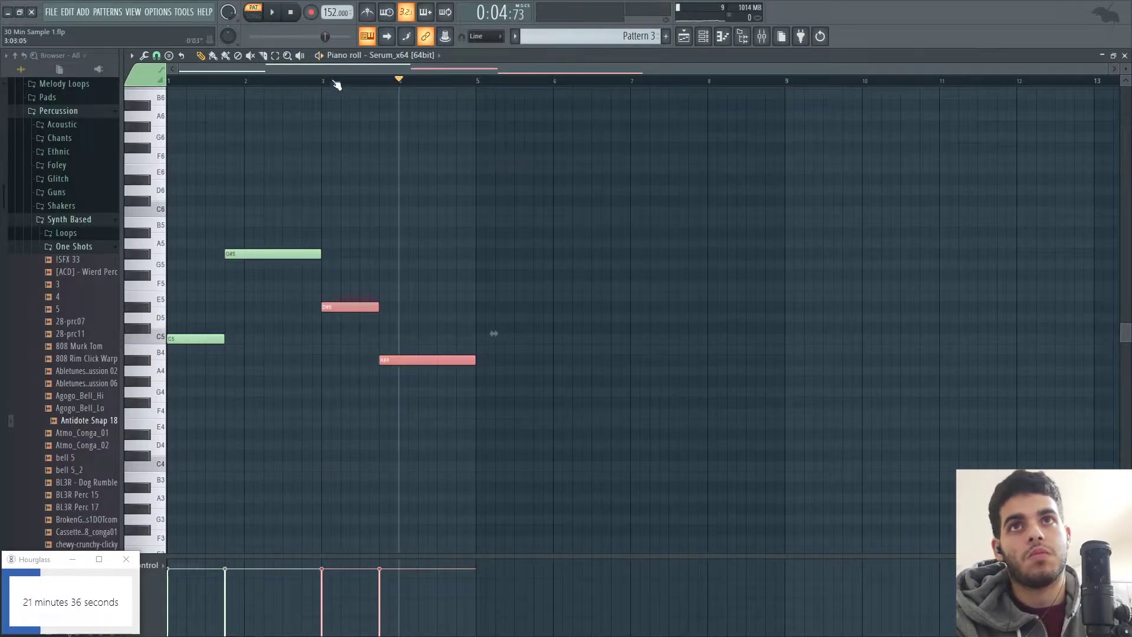
# Play the bass line from bar 3 and try the final A# note one octave higher.
pyautogui.click(326, 81)
pyautogui.press('space')
pyautogui.keyDown('ctrl'); pyautogui.click(389, 311); pyautogui.keyUp('ctrl')
pyautogui.press('space')
pyautogui.moveTo(404, 383); pyautogui.dragTo(482, 333)
pyautogui.hotkey('ctrl', 'Up')
pyautogui.press('space')
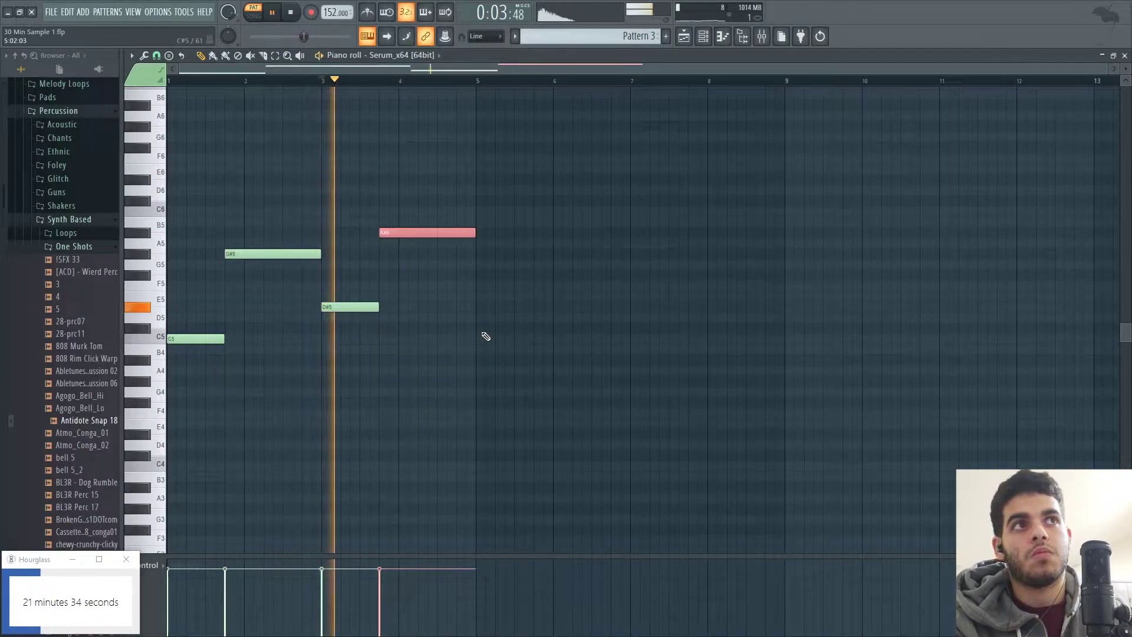
# Lower the final A# note back one octave and replay the line from that note.
pyautogui.press('space')
pyautogui.hotkey('ctrl', 'Down')
pyautogui.press('space')
pyautogui.click(403, 81)
pyautogui.press('space')
pyautogui.press('space')
pyautogui.press('space')
# Place a Pattern 3 clip at the start of playlist Track 4 and reopen Serum's piano roll in song mode.
pyautogui.click(1125, 56)
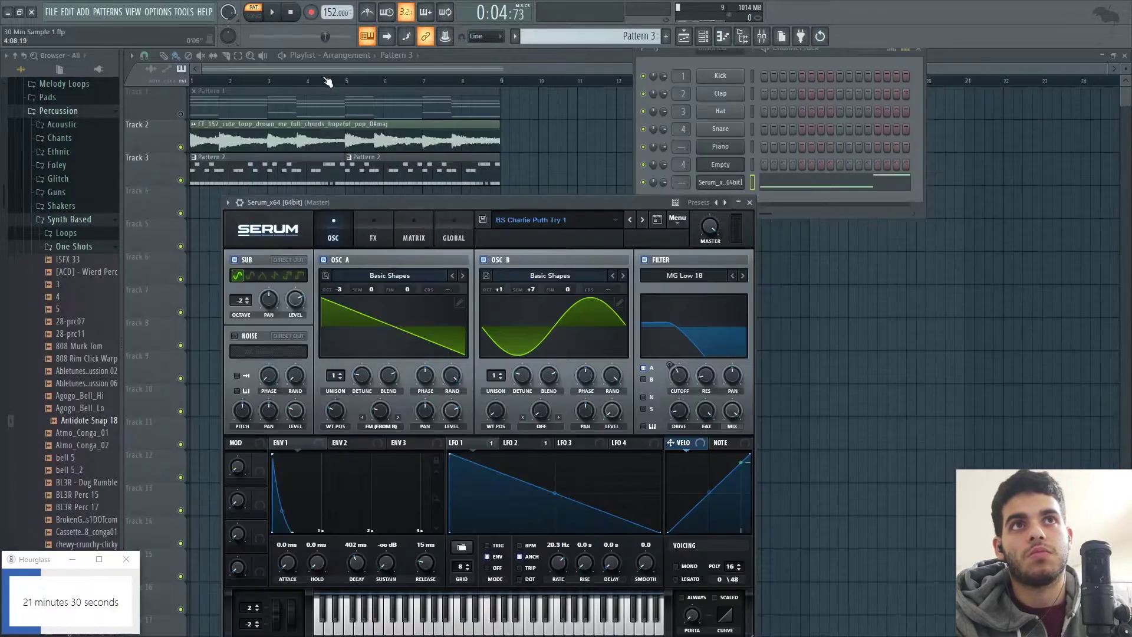
pyautogui.moveTo(321, 81); pyautogui.dragTo(121, 72)
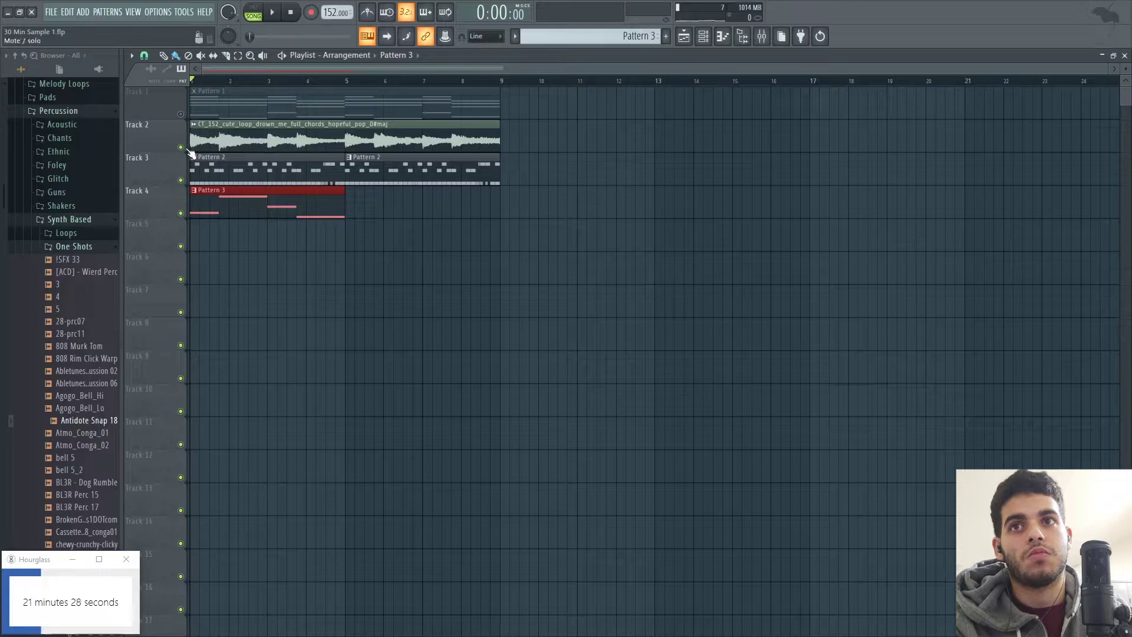
pyautogui.click(703, 36)
pyautogui.click(808, 186)
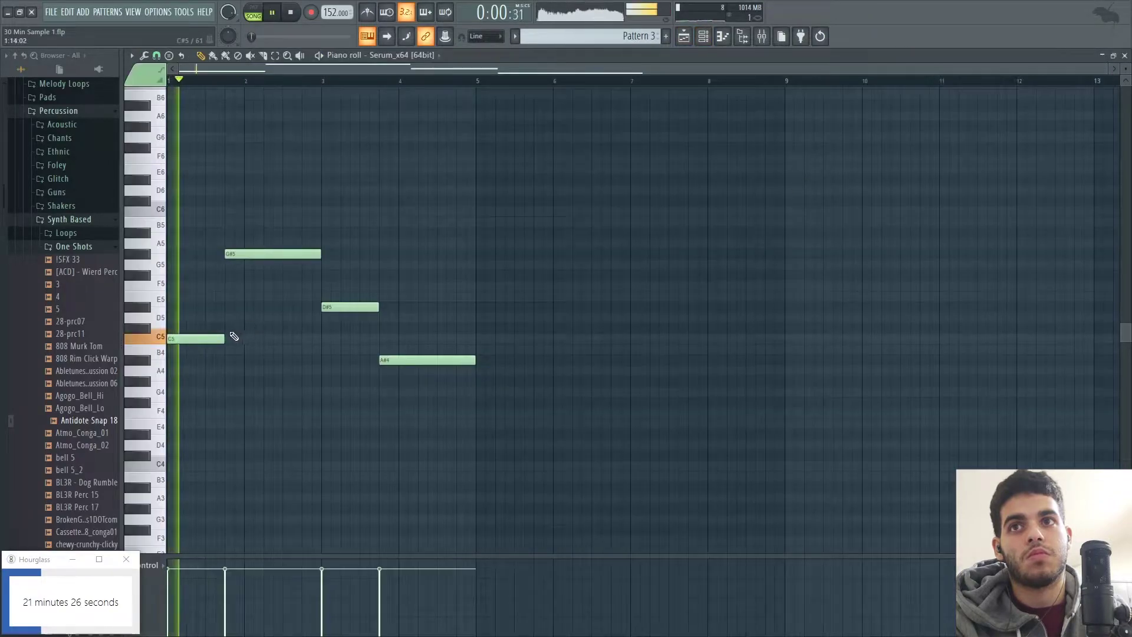
# Shorten the opening C5 to three steps and add a two-step C5 on step 7 of bar 1.
pyautogui.moveTo(169, 338); pyautogui.dragTo(176, 337)
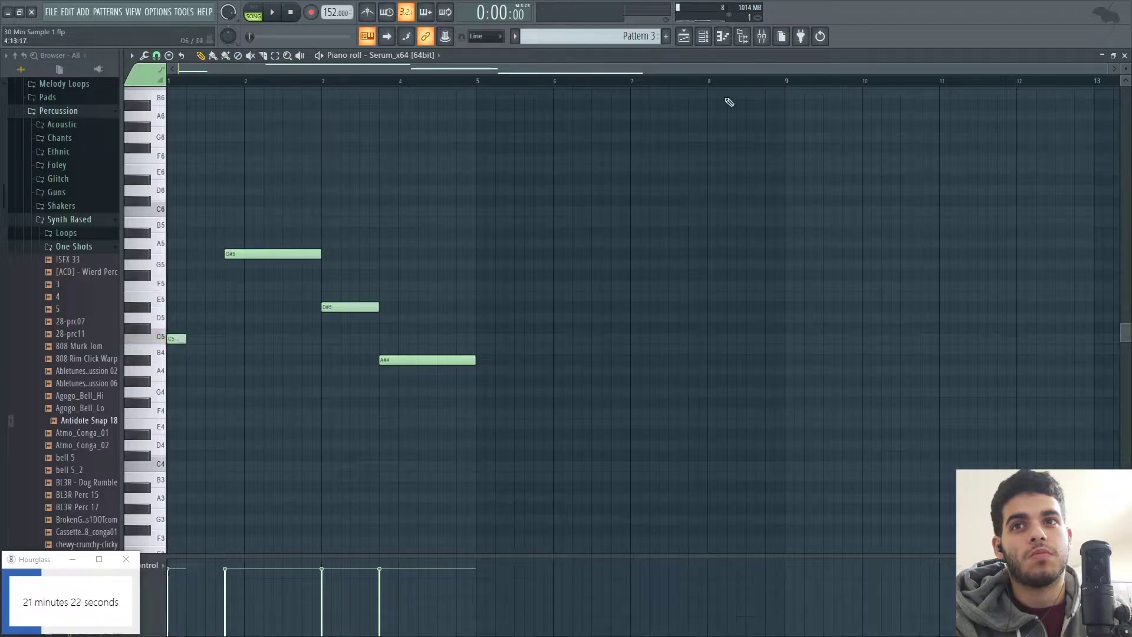
pyautogui.moveTo(1103, 71); pyautogui.dragTo(513, 215)
pyautogui.press('space')
pyautogui.press('space')
pyautogui.moveTo(243, 339); pyautogui.dragTo(326, 346)
pyautogui.click(236, 340)
pyautogui.press('space')
pyautogui.press('space')
pyautogui.rightClick(377, 342)
pyautogui.press('space')
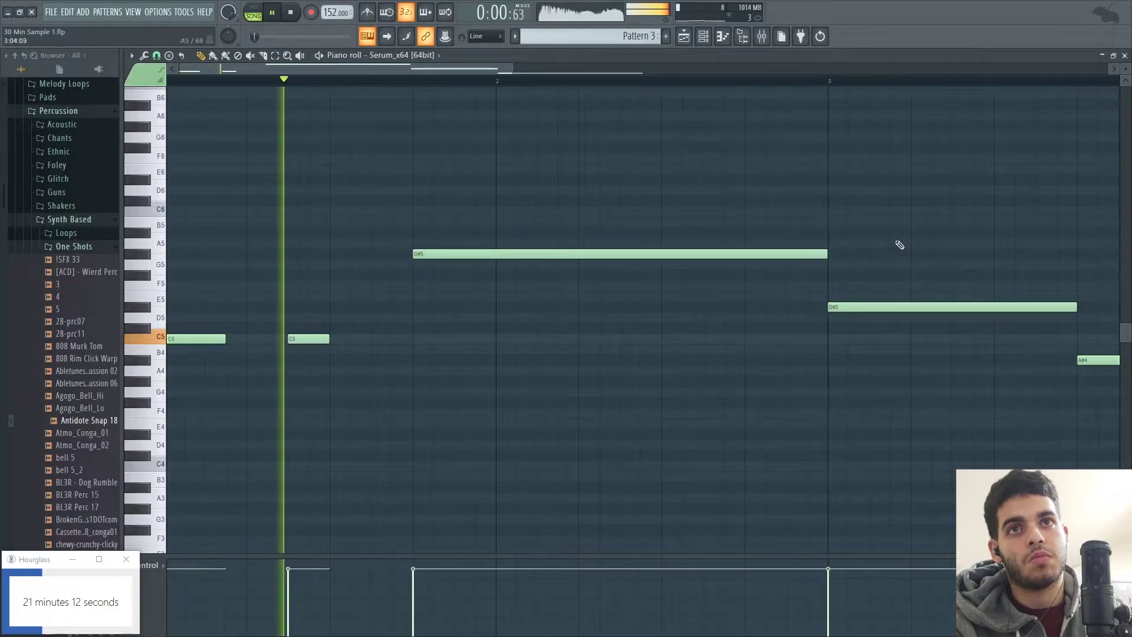
# Shorten the long G#5 to five steps and add four-step G#5 notes on steps 5 and 11 of bar 2.
pyautogui.moveTo(829, 254); pyautogui.dragTo(479, 261)
pyautogui.press('space')
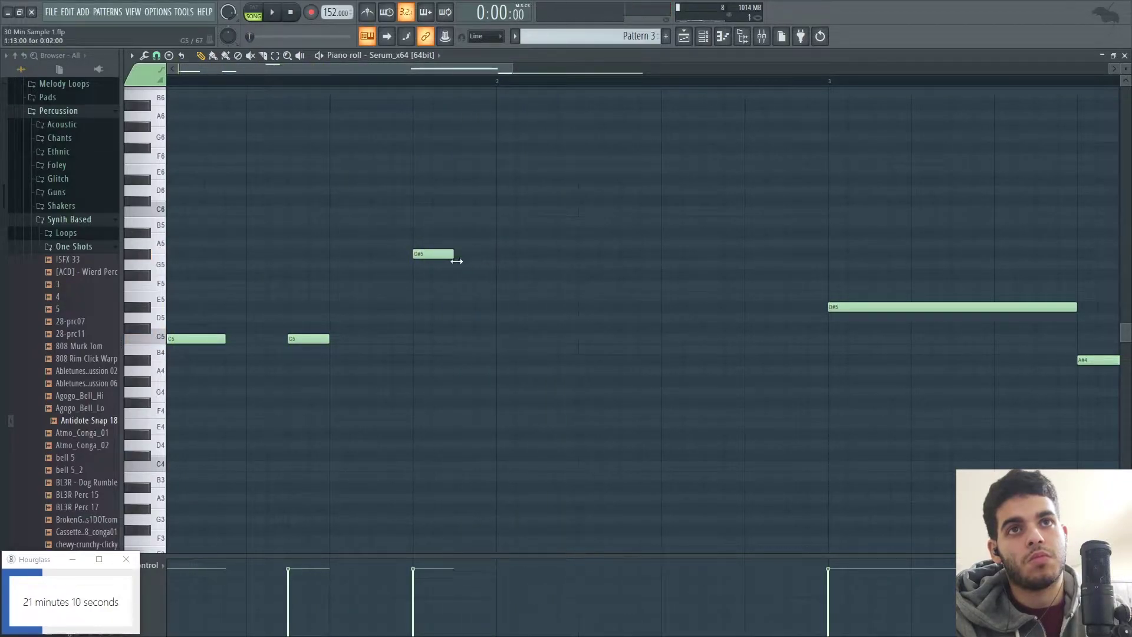
pyautogui.press('space')
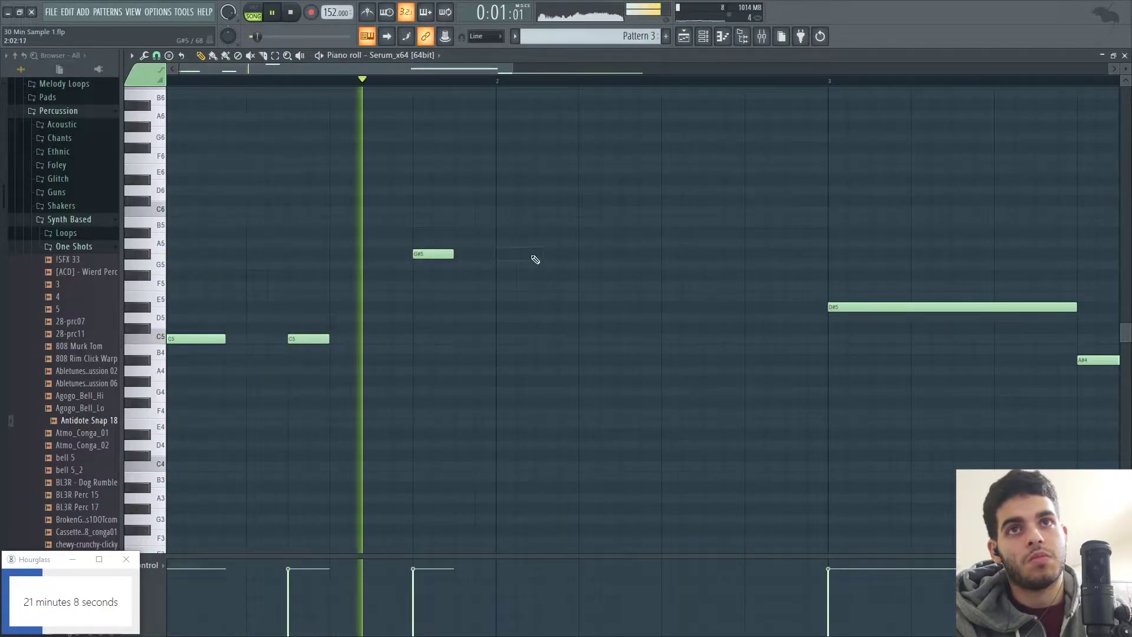
pyautogui.click(567, 254)
pyautogui.rightClick(528, 254)
pyautogui.press('space')
pyautogui.press('space')
pyautogui.moveTo(454, 254); pyautogui.dragTo(663, 256)
pyautogui.click(624, 254)
pyautogui.rightClick(624, 256)
pyautogui.press('space')
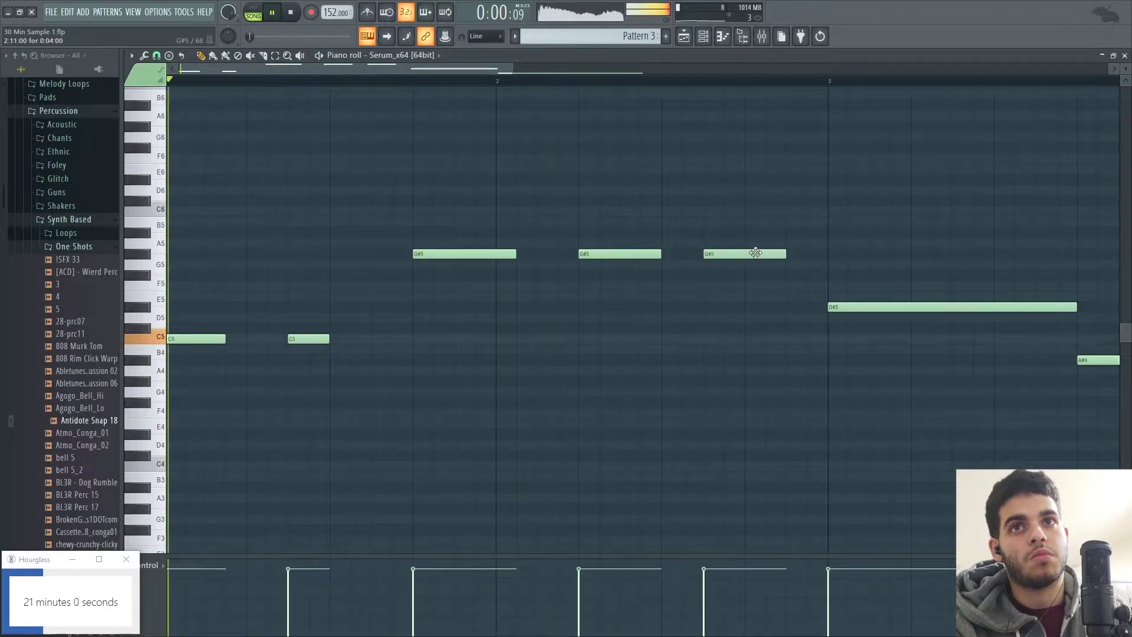
# Shorten bar 3's D#5 to four steps, add a two-step D#5 on step 7, and lengthen the first C5 to four steps.
pyautogui.moveTo(513, 68); pyautogui.dragTo(878, 69)
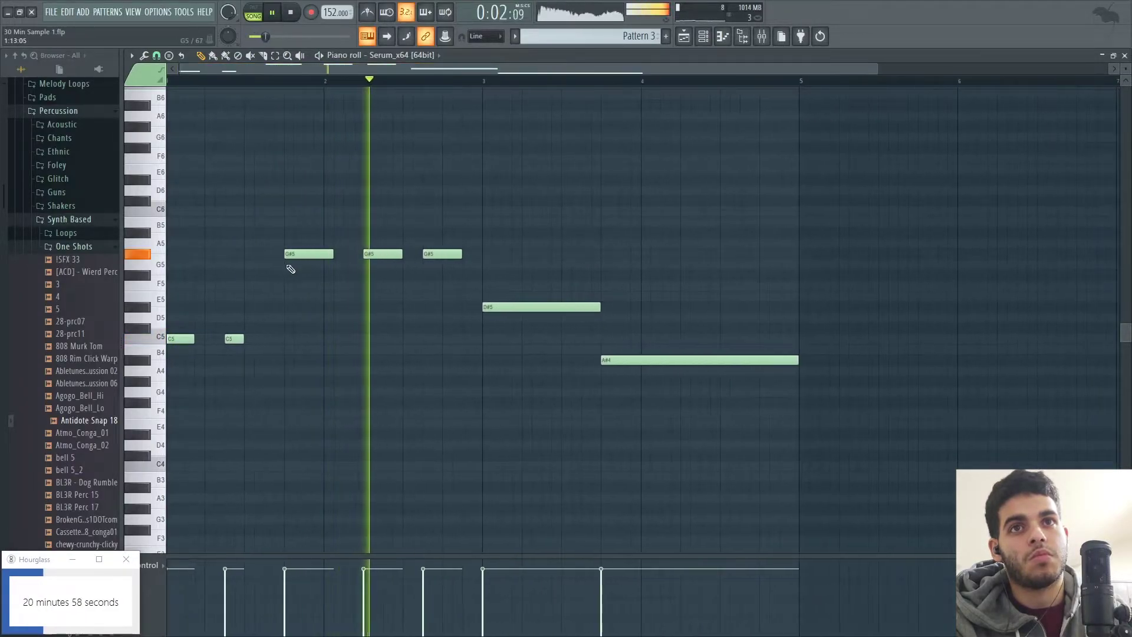
pyautogui.moveTo(595, 307); pyautogui.dragTo(560, 309)
pyautogui.click(544, 308)
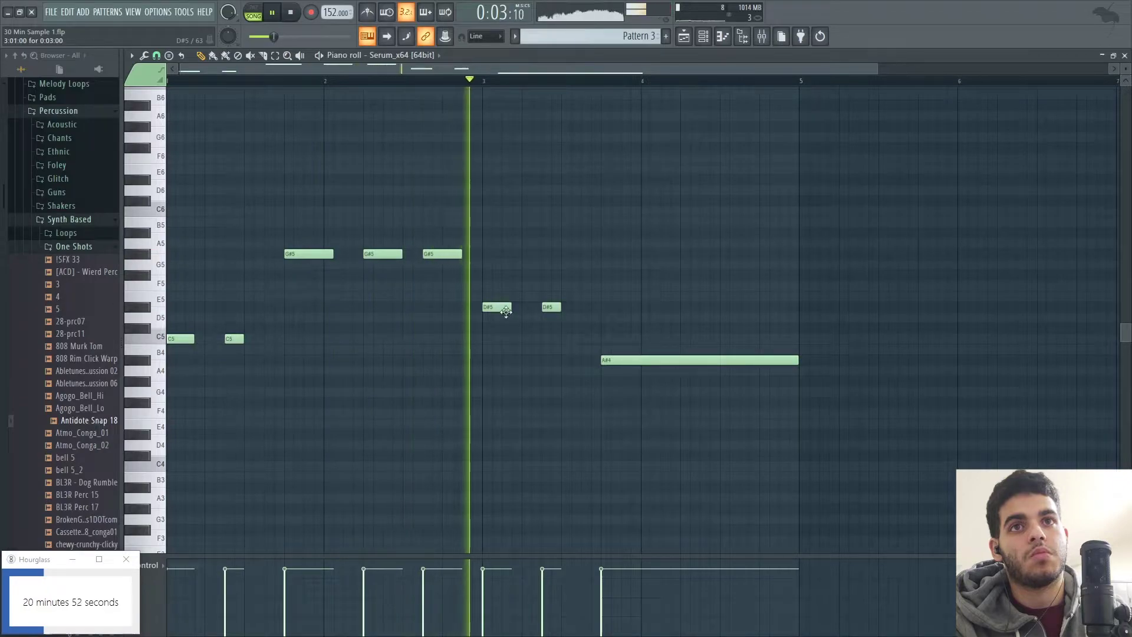
pyautogui.moveTo(519, 312); pyautogui.dragTo(528, 312)
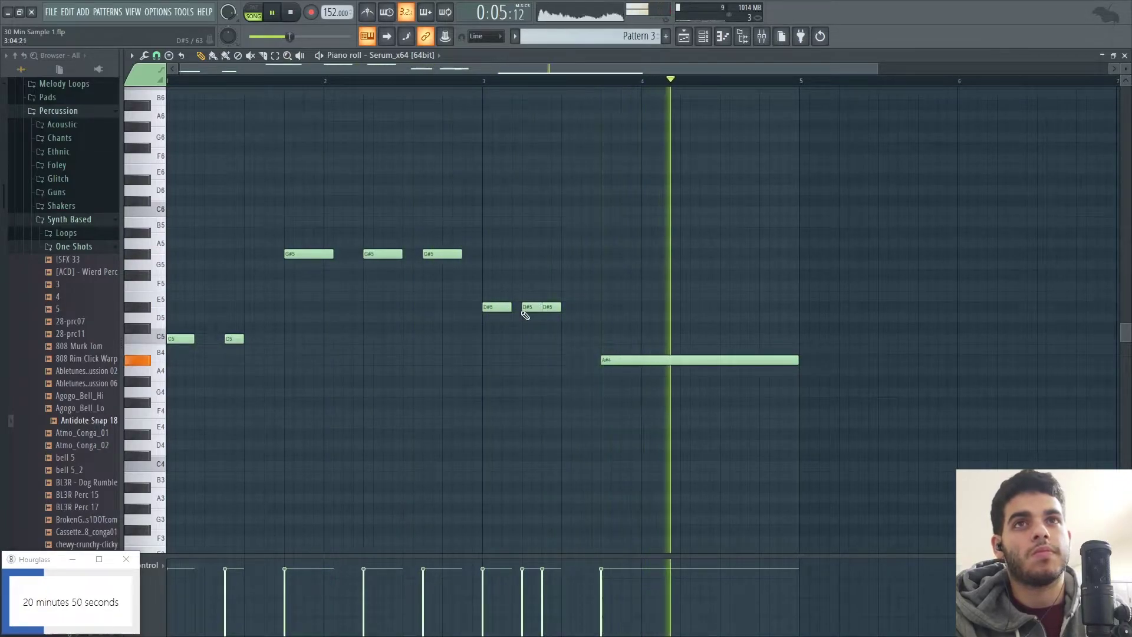
pyautogui.moveTo(194, 339); pyautogui.dragTo(204, 338)
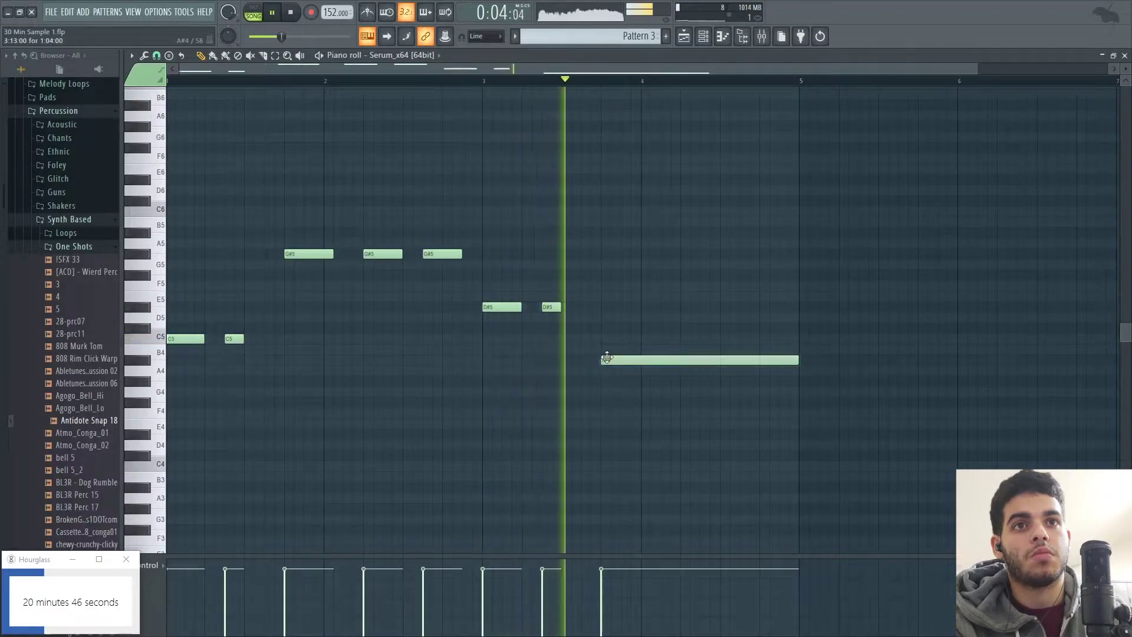
# Shorten the final A#4 to three steps and add a matching three-step A#4 on beat 2 of bar 4.
pyautogui.press('space')
pyautogui.moveTo(790, 360); pyautogui.dragTo(637, 362)
pyautogui.press('space')
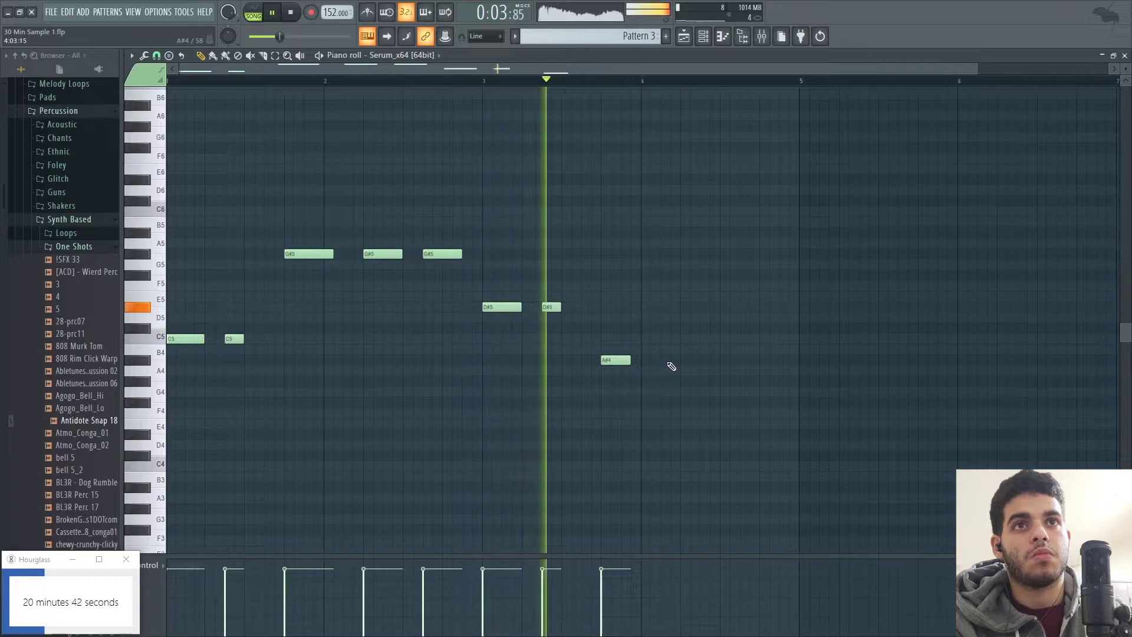
pyautogui.click(700, 365)
pyautogui.press('space')
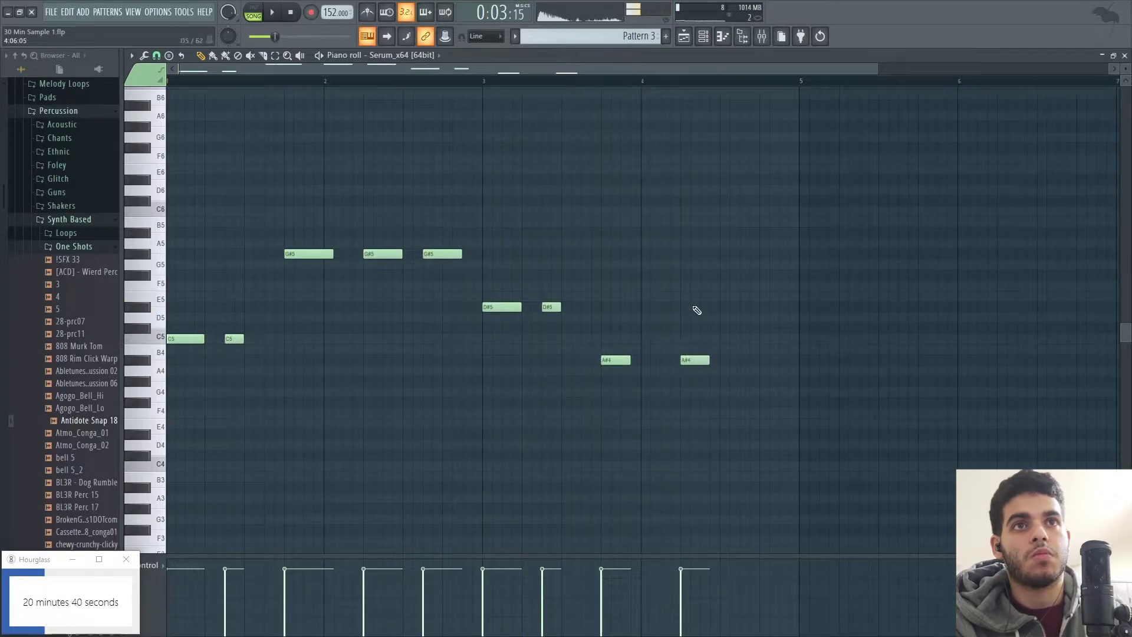
# Add a three-step A#5 on step 5 of bar 4 and remove the A#4 originally placed there.
pyautogui.click(708, 232)
pyautogui.moveTo(708, 232); pyautogui.dragTo(687, 230)
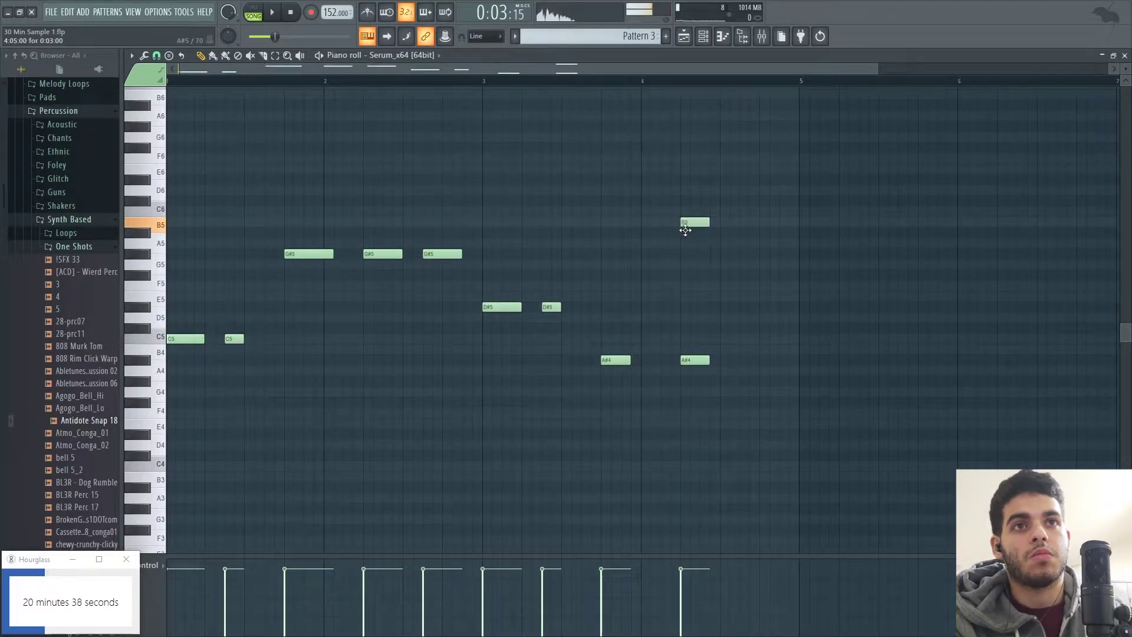
pyautogui.moveTo(689, 358); pyautogui.dragTo(679, 291)
pyautogui.press('space')
pyautogui.moveTo(689, 298); pyautogui.dragTo(678, 307)
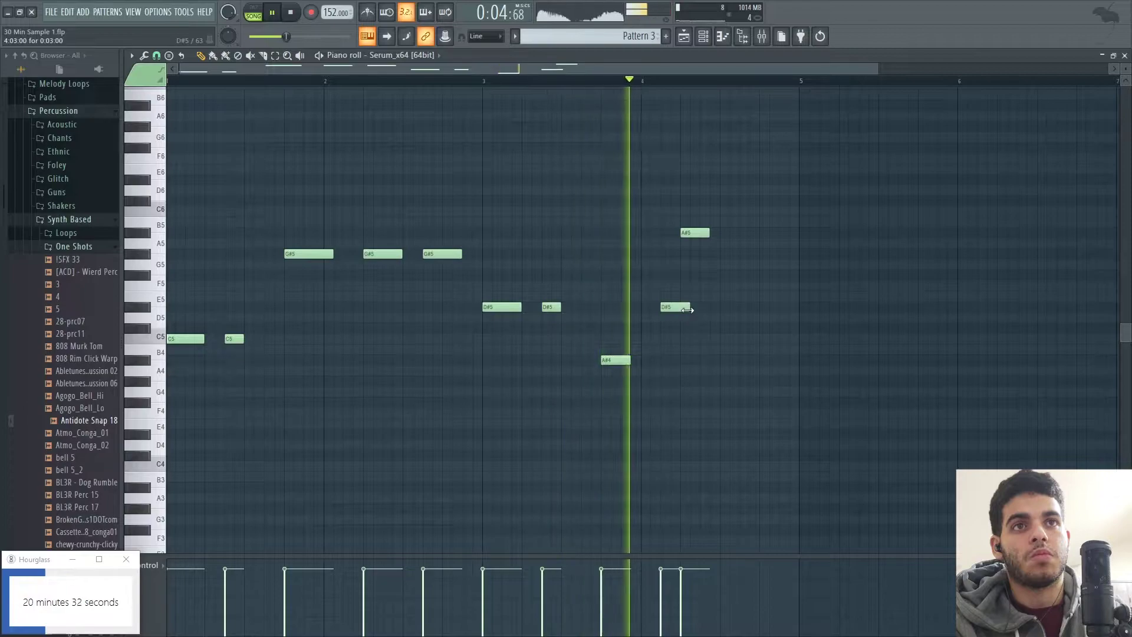
pyautogui.rightClick(675, 308)
pyautogui.moveTo(701, 307); pyautogui.dragTo(713, 308)
pyautogui.rightClick(715, 307)
pyautogui.click(726, 234)
pyautogui.rightClick(737, 237)
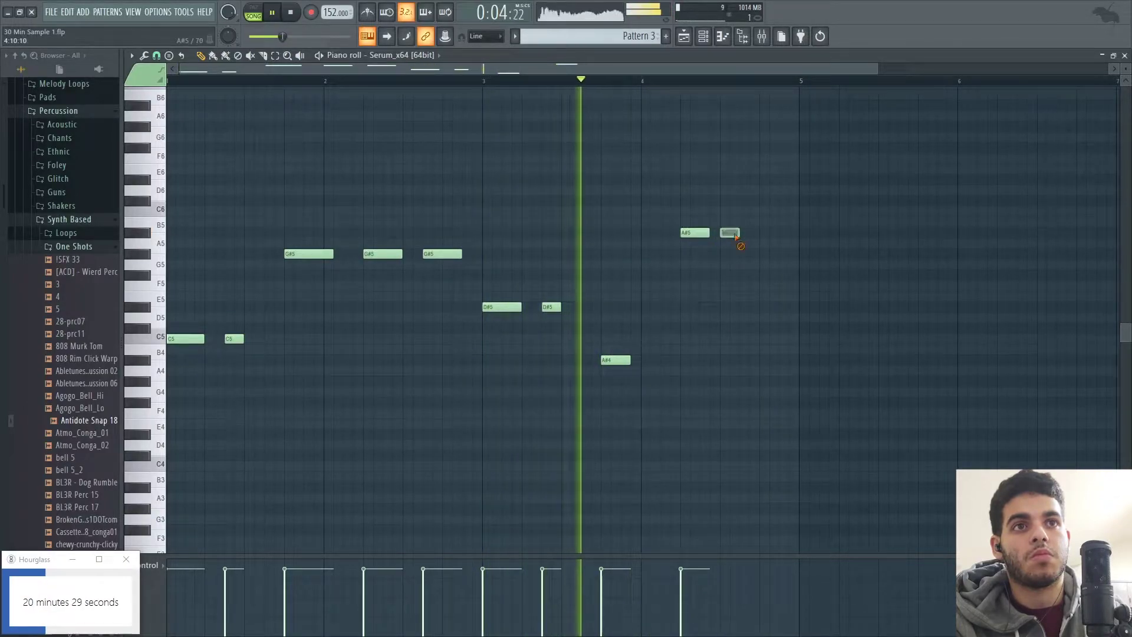
# Add a two-step A#4 on step 11 of bar 4 and end the bar with short D#5 and D5 notes.
pyautogui.click(744, 361)
pyautogui.press('space')
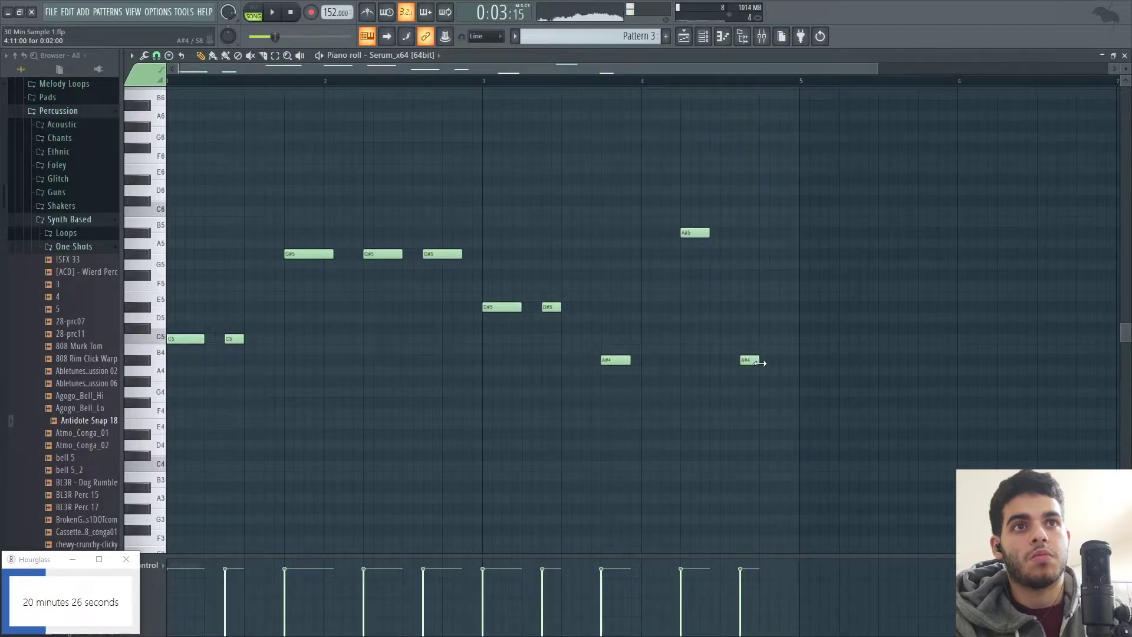
pyautogui.moveTo(781, 339)
pyautogui.mouseDown()
pyautogui.moveTo(789, 306)
pyautogui.moveTo(779, 308)
pyautogui.mouseUp()
pyautogui.press('space')
pyautogui.click(785, 318)
pyautogui.moveTo(778, 360); pyautogui.dragTo(758, 361)
pyautogui.click(1125, 56)
# Place a second Pattern 3 clip at bar 5 of Track 4 and unmute the chord loop on Track 2.
pyautogui.press('space')
pyautogui.click(348, 202)
pyautogui.click(352, 204)
pyautogui.press('space')
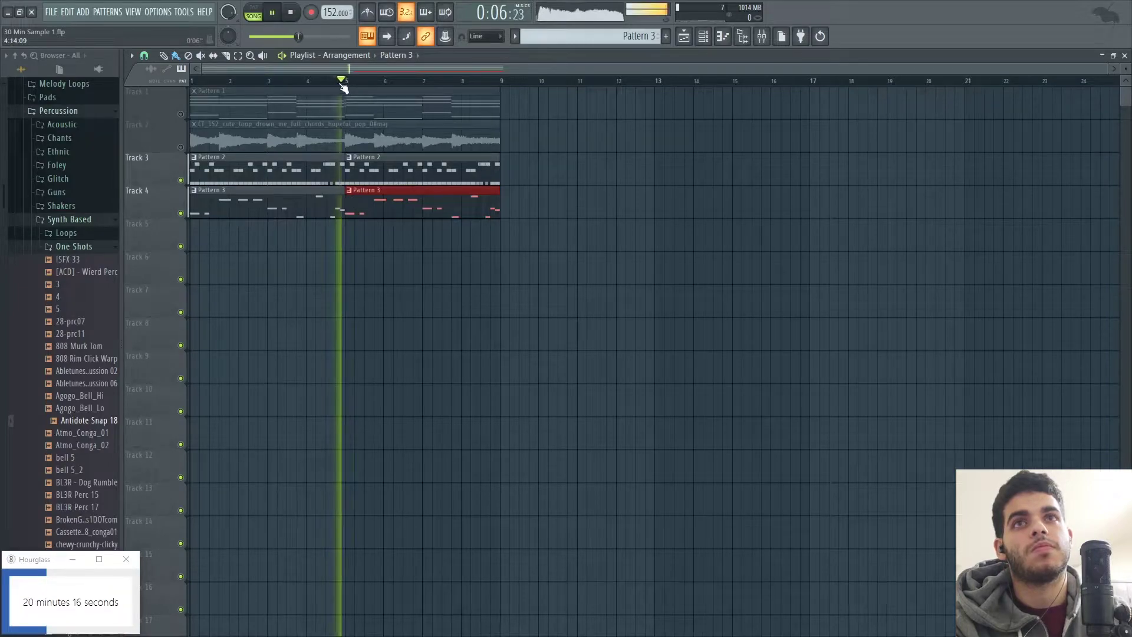
pyautogui.click(703, 37)
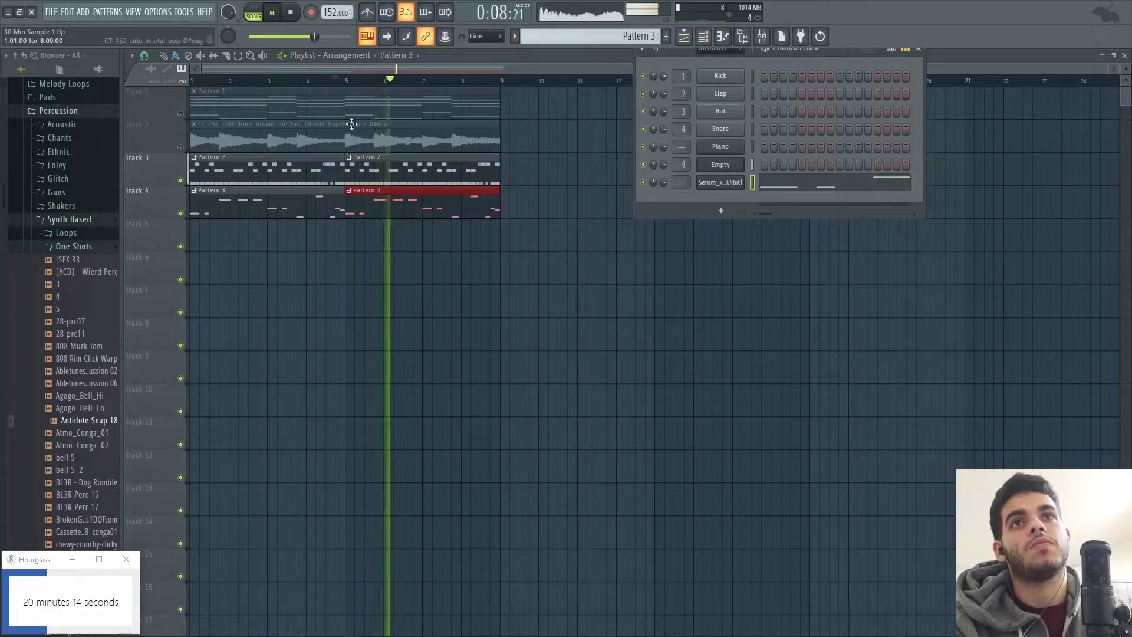
pyautogui.click(181, 146)
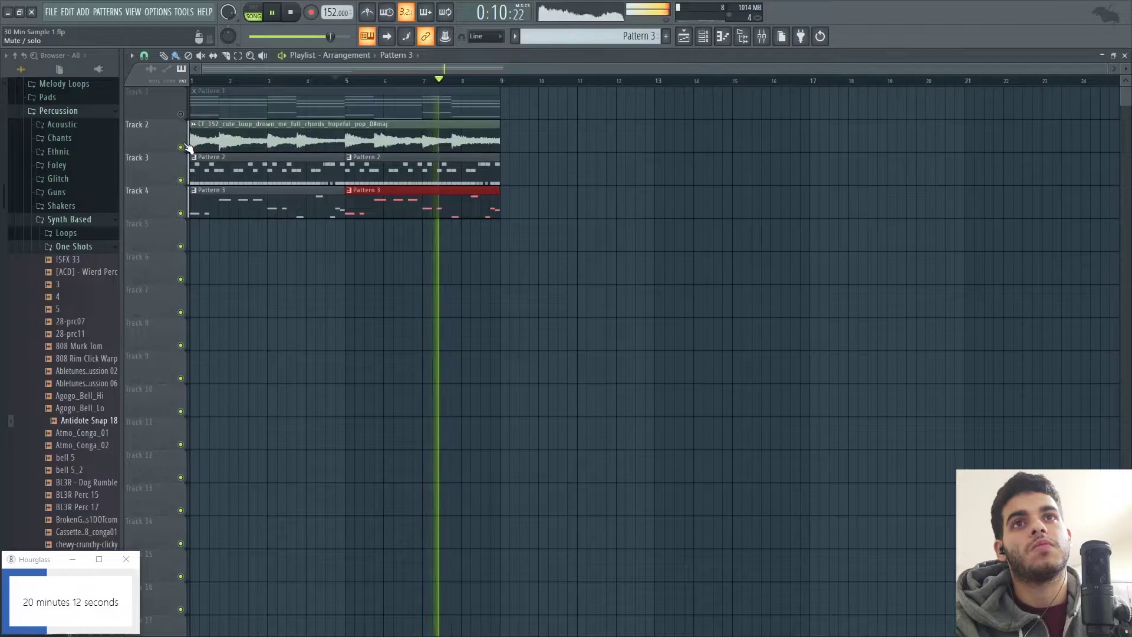
# Save the project and place a unique copy of the chord loop at bar 9 of Track 2.
pyautogui.click(478, 140)
pyautogui.hotkey('ctrl', 's')
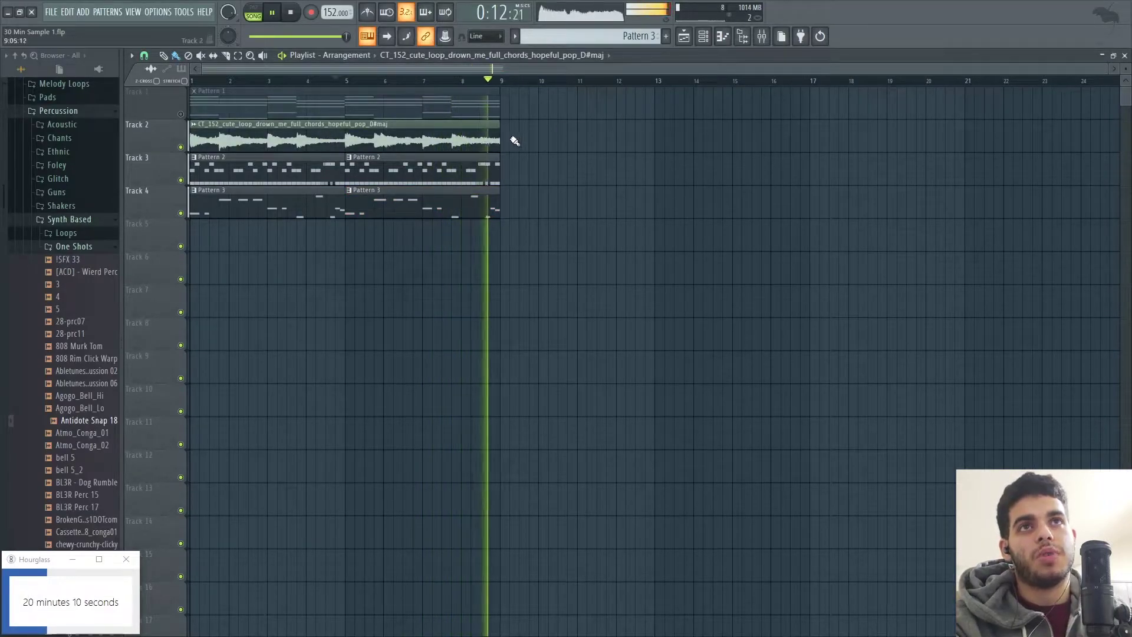
pyautogui.hotkey('ctrl', 'b')
pyautogui.click(504, 124)
pyautogui.click(537, 213)
pyautogui.press('space')
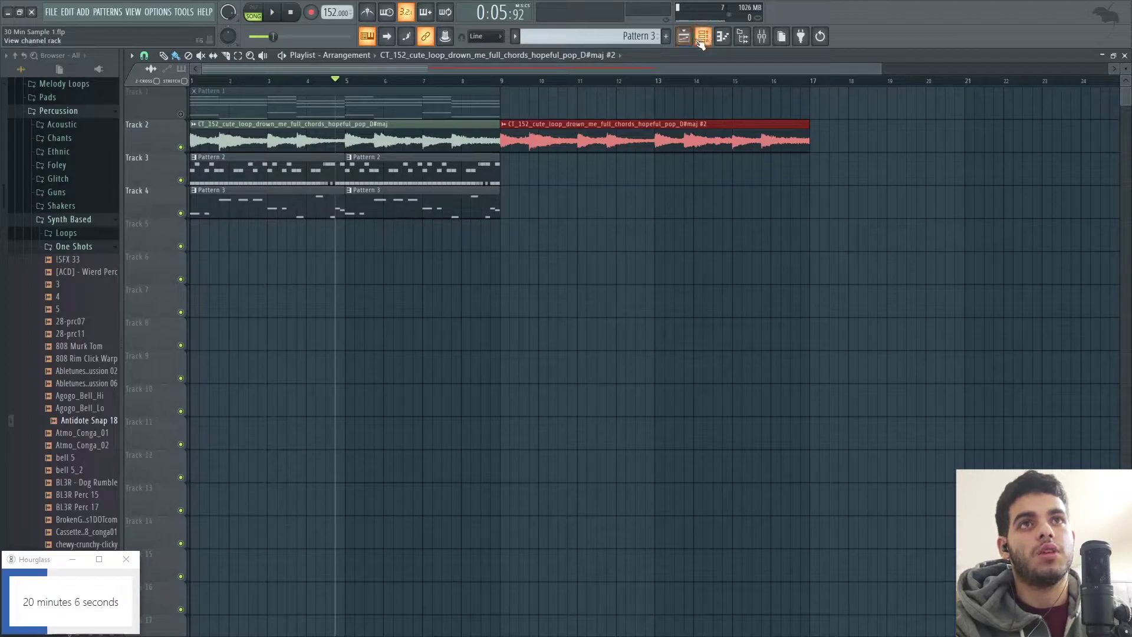
# Place another unique copy of the chord loop at bar 9 of Track 3 and reverse its sample.
pyautogui.click(513, 171)
pyautogui.click(504, 157)
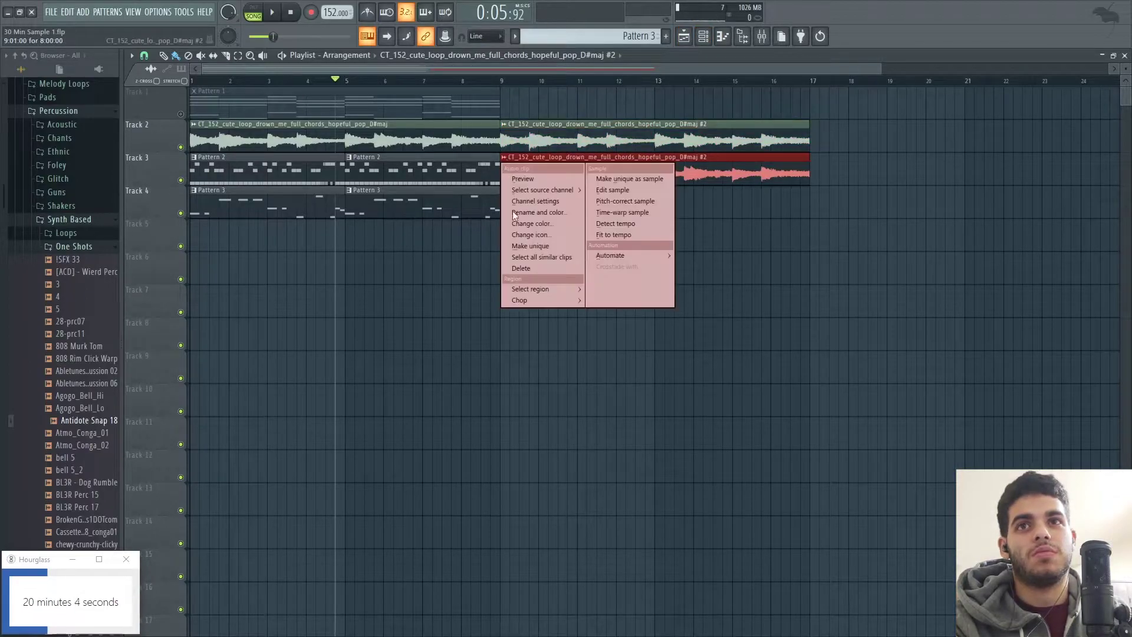
pyautogui.click(526, 246)
pyautogui.click(724, 43)
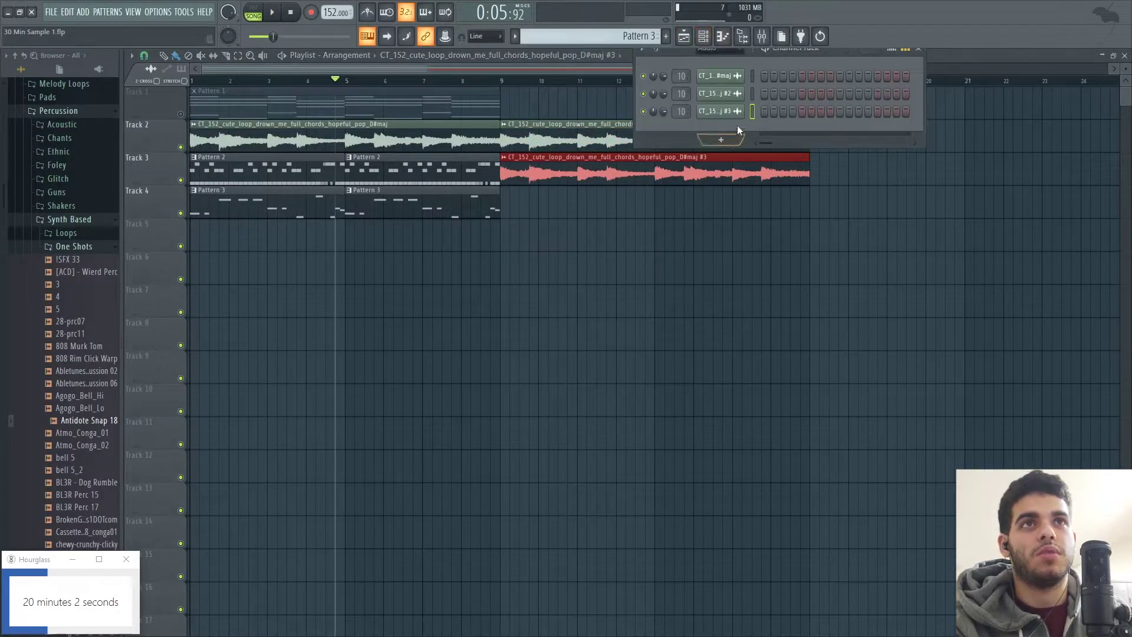
pyautogui.doubleClick(562, 177)
pyautogui.click(331, 246)
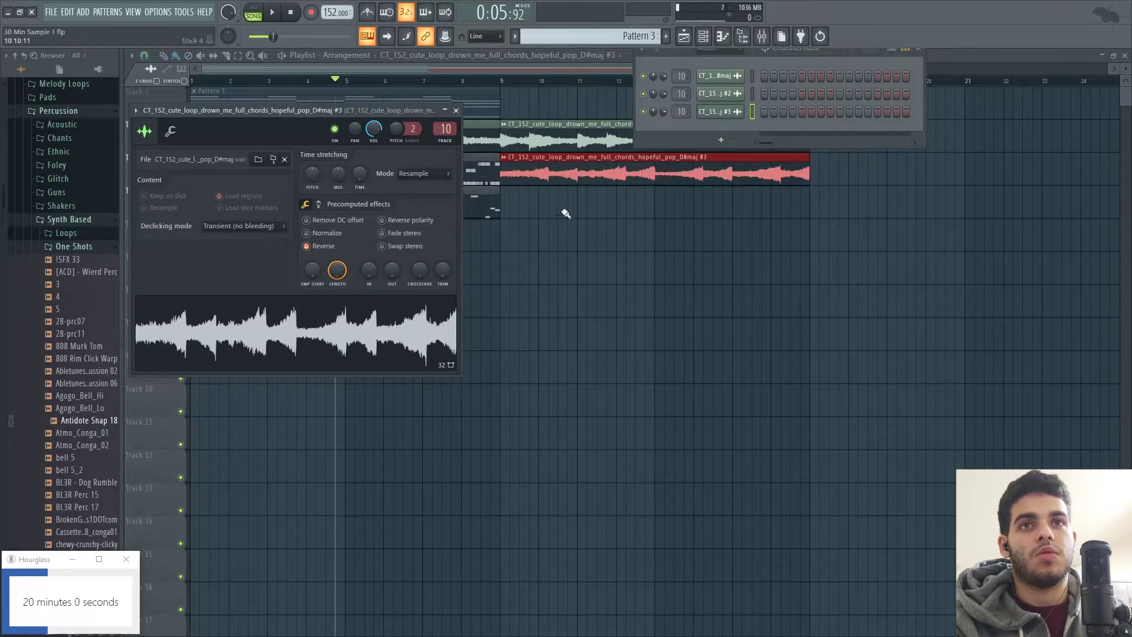
# Select the channels of the two chord loop copies and move the original loop's mixer track from insert 10 to insert 19.
pyautogui.rightClick(636, 215)
pyautogui.click(704, 37)
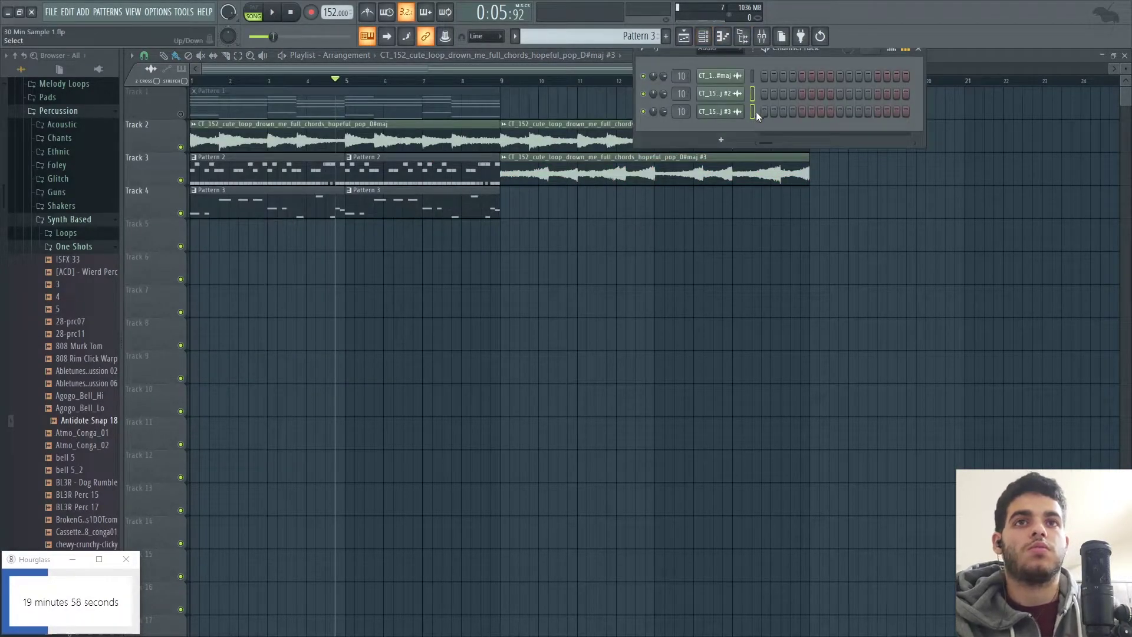
pyautogui.click(766, 42)
pyautogui.click(556, 293)
pyautogui.click(535, 288)
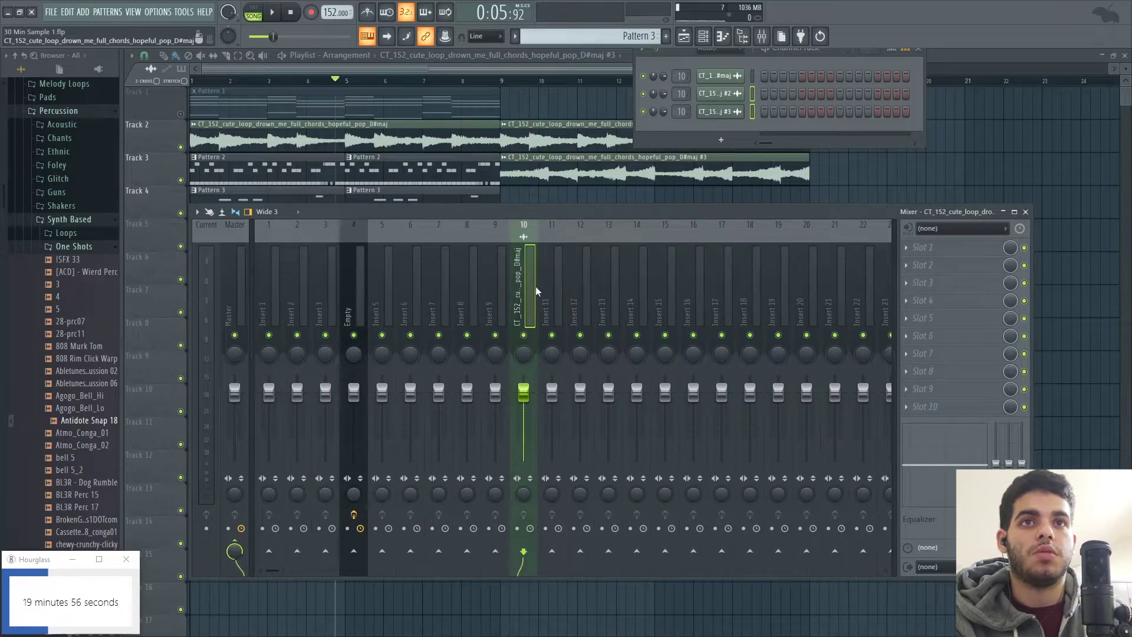
pyautogui.hotkey('alt', 'Right')
pyautogui.hotkey('alt', 'Right')
pyautogui.hotkey('alt', 'Right')
pyautogui.hotkey('alt', 'Right')
pyautogui.hotkey('alt', 'Right')
pyautogui.hotkey('alt', 'Right')
pyautogui.hotkey('alt', 'Right')
pyautogui.hotkey('alt', 'Right')
pyautogui.hotkey('alt', 'Right')
# Route the two selected chord loop copies to mixer insert 10.
pyautogui.rightClick(535, 285)
pyautogui.moveTo(626, 343)
pyautogui.click(674, 343)
# Solo Track 2 and load BitCrusher in the first effect slot of insert 10.
pyautogui.click(982, 243)
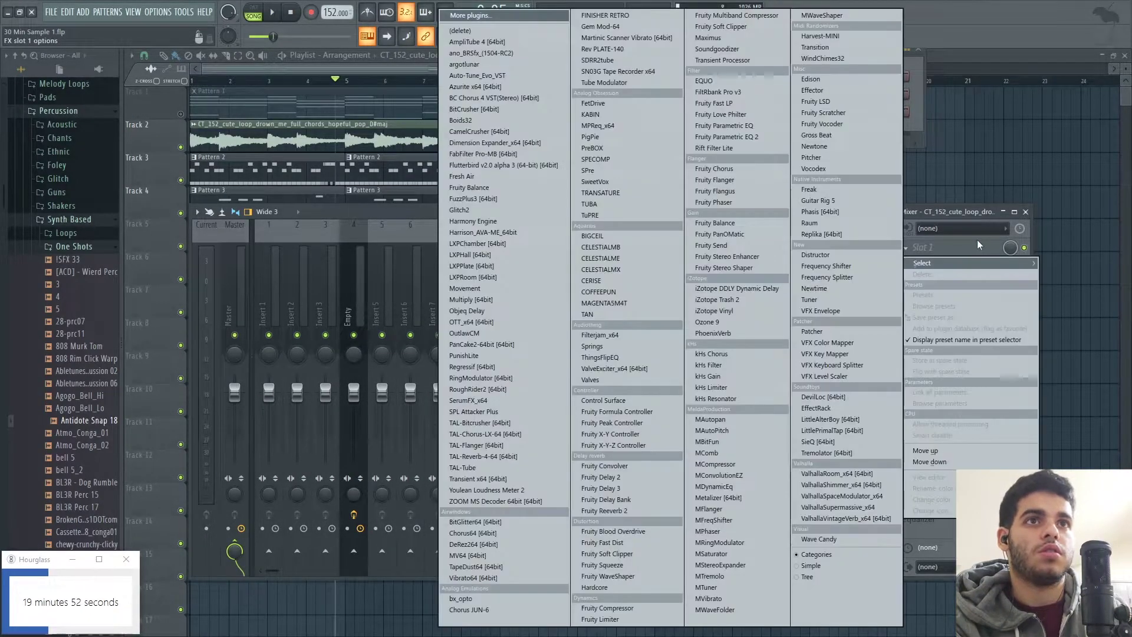
pyautogui.click(529, 83)
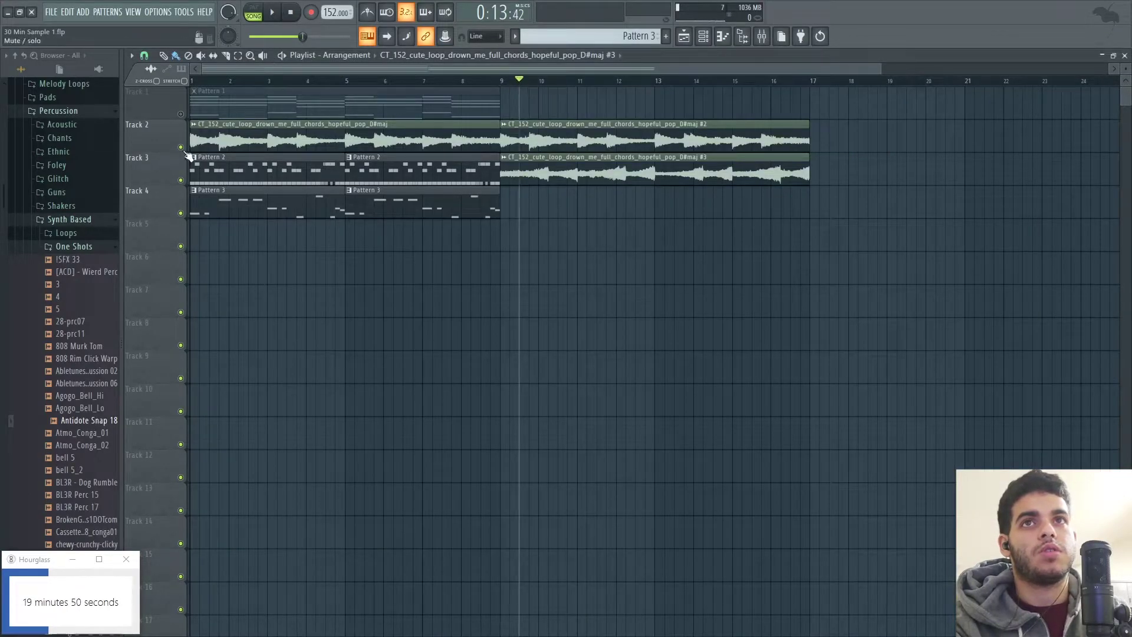
pyautogui.rightClick(181, 148)
pyautogui.click(762, 37)
pyautogui.click(946, 249)
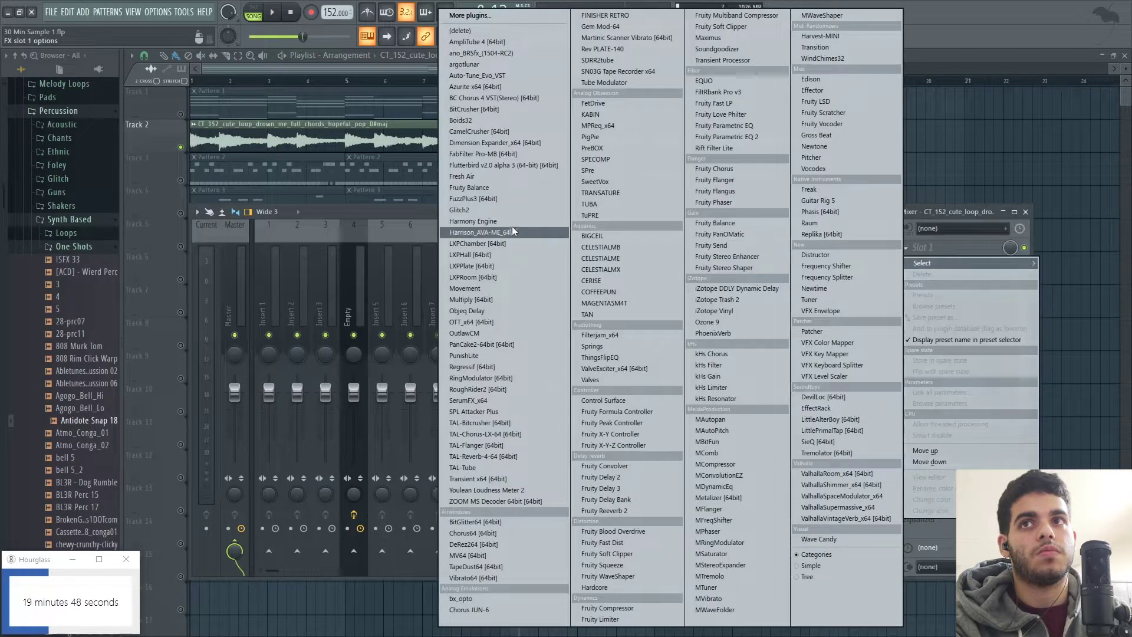
pyautogui.click(502, 110)
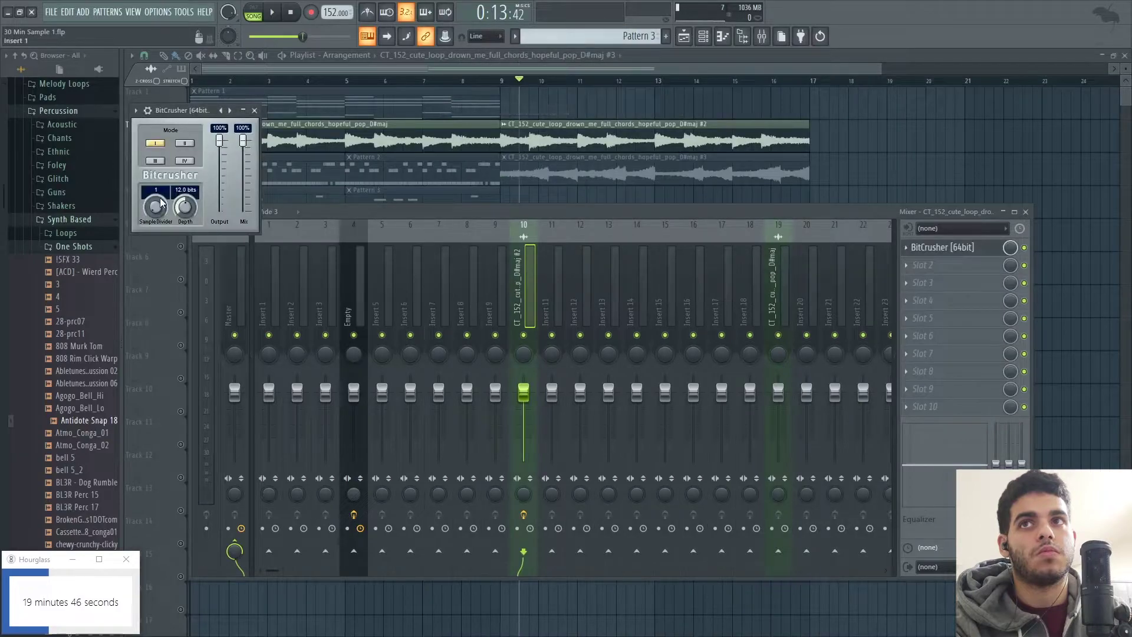
# Set BitCrusher to mode III with a sample divider of 6 and a depth of about 8.6 bits during playback.
pyautogui.click(155, 161)
pyautogui.press('space')
pyautogui.moveTo(176, 110); pyautogui.dragTo(184, 112)
pyautogui.moveTo(194, 207); pyautogui.dragTo(167, 210)
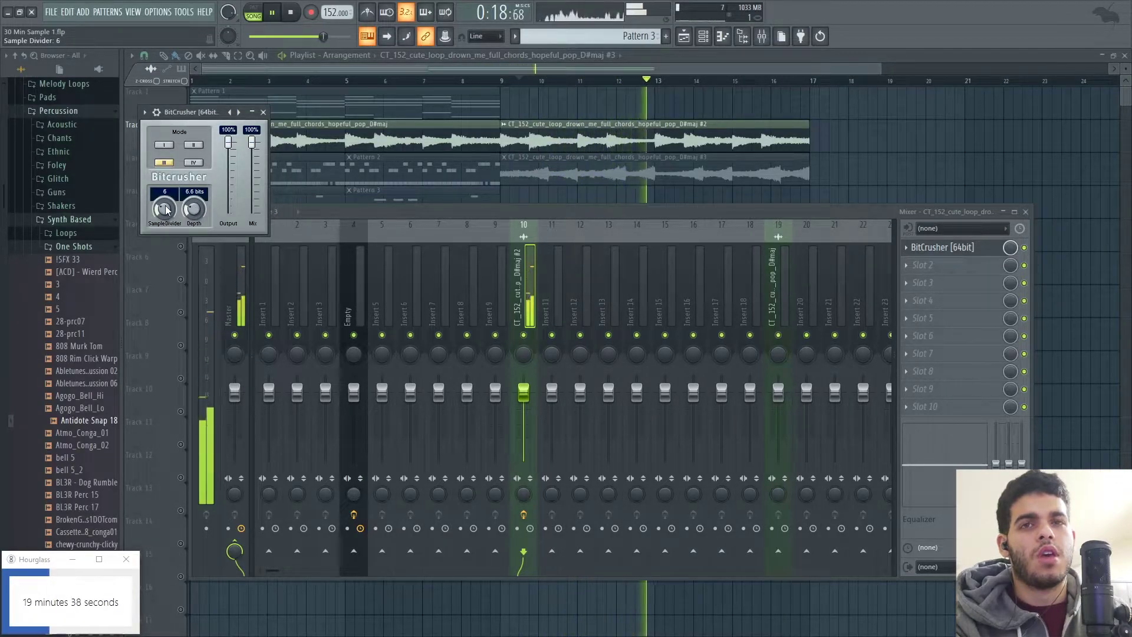
pyautogui.click(352, 126)
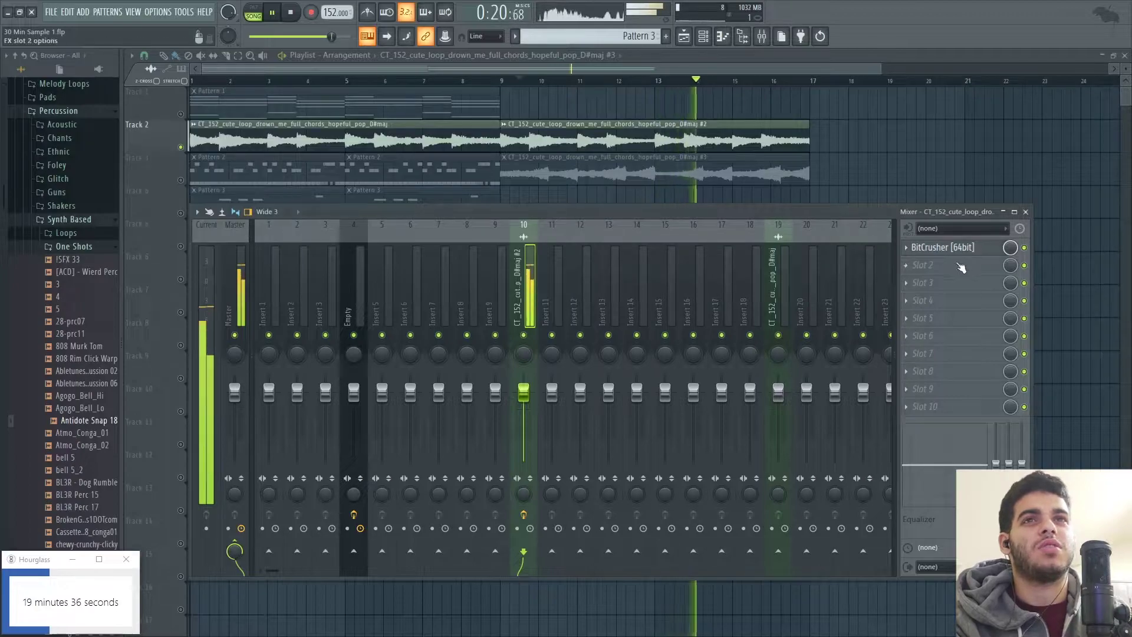
# Load SDRR2tube in the second slot and set its drive to about 6.44 and harmonic balance to about 0.41.
pyautogui.click(950, 265)
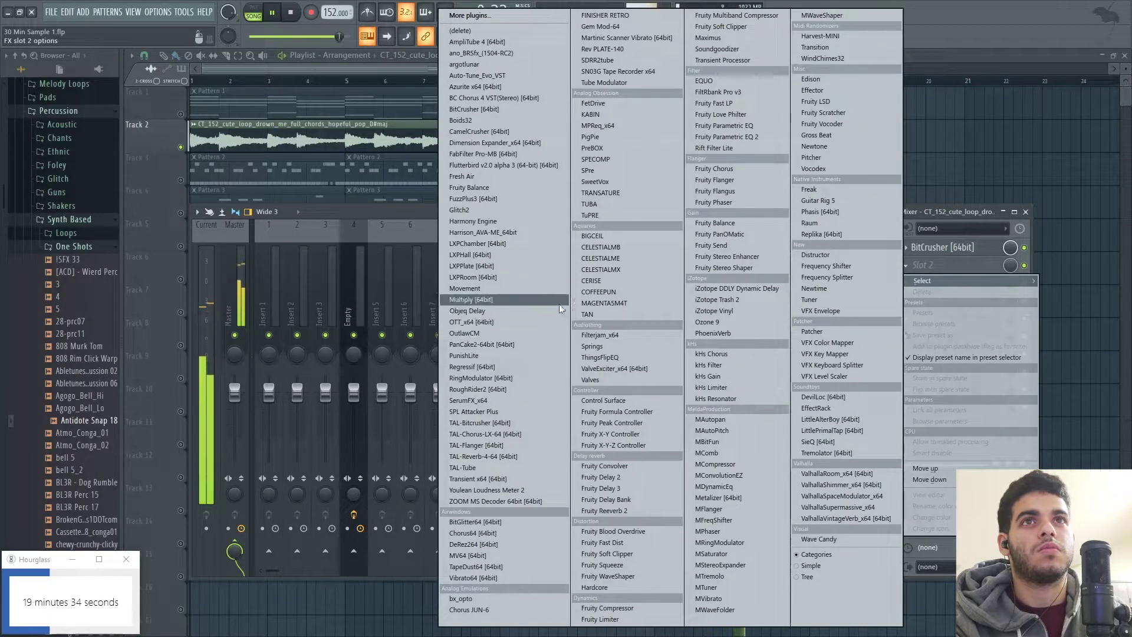
pyautogui.click(623, 60)
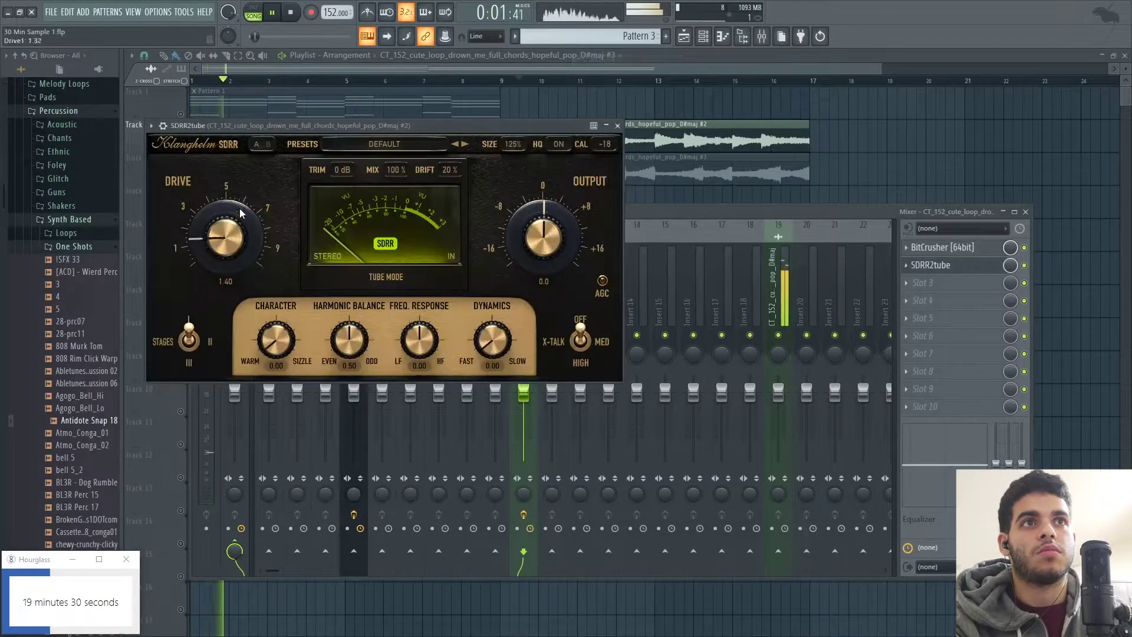
pyautogui.click(540, 81)
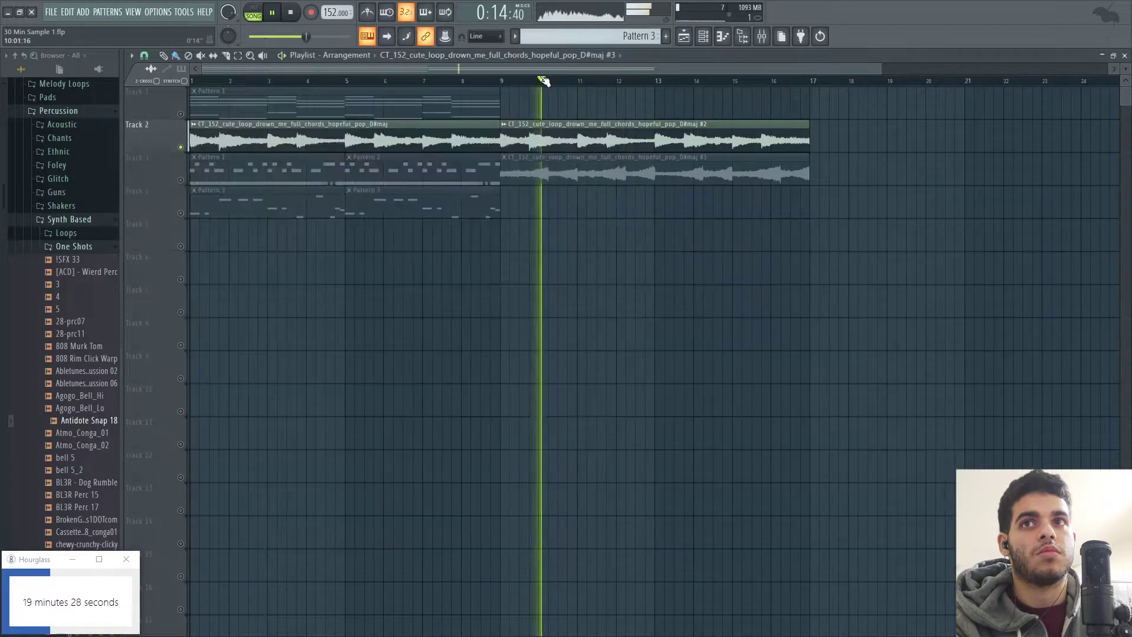
pyautogui.click(762, 37)
pyautogui.click(937, 266)
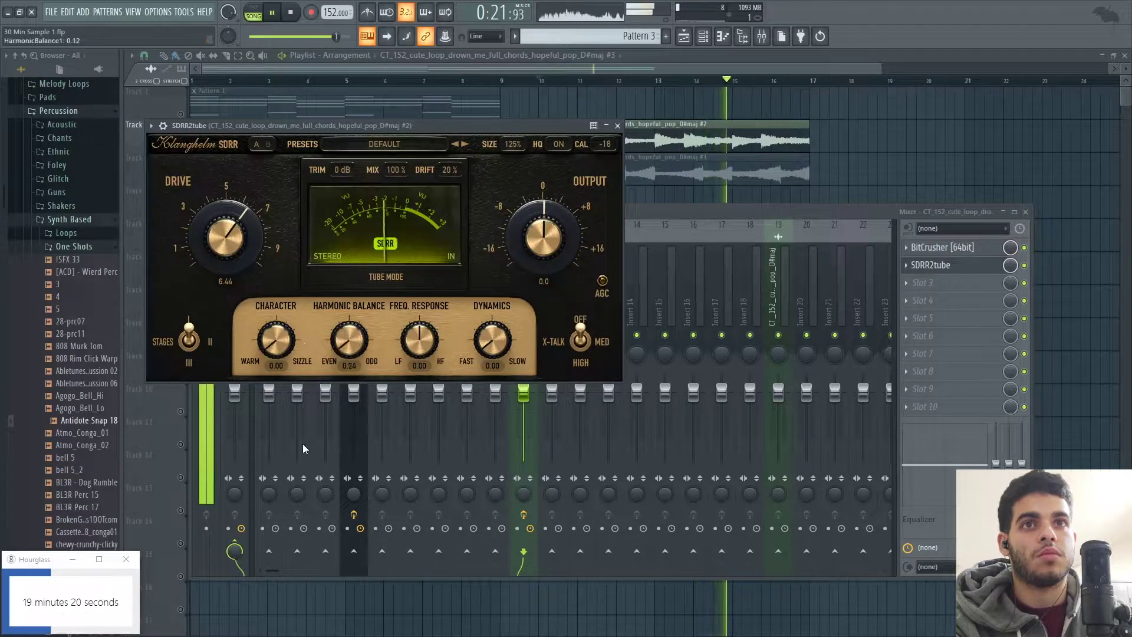
pyautogui.moveTo(357, 346); pyautogui.dragTo(355, 349)
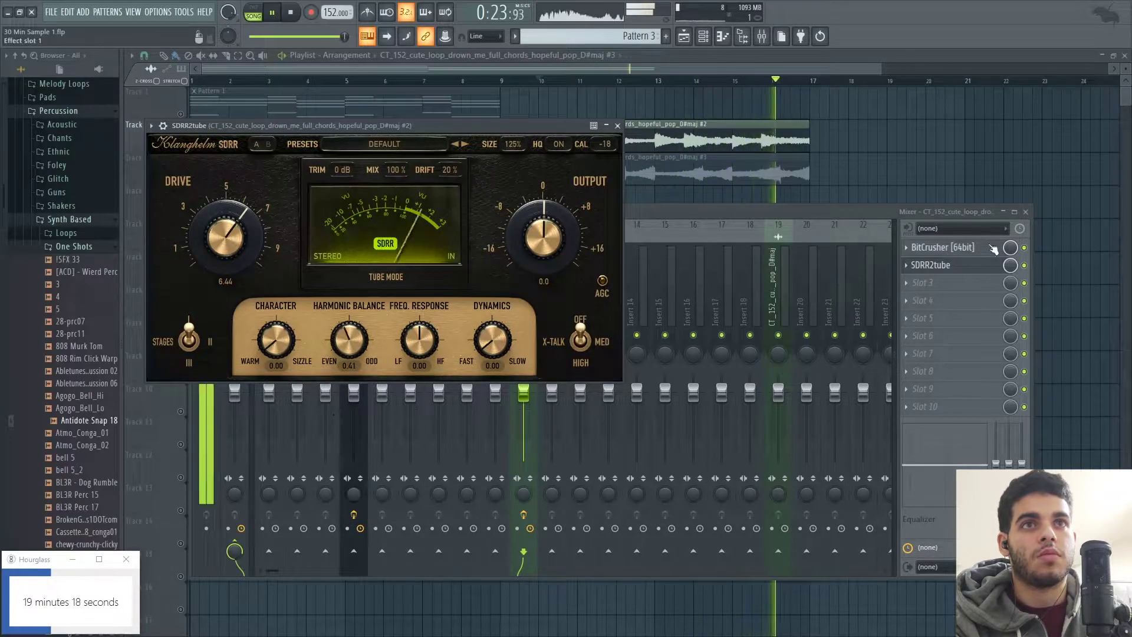
# Move SDRR2tube above BitCrusher in the effect chain and reduce its drive to about 3.84.
pyautogui.click(970, 266)
pyautogui.scroll(1, 970, 266)
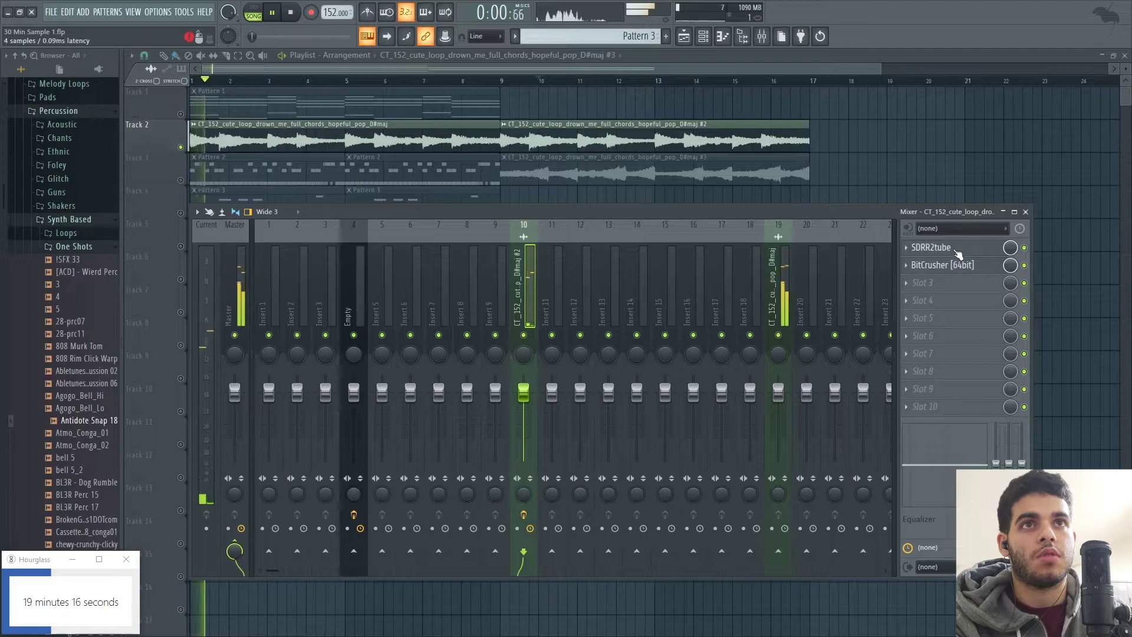
pyautogui.click(938, 248)
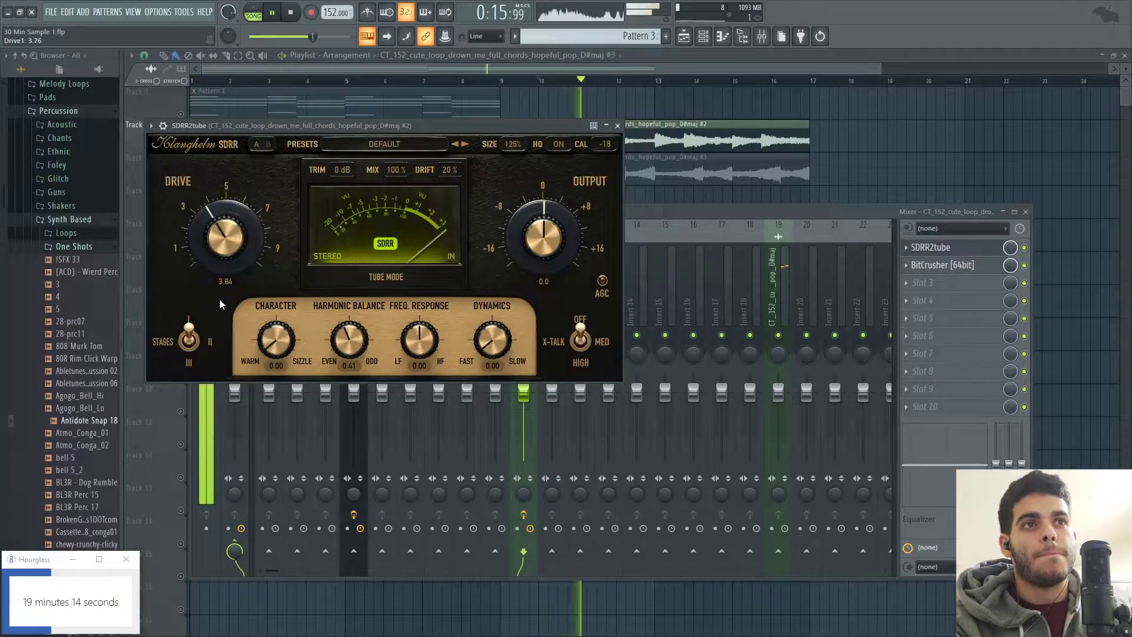
pyautogui.click(937, 248)
# Load the Raum reverb in the third effect slot with its mix at about 20.5%.
pyautogui.click(942, 285)
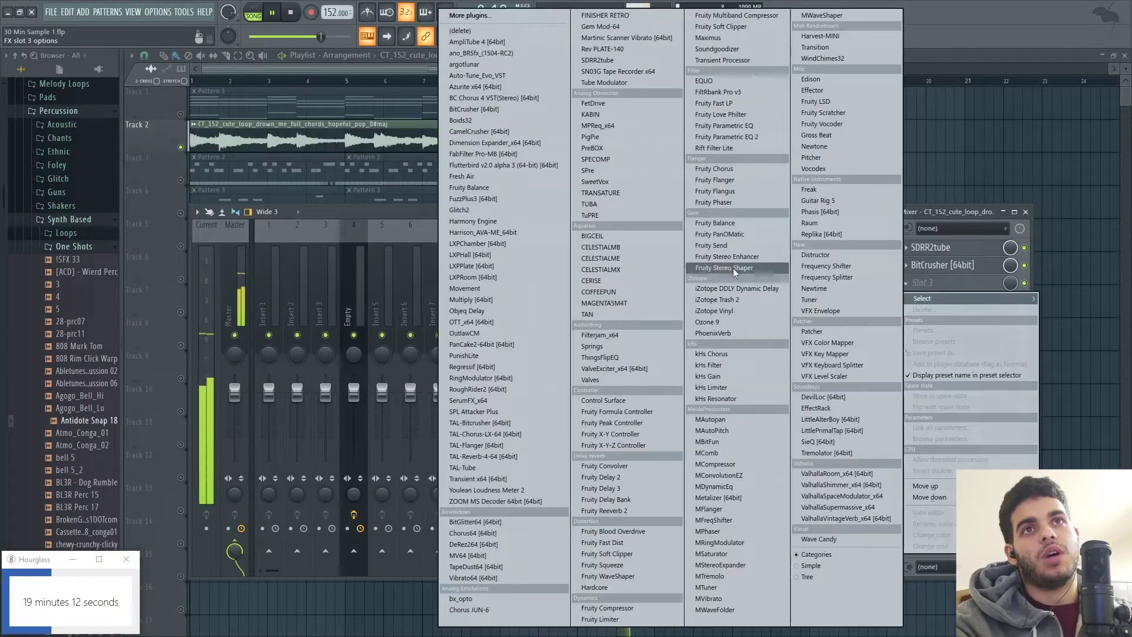
pyautogui.click(950, 221)
pyautogui.press('space')
pyautogui.click(922, 284)
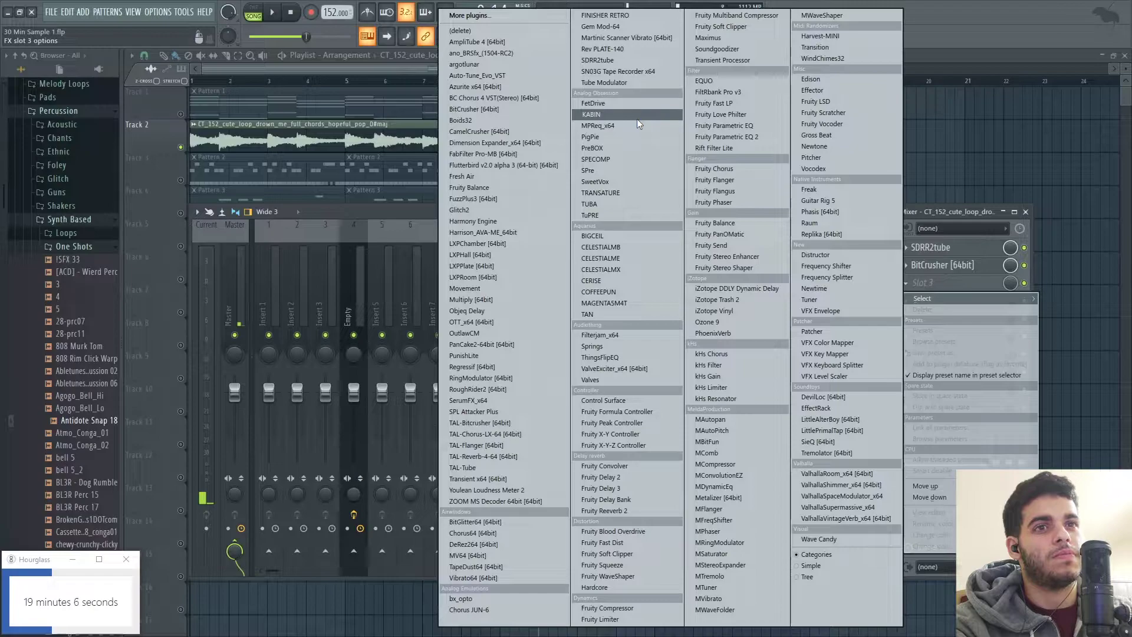
pyautogui.click(852, 223)
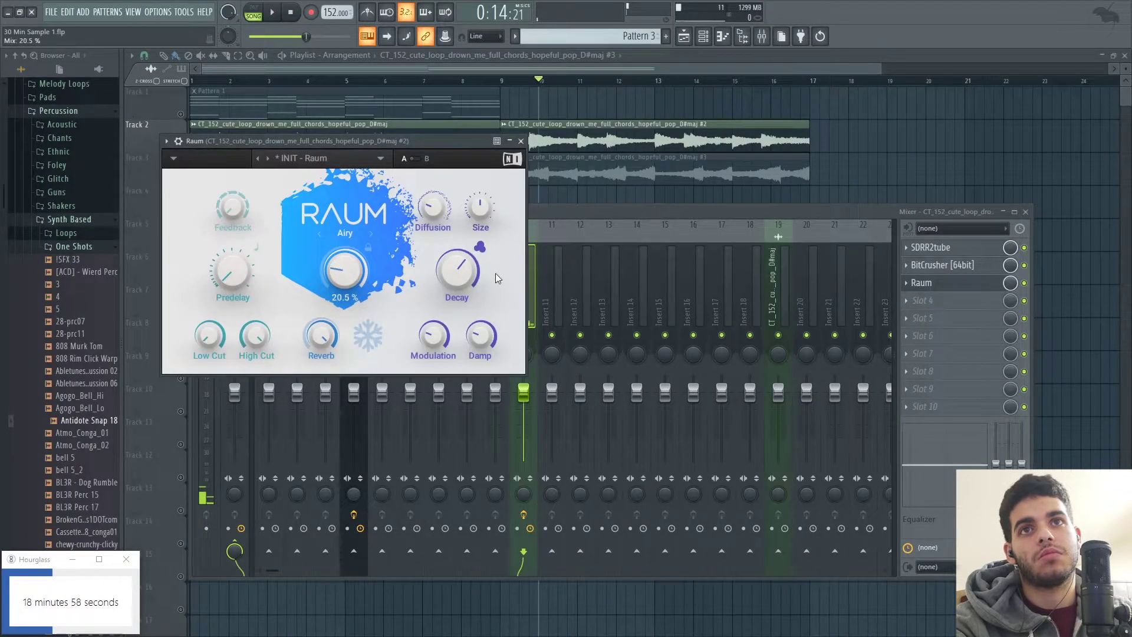
# Raise Raum's mix to 55.5%, set the predelay to about 6 ms, and shorten the decay.
pyautogui.press('space')
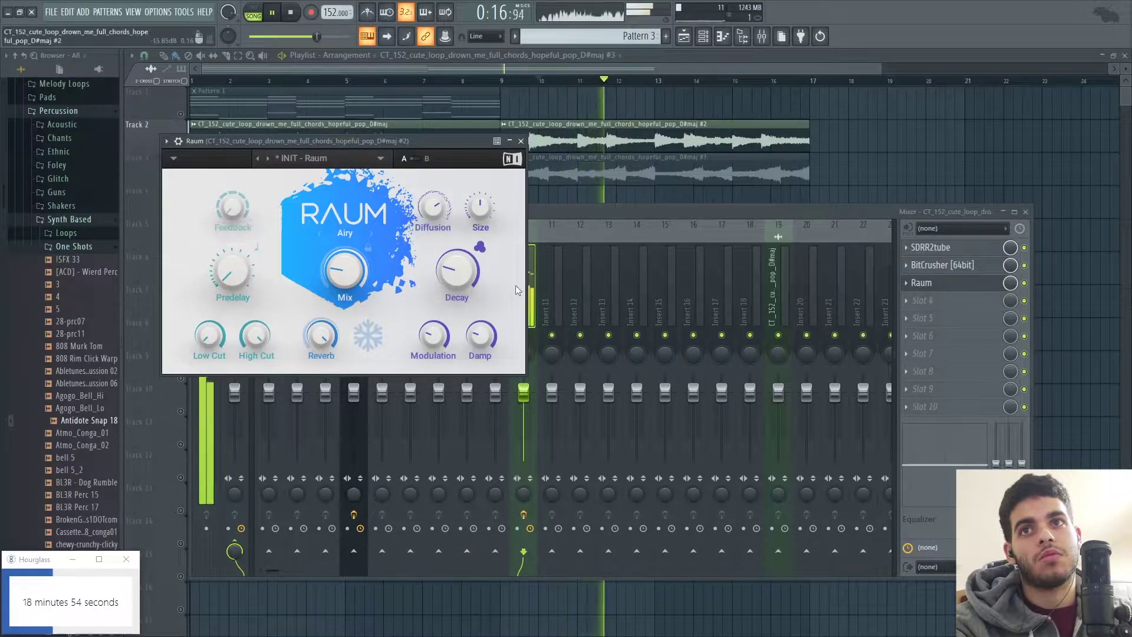
pyautogui.moveTo(353, 286); pyautogui.dragTo(354, 276)
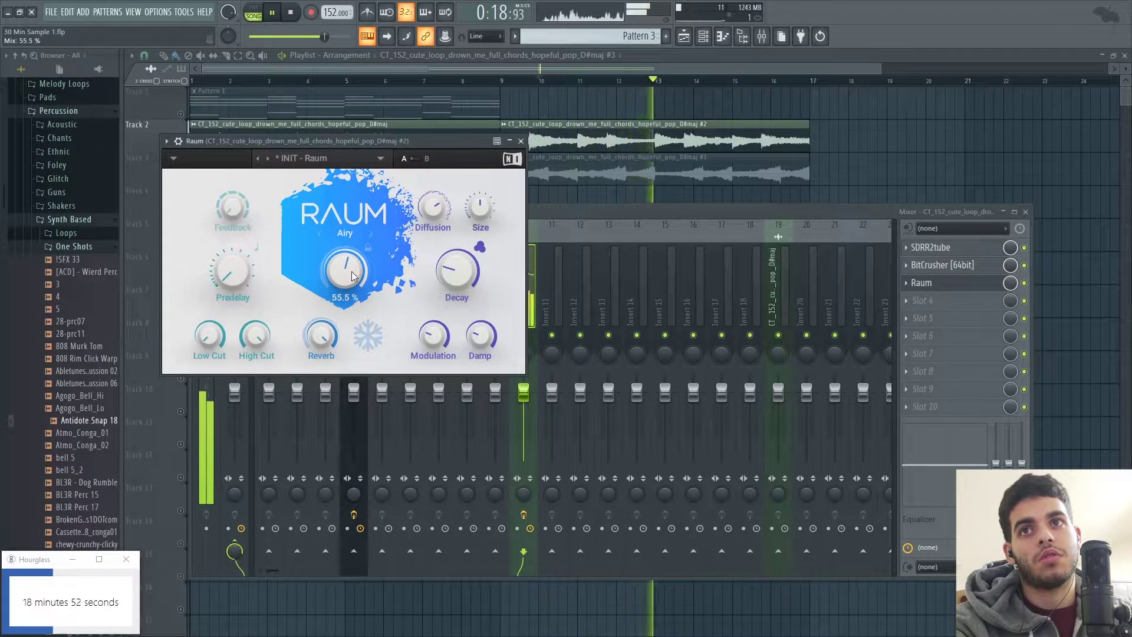
pyautogui.moveTo(232, 273); pyautogui.dragTo(232, 265)
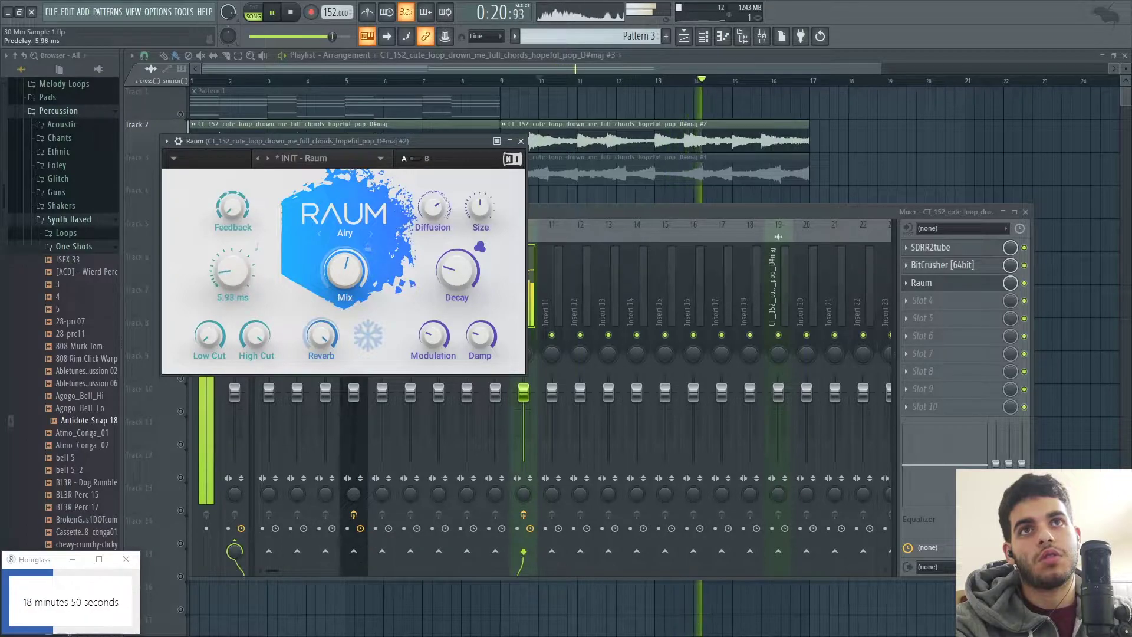
pyautogui.click(533, 81)
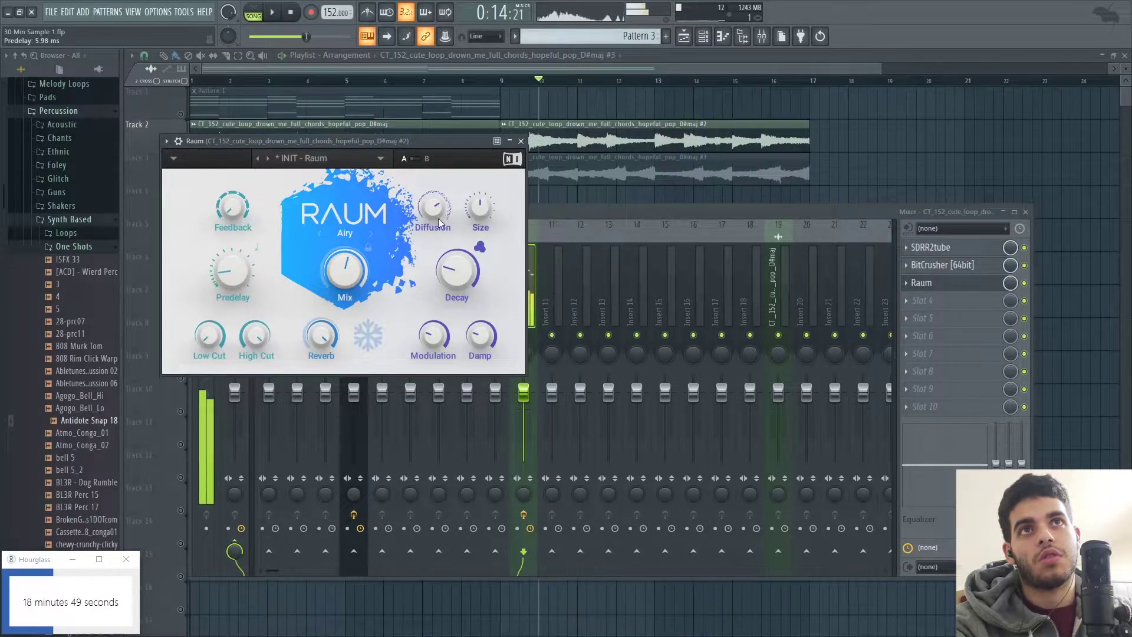
pyautogui.press('space')
pyautogui.click(520, 141)
# Audition the processed chord loop copy from several positions between bars 9 and 16.
pyautogui.click(505, 82)
pyautogui.press('space')
pyautogui.click(567, 81)
pyautogui.click(648, 81)
pyautogui.click(734, 81)
pyautogui.click(771, 80)
pyautogui.press('space')
pyautogui.press('space')
# Add Fruity parametric EQ 2 after Raum and turn band 2 into a steep high-pass filter with a slightly lowered cutoff.
pyautogui.press('F9')
pyautogui.click(947, 304)
pyautogui.click(737, 128)
pyautogui.rightClick(264, 256)
pyautogui.moveTo(282, 287)
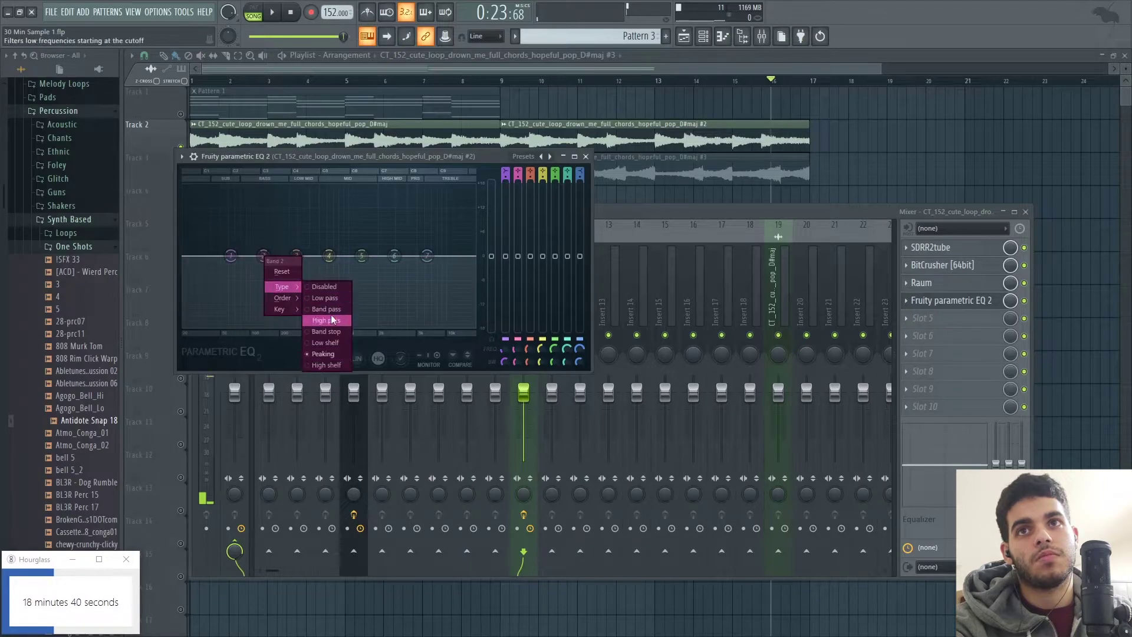
pyautogui.click(331, 320)
pyautogui.rightClick(264, 256)
pyautogui.click(321, 299)
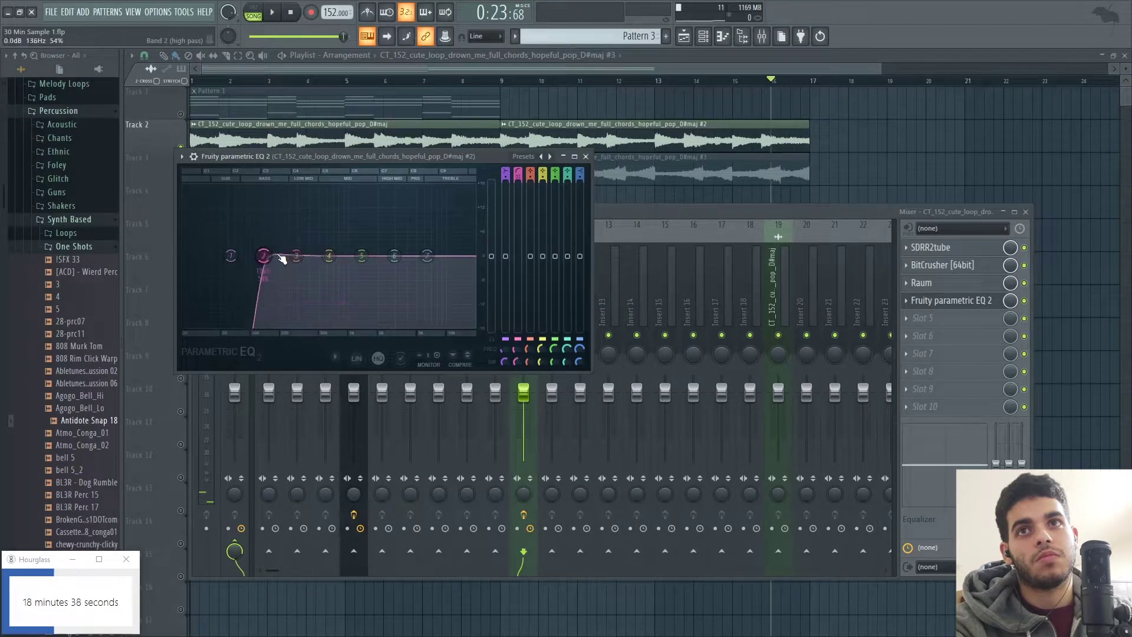
pyautogui.moveTo(263, 256); pyautogui.dragTo(254, 256)
# Move Fruity parametric EQ 2 above Raum in the effect chain, audition the result, and close the mixer and EQ.
pyautogui.moveTo(952, 301)
pyautogui.mouseDown()
pyautogui.moveTo(959, 247)
pyautogui.moveTo(958, 287)
pyautogui.mouseUp()
pyautogui.press('space')
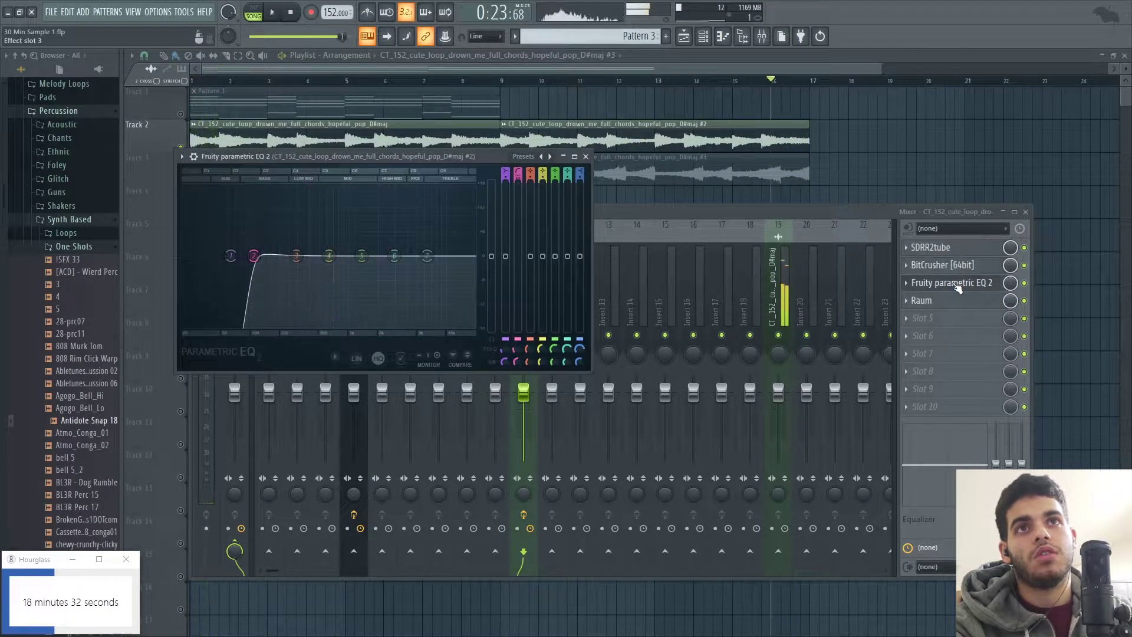
pyautogui.press('space')
pyautogui.press('space')
pyautogui.press('space')
pyautogui.press('space')
pyautogui.click(1027, 211)
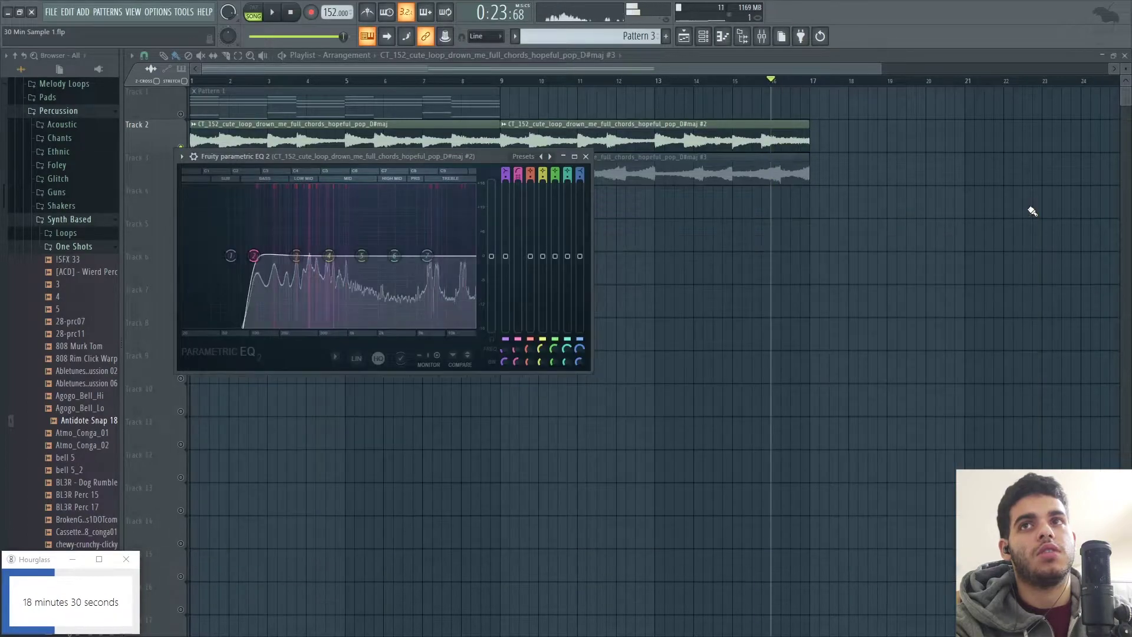
pyautogui.click(585, 156)
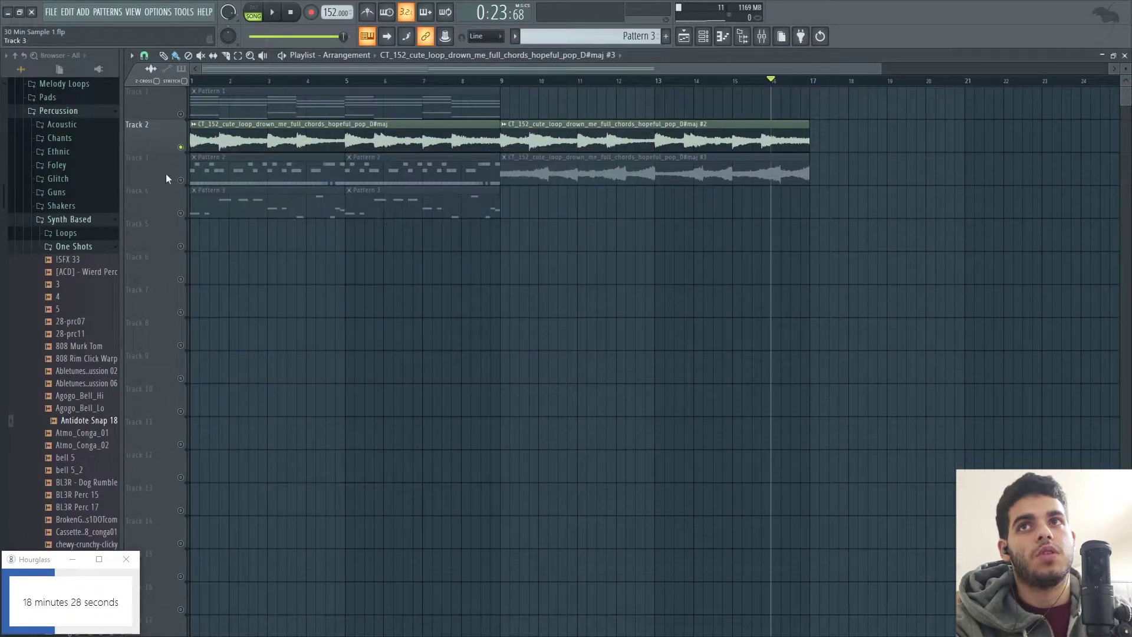
# Unmute Tracks 3 and 4 and move the Pattern 2 and Pattern 3 clips to Tracks 4 and 5 from bar 9.
pyautogui.click(181, 180)
pyautogui.click(181, 213)
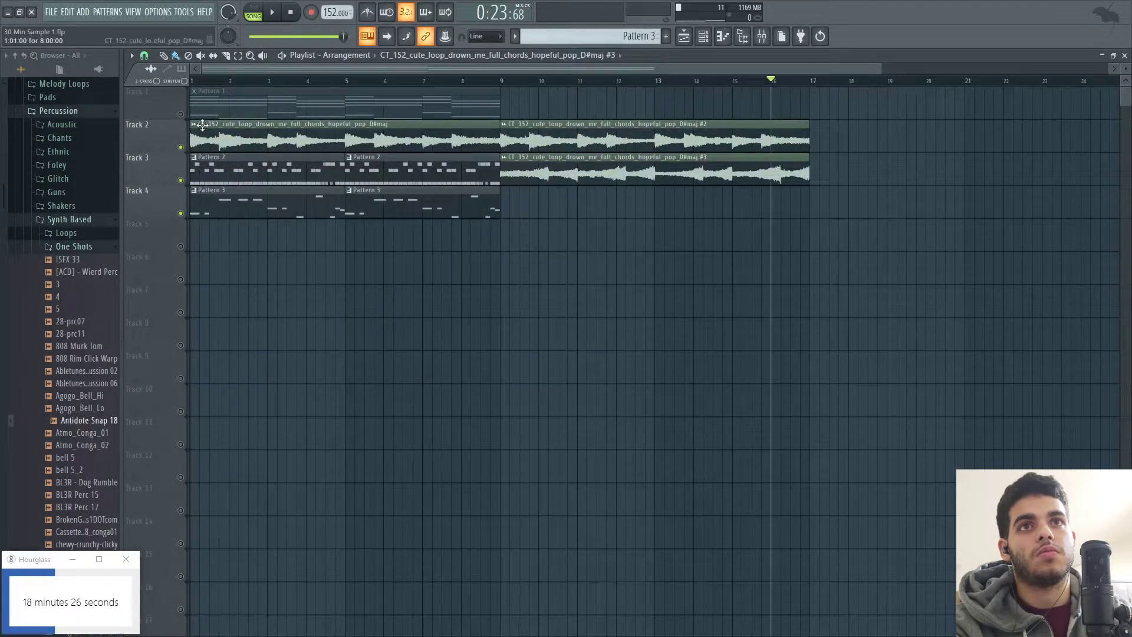
pyautogui.moveTo(212, 165); pyautogui.dragTo(354, 224)
pyautogui.moveTo(302, 160); pyautogui.dragTo(613, 193)
# Move the two chord loop copies from bar 9 down to Tracks 8 and 9 and mute both clips.
pyautogui.moveTo(619, 113); pyautogui.dragTo(689, 308)
pyautogui.rightClick(182, 213)
pyautogui.moveTo(559, 337); pyautogui.dragTo(716, 260)
pyautogui.hotkey('alt', 'm')
pyautogui.rightClick(625, 333)
pyautogui.moveTo(600, 272); pyautogui.dragTo(612, 299)
pyautogui.moveTo(612, 299); pyautogui.dragTo(614, 361)
pyautogui.keyDown('ctrl'); pyautogui.click(625, 303); pyautogui.keyUp('ctrl')
# Set bars 9 to 17 as the playback loop region and audition the section.
pyautogui.scroll(3, 626, 293)
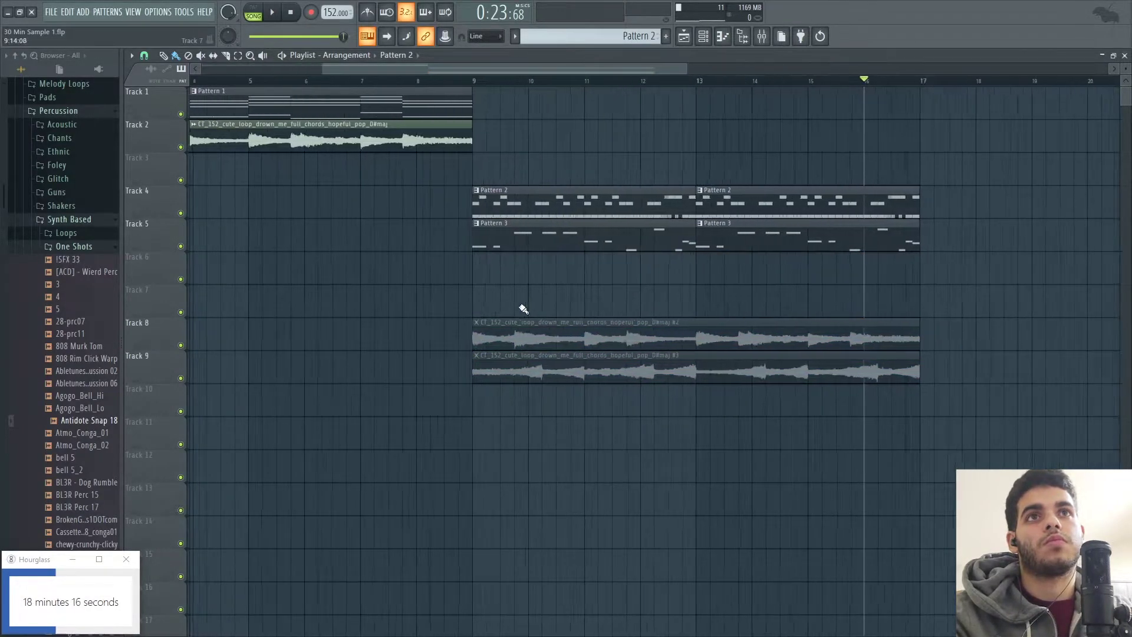
pyautogui.scroll(2, 524, 307)
pyautogui.press('space')
pyautogui.moveTo(596, 73); pyautogui.dragTo(766, 77)
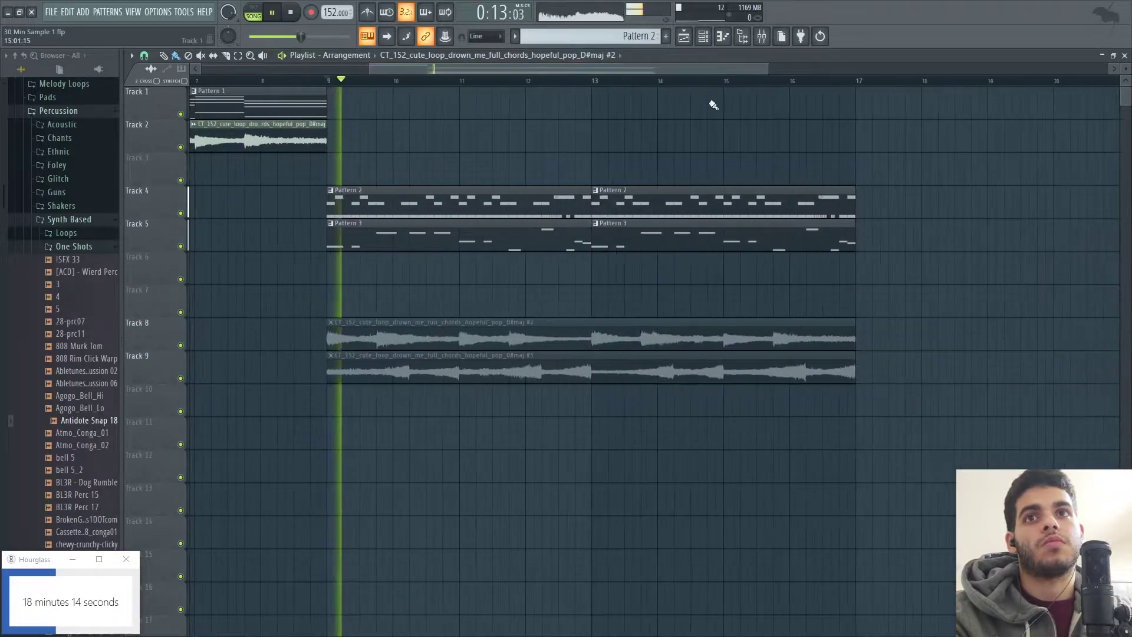
pyautogui.moveTo(332, 82); pyautogui.dragTo(858, 126)
pyautogui.press('space')
# Place chord loop #2 on Track 6 from bar 9, and slice its opening and the Track 9 loop into short pieces.
pyautogui.click(332, 298)
pyautogui.rightClick(370, 288)
pyautogui.click(338, 268)
pyautogui.moveTo(343, 273); pyautogui.dragTo(334, 272)
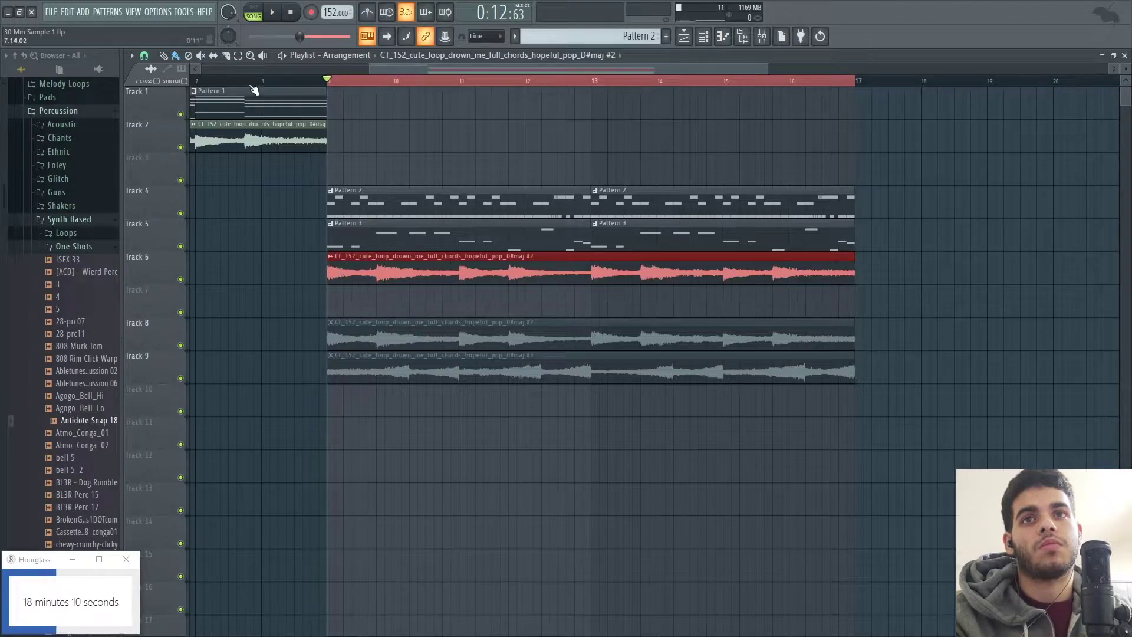
pyautogui.click(371, 276)
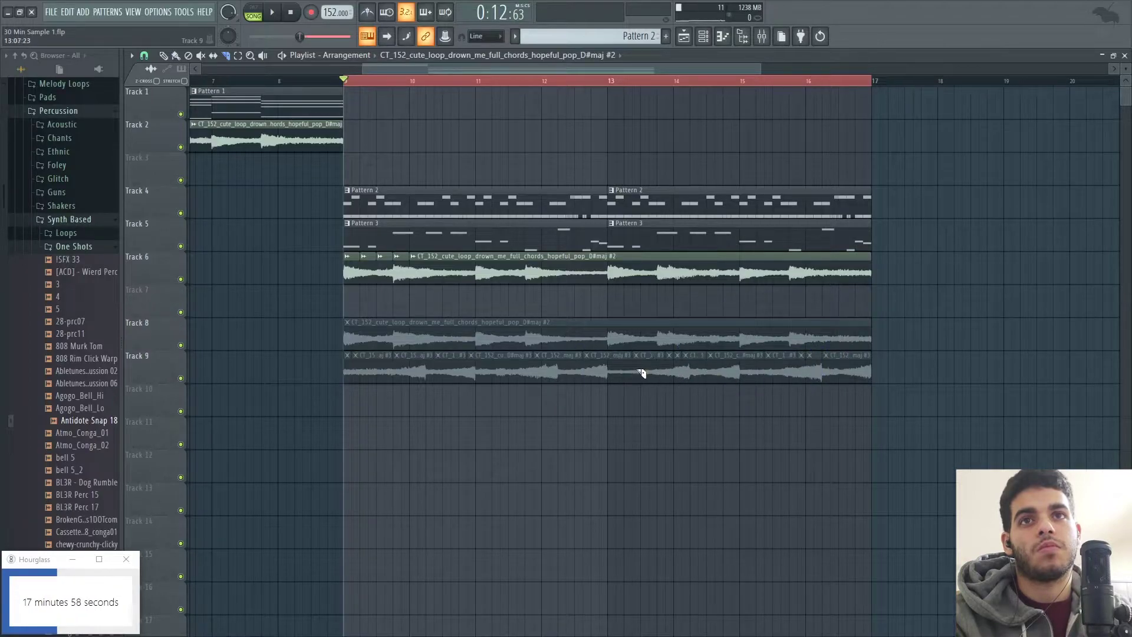
# Delete the unwanted loop slices on Track 6, and move the remaining short slice to start at bar 9.
pyautogui.rightClick(402, 275)
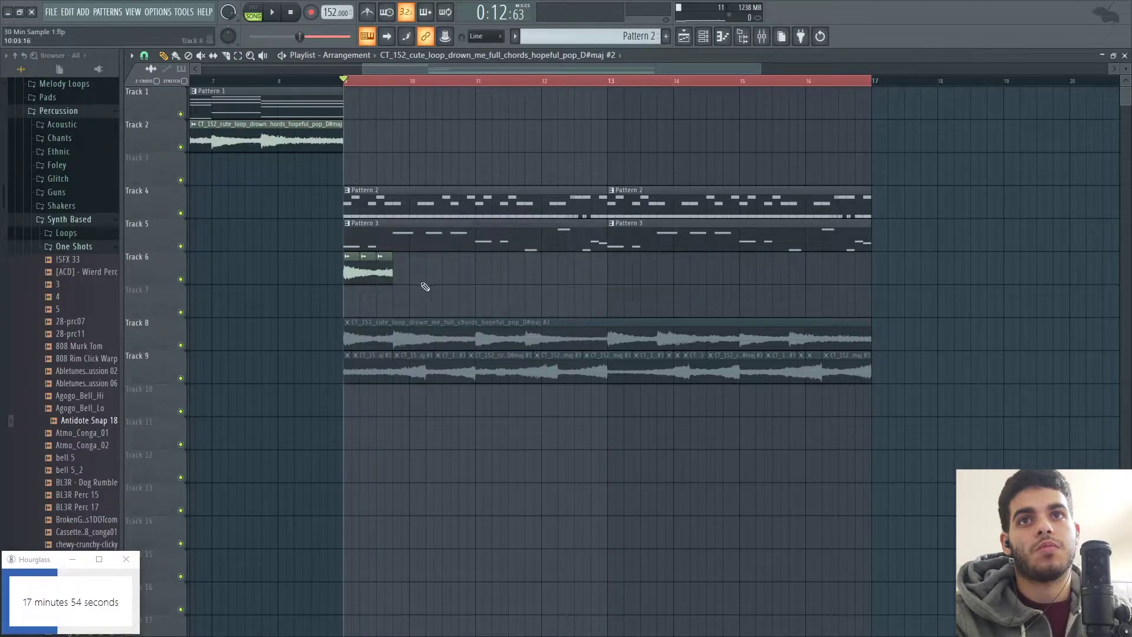
pyautogui.hotkey('ctrl', 'z')
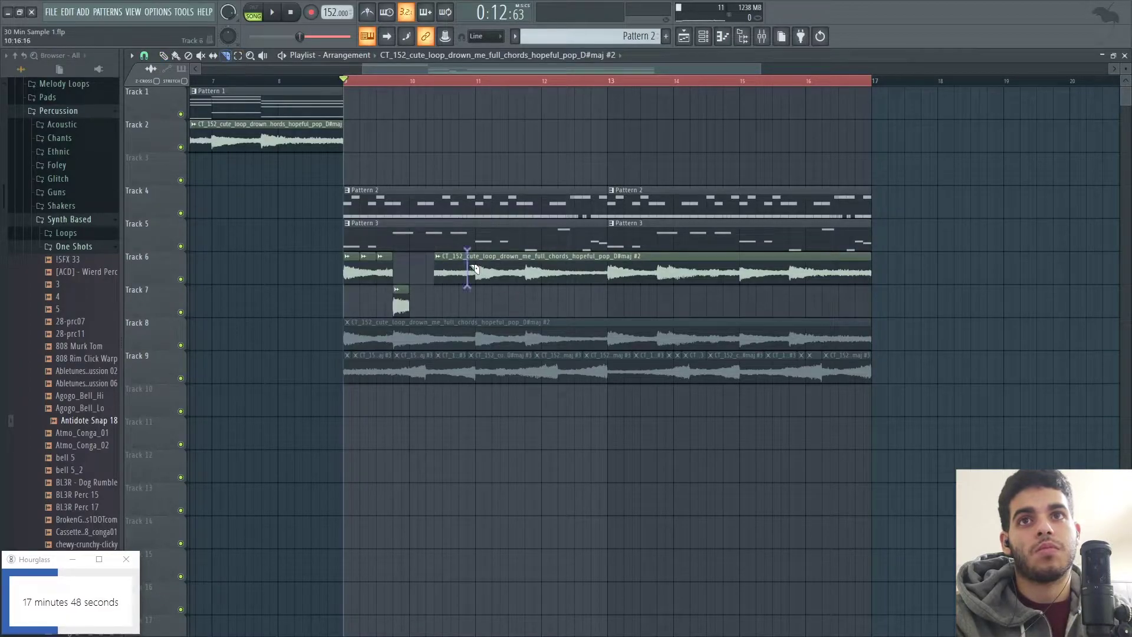
pyautogui.click(163, 55)
pyautogui.rightClick(495, 271)
pyautogui.rightClick(354, 274)
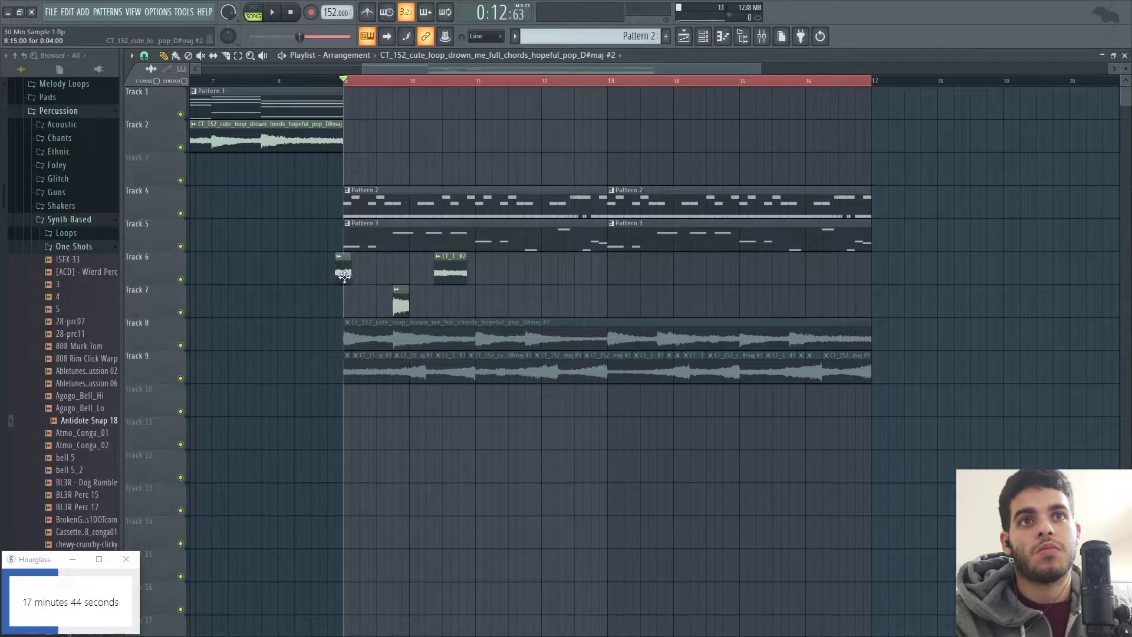
pyautogui.moveTo(343, 275); pyautogui.dragTo(352, 275)
# Place a second short loop #2 slice directly after the first on Track 6 and audition it.
pyautogui.press('space')
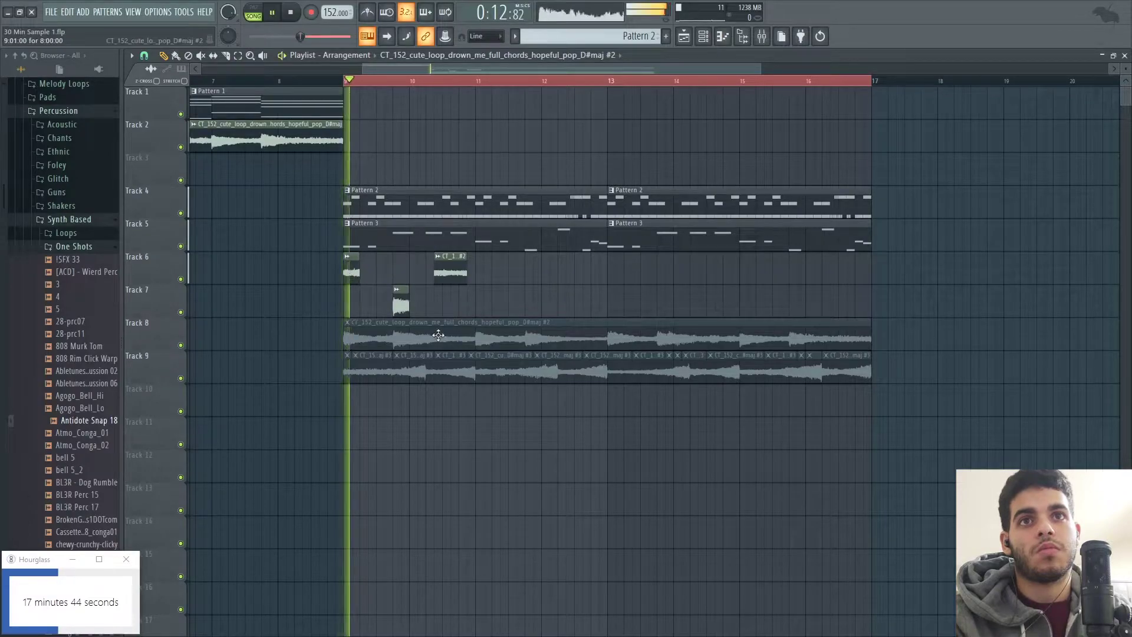
pyautogui.press('space')
pyautogui.click(367, 267)
pyautogui.press('space')
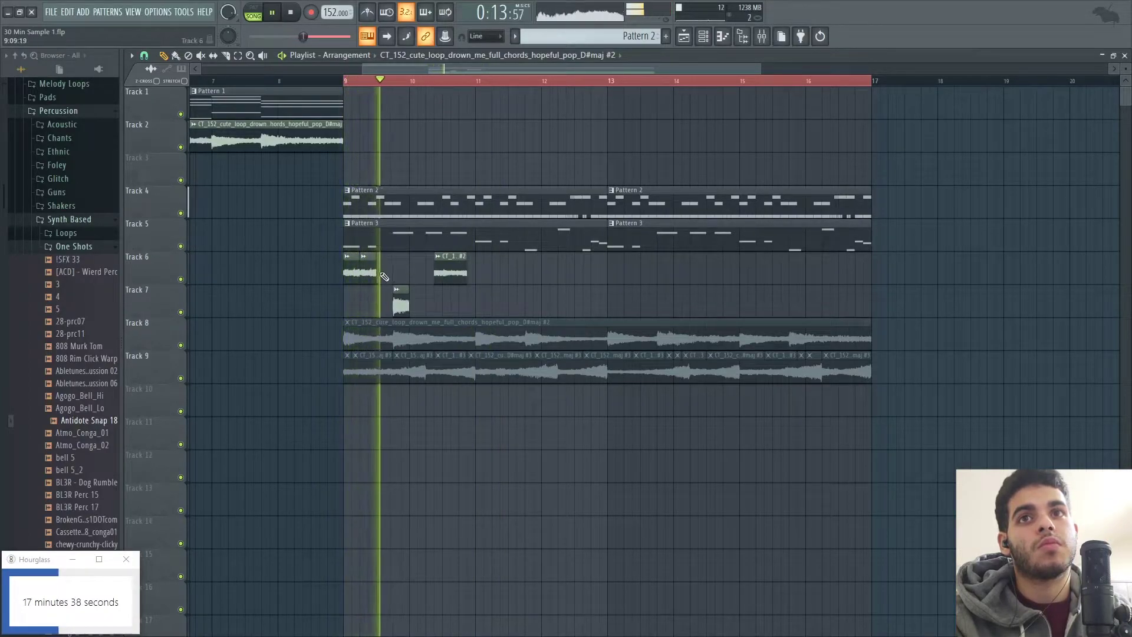
pyautogui.press('space')
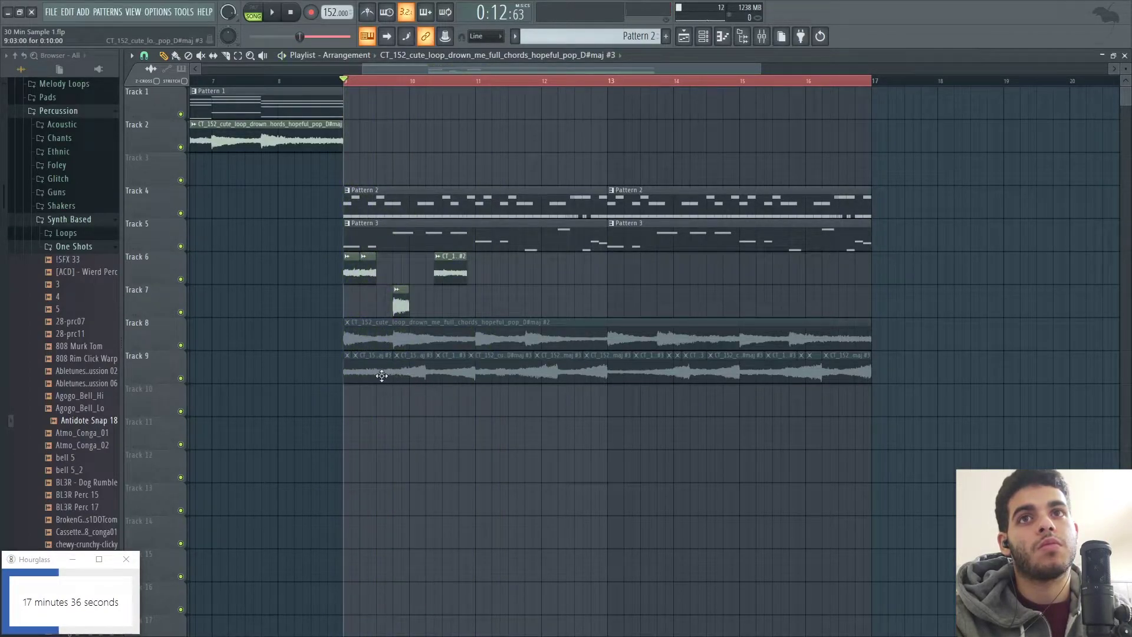
# Add a slice of reversed loop #3 as the third piece on Track 6 and audition it.
pyautogui.click(388, 272)
pyautogui.press('space')
pyautogui.moveTo(396, 274)
pyautogui.mouseDown()
pyautogui.moveTo(416, 301)
pyautogui.moveTo(384, 271)
pyautogui.mouseUp()
pyautogui.press('space')
# Slip the audio in the third Track 6 slice, shorten it to two steps, and keep it at 9:09.
pyautogui.click(216, 55)
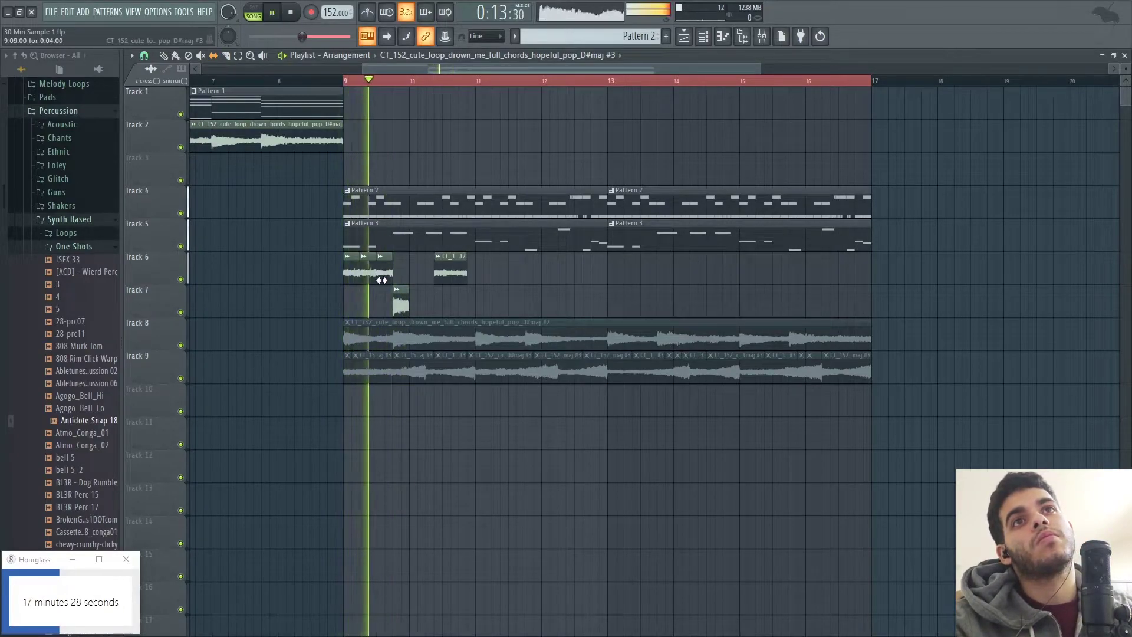
pyautogui.scroll(4, 382, 281)
pyautogui.press('space')
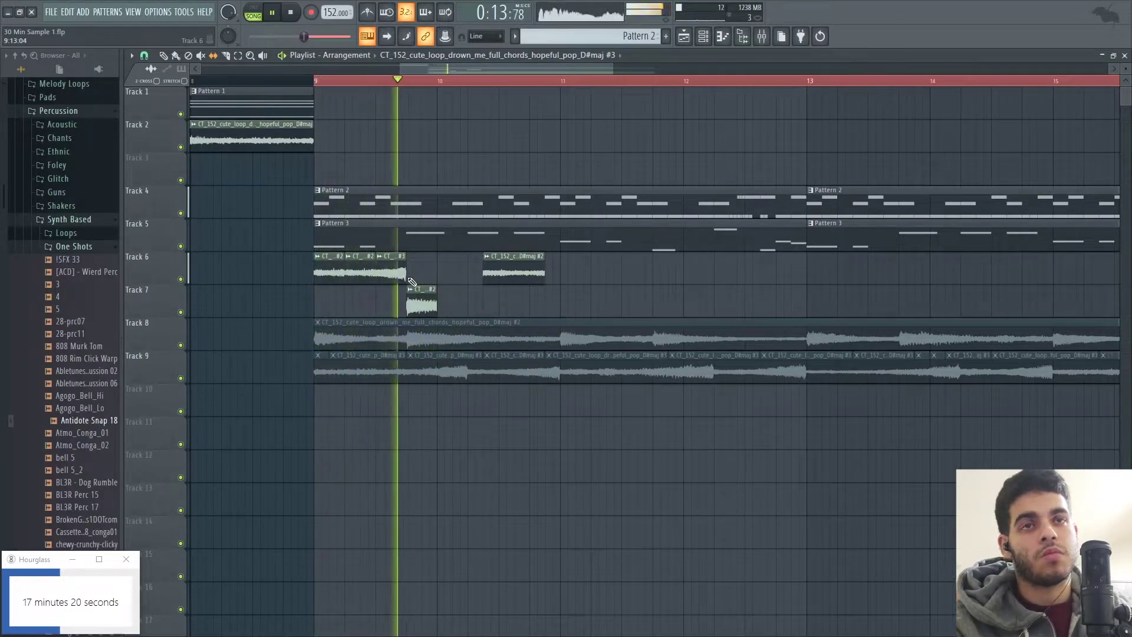
pyautogui.moveTo(388, 273)
pyautogui.mouseDown()
pyautogui.moveTo(620, 274)
pyautogui.moveTo(399, 278)
pyautogui.mouseUp()
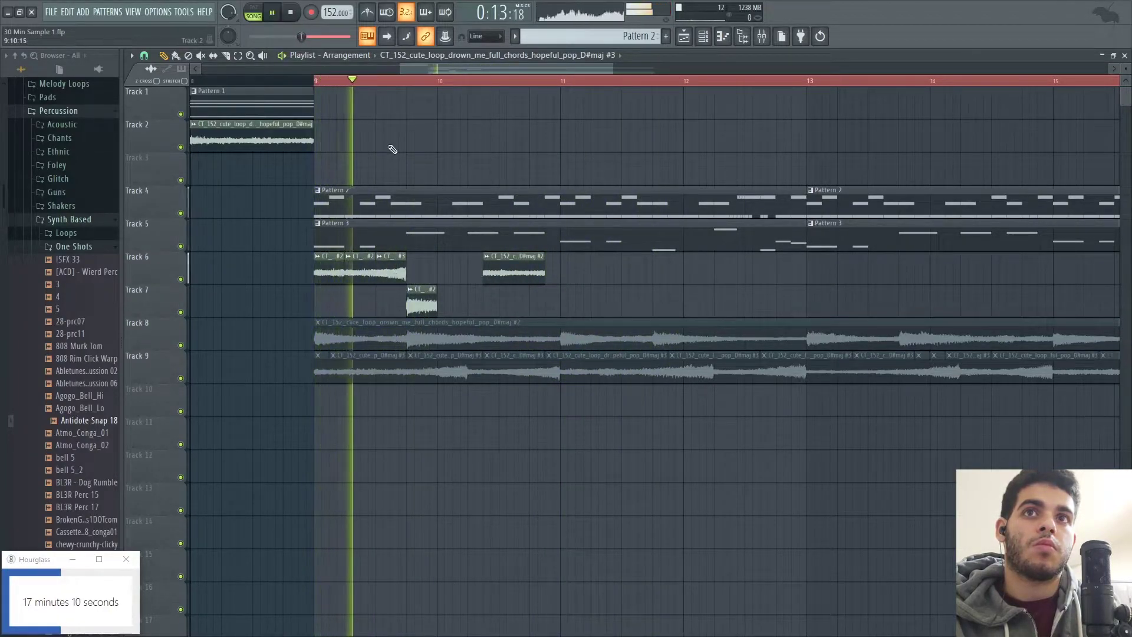
pyautogui.press('space')
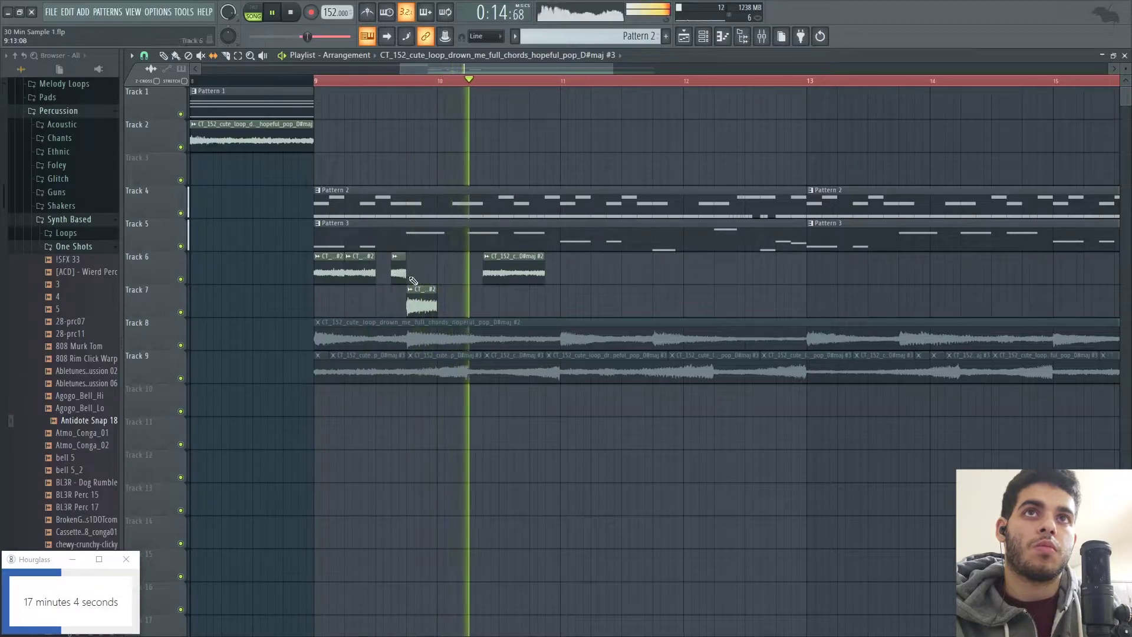
pyautogui.moveTo(399, 273); pyautogui.dragTo(384, 275)
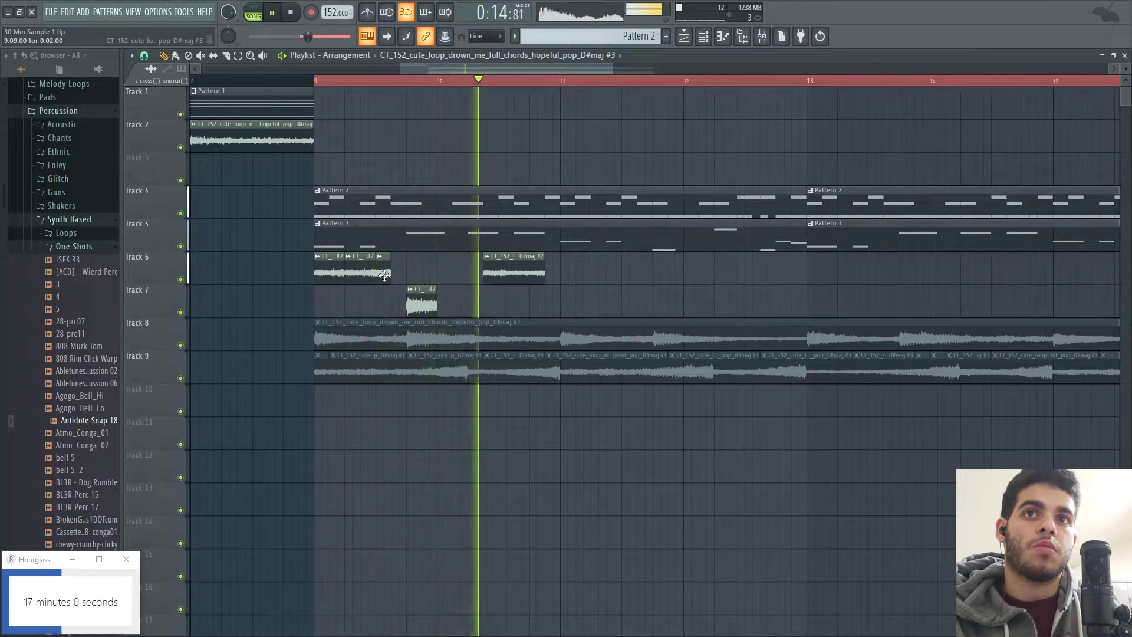
# Add a two-step loop #2 slice on Track 7 at 10:03 and audition it with the other slices.
pyautogui.click(459, 297)
pyautogui.press('space')
pyautogui.press('space')
pyautogui.moveTo(459, 297); pyautogui.dragTo(465, 302)
pyautogui.press('space')
pyautogui.press('space')
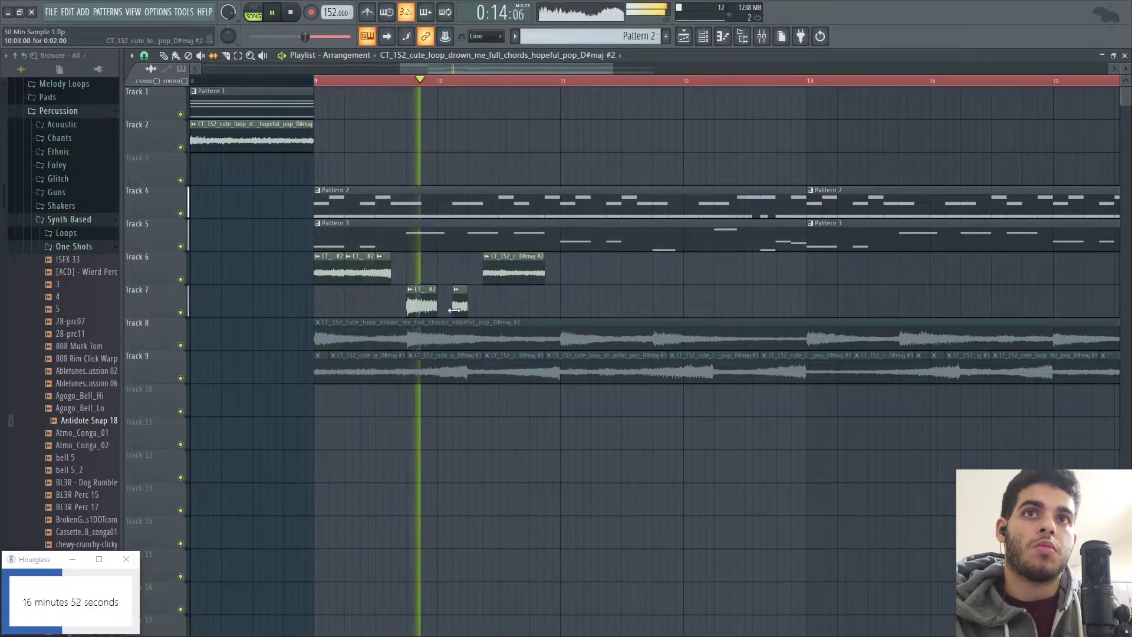
pyautogui.press('space')
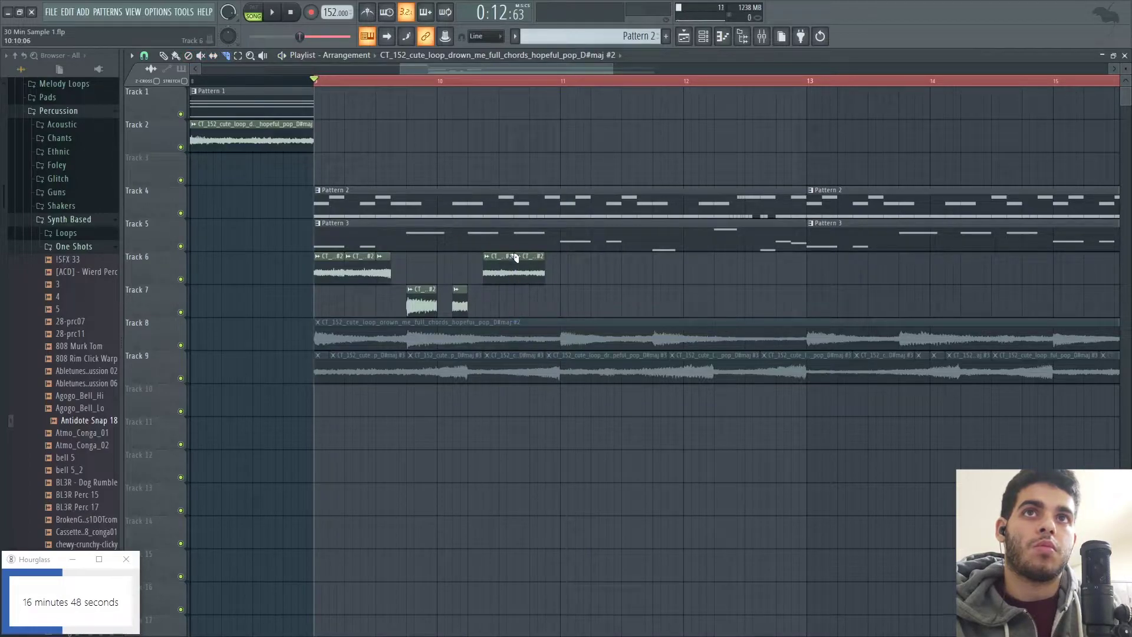
# Trim the last Track 6 slice to start at 10:09, and add a two-step loop #3 slice on Track 7 at 10:07.
pyautogui.press('space')
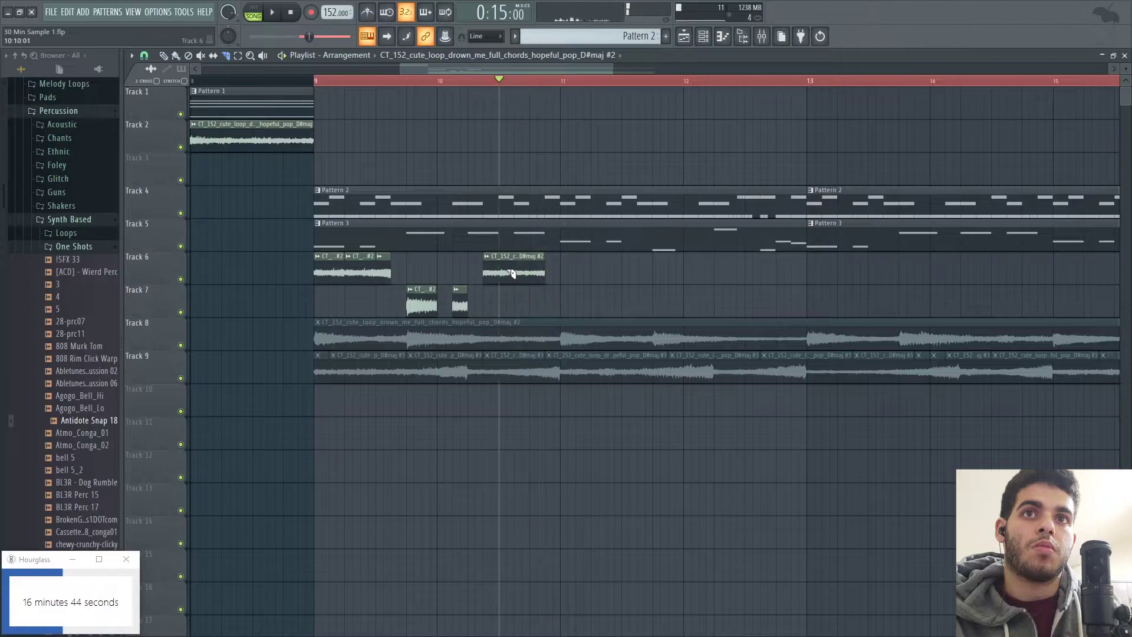
pyautogui.press('space')
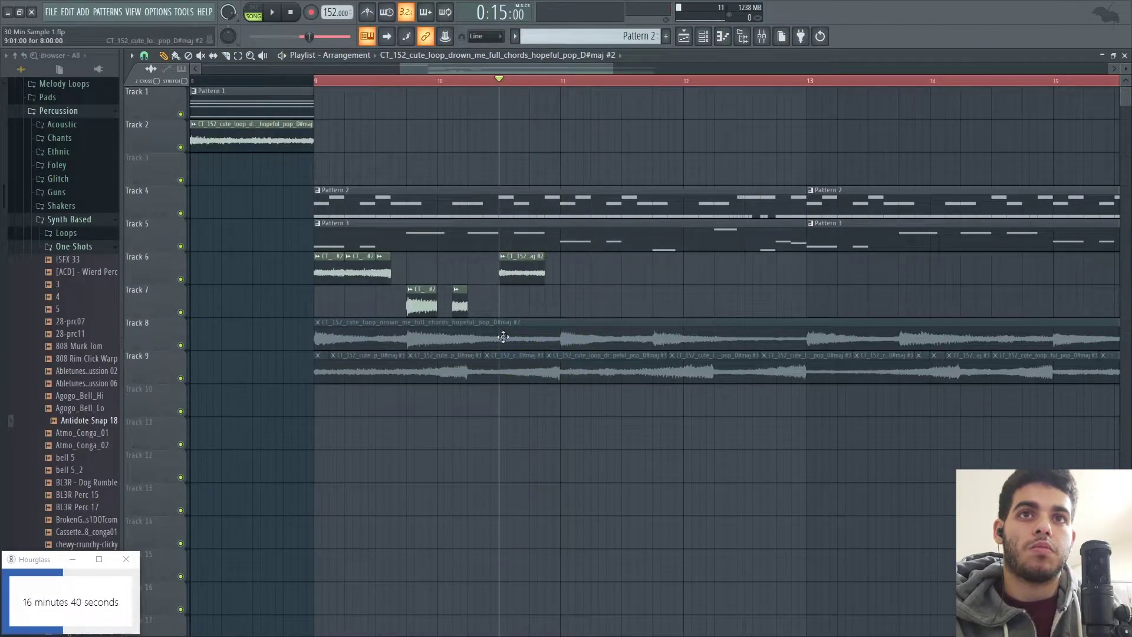
pyautogui.click(634, 371)
pyautogui.click(495, 306)
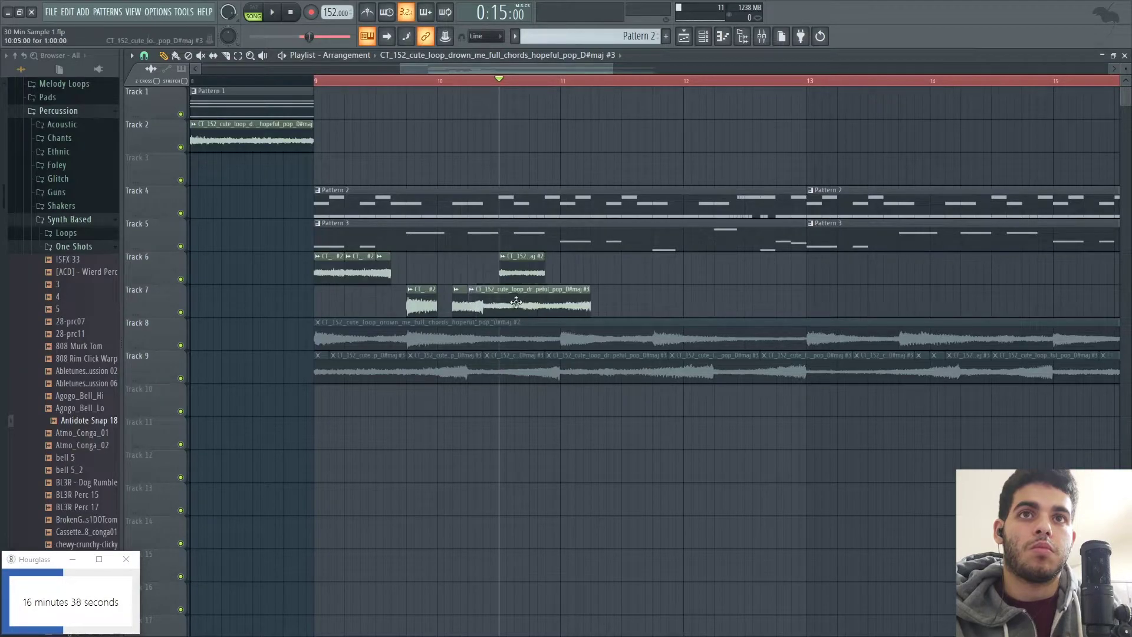
pyautogui.press('space')
pyautogui.moveTo(607, 302); pyautogui.dragTo(499, 302)
pyautogui.press('space')
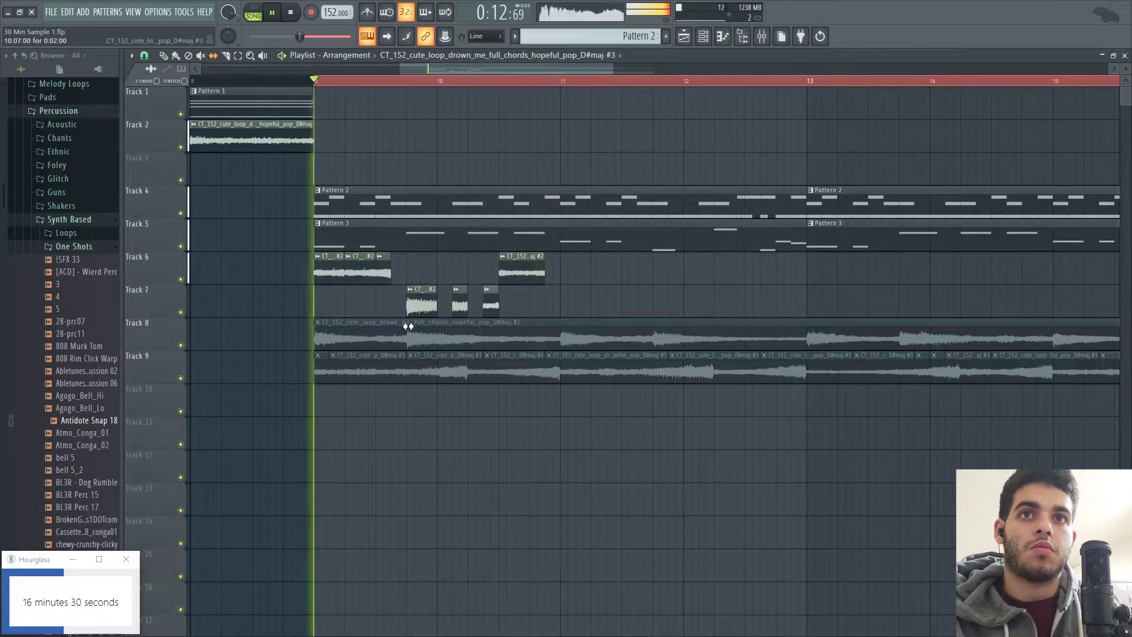
# Slip the audio inside the loop #3 slice at 10:07 on Track 7, auditioning from bar 10.
pyautogui.click(478, 80)
pyautogui.press('space')
pyautogui.press('space')
pyautogui.moveTo(491, 308); pyautogui.dragTo(462, 309)
pyautogui.press('space')
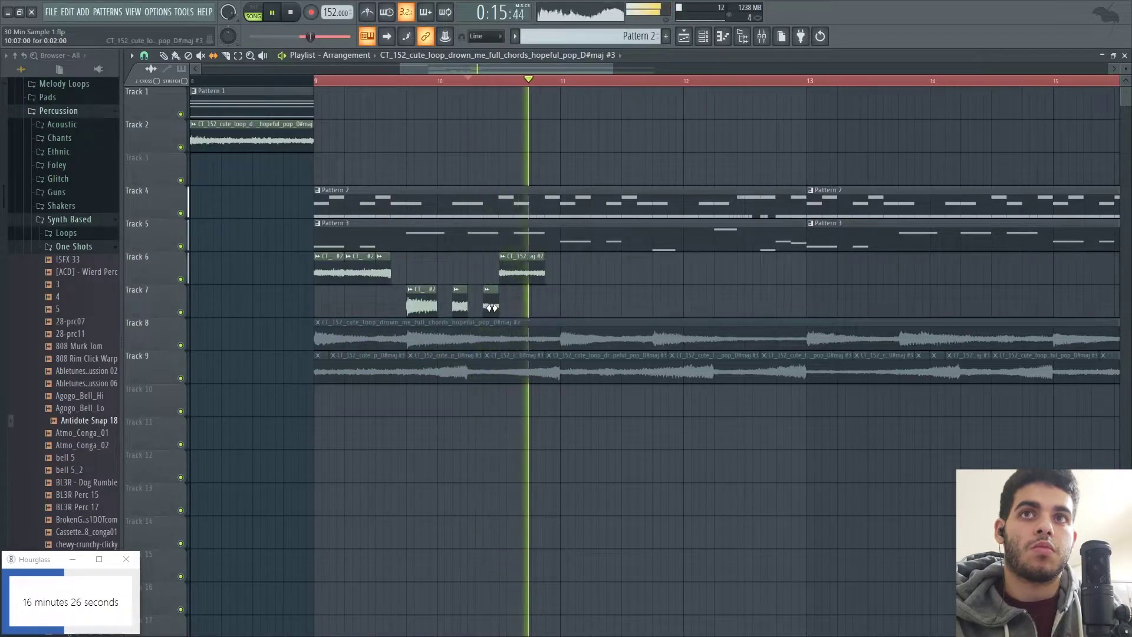
pyautogui.press('space')
pyautogui.press('space')
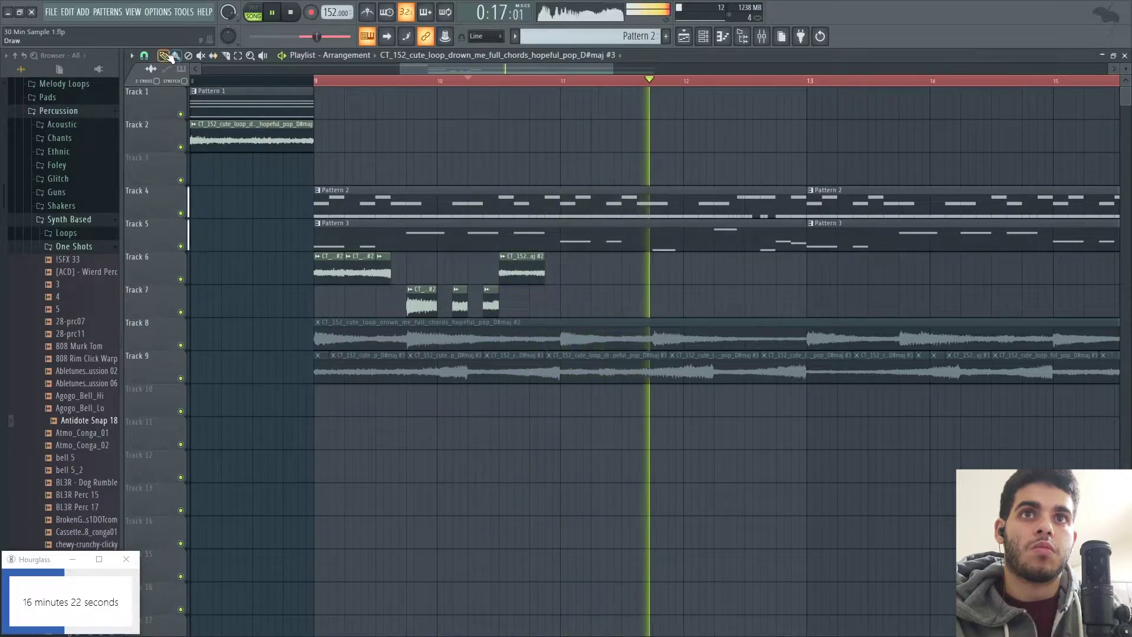
pyautogui.moveTo(493, 305)
pyautogui.mouseDown()
pyautogui.moveTo(555, 302)
pyautogui.moveTo(494, 305)
pyautogui.mouseUp()
pyautogui.press('space')
pyautogui.press('space')
pyautogui.press('space')
# Duplicate all the loop slices on Tracks 6 and 7 so the copy starts at bar 11, and play the section.
pyautogui.moveTo(305, 315); pyautogui.dragTo(556, 278)
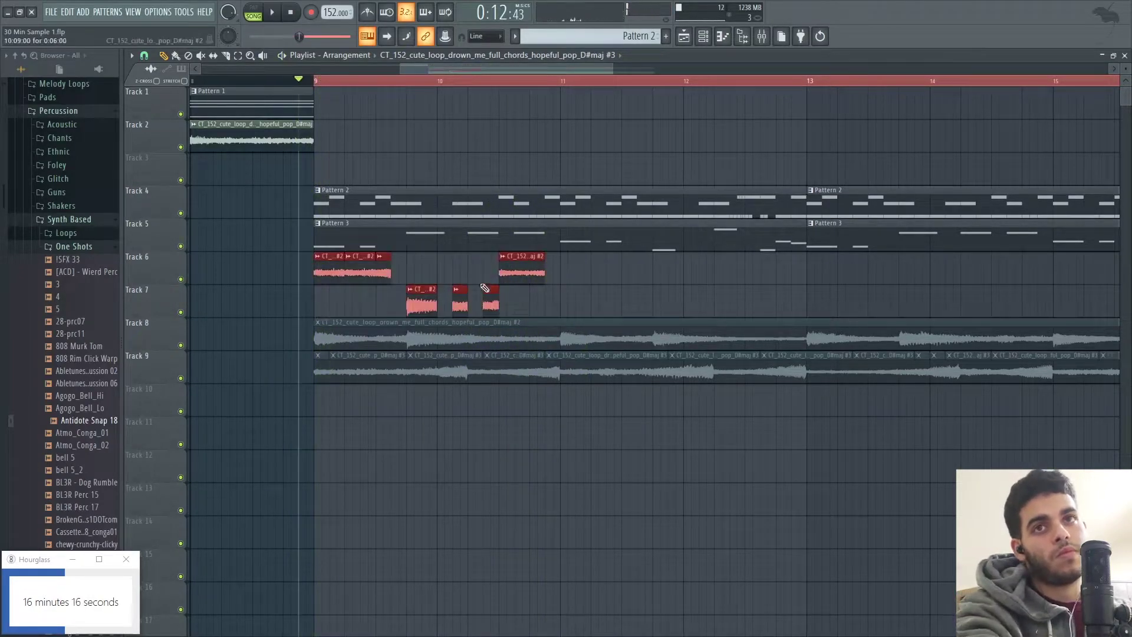
pyautogui.hotkey('ctrl', 'c')
pyautogui.hotkey('ctrl', 'v')
pyautogui.moveTo(260, 264); pyautogui.dragTo(632, 263)
pyautogui.press('space')
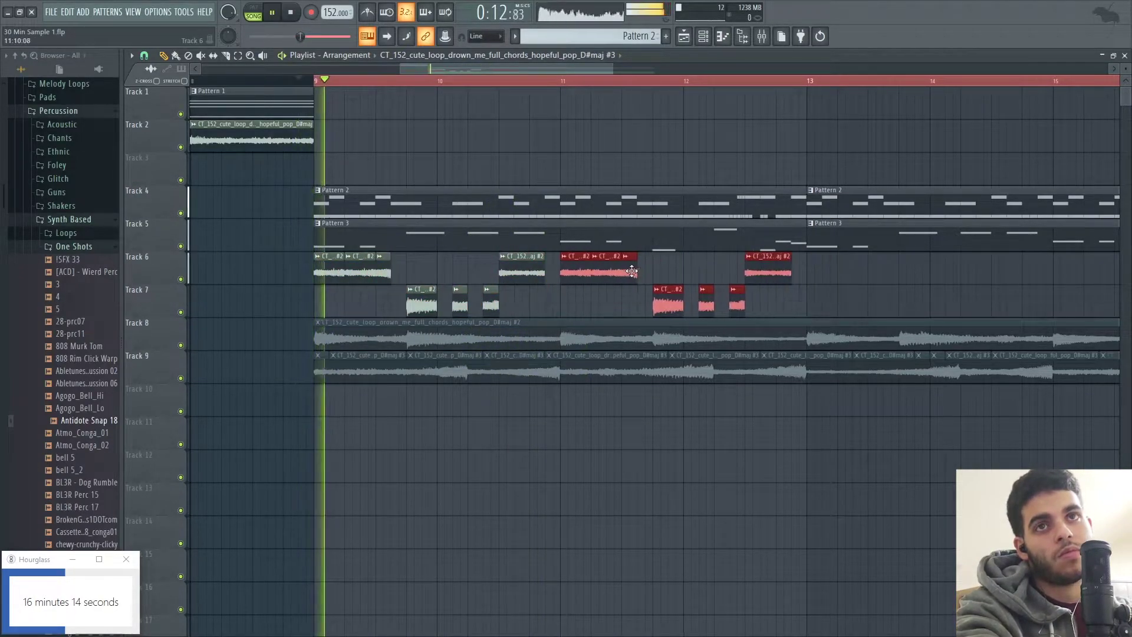
# Slip the audio inside the copied Track 7 slices at 11:13 and 12:03, auditioning the variation from bar 11.
pyautogui.scroll(-1, 632, 220)
pyautogui.scroll(-1, 633, 219)
pyautogui.moveTo(498, 70); pyautogui.dragTo(521, 70)
pyautogui.scroll(2, 528, 265)
pyautogui.keyDown('ctrl'); pyautogui.click(560, 306); pyautogui.keyUp('ctrl')
pyautogui.click(503, 81)
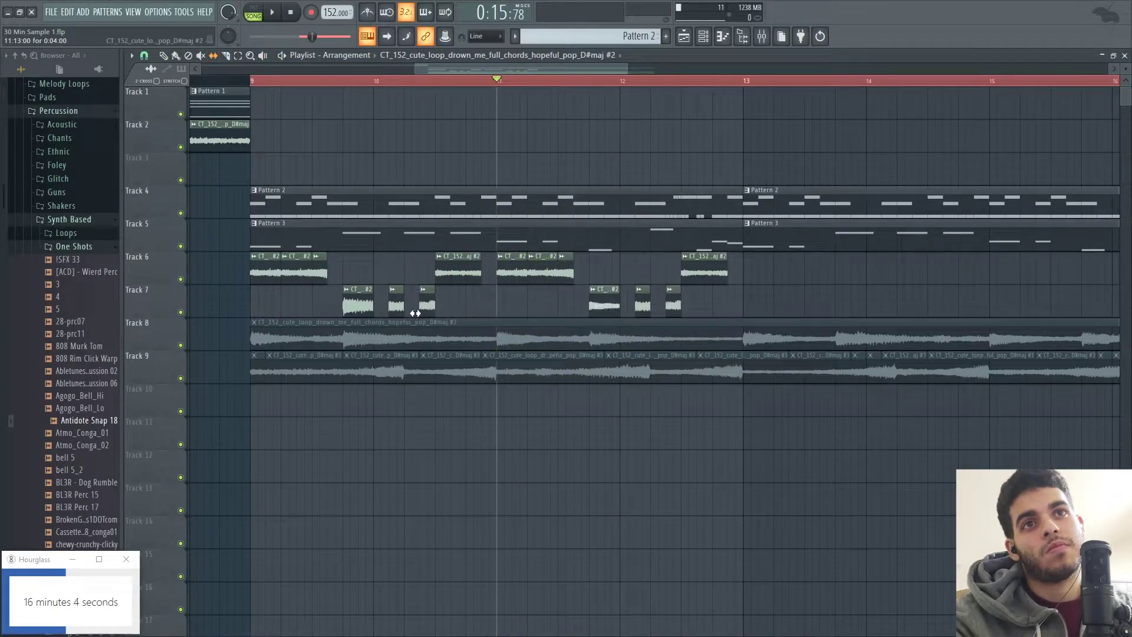
pyautogui.press('space')
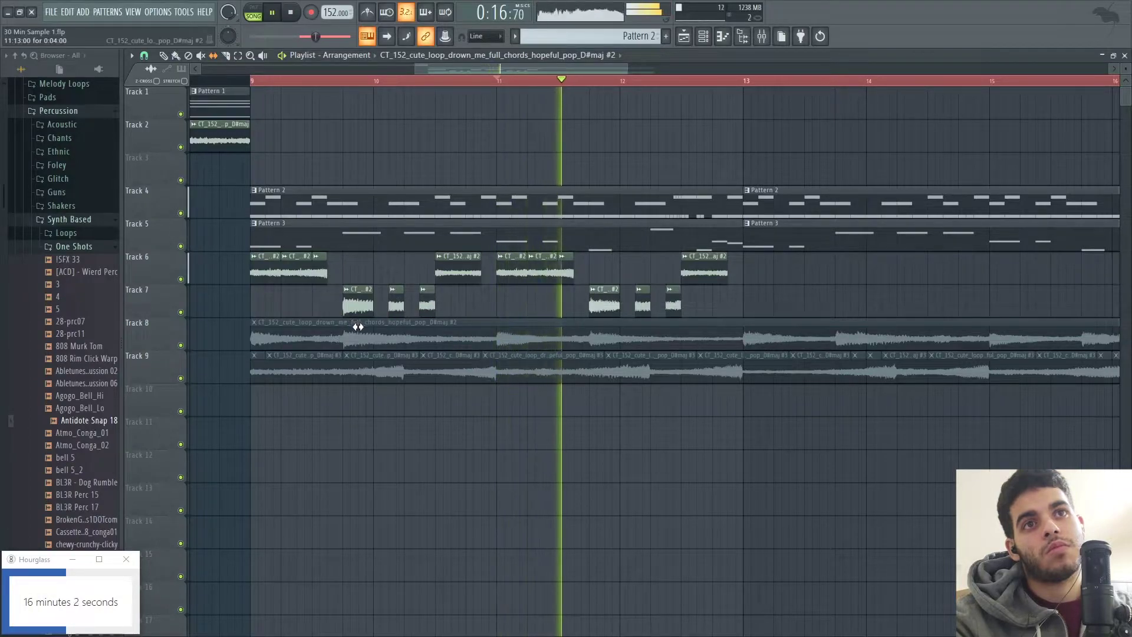
pyautogui.press('space')
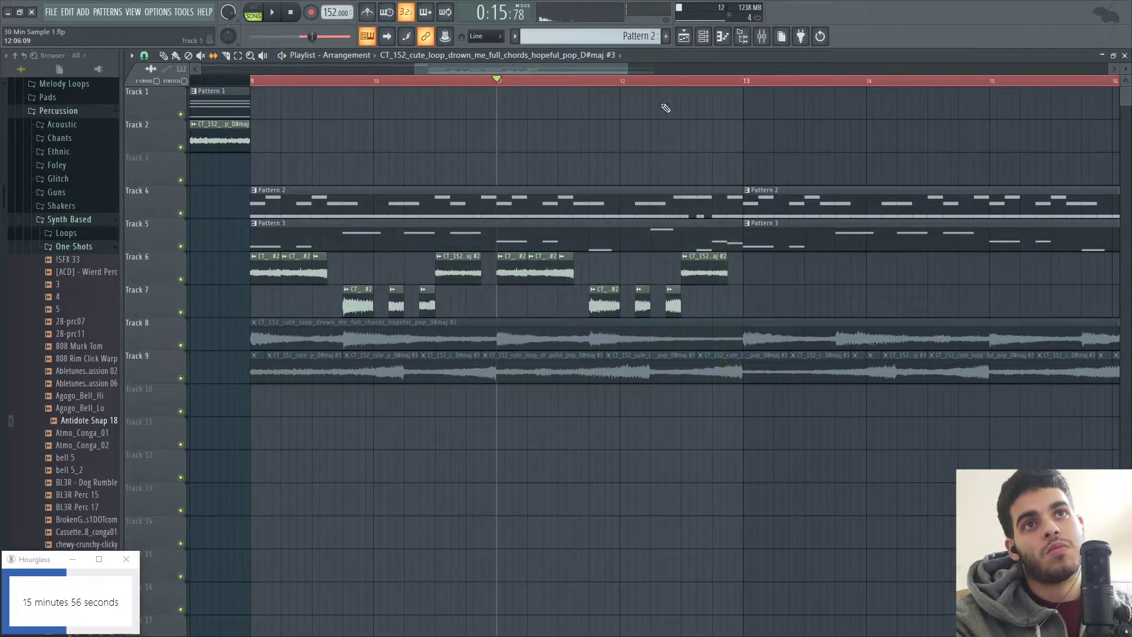
pyautogui.press('space')
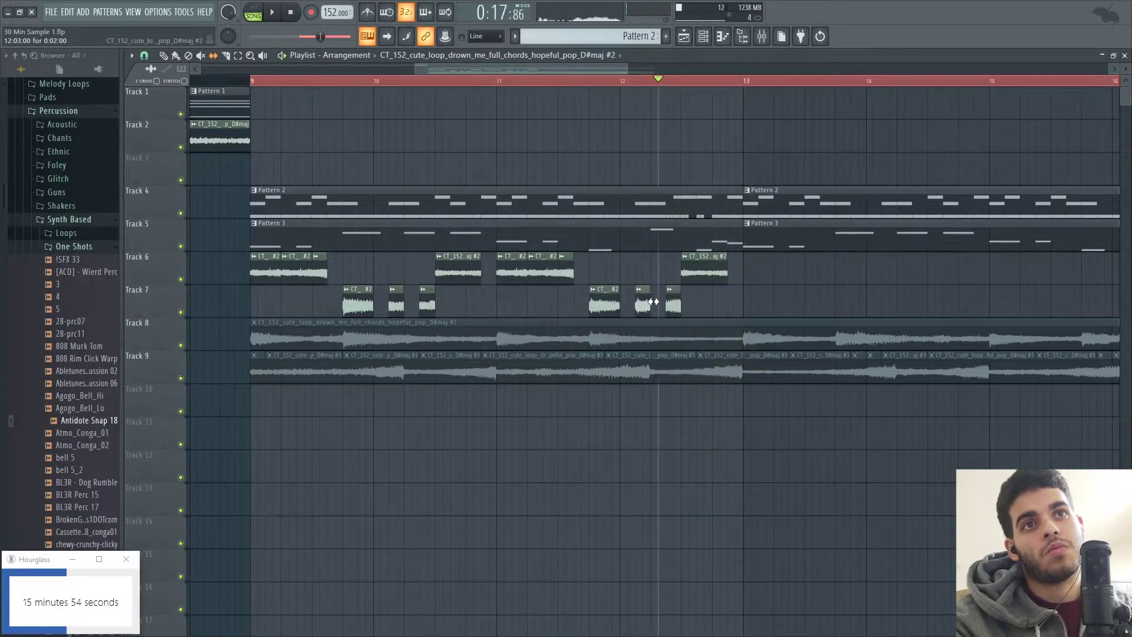
# Slip the audio inside the two-step Track 7 slice at 12:03, replaying from just before bar 12 after each change.
pyautogui.click(613, 81)
pyautogui.press('space')
pyautogui.press('space')
pyautogui.press('space')
pyautogui.press('space')
pyautogui.press('space')
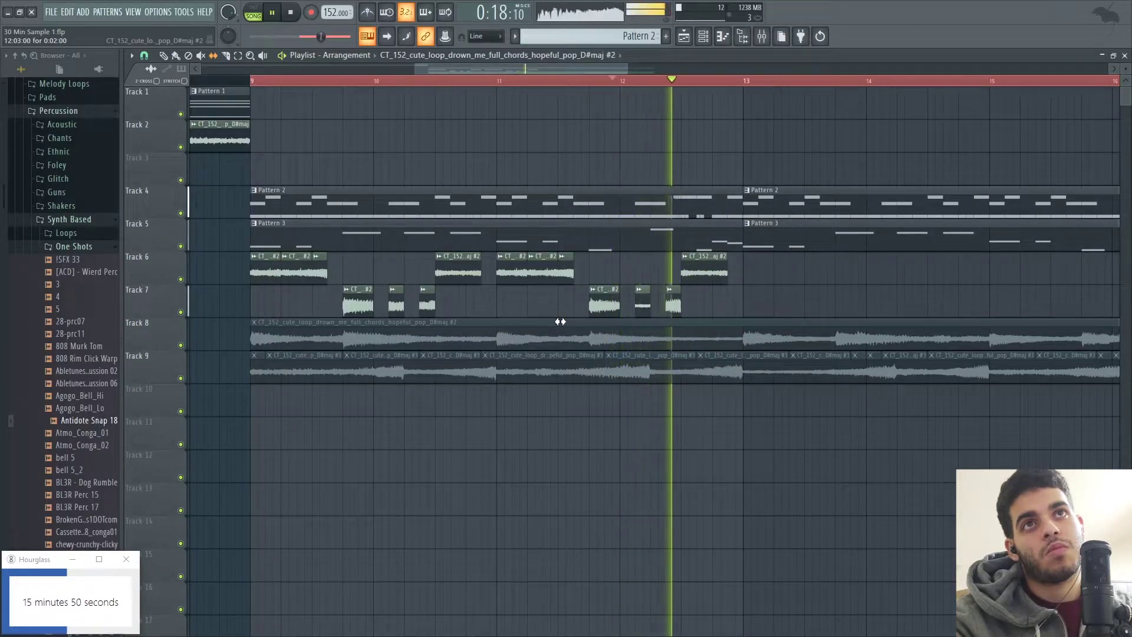
pyautogui.press('space')
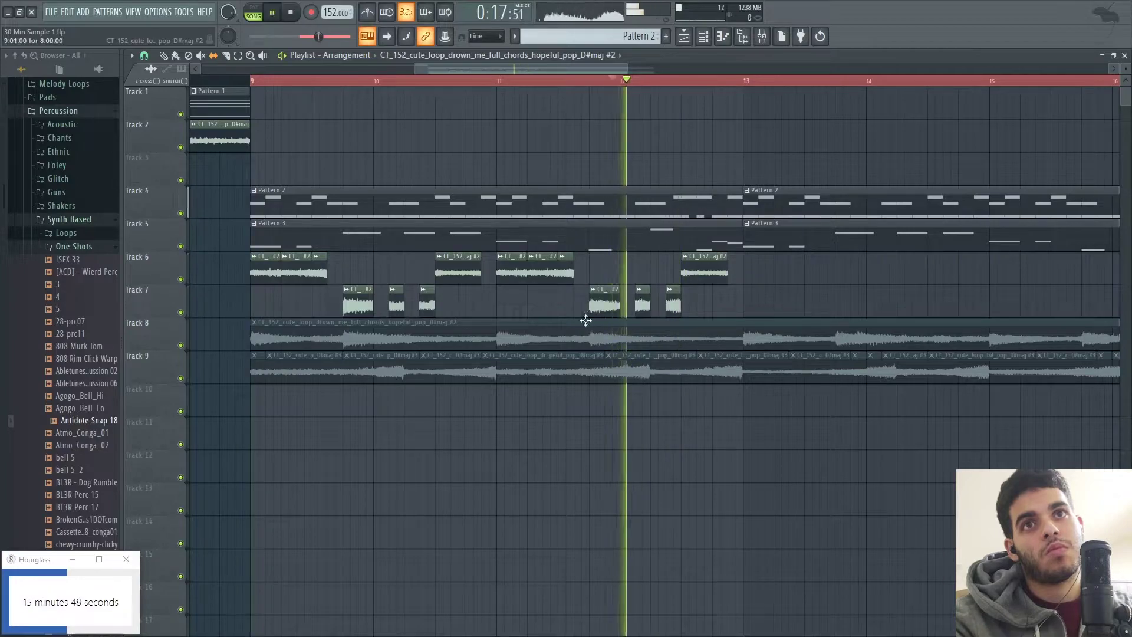
# Try more audio offsets for the Track 7 slice at 12:03, auditioning the transition into bar 12.
pyautogui.moveTo(627, 69); pyautogui.dragTo(737, 93)
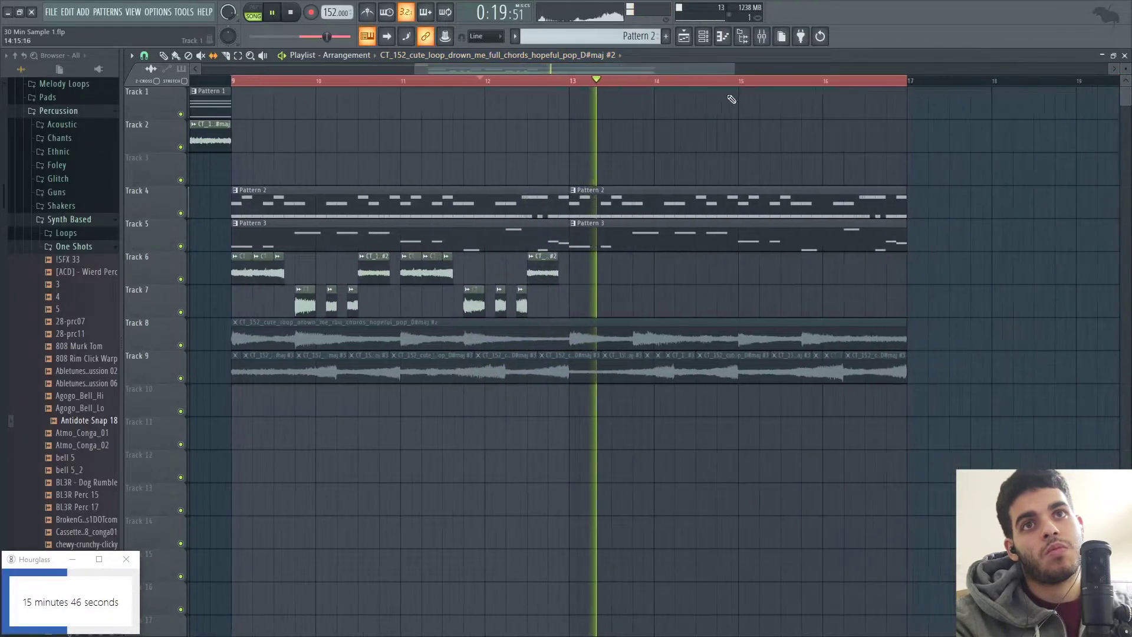
pyautogui.press('space')
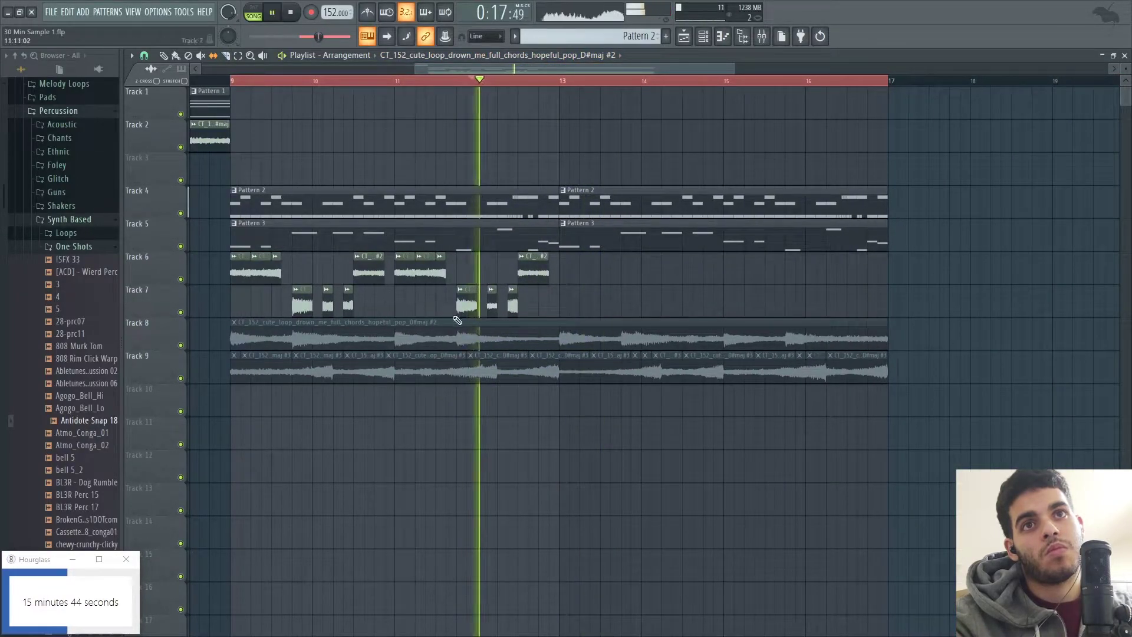
pyautogui.press('space')
pyautogui.press('space')
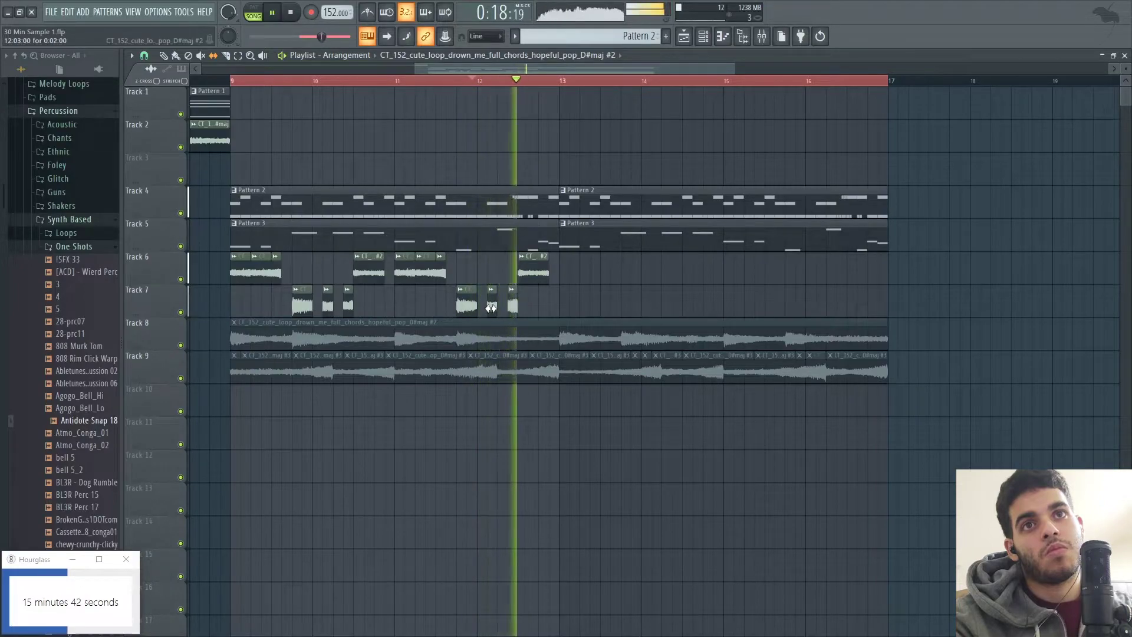
pyautogui.press('space')
pyautogui.press('space')
pyautogui.press('space')
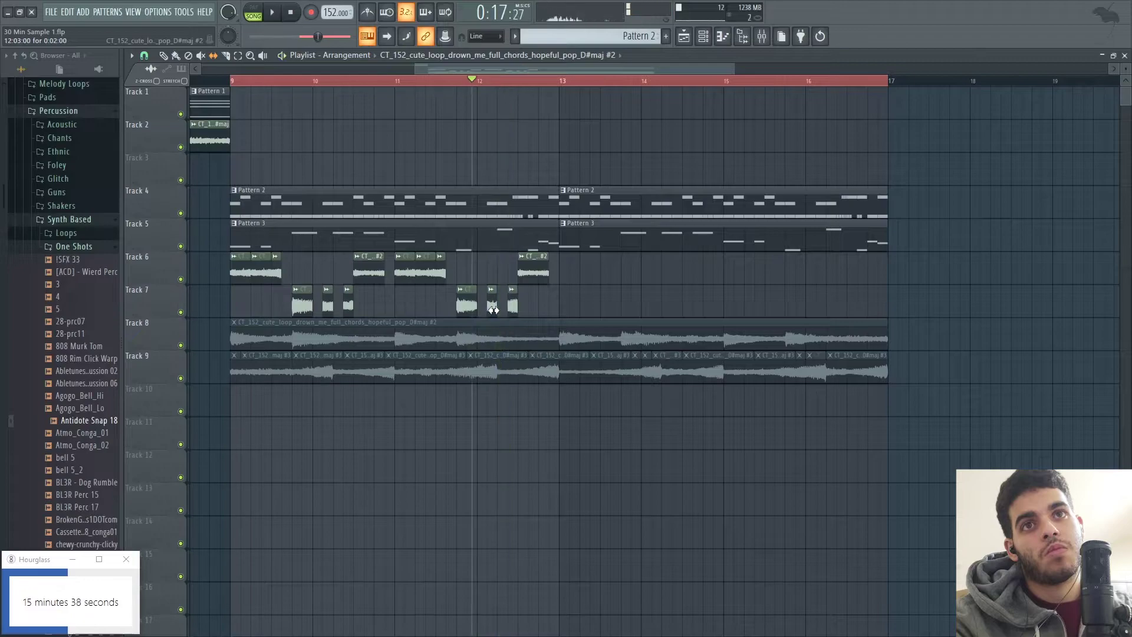
# Fine-tune the audio offsets inside the short Track 7 slices at 12:03 and 12:07, auditioning them in context.
pyautogui.press('space')
pyautogui.press('space')
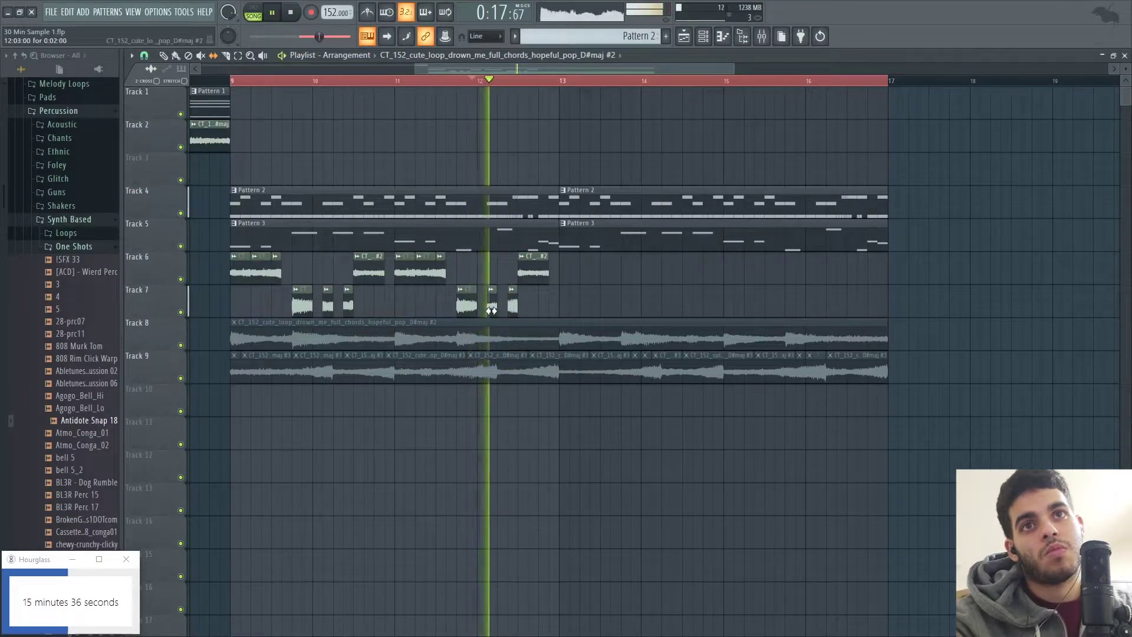
pyautogui.press('space')
pyautogui.press('space')
pyautogui.press('space')
pyautogui.press('space')
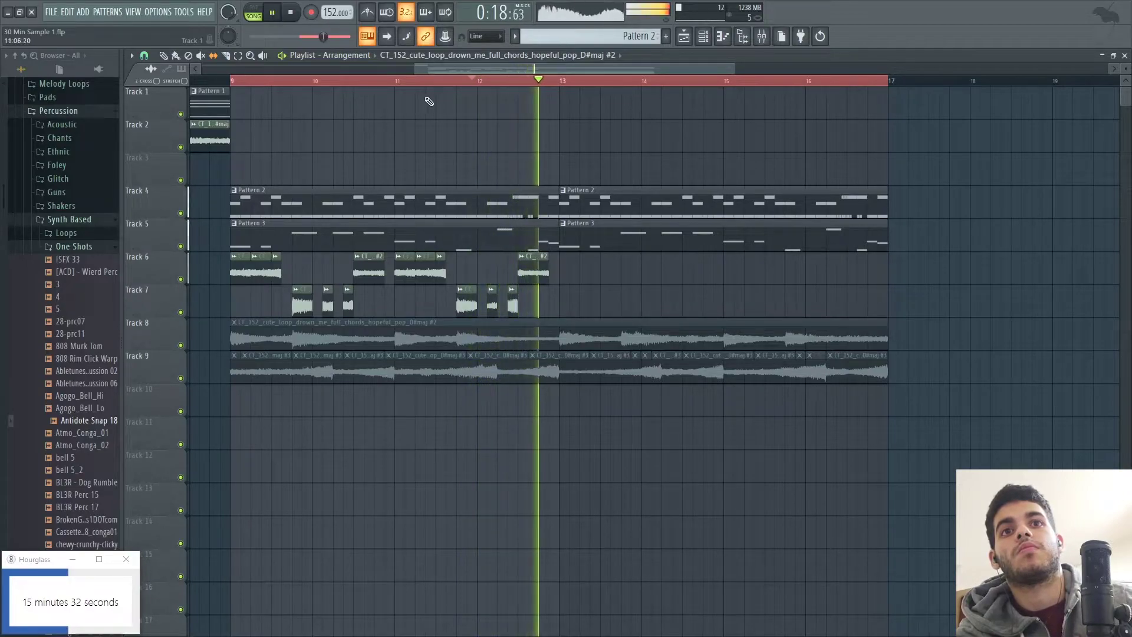
pyautogui.press('space')
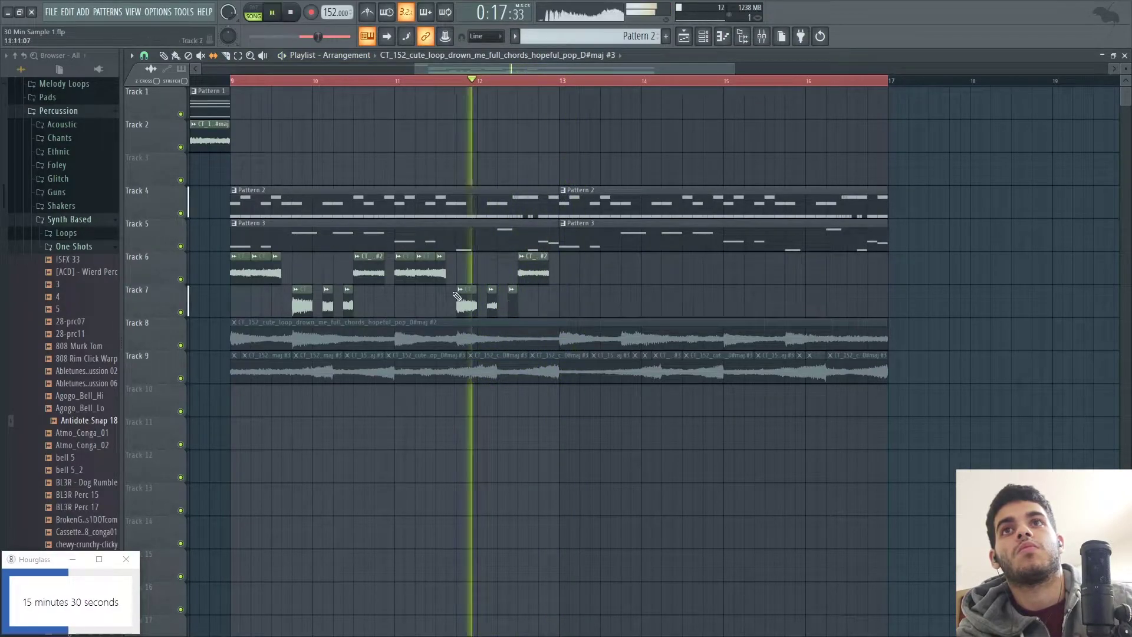
# Lengthen the Track 7 slice at 12:03 to four steps so it meets the 12:07 slice, and audition it from bar 12.
pyautogui.click(496, 83)
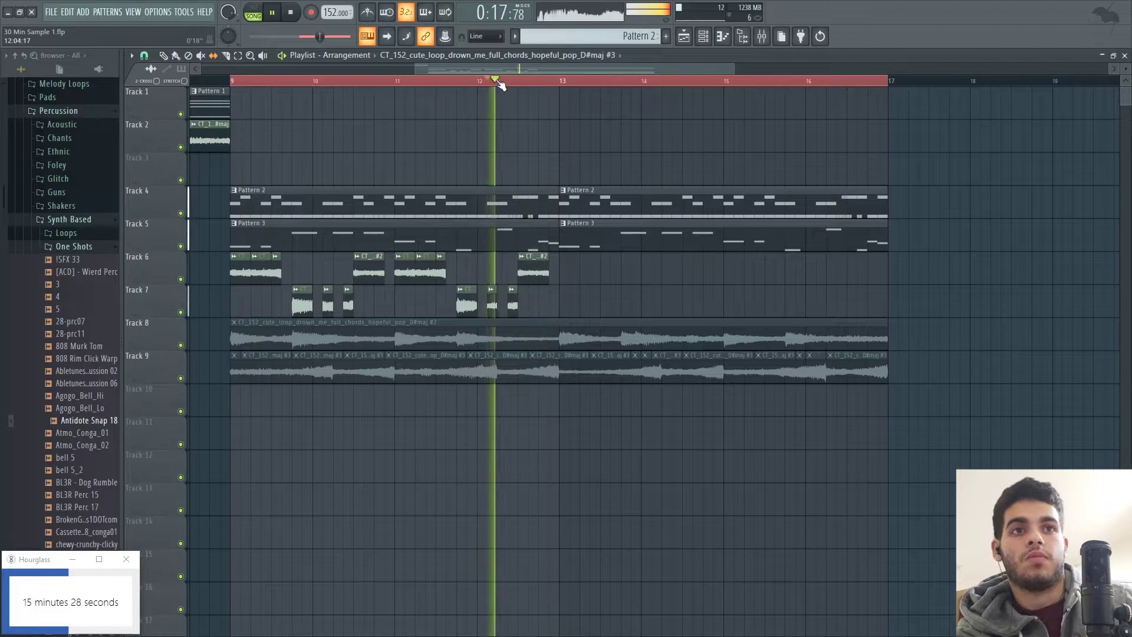
pyautogui.rightClick(494, 305)
pyautogui.press('space')
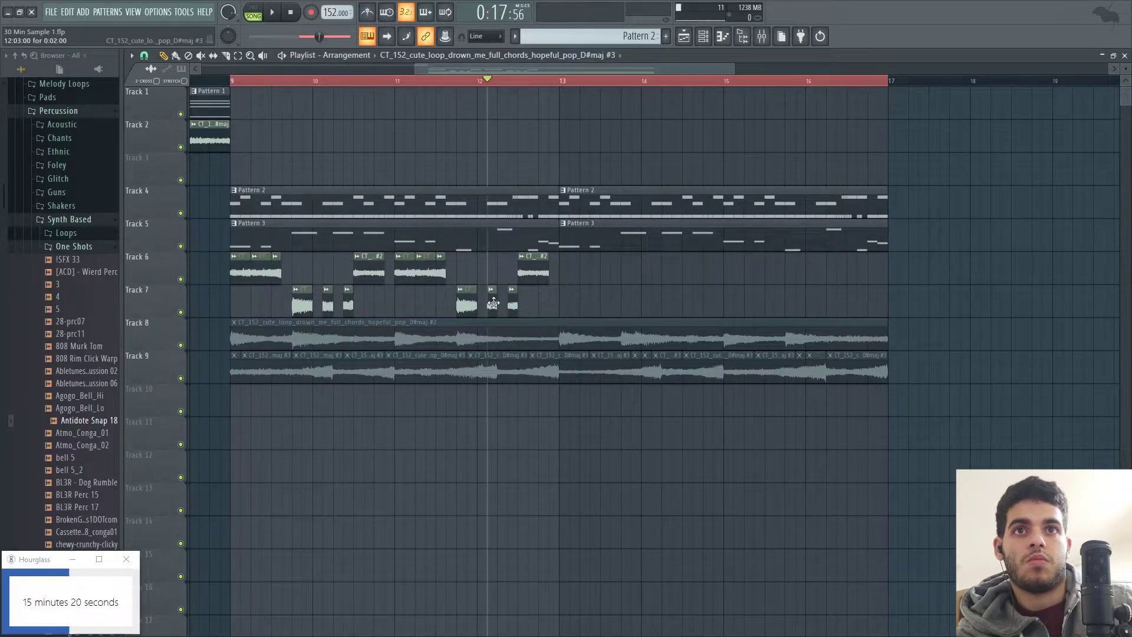
pyautogui.press('space')
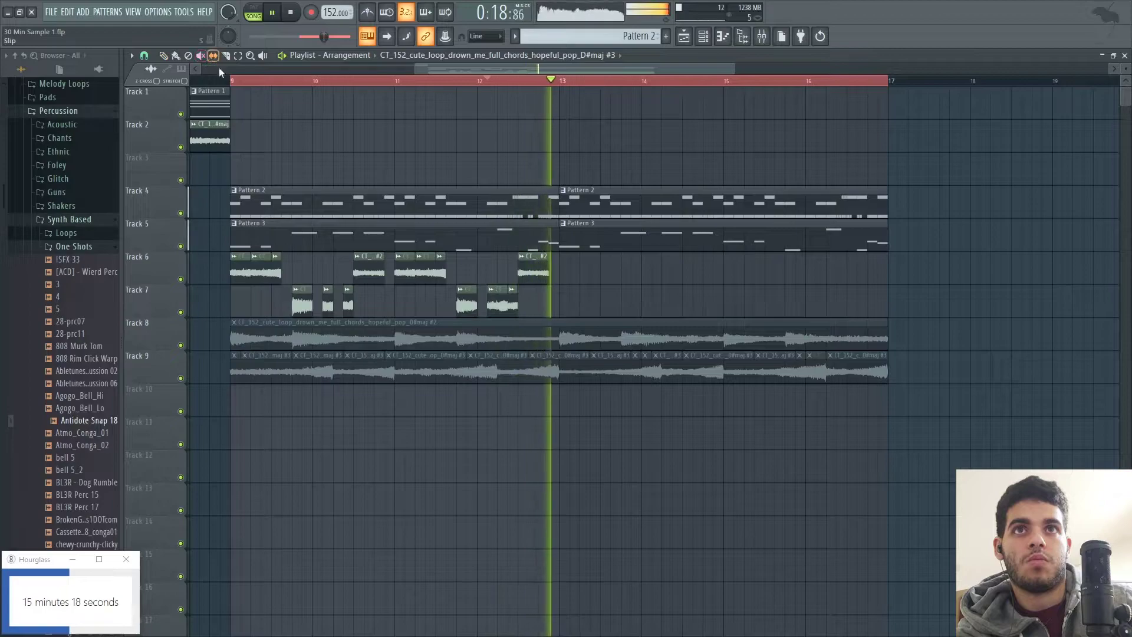
pyautogui.press('space')
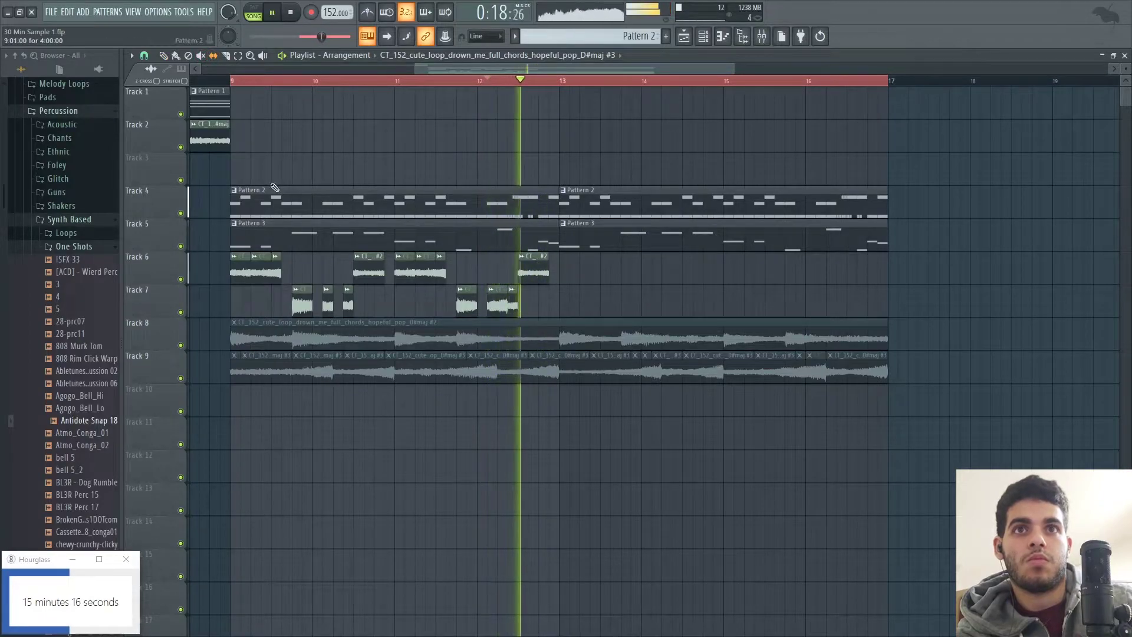
# Play the section from bar 9 and duplicate all Track 6 and 7 slices so the copy starts at bar 13.
pyautogui.click(435, 82)
pyautogui.moveTo(435, 92); pyautogui.dragTo(234, 89)
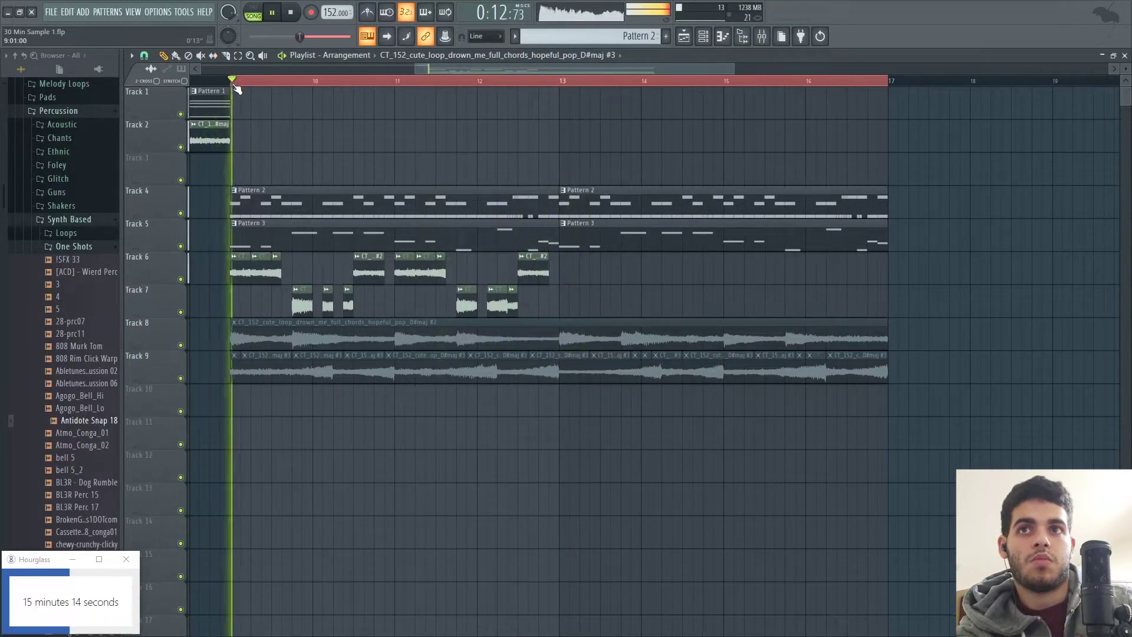
pyautogui.moveTo(576, 308); pyautogui.dragTo(188, 276)
pyautogui.moveTo(297, 266); pyautogui.dragTo(613, 263)
# Make the Track 6 slice at 13:05 unique, then set its channel to Stretch mode with a +300 cents pitch shift.
pyautogui.click(607, 257)
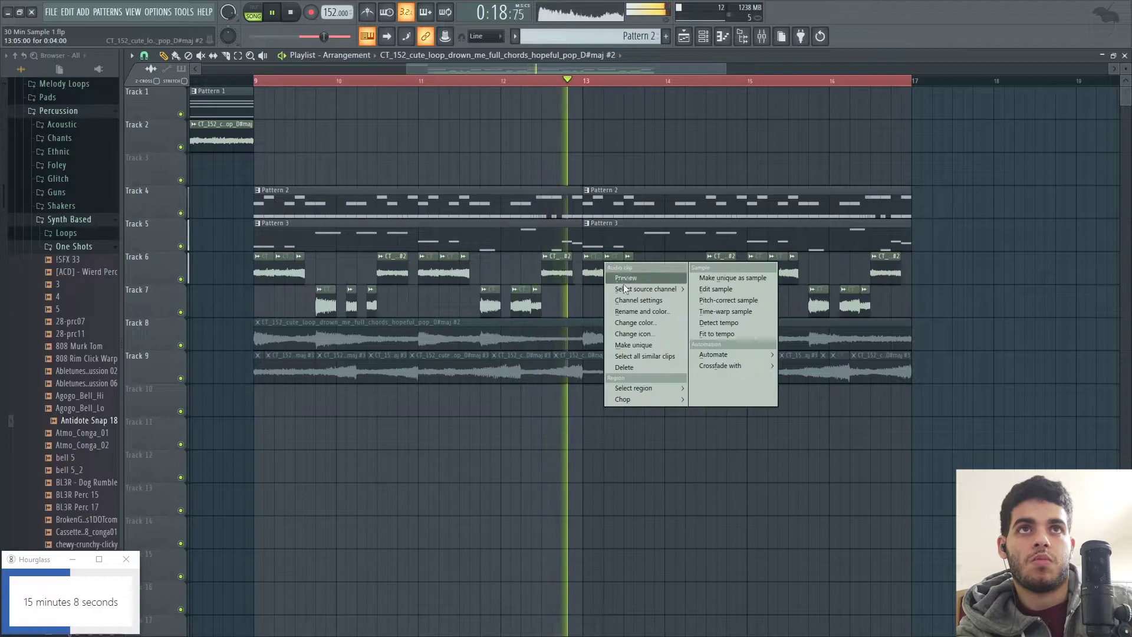
pyautogui.click(633, 344)
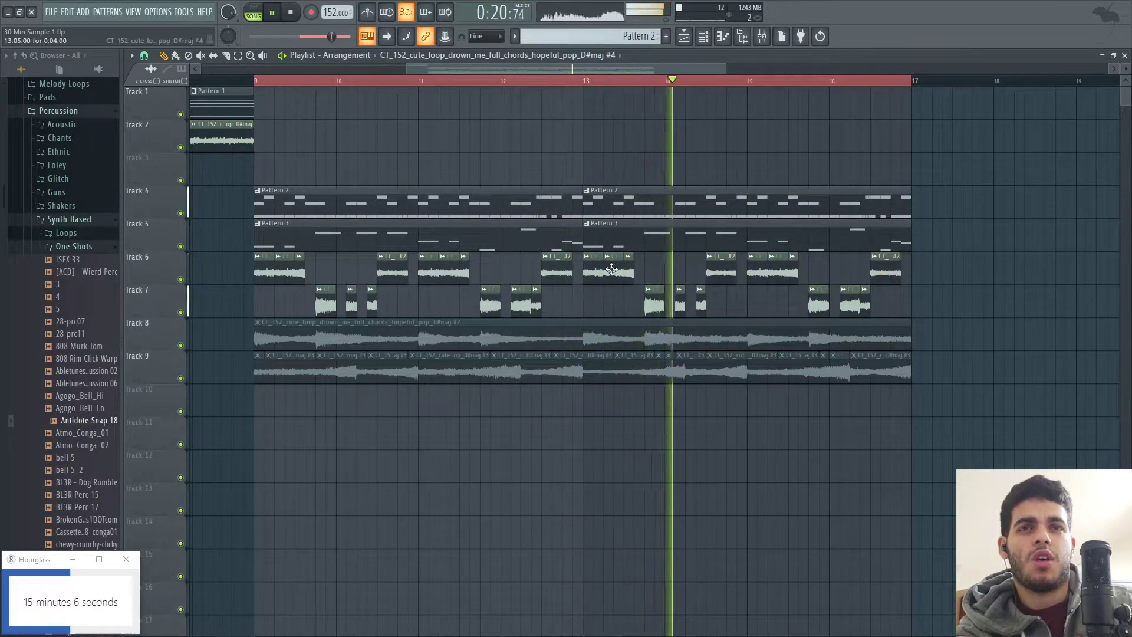
pyautogui.click(593, 81)
pyautogui.click(702, 40)
pyautogui.press('space')
pyautogui.click(730, 114)
pyautogui.click(440, 189)
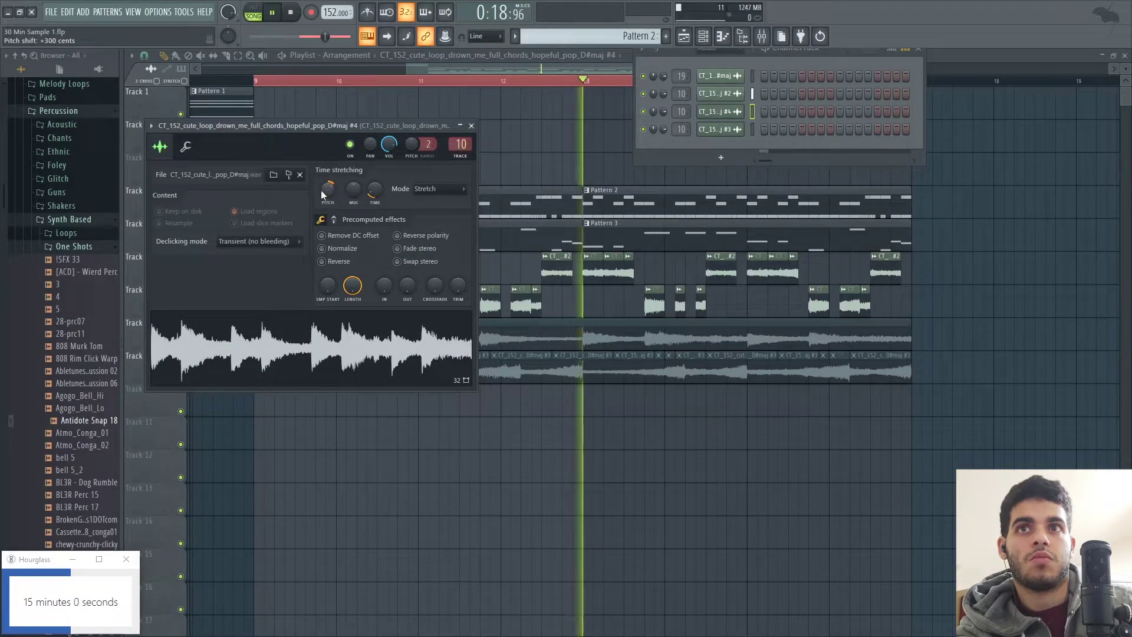
# Try pitch shifts of +500 and +700 cents on the unique loop #4 channel, auditioning from bar 13.
pyautogui.press('space')
pyautogui.moveTo(322, 192); pyautogui.dragTo(322, 187)
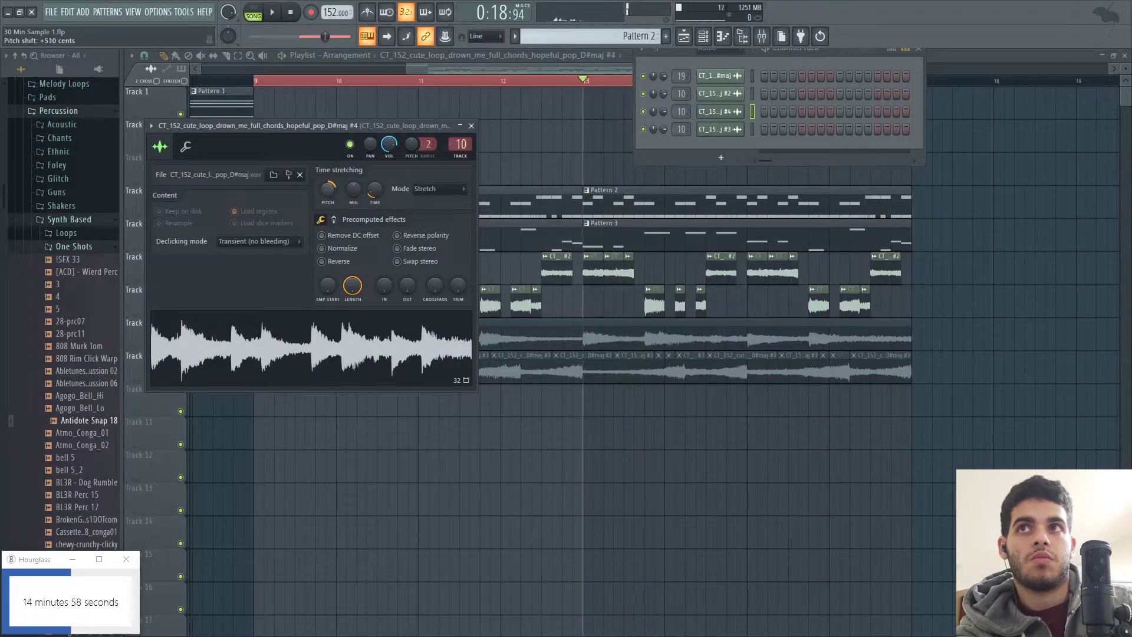
pyautogui.press('space')
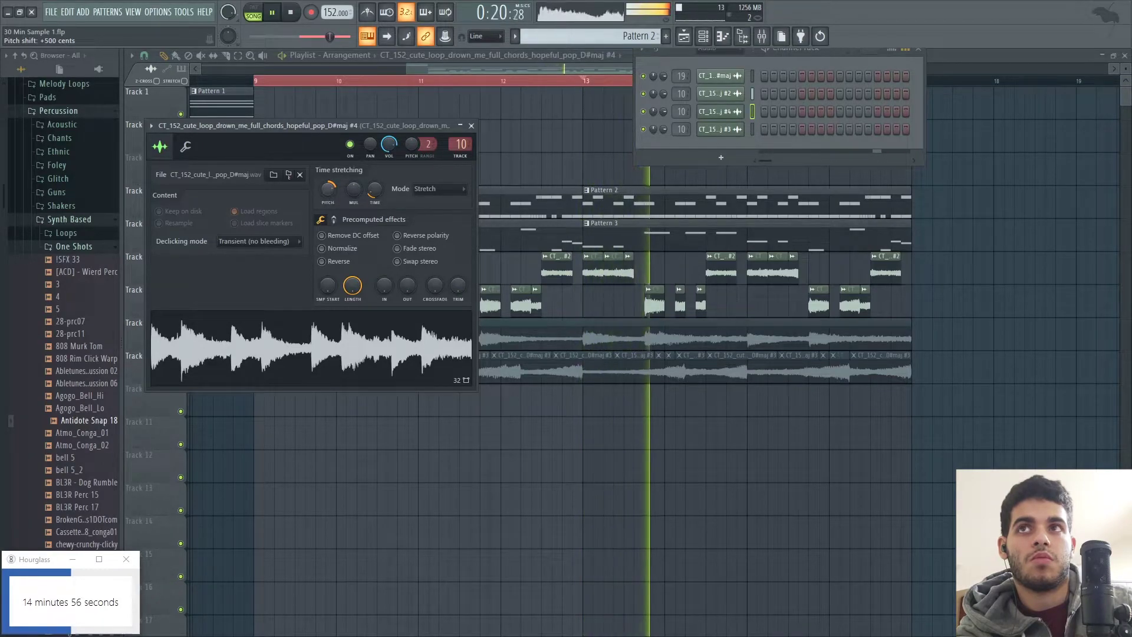
pyautogui.press('space')
pyautogui.press('space')
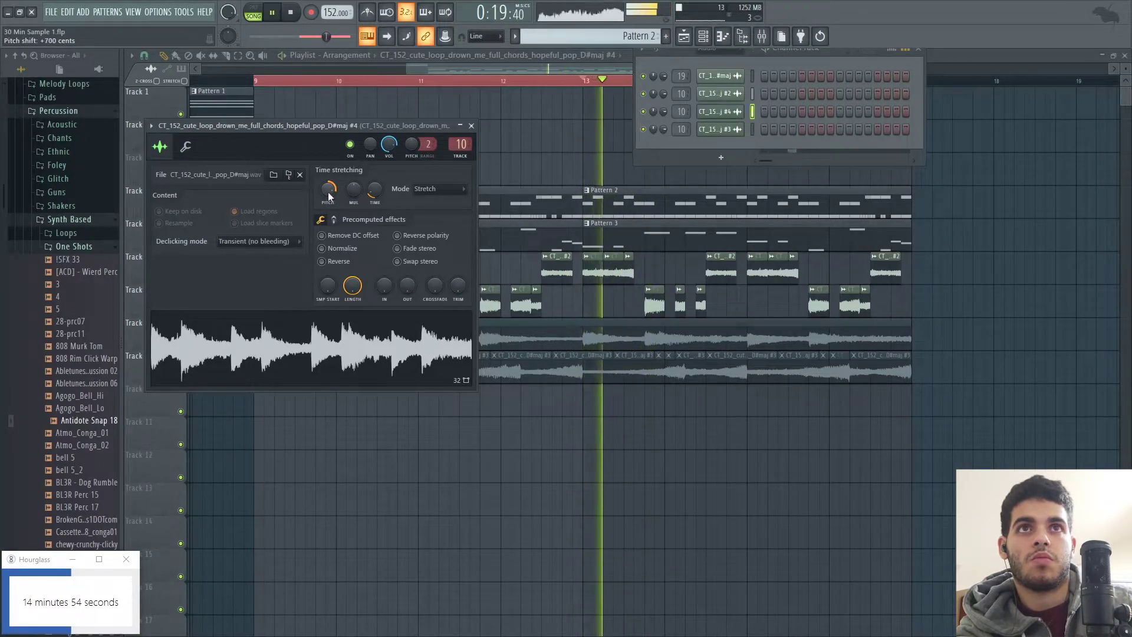
# Try pitch shifts of -300 and -700 cents on the loop #4 channel, playing each from bar 13.
pyautogui.moveTo(329, 195); pyautogui.dragTo(328, 206)
pyautogui.press('space')
pyautogui.rightClick(725, 128)
pyautogui.press('space')
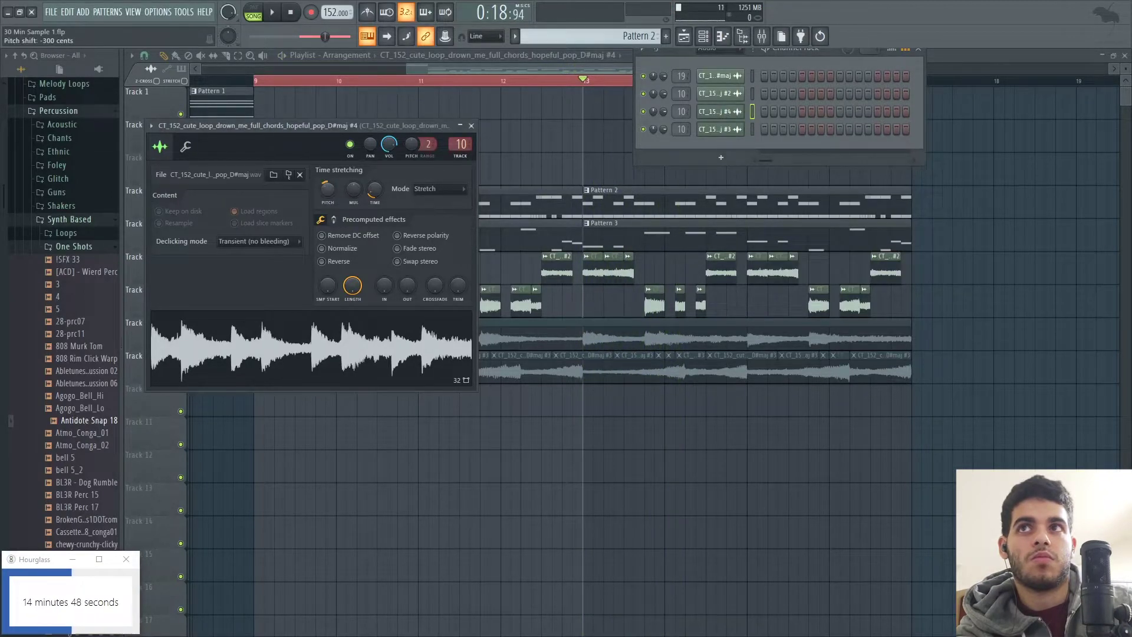
pyautogui.press('space')
pyautogui.press('space')
pyautogui.moveTo(328, 189); pyautogui.dragTo(328, 194)
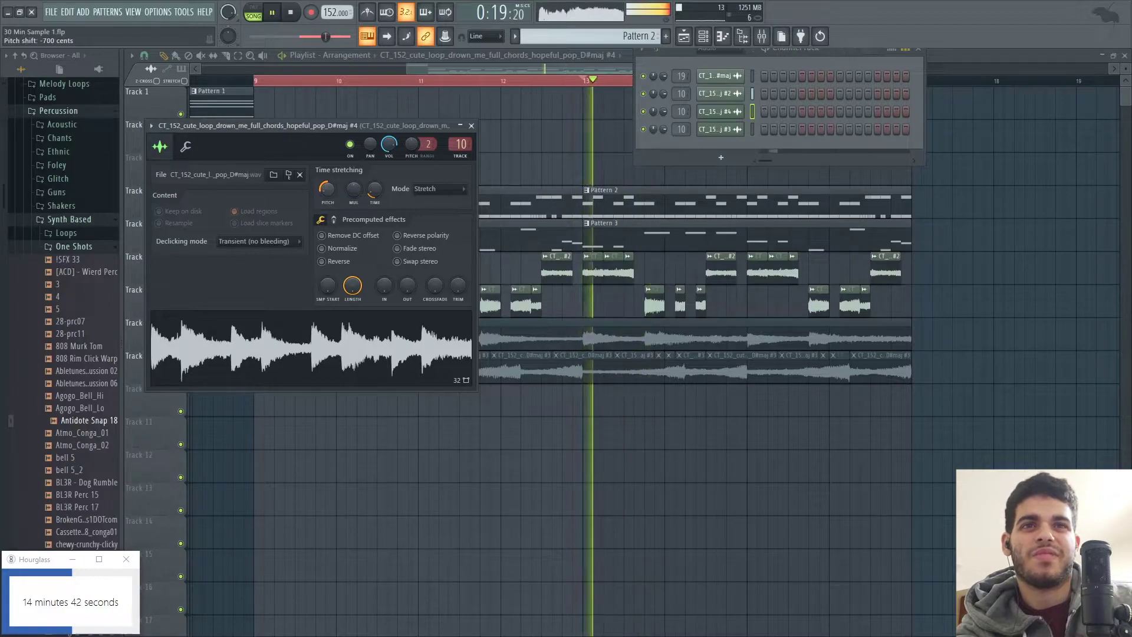
# Delete the unique loop #4 channel and close the channel rack.
pyautogui.rightClick(737, 97)
pyautogui.click(772, 236)
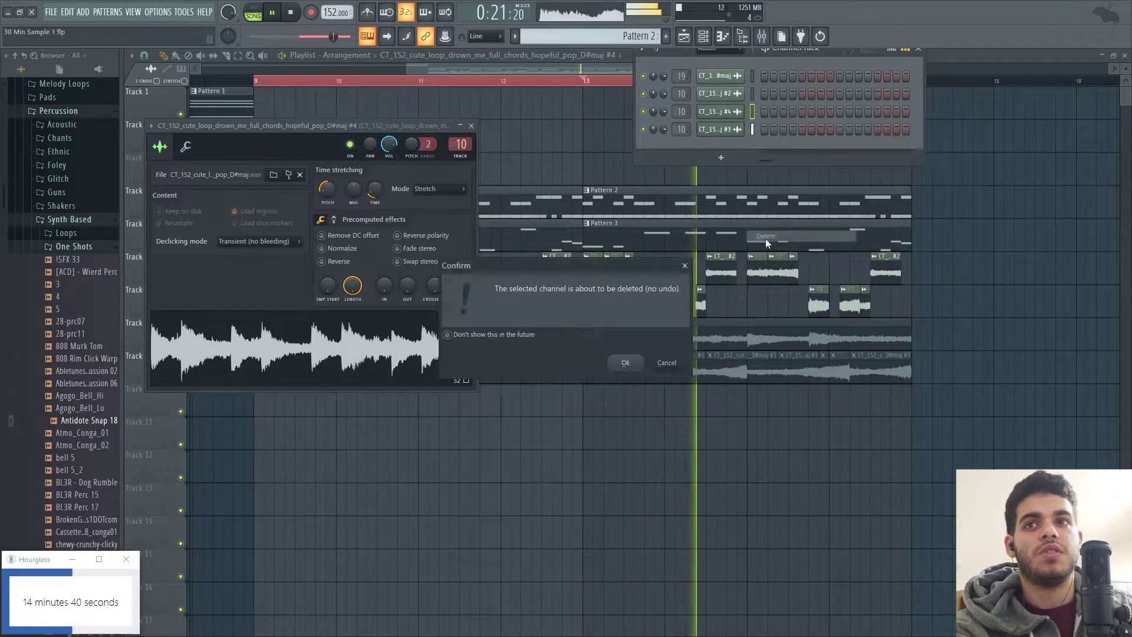
pyautogui.click(625, 362)
pyautogui.press('F6')
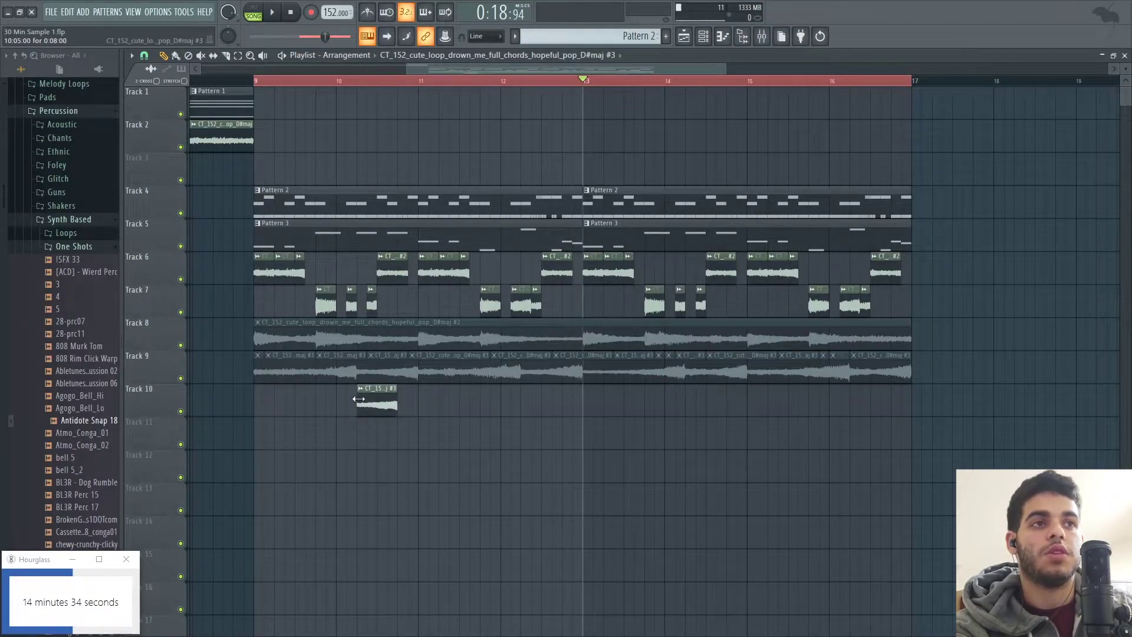
# Extend the loop #3 clip on Track 10 to span bar 9 to bar 17, and play that track soloed.
pyautogui.moveTo(358, 399); pyautogui.dragTo(313, 395)
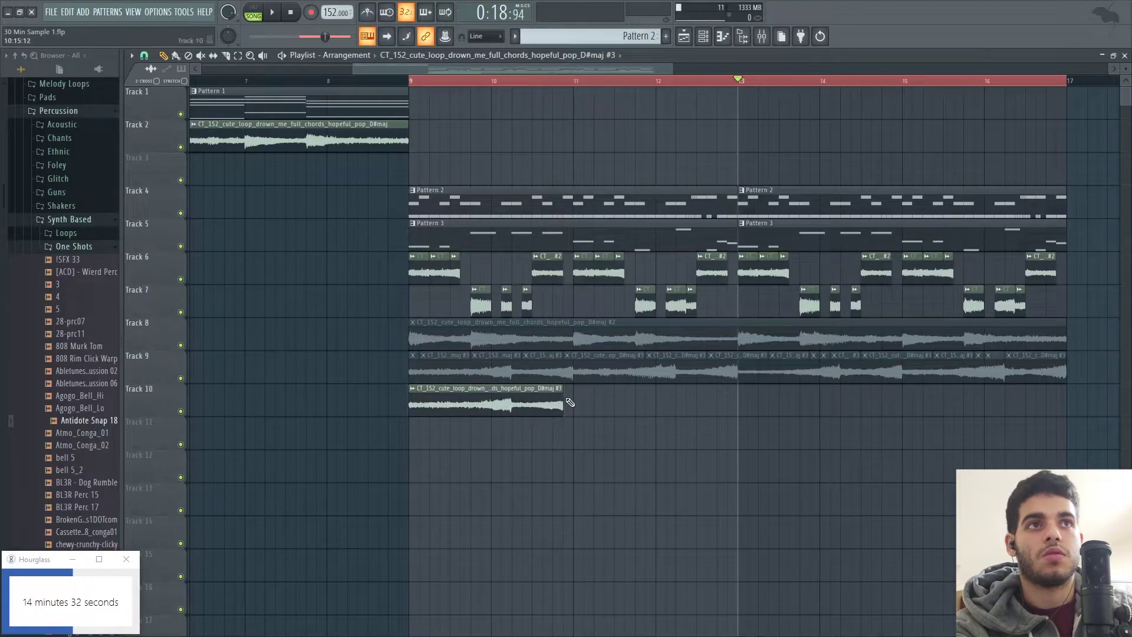
pyautogui.moveTo(860, 405); pyautogui.dragTo(1065, 407)
pyautogui.rightClick(174, 410)
pyautogui.click(167, 410)
pyautogui.rightClick(181, 411)
pyautogui.press('space')
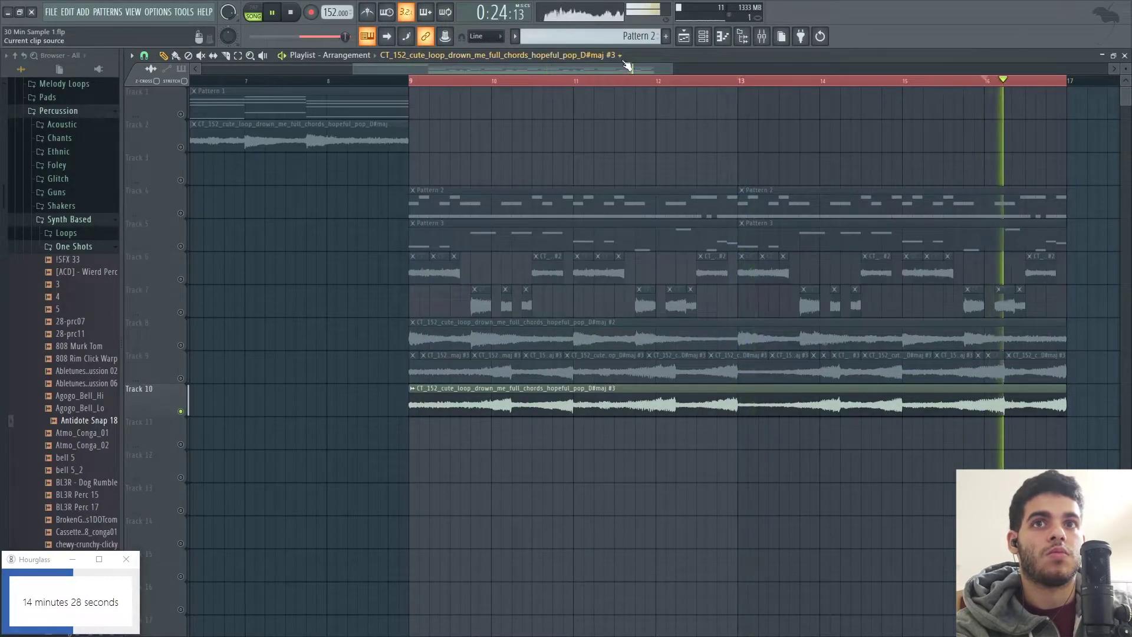
# Slice the Track 10 loop at 16:05 and 16:09, and audition its phrases around bars 14 and 16.
pyautogui.moveTo(667, 69); pyautogui.dragTo(720, 68)
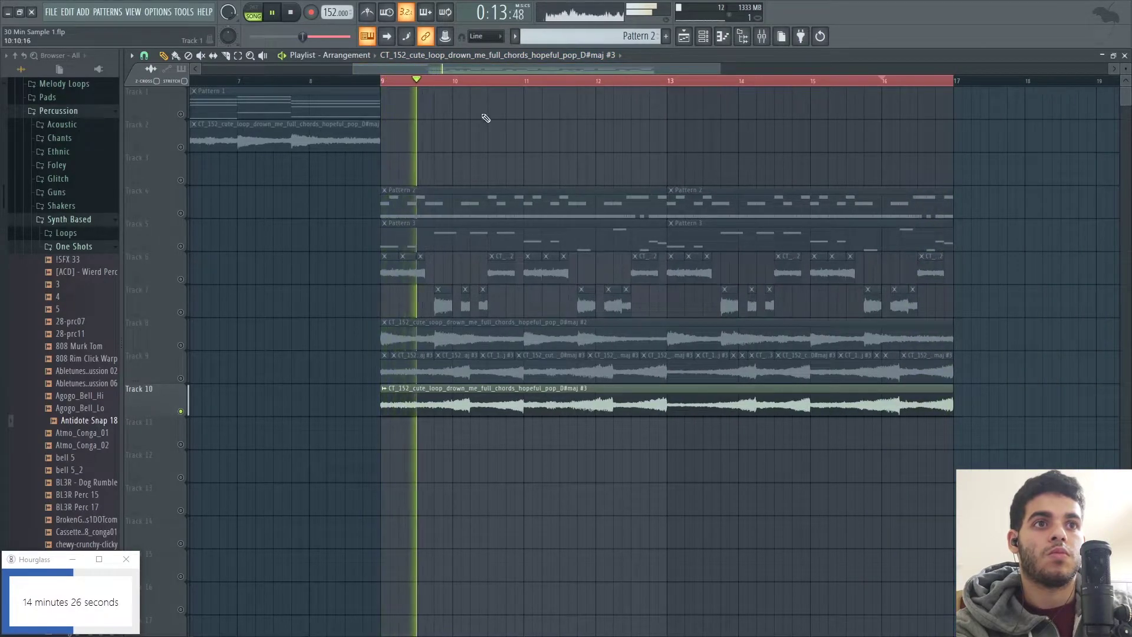
pyautogui.click(233, 56)
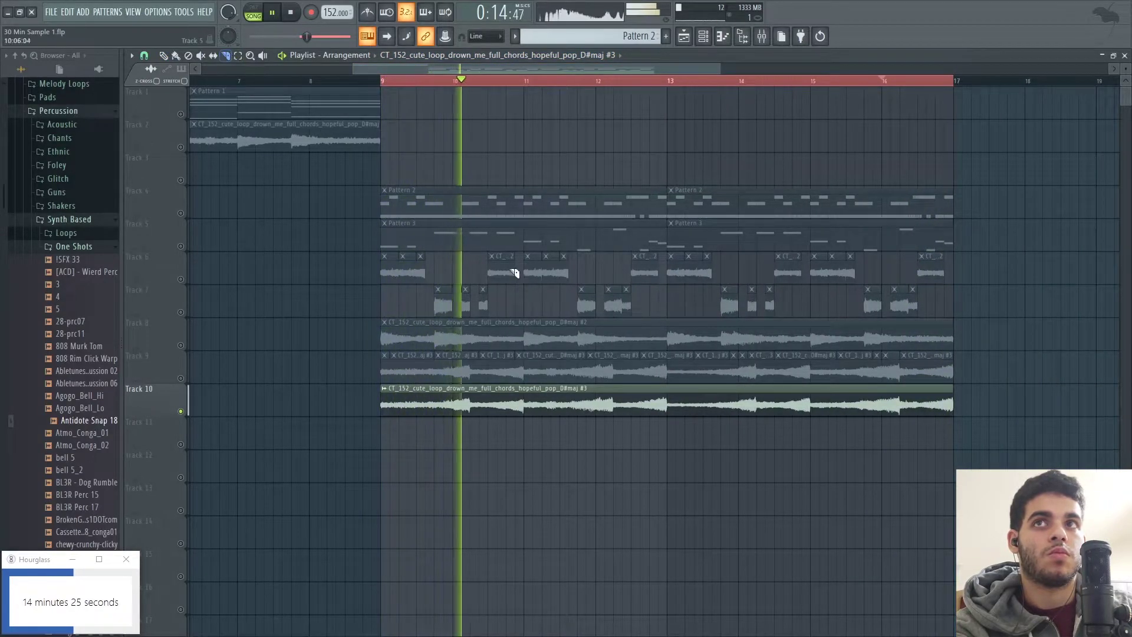
pyautogui.click(902, 412)
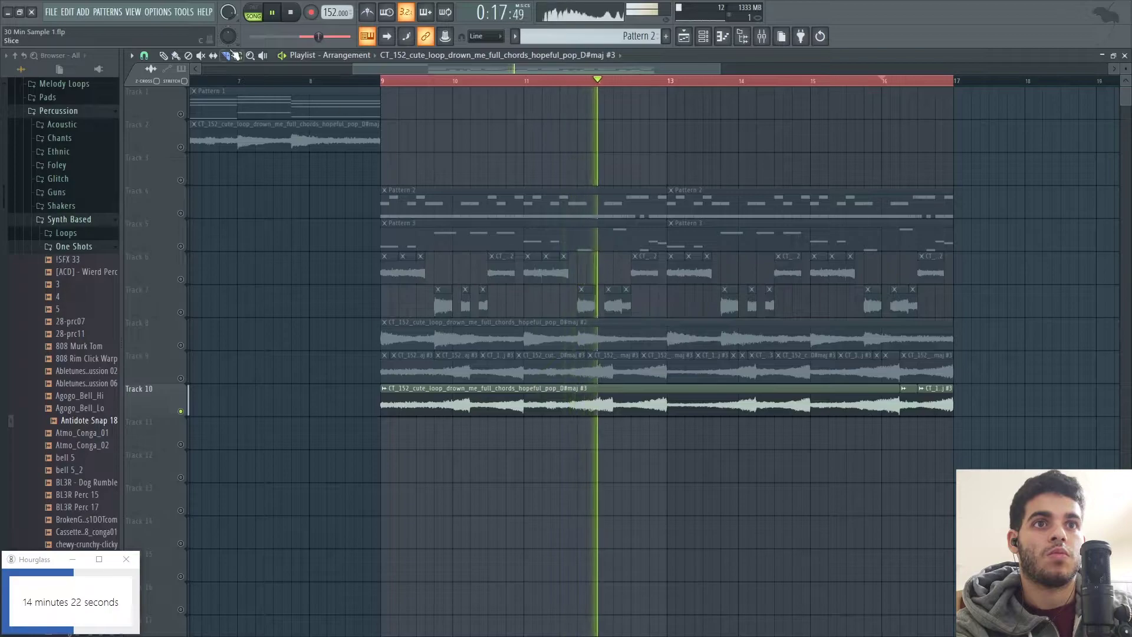
pyautogui.click(759, 81)
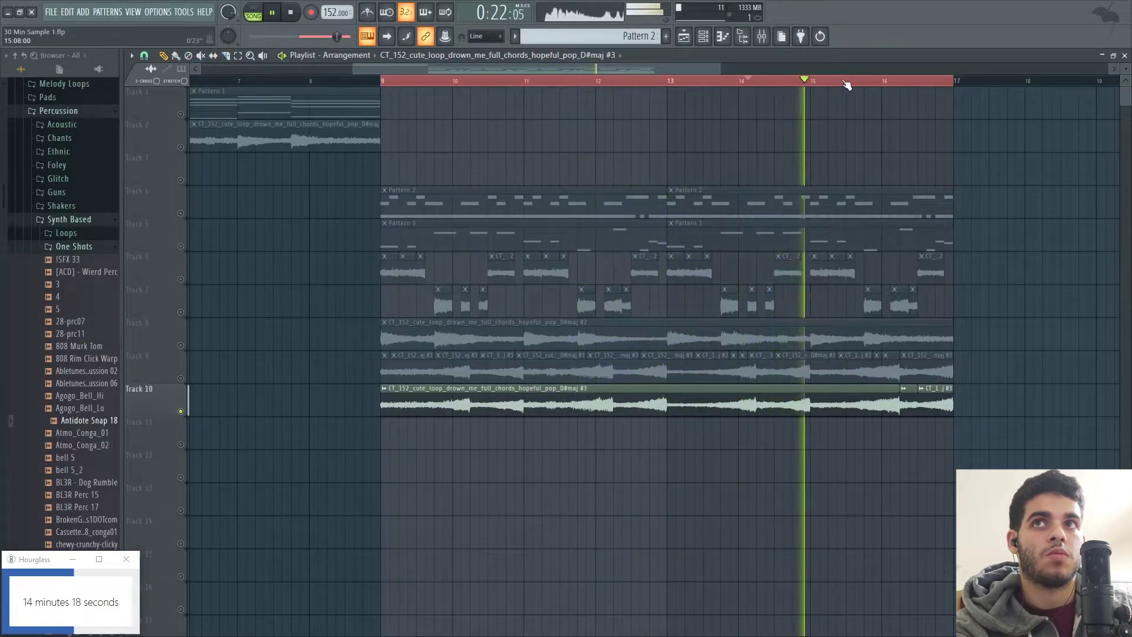
pyautogui.click(885, 81)
pyautogui.click(885, 82)
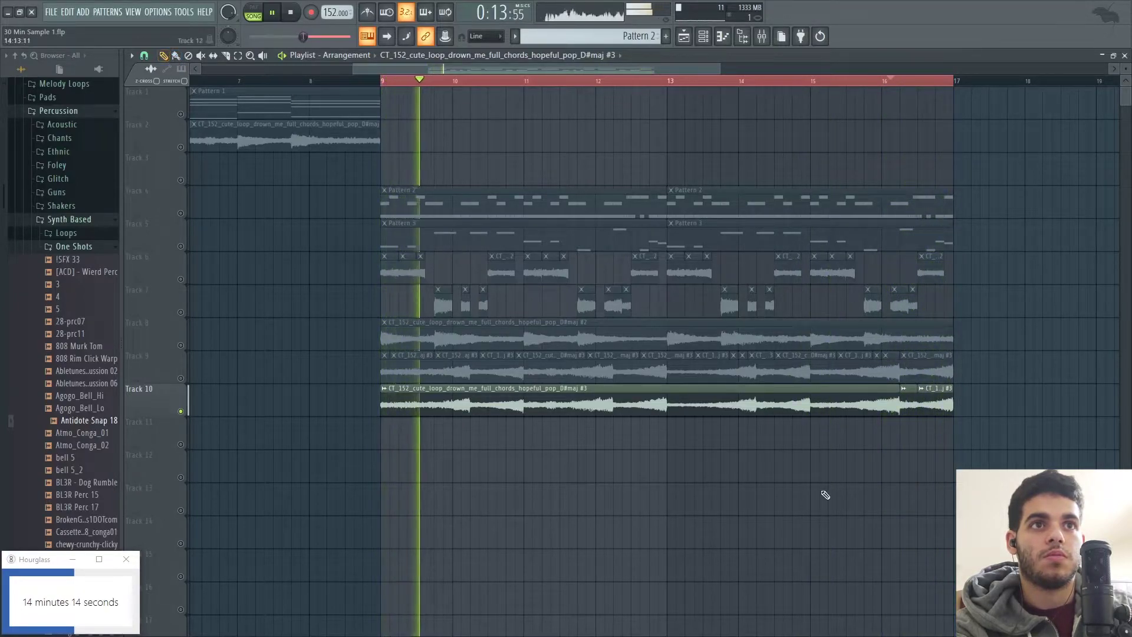
# Delete the loop clips on Track 10 and unsolo the track.
pyautogui.press('space')
pyautogui.rightClick(889, 415)
pyautogui.rightClick(177, 408)
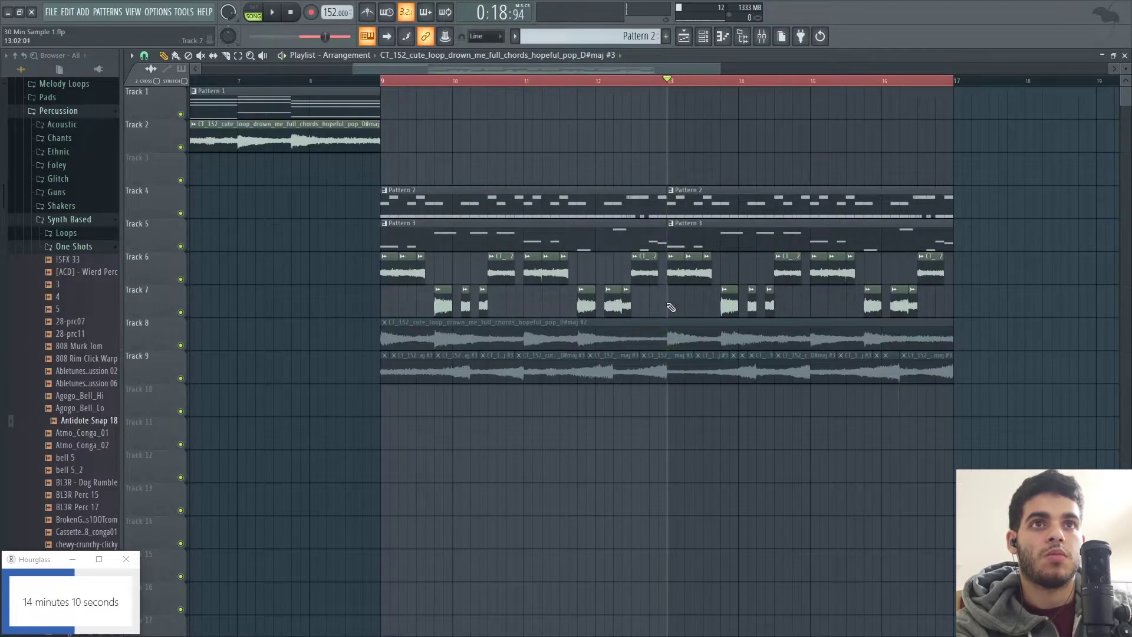
# Try a four-step loop #3 slice on Track 7 at bar 13 instead of the first two Track 6 slices, and undo it.
pyautogui.press('space')
pyautogui.press('space')
pyautogui.press('space')
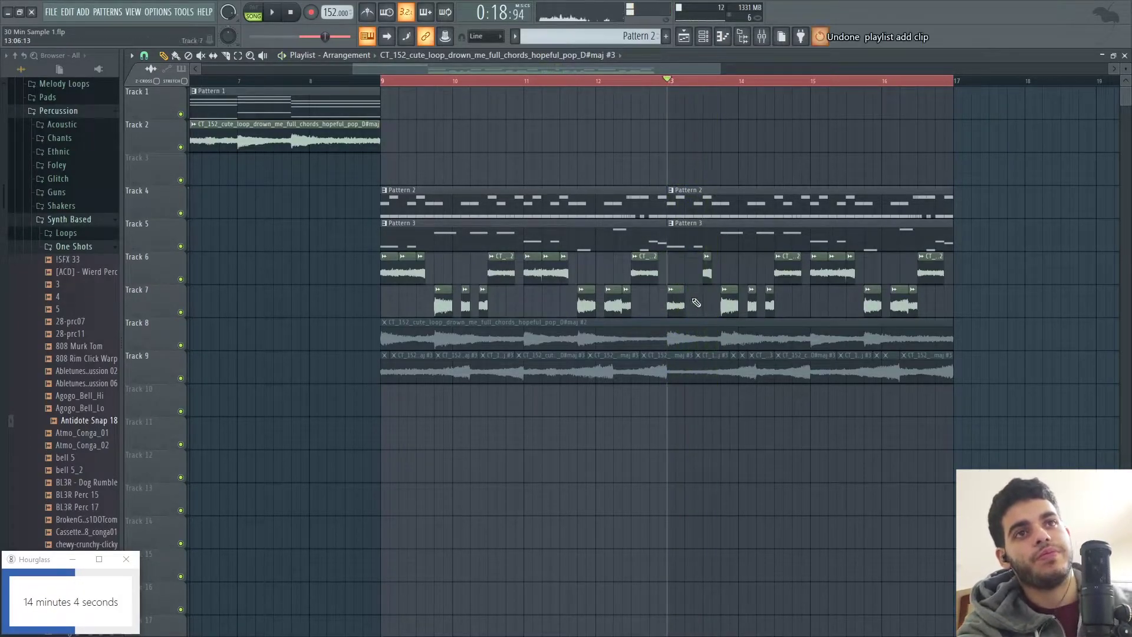
pyautogui.hotkey('ctrl', 'alt', 'z')
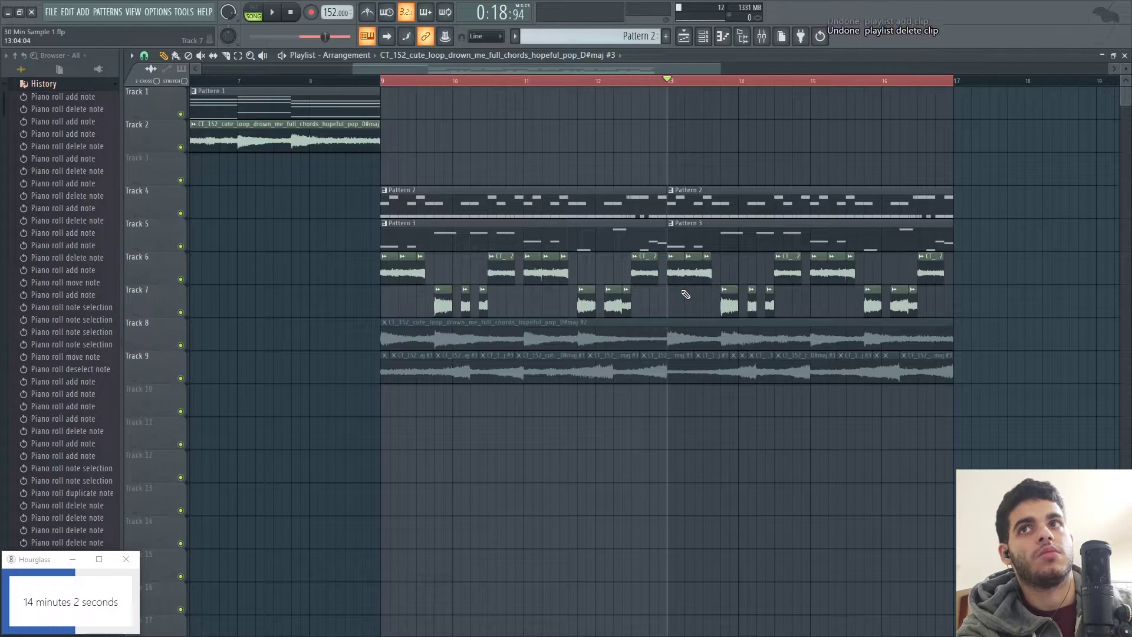
pyautogui.press('space')
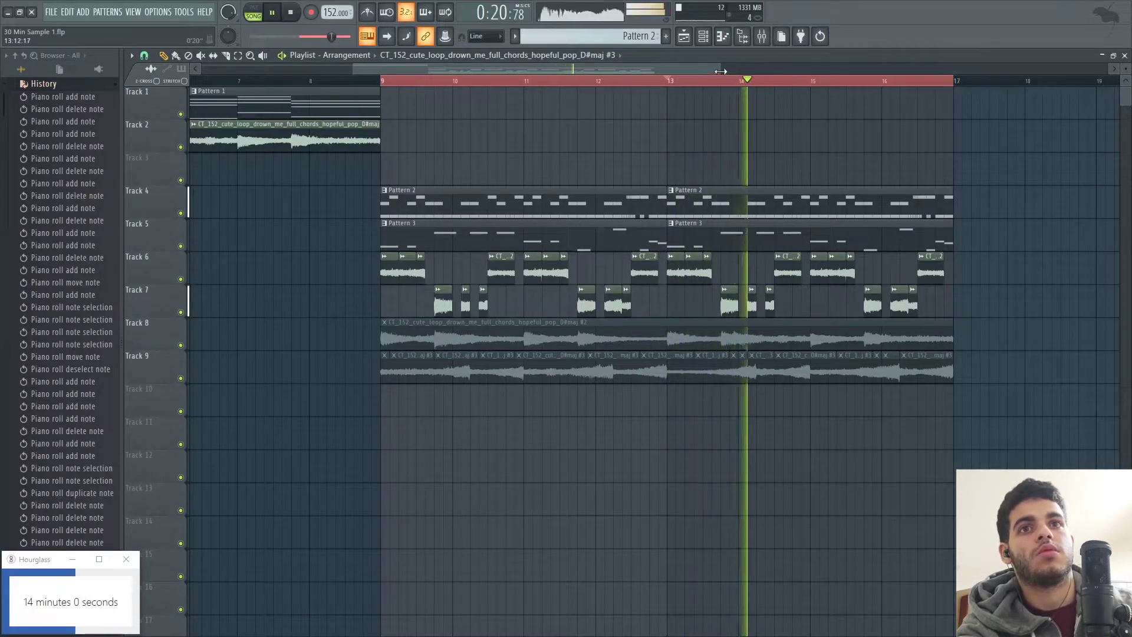
# Delete the muted loop clips on Tracks 8 and 9 between bars 9 and 17.
pyautogui.moveTo(721, 71); pyautogui.dragTo(847, 71)
pyautogui.click(57, 86)
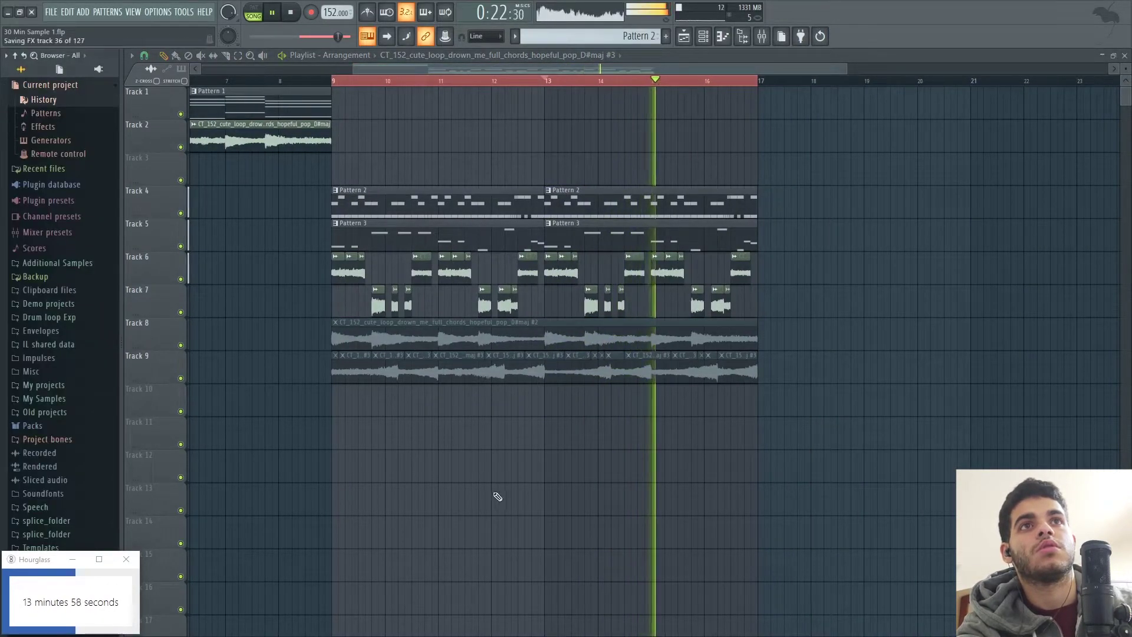
pyautogui.moveTo(312, 410); pyautogui.dragTo(820, 324)
pyautogui.press('Delete')
# Create a new empty Pattern 4, add a second Serum_x64 instrument channel, and stop playback.
pyautogui.press('F6')
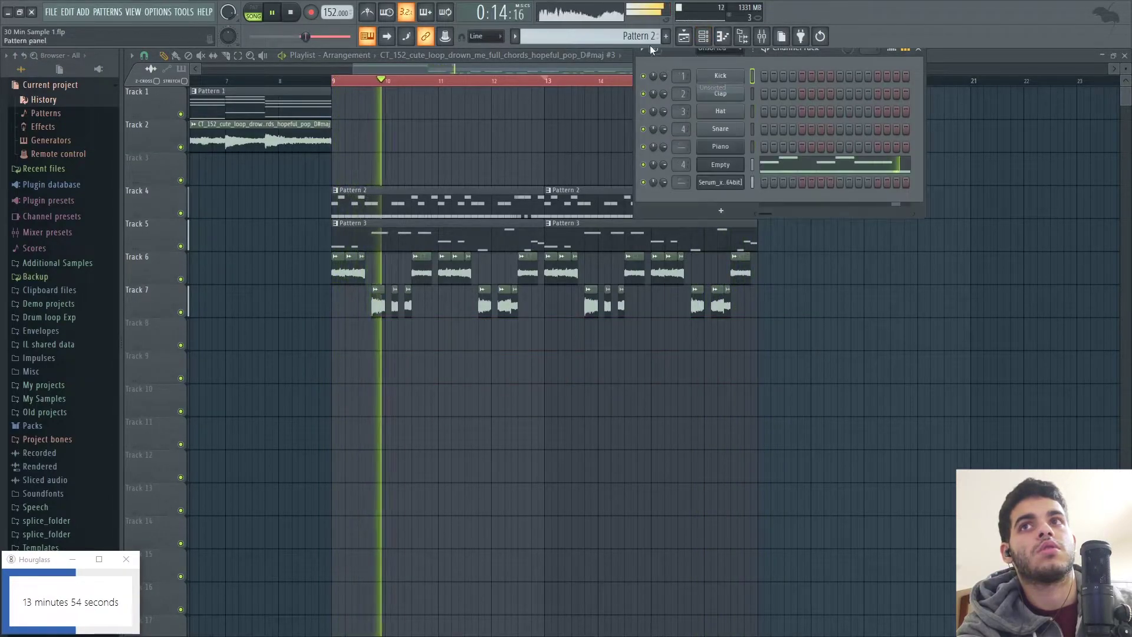
pyautogui.press('F4')
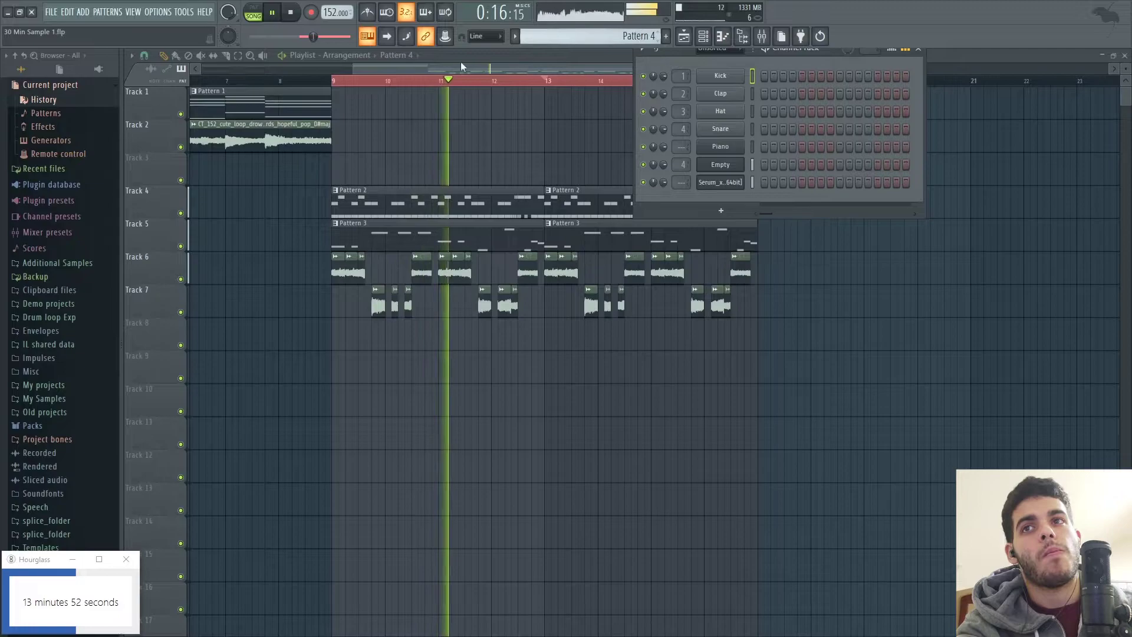
pyautogui.click(83, 11)
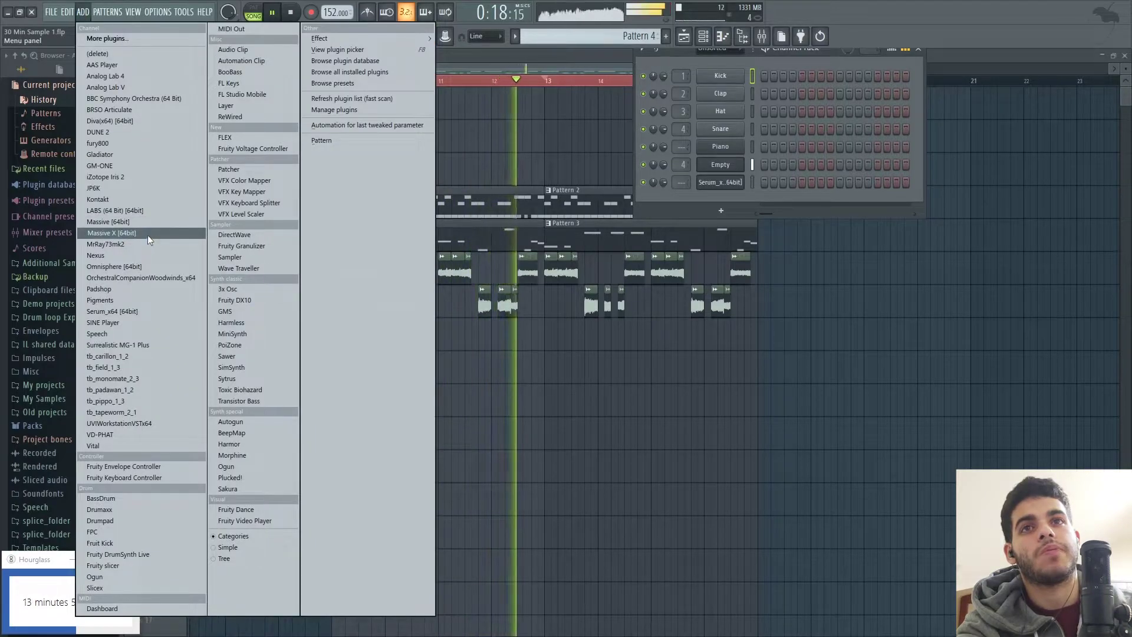
pyautogui.click(130, 312)
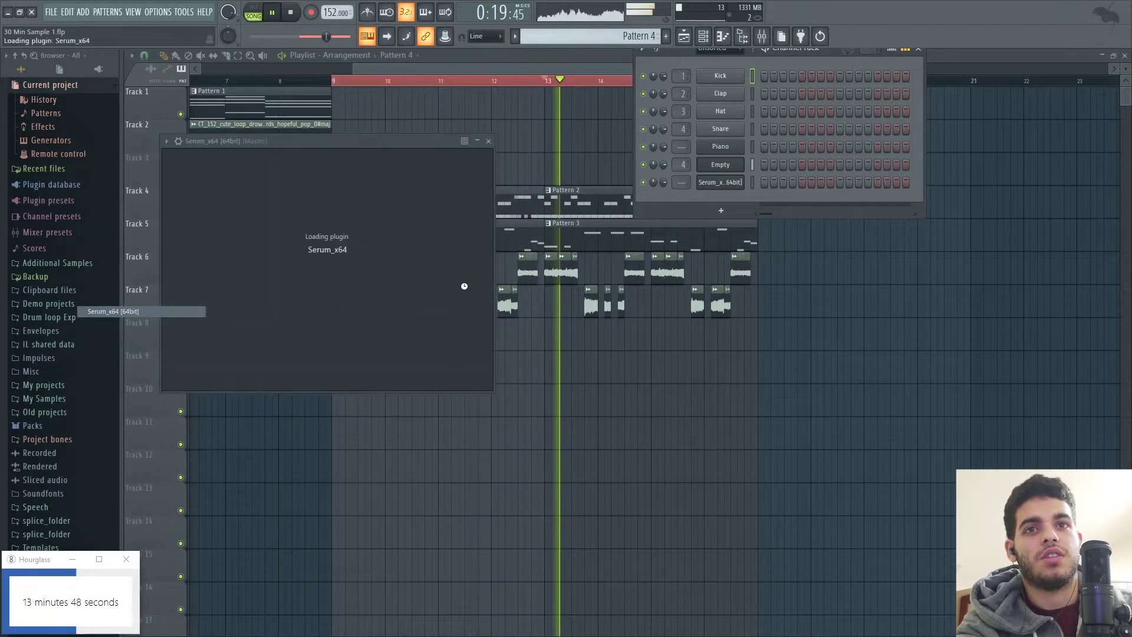
pyautogui.press('space')
# Load the LD Haywyre Sine preset from the User2 presets into the new Serum and close its window.
pyautogui.click(455, 164)
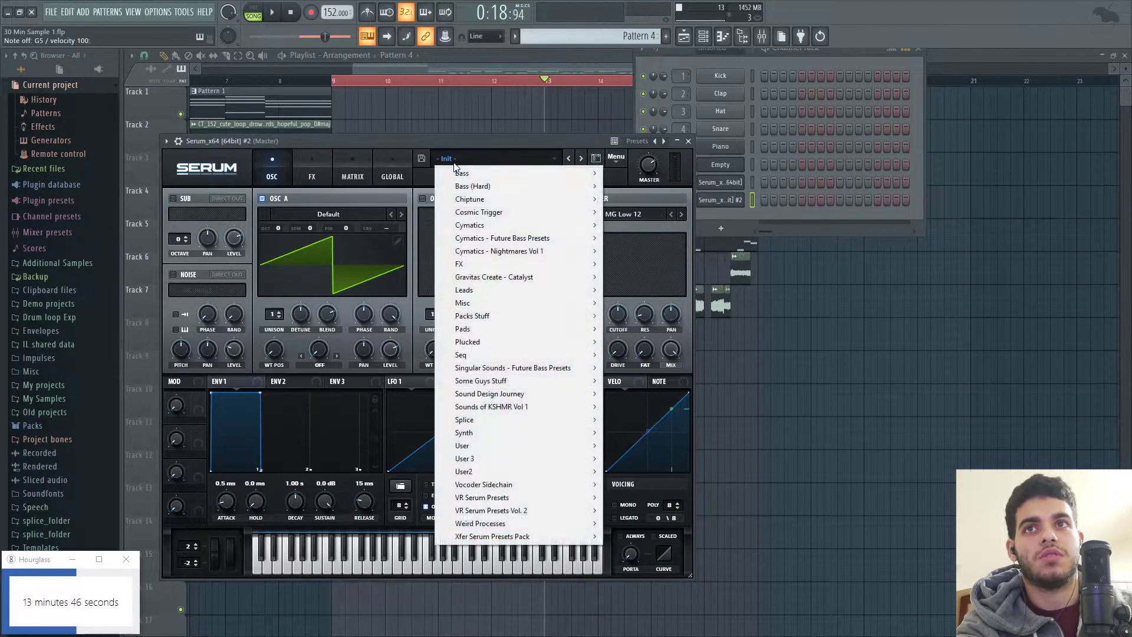
pyautogui.moveTo(484, 470)
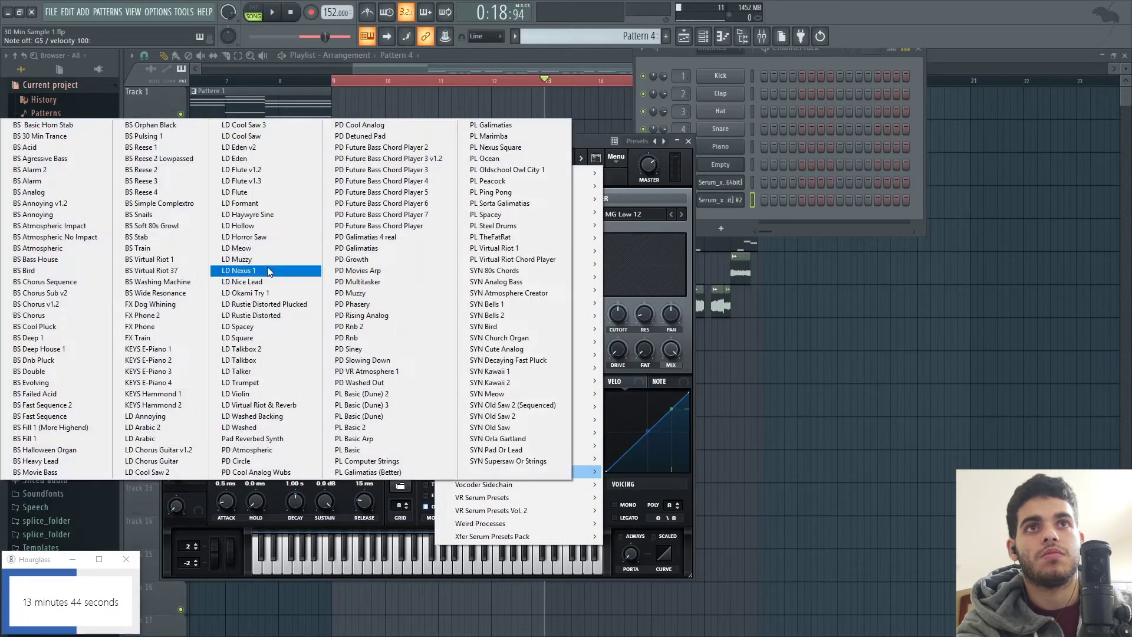
pyautogui.click(261, 218)
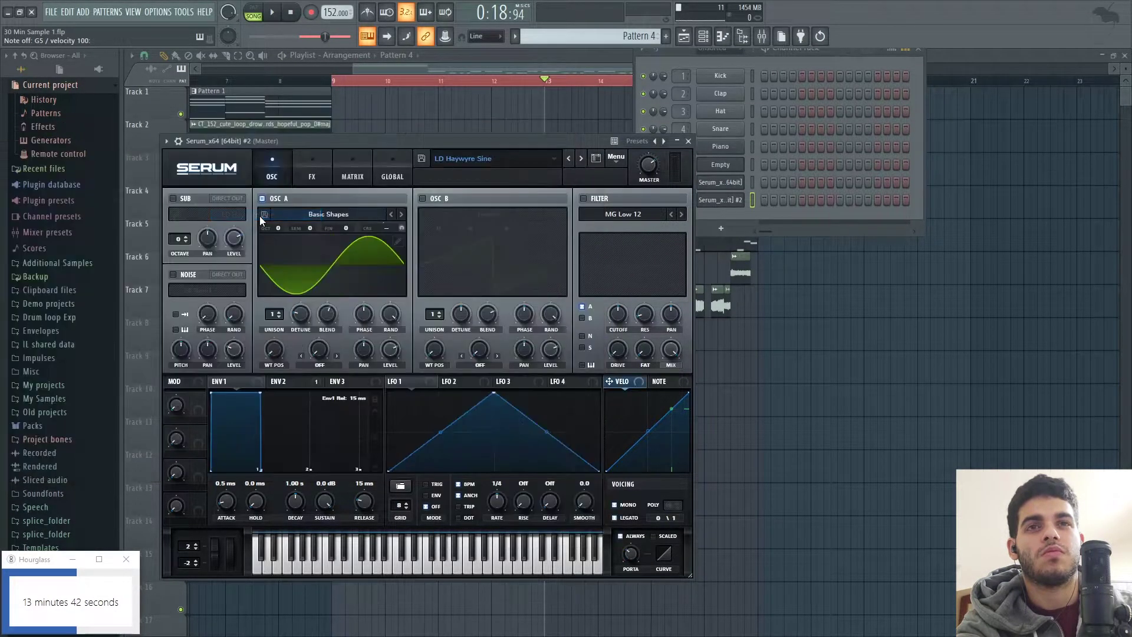
pyautogui.click(688, 141)
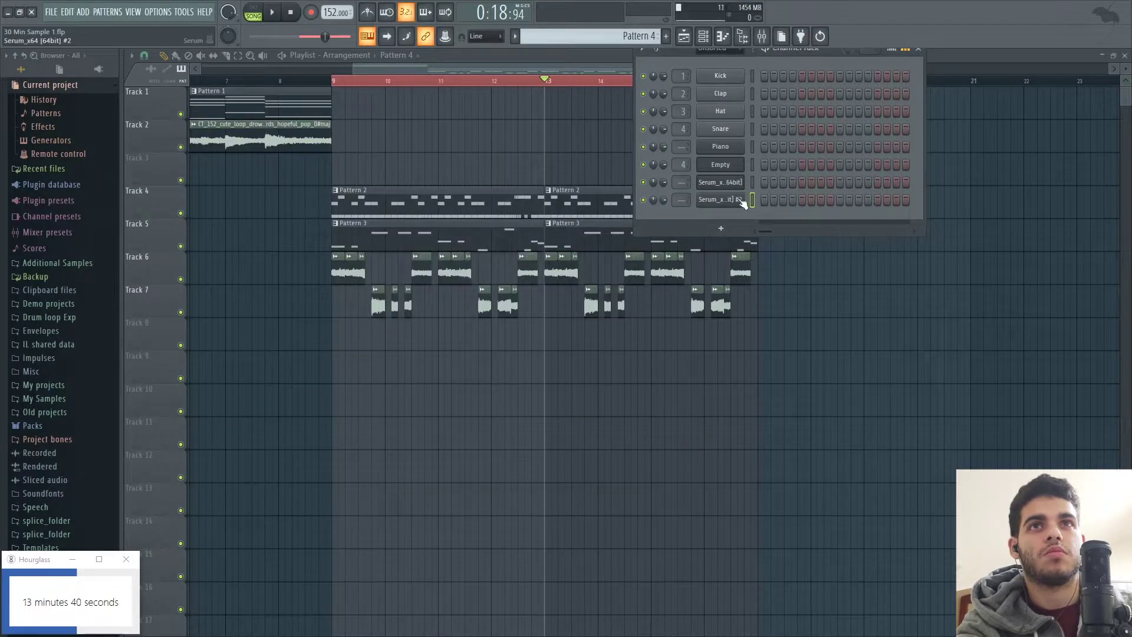
# Place a Pattern 4 clip on Track 3 around bar 11.
pyautogui.rightClick(743, 202)
pyautogui.click(776, 204)
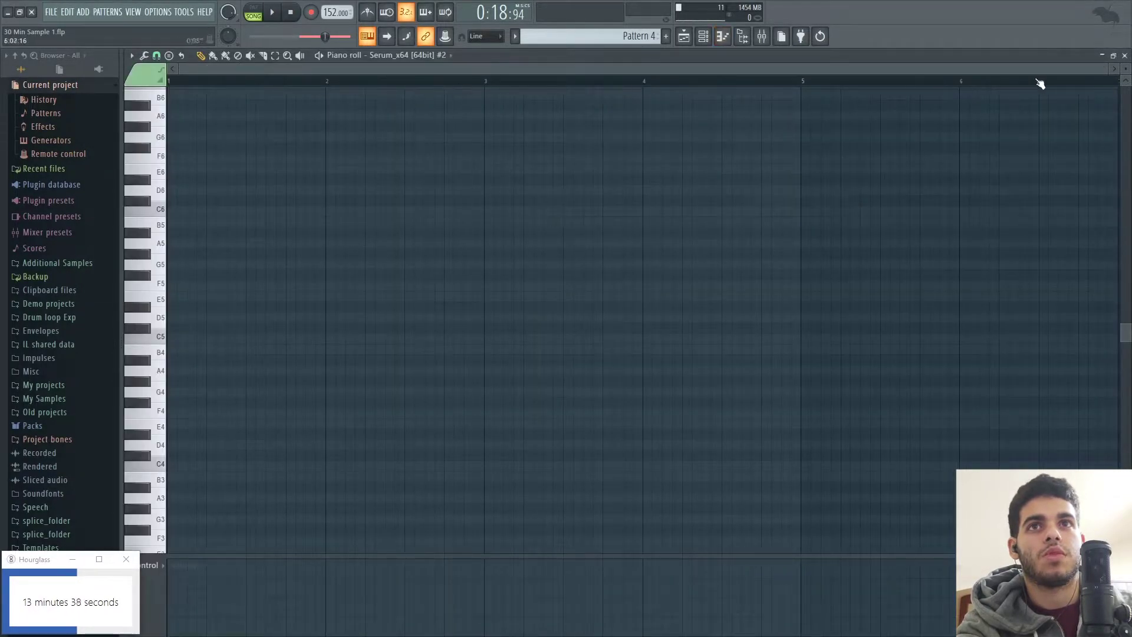
pyautogui.click(1119, 54)
pyautogui.click(469, 173)
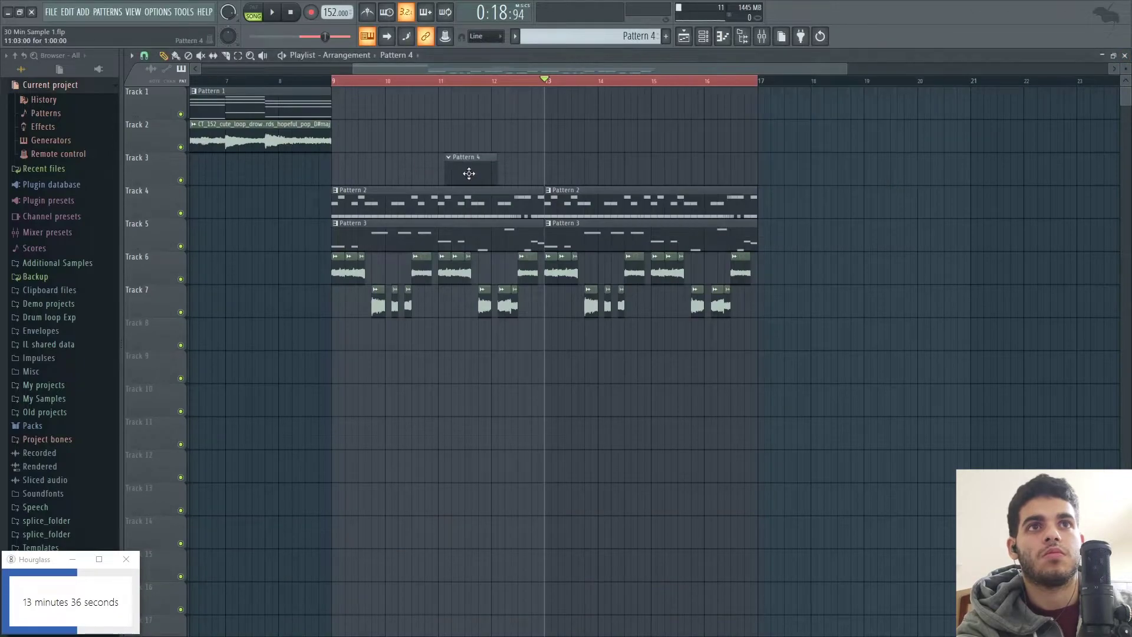
# Draw a short F5, G5, F5 phrase in the second half of bar 1 for the second Serum, and audition it.
pyautogui.press('space')
pyautogui.click(707, 37)
pyautogui.press('space')
pyautogui.rightClick(745, 197)
pyautogui.click(748, 200)
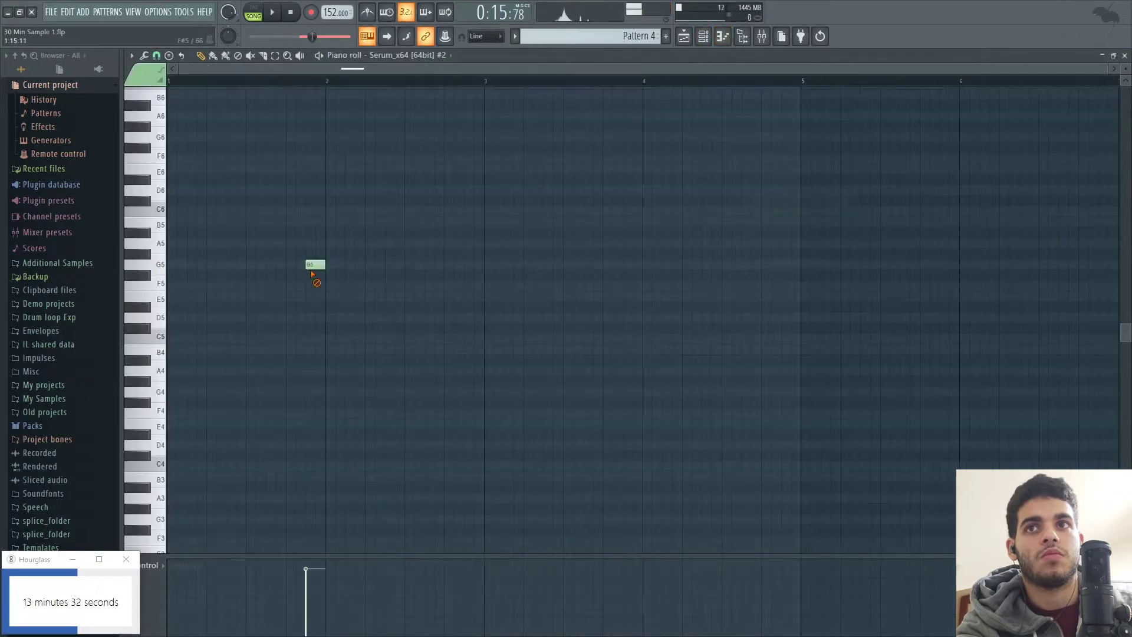
pyautogui.rightClick(316, 268)
pyautogui.press('space')
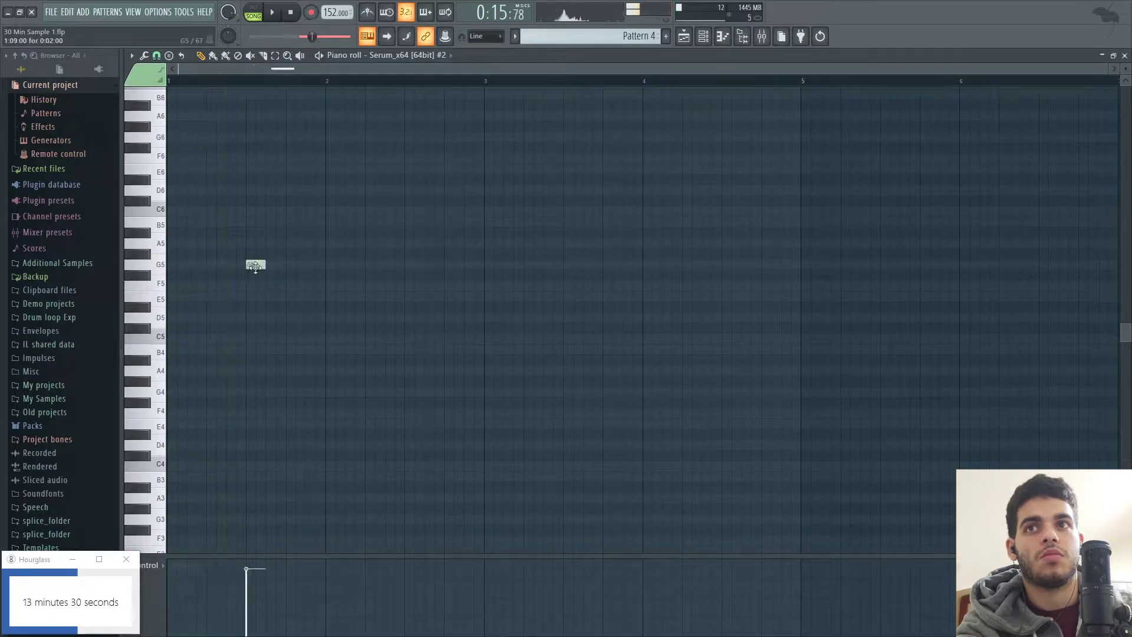
pyautogui.click(255, 264)
pyautogui.rightClick(255, 264)
pyautogui.click(267, 265)
pyautogui.press('space')
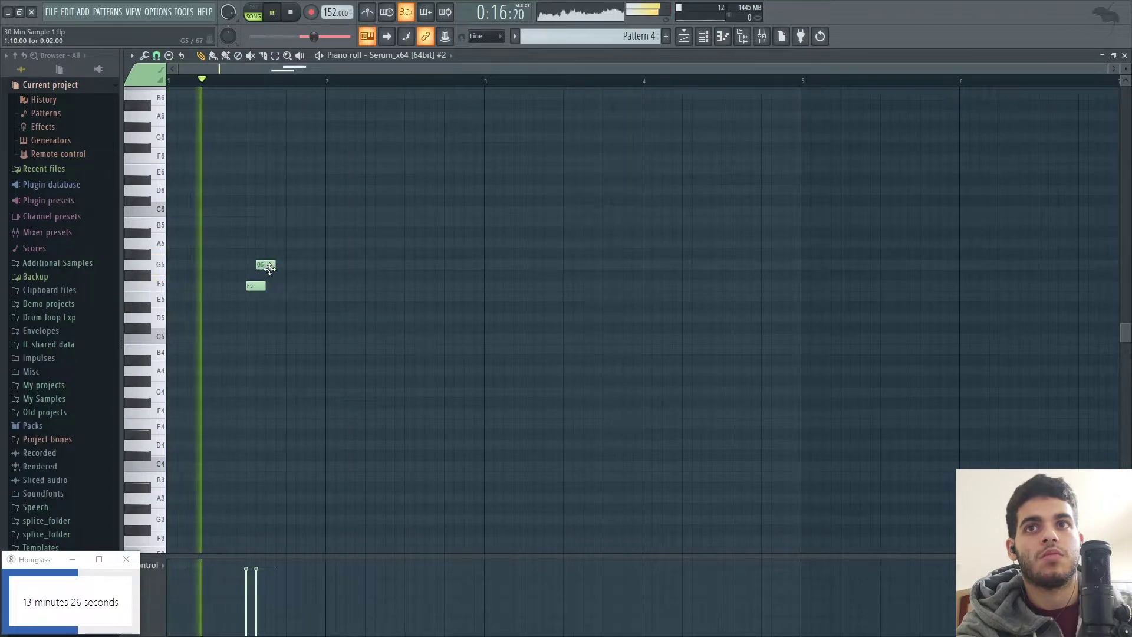
pyautogui.press('space')
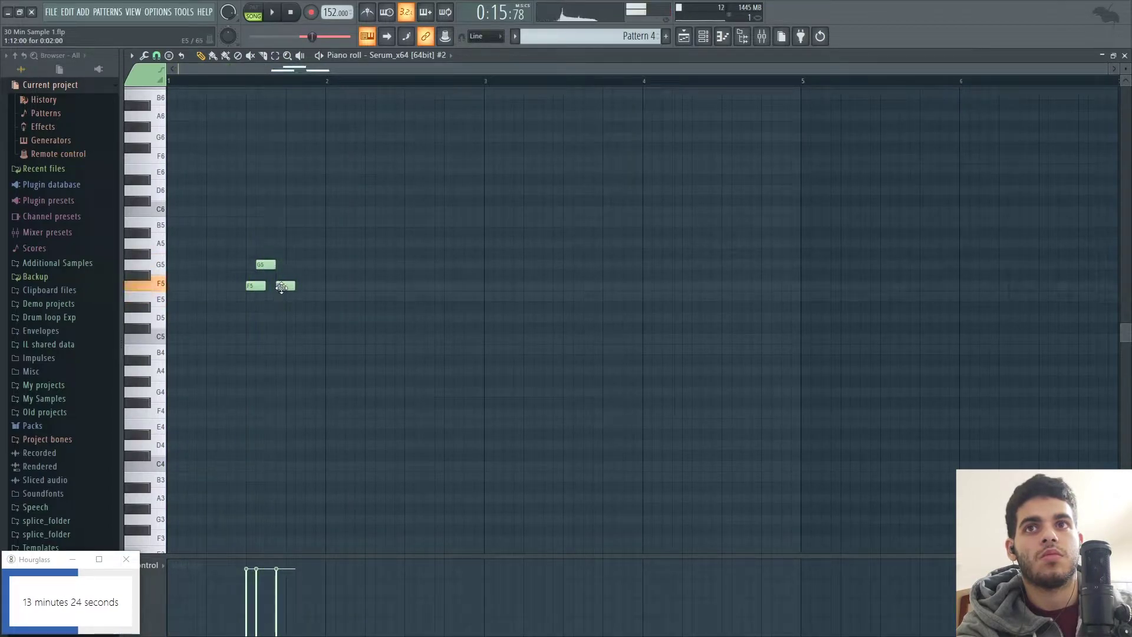
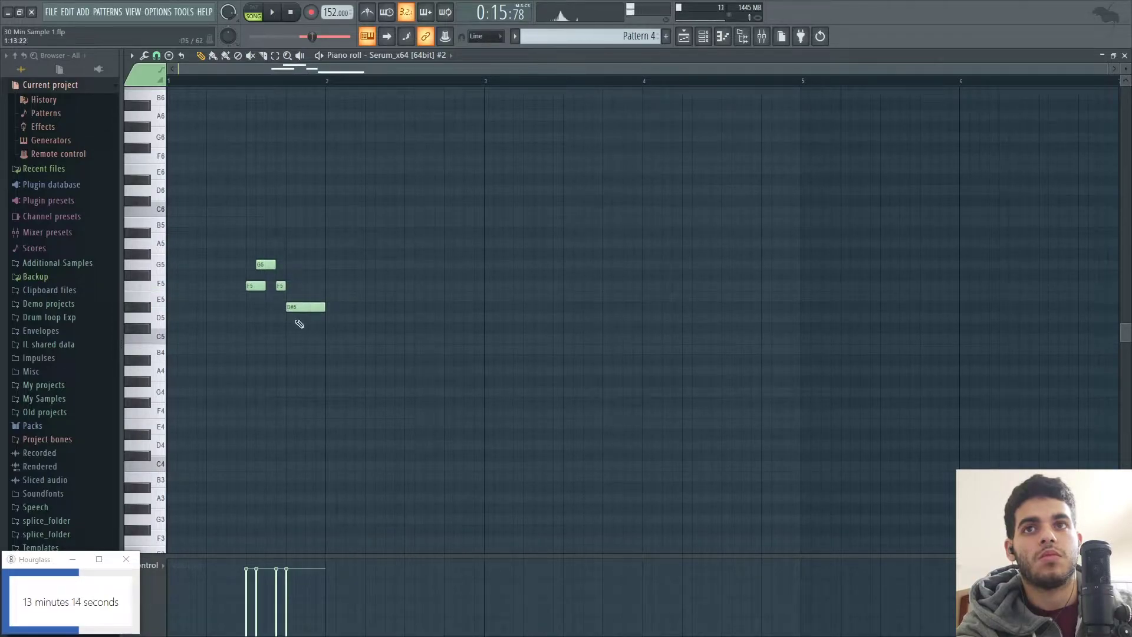
# Add D#5 and C5 notes at the end of the bar 1 phrase, and raise both by an octave.
pyautogui.moveTo(335, 323); pyautogui.dragTo(305, 311)
pyautogui.press('space')
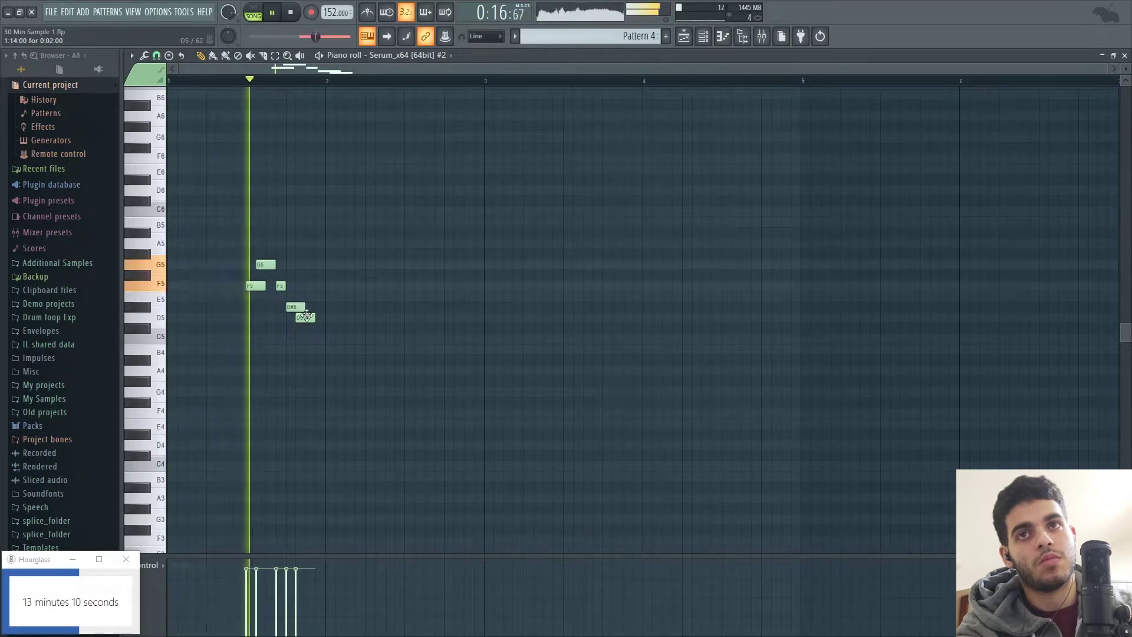
pyautogui.press('space')
pyautogui.moveTo(303, 331); pyautogui.dragTo(304, 342)
pyautogui.press('space')
pyautogui.press('space')
pyautogui.hotkey('ctrl', 'Up')
pyautogui.press('space')
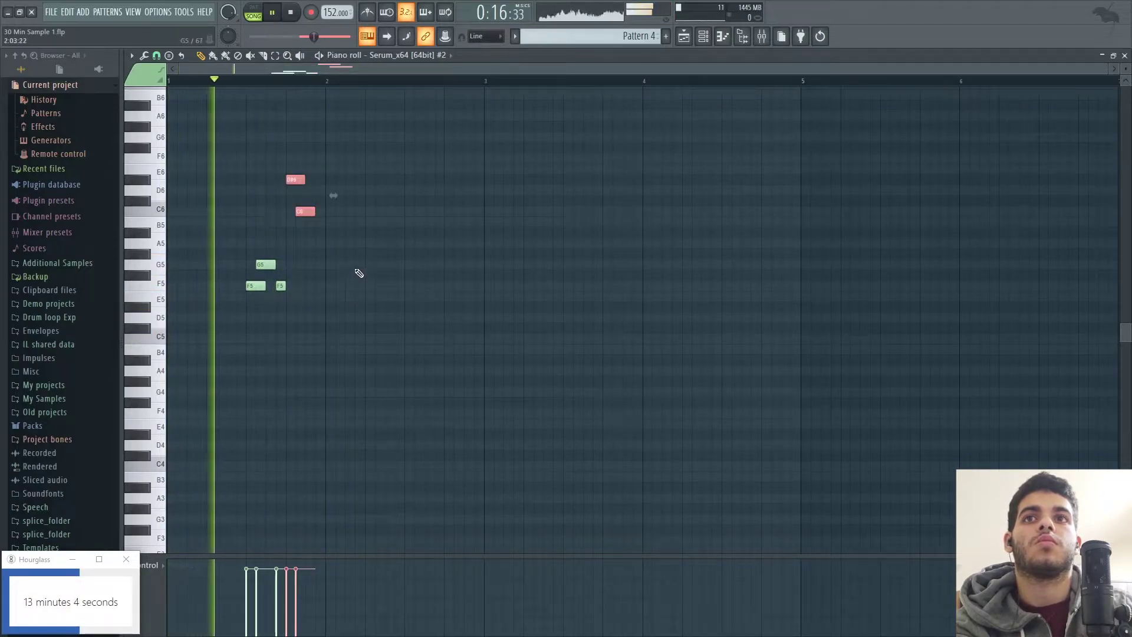
pyautogui.keyDown('ctrl'); pyautogui.click(336, 259); pyautogui.keyUp('ctrl')
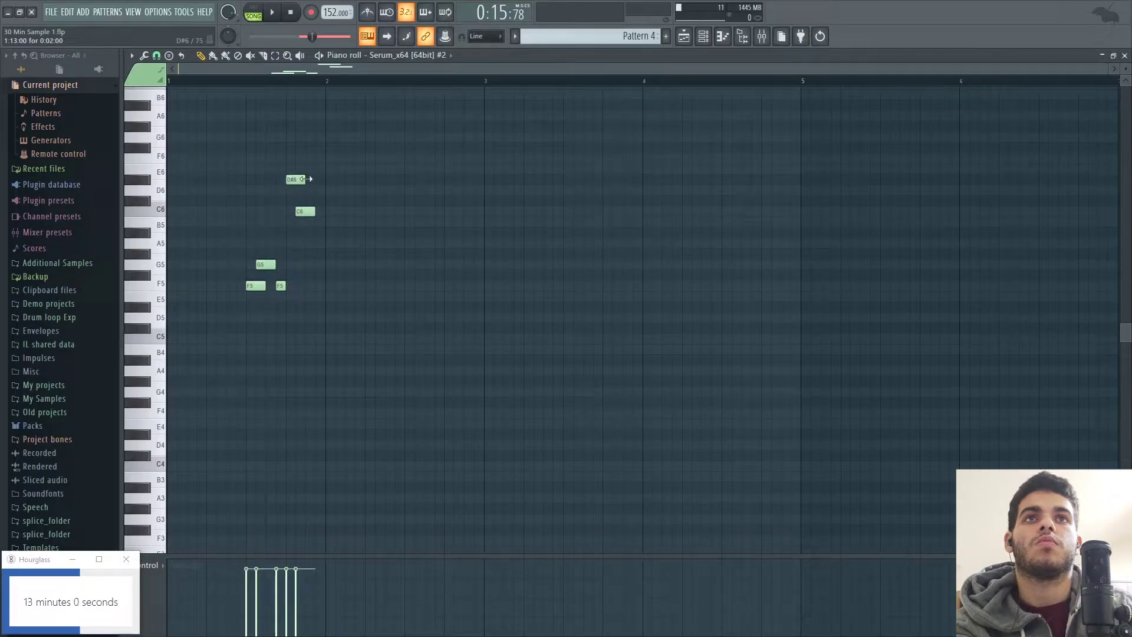
# Shift the D#6 note to start at 1:13:03, shorten it to 0:01:17, and audition the phrase.
pyautogui.click(295, 179)
pyautogui.moveTo(294, 179); pyautogui.dragTo(296, 179)
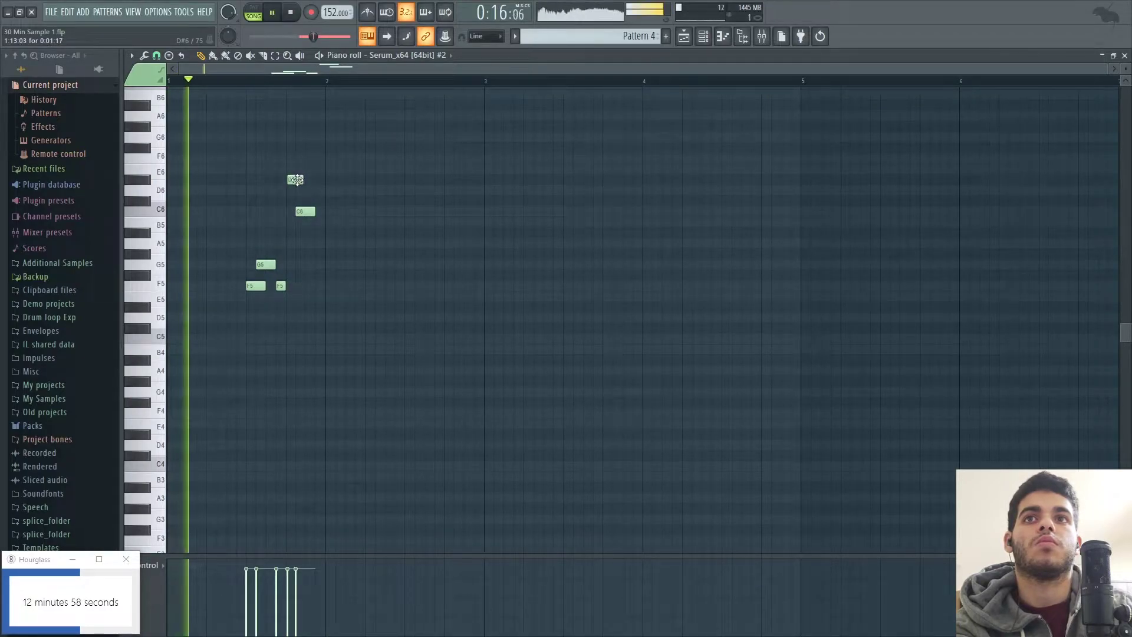
pyautogui.press('space')
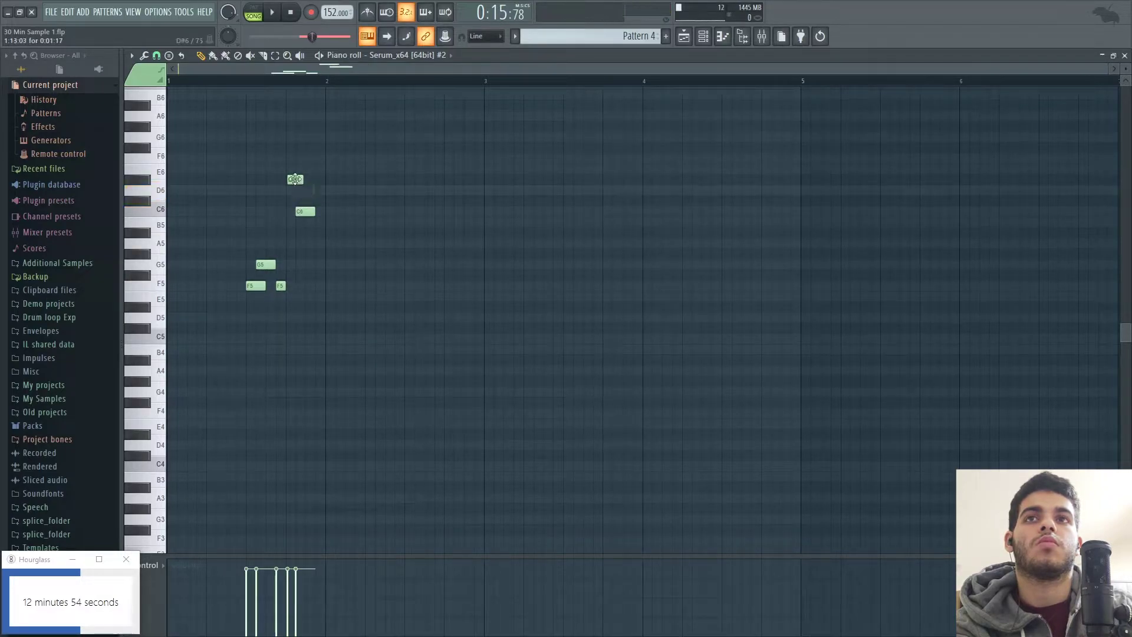
# Replace the C6 note with F6 at 1:14:00, add G6 at 1:15:00, and play the phrase.
pyautogui.rightClick(308, 213)
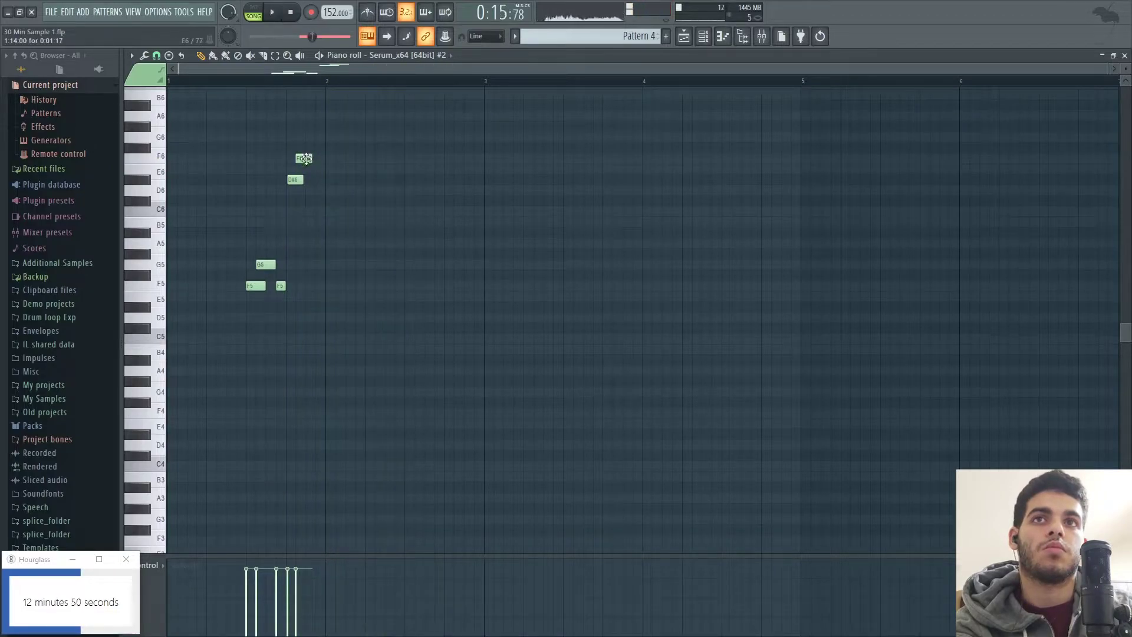
pyautogui.moveTo(312, 186); pyautogui.dragTo(369, 180)
pyautogui.press('space')
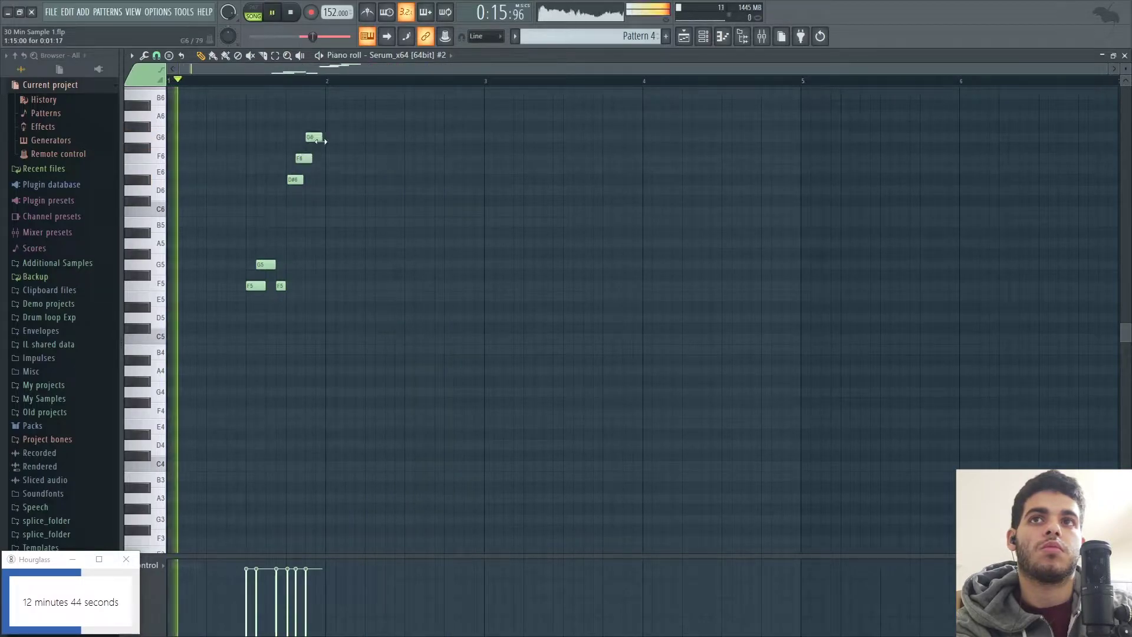
# Remove the last two notes, place G6 at 1:14:00 instead, and raise the D#6 note to F6.
pyautogui.rightClick(314, 140)
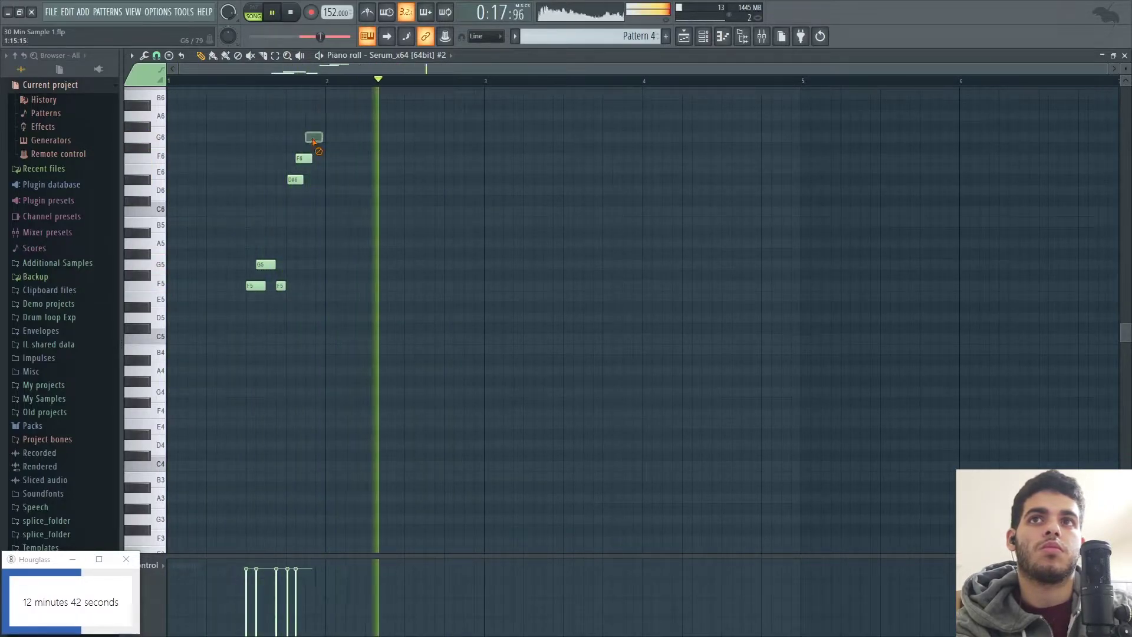
pyautogui.rightClick(298, 155)
pyautogui.press('space')
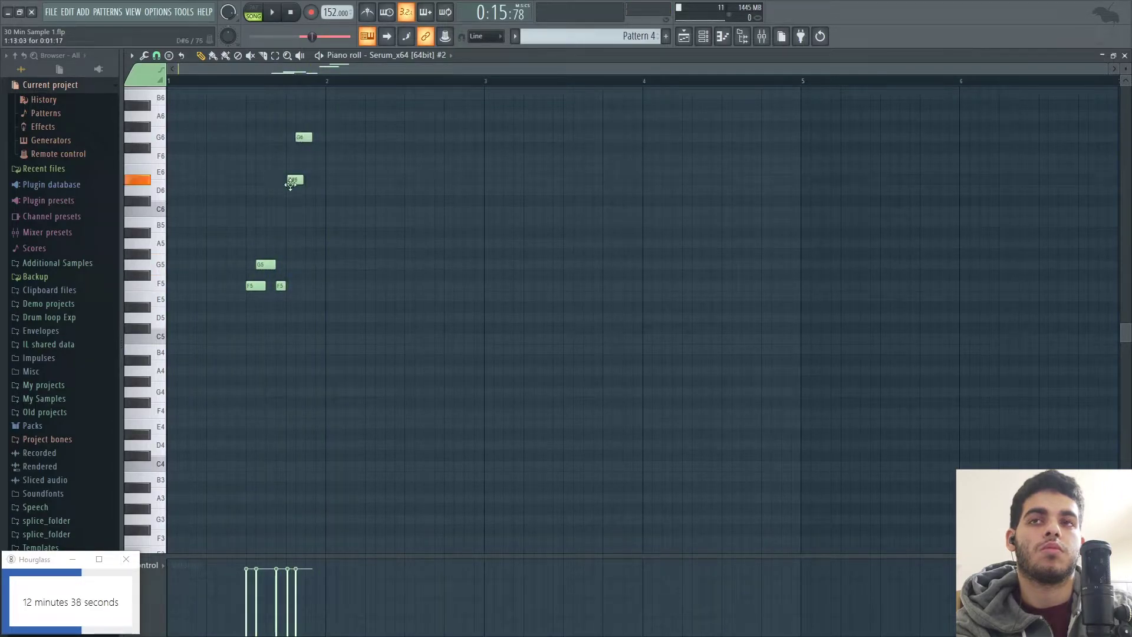
pyautogui.moveTo(293, 152); pyautogui.dragTo(295, 158)
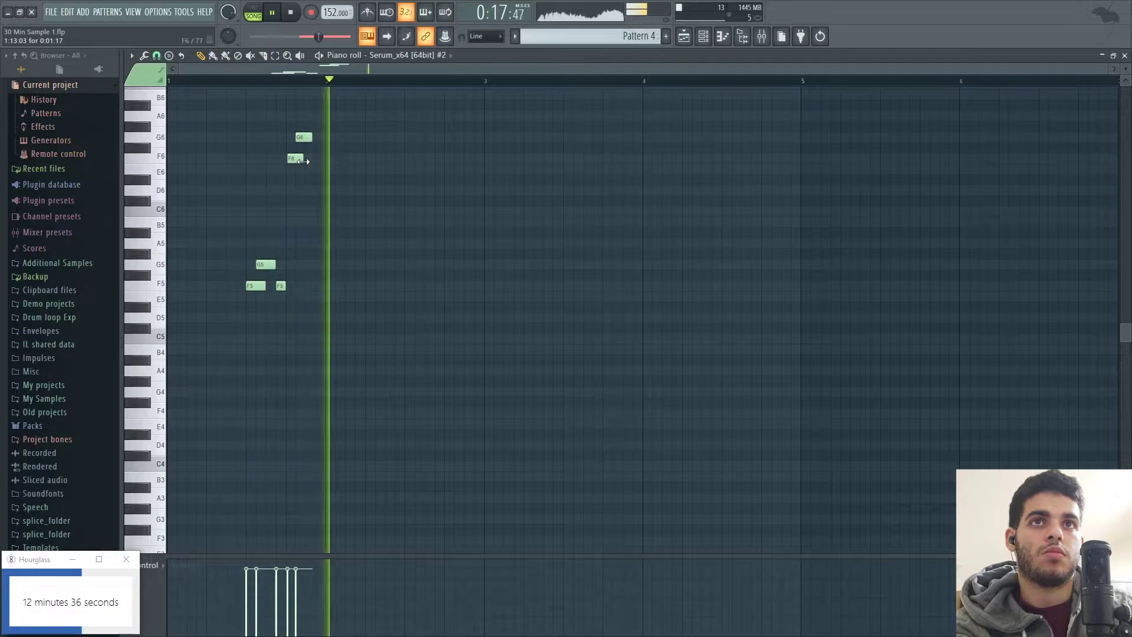
# Draw a second phrase of G#5, A#5 and G5 notes around the middle of bar 3, and audition it.
pyautogui.scroll(3, 336, 194)
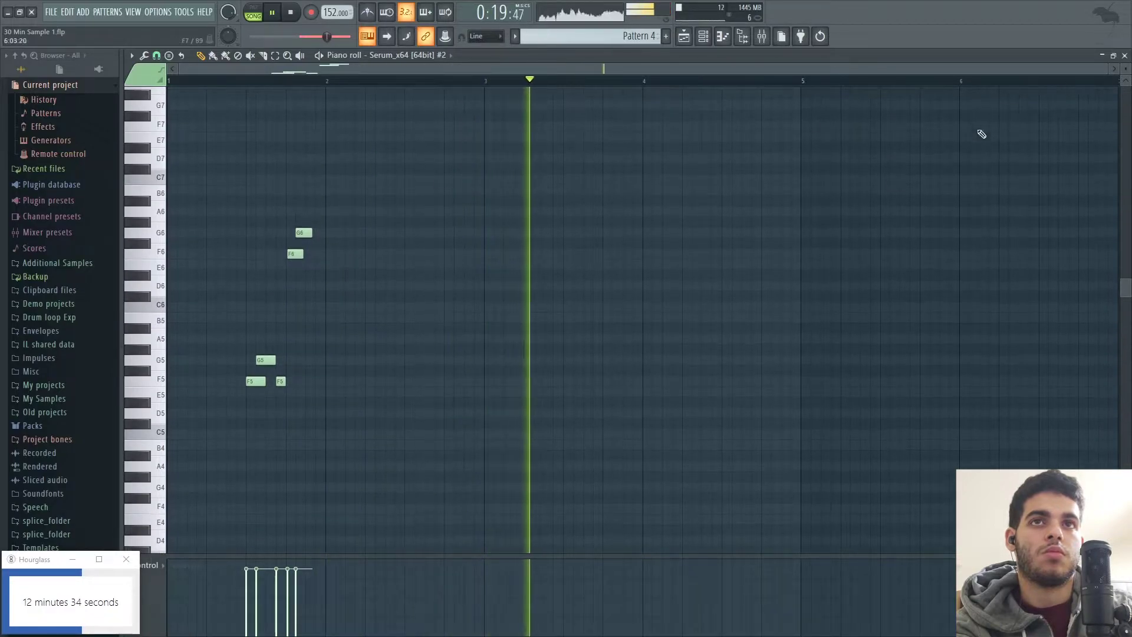
pyautogui.press('space')
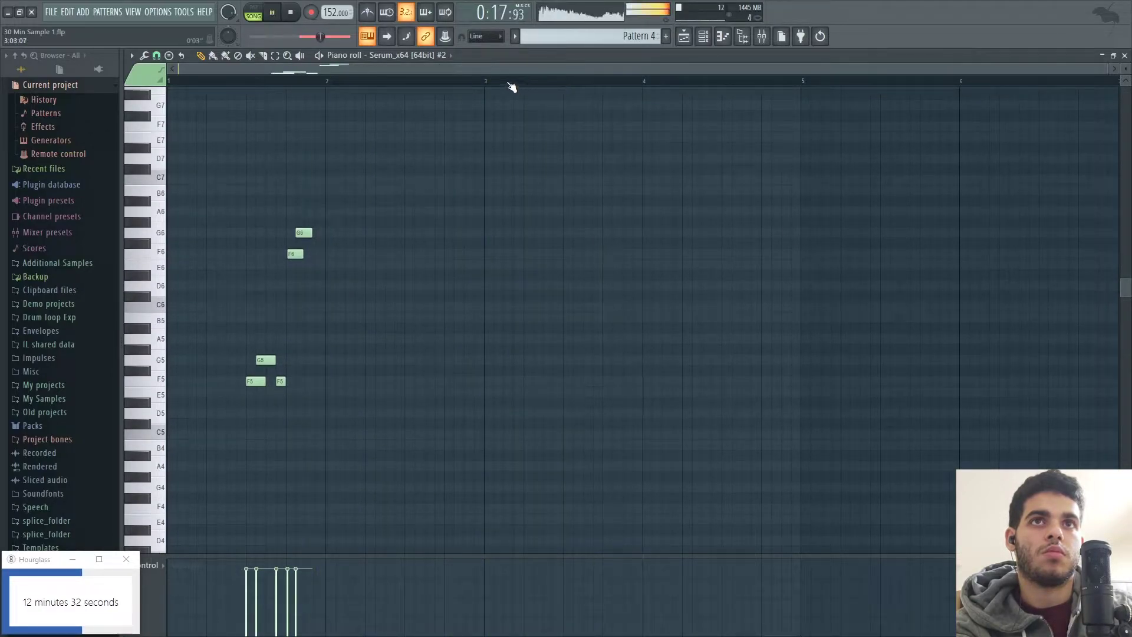
pyautogui.click(553, 179)
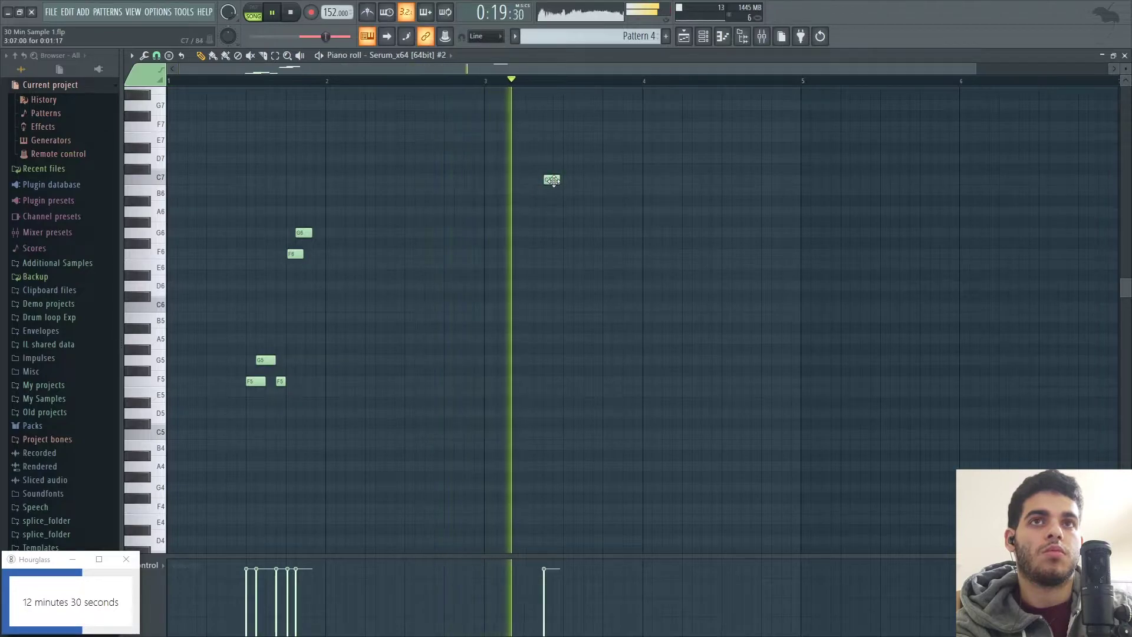
pyautogui.press('space')
pyautogui.moveTo(580, 202); pyautogui.dragTo(598, 210)
pyautogui.press('space')
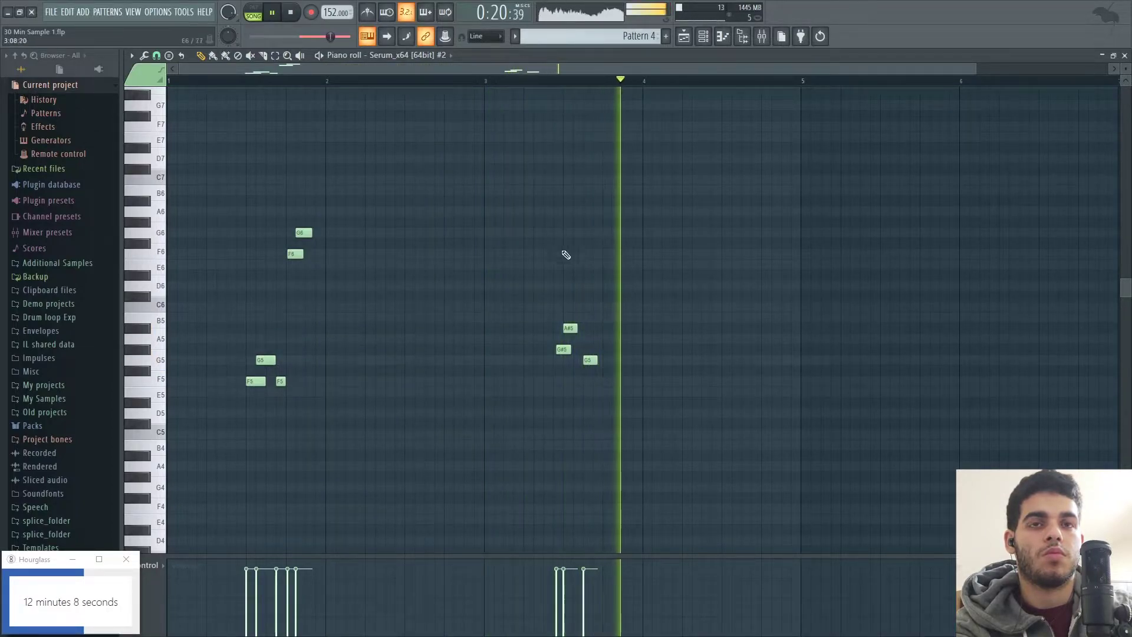
# Move the G5 that ends the bar 3 phrase slightly later and lengthen the A#5 before it.
pyautogui.press('space')
pyautogui.moveTo(600, 361); pyautogui.dragTo(586, 331)
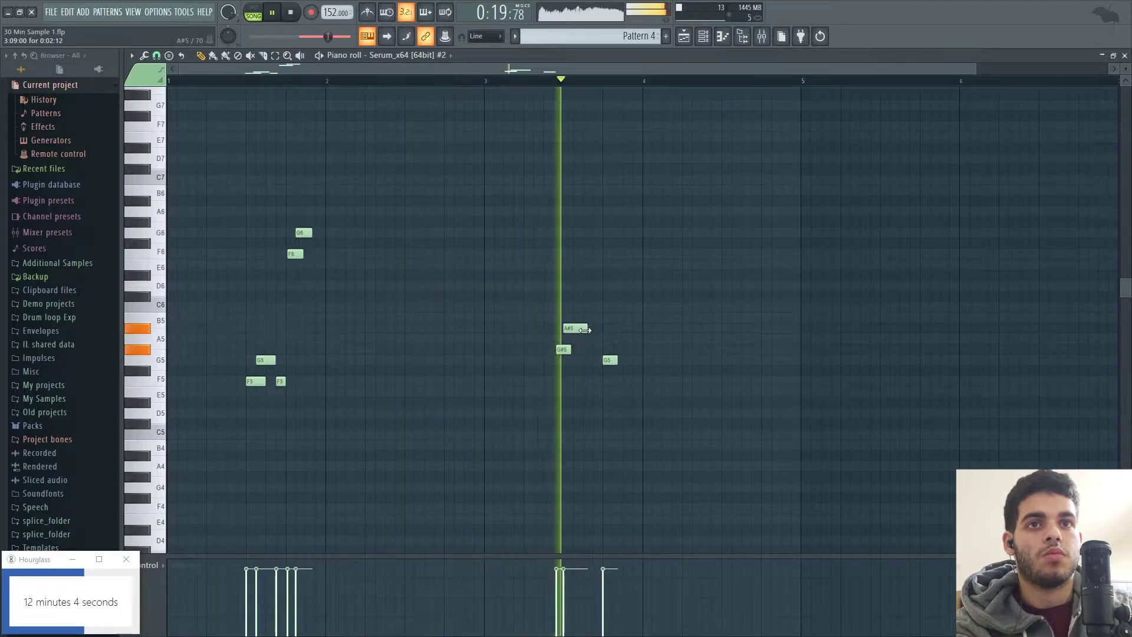
pyautogui.click(597, 391)
pyautogui.rightClick(599, 391)
pyautogui.click(630, 383)
pyautogui.rightClick(631, 383)
pyautogui.click(632, 392)
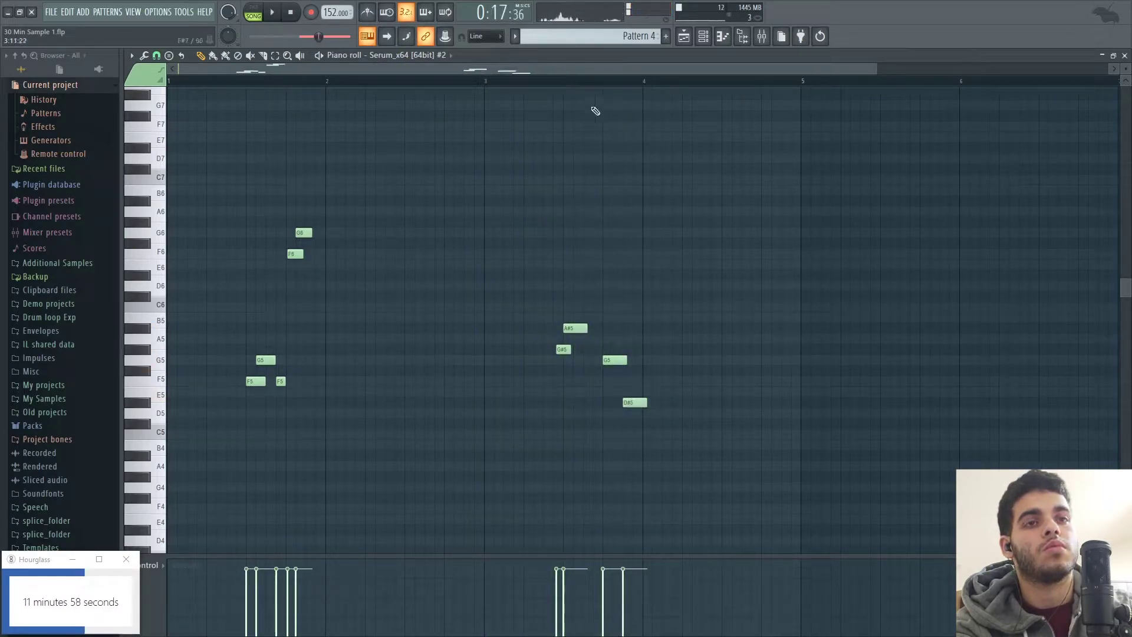
pyautogui.rightClick(640, 403)
# Add an answering phrase at the end of bar 4 with a long F5, a short G5 and a short closing D#5.
pyautogui.click(735, 350)
pyautogui.press('space')
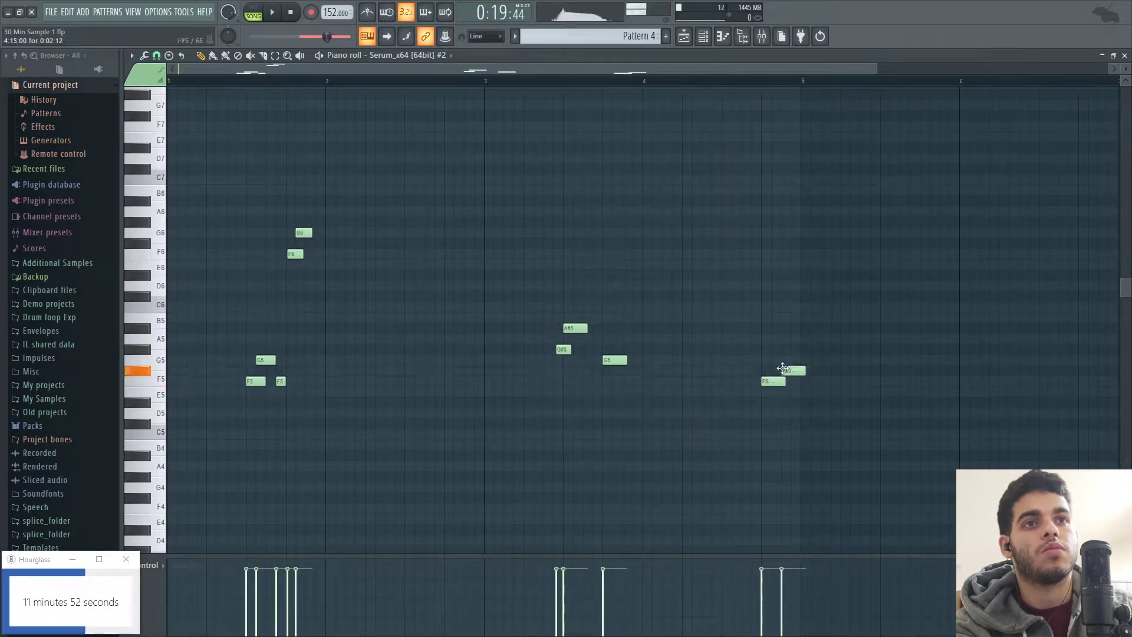
pyautogui.press('space')
pyautogui.moveTo(782, 352); pyautogui.dragTo(781, 383)
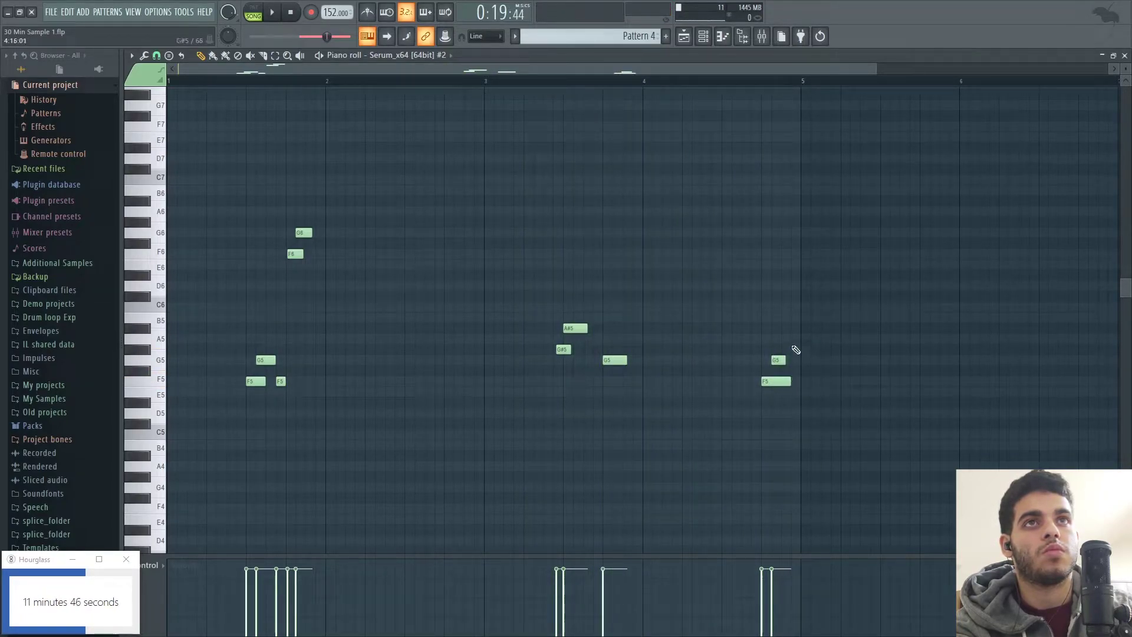
pyautogui.moveTo(817, 349); pyautogui.dragTo(796, 329)
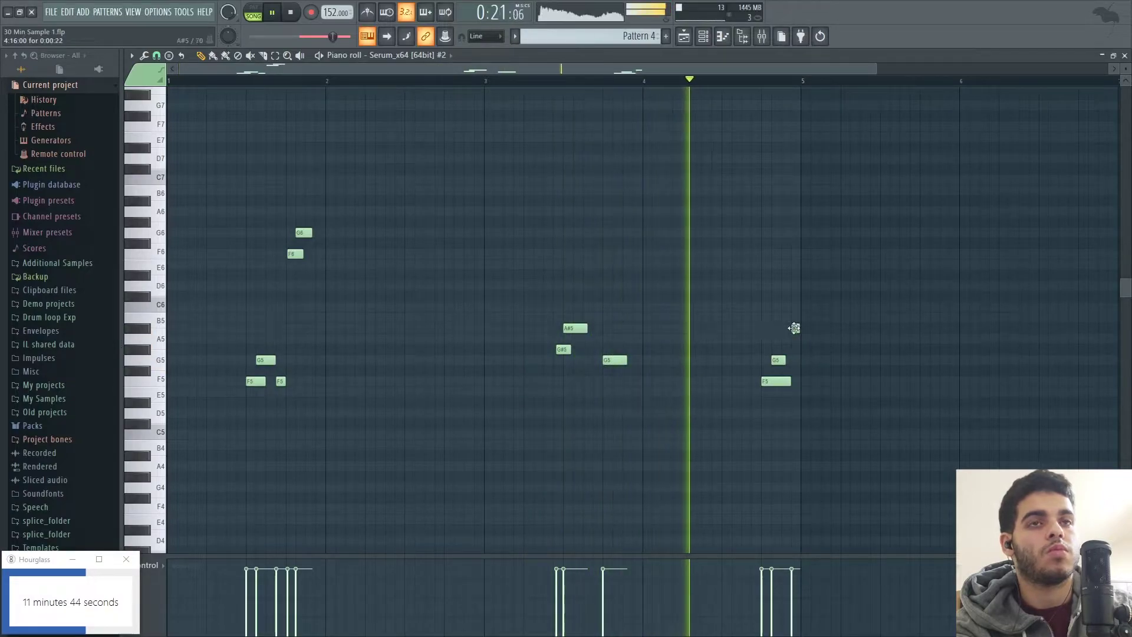
pyautogui.moveTo(797, 395); pyautogui.dragTo(796, 405)
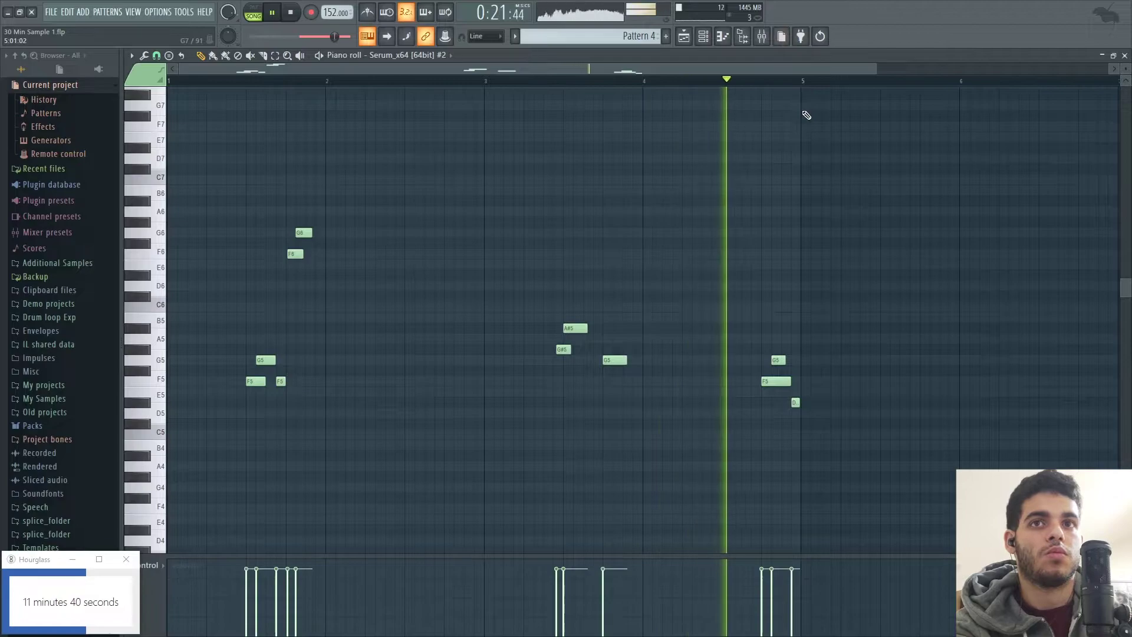
# Duplicate the whole four-bar melody and shift the copy half a bar later so it fills bars 5 to 8.
pyautogui.moveTo(876, 69); pyautogui.dragTo(1104, 70)
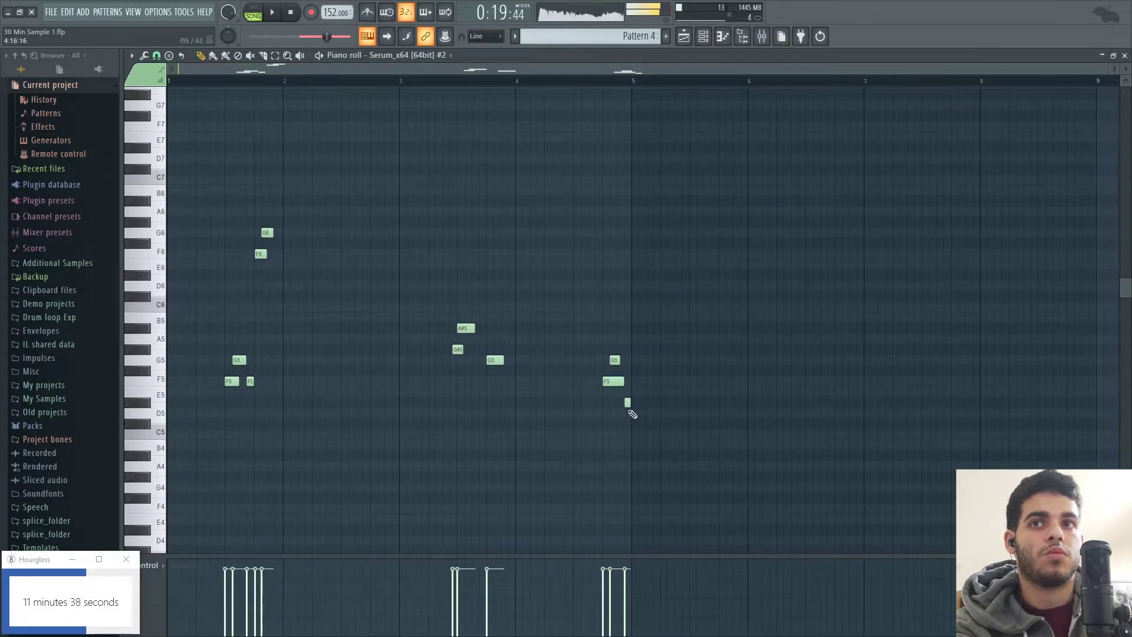
pyautogui.hotkey('ctrl', 'b')
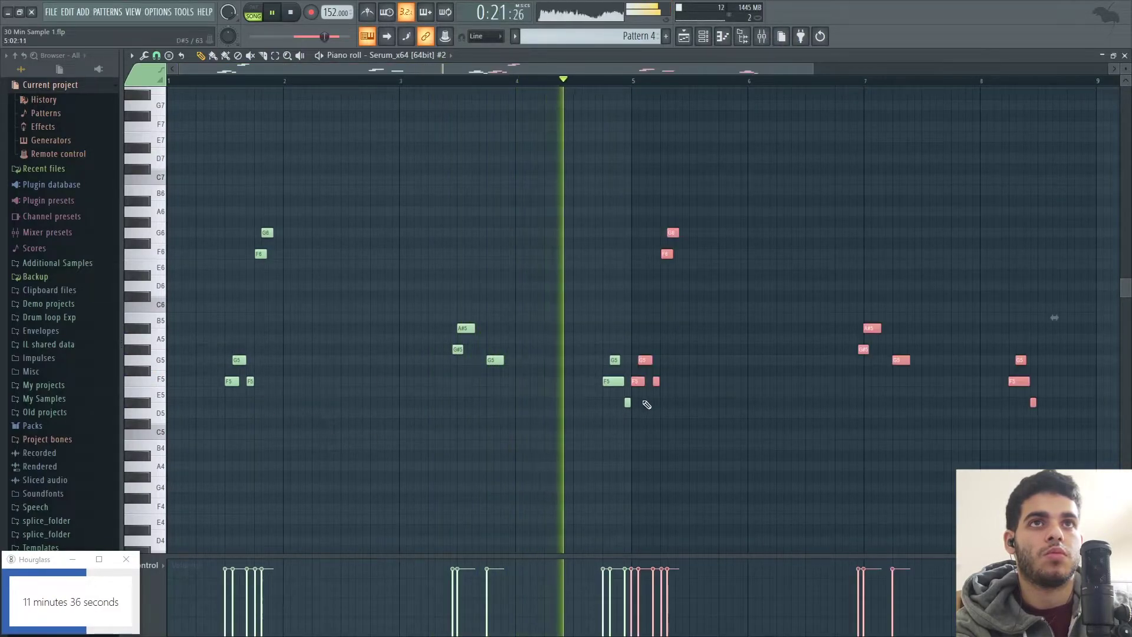
pyautogui.moveTo(637, 386); pyautogui.dragTo(695, 387)
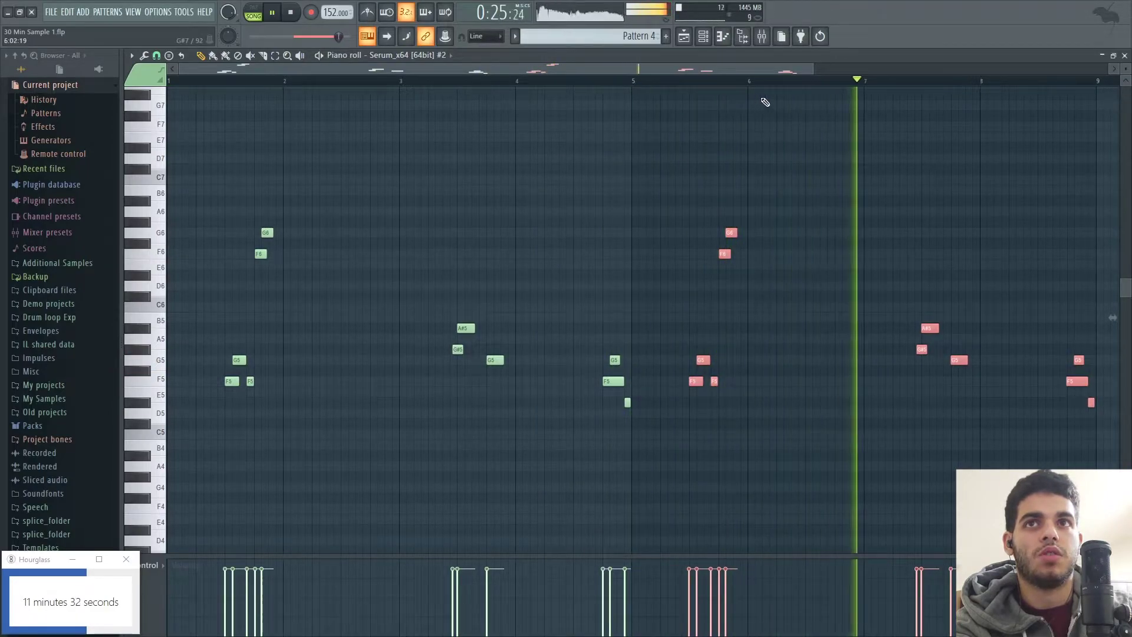
# Return to the playlist, move the Pattern 4 clip on Track 3 to start at bar 9 and play the arrangement.
pyautogui.click(1126, 56)
pyautogui.press('space')
pyautogui.click(348, 82)
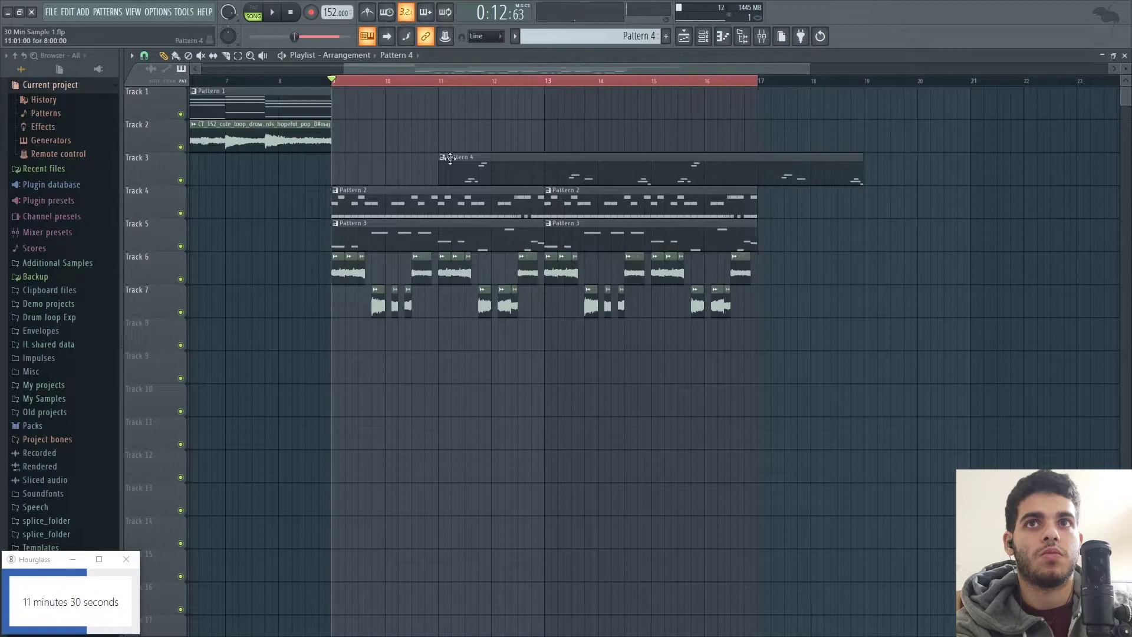
pyautogui.press('space')
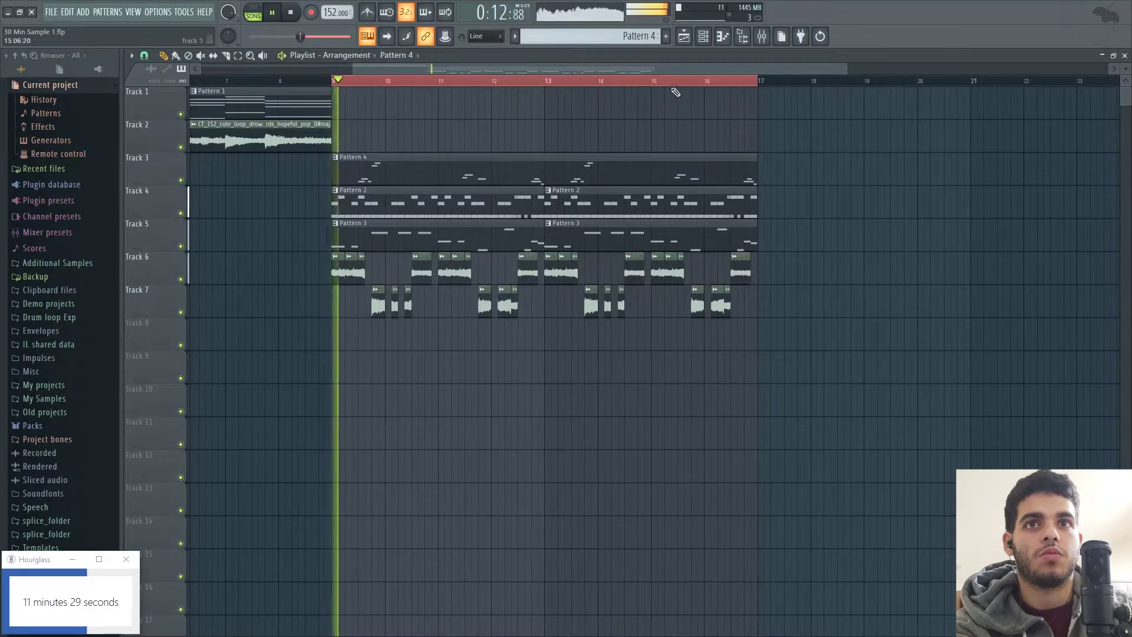
# Reopen Pattern 4's piano roll and move the five-note phrases in bars 1 and 5 one bar later.
pyautogui.click(705, 38)
pyautogui.click(798, 175)
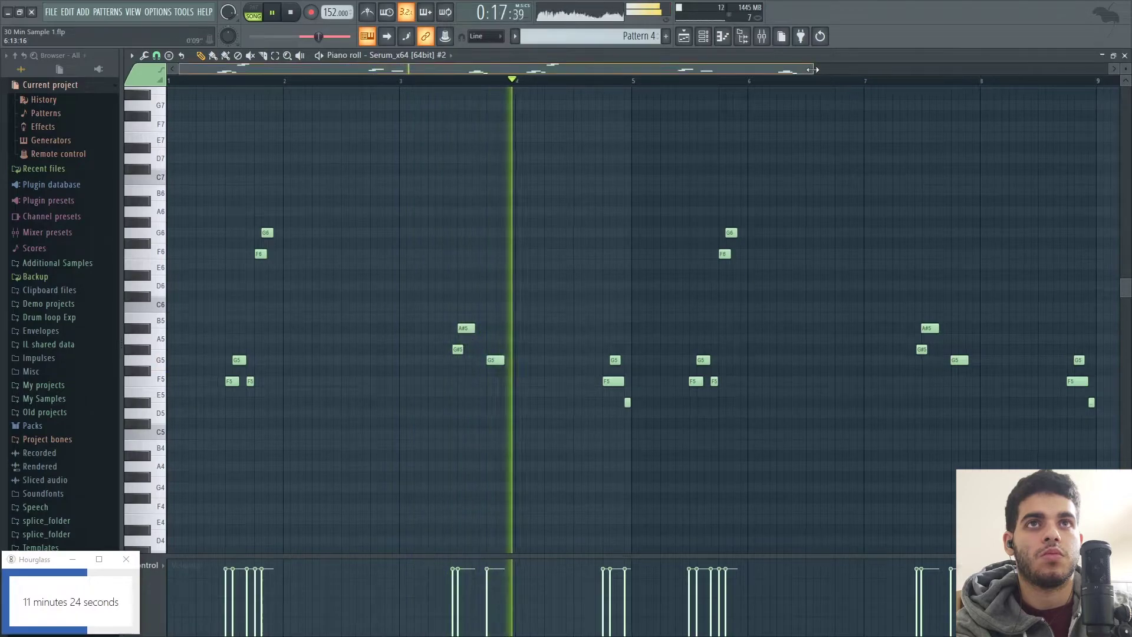
pyautogui.moveTo(813, 69); pyautogui.dragTo(1109, 70)
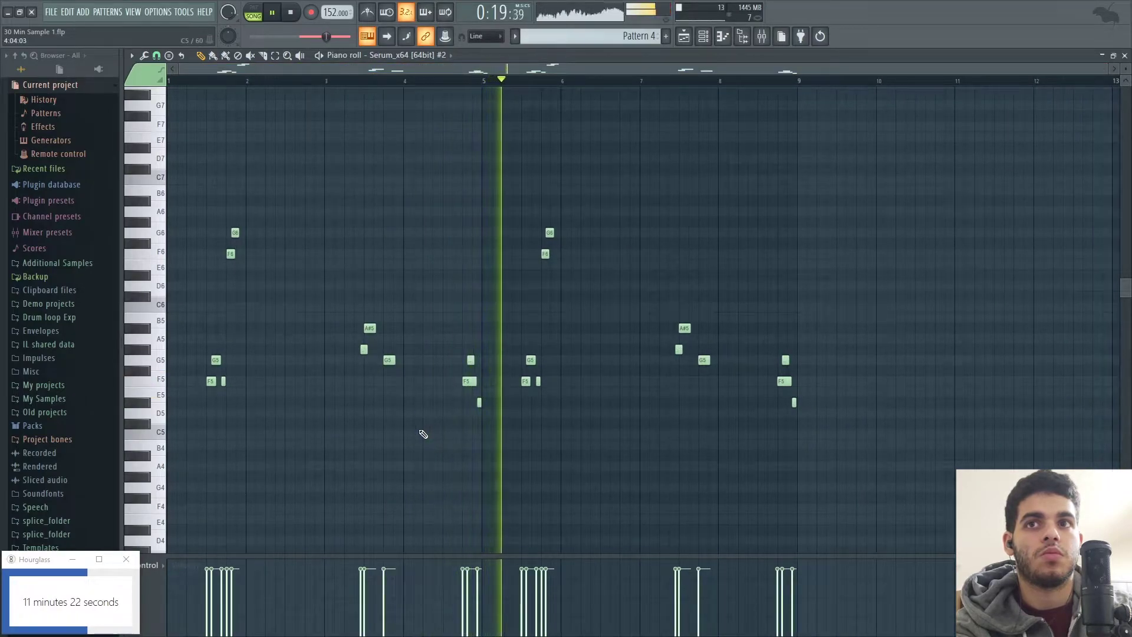
pyautogui.moveTo(198, 399); pyautogui.dragTo(248, 218)
pyautogui.moveTo(212, 393); pyautogui.dragTo(294, 391)
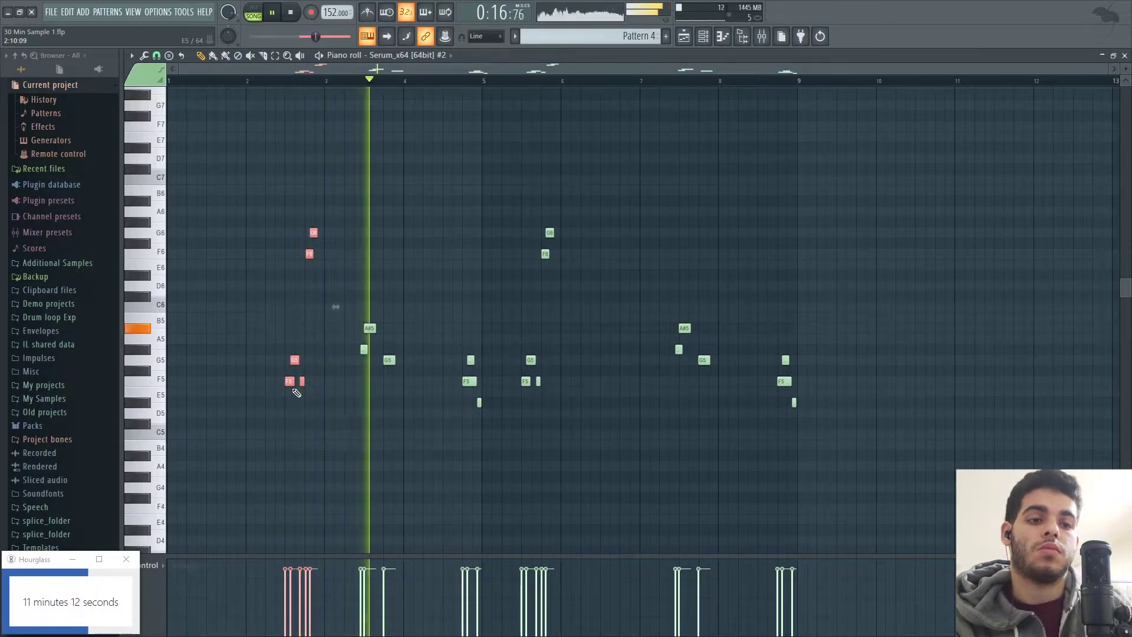
pyautogui.moveTo(531, 396); pyautogui.dragTo(608, 225)
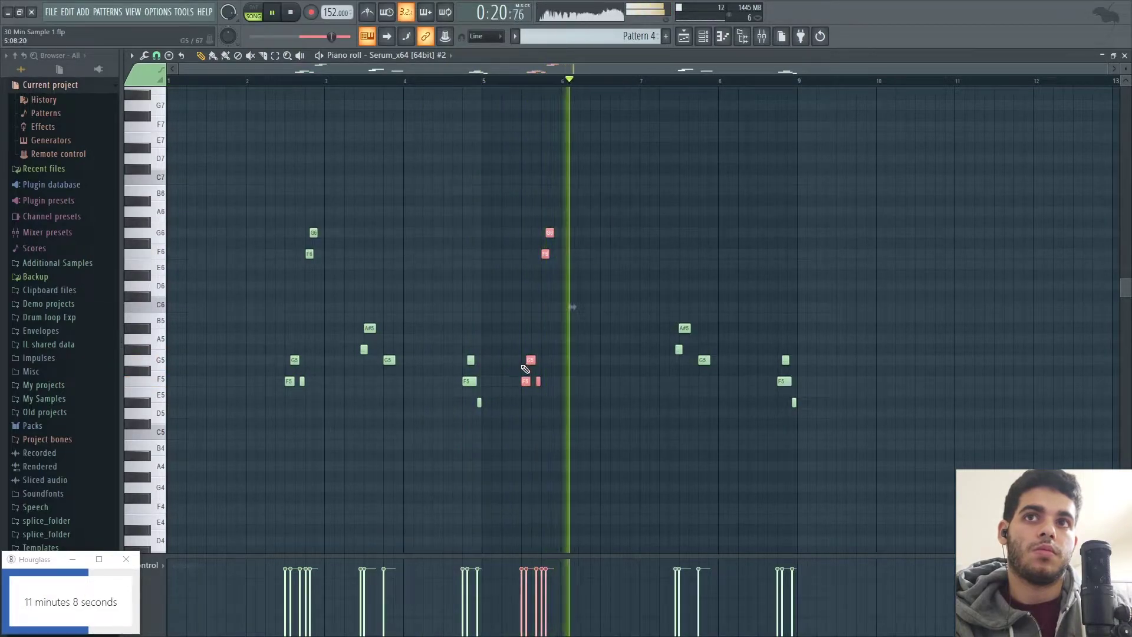
pyautogui.moveTo(523, 389); pyautogui.dragTo(602, 389)
pyautogui.keyDown('ctrl'); pyautogui.click(322, 141); pyautogui.keyUp('ctrl')
pyautogui.press('space')
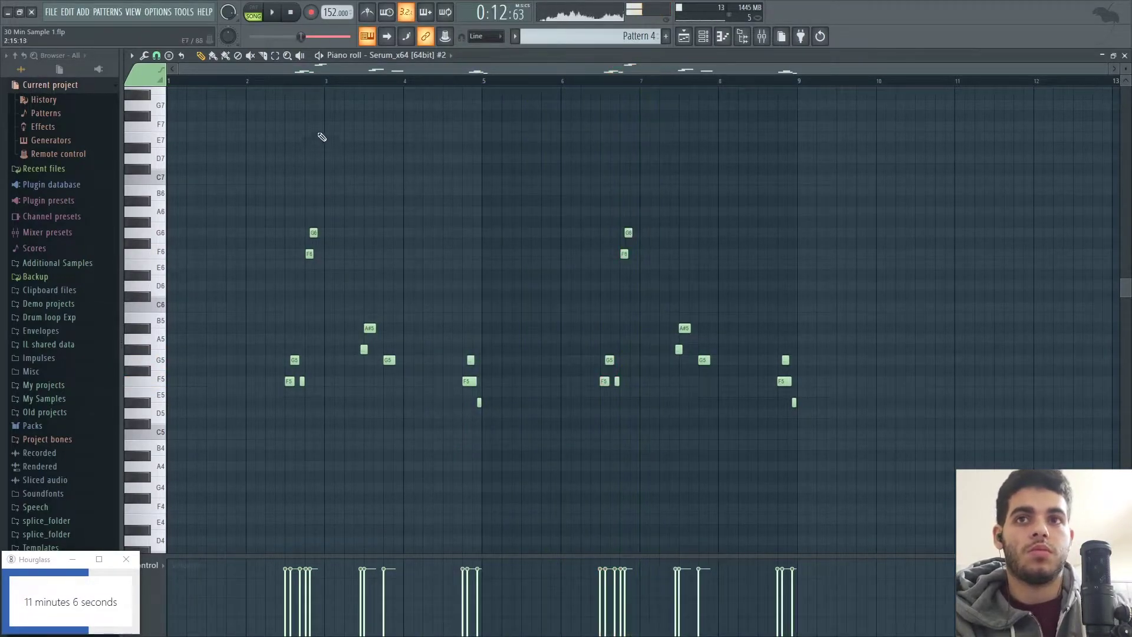
# Lower the F6 and G6 in bar 2 by one octave, add a short D#5 just before them and play the result.
pyautogui.press('space')
pyautogui.moveTo(297, 264); pyautogui.dragTo(338, 222)
pyautogui.hotkey('ctrl', 'Down')
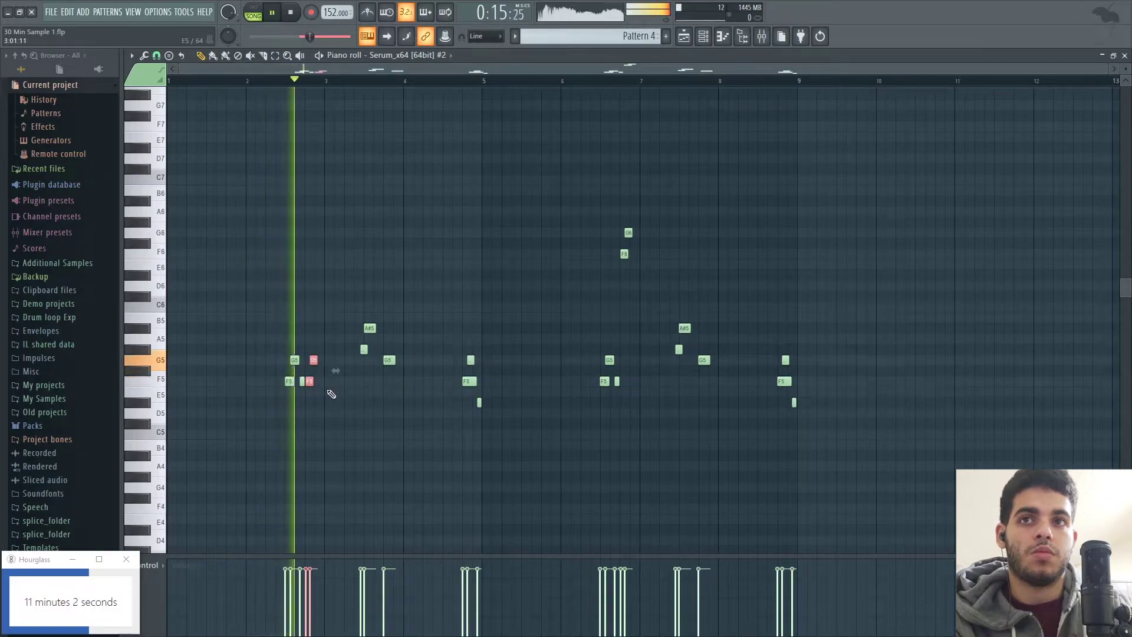
pyautogui.keyDown('ctrl'); pyautogui.click(331, 394); pyautogui.keyUp('ctrl')
pyautogui.press('space')
pyautogui.press('space')
pyautogui.press('space')
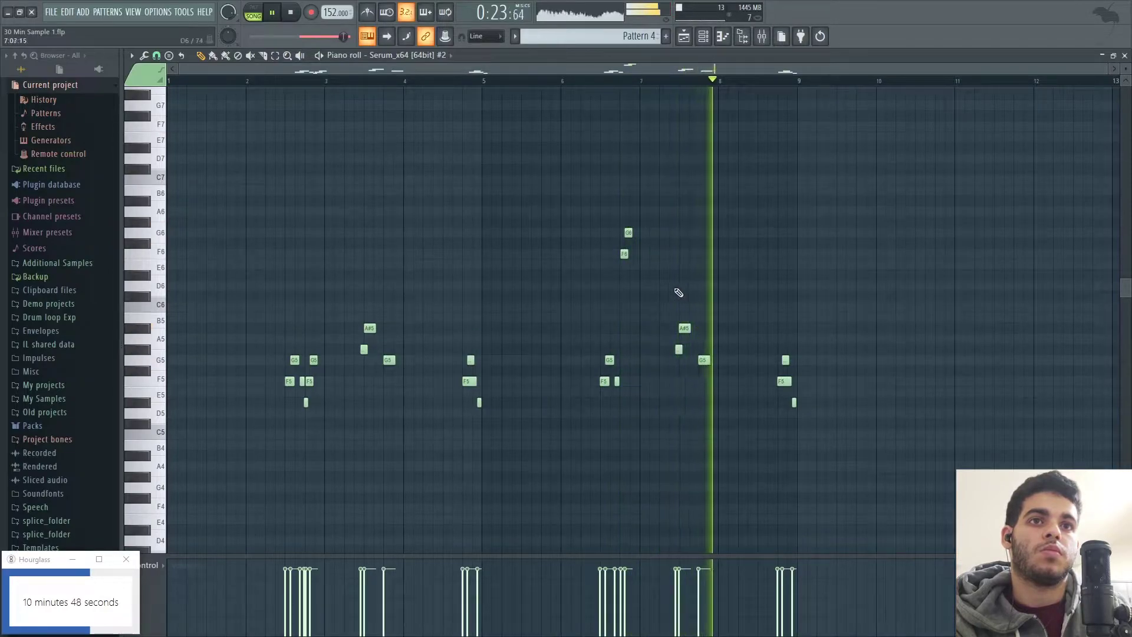
# Try out short pickup notes before the G#5 in bar 7 and keep a D#5.
pyautogui.click(672, 371)
pyautogui.press('space')
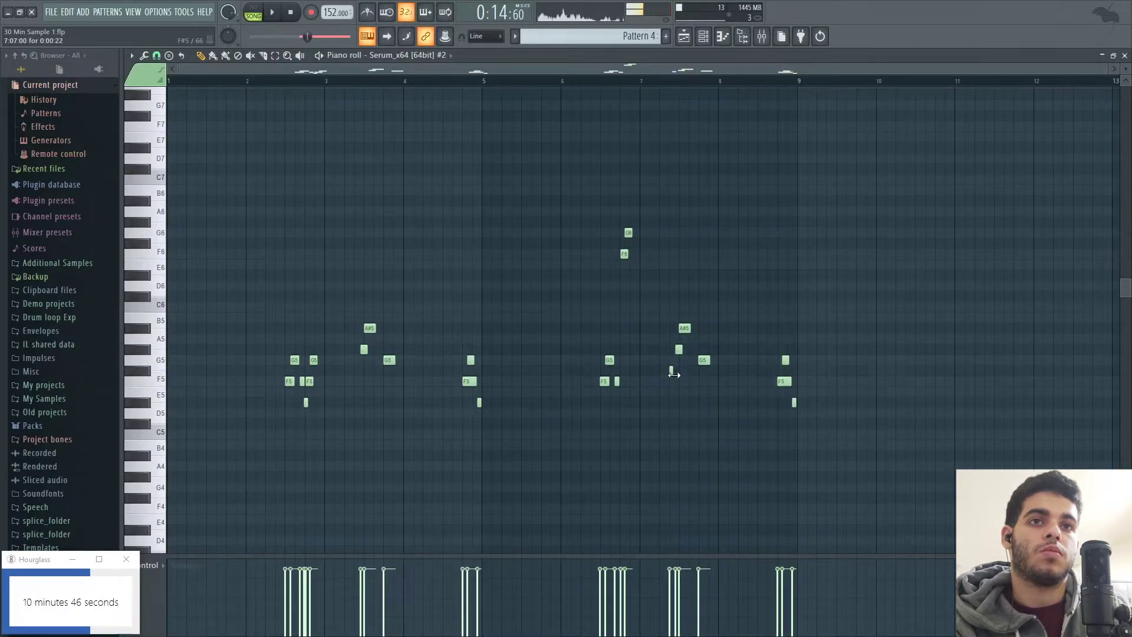
pyautogui.press('space')
pyautogui.press('space')
pyautogui.moveTo(675, 382)
pyautogui.mouseDown()
pyautogui.moveTo(668, 395)
pyautogui.moveTo(674, 378)
pyautogui.mouseUp()
pyautogui.press('space')
pyautogui.press('space')
pyautogui.press('space')
pyautogui.press('space')
pyautogui.rightClick(674, 381)
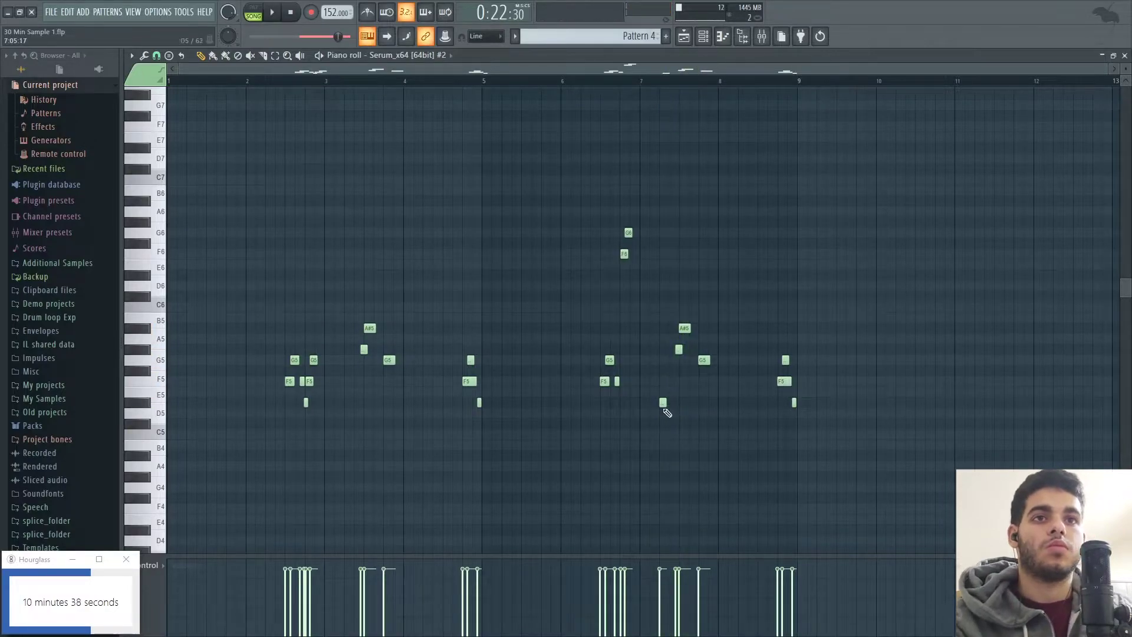
# Try a rising run in bar 7 by adding F5 and G5 between the D#5 and G#5, and play it back.
pyautogui.scroll(5, 670, 386)
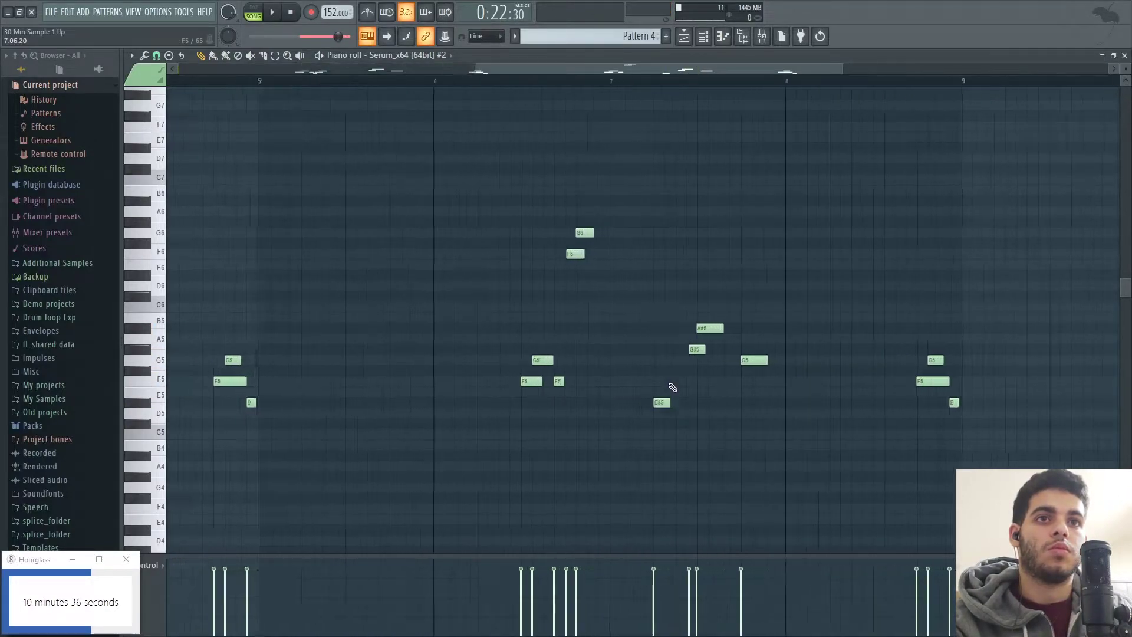
pyautogui.click(673, 382)
pyautogui.moveTo(687, 384); pyautogui.dragTo(705, 357)
pyautogui.press('space')
pyautogui.press('space')
pyautogui.press('space')
pyautogui.click(612, 84)
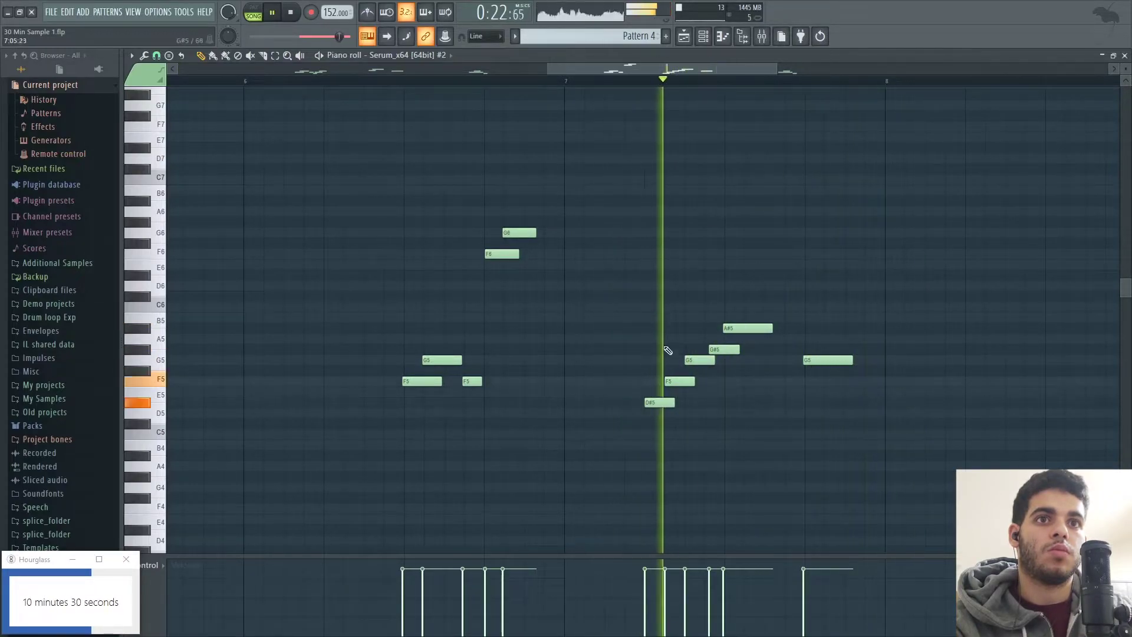
# Reduce the bar 7 run to two notes, moving the D#5 later and placing a single F5 before the G#5.
pyautogui.press('space')
pyautogui.moveTo(664, 402); pyautogui.dragTo(683, 401)
pyautogui.rightClick(679, 382)
pyautogui.press('space')
pyautogui.press('space')
pyautogui.moveTo(704, 361); pyautogui.dragTo(692, 411)
pyautogui.press('space')
# Slice the D#5 pickup in bar 7 shorter, replace the F5 after it with a short one and play back.
pyautogui.click(263, 55)
pyautogui.press('space')
pyautogui.click(200, 56)
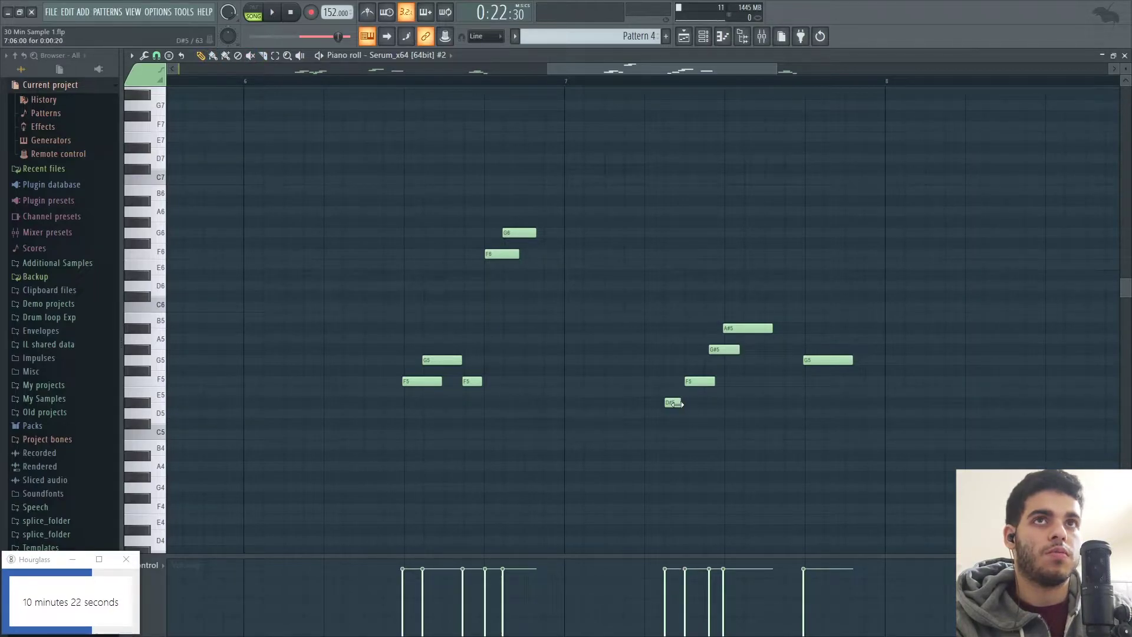
pyautogui.rightClick(694, 381)
pyautogui.click(690, 381)
pyautogui.press('space')
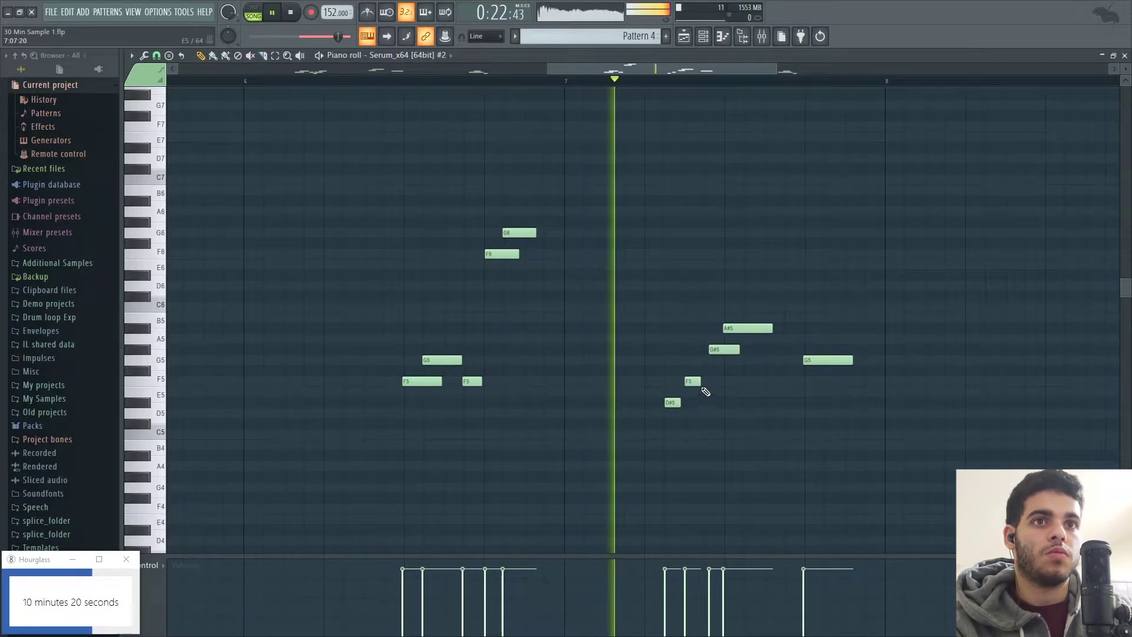
# Play from bar 7, lower the D#5 pickup to C5 and try a short D#5 in place of the F5.
pyautogui.click(565, 82)
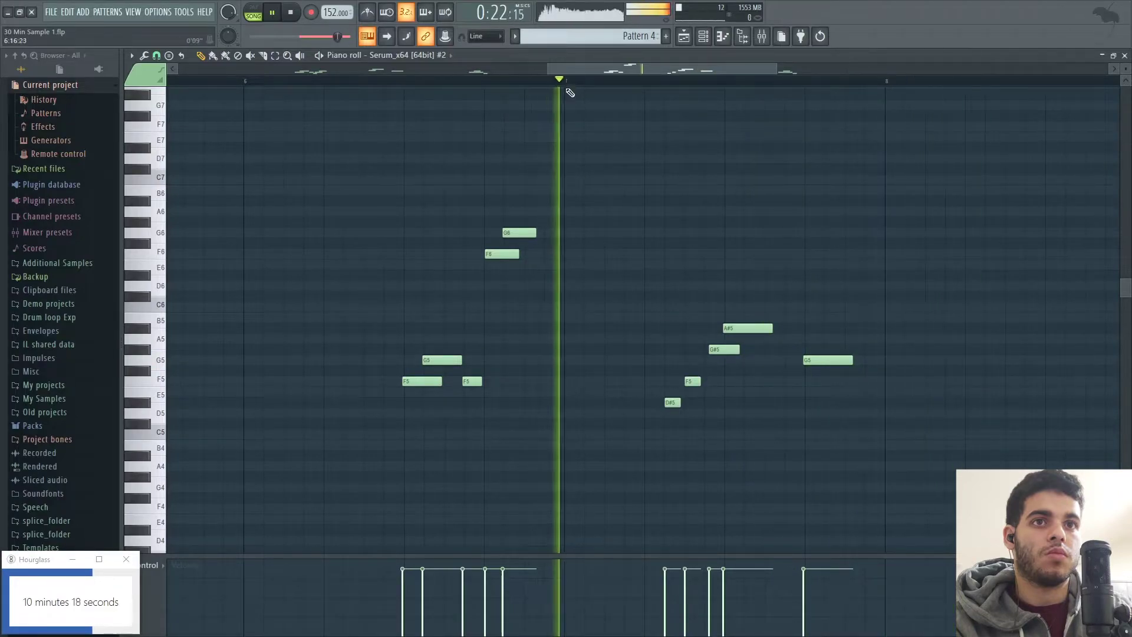
pyautogui.press('space')
pyautogui.rightClick(693, 381)
pyautogui.moveTo(673, 403); pyautogui.dragTo(672, 435)
pyautogui.click(687, 401)
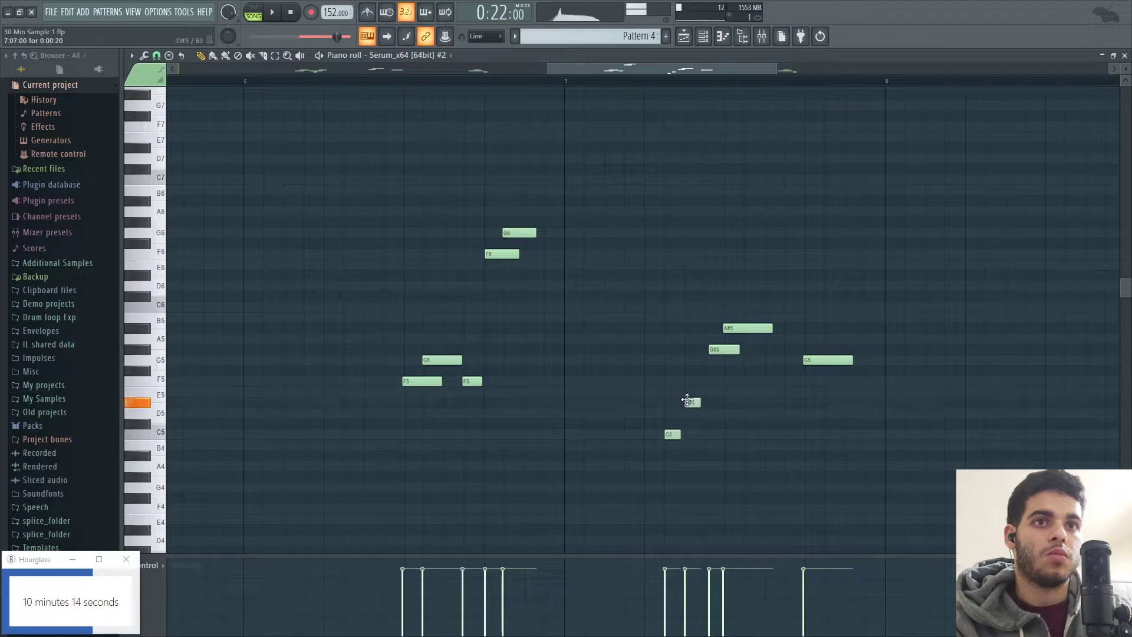
pyautogui.press('space')
pyautogui.press('space')
# Lengthen the C5 pickup in bar 7 to start earlier and replace the D#5 after it with a longer F5.
pyautogui.moveTo(666, 439)
pyautogui.mouseDown()
pyautogui.moveTo(705, 398)
pyautogui.moveTo(713, 404)
pyautogui.moveTo(680, 434)
pyautogui.moveTo(654, 434)
pyautogui.moveTo(679, 435)
pyautogui.mouseUp()
pyautogui.press('space')
pyautogui.rightClick(713, 404)
pyautogui.press('space')
pyautogui.click(690, 381)
pyautogui.press('space')
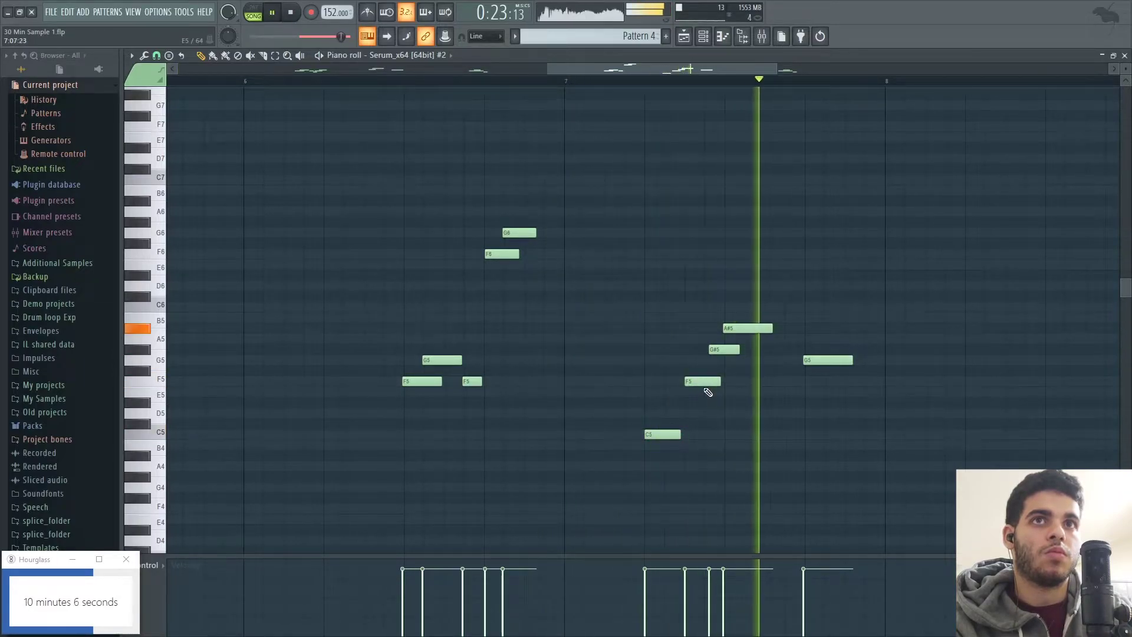
# Swap the pitches of the first two notes in the bar 8 phrase so the G5 comes before the F5.
pyautogui.moveTo(776, 71); pyautogui.dragTo(1109, 71)
pyautogui.click(523, 82)
pyautogui.press('space')
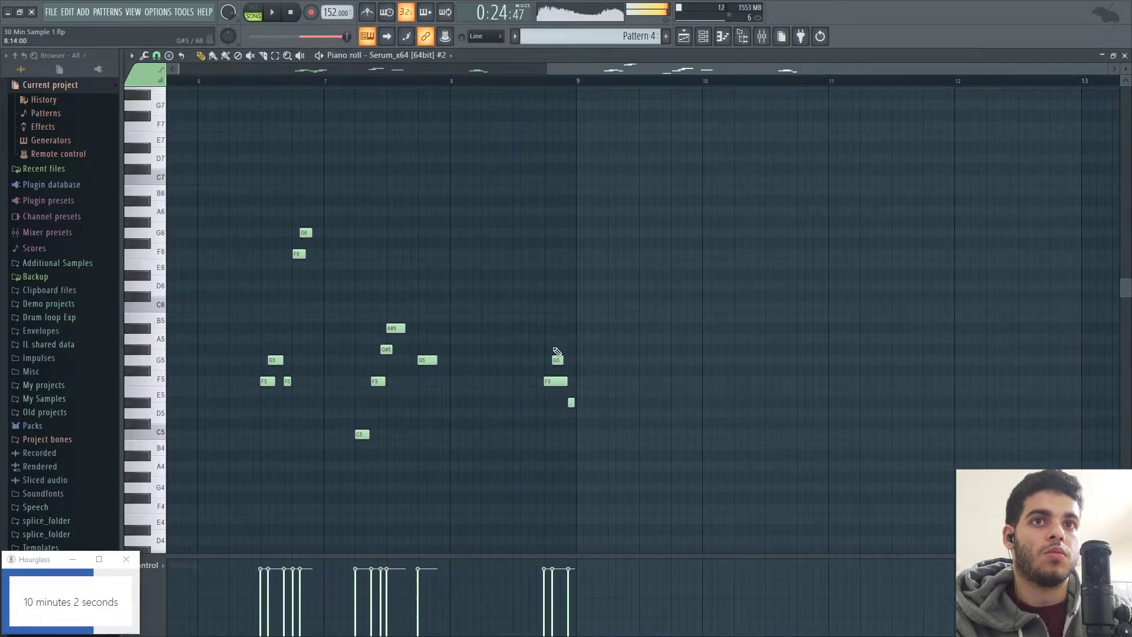
pyautogui.moveTo(561, 381); pyautogui.dragTo(558, 362)
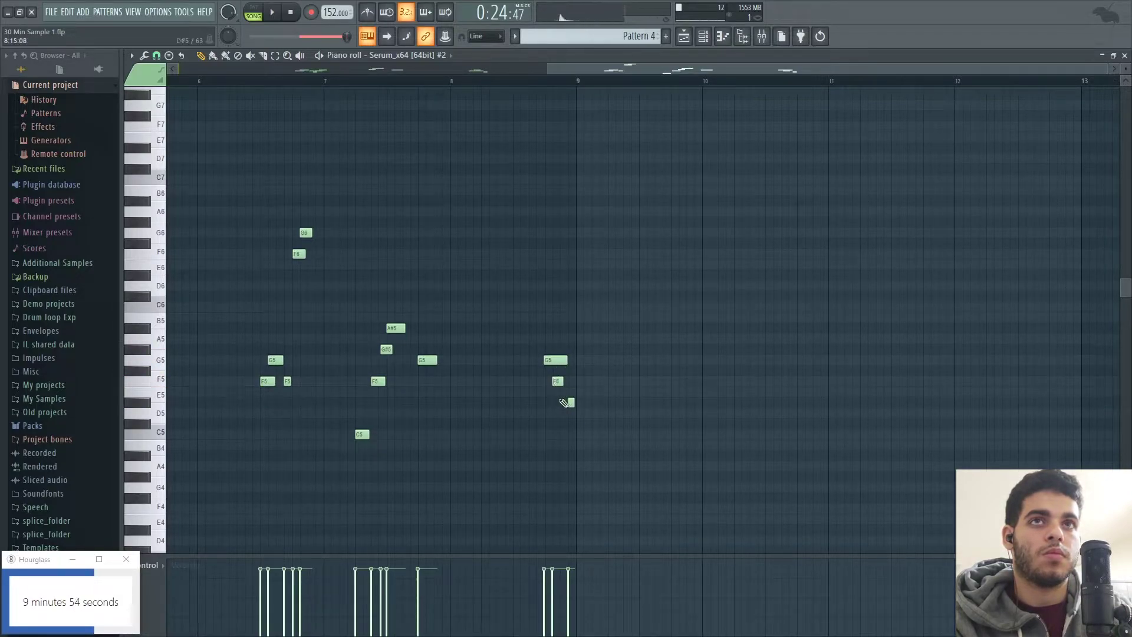
pyautogui.moveTo(541, 393); pyautogui.dragTo(543, 385)
pyautogui.press('space')
pyautogui.press('space')
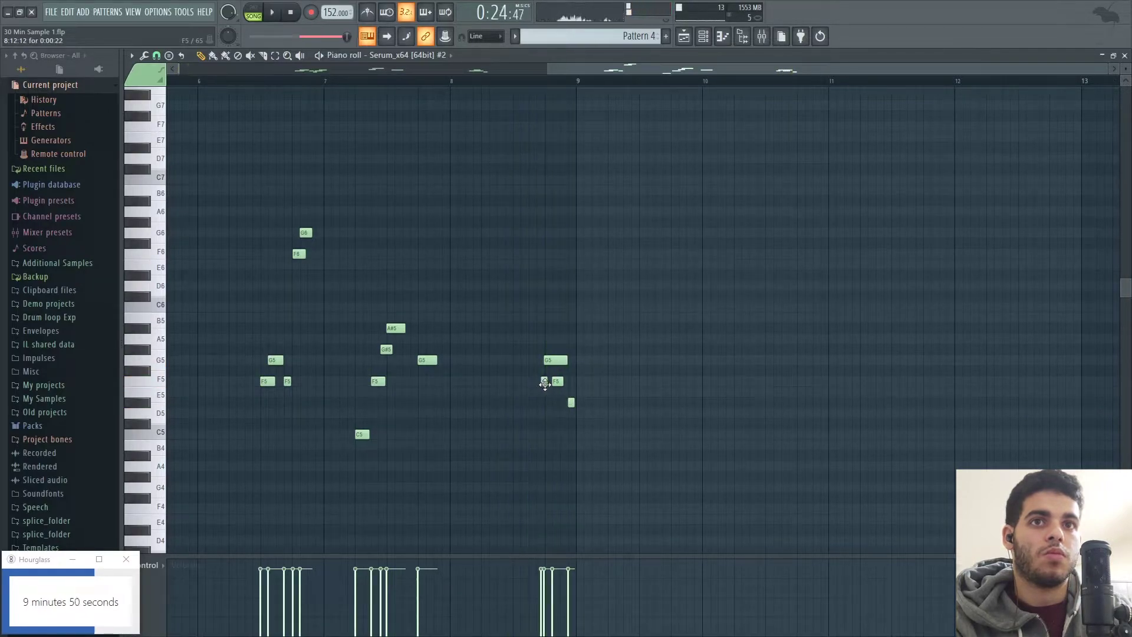
pyautogui.press('space')
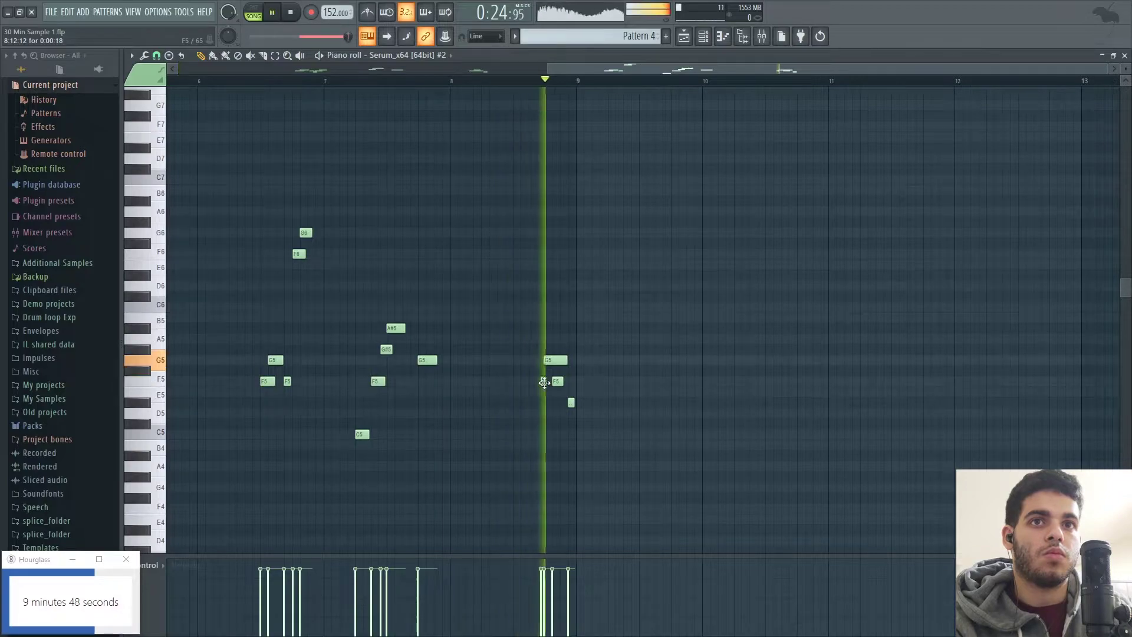
pyautogui.rightClick(544, 381)
pyautogui.press('space')
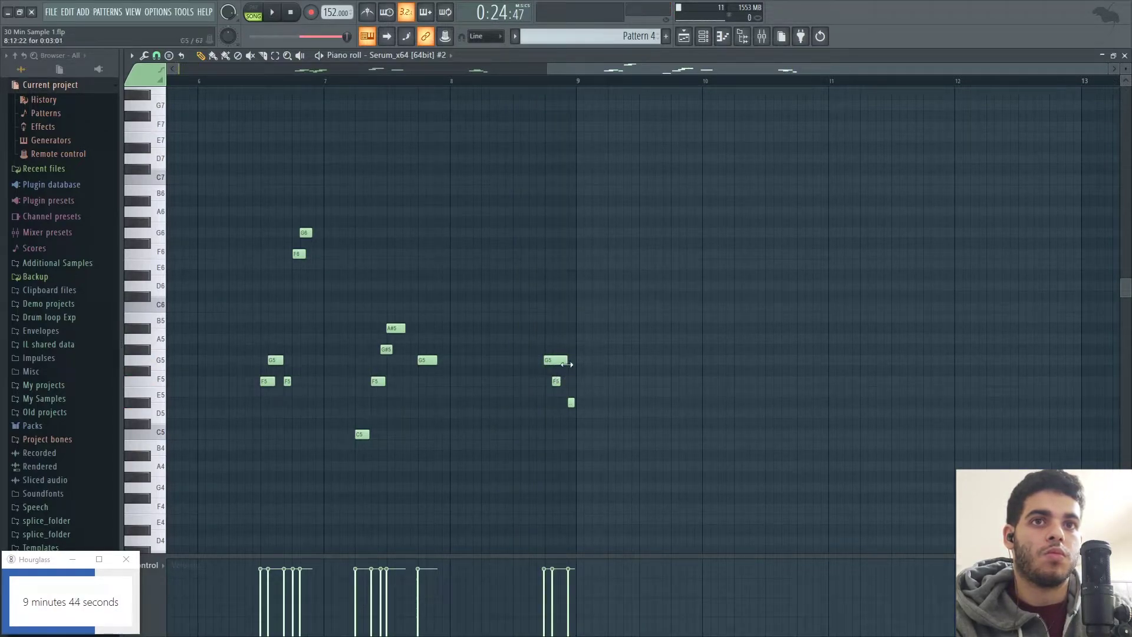
# Lengthen the F5 in the bar 8 phrase slightly and add a short F5 just before the G5.
pyautogui.moveTo(563, 382); pyautogui.dragTo(566, 384)
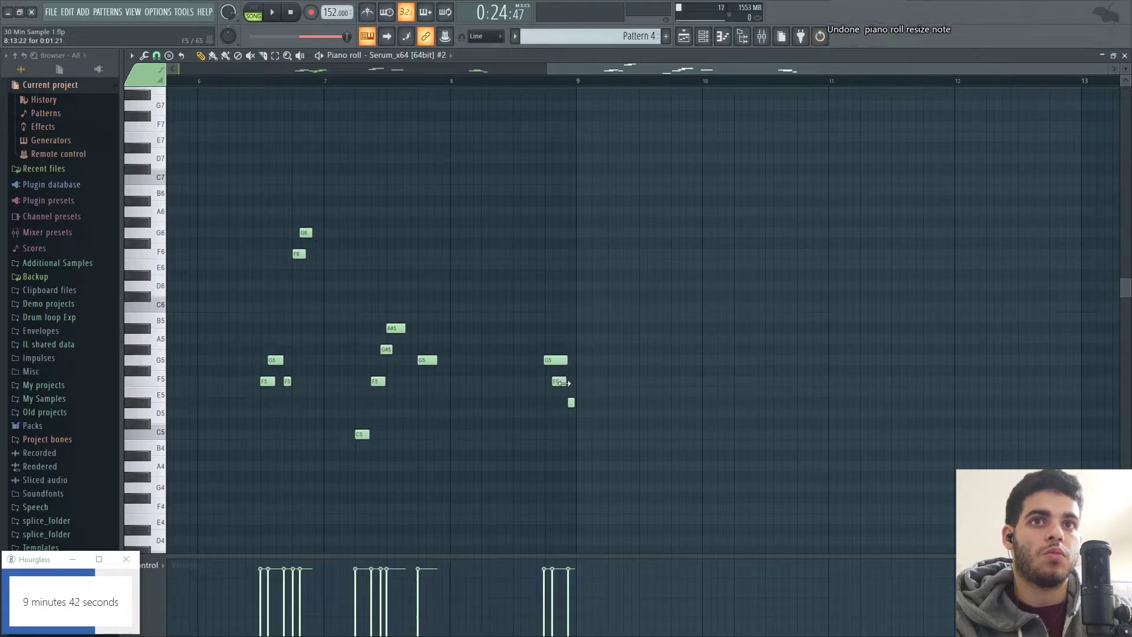
pyautogui.press('space')
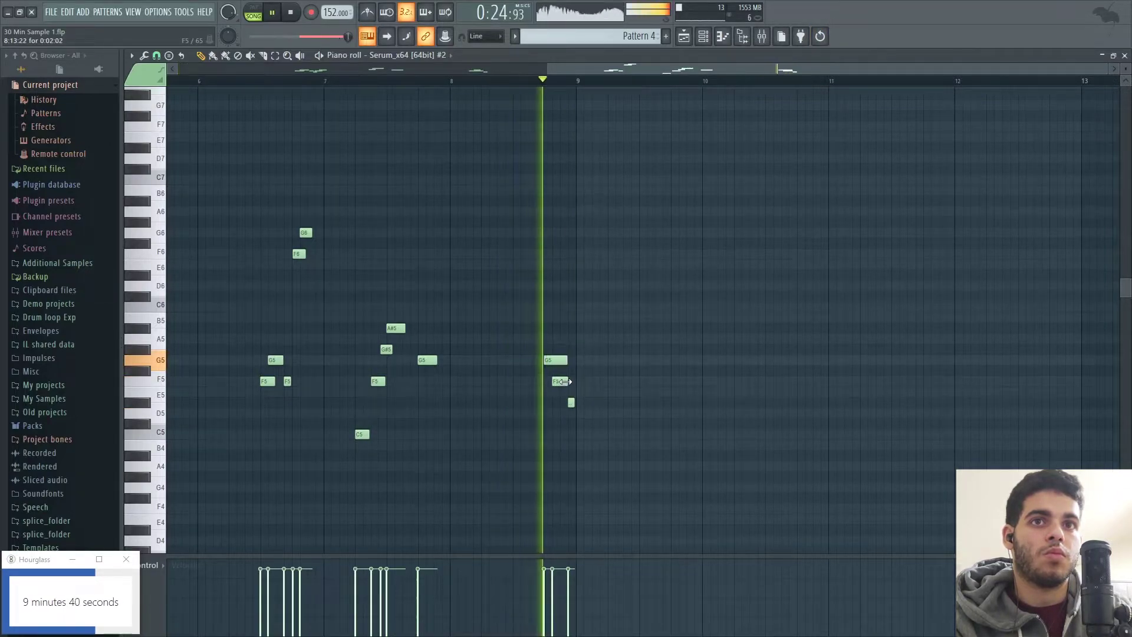
pyautogui.click(543, 381)
pyautogui.press('space')
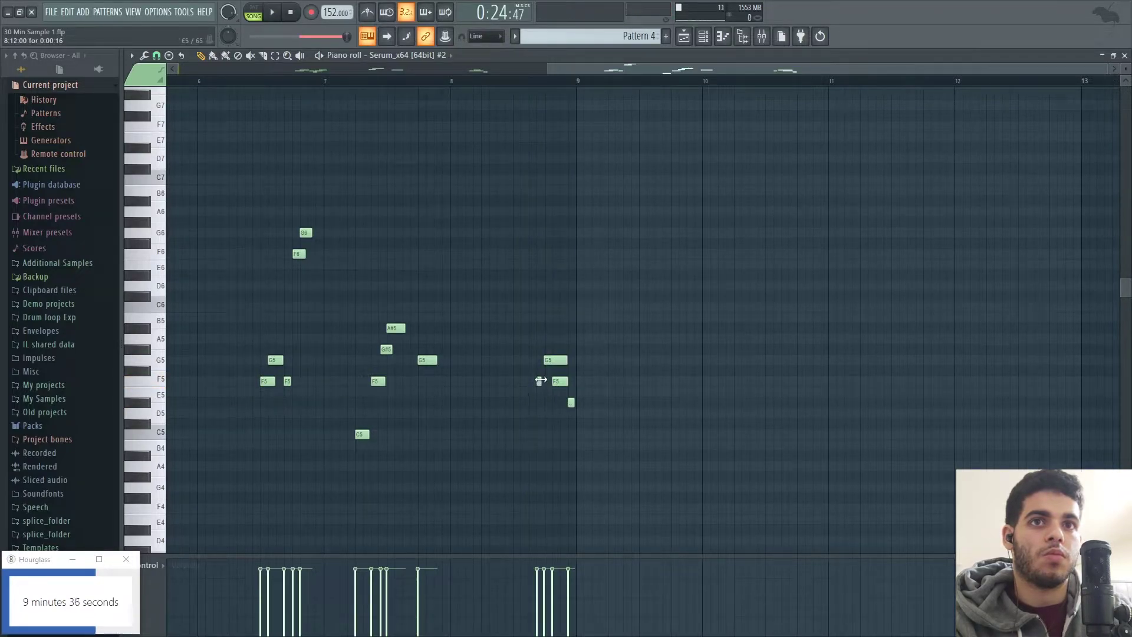
# Stop playback, rename the second Serum channel as Sine Lead and colour it teal green.
pyautogui.press('space')
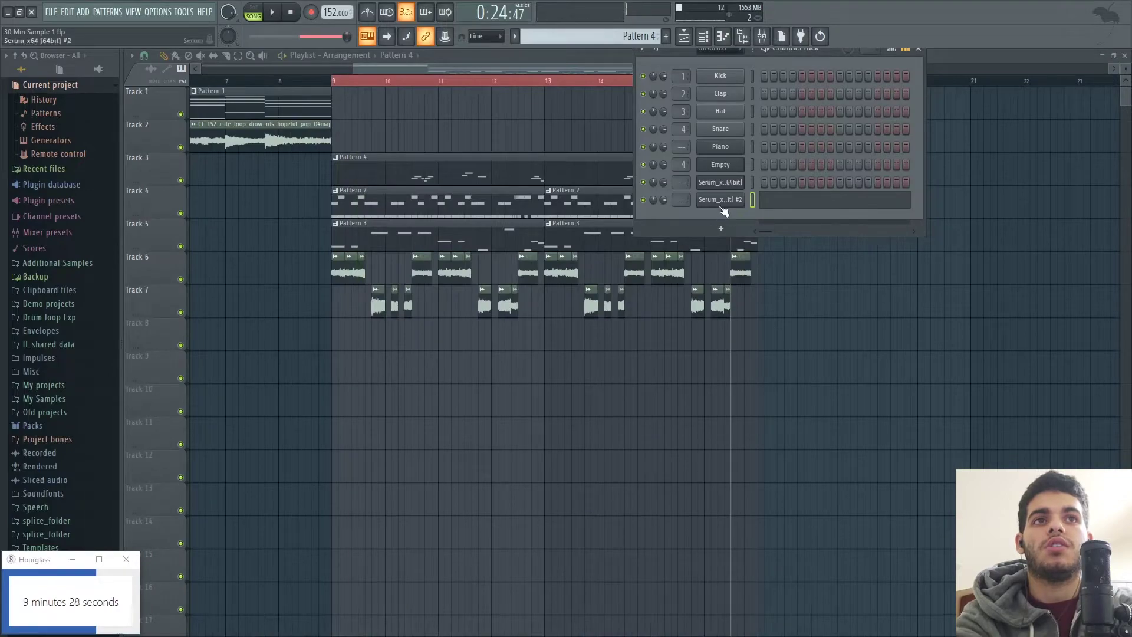
pyautogui.press('F2')
pyautogui.write('H')
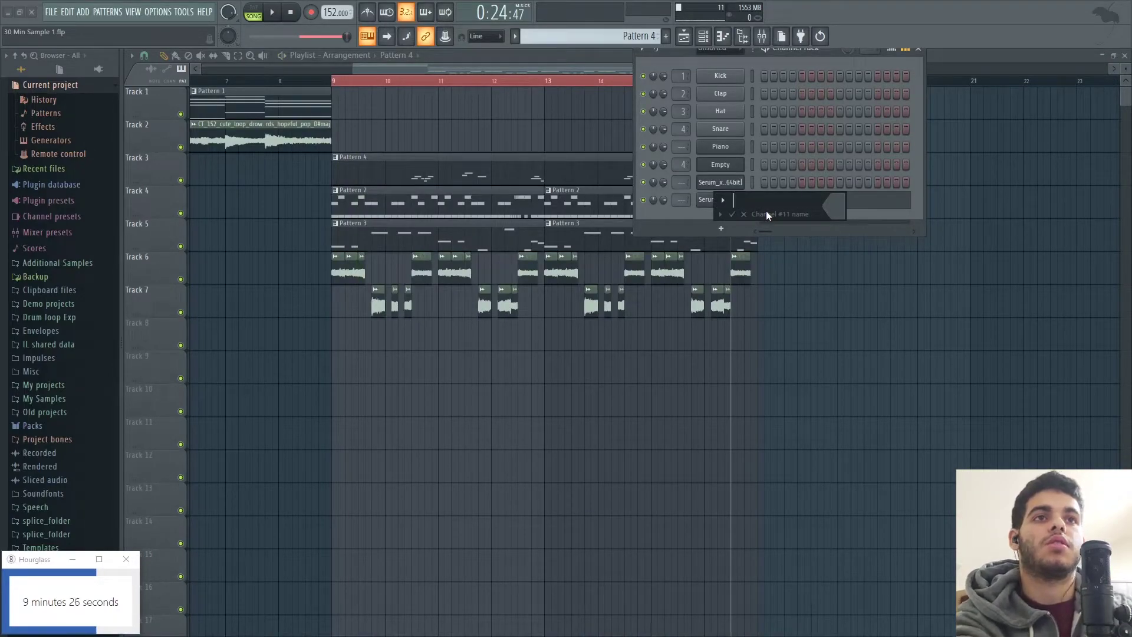
pyautogui.write('ine Lea')
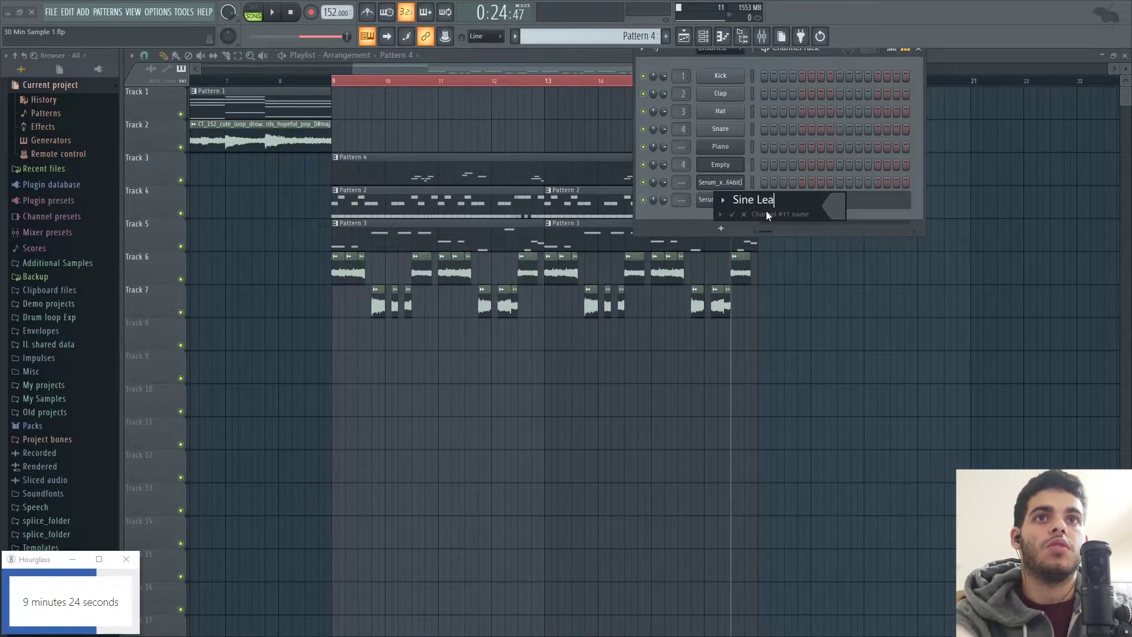
pyautogui.write('d')
pyautogui.click(835, 207)
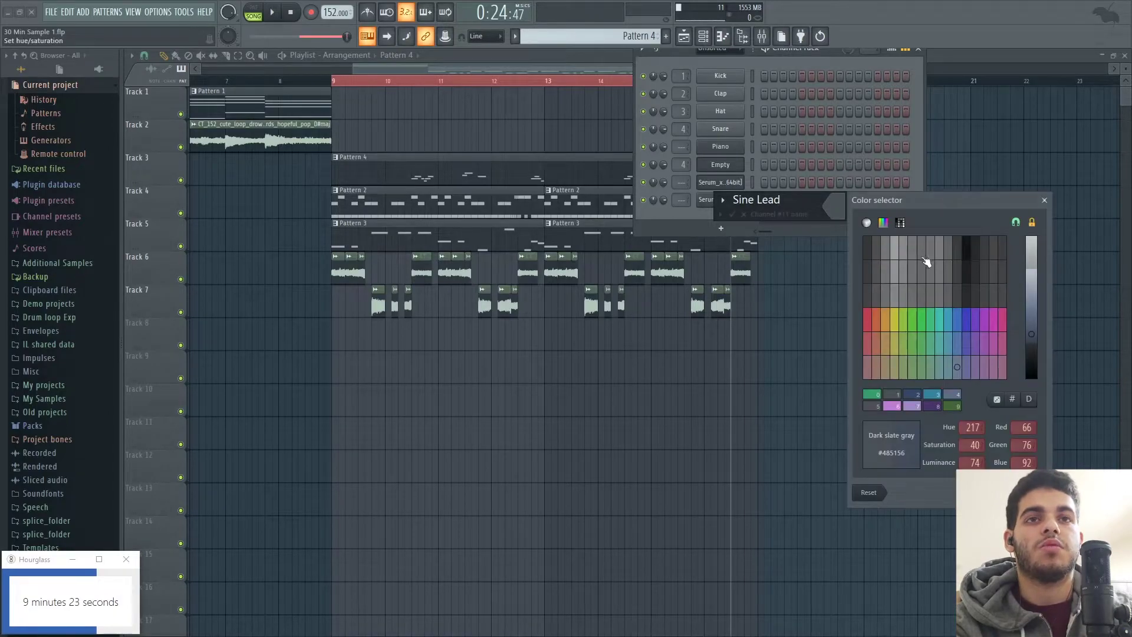
pyautogui.click(939, 322)
pyautogui.press('Return')
# Route the Sine Lead channel to mixer insert 11 in the mixer.
pyautogui.press('F9')
pyautogui.click(550, 311)
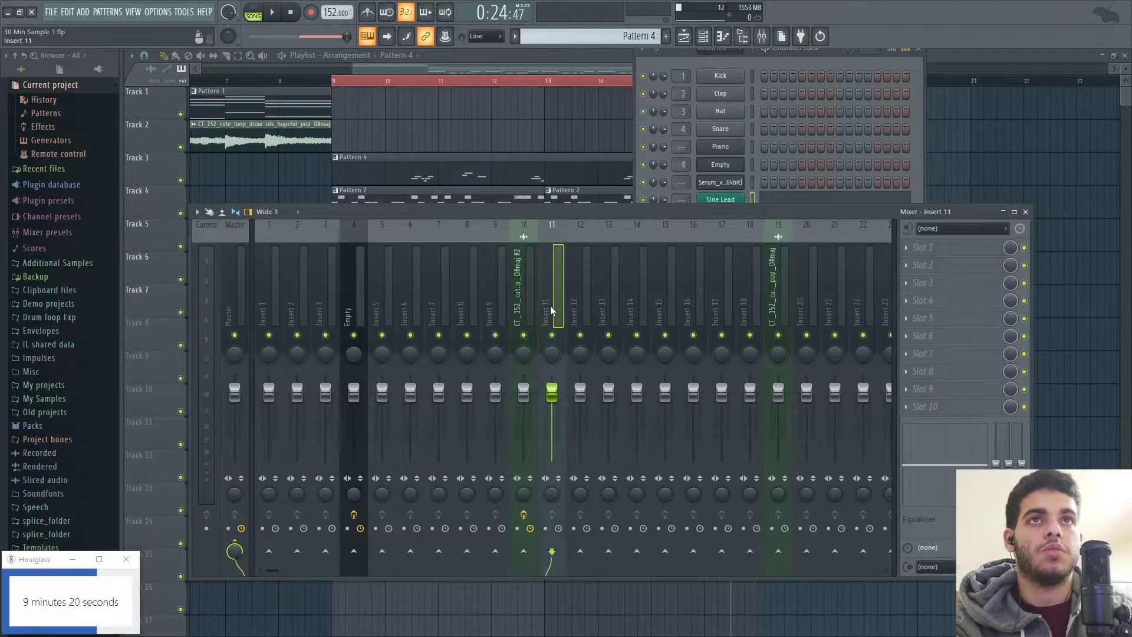
pyautogui.rightClick(552, 311)
pyautogui.moveTo(620, 343)
pyautogui.click(791, 343)
# Load Rev PLATE-140 in the first Sine Lead effect slot, lower its dry/wet blend to about 0.057 and shorten the decay time.
pyautogui.click(946, 249)
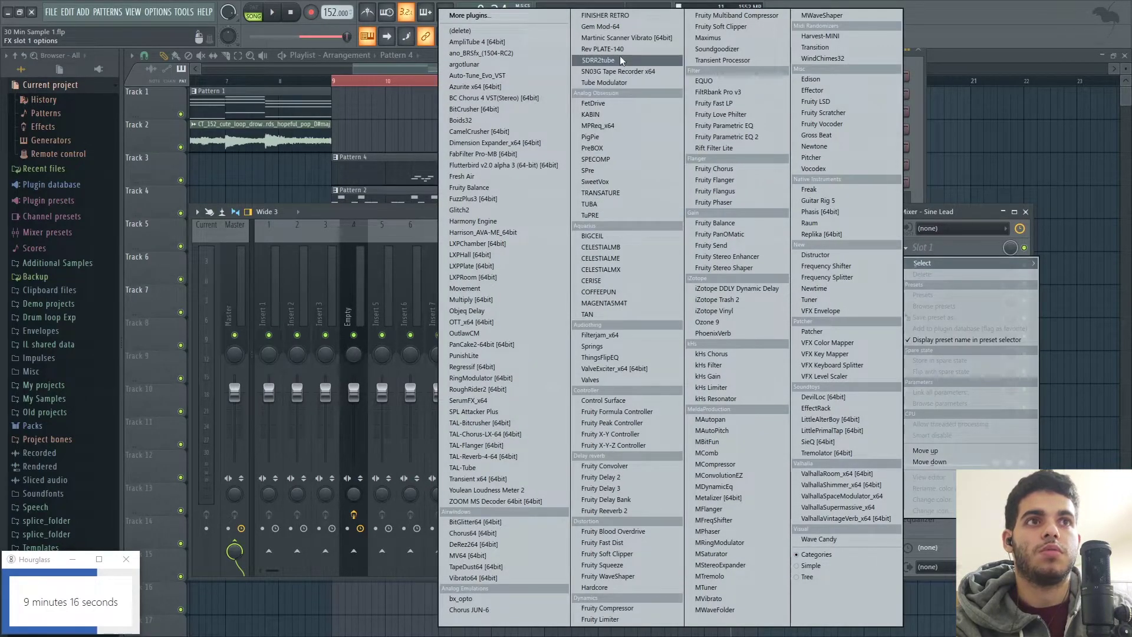
pyautogui.click(603, 49)
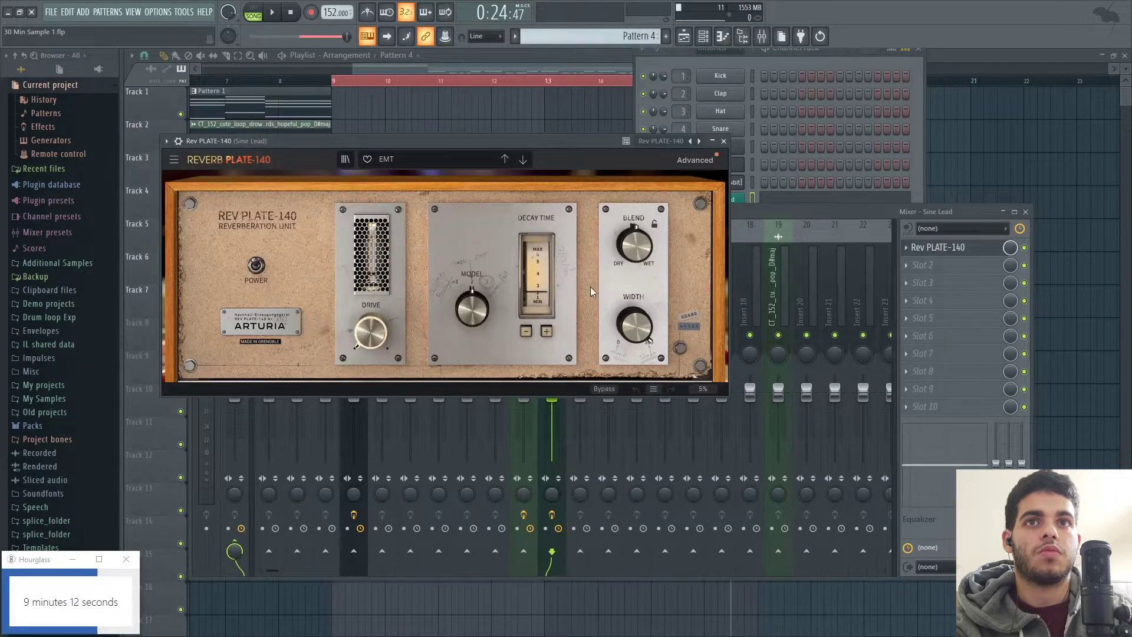
pyautogui.moveTo(635, 245); pyautogui.dragTo(635, 283)
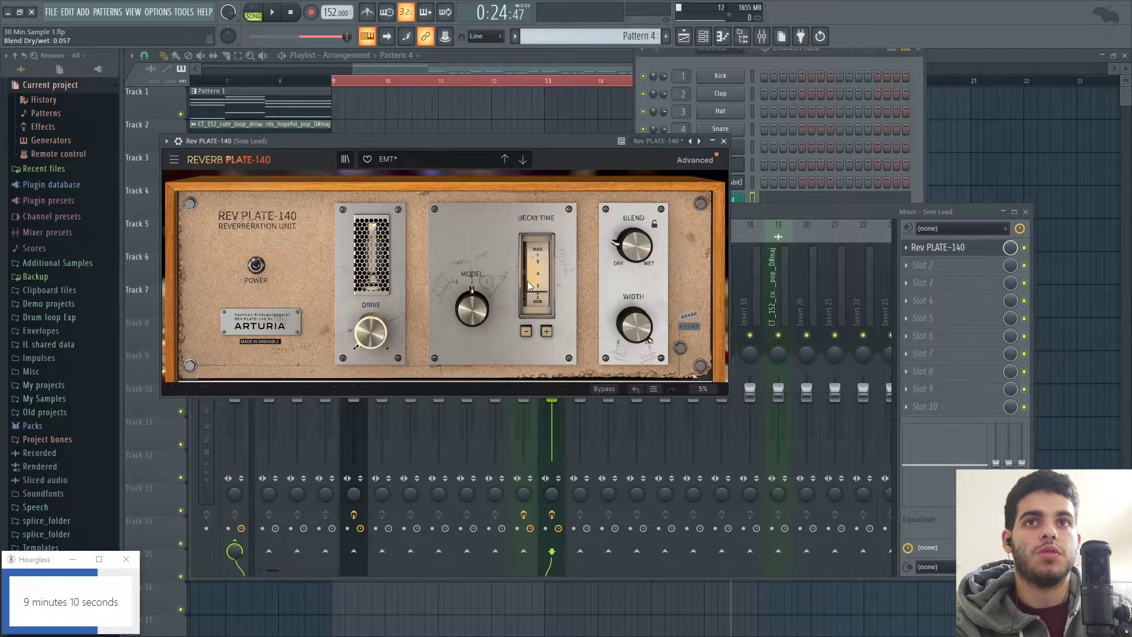
pyautogui.click(526, 331)
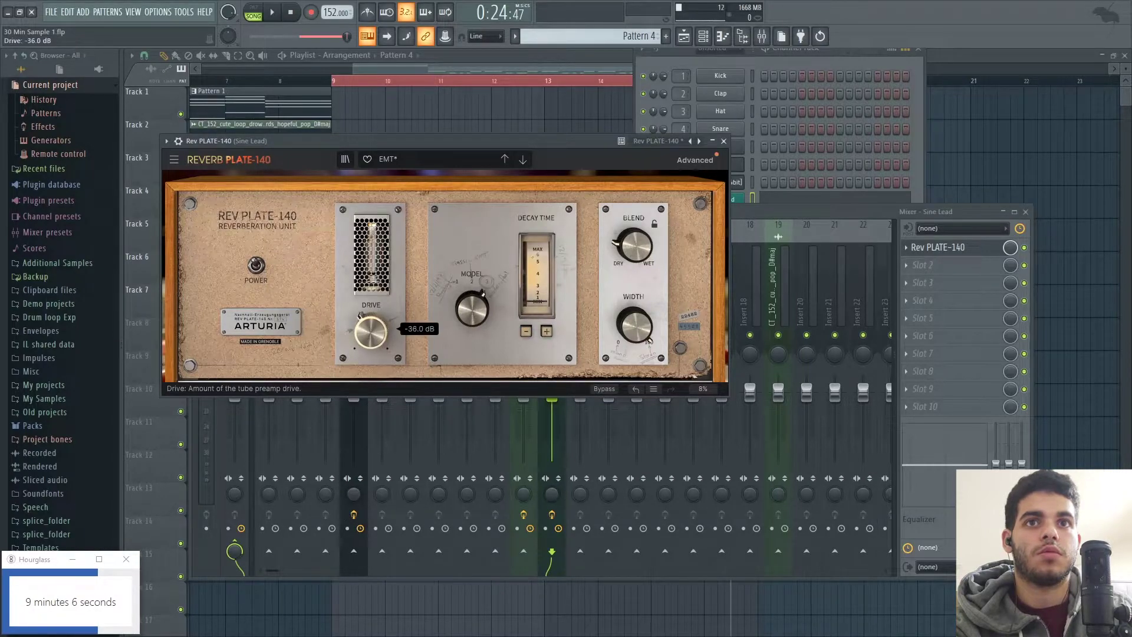
# Play the loop and raise the Rev PLATE-140 drive to about -0.336 dB.
pyautogui.click(724, 141)
pyautogui.press('space')
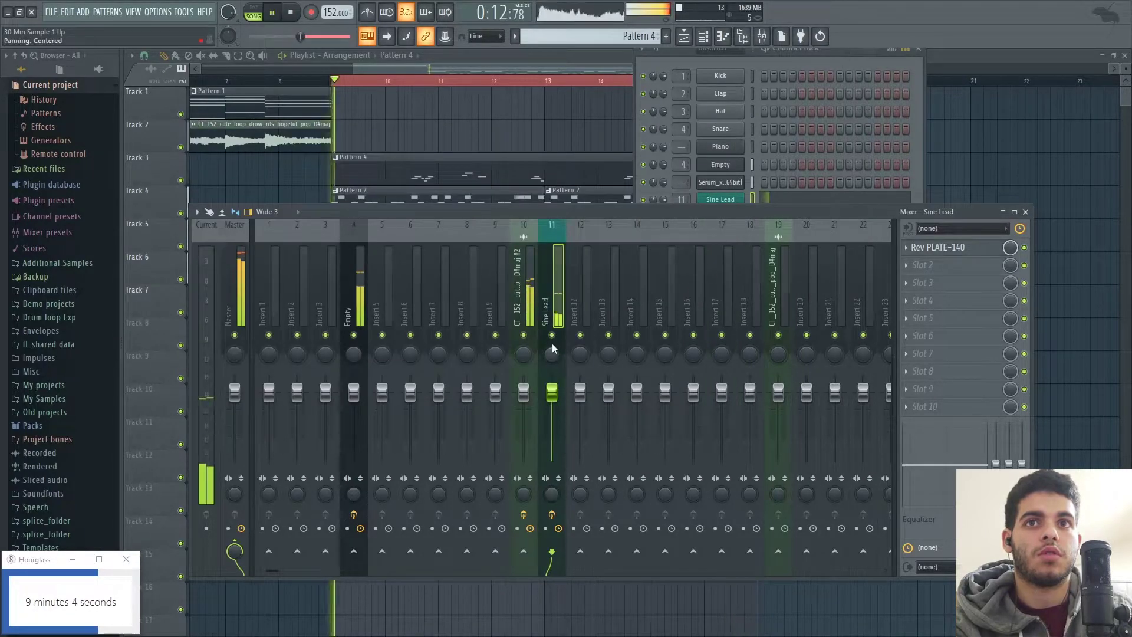
pyautogui.click(958, 250)
pyautogui.moveTo(371, 332); pyautogui.dragTo(371, 280)
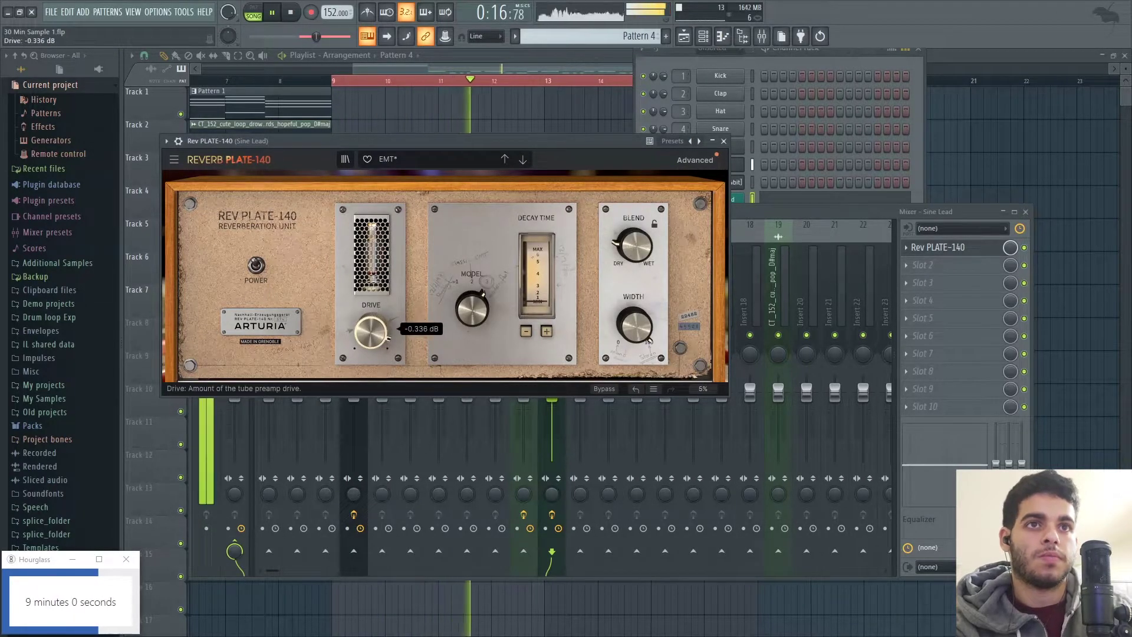
pyautogui.click(724, 141)
# Load EffectRack in the second Sine Lead slot and add EchoBoy Jr. with a 1/8 dotted ping-pong echo.
pyautogui.click(923, 265)
pyautogui.moveTo(944, 281)
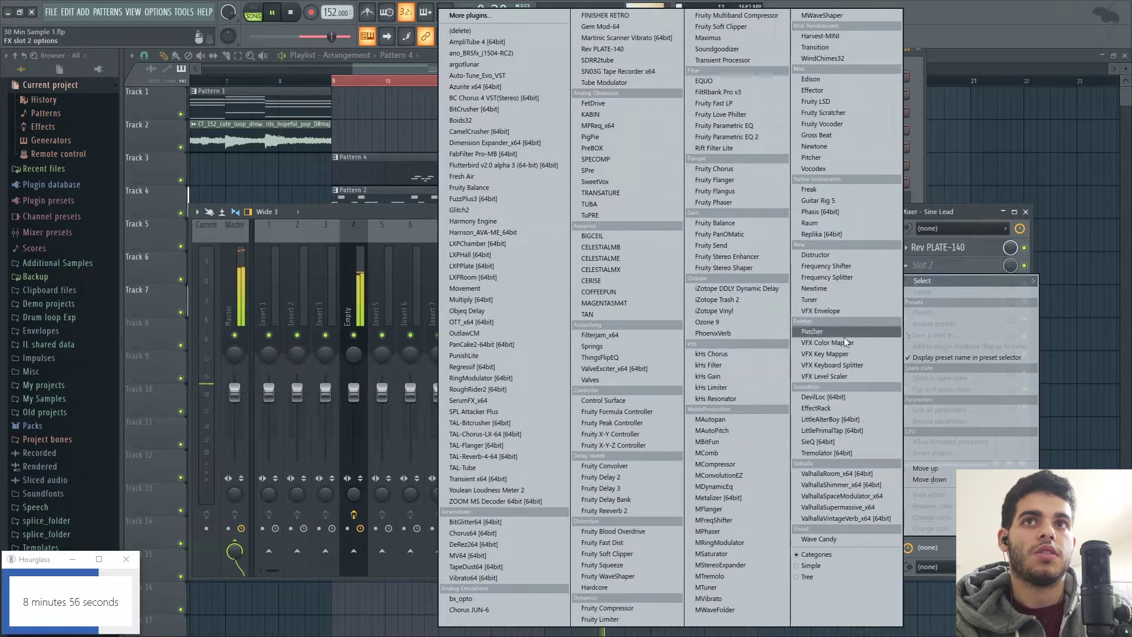
pyautogui.click(834, 408)
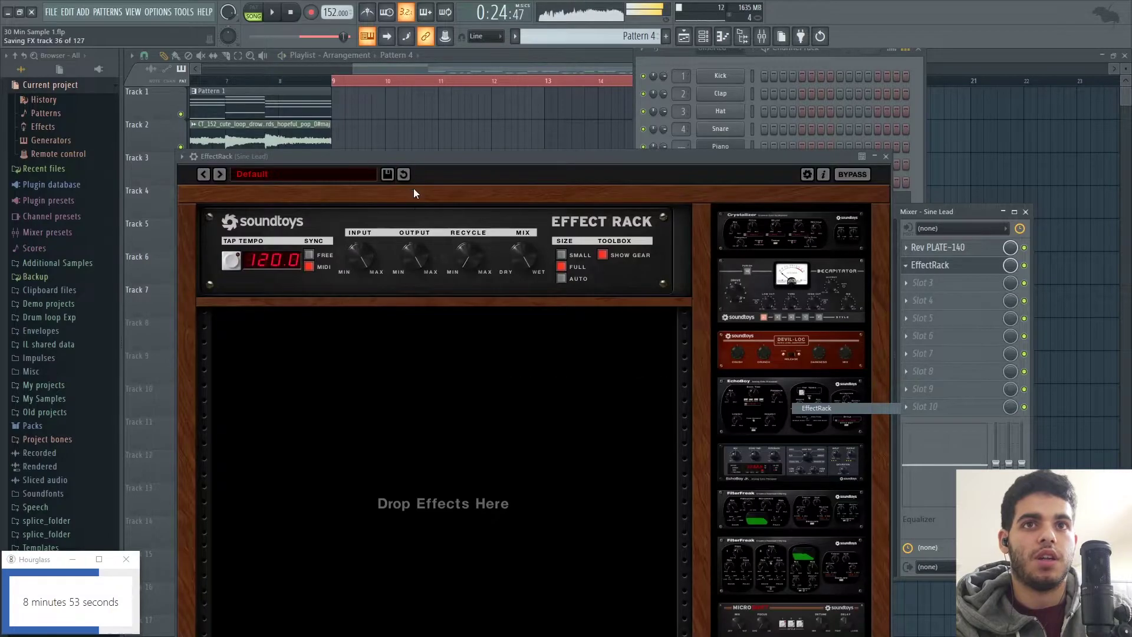
pyautogui.moveTo(399, 154); pyautogui.dragTo(437, 142)
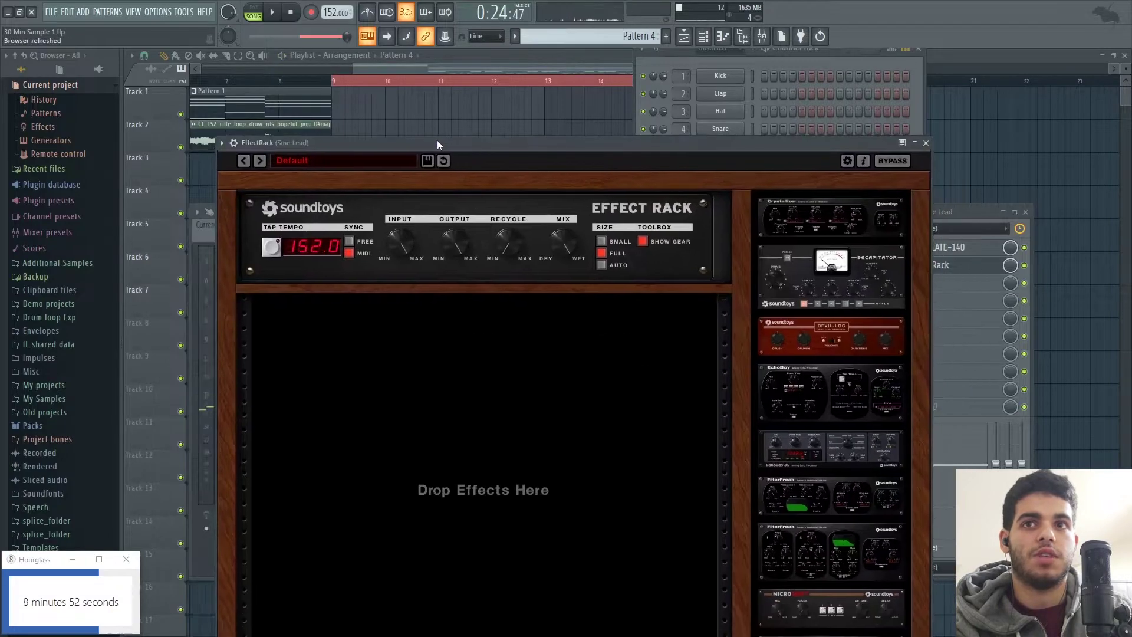
pyautogui.moveTo(833, 437); pyautogui.dragTo(439, 359)
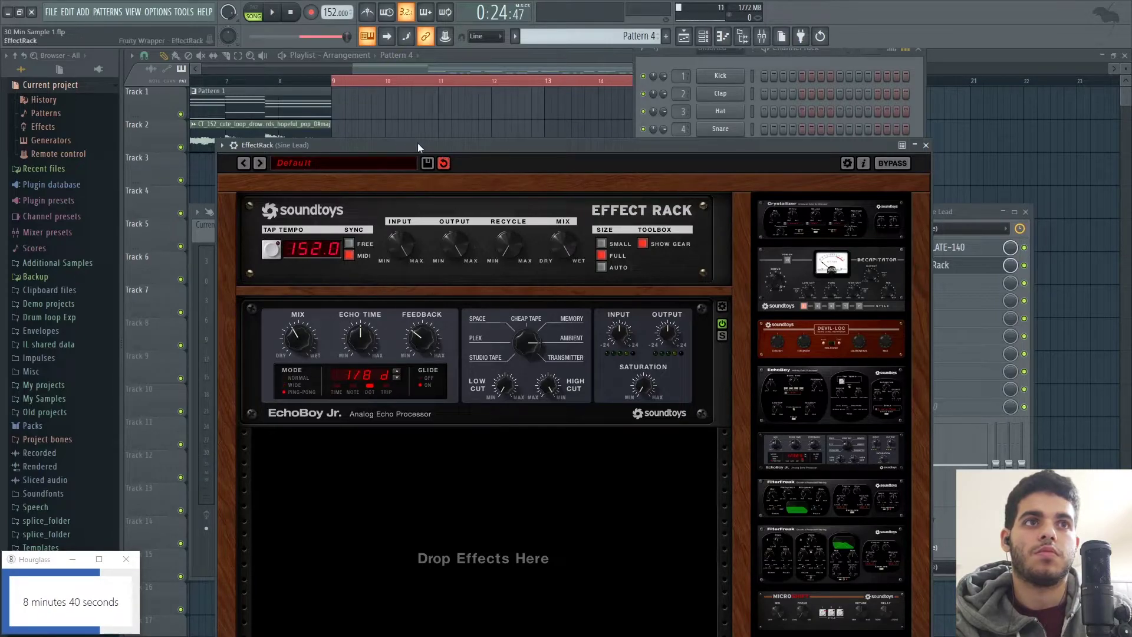
pyautogui.moveTo(416, 143); pyautogui.dragTo(379, 127)
# During playback, move EffectRack to slot 3 and copy BitCrusher from insert 10 to the start of the Sine Lead effect chain.
pyautogui.click(273, 13)
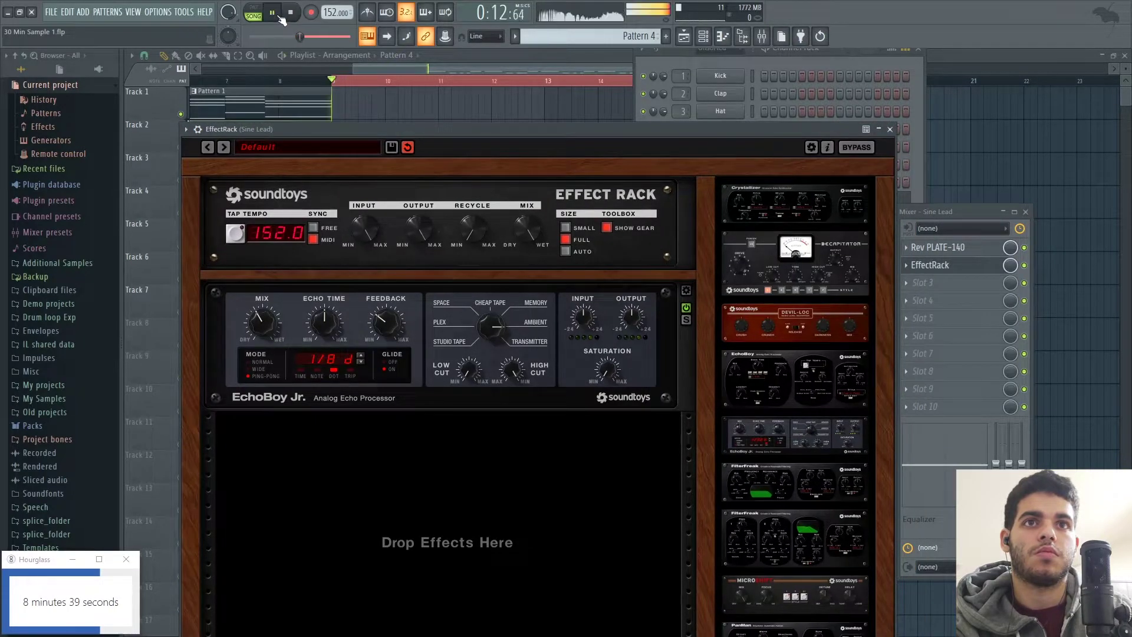
pyautogui.click(891, 130)
pyautogui.moveTo(944, 266); pyautogui.dragTo(958, 283)
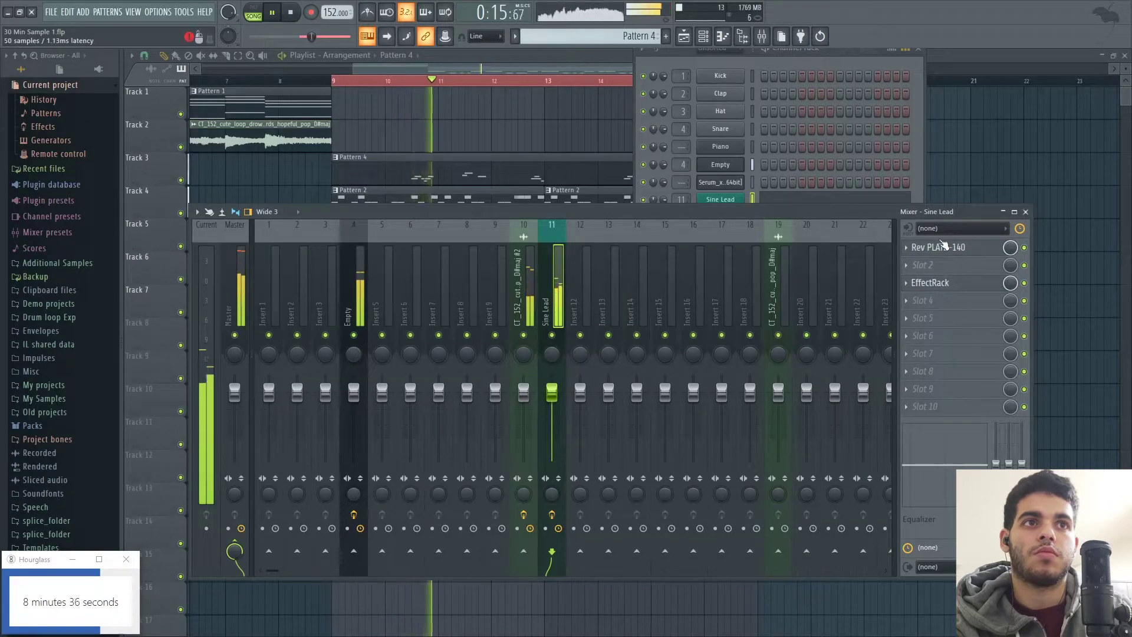
pyautogui.click(528, 284)
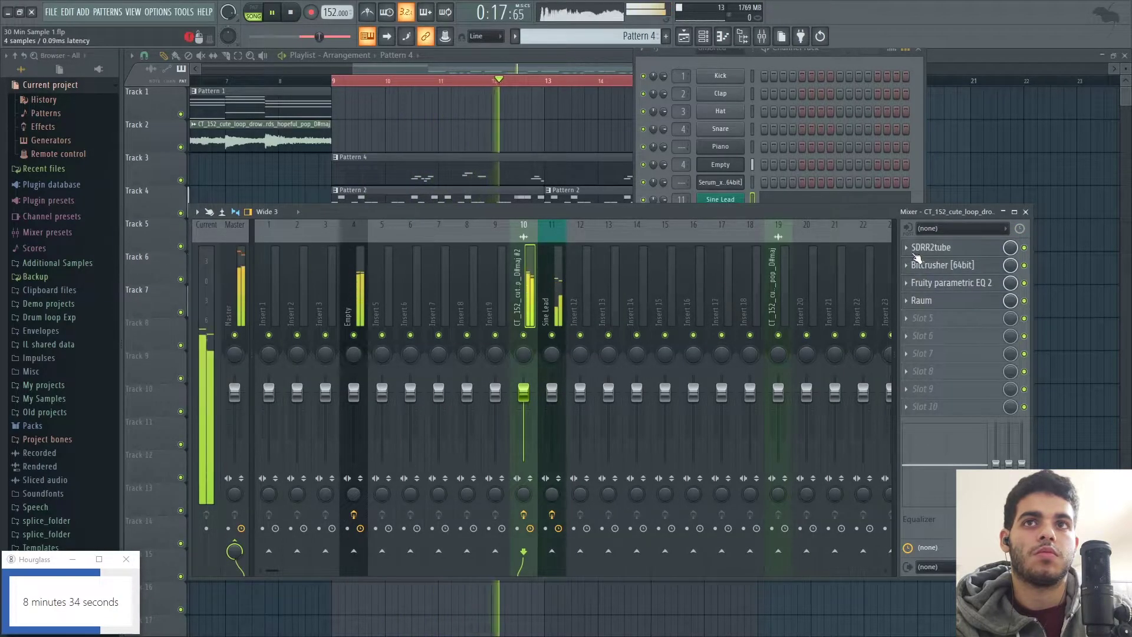
pyautogui.click(908, 265)
pyautogui.moveTo(932, 339); pyautogui.dragTo(550, 279)
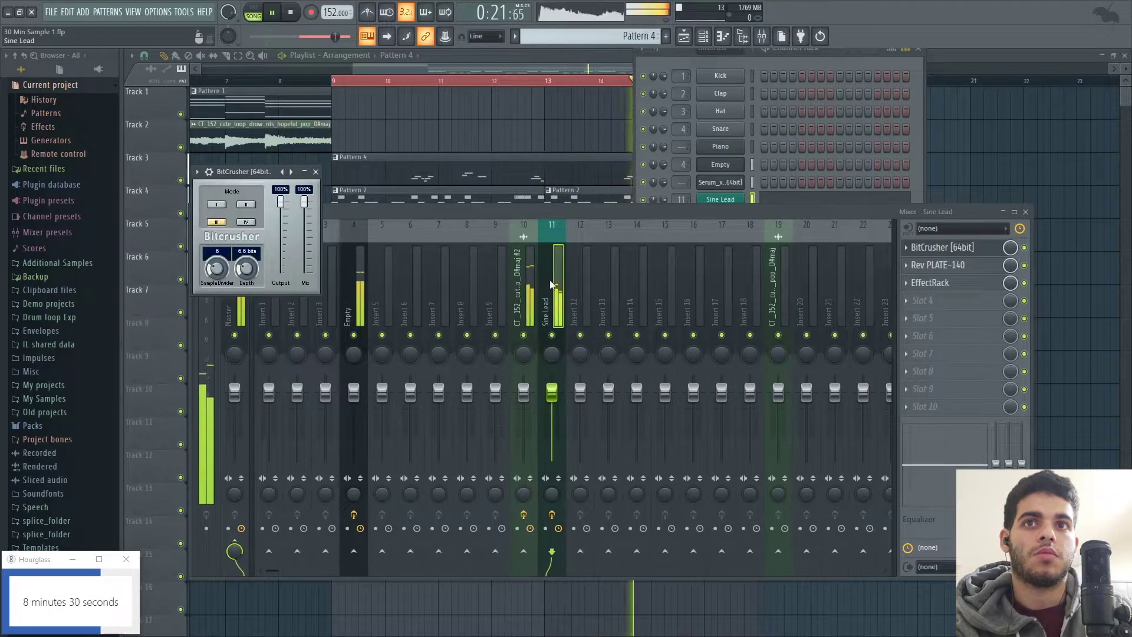
# Set EchoBoy Jr. on Sine Lead to Wide mode, a 1/4 dotted echo, Transmitter style, glide off, reduced feedback and 44% mix.
pyautogui.click(947, 265)
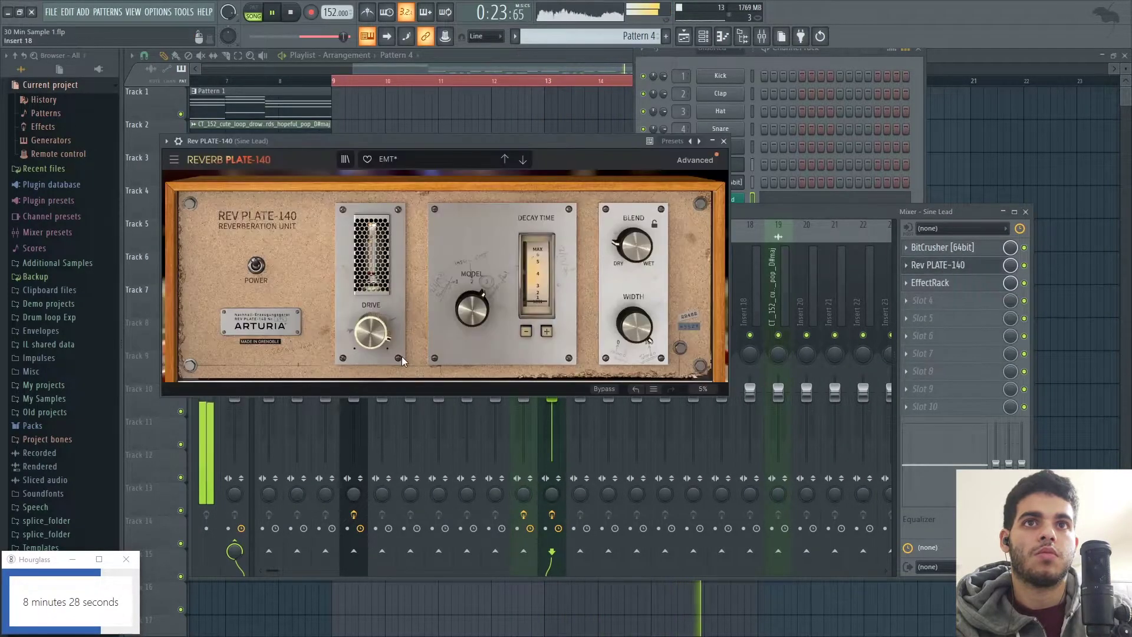
pyautogui.click(724, 141)
pyautogui.click(934, 282)
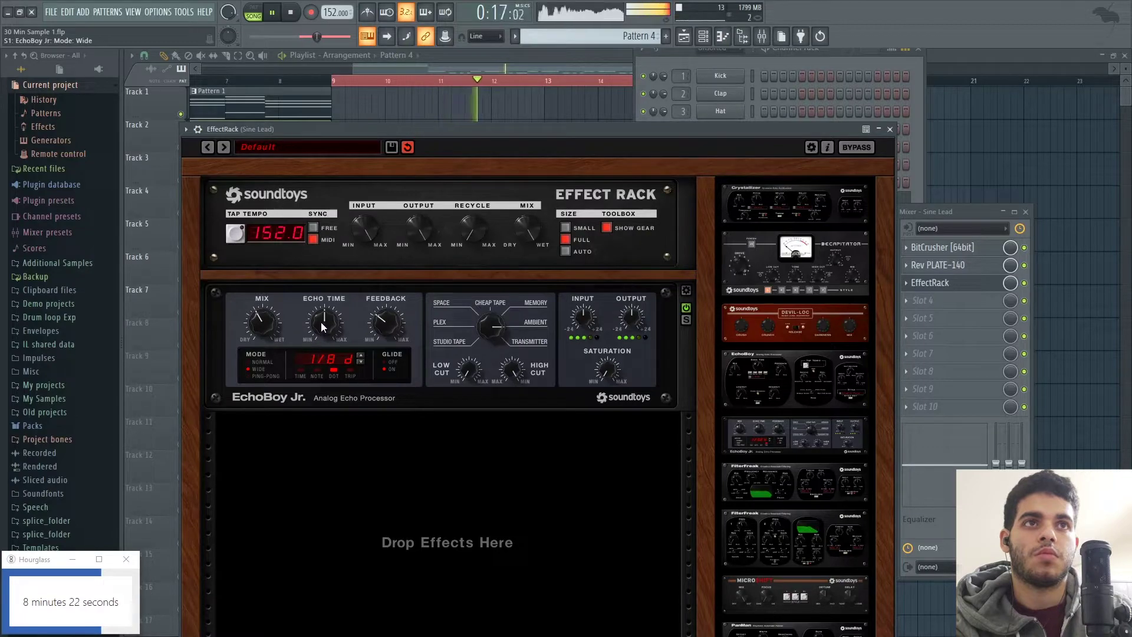
pyautogui.moveTo(328, 311); pyautogui.dragTo(332, 303)
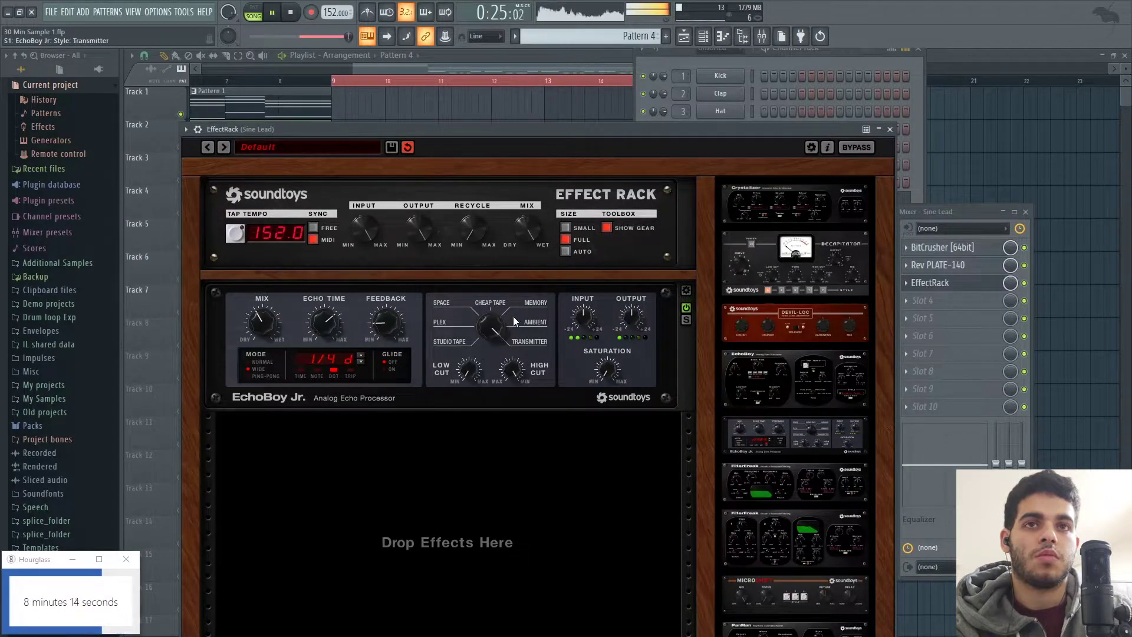
pyautogui.moveTo(273, 325); pyautogui.dragTo(269, 316)
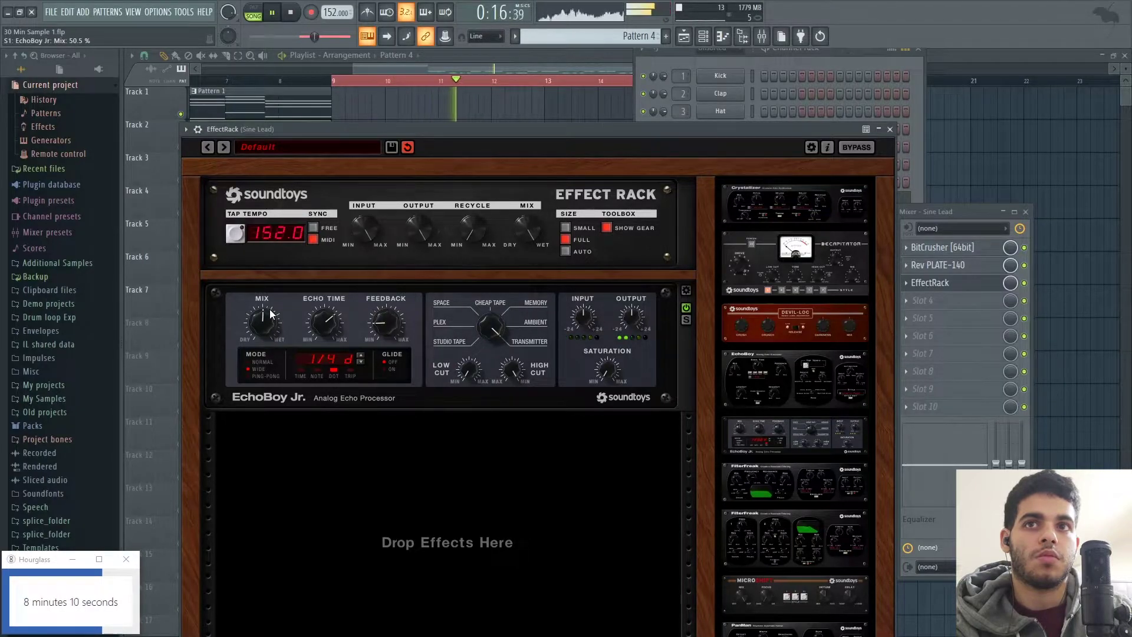
pyautogui.moveTo(264, 321); pyautogui.dragTo(263, 333)
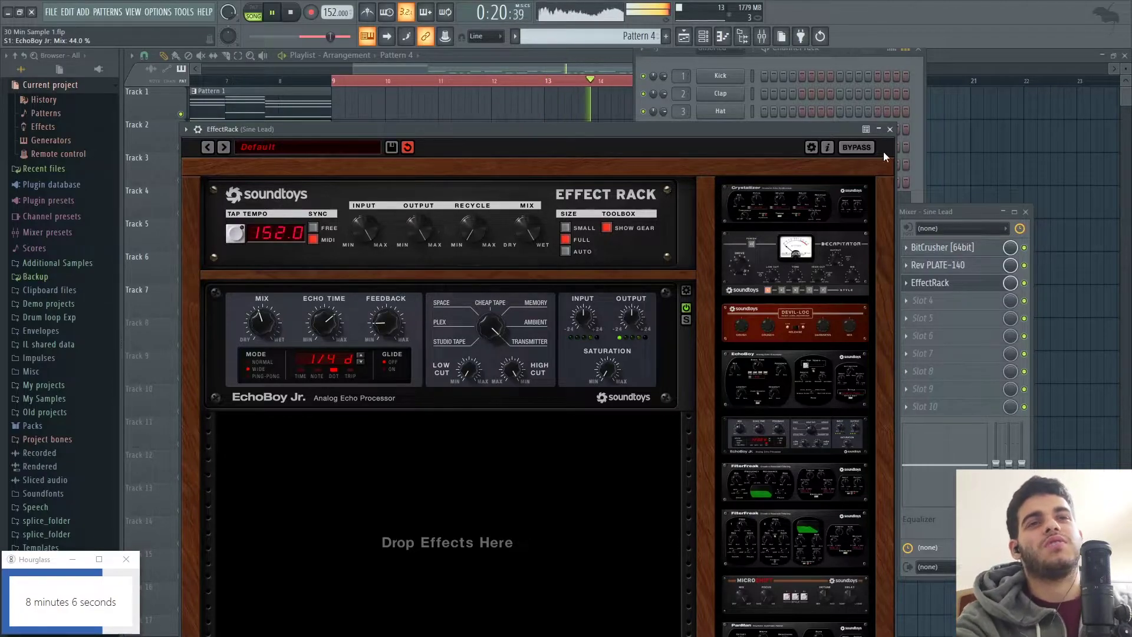
pyautogui.click(890, 129)
# Stop playback, move the Channel rack lower over the playlist and close the mixer.
pyautogui.press('space')
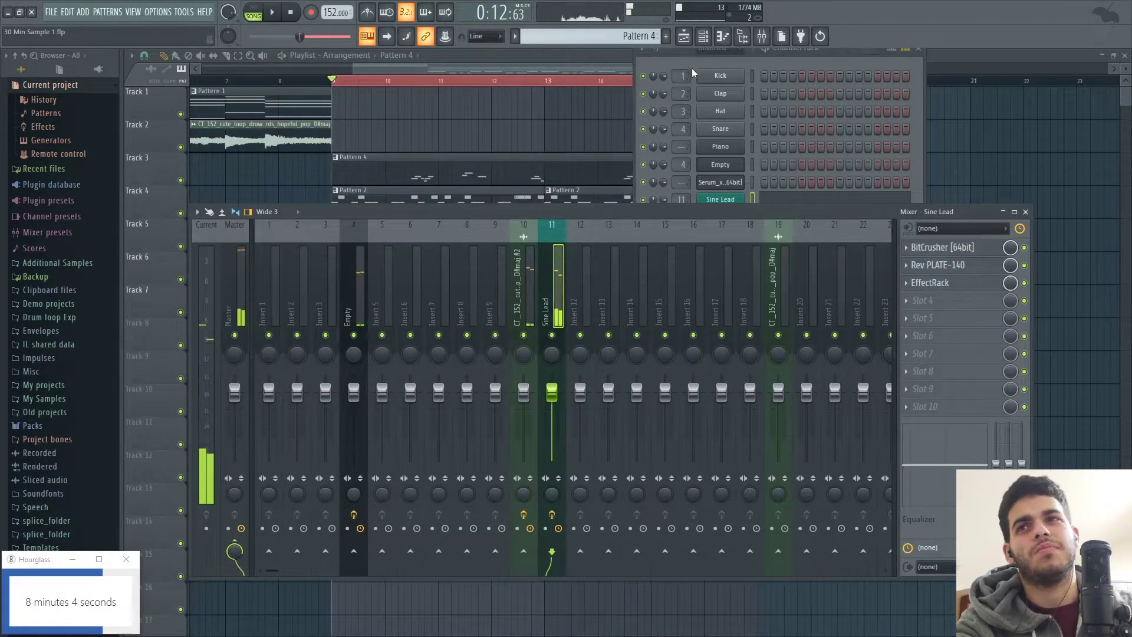
pyautogui.click(691, 63)
pyautogui.moveTo(678, 55); pyautogui.dragTo(690, 219)
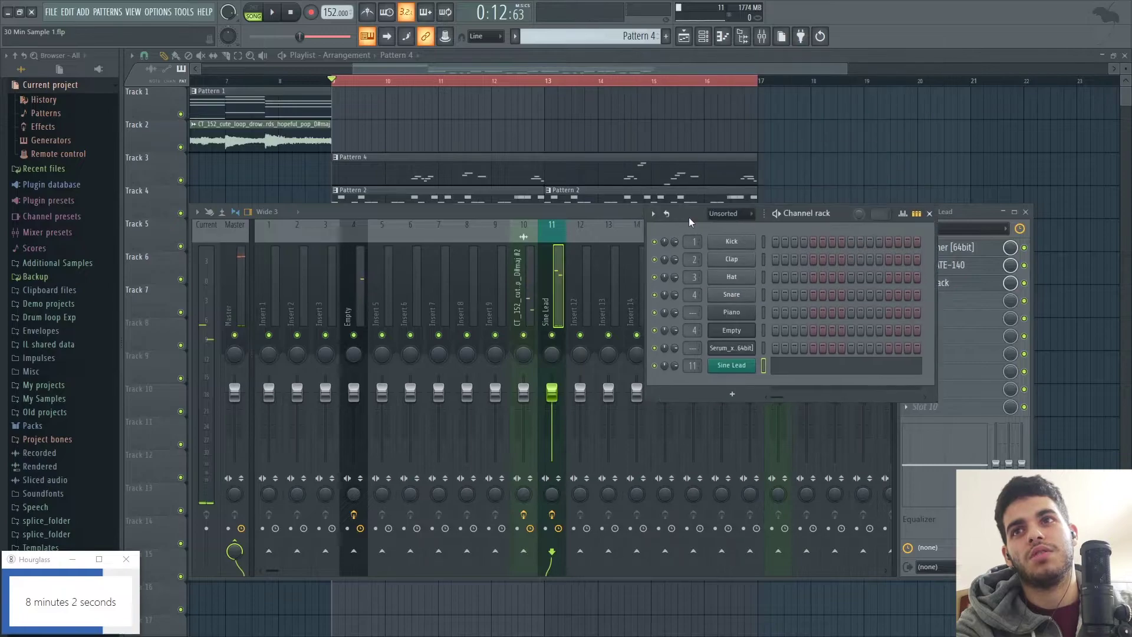
pyautogui.click(1025, 212)
# Audition ambience samples from the Legit Samples collection in Additional Samples to find a background texture.
pyautogui.click(43, 269)
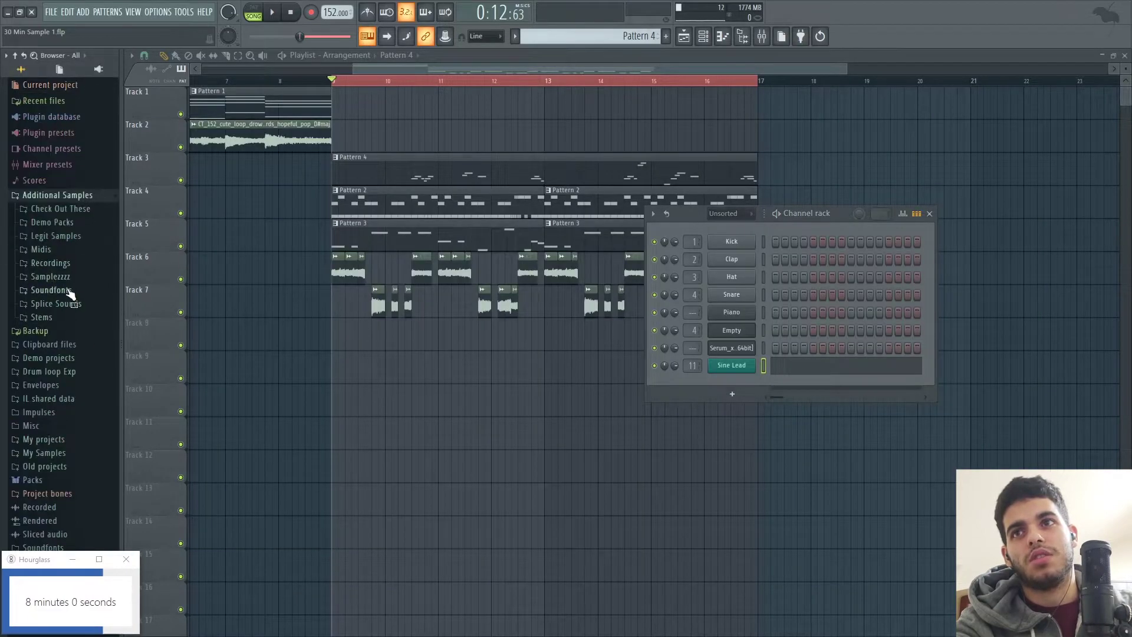
pyautogui.click(77, 237)
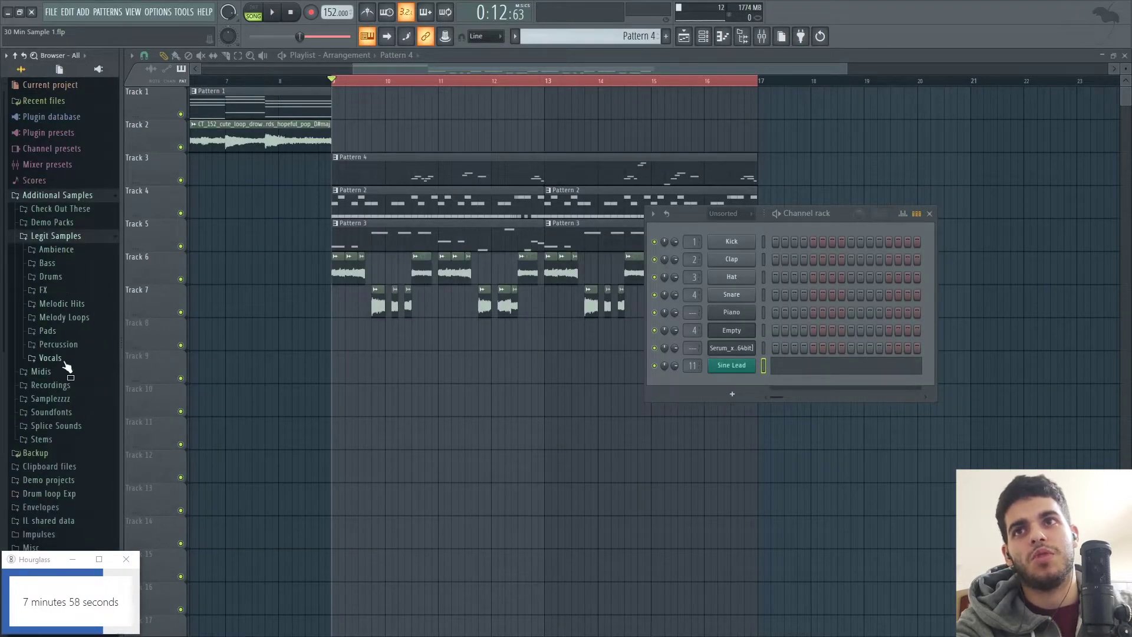
pyautogui.click(67, 255)
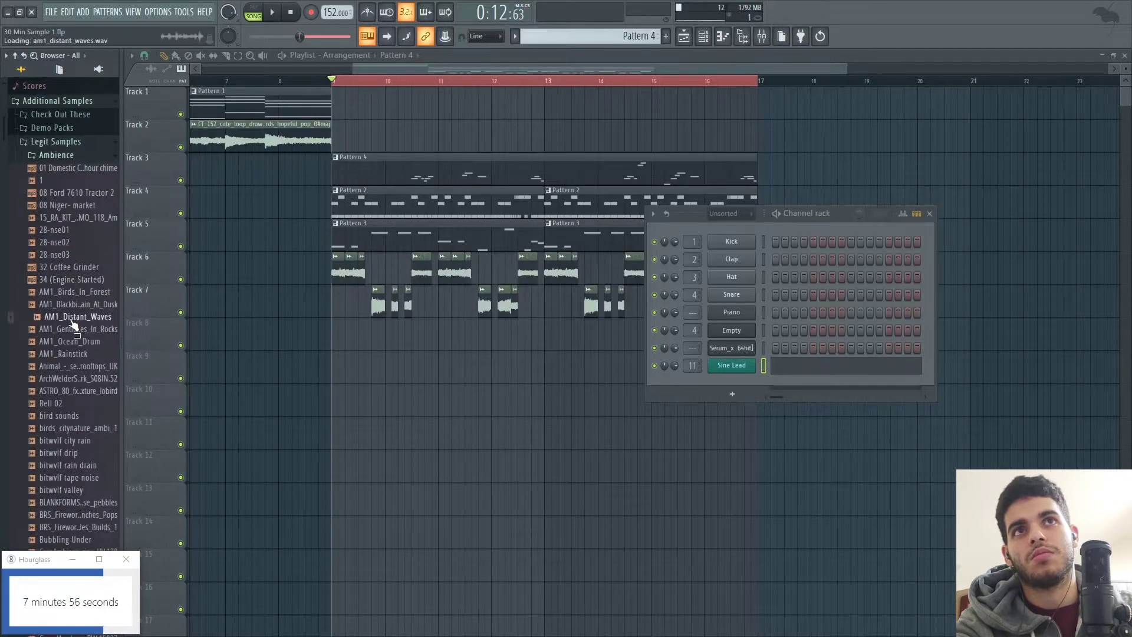
pyautogui.scroll(-5, 75, 290)
pyautogui.click(87, 207)
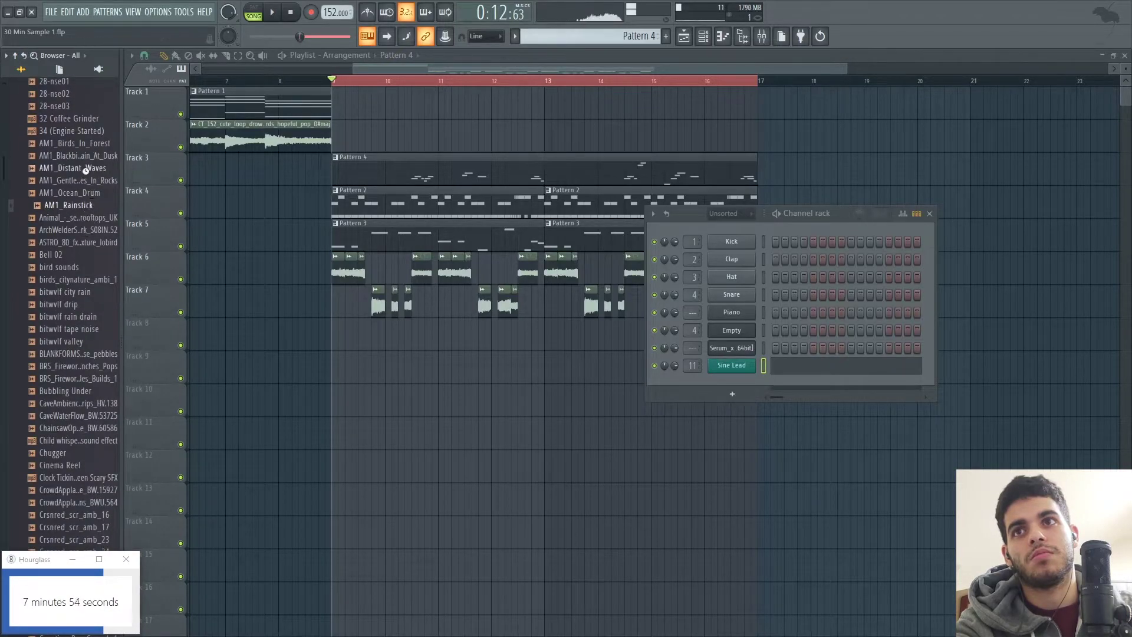
pyautogui.click(87, 181)
pyautogui.click(83, 280)
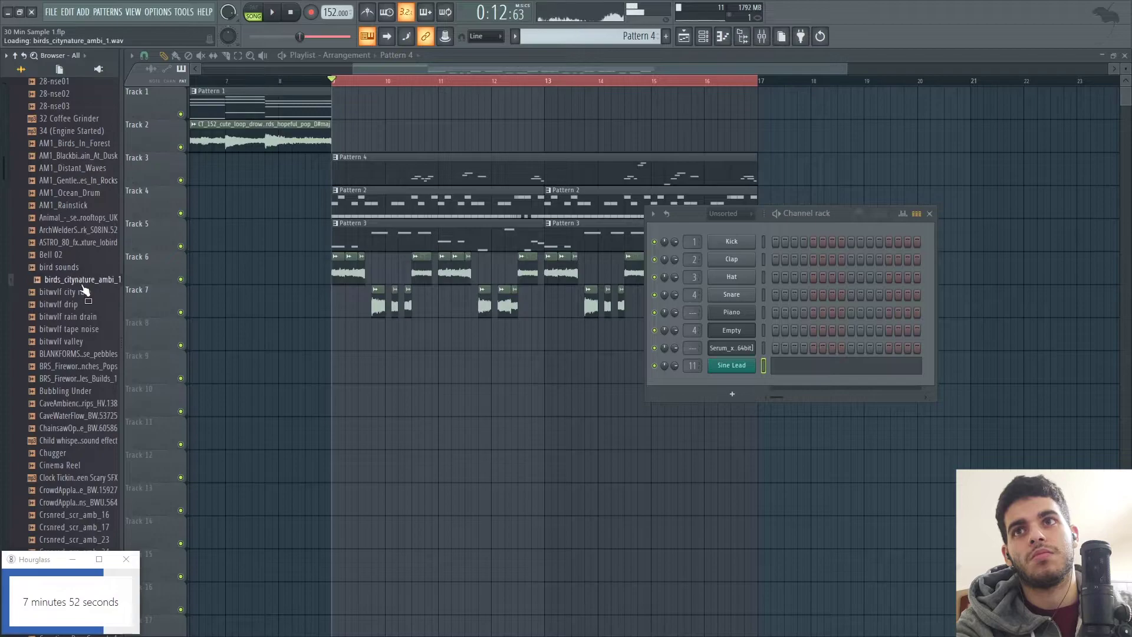
pyautogui.scroll(-2, 83, 289)
pyautogui.click(84, 244)
pyautogui.click(86, 255)
pyautogui.click(84, 282)
pyautogui.scroll(-2, 86, 283)
pyautogui.click(88, 270)
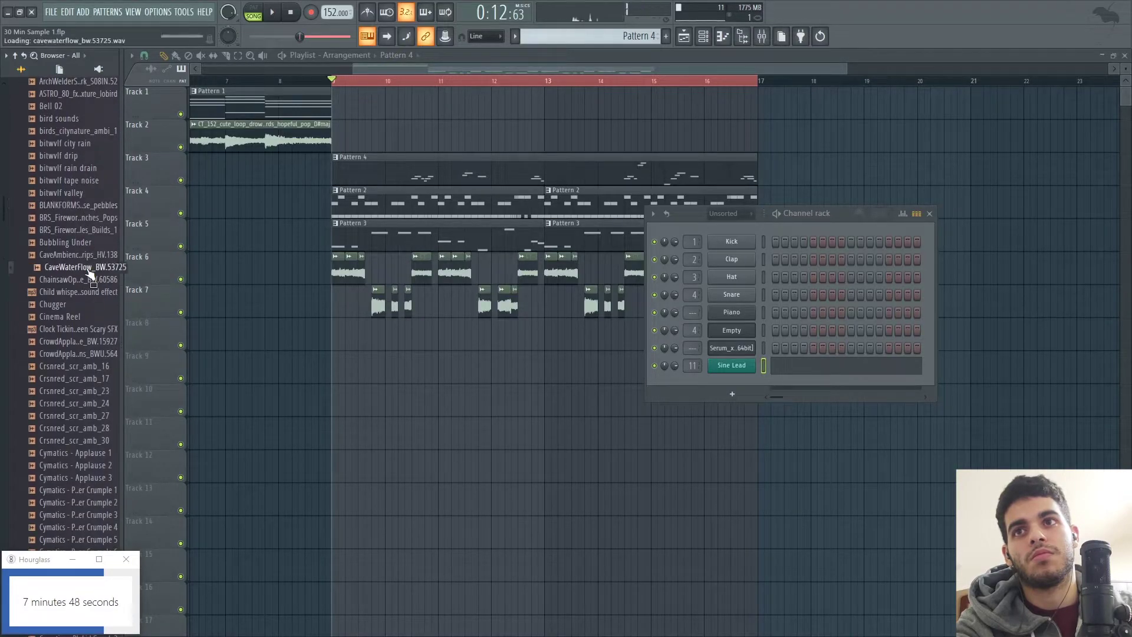
pyautogui.click(88, 354)
pyautogui.scroll(-4, 89, 354)
pyautogui.click(89, 356)
pyautogui.scroll(-16, 89, 360)
pyautogui.click(83, 292)
pyautogui.scroll(-4, 82, 330)
# Place the NW_BK_fx_oneshot_vinyl__classic_dust sample on Track 8 at bar 9 and lower its channel volume to 29%.
pyautogui.click(99, 280)
pyautogui.moveTo(99, 286); pyautogui.dragTo(368, 325)
pyautogui.click(704, 37)
pyautogui.moveTo(674, 294); pyautogui.dragTo(675, 325)
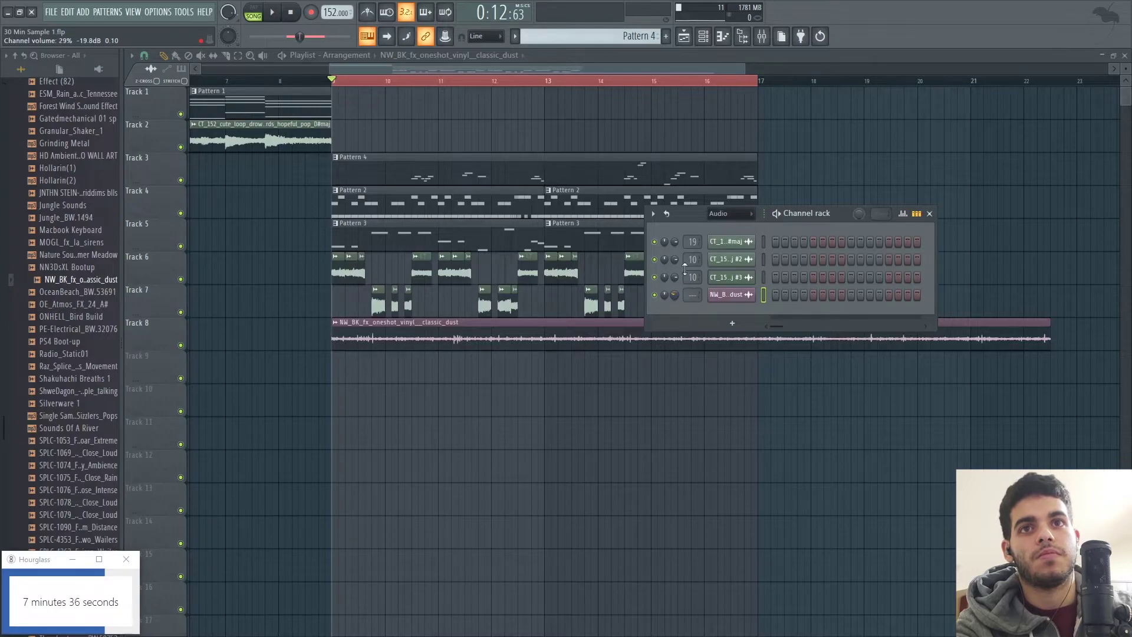
# Route the vinyl dust sample to mixer insert 7 and lower that insert's volume to about -4.3 dB.
pyautogui.click(763, 36)
pyautogui.click(448, 288)
pyautogui.rightClick(448, 289)
pyautogui.click(637, 343)
pyautogui.moveTo(438, 392); pyautogui.dragTo(439, 400)
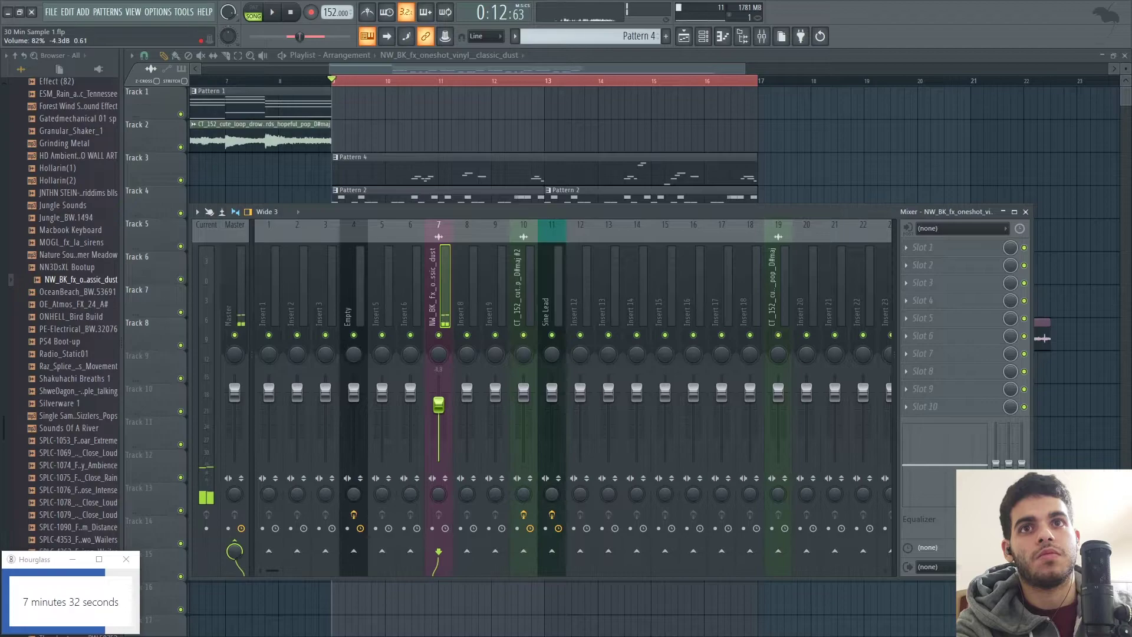
# Move the mixer lower to uncover the playlist and play the beat from bar 9 with the vinyl layer.
pyautogui.click(1, 243)
pyautogui.scroll(-1, 58, 108)
pyautogui.moveTo(475, 219); pyautogui.dragTo(469, 344)
pyautogui.press('space')
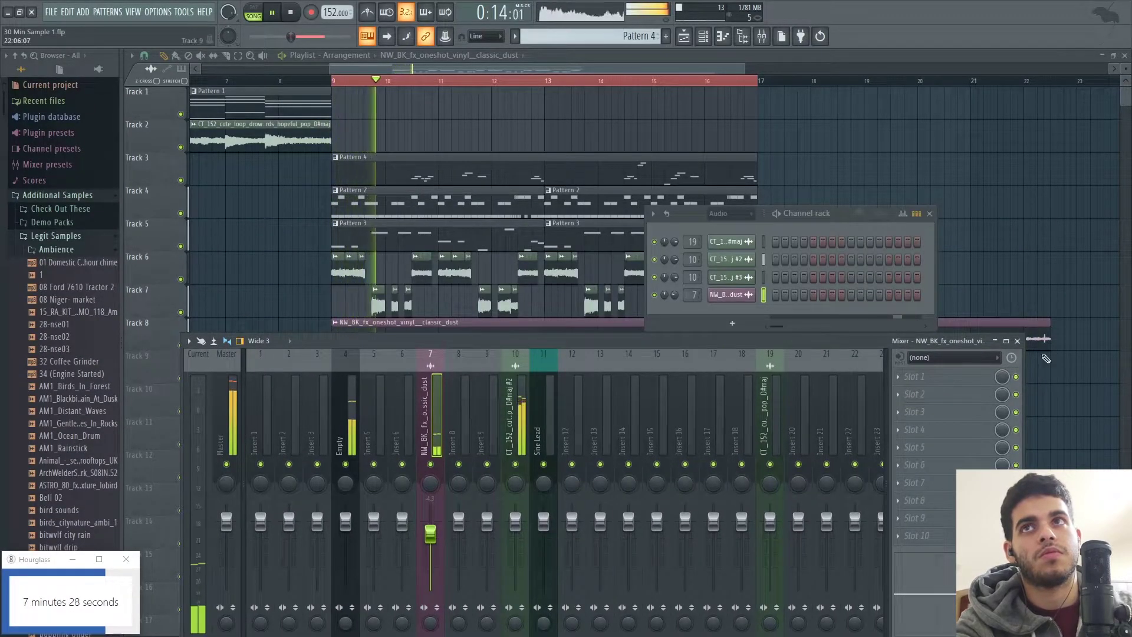
# Close the mixer, show the Unsorted channel group, stop playback and add a Pigments instrument channel.
pyautogui.click(1017, 341)
pyautogui.click(730, 214)
pyautogui.click(722, 253)
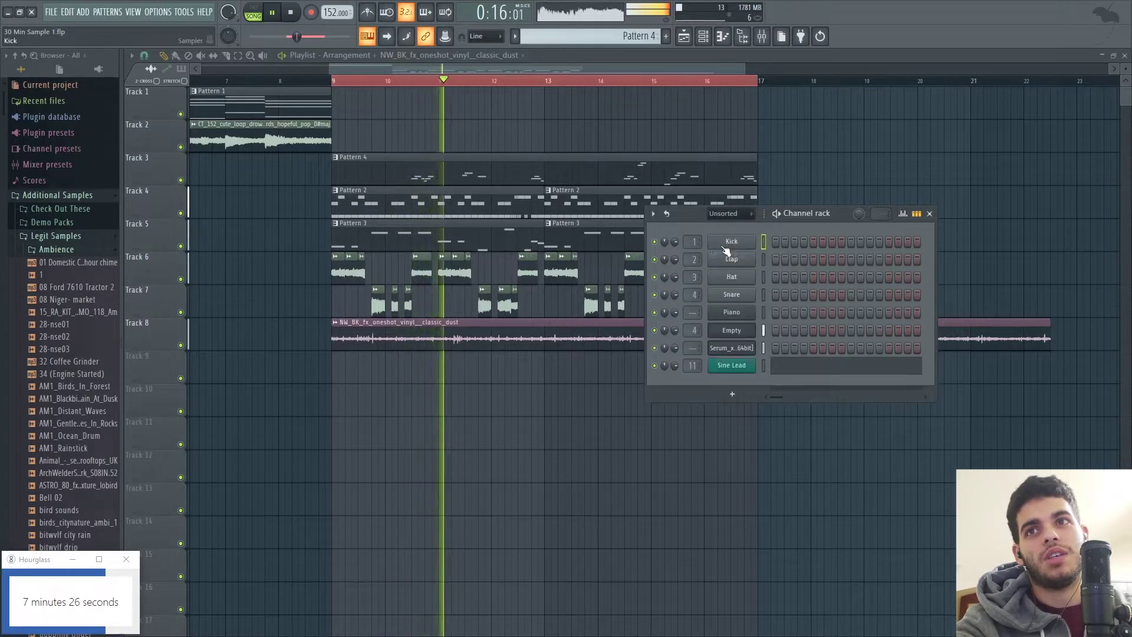
pyautogui.press('space')
pyautogui.click(82, 12)
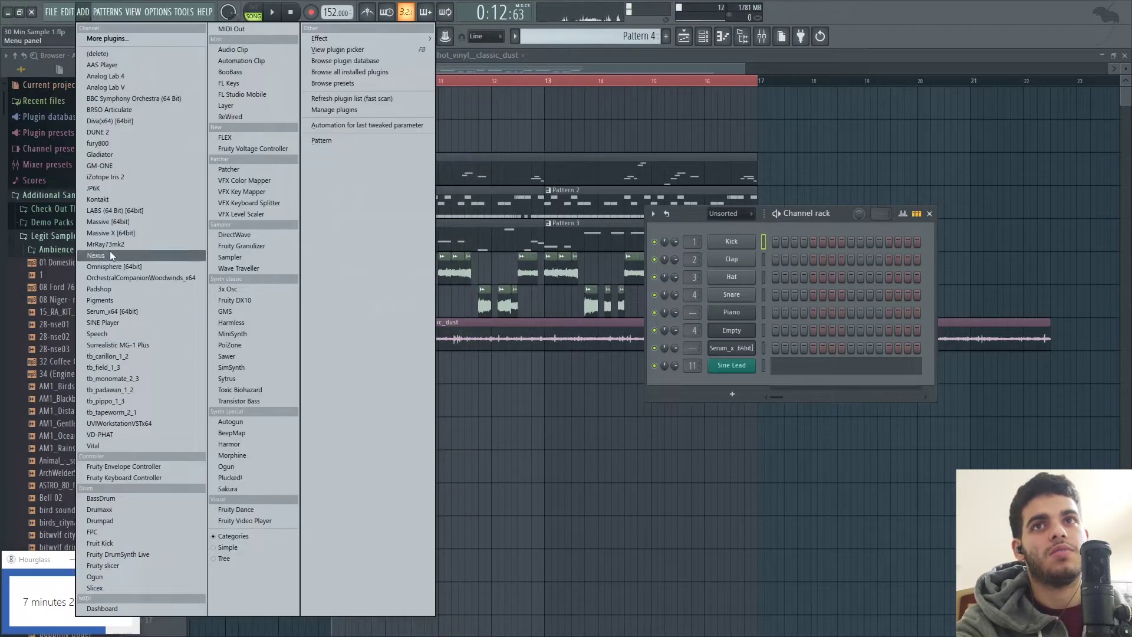
pyautogui.click(135, 300)
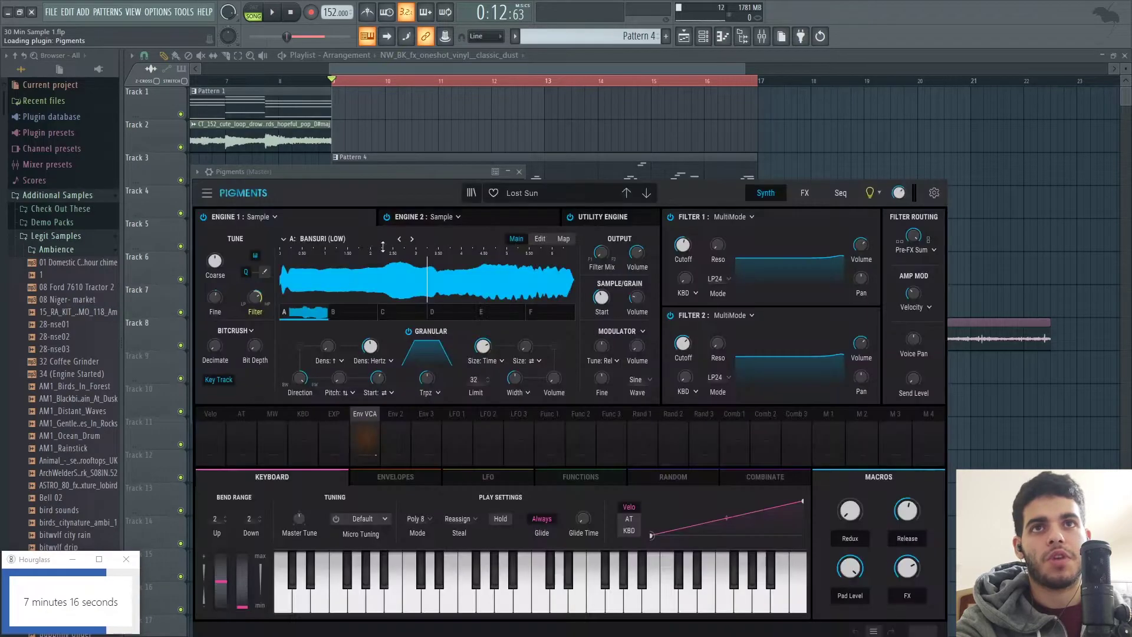
# Load the GRN Cyber Hang Drum Movie preset from the User bank in Pigments and audition a few notes.
pyautogui.click(531, 194)
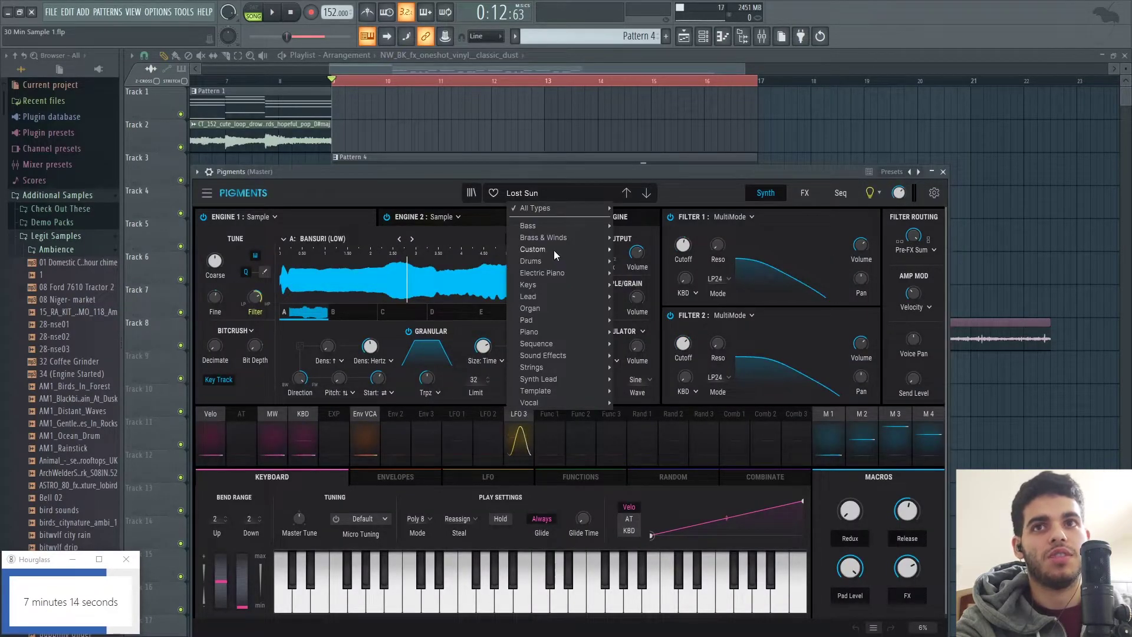
pyautogui.click(473, 193)
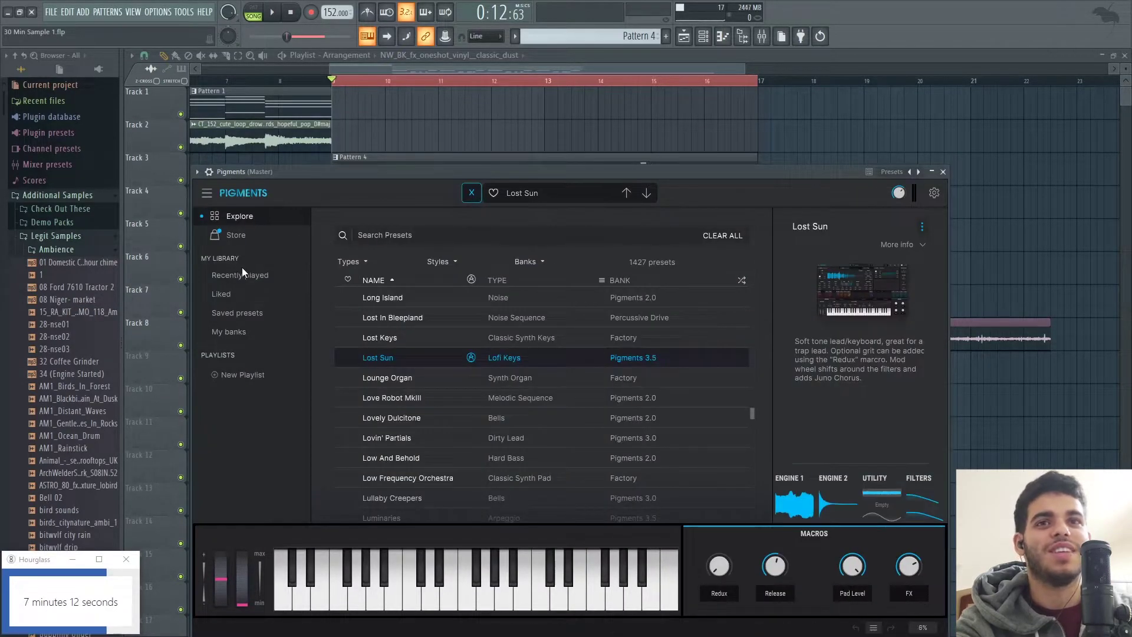
pyautogui.click(231, 333)
pyautogui.click(405, 337)
pyautogui.click(279, 329)
pyautogui.click(849, 333)
pyautogui.scroll(-1, 458, 352)
pyautogui.scroll(1, 455, 341)
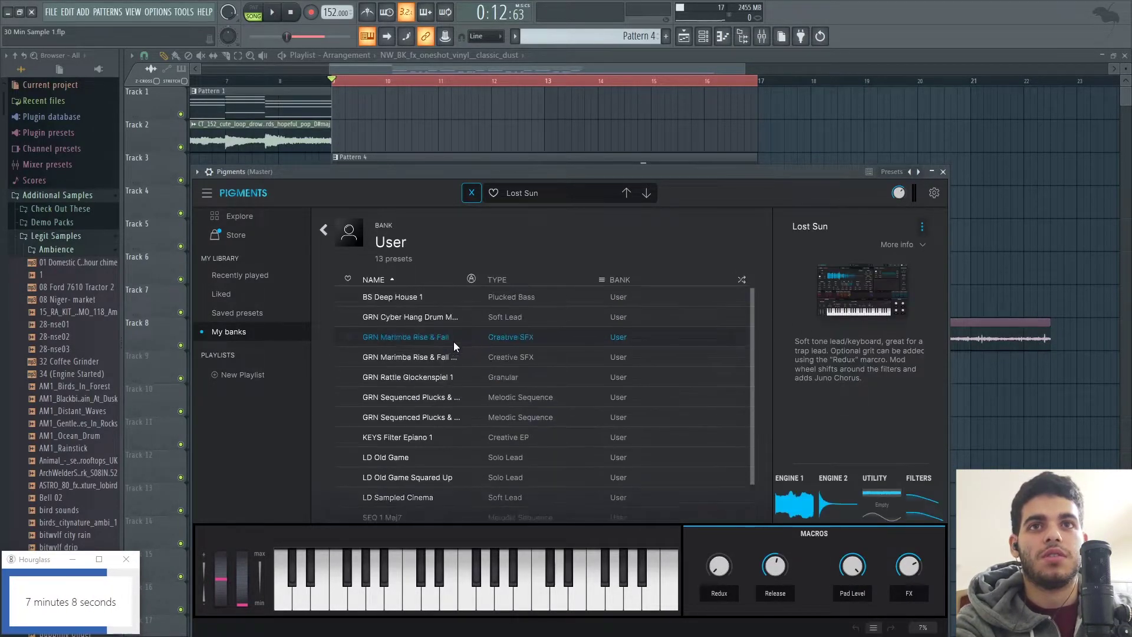
pyautogui.doubleClick(427, 318)
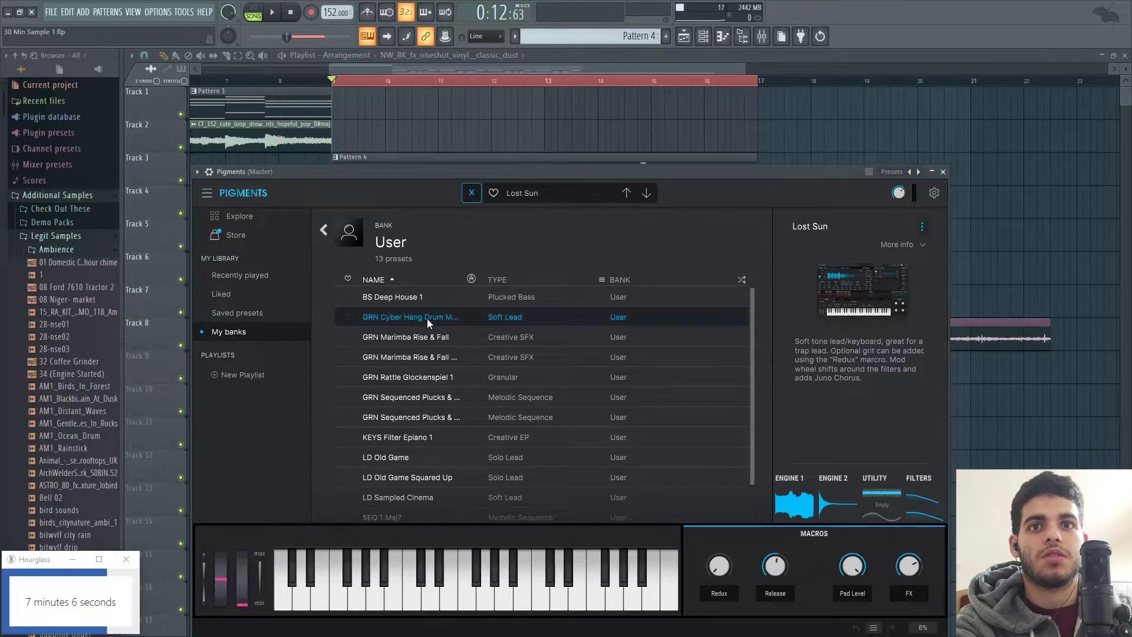
pyautogui.press('n')
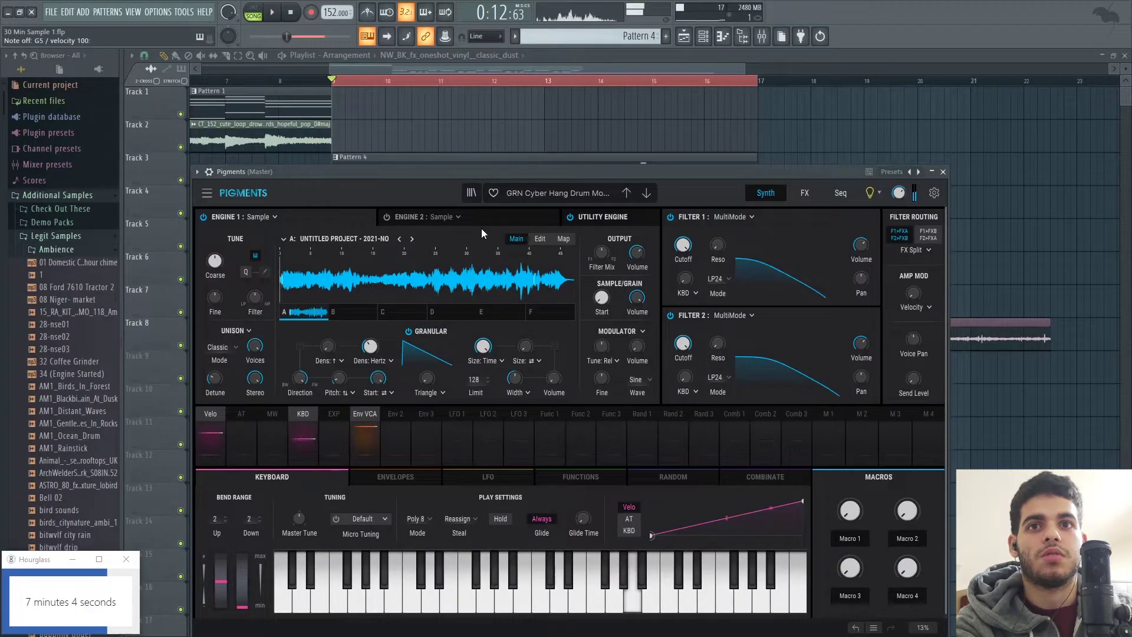
pyautogui.press('b')
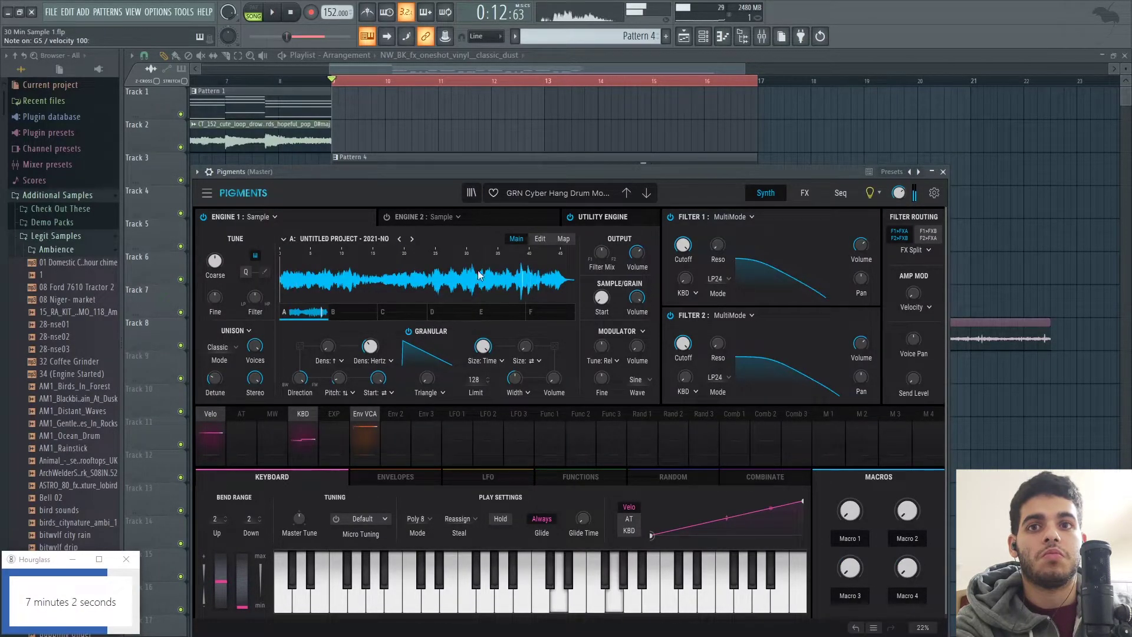
# Set the VCA envelope release to 0.616 s and the play mode to Mono in Pigments, and close its window.
pyautogui.click(416, 477)
pyautogui.moveTo(364, 563); pyautogui.dragTo(365, 557)
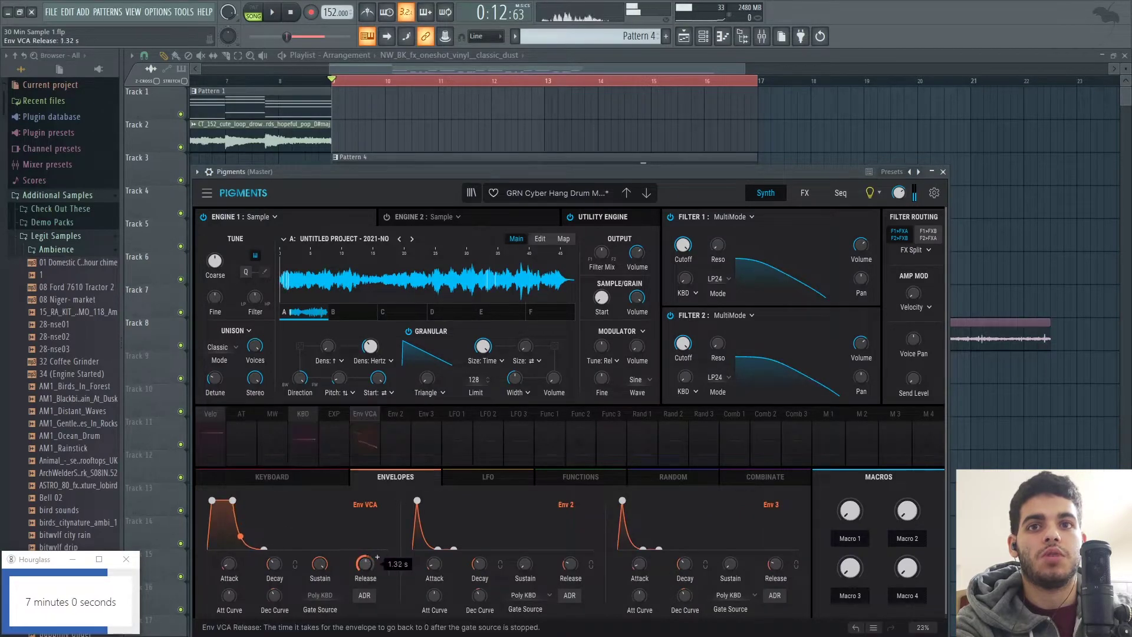
pyautogui.click(345, 479)
pyautogui.click(418, 519)
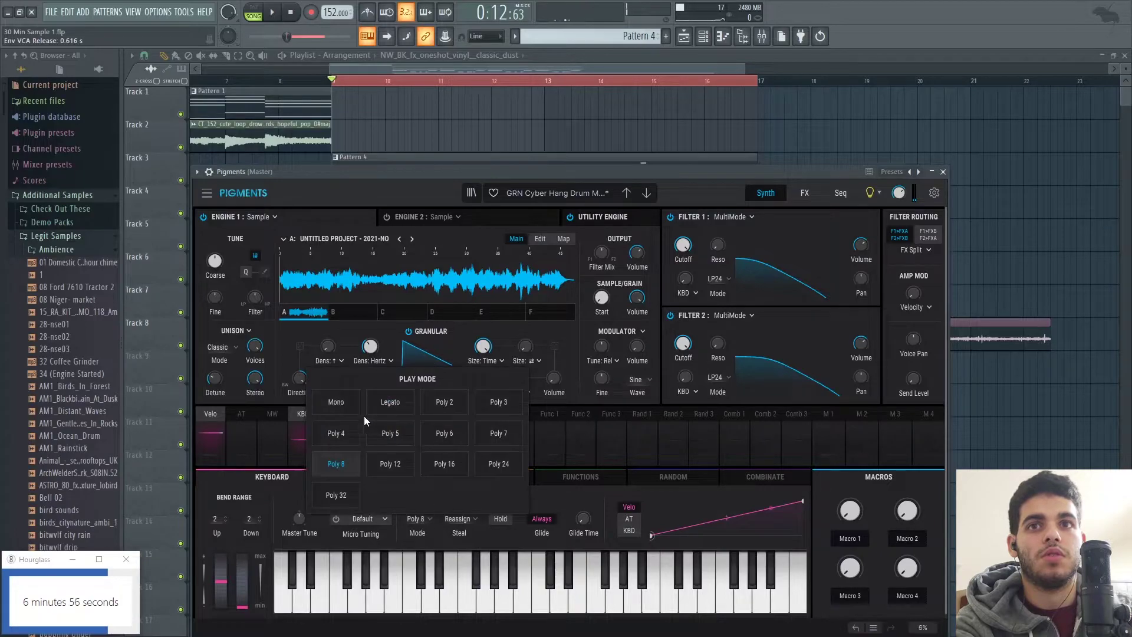
pyautogui.click(352, 405)
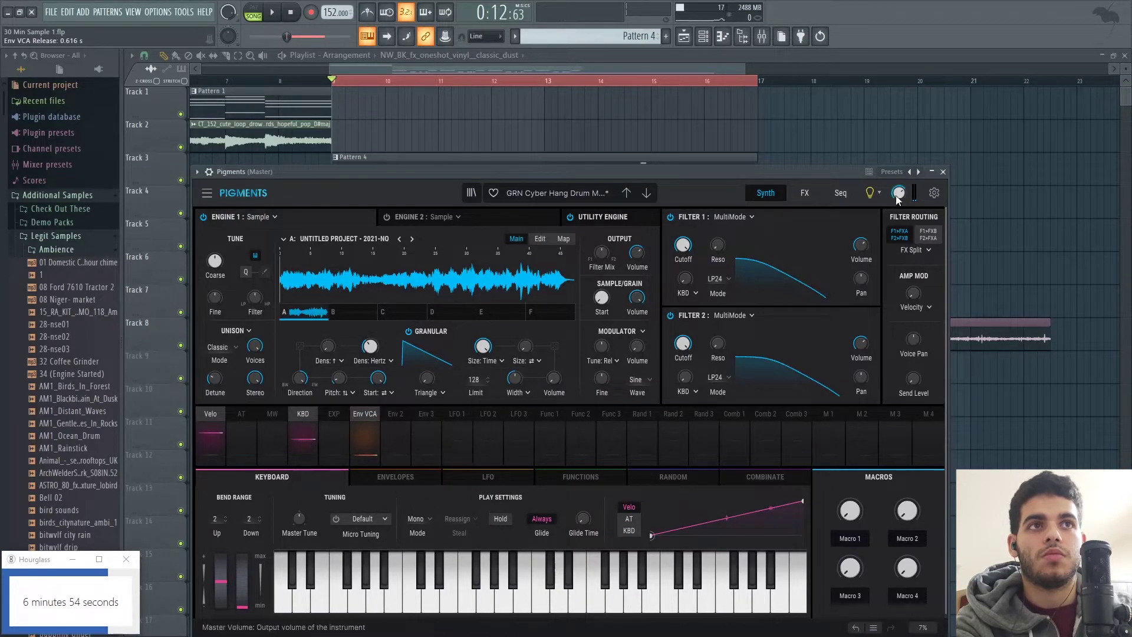
pyautogui.click(407, 476)
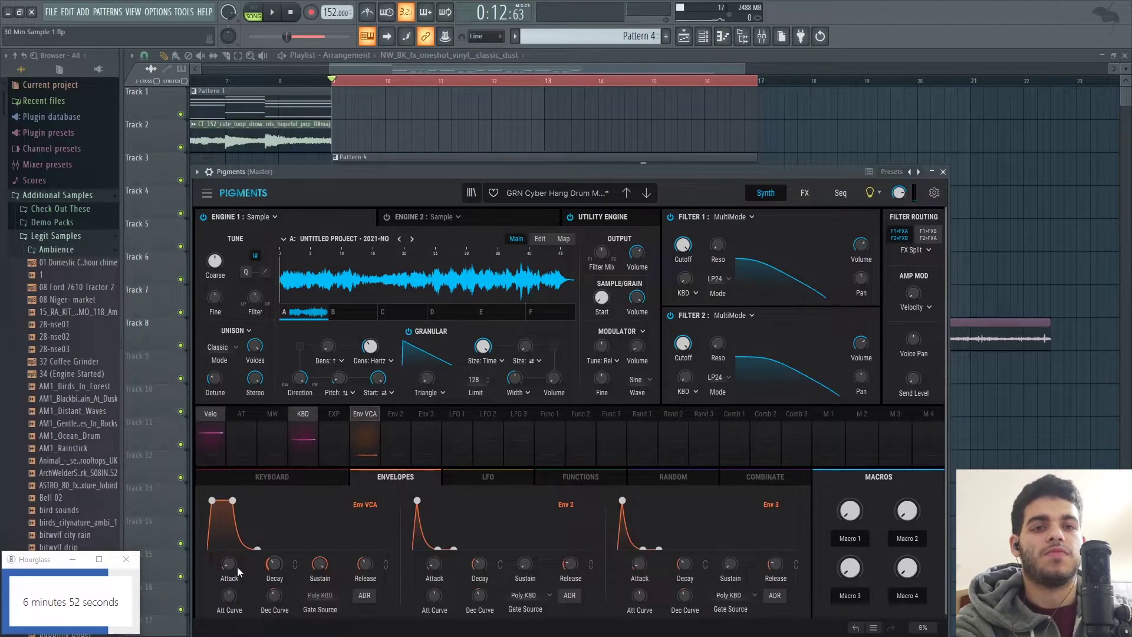
pyautogui.click(943, 172)
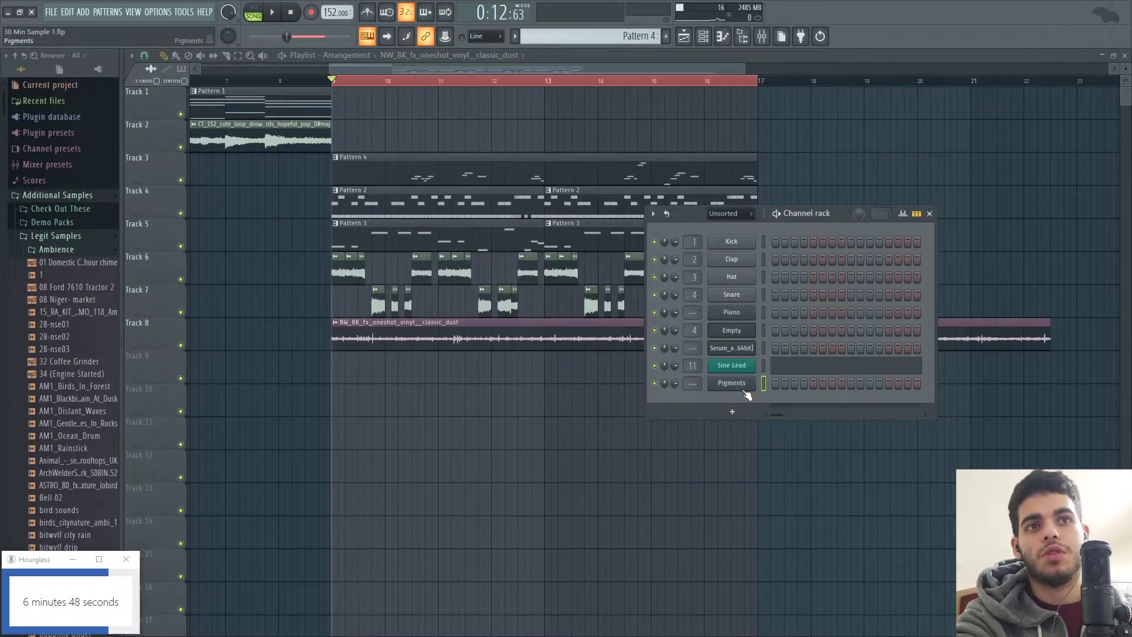
# Reopen Pigments, set engine 1's coarse tuning to 24 semitones and play notes over the beat.
pyautogui.press('space')
pyautogui.press('space')
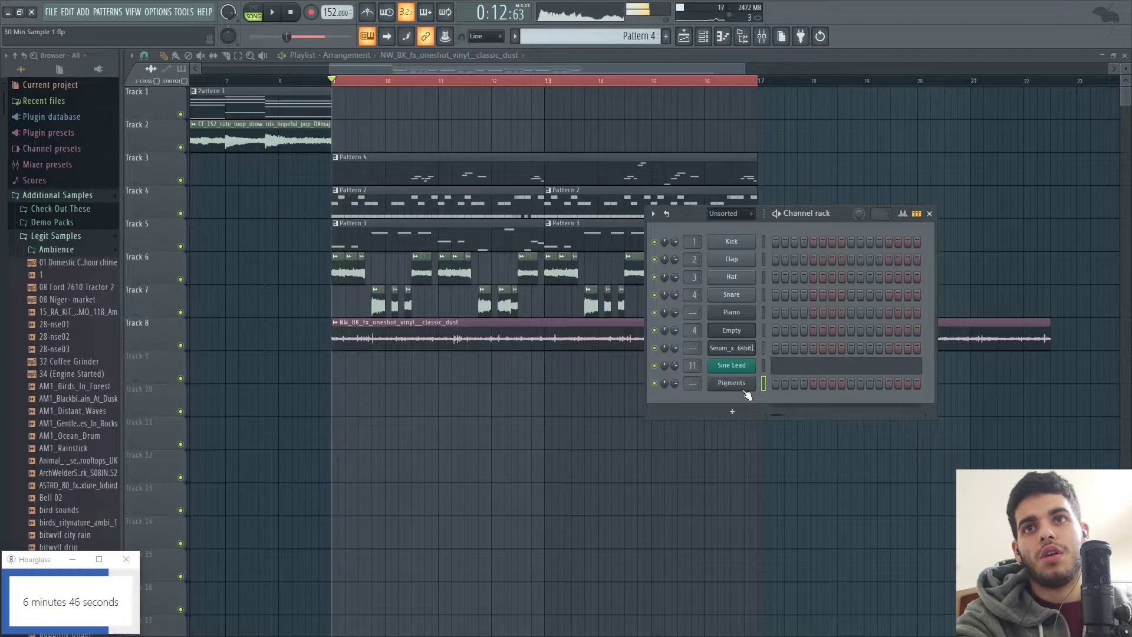
pyautogui.click(736, 385)
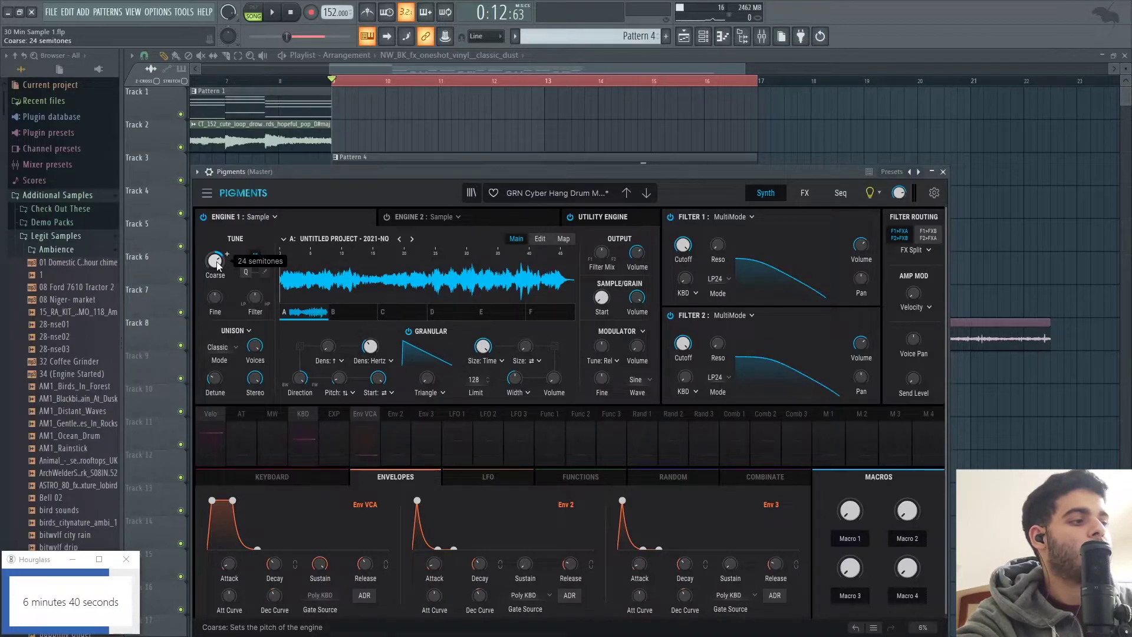
pyautogui.press('space')
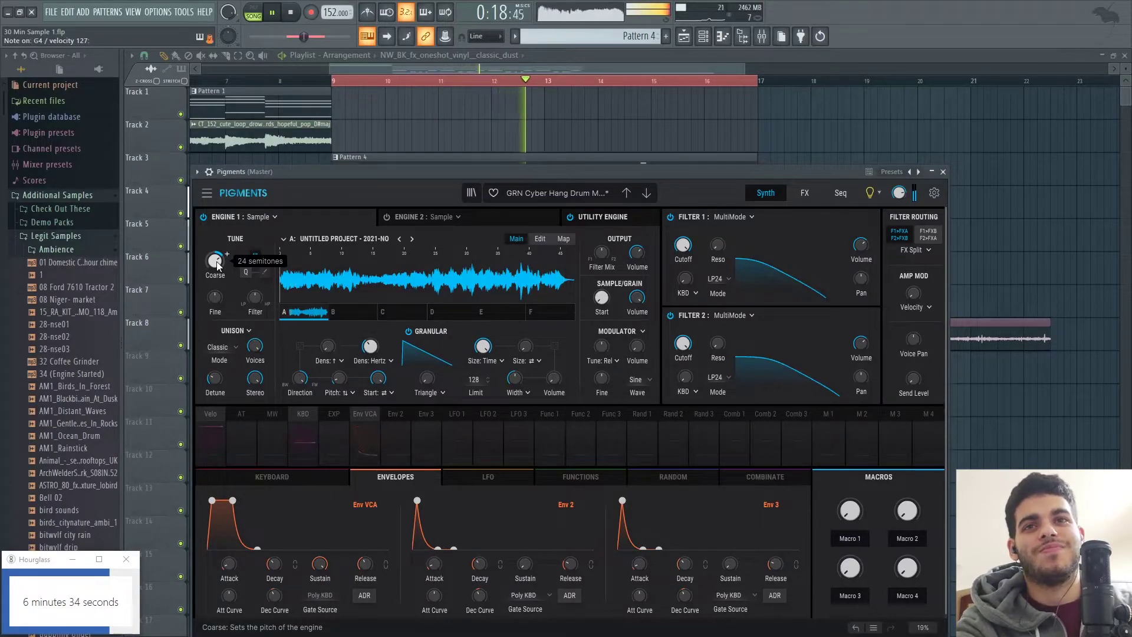
pyautogui.press('space')
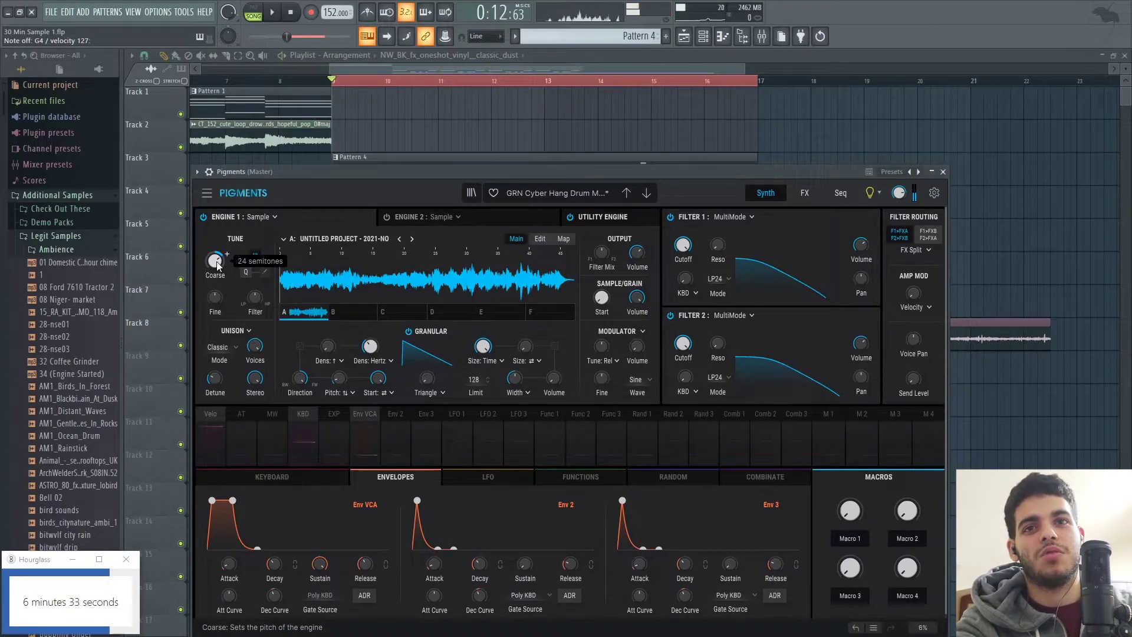
# Audition the LD Old Game and LD Sampled Cinema presets, and reload GRN Cyber Hang Drum Movie.
pyautogui.click(471, 193)
pyautogui.scroll(-2, 428, 362)
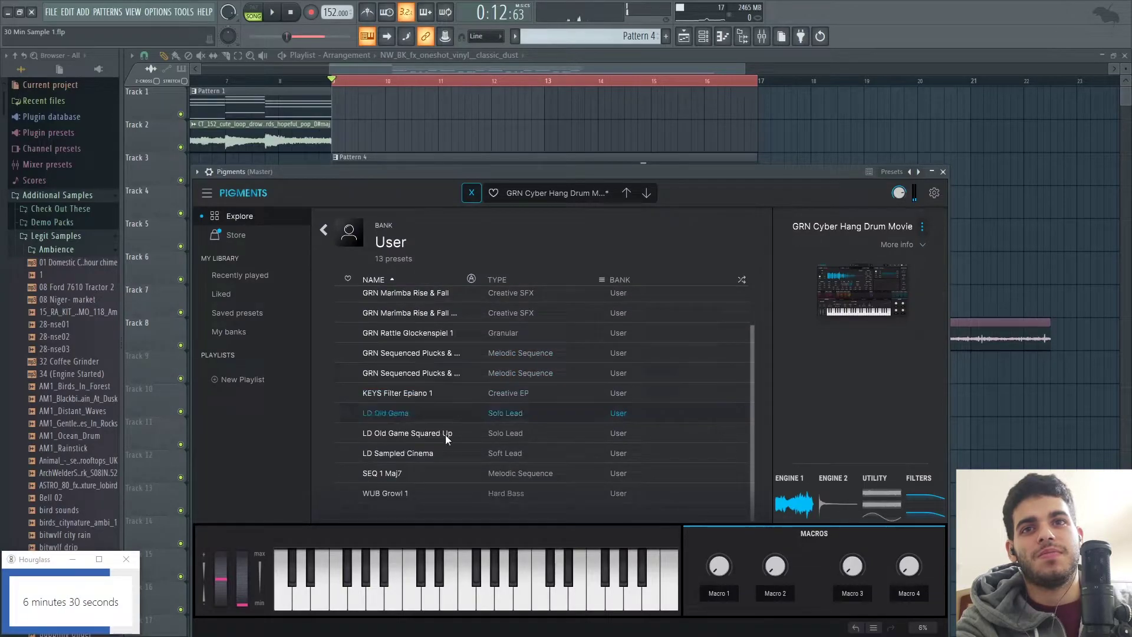
pyautogui.doubleClick(420, 416)
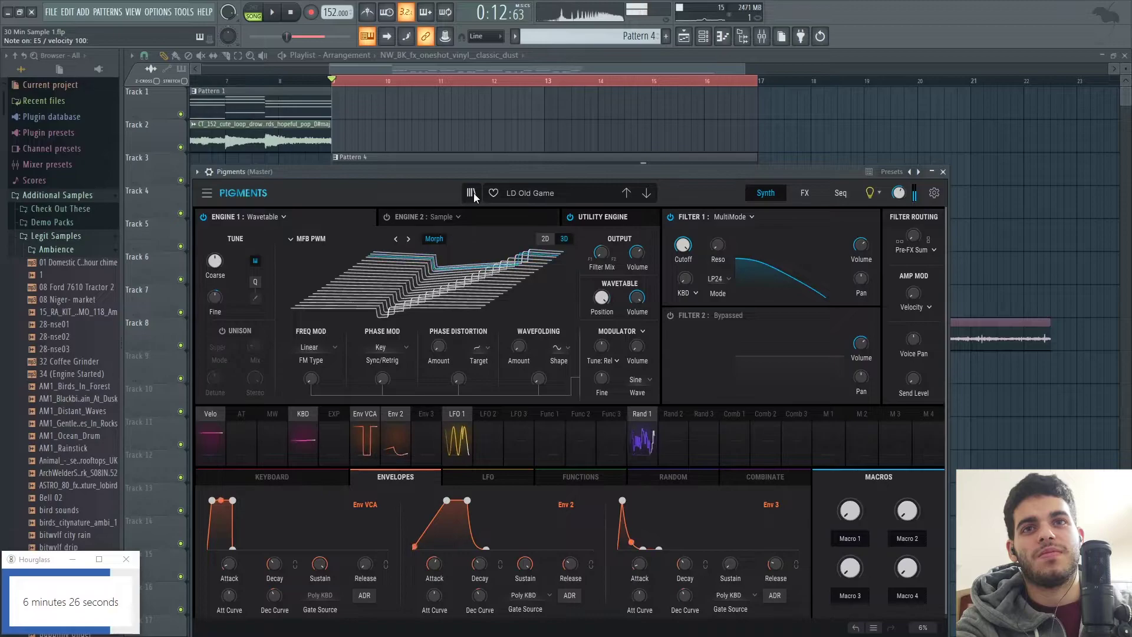
pyautogui.click(471, 193)
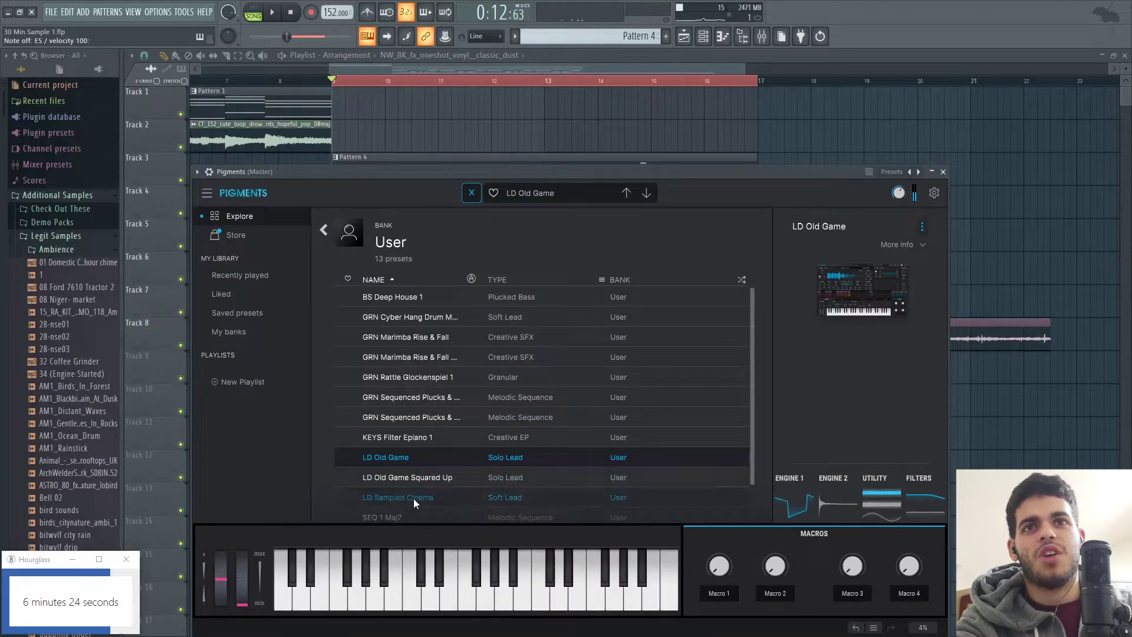
pyautogui.doubleClick(417, 501)
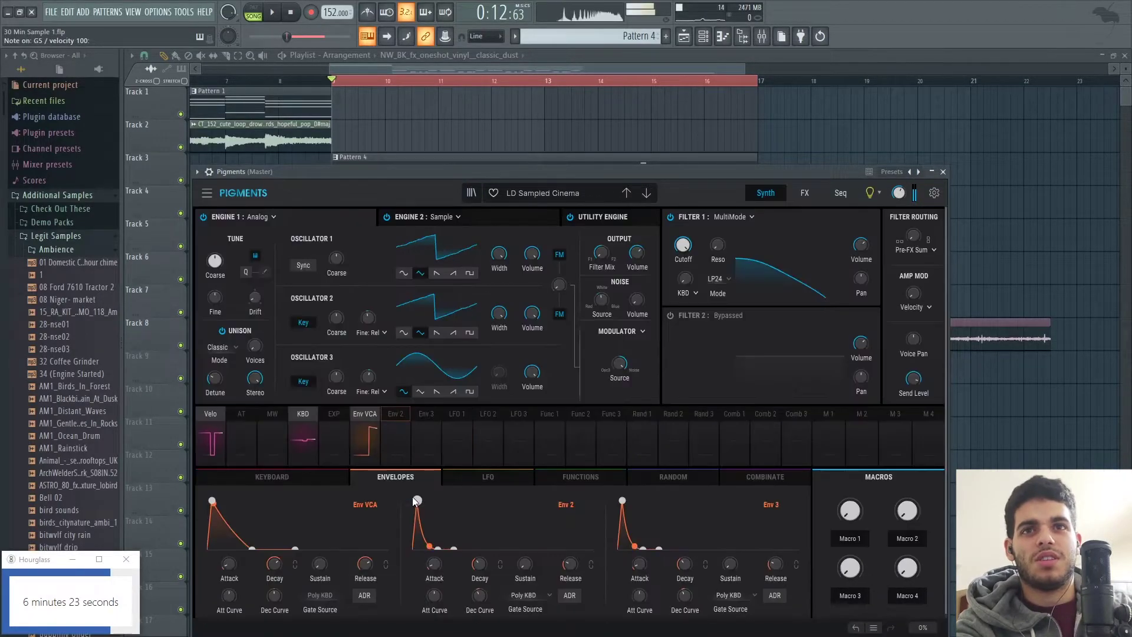
pyautogui.click(472, 193)
pyautogui.doubleClick(434, 322)
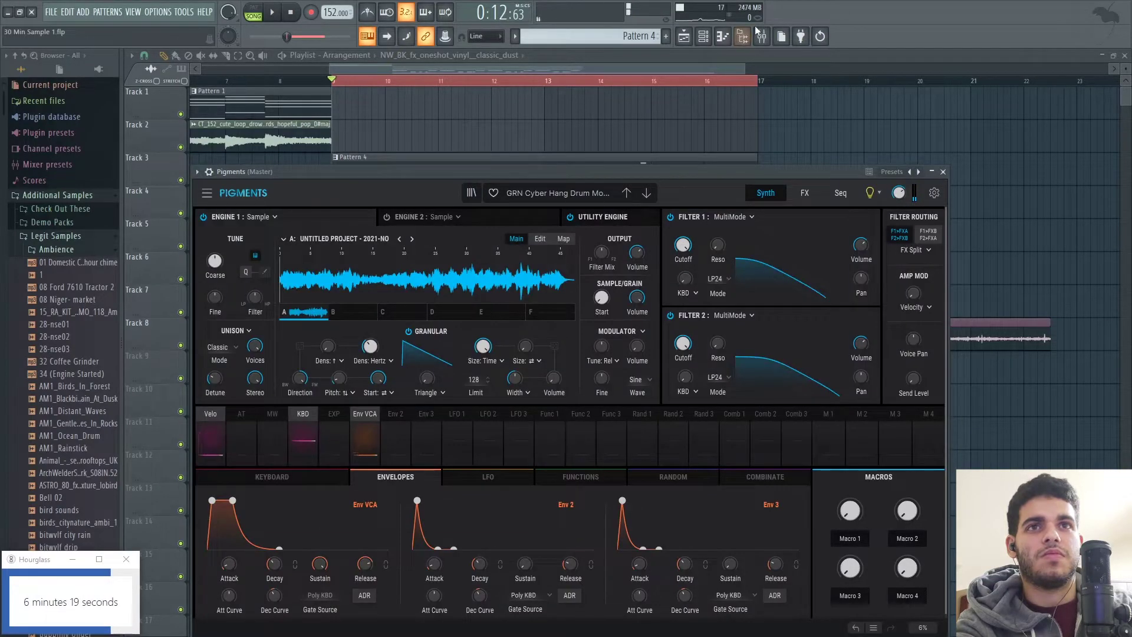
# Route the Pigments channel to mixer insert 12 and load MTuner in the insert's first effect slot.
pyautogui.click(762, 36)
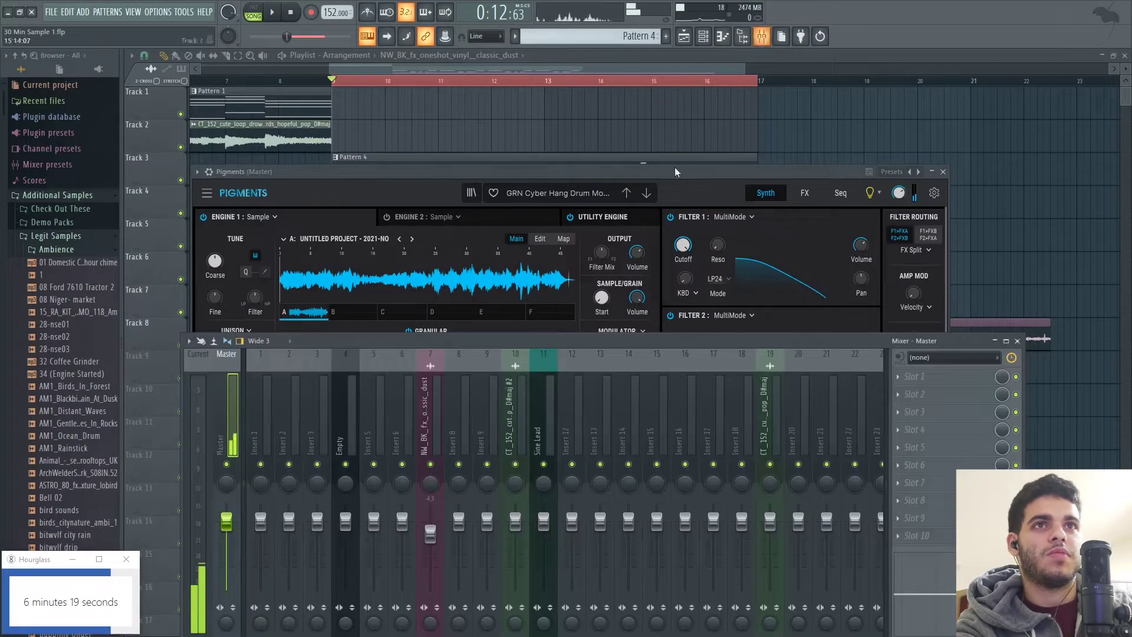
pyautogui.rightClick(578, 415)
pyautogui.click(761, 425)
pyautogui.click(949, 373)
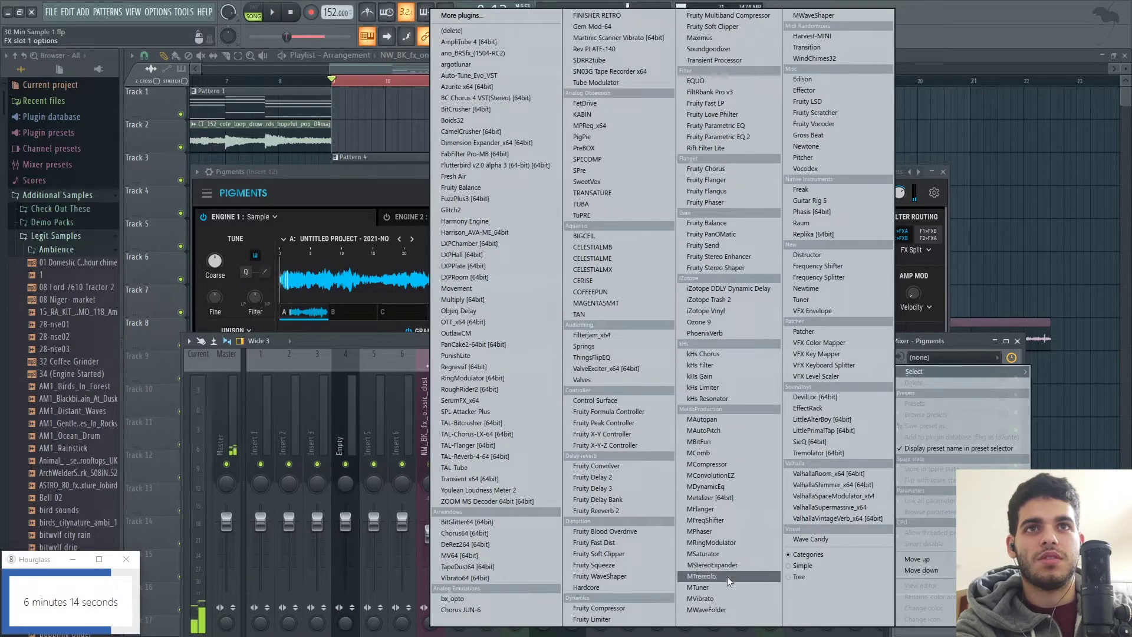
pyautogui.click(698, 587)
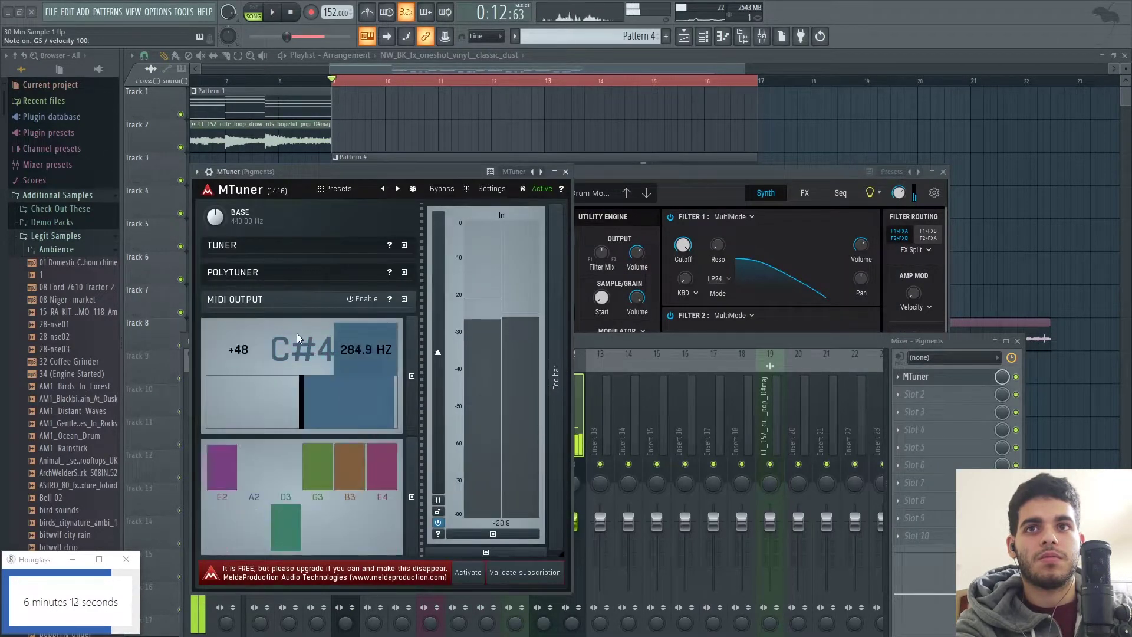
# Move Pigments partly off MTuner, raise engine 1's coarse tuning and shorten the VCA envelope release to 0.187 s.
pyautogui.click(636, 172)
pyautogui.moveTo(636, 172); pyautogui.dragTo(735, 211)
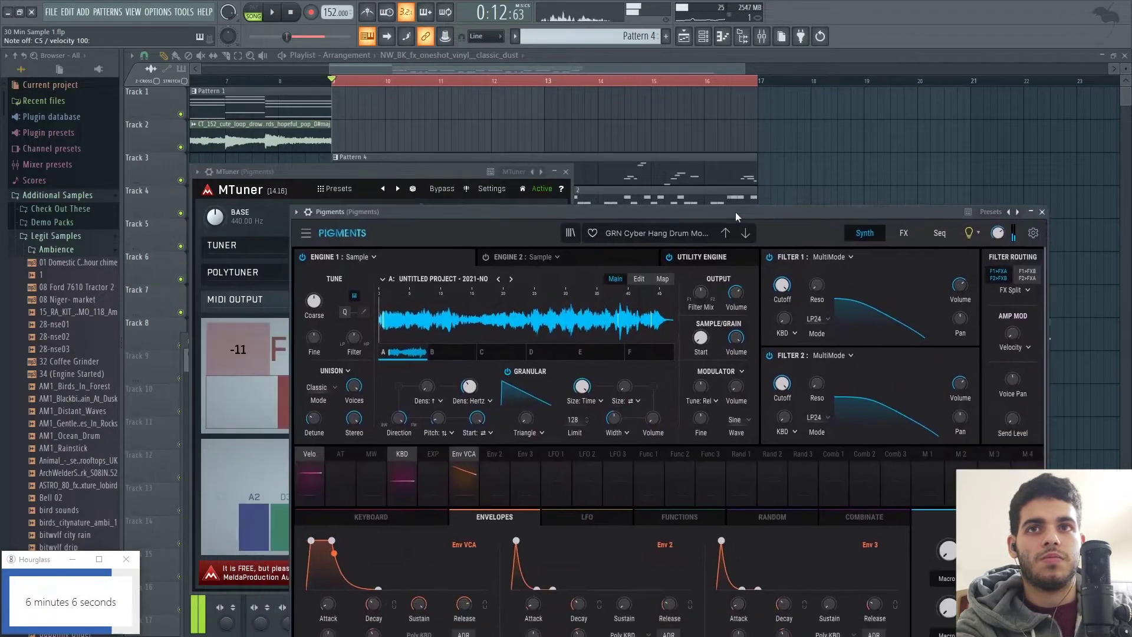
pyautogui.moveTo(310, 311); pyautogui.dragTo(309, 273)
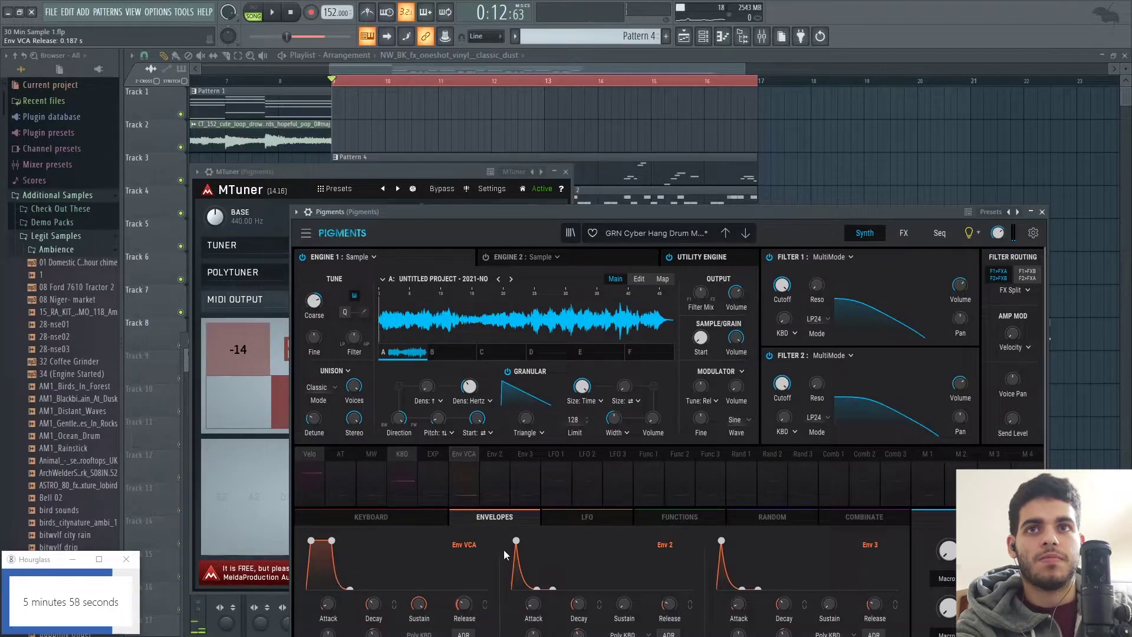
# Set the Pigments play mode to Mono and uncover MTuner to check the pitch of played notes, closing the synth window.
pyautogui.click(399, 517)
pyautogui.click(519, 558)
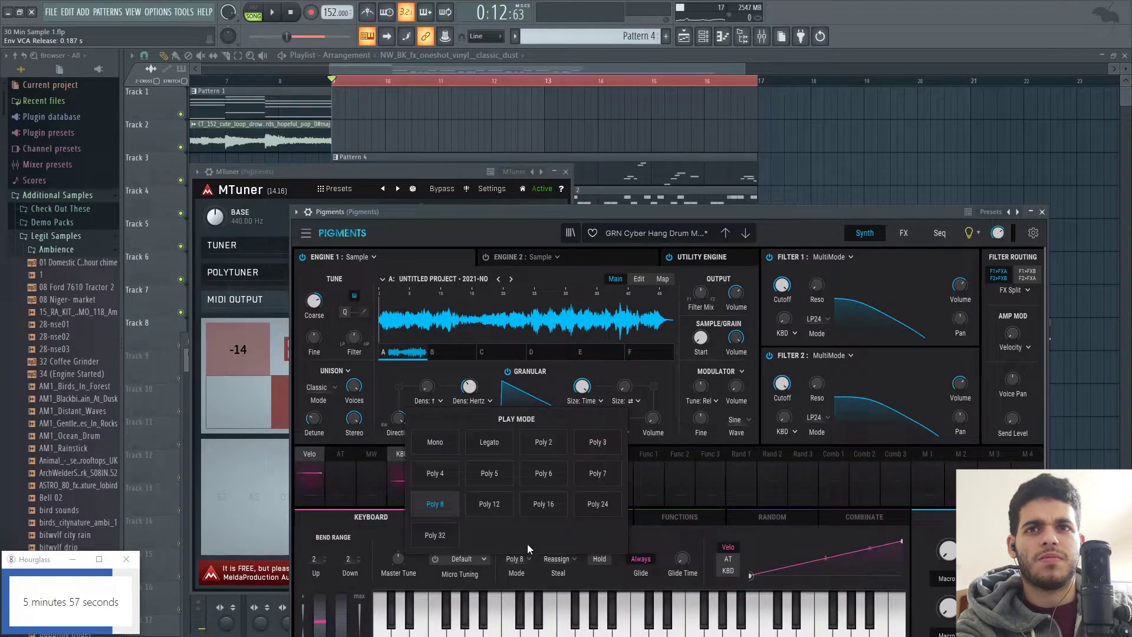
pyautogui.click(435, 442)
pyautogui.moveTo(551, 208); pyautogui.dragTo(509, 421)
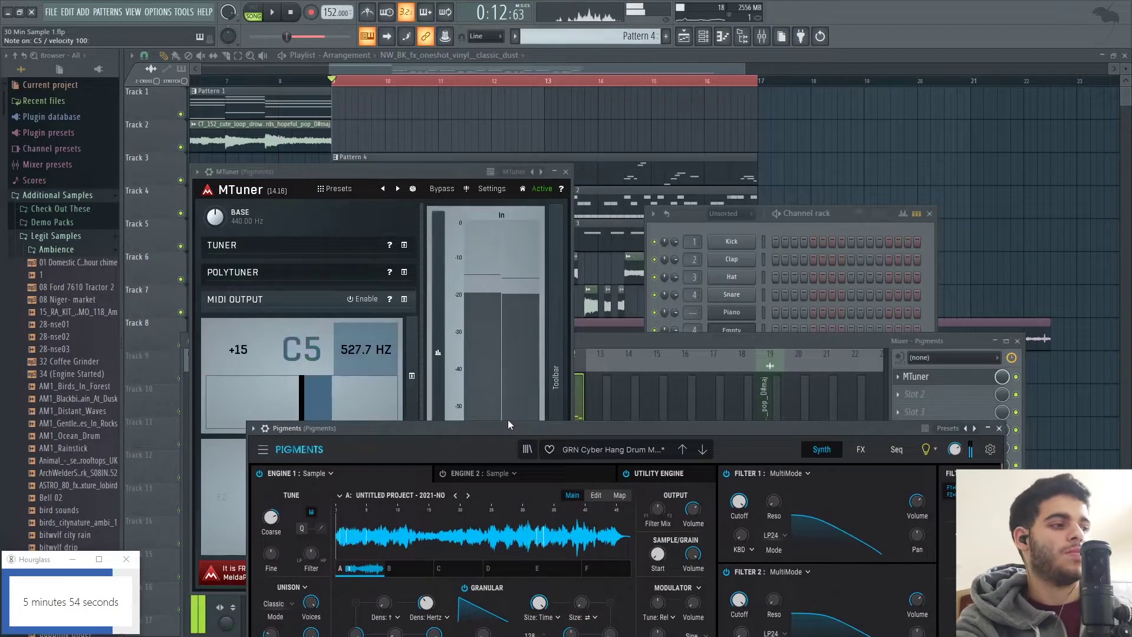
pyautogui.click(999, 429)
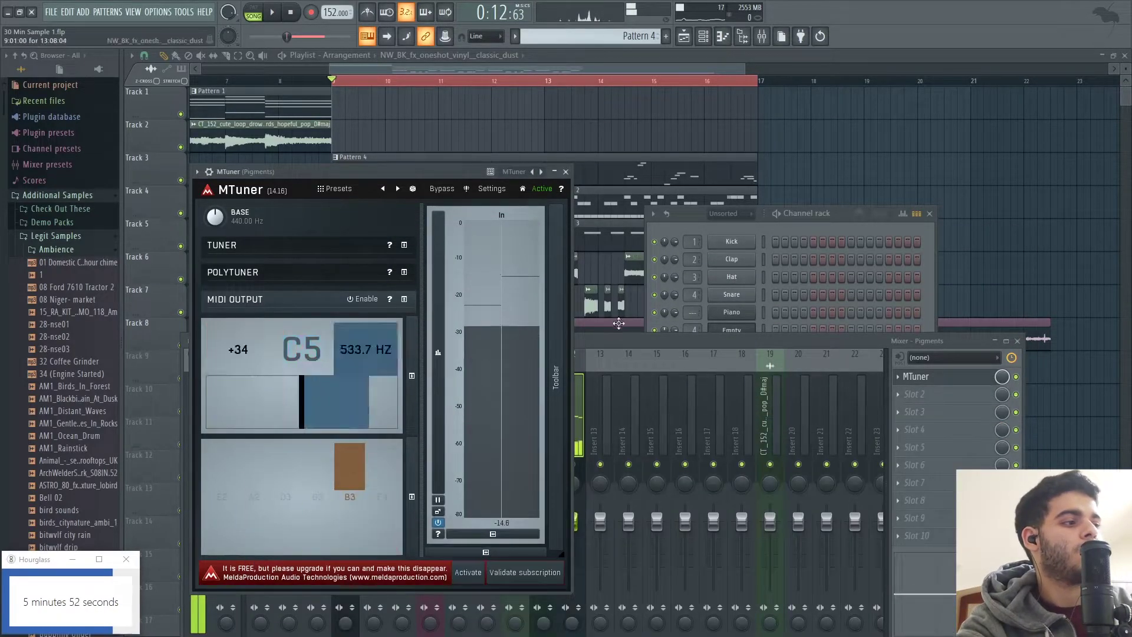
# Bring the mixer forward and play the beat from bar 9 while trying Pigments melody notes over it.
pyautogui.click(632, 337)
pyautogui.press('space')
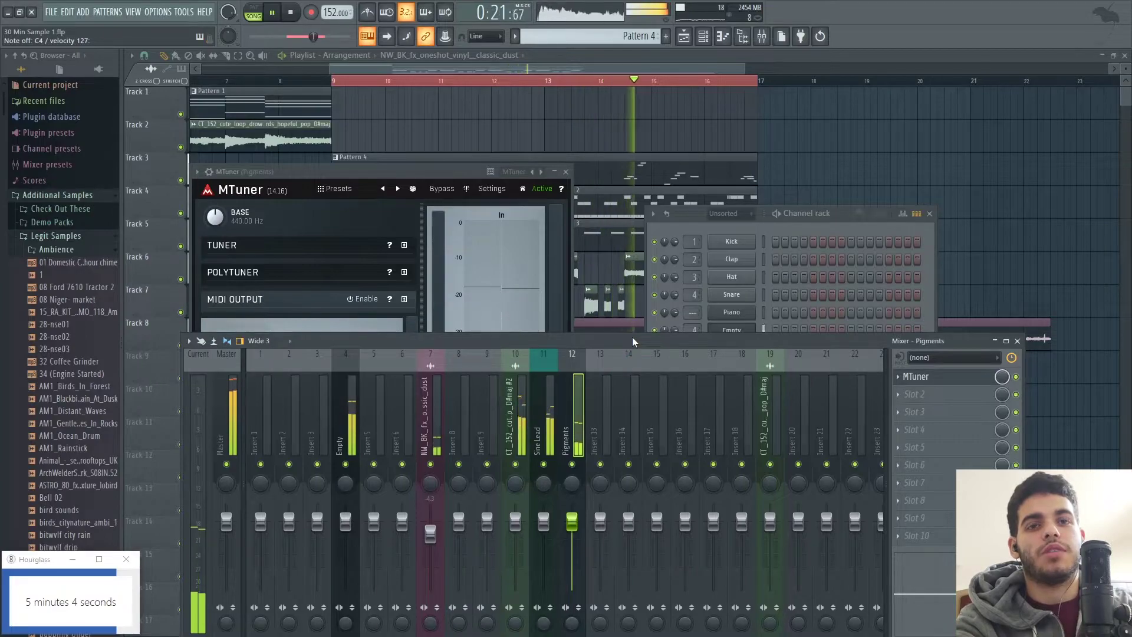
pyautogui.press('space')
# Reopen Pigments from the channel rack, move its window up so the whole synth fits on screen, and audition a note.
pyautogui.click(709, 222)
pyautogui.click(708, 382)
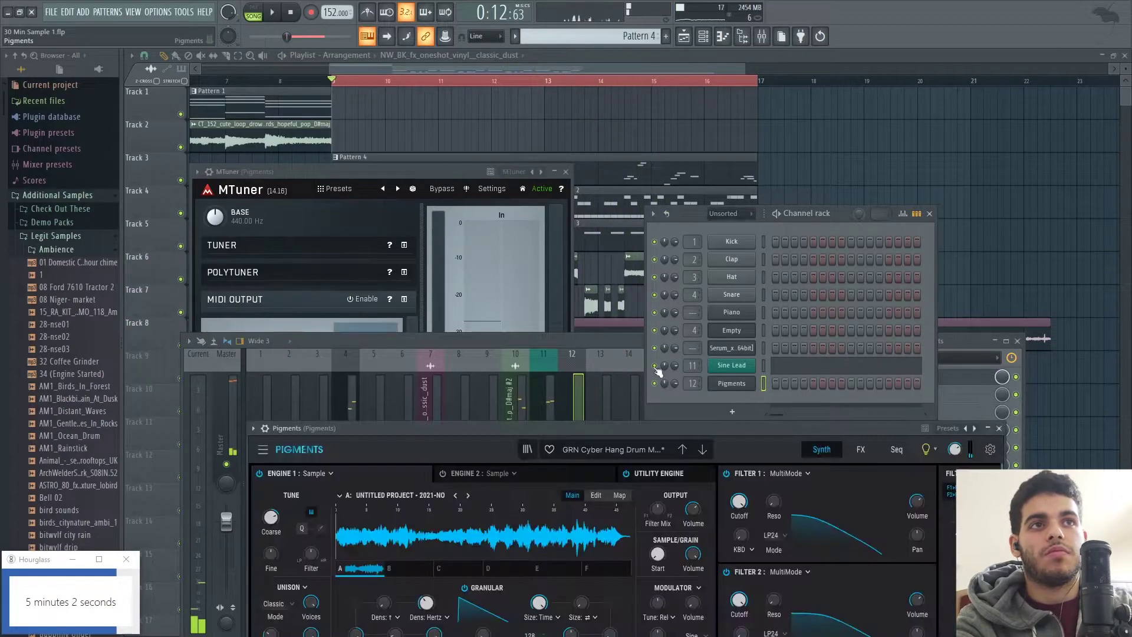
pyautogui.moveTo(553, 431); pyautogui.dragTo(537, 151)
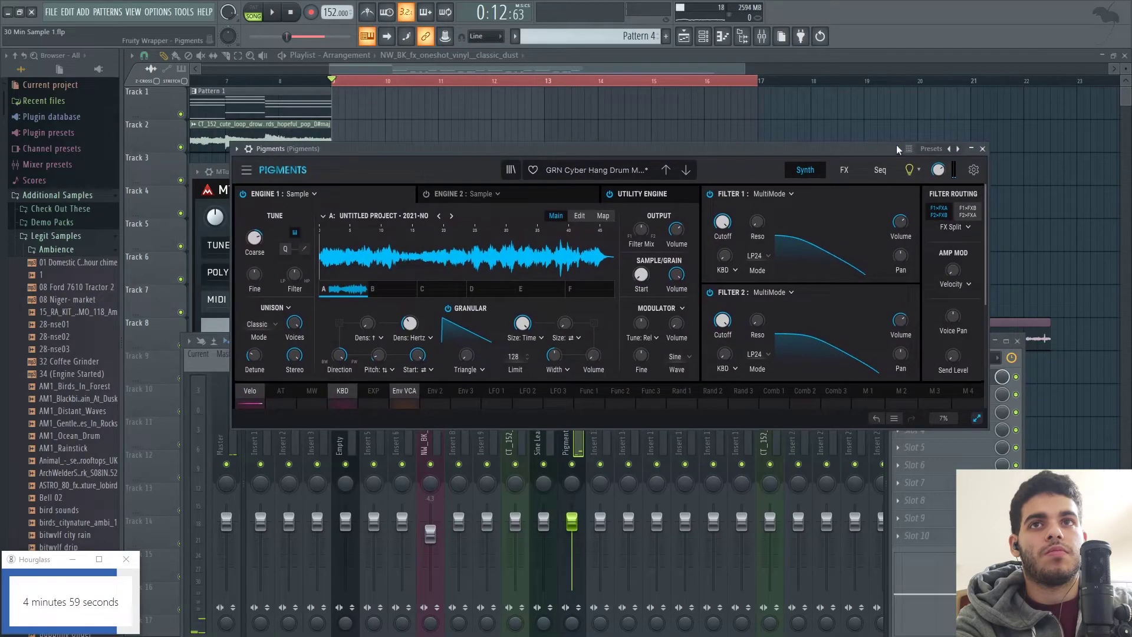
pyautogui.click(972, 175)
pyautogui.click(972, 174)
pyautogui.press('v')
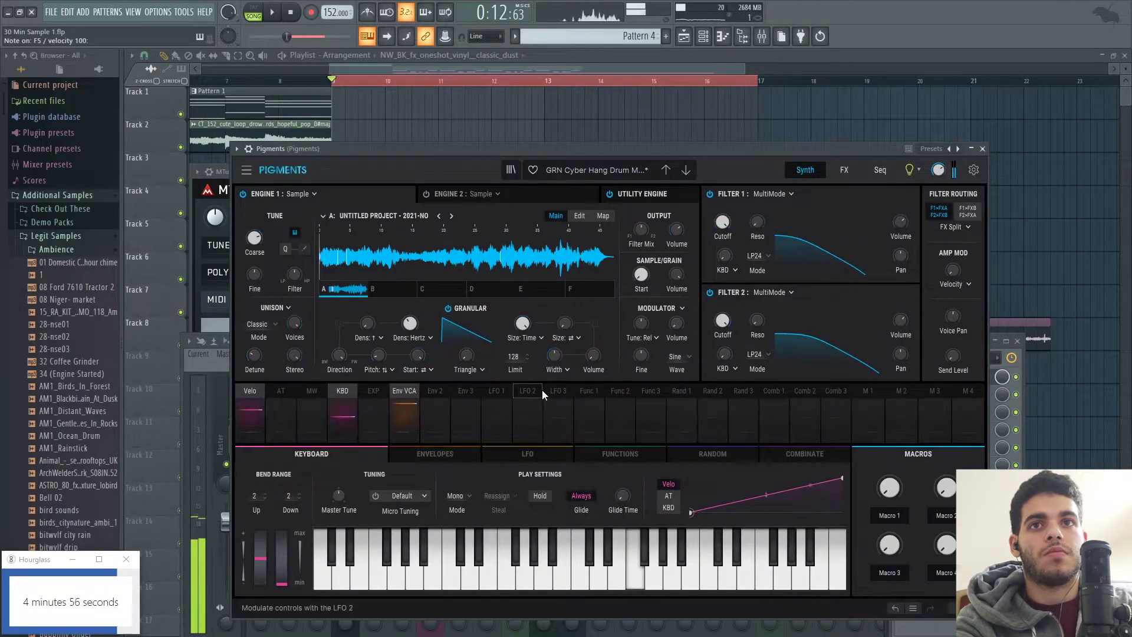
# Fine-tune the granular density of Pigments' engine 1 while auditioning a few notes.
pyautogui.moveTo(410, 323); pyautogui.dragTo(410, 322)
pyautogui.press('v')
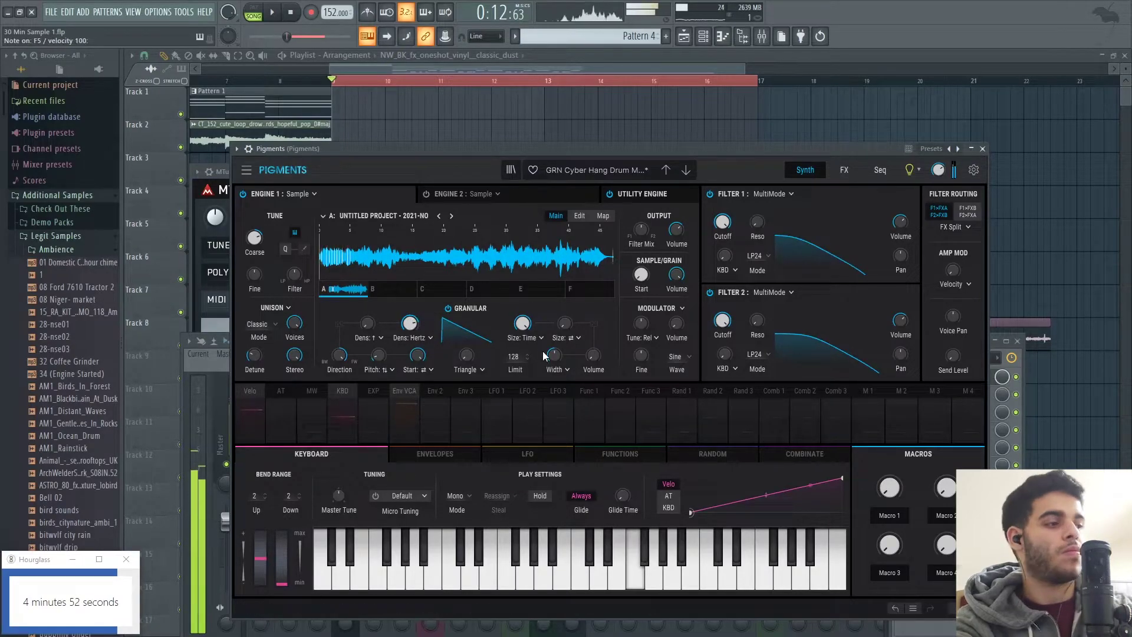
pyautogui.press('b')
pyautogui.press('x')
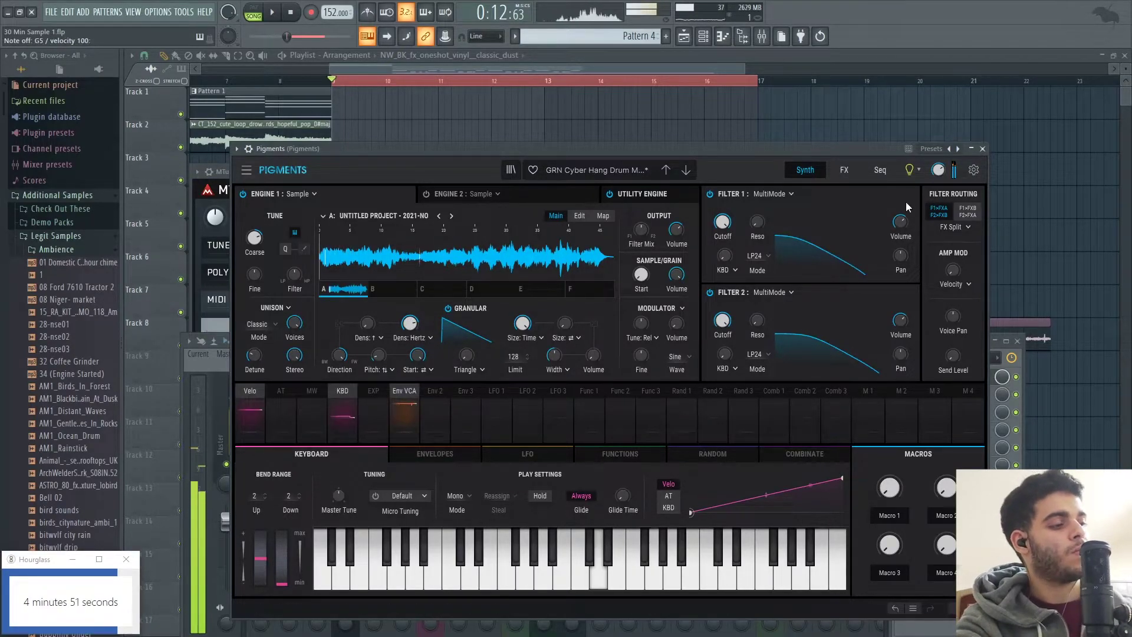
# Close the Pigments window and play the beat from bar 9 while trying melody notes over it.
pyautogui.click(983, 148)
pyautogui.press('space')
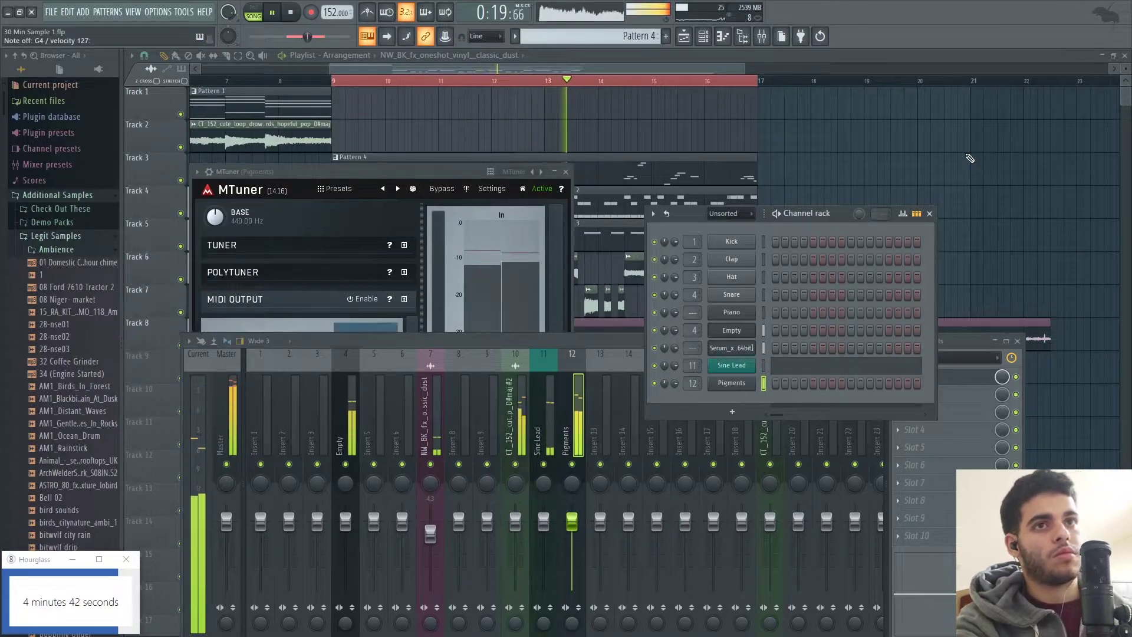
pyautogui.press('space')
pyautogui.press('q')
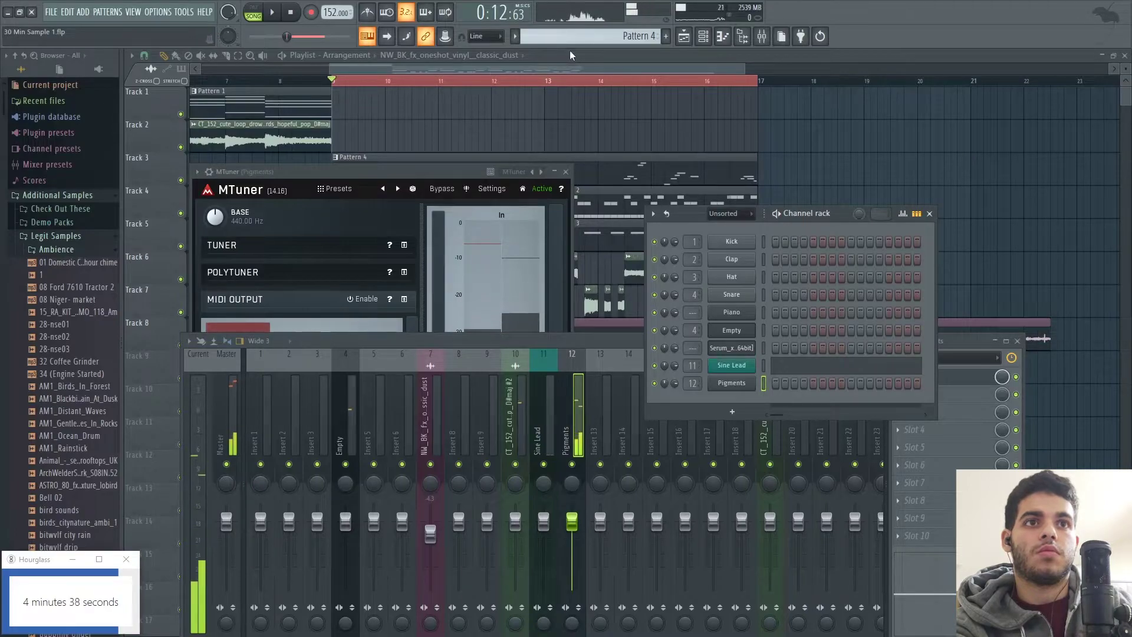
# Place an empty Pattern 5 clip on track 2 at bar 9 and open the piano roll for the Pigments channel.
pyautogui.scroll(-1, 566, 37)
pyautogui.click(347, 130)
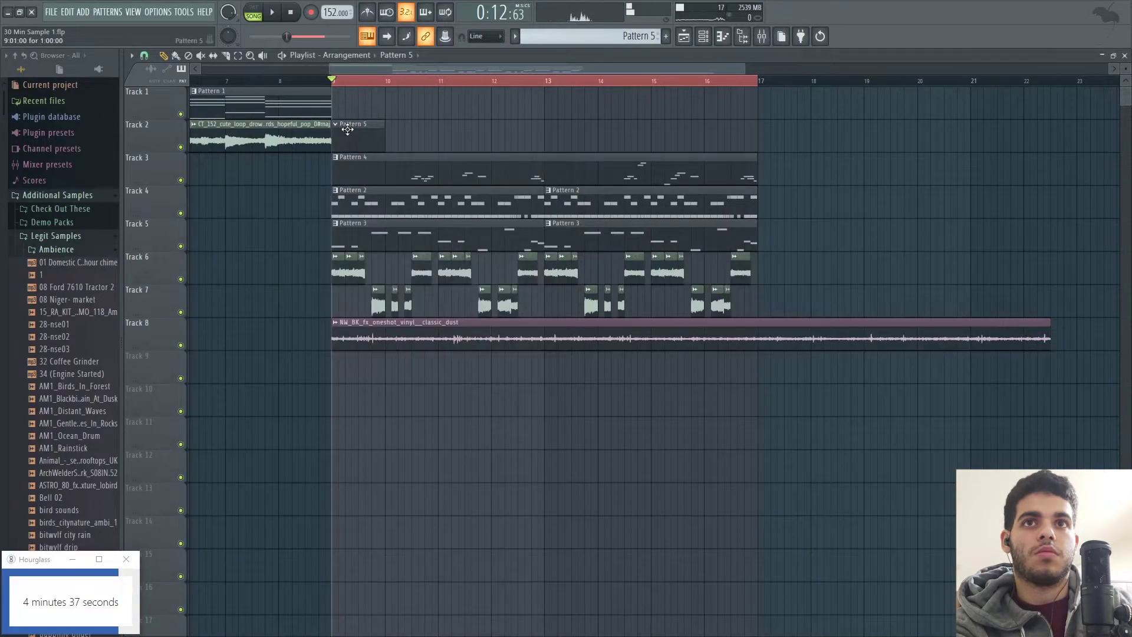
pyautogui.click(704, 36)
pyautogui.rightClick(757, 377)
pyautogui.click(774, 381)
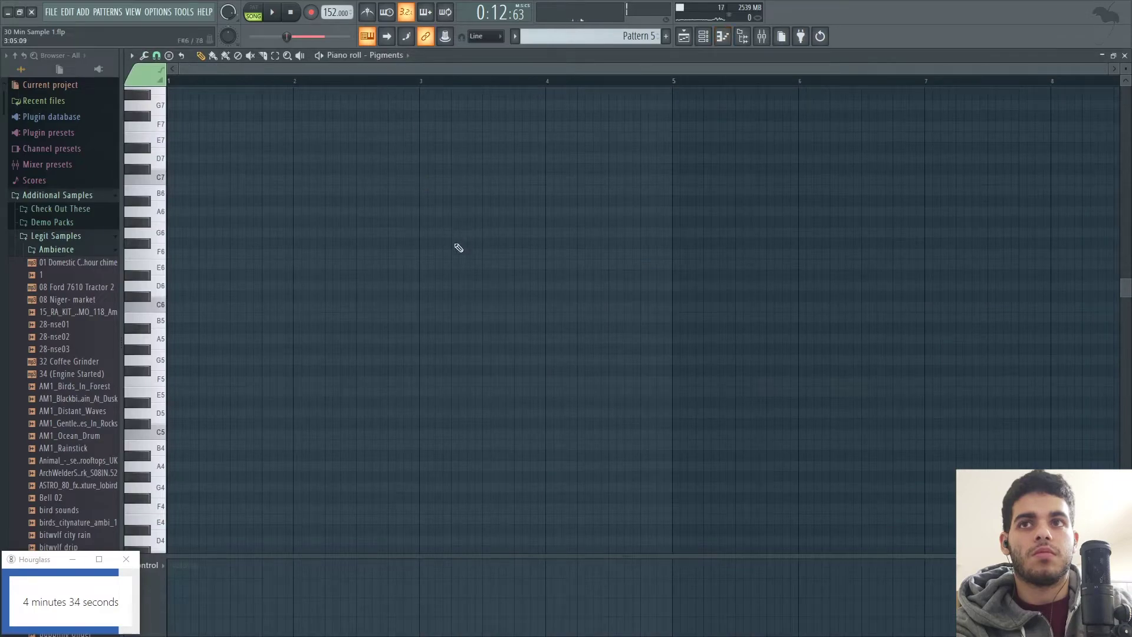
# Start the Pigments melody with a short A#4 at bar 3 followed by a C5, trying neighbouring pitches and playing it back.
pyautogui.scroll(-5, 432, 349)
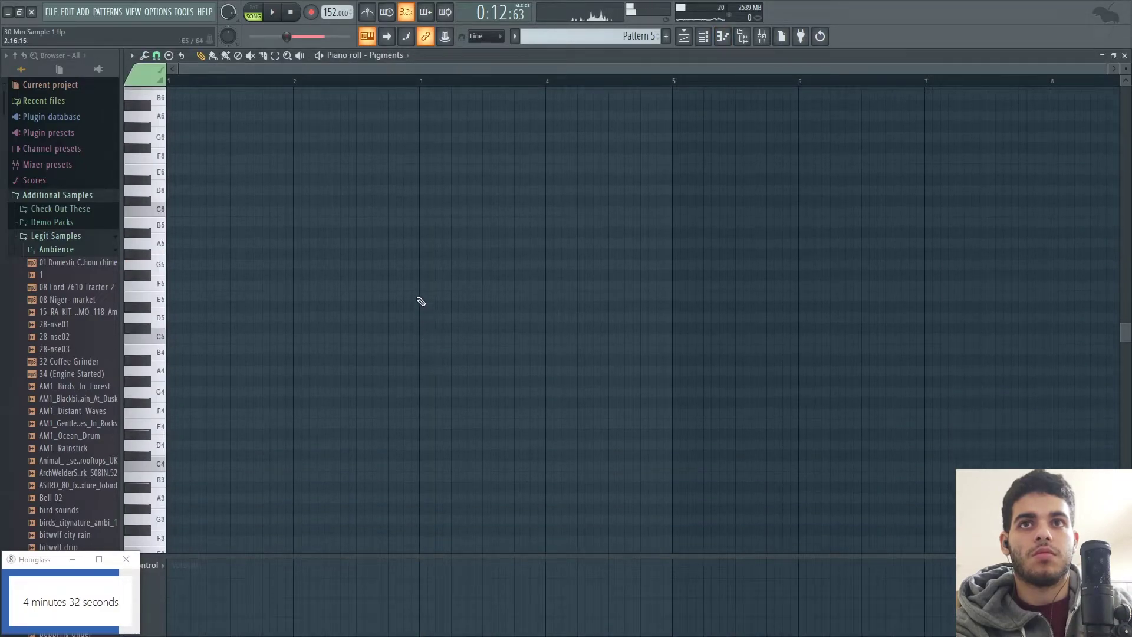
pyautogui.moveTo(432, 357); pyautogui.dragTo(441, 248)
pyautogui.click(438, 211)
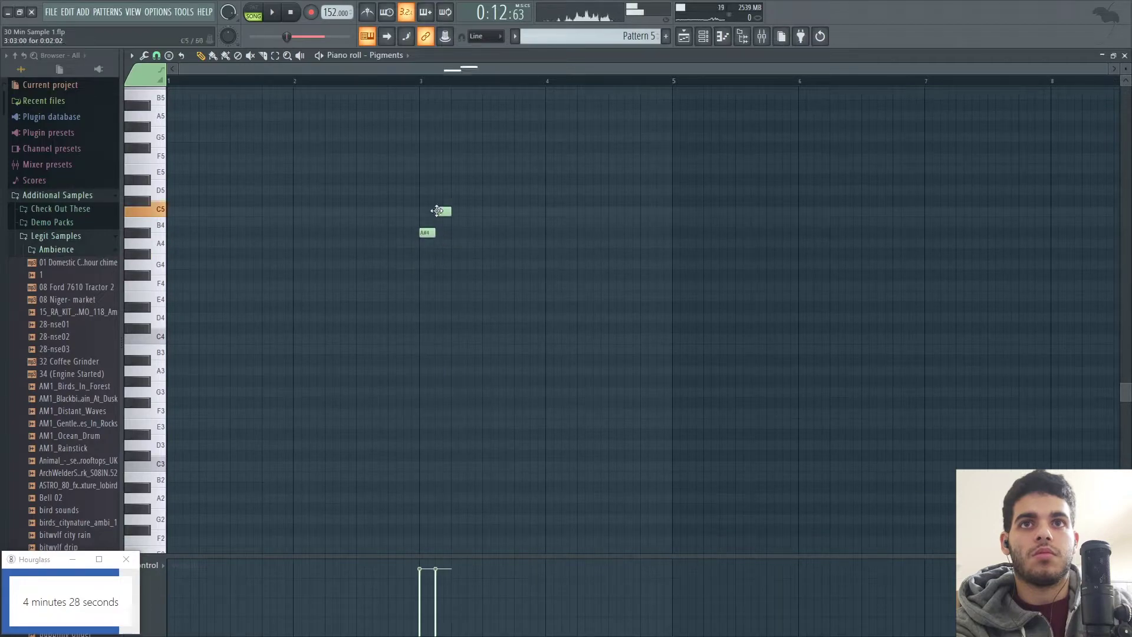
pyautogui.rightClick(443, 214)
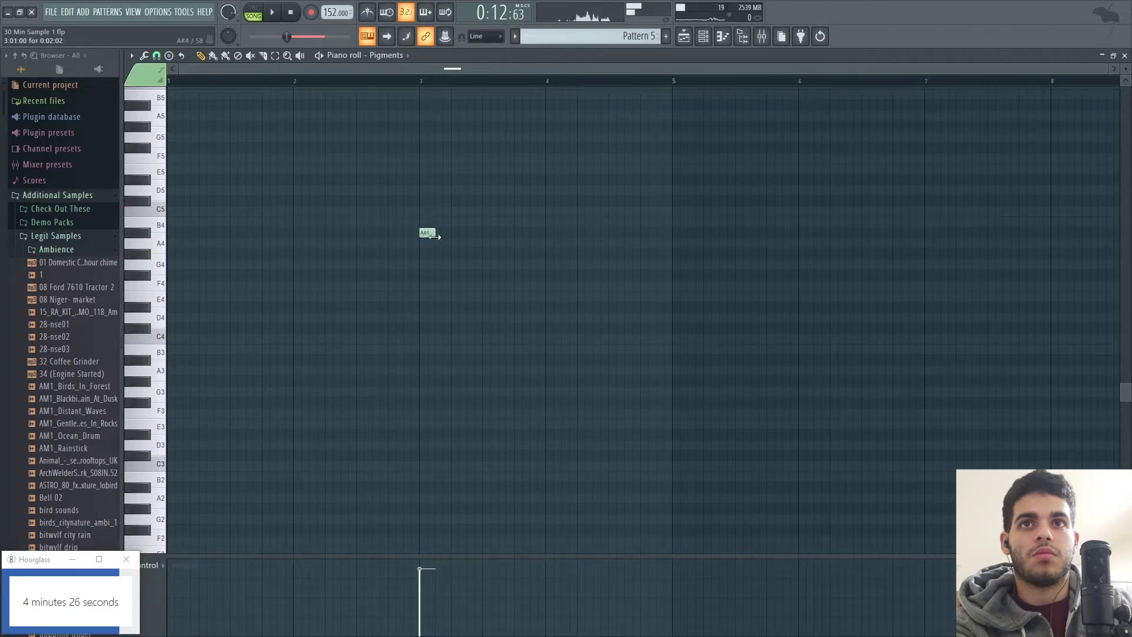
pyautogui.click(424, 212)
pyautogui.rightClick(424, 213)
pyautogui.click(428, 254)
pyautogui.rightClick(428, 255)
pyautogui.click(437, 211)
pyautogui.press('space')
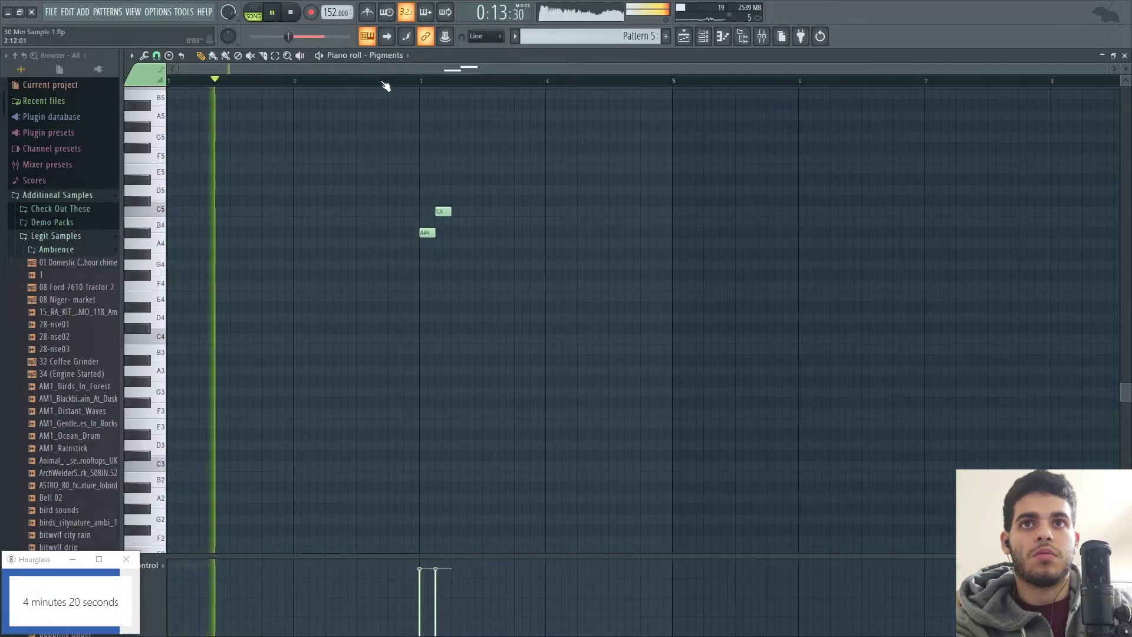
pyautogui.press('space')
# Move both notes back to the middle of bar 2 and continue the run with A#4, G4 and an F4 at bar 3.
pyautogui.hotkey('ctrl', 'a')
pyautogui.moveTo(427, 233); pyautogui.dragTo(409, 254)
pyautogui.click(360, 83)
pyautogui.press('space')
pyautogui.press('space')
pyautogui.click(396, 233)
pyautogui.press('space')
pyautogui.press('space')
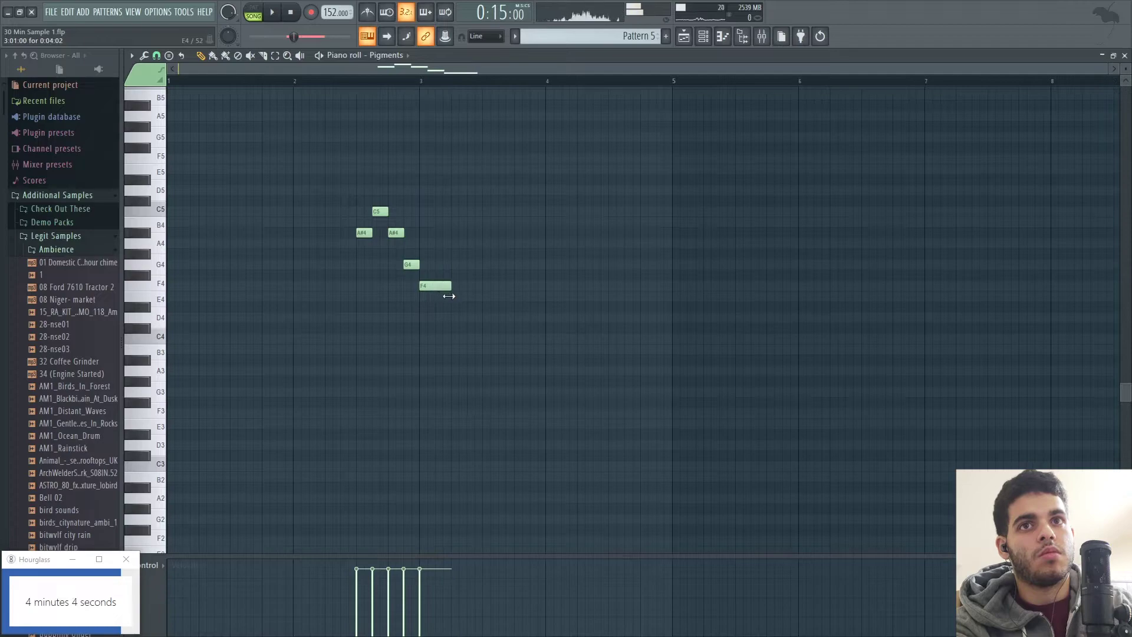
# Lengthen the F4, add a D#4 lasting to the end of bar 3 and place a long C5 at bar 1.
pyautogui.press('space')
pyautogui.moveTo(464, 304)
pyautogui.mouseDown()
pyautogui.moveTo(476, 308)
pyautogui.moveTo(472, 299)
pyautogui.mouseUp()
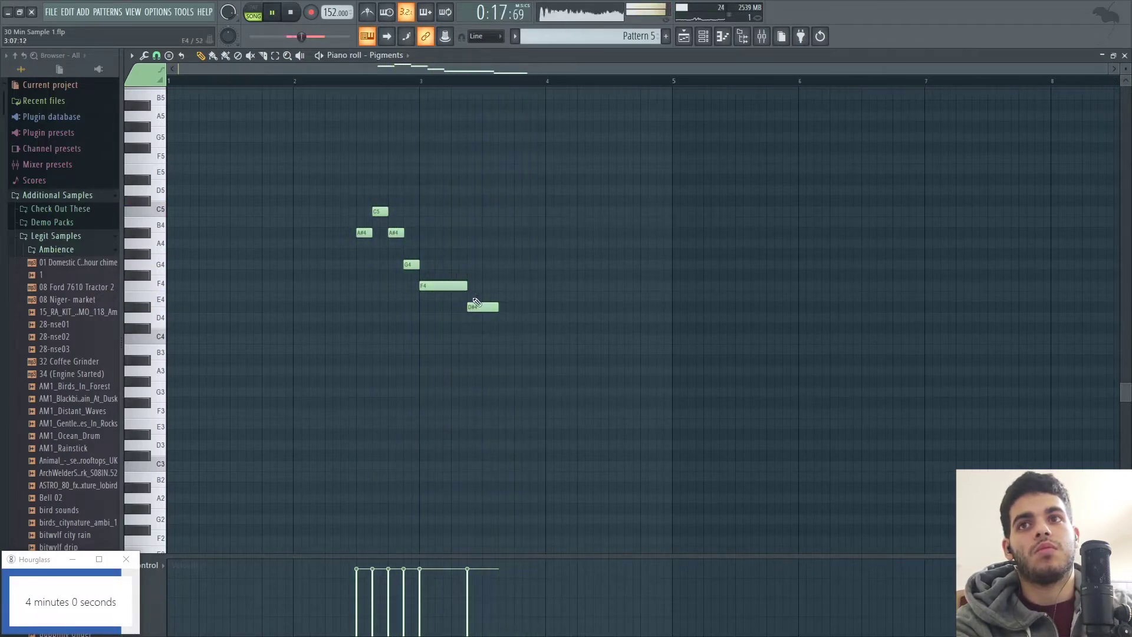
pyautogui.press('space')
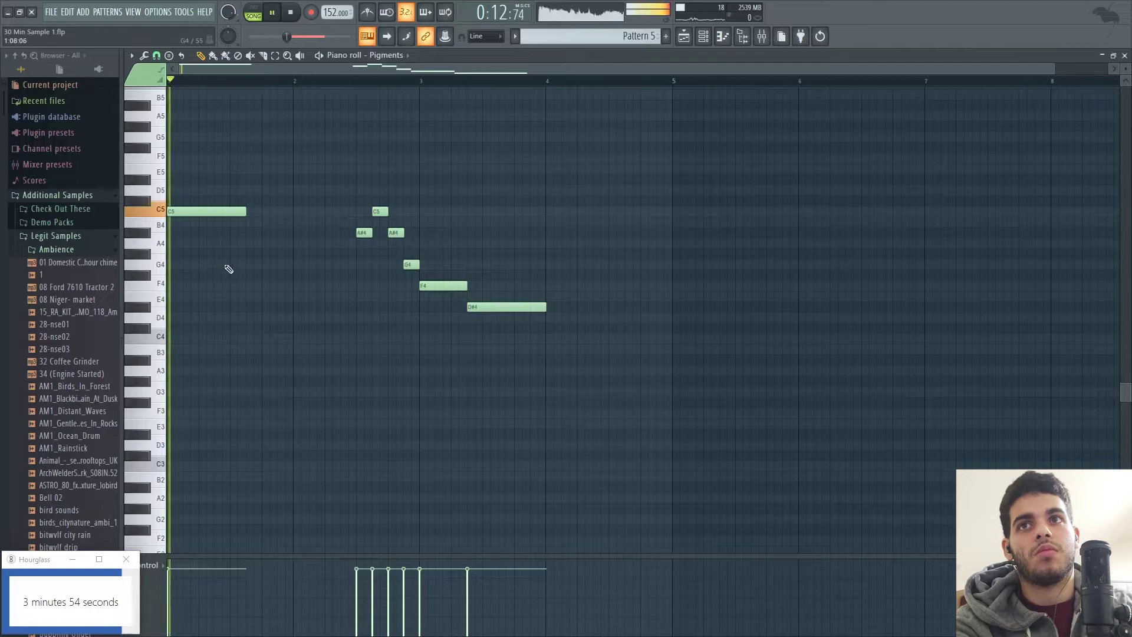
pyautogui.press('space')
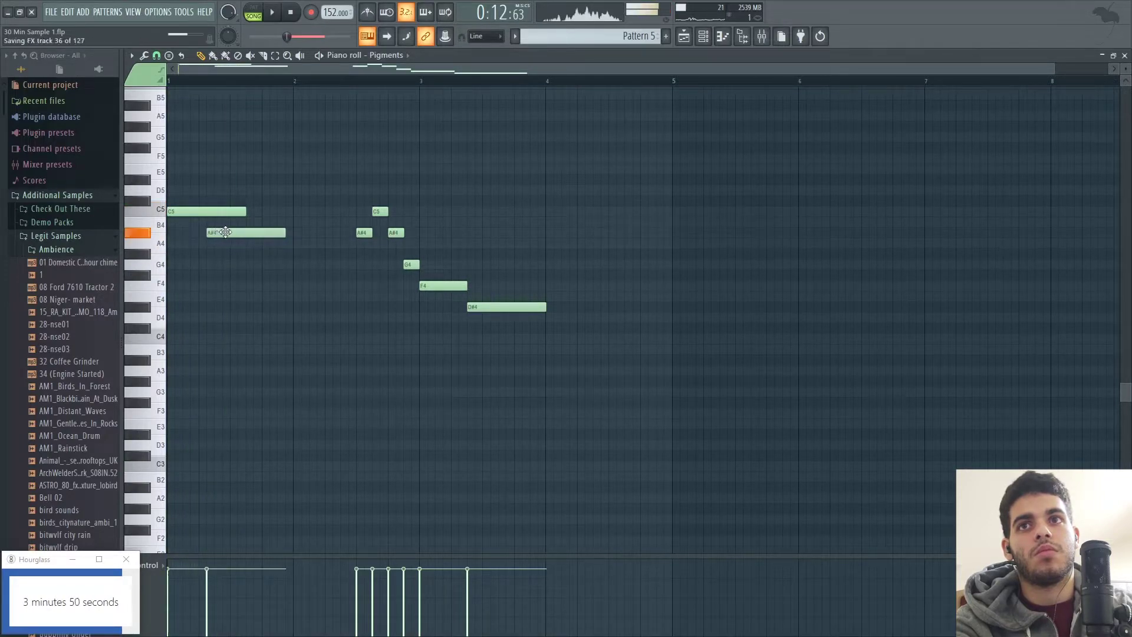
# Position an A#4 overlapping the opening C5 and follow it with a G4 trimmed to the end of bar 1.
pyautogui.moveTo(225, 232); pyautogui.dragTo(233, 233)
pyautogui.press('space')
pyautogui.click(243, 254)
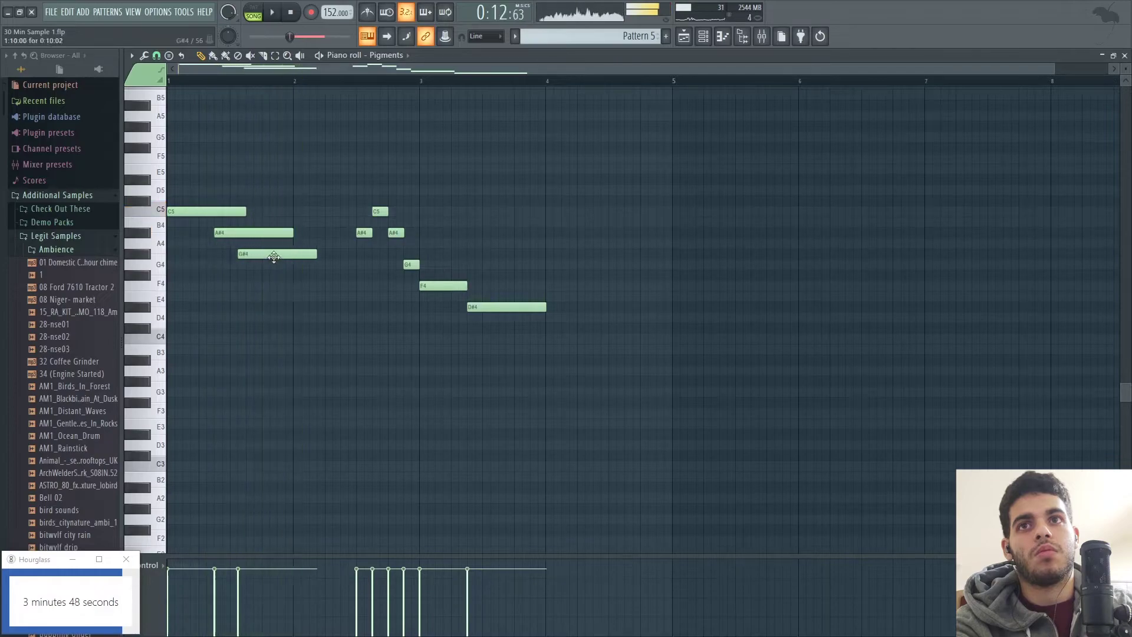
pyautogui.press('space')
pyautogui.rightClick(274, 257)
pyautogui.click(266, 263)
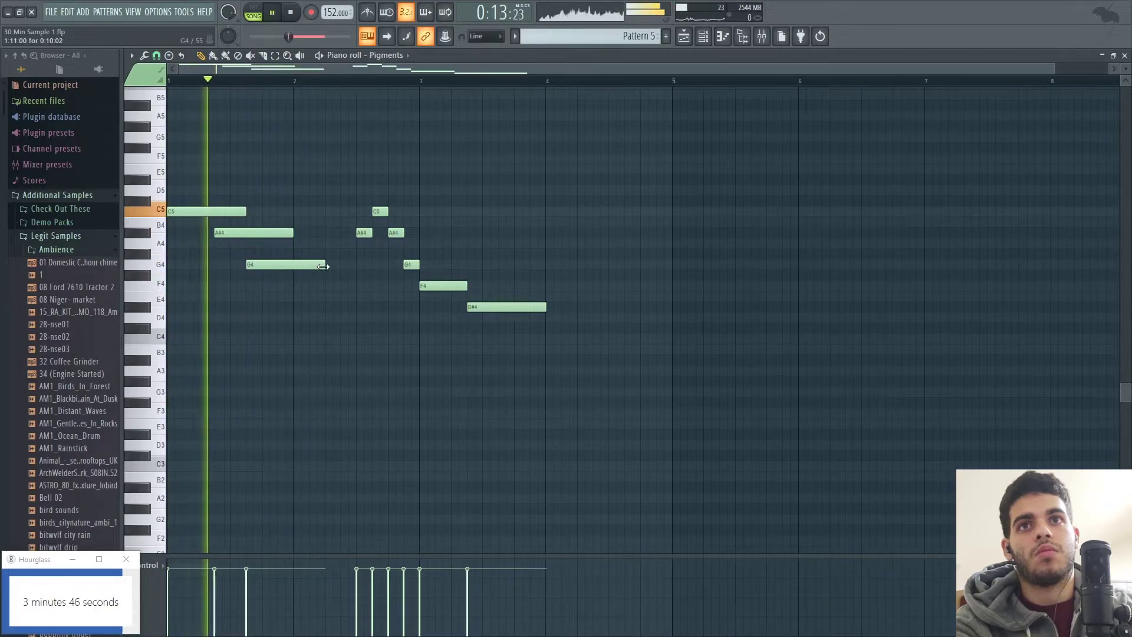
pyautogui.moveTo(324, 265); pyautogui.dragTo(293, 269)
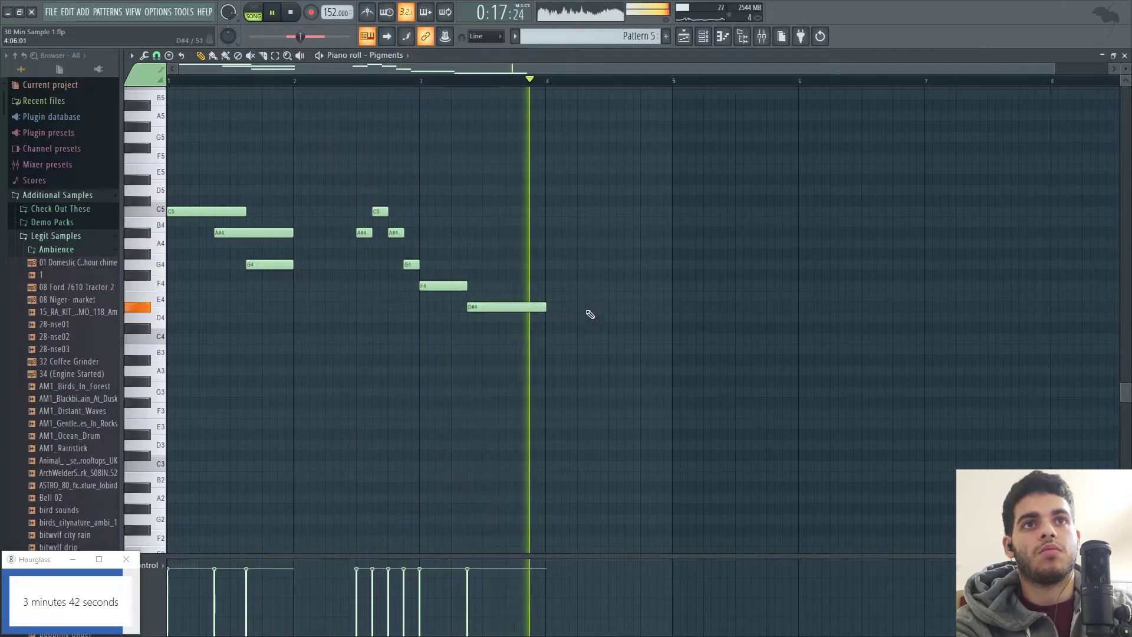
# Duplicate the whole phrase so the copy starts at bar 5, and play from that bar.
pyautogui.hotkey('ctrl', 'b')
pyautogui.press('space')
pyautogui.moveTo(583, 212); pyautogui.dragTo(708, 211)
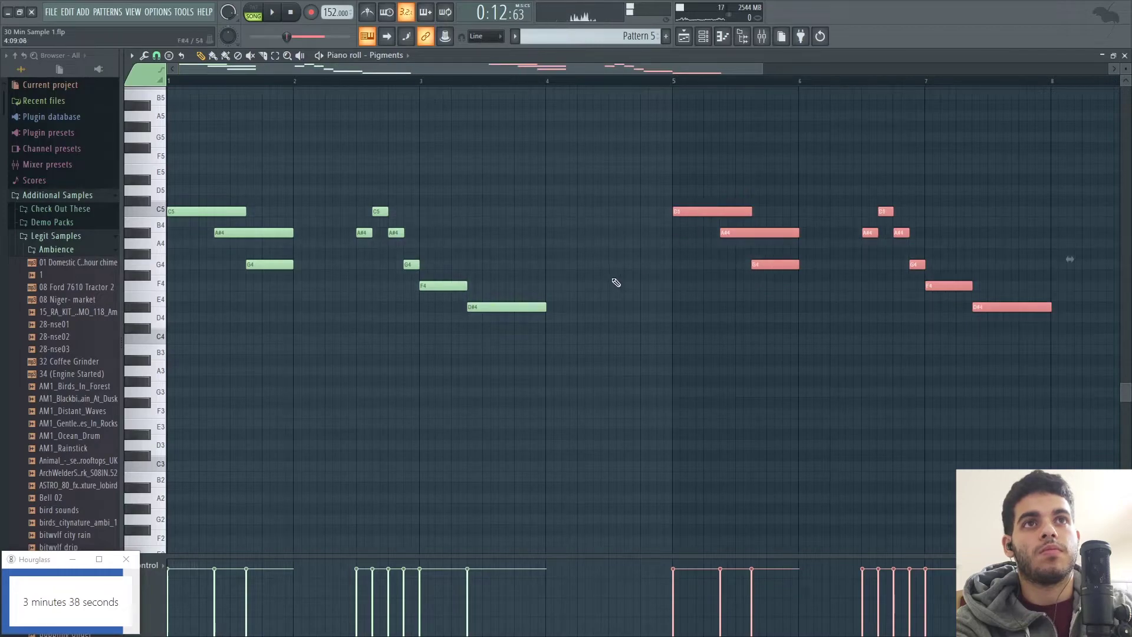
pyautogui.click(617, 276)
pyautogui.press('space')
pyautogui.click(672, 79)
pyautogui.moveTo(761, 69); pyautogui.dragTo(1109, 70)
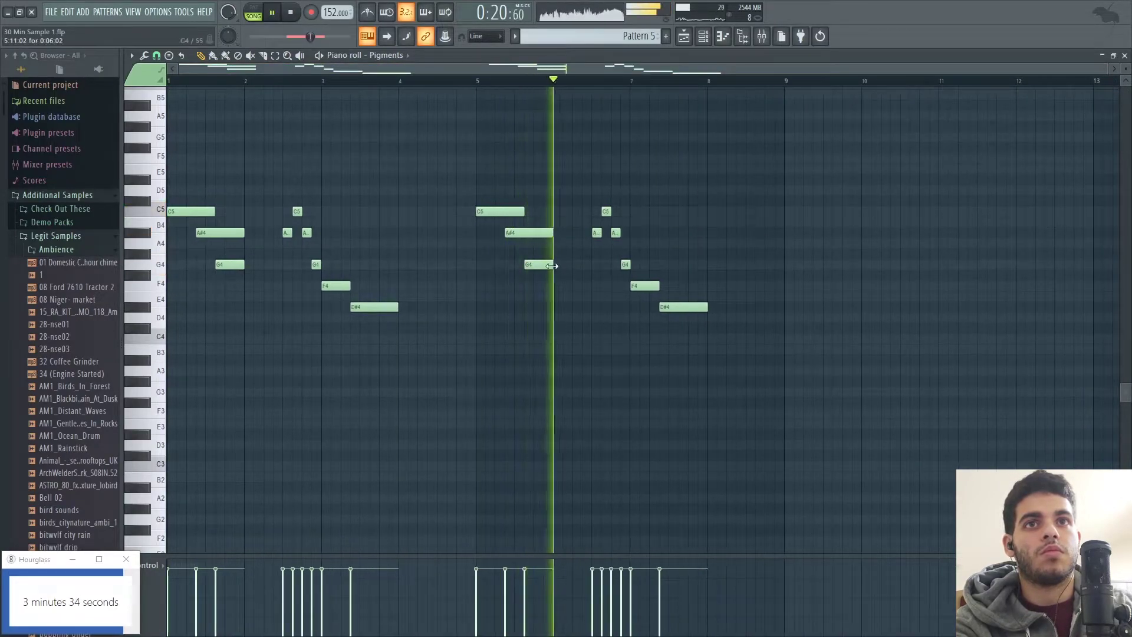
# Shift the G4 notes in bars 5 and 1 slightly later and play the repeated phrase.
pyautogui.press('space')
pyautogui.moveTo(551, 266); pyautogui.dragTo(571, 266)
pyautogui.moveTo(534, 265); pyautogui.dragTo(549, 268)
pyautogui.moveTo(222, 265); pyautogui.dragTo(230, 264)
pyautogui.press('space')
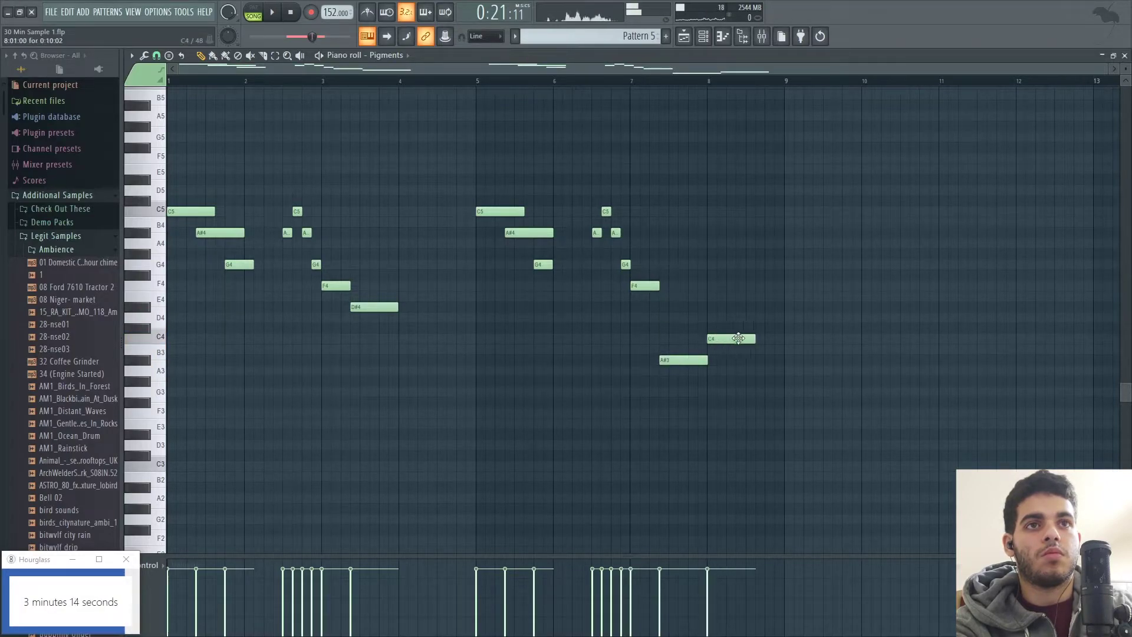
# Change the note at bar 8 to a shorter D#4 and add an overlapping D4 after it, checking from bar 8.
pyautogui.moveTo(752, 340); pyautogui.dragTo(734, 307)
pyautogui.press('space')
pyautogui.moveTo(720, 101); pyautogui.dragTo(715, 87)
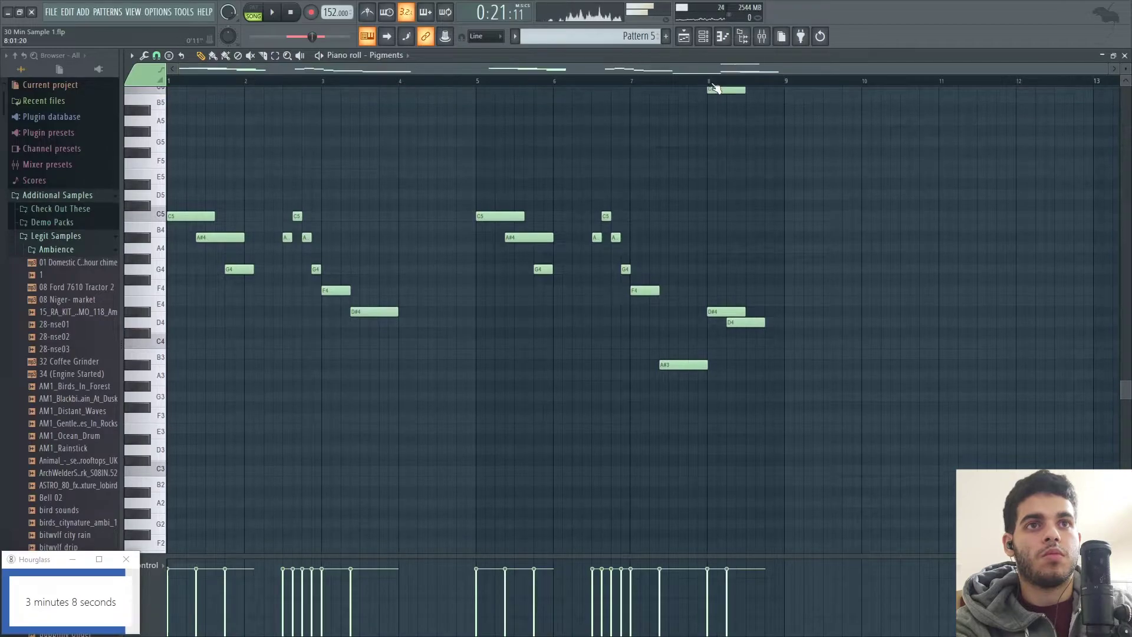
pyautogui.press('space')
pyautogui.moveTo(757, 322); pyautogui.dragTo(767, 322)
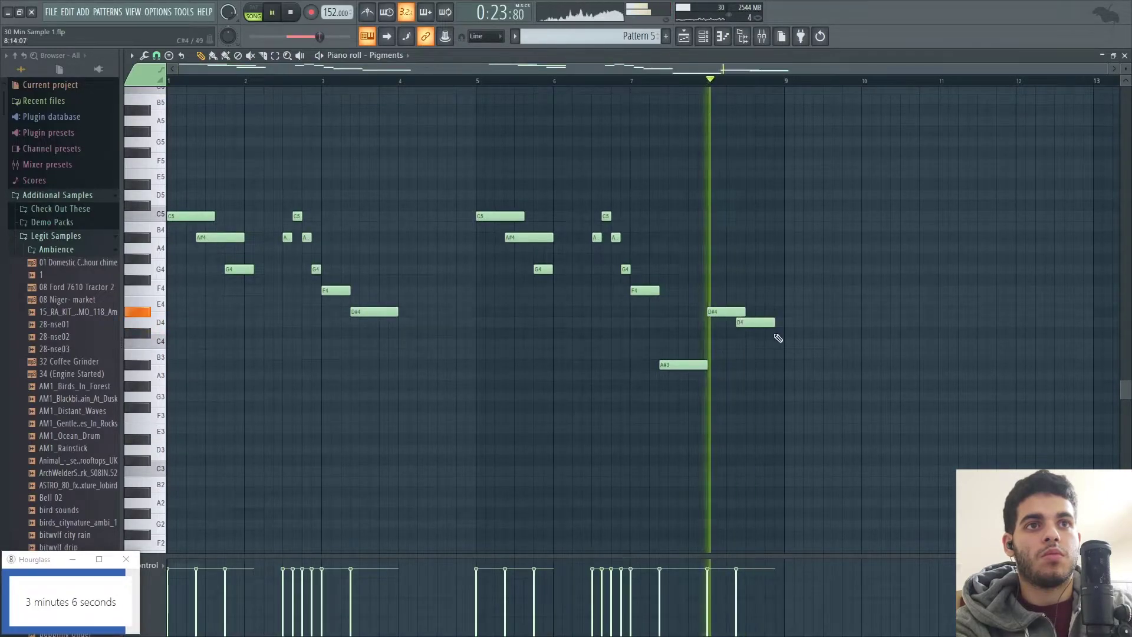
# Try C4 and G#3 as the closing note, settling on a short G3 at the end of bar 8.
pyautogui.click(773, 344)
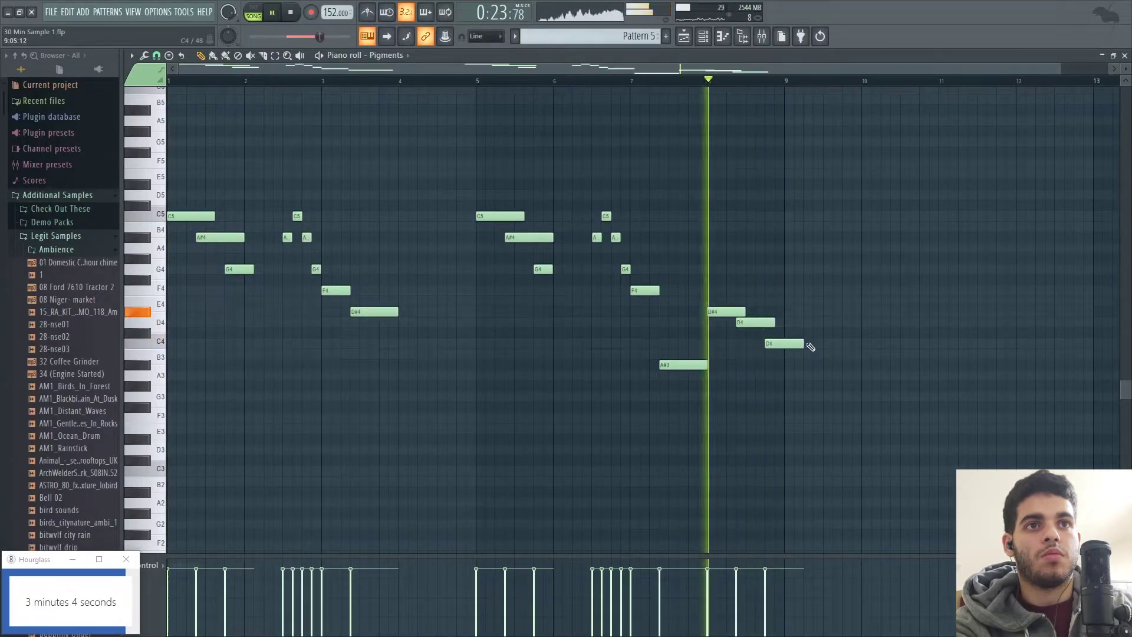
pyautogui.rightClick(806, 344)
pyautogui.moveTo(801, 343); pyautogui.dragTo(773, 343)
pyautogui.click(788, 344)
pyautogui.rightClick(788, 345)
pyautogui.press('space')
pyautogui.moveTo(775, 383); pyautogui.dragTo(775, 388)
pyautogui.press('space')
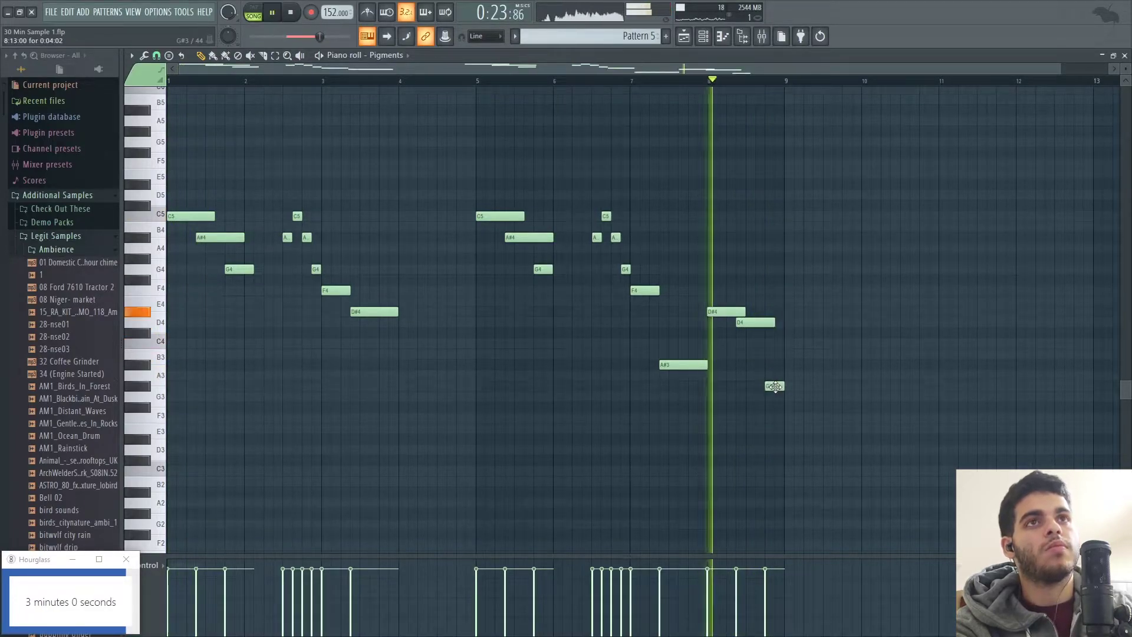
pyautogui.rightClick(777, 389)
pyautogui.click(775, 397)
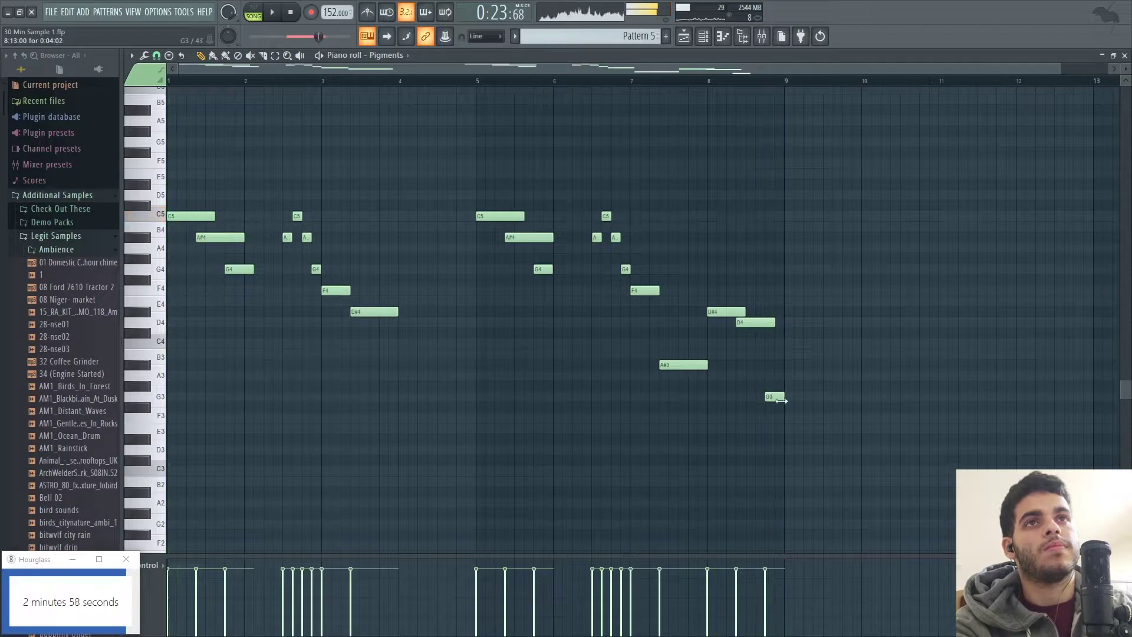
# Return to the playlist and listen to the arrangement from bar 9 with the new Pigments pattern.
pyautogui.click(1125, 56)
pyautogui.moveTo(742, 64); pyautogui.dragTo(921, 66)
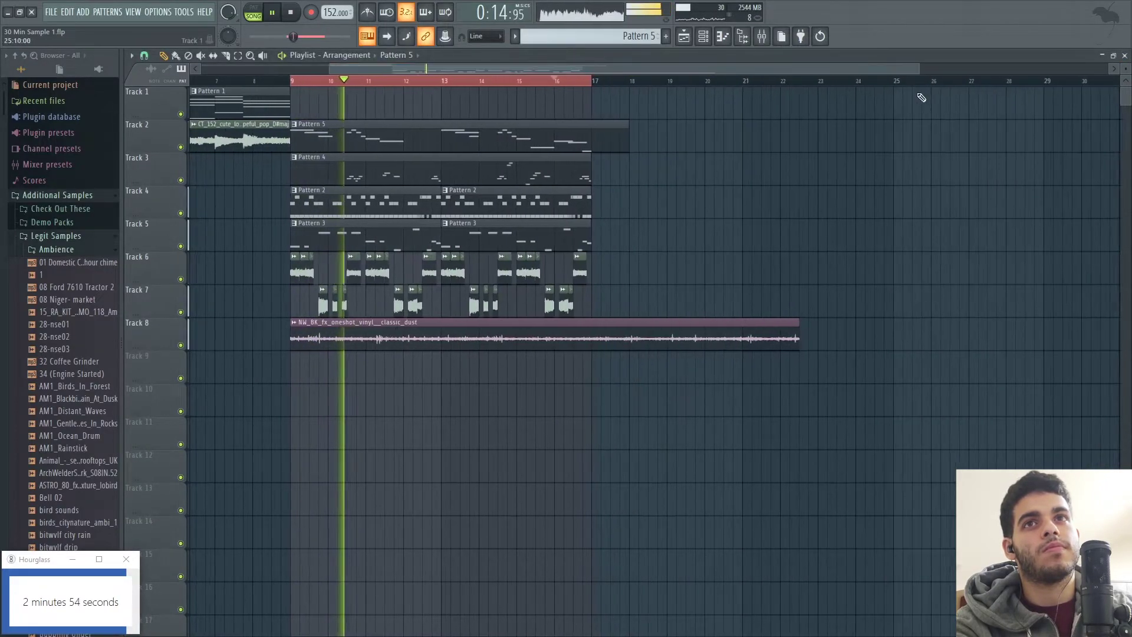
pyautogui.click(703, 37)
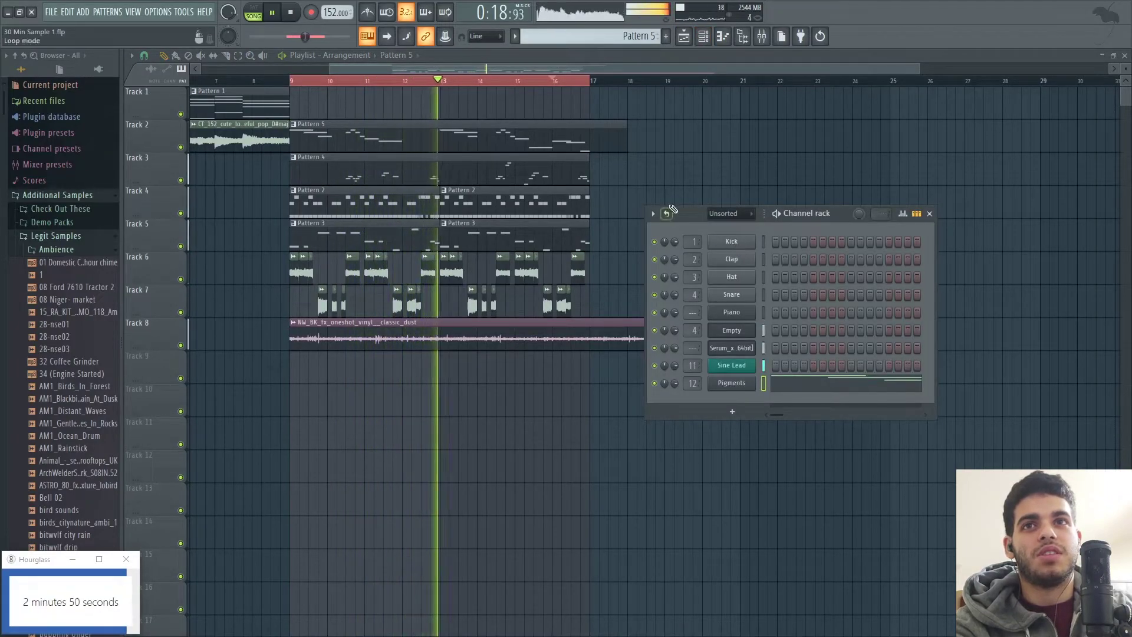
pyautogui.rightClick(622, 245)
pyautogui.press('space')
# Copy the bar 9 to 17 clips on tracks 2, 3, 4, 6 and 7 to bar 17, leaving out Pattern 3.
pyautogui.moveTo(272, 374)
pyautogui.mouseDown()
pyautogui.moveTo(680, 233)
pyautogui.moveTo(667, 241)
pyautogui.mouseUp()
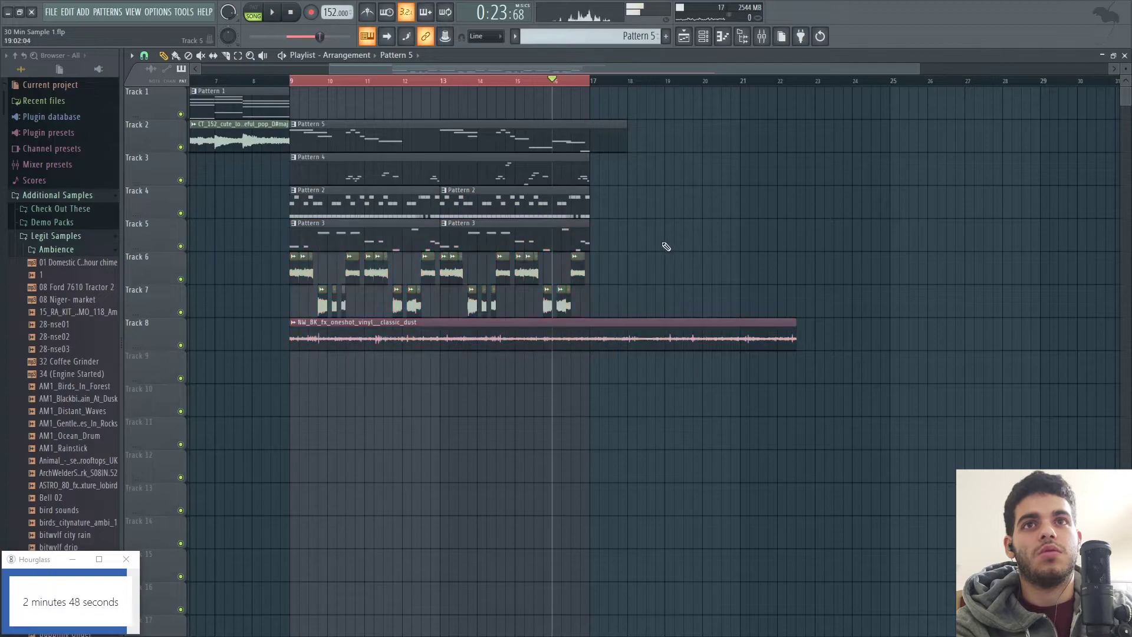
pyautogui.moveTo(300, 302); pyautogui.dragTo(612, 269)
pyautogui.moveTo(344, 202)
pyautogui.mouseDown()
pyautogui.moveTo(557, 178)
pyautogui.moveTo(638, 134)
pyautogui.mouseUp()
pyautogui.moveTo(369, 145)
pyautogui.mouseDown()
pyautogui.moveTo(354, 161)
pyautogui.moveTo(311, 146)
pyautogui.moveTo(687, 144)
pyautogui.moveTo(674, 145)
pyautogui.mouseUp()
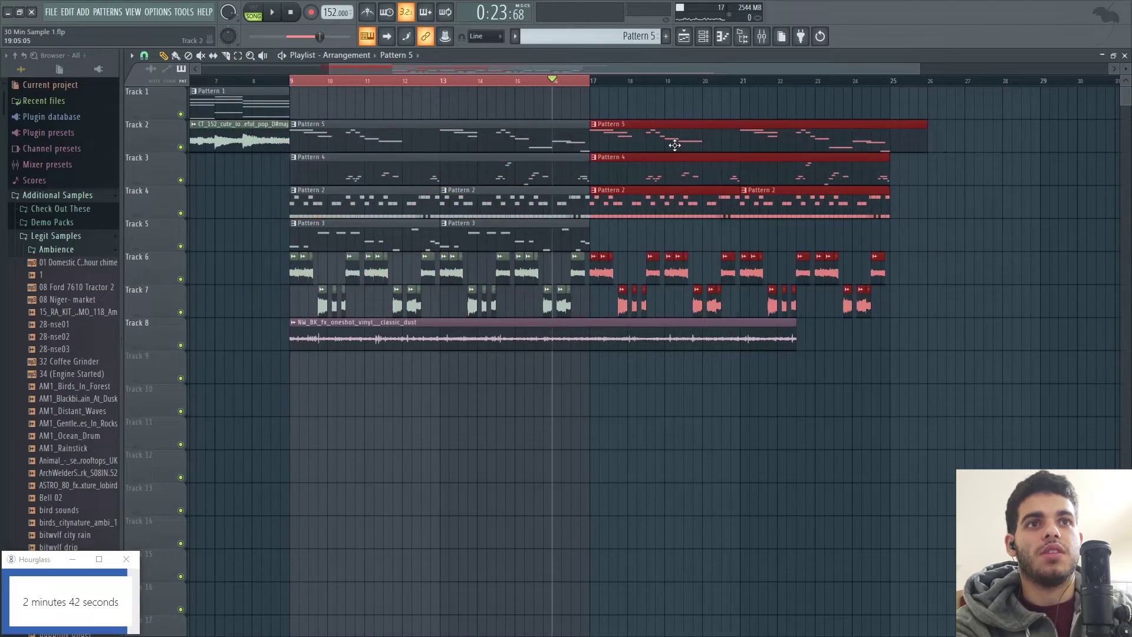
# Select the longer notes that start each change in Pattern 3's Serum part, and return to the playlist.
pyautogui.click(663, 234)
pyautogui.click(690, 40)
pyautogui.click(689, 38)
pyautogui.click(702, 39)
pyautogui.click(797, 352)
pyautogui.click(182, 345)
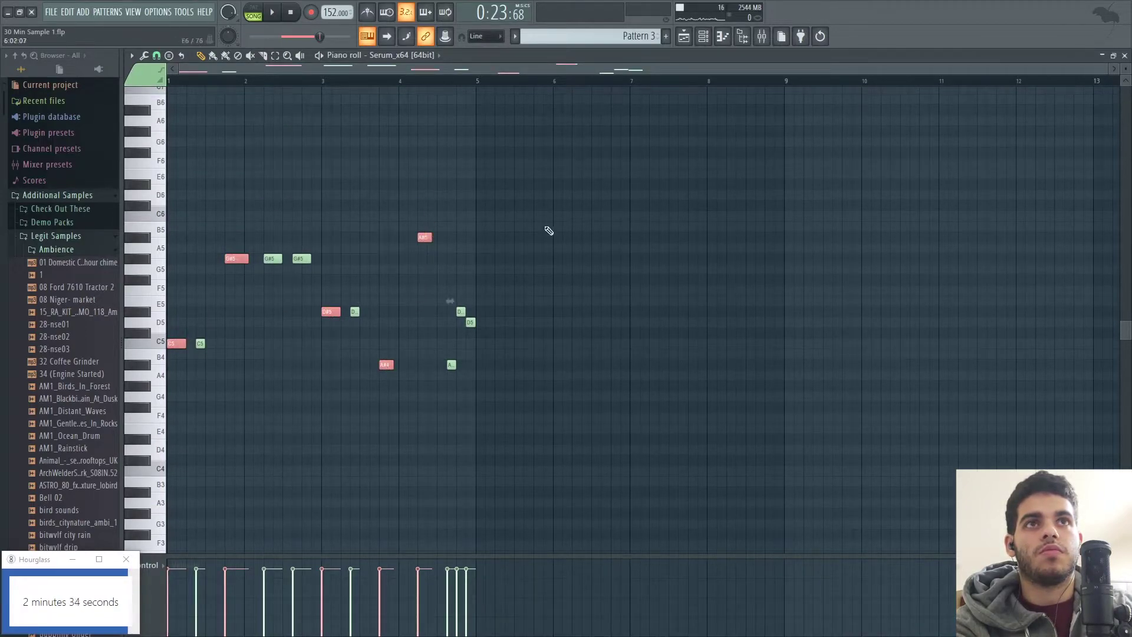
pyautogui.scroll(-1, 590, 36)
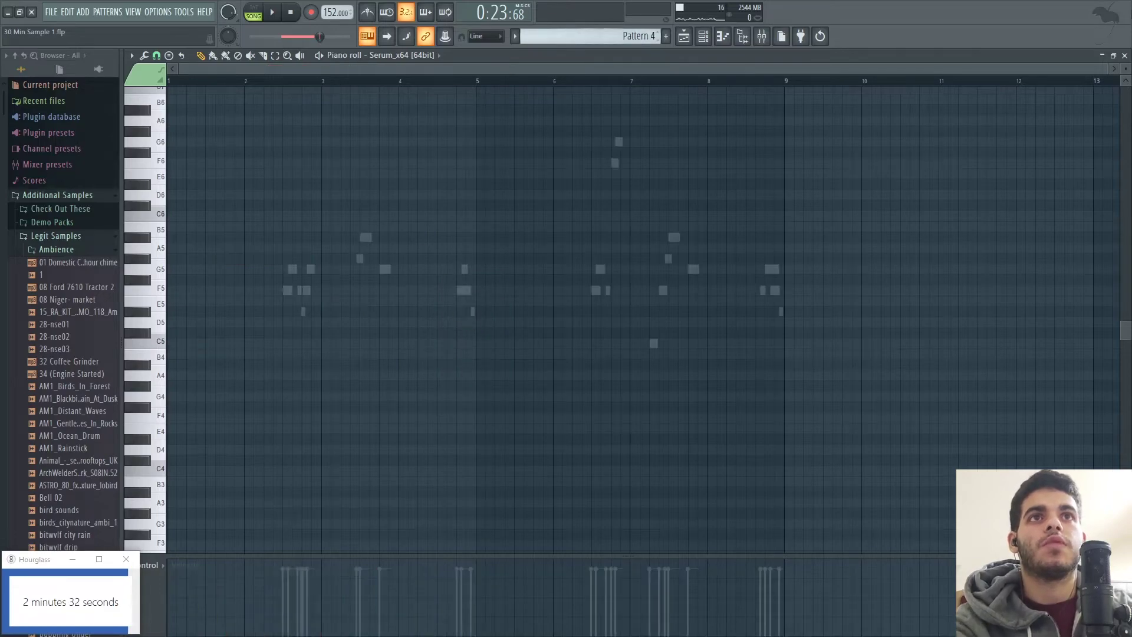
pyautogui.click(1125, 55)
pyautogui.click(1125, 56)
pyautogui.click(684, 37)
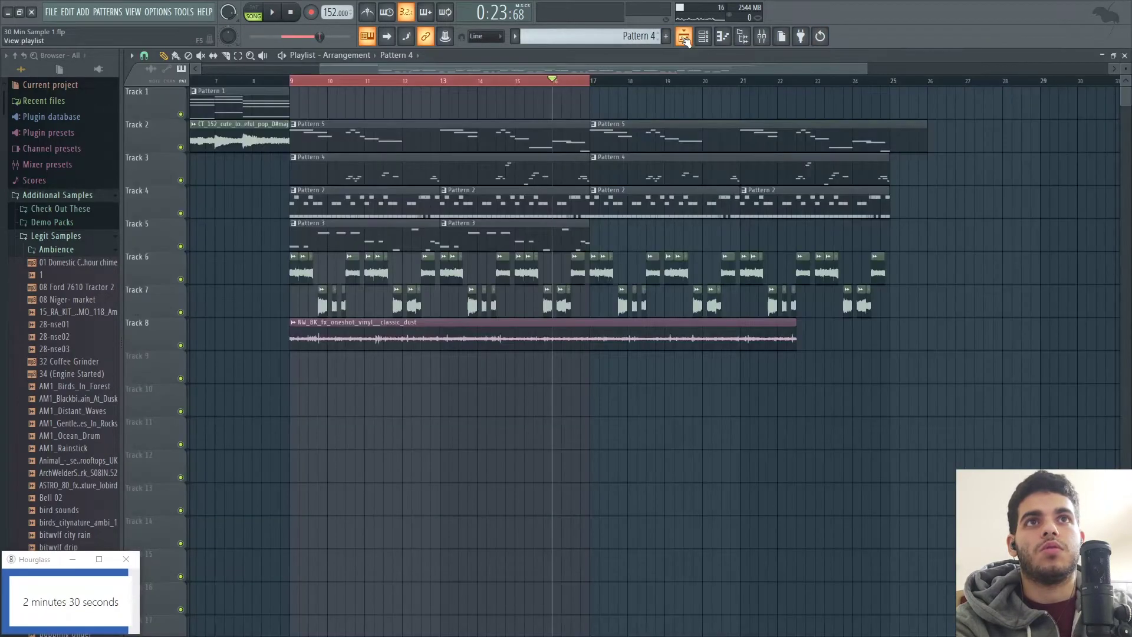
# Add a second Serum instrument in the new Pattern 6, load the BS Stupid Love preset, and open its piano roll.
pyautogui.click(703, 37)
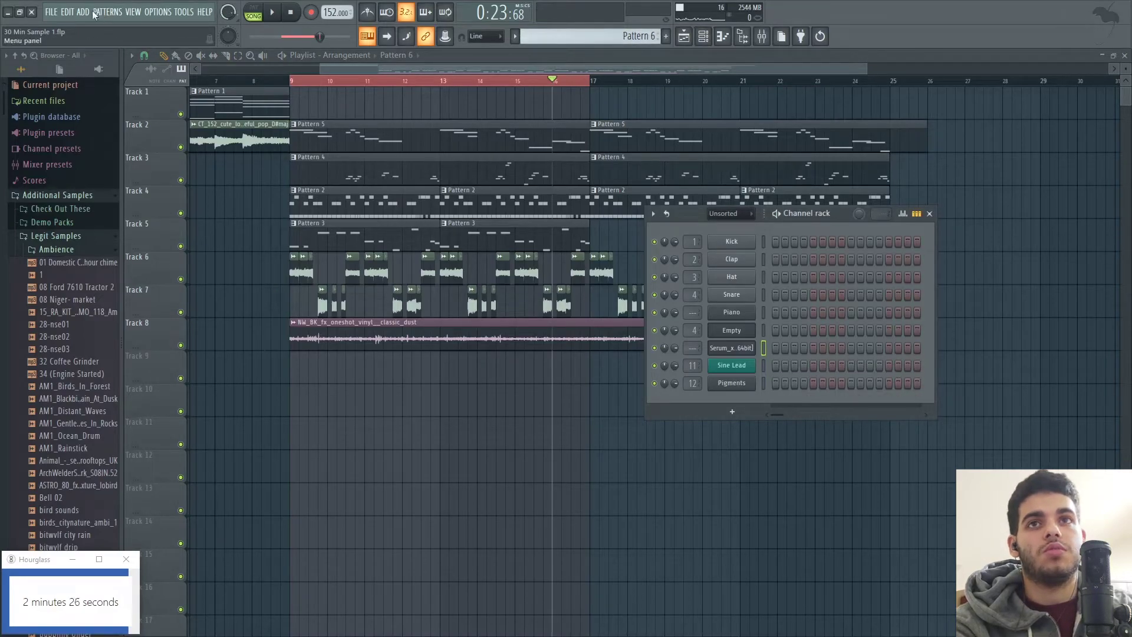
pyautogui.click(84, 11)
pyautogui.click(112, 311)
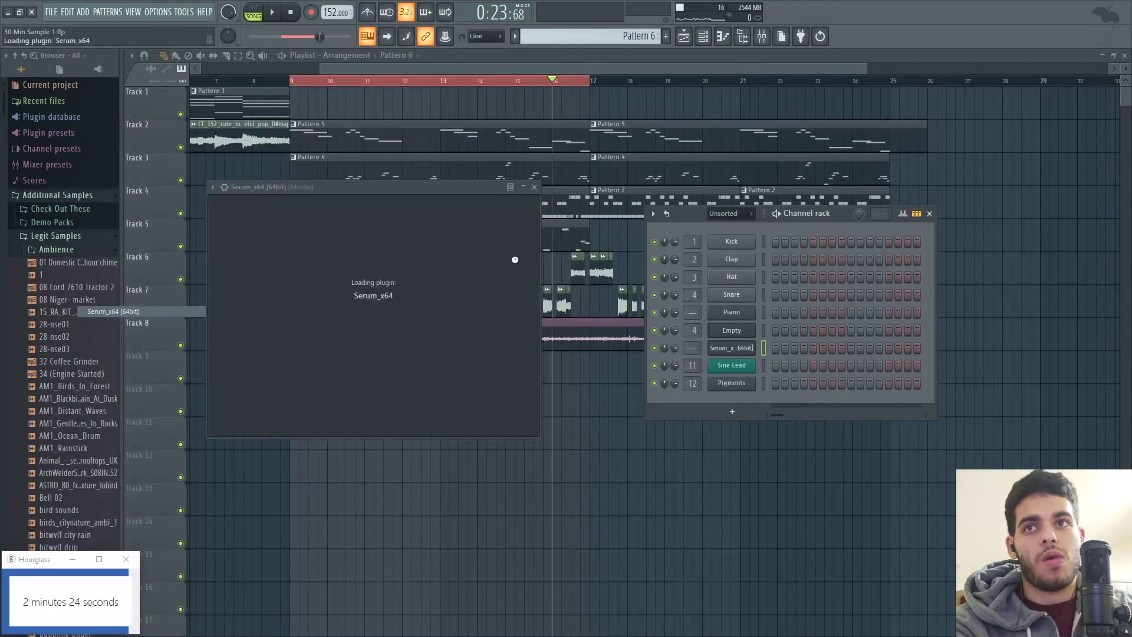
pyautogui.click(437, 210)
pyautogui.moveTo(532, 509)
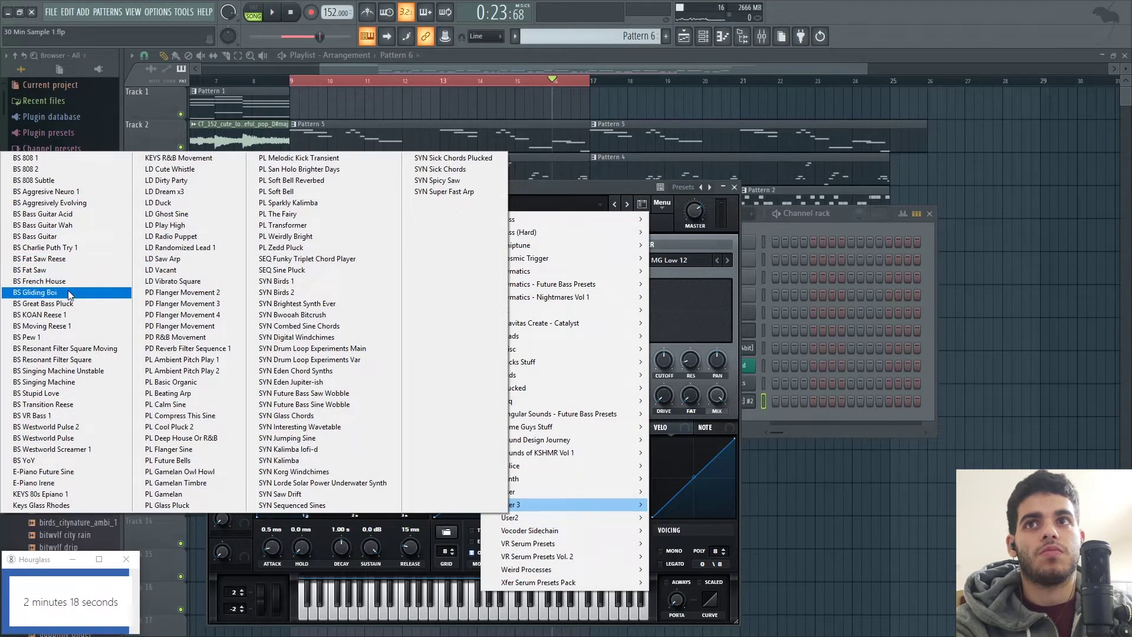
pyautogui.click(53, 392)
pyautogui.rightClick(748, 399)
pyautogui.click(766, 404)
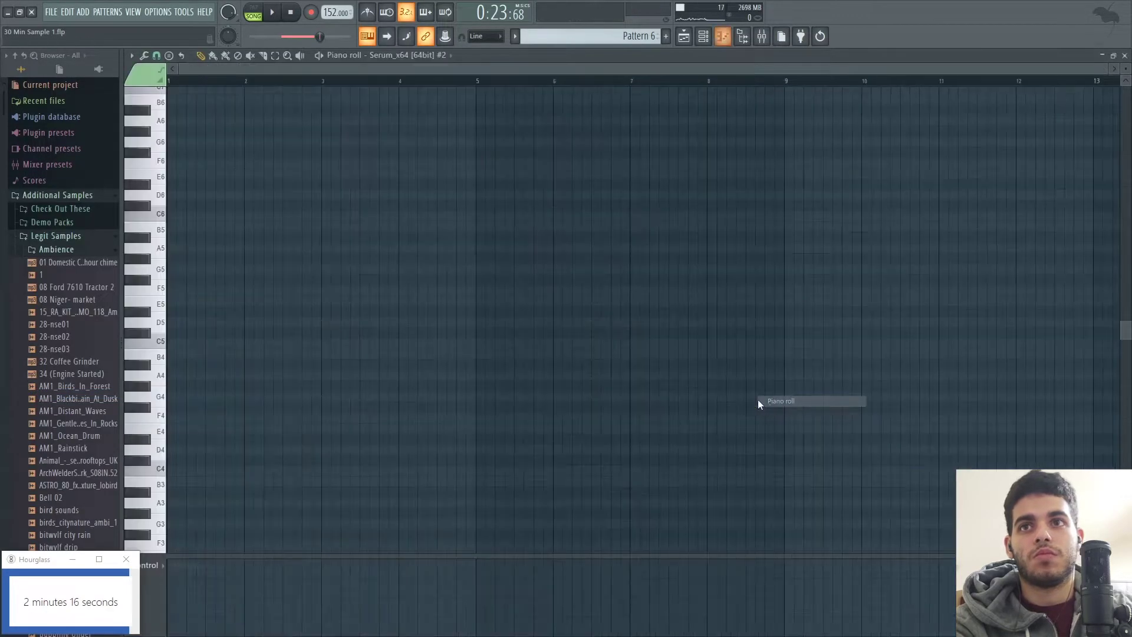
# Paste the copied Pattern 3 notes into the new Serum part and play the pattern on its own.
pyautogui.hotkey('ctrl', 'v')
pyautogui.click(254, 11)
pyautogui.press('space')
pyautogui.keyDown('ctrl'); pyautogui.click(196, 363); pyautogui.keyUp('ctrl')
# Lengthen the pasted notes so each one reaches the start of the following note, and transpose the whole part down an octave.
pyautogui.moveTo(185, 344); pyautogui.dragTo(223, 352)
pyautogui.moveTo(247, 261); pyautogui.dragTo(321, 262)
pyautogui.moveTo(340, 312); pyautogui.dragTo(378, 314)
pyautogui.moveTo(393, 366); pyautogui.dragTo(422, 377)
pyautogui.click(263, 55)
pyautogui.click(201, 56)
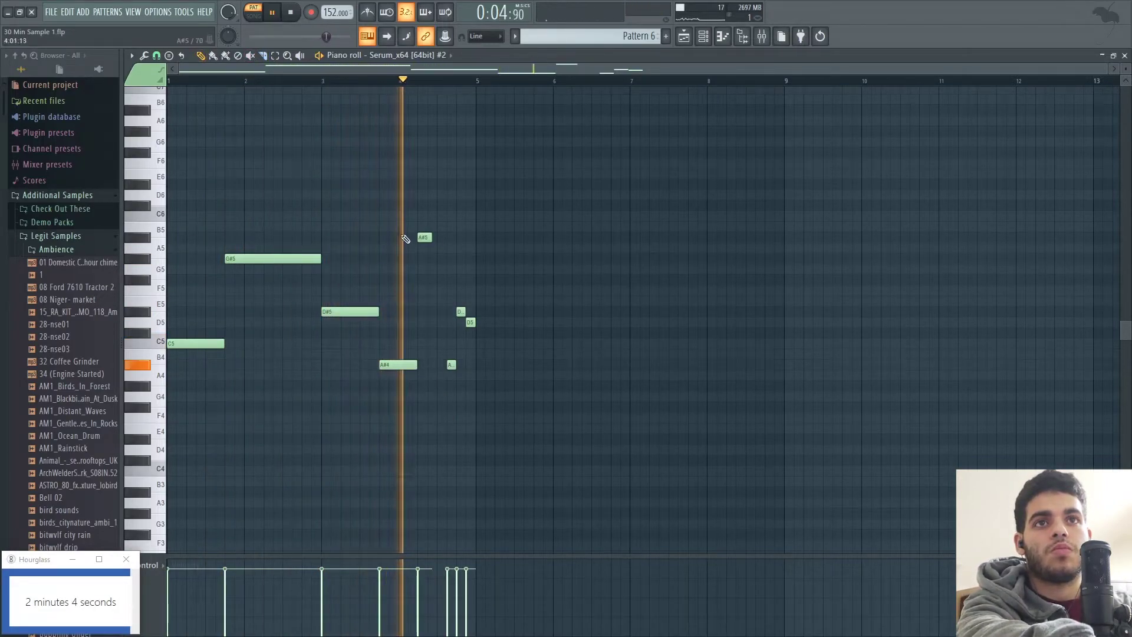
pyautogui.moveTo(431, 237); pyautogui.dragTo(450, 240)
pyautogui.scroll(5, 448, 240)
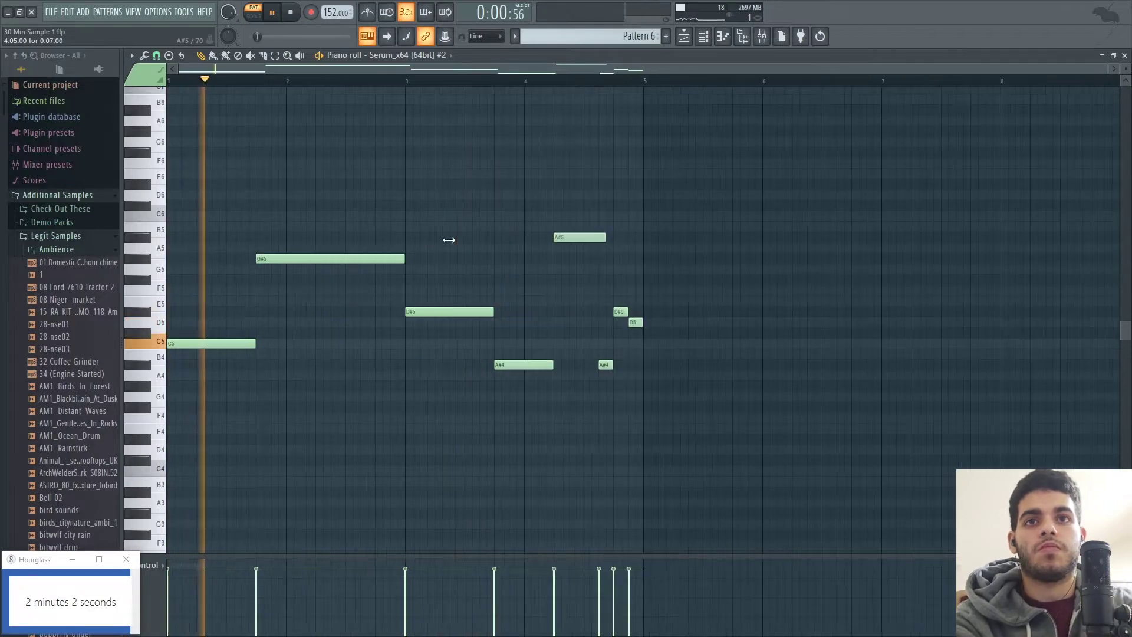
pyautogui.scroll(-5, 526, 278)
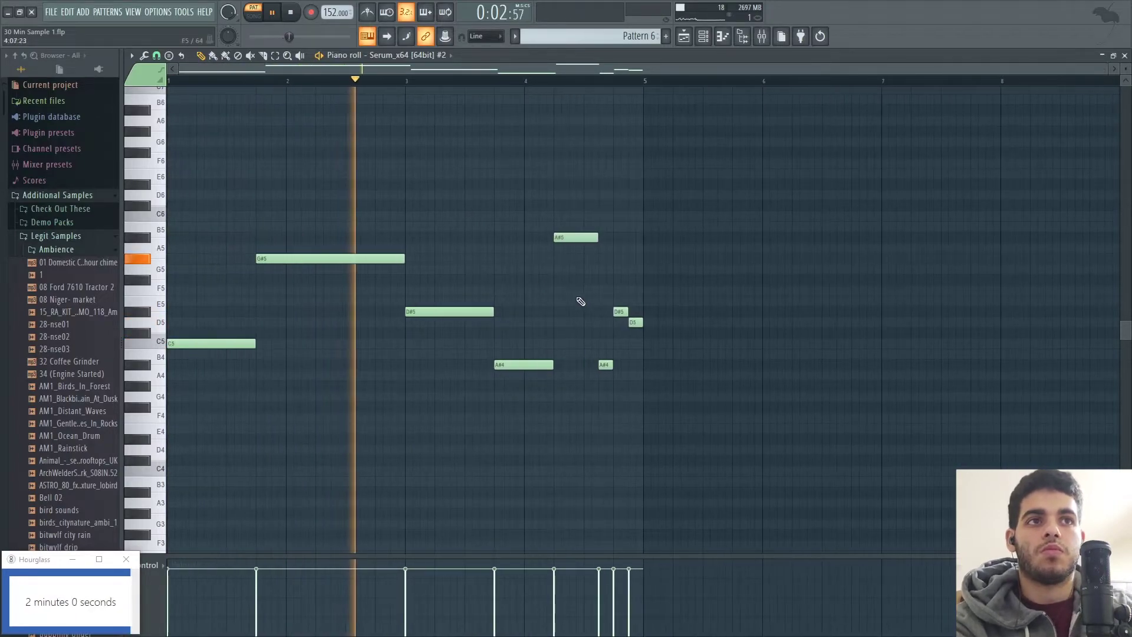
pyautogui.hotkey('ctrl', 'Down')
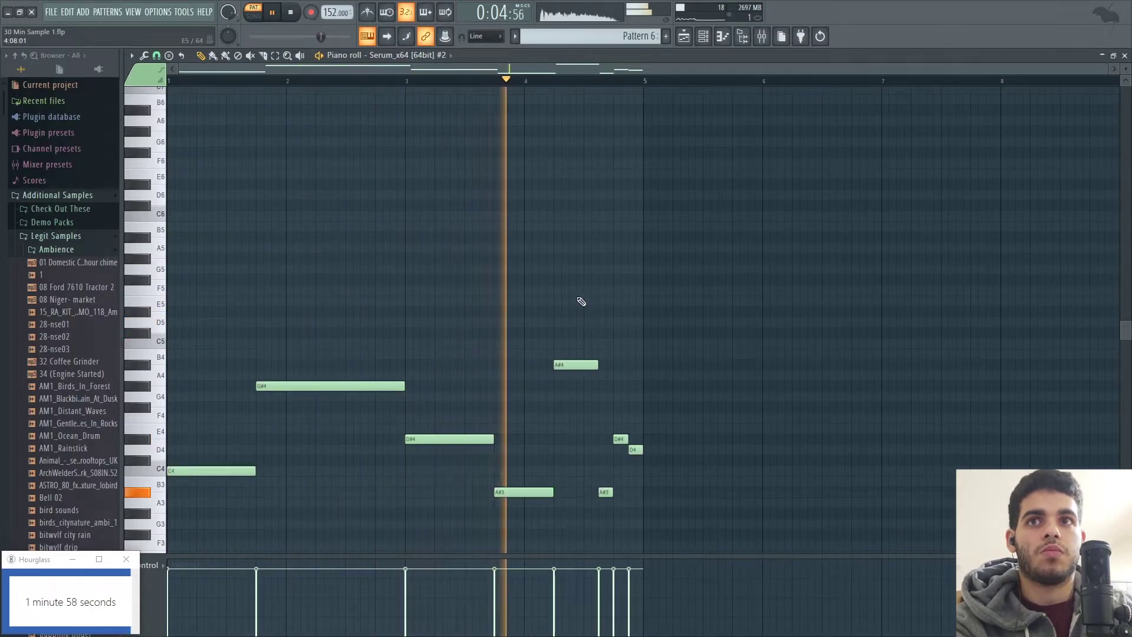
# Chop all the notes of the new Serum part into sixteenth-note slices.
pyautogui.hotkey('alt', 'u')
pyautogui.moveTo(925, 297); pyautogui.dragTo(925, 275)
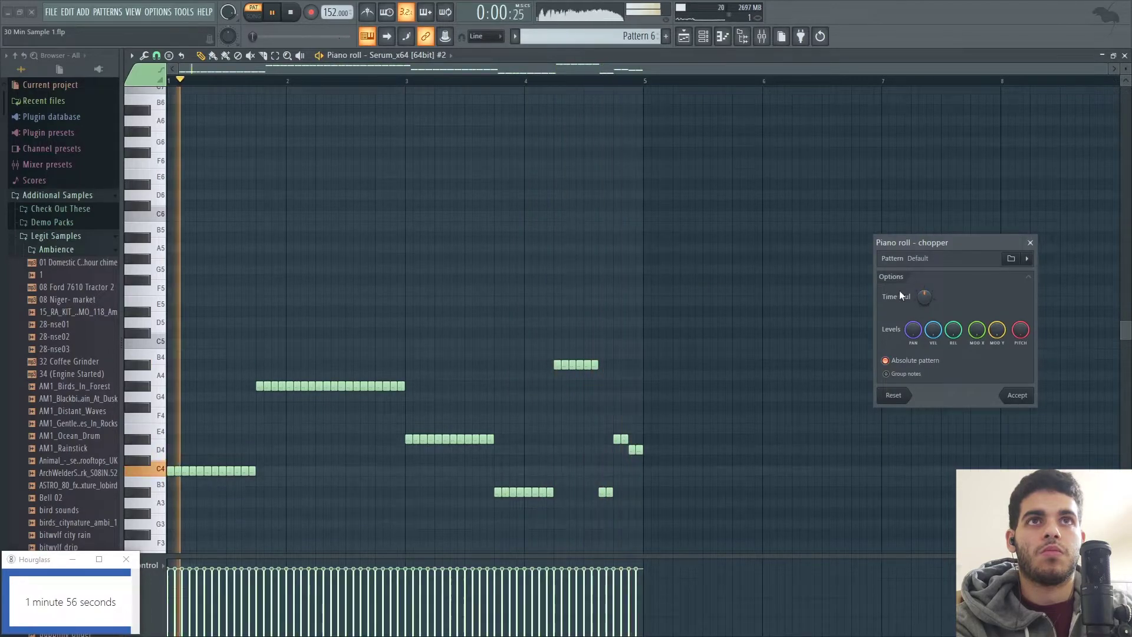
pyautogui.click(1019, 395)
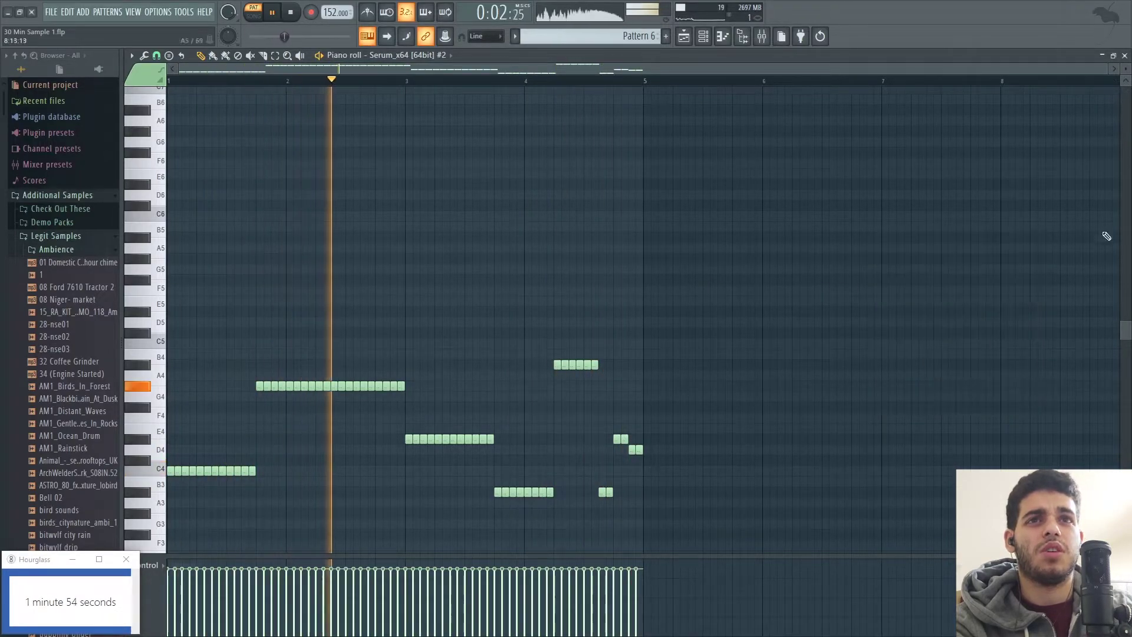
# Place Pattern 6 on track 5 at bars 17 and 21 and listen from just before bar 17.
pyautogui.press('F7')
pyautogui.moveTo(660, 67); pyautogui.dragTo(672, 67)
pyautogui.press('l')
pyautogui.rightClick(570, 80)
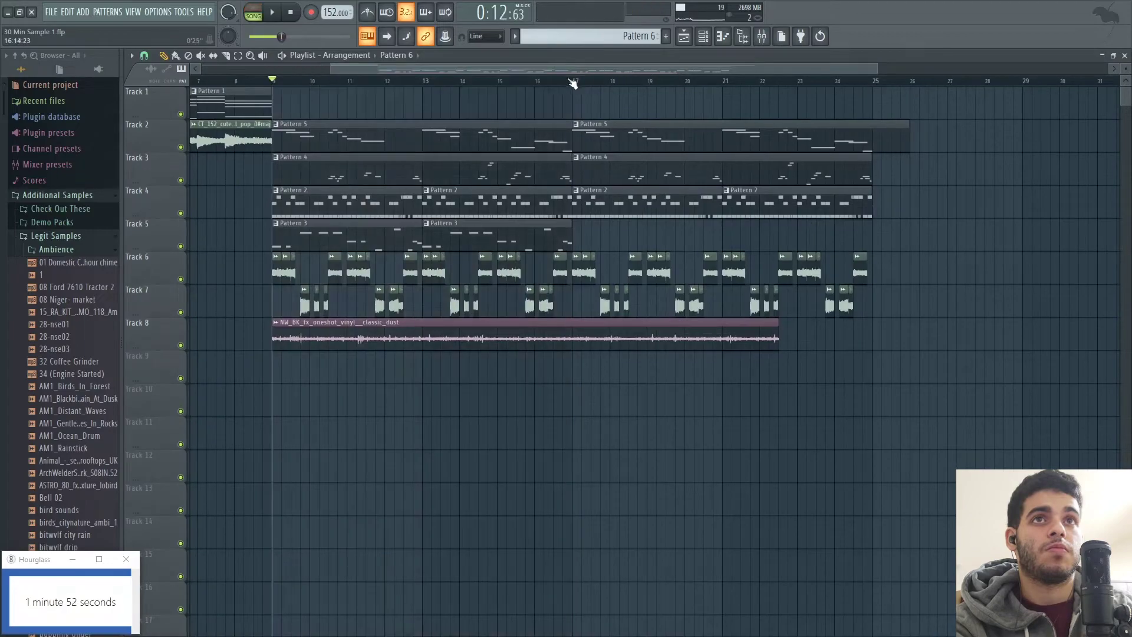
pyautogui.click(724, 233)
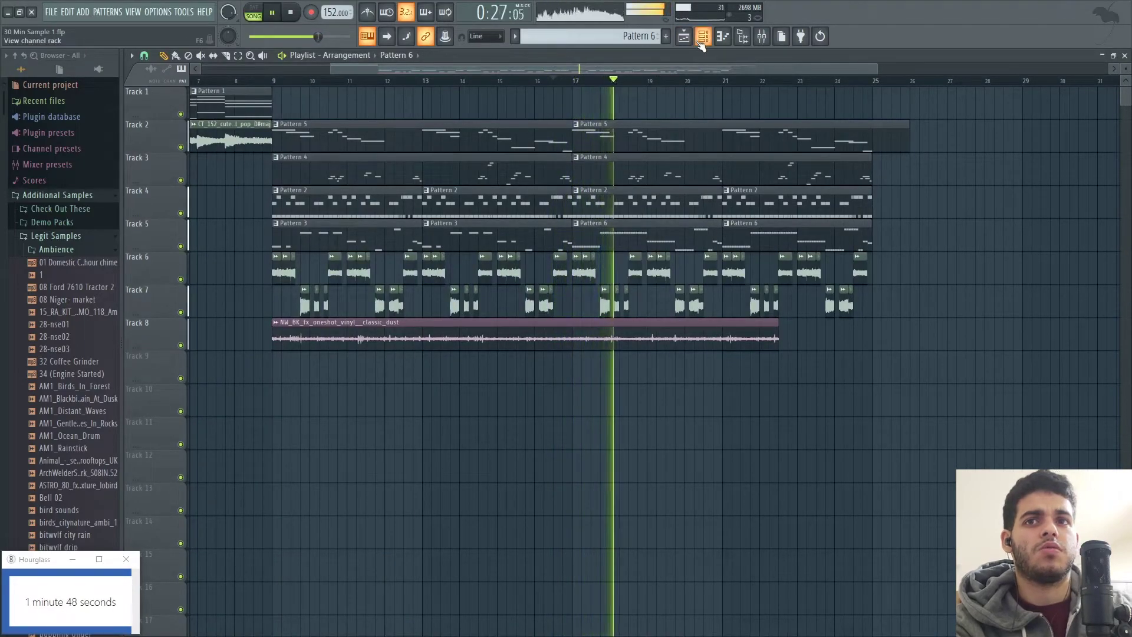
# Return to the second Serum's piano roll and undo the Pattern 6 clip placement and the note chopping.
pyautogui.press('F6')
pyautogui.click(783, 404)
pyautogui.press('space')
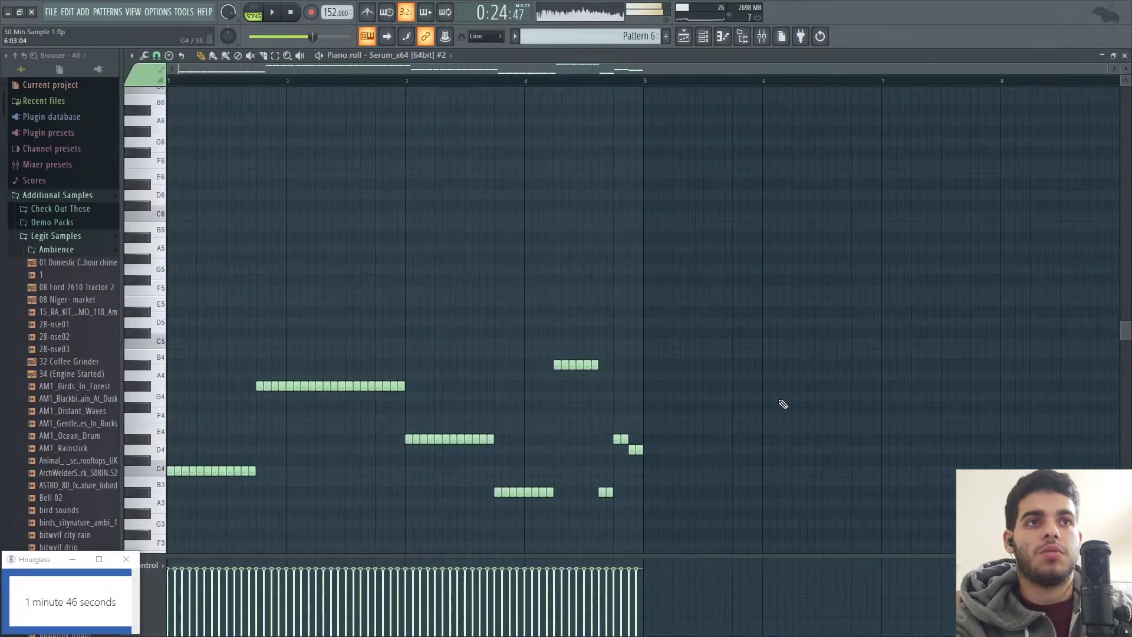
pyautogui.hotkey('ctrl', 'z')
pyautogui.hotkey('ctrl', 'z')
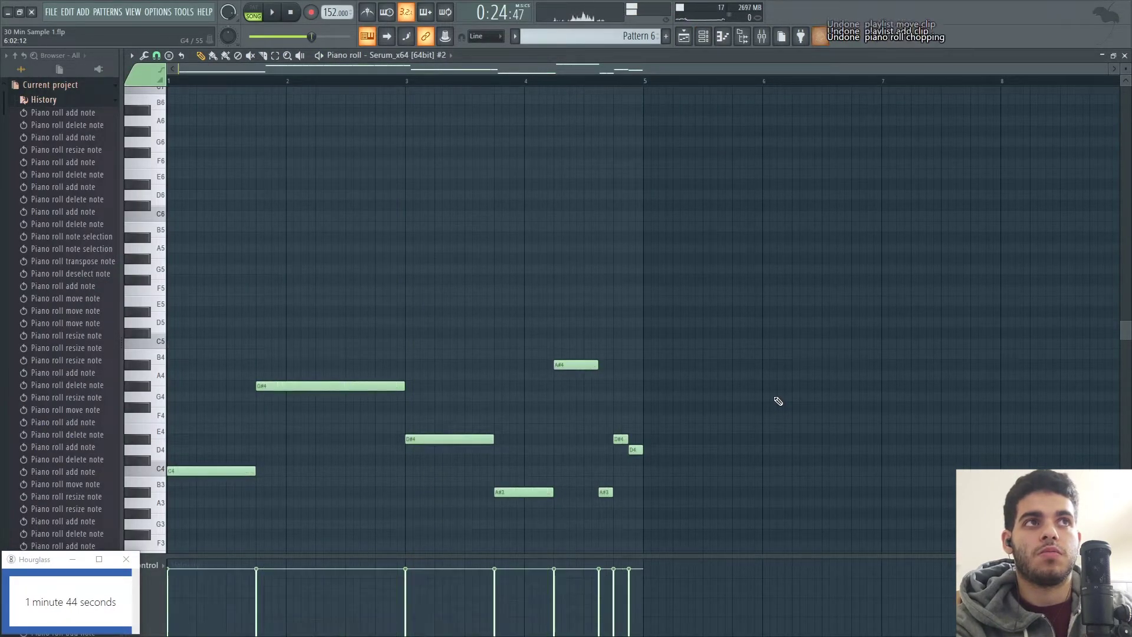
# Chop the Serum notes into eighth-note slices and place Pattern 6 on track 5 at bars 17 and 21.
pyautogui.hotkey('ctrl', 'u')
pyautogui.press('space')
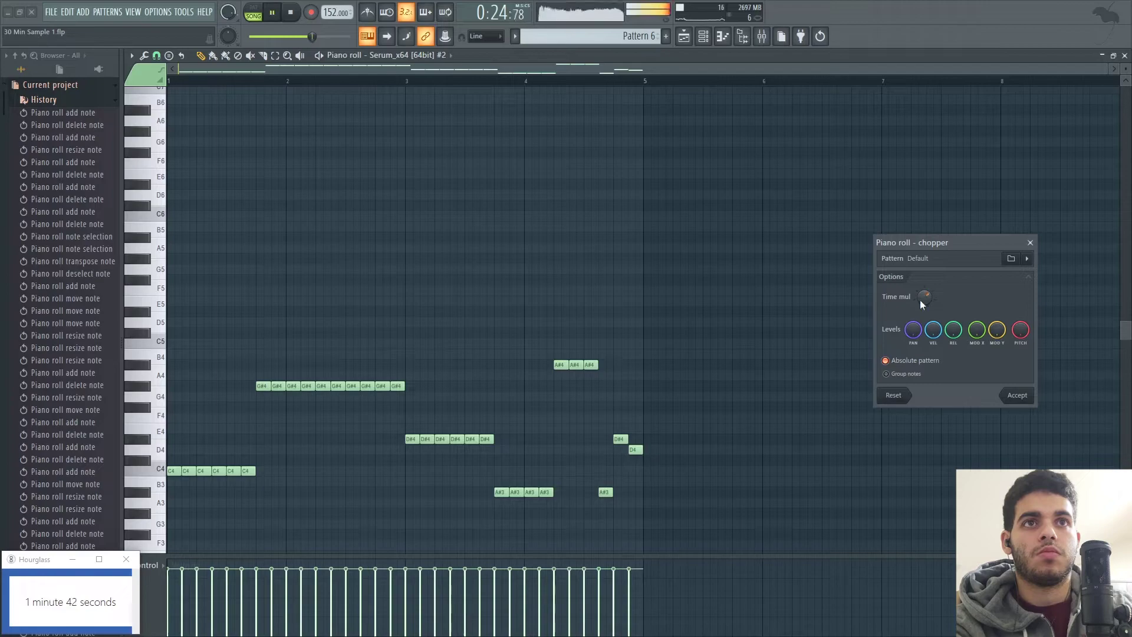
pyautogui.click(1019, 394)
pyautogui.press('F5')
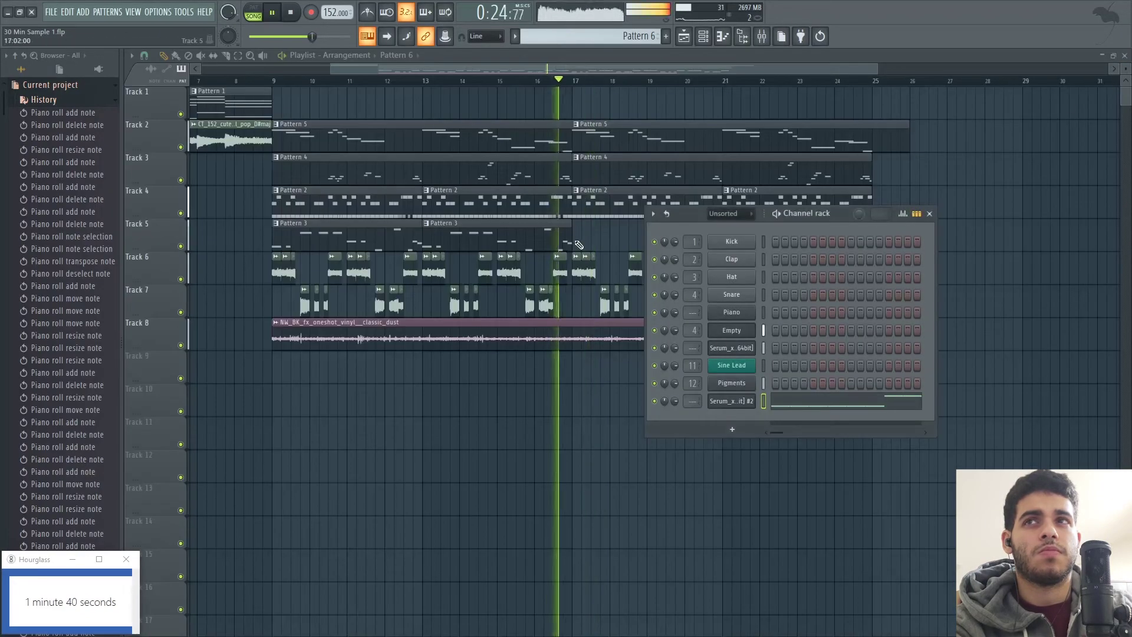
pyautogui.click(730, 234)
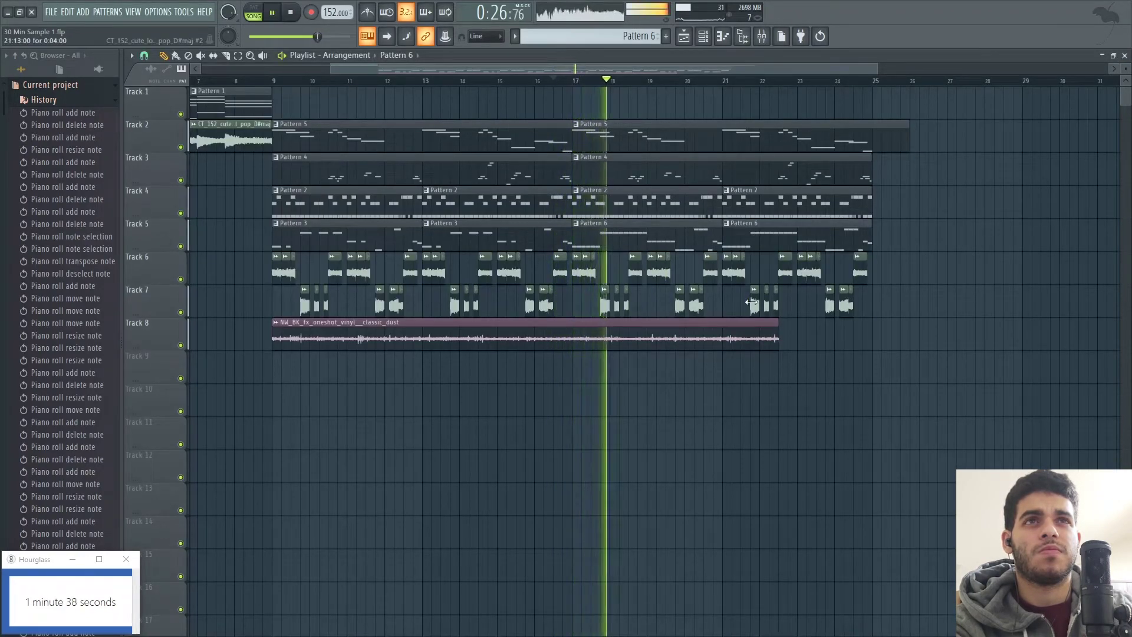
# Switch to the empty Pattern 7 and browse to the 808s one-shot drum folder within Legit Samples.
pyautogui.click(32, 84)
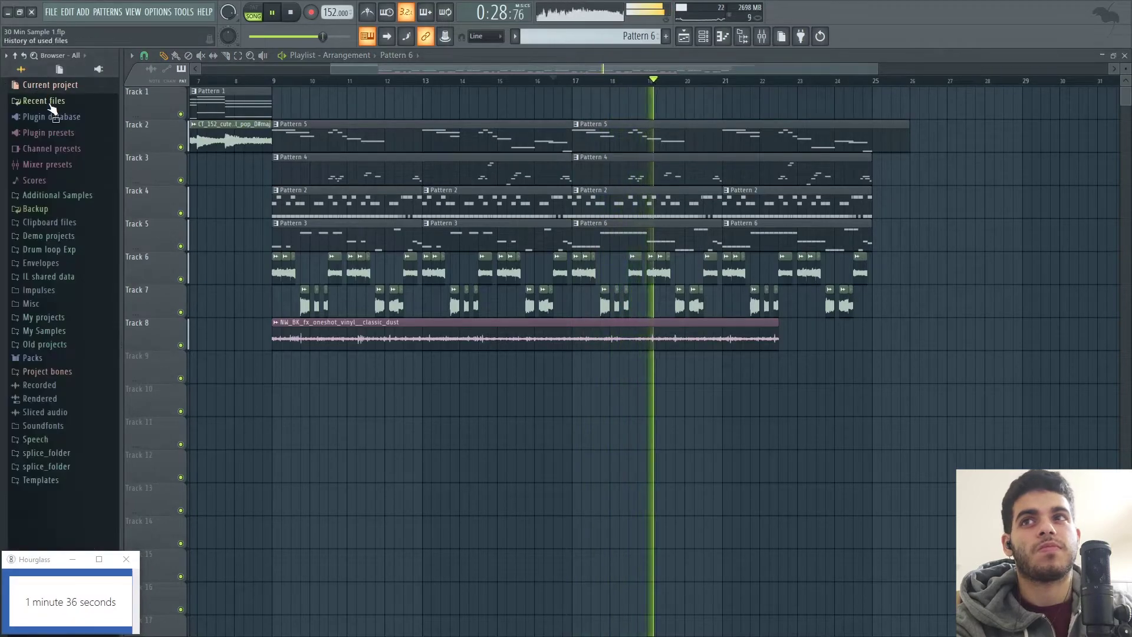
pyautogui.press('F6')
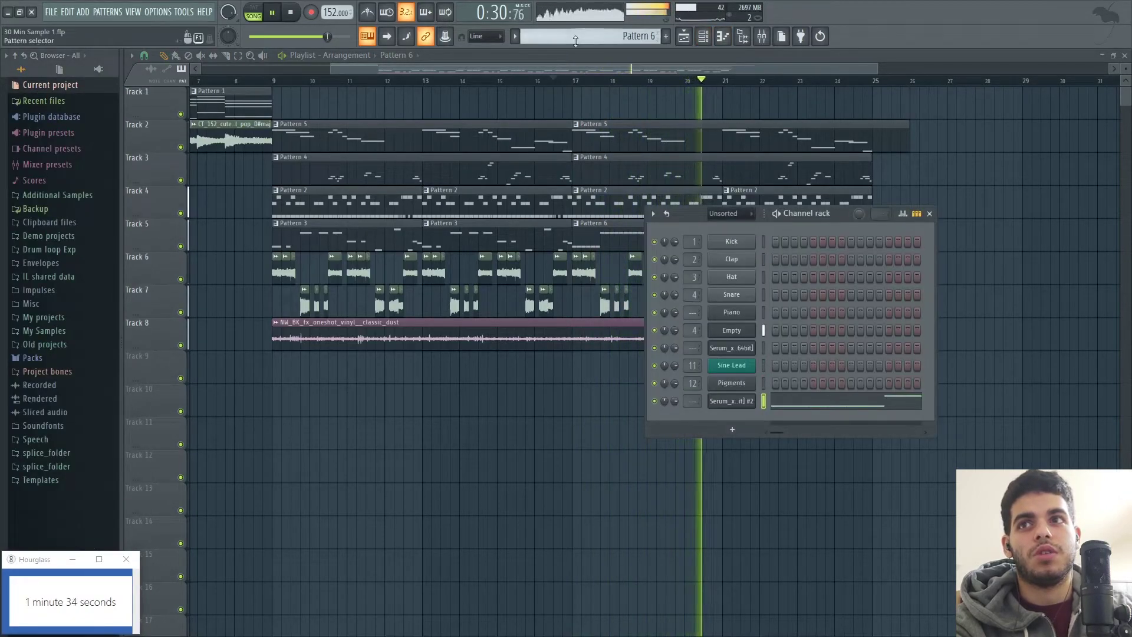
pyautogui.click(35, 195)
pyautogui.press('space')
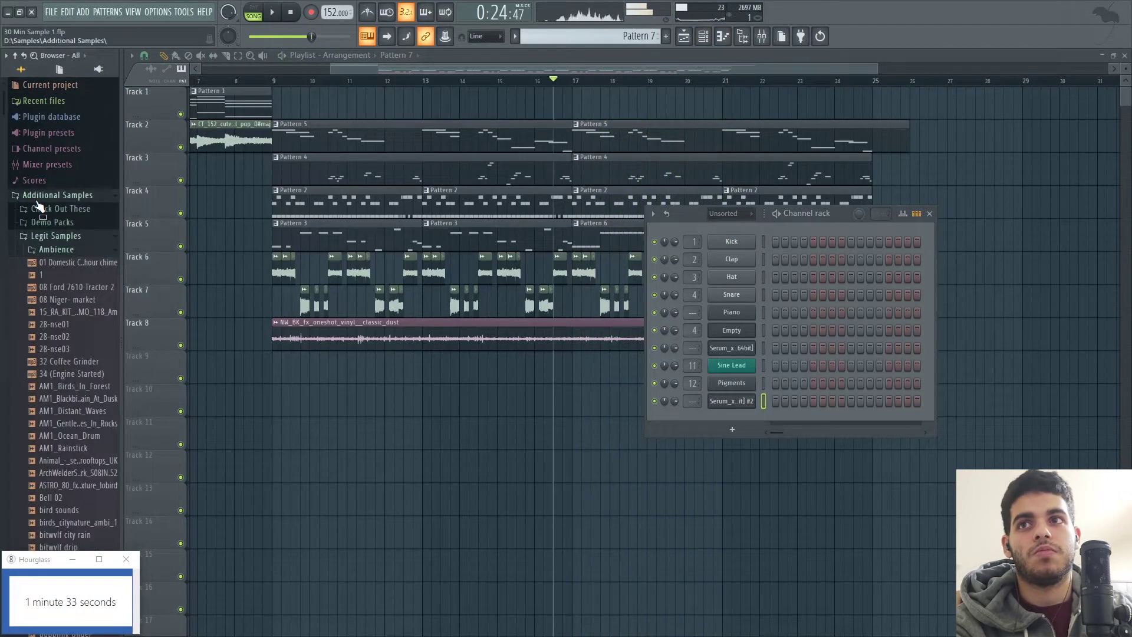
pyautogui.click(70, 250)
pyautogui.click(47, 263)
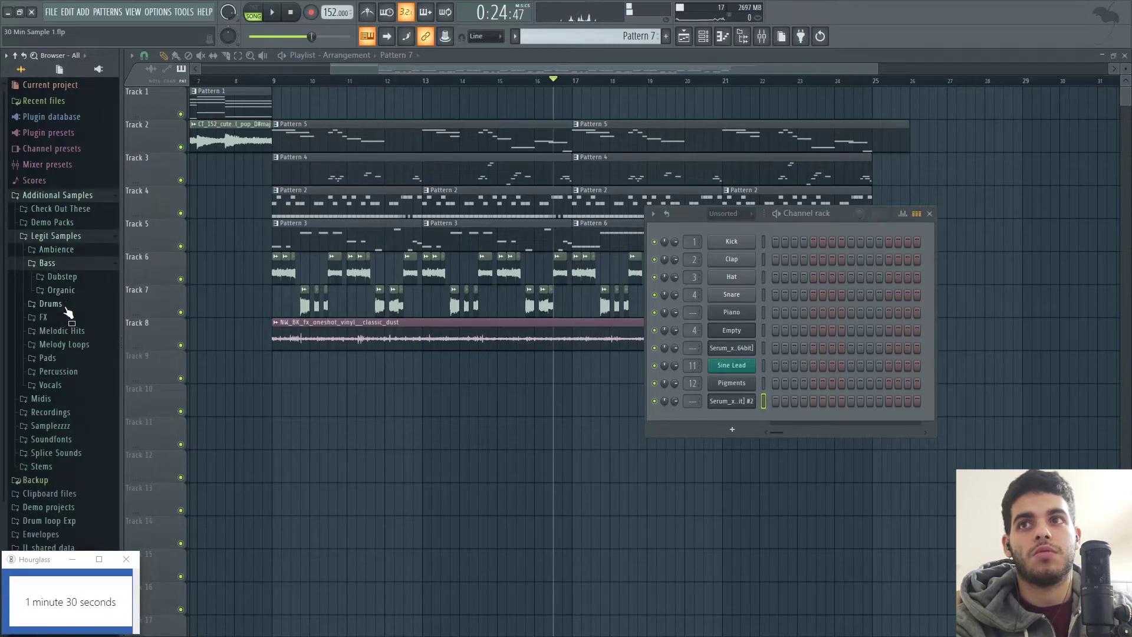
pyautogui.click(65, 304)
# Audition several 808 samples and load DEZ_WRIGHT_808_dirty_v2_C as a new channel.
pyautogui.click(89, 322)
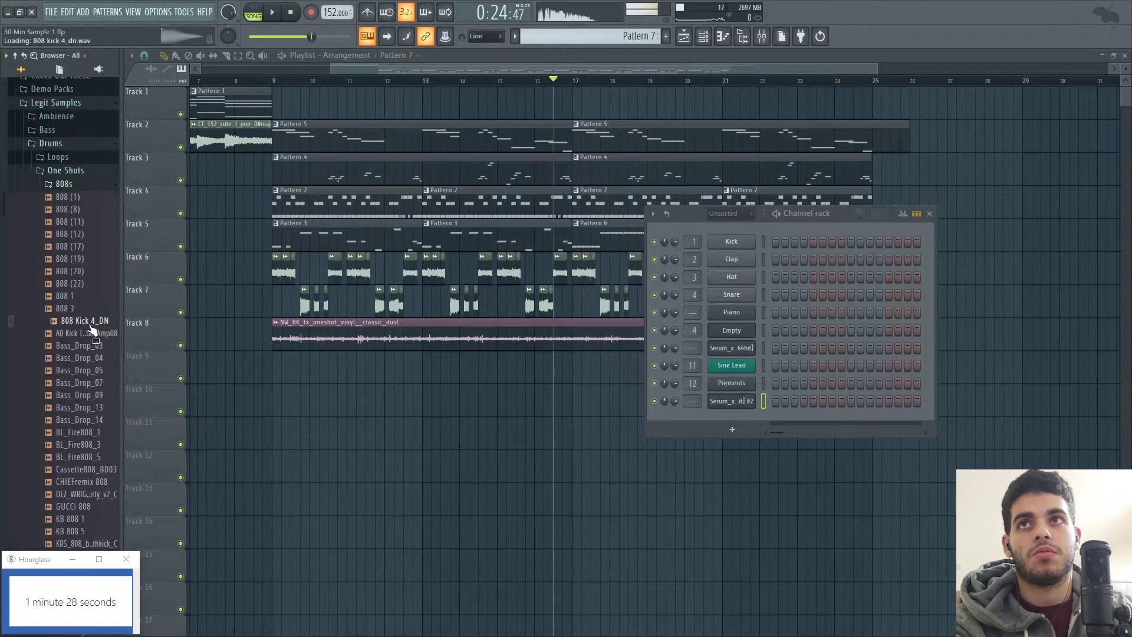
pyautogui.scroll(-6, 93, 278)
pyautogui.click(83, 283)
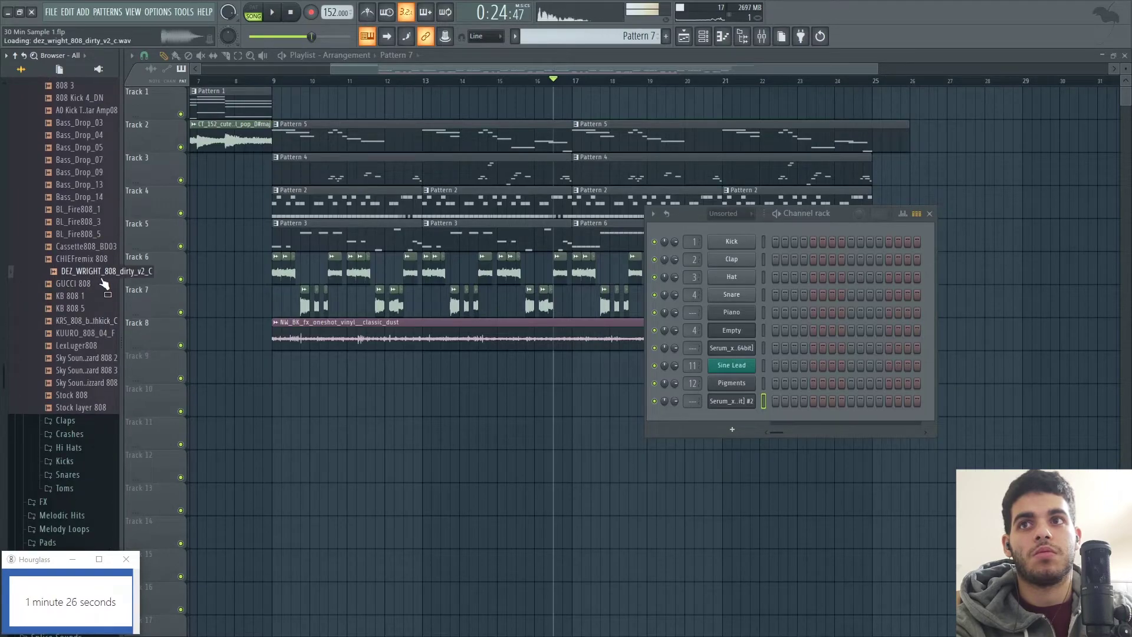
pyautogui.moveTo(100, 322); pyautogui.dragTo(37, 289)
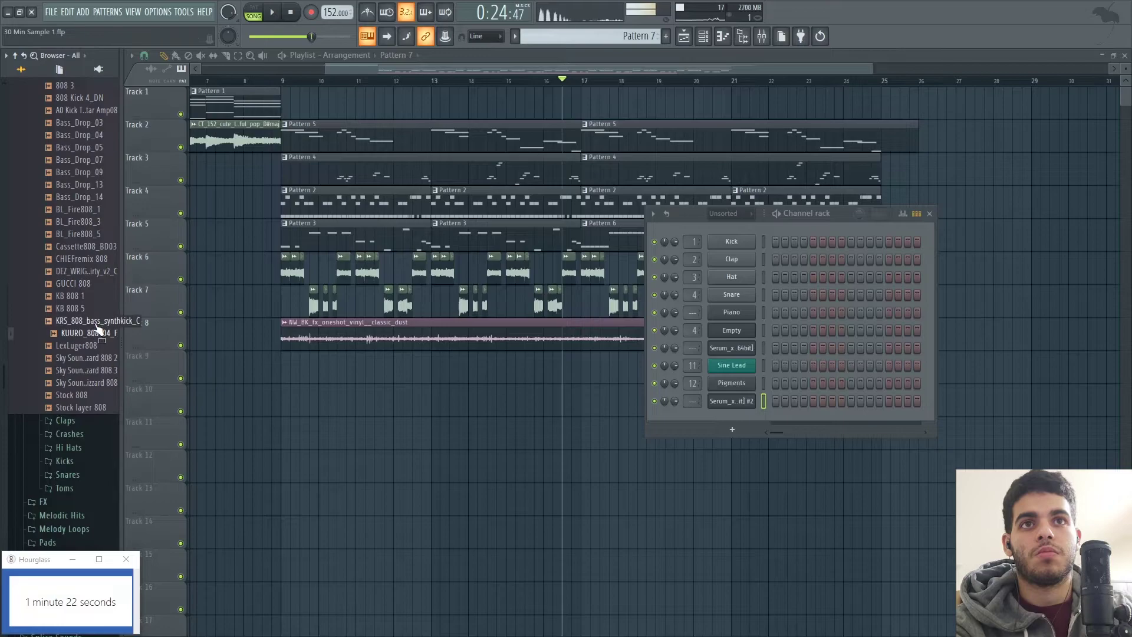
pyautogui.moveTo(740, 413); pyautogui.dragTo(740, 416)
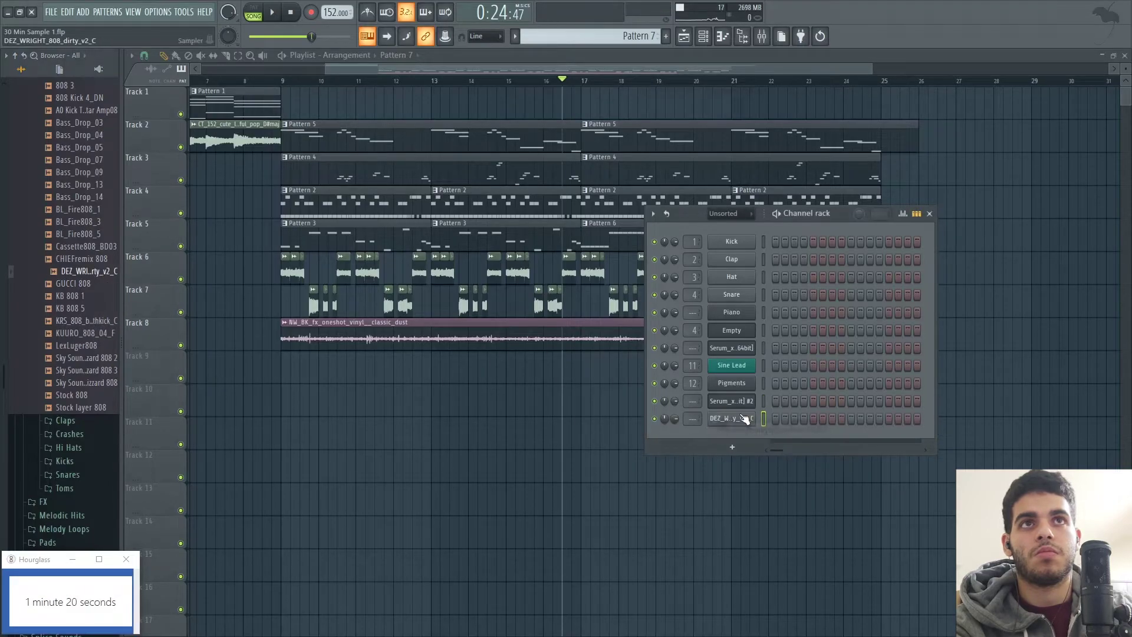
# Copy the Serum notes from Pattern 3 into the DEZ_WRIGHT_808_dirty_v2_C channel's piano roll in Pattern 7.
pyautogui.click(598, 236)
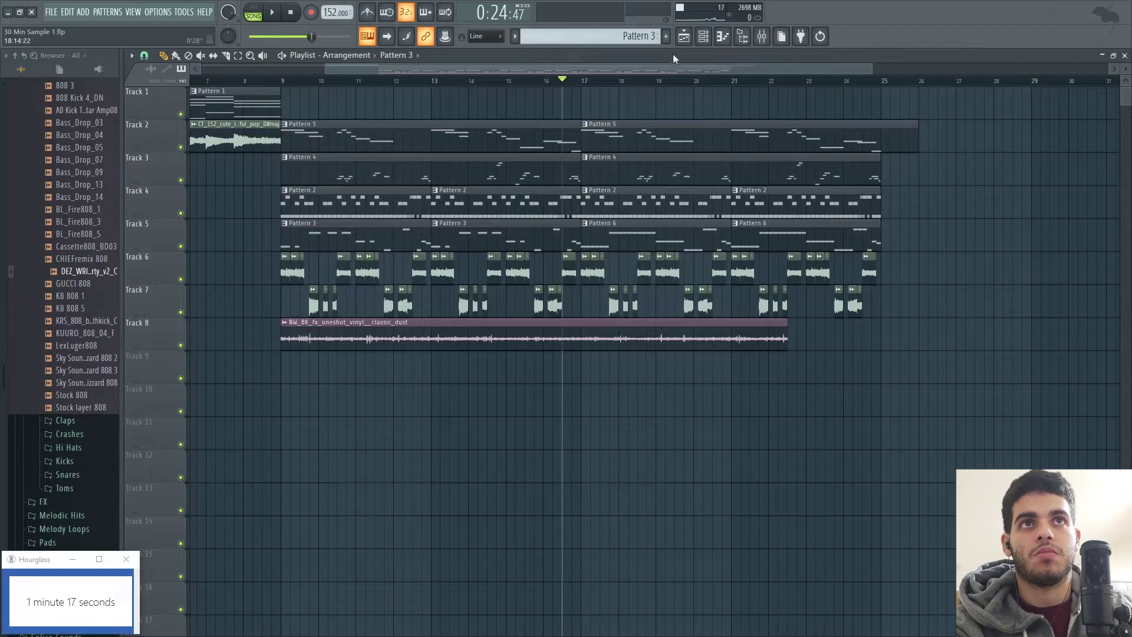
pyautogui.click(705, 41)
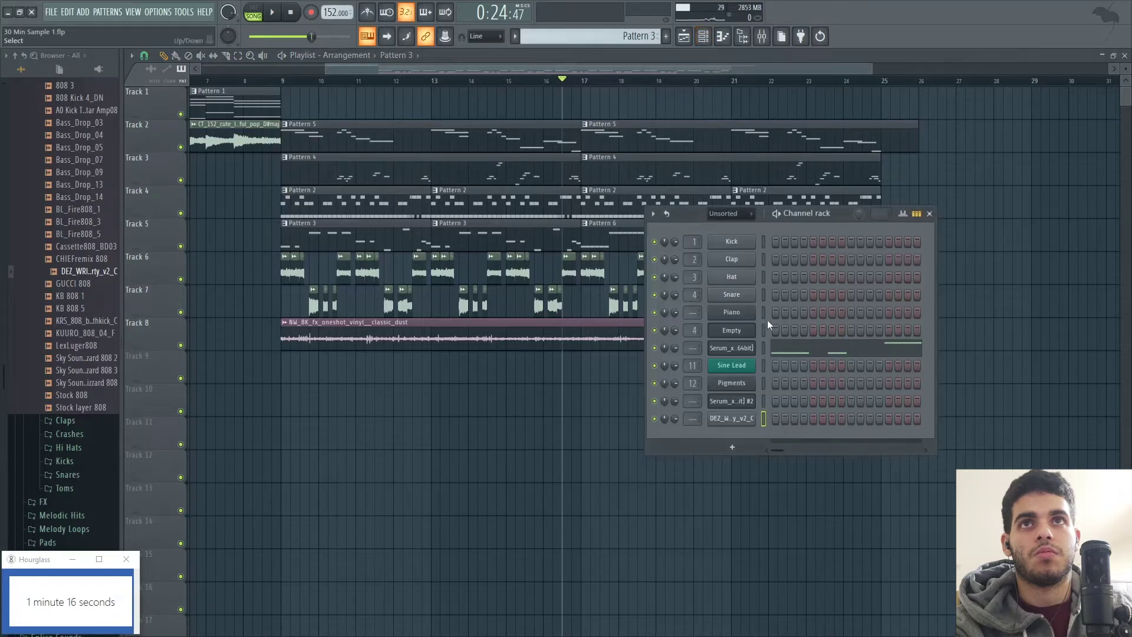
pyautogui.click(803, 348)
pyautogui.scroll(-5, 654, 42)
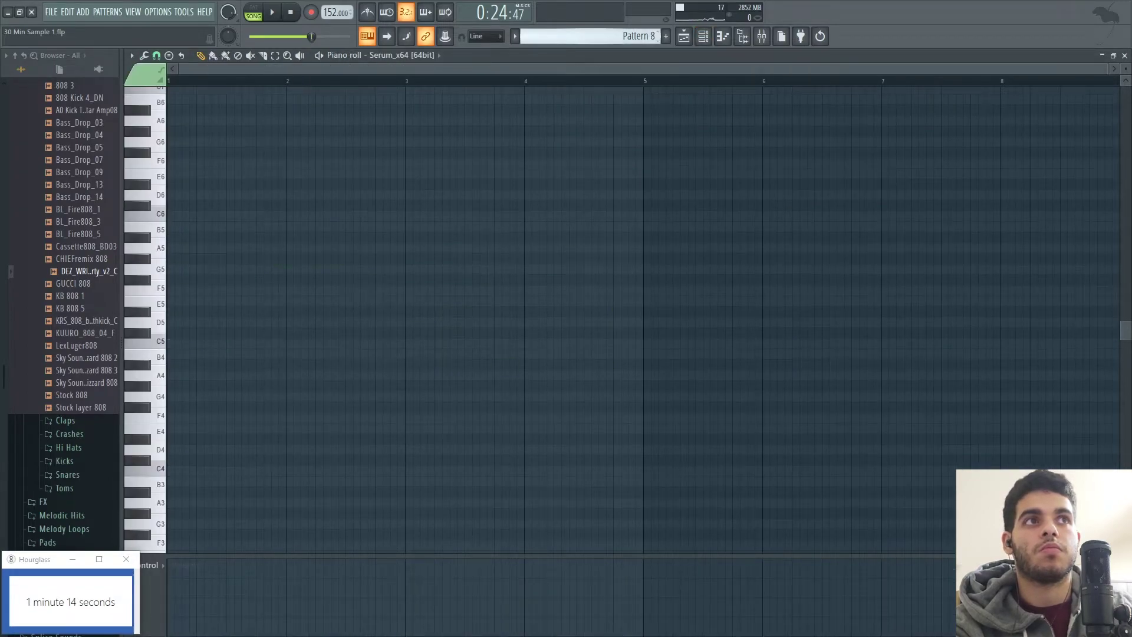
pyautogui.click(407, 55)
pyautogui.click(420, 244)
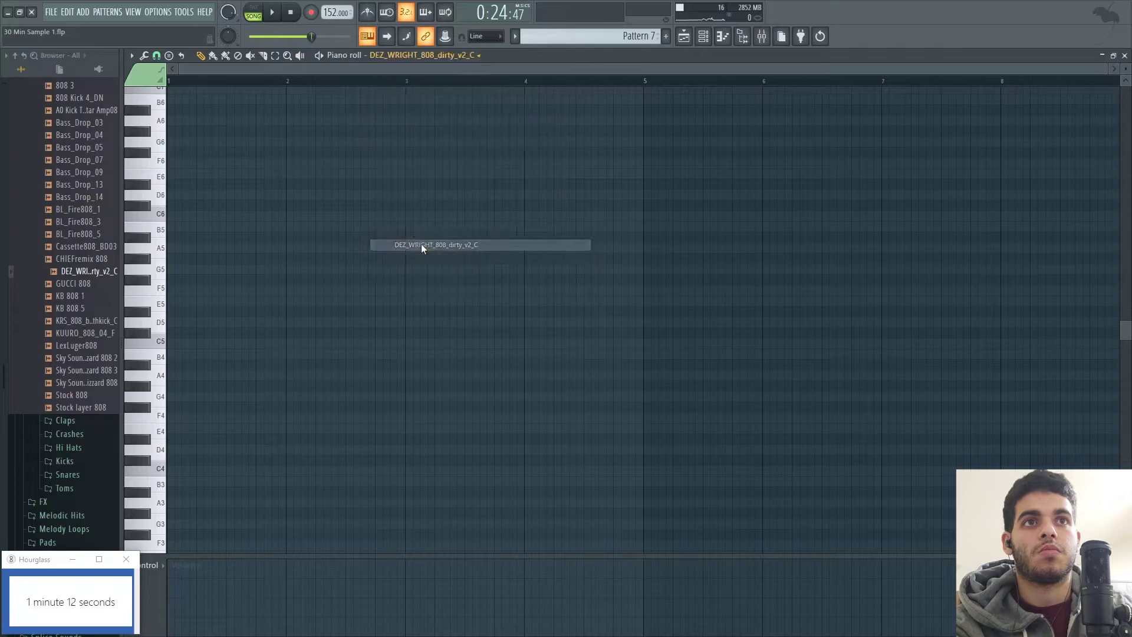
pyautogui.press('Escape')
# Replace Pattern 6 with Pattern 7 on track 5 at bar 17 and play it back while checking the 808 notes.
pyautogui.click(704, 36)
pyautogui.press('space')
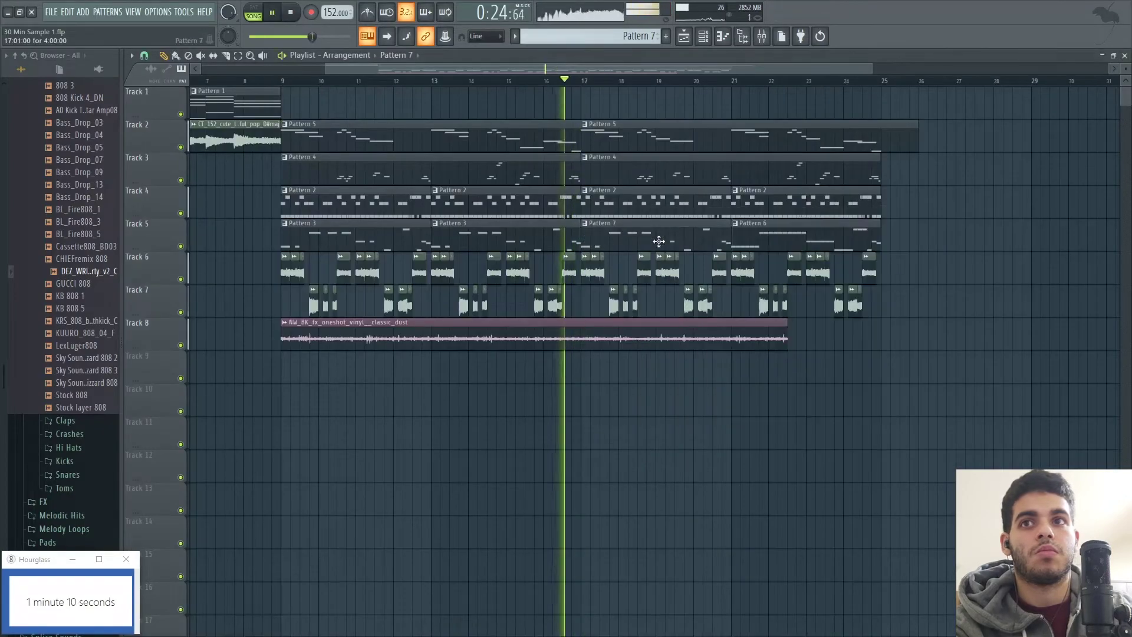
pyautogui.click(710, 45)
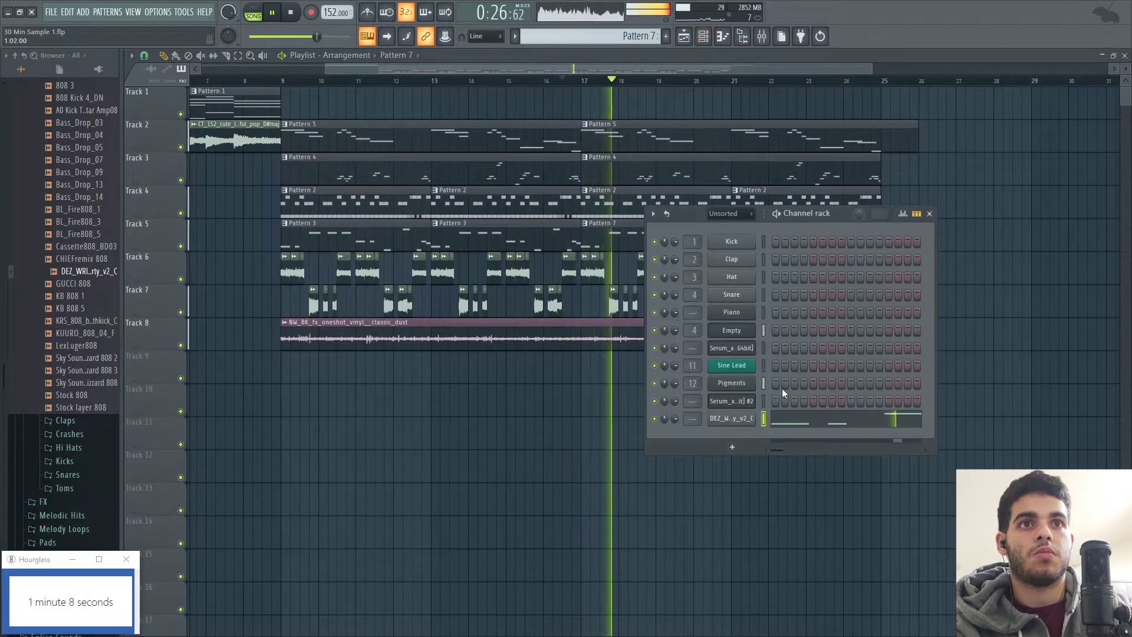
pyautogui.click(781, 386)
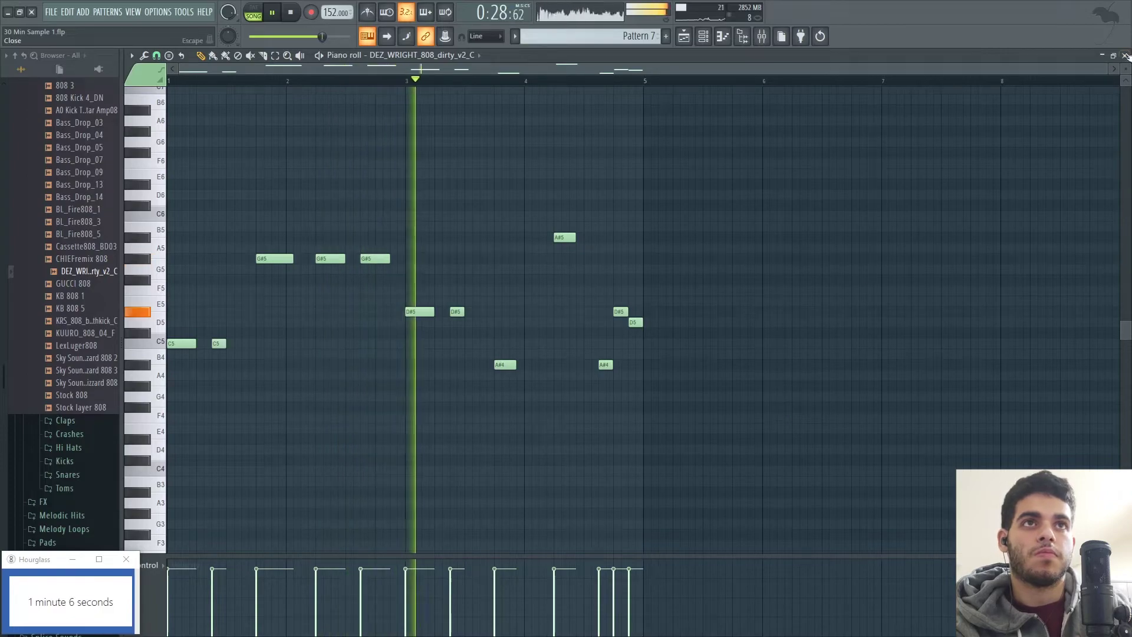
pyautogui.press('Escape')
# Route the DEZ_WRIGHT_808_dirty_v2_C channel to mixer insert 13.
pyautogui.rightClick(752, 418)
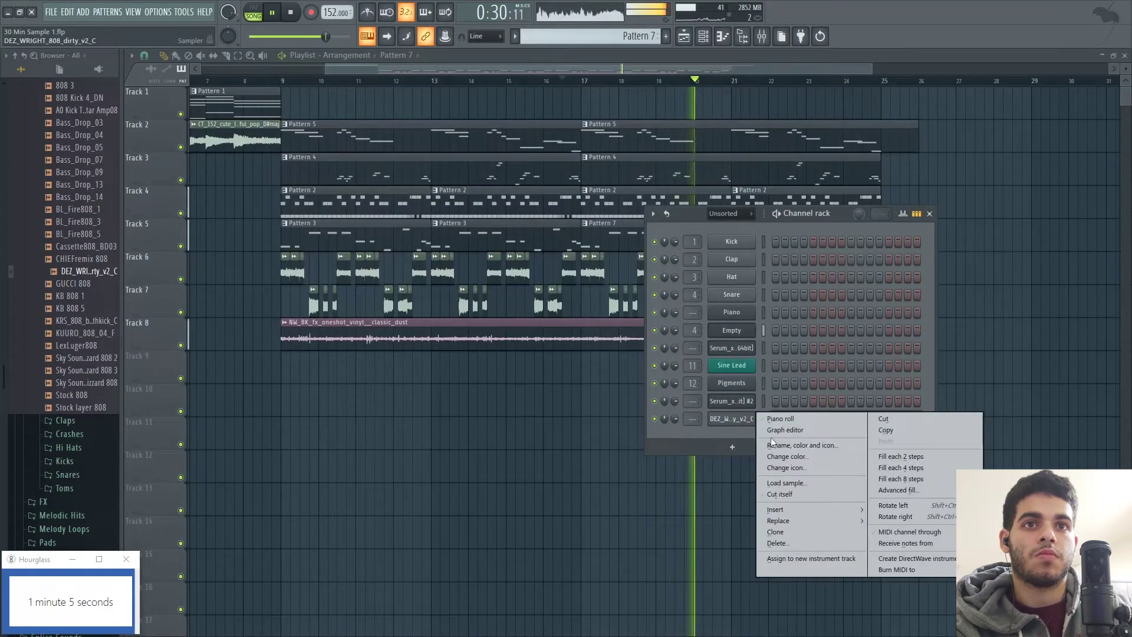
pyautogui.click(794, 497)
pyautogui.click(765, 38)
pyautogui.click(611, 426)
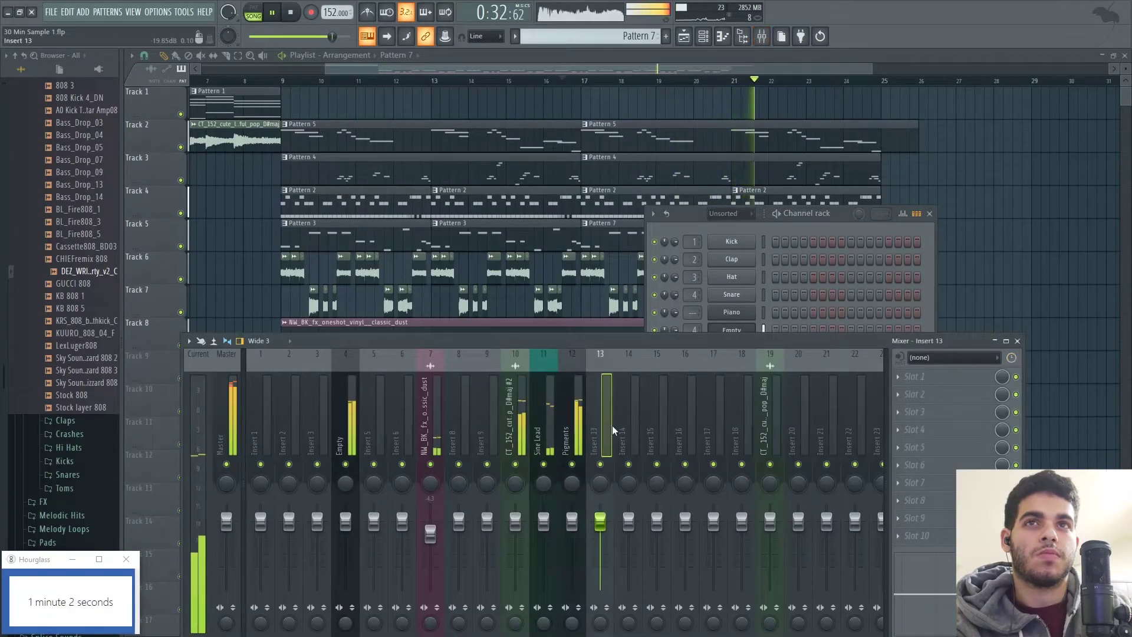
pyautogui.rightClick(612, 426)
pyautogui.moveTo(672, 452)
pyautogui.click(779, 450)
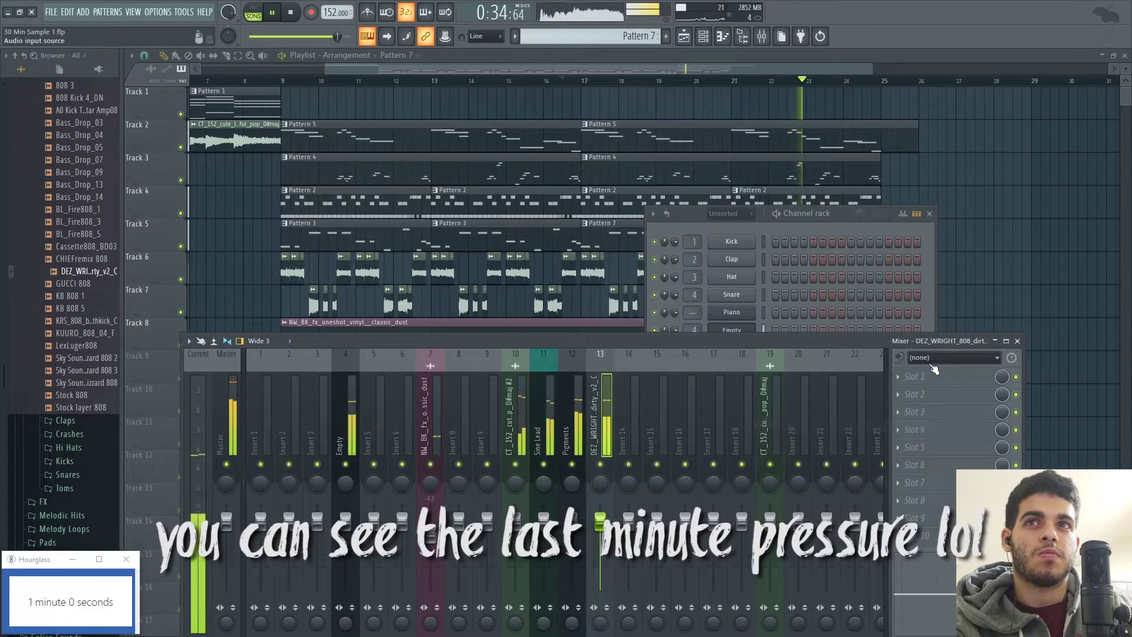
# Load BitCrusher and Rev PLATE-140 on the DEZ_WRIGHT_808_dirty_v2_C mixer insert, setting the reverb's Drive to 1.25 dB.
pyautogui.click(934, 371)
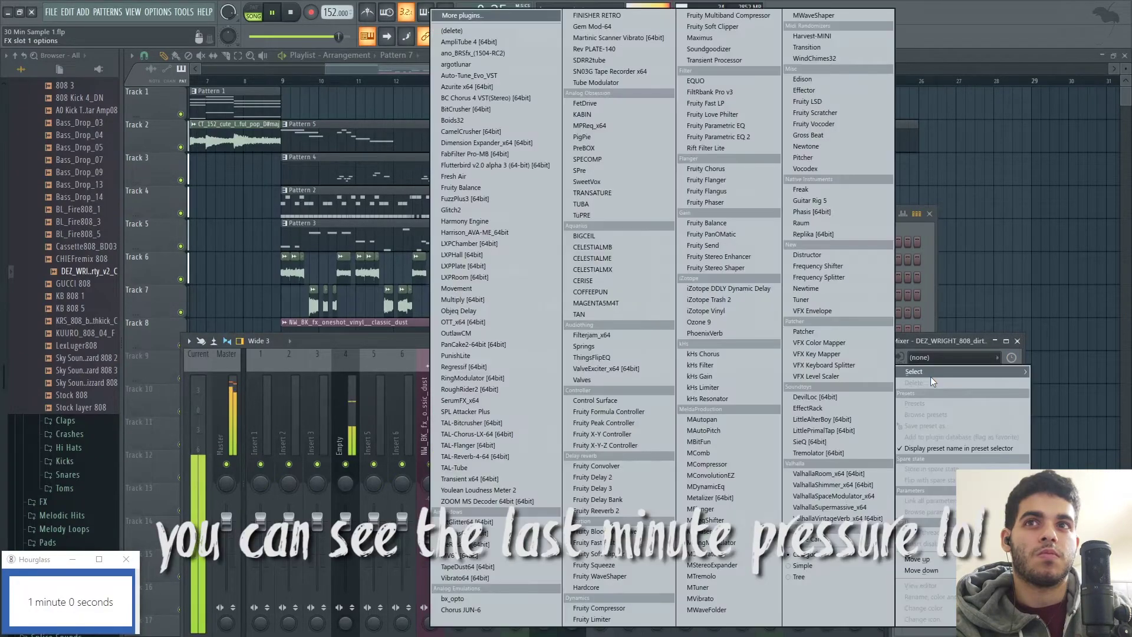
pyautogui.click(510, 109)
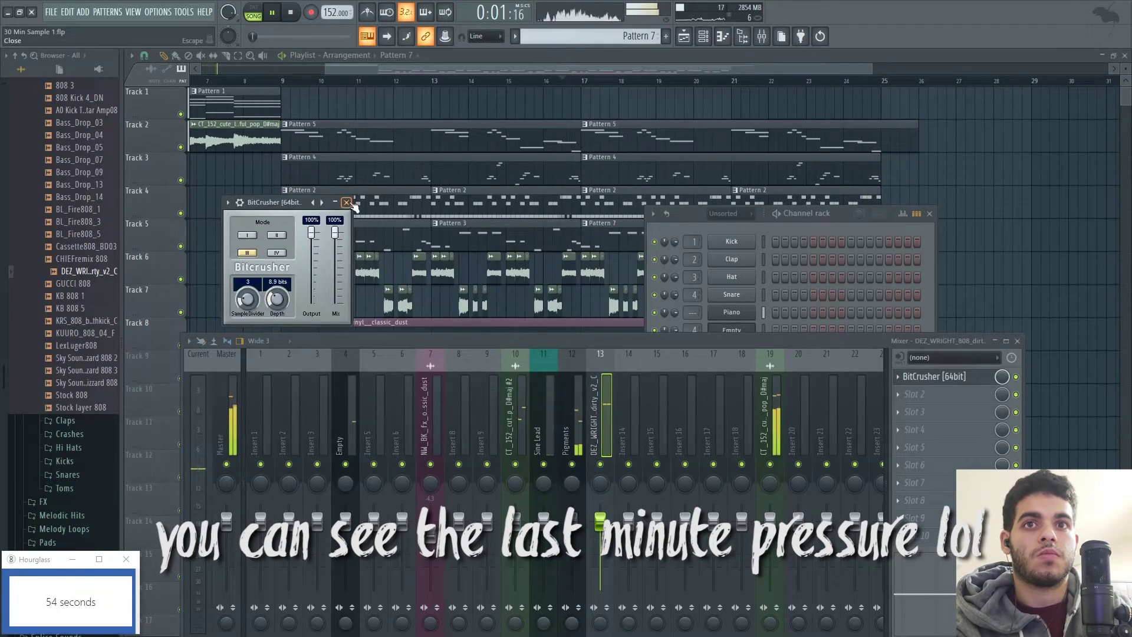
pyautogui.click(347, 202)
pyautogui.click(920, 394)
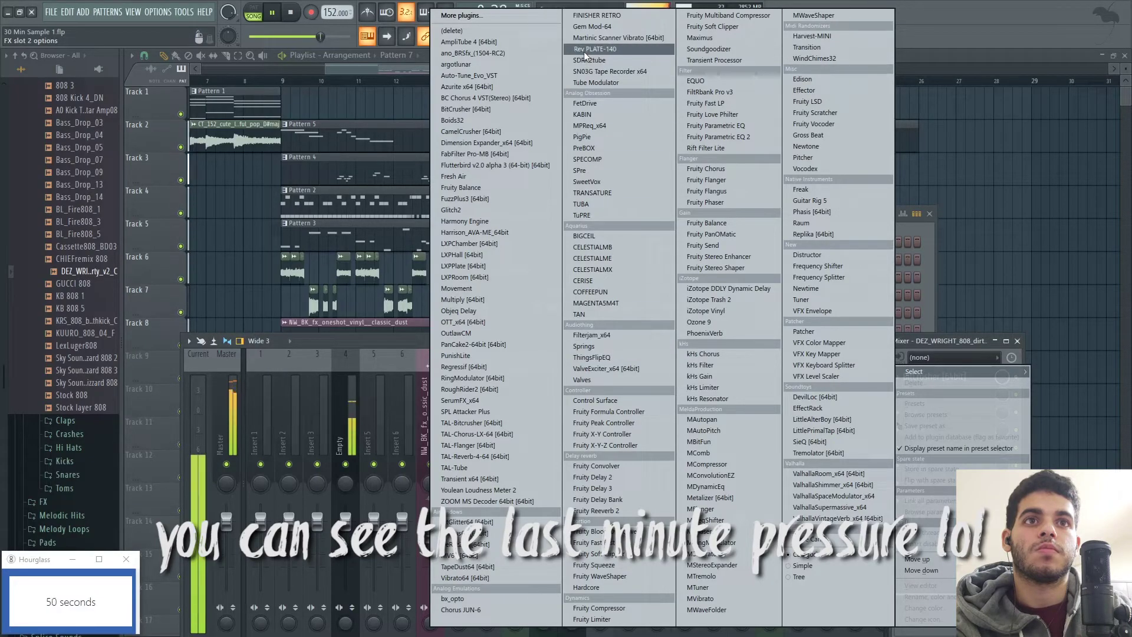
pyautogui.click(585, 53)
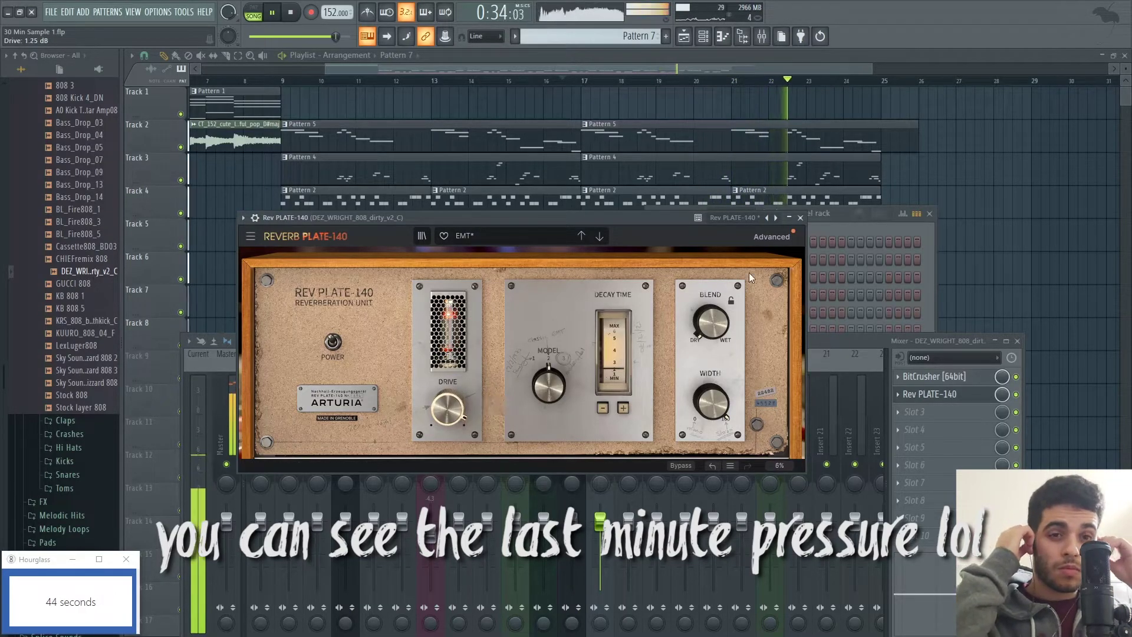
pyautogui.click(801, 218)
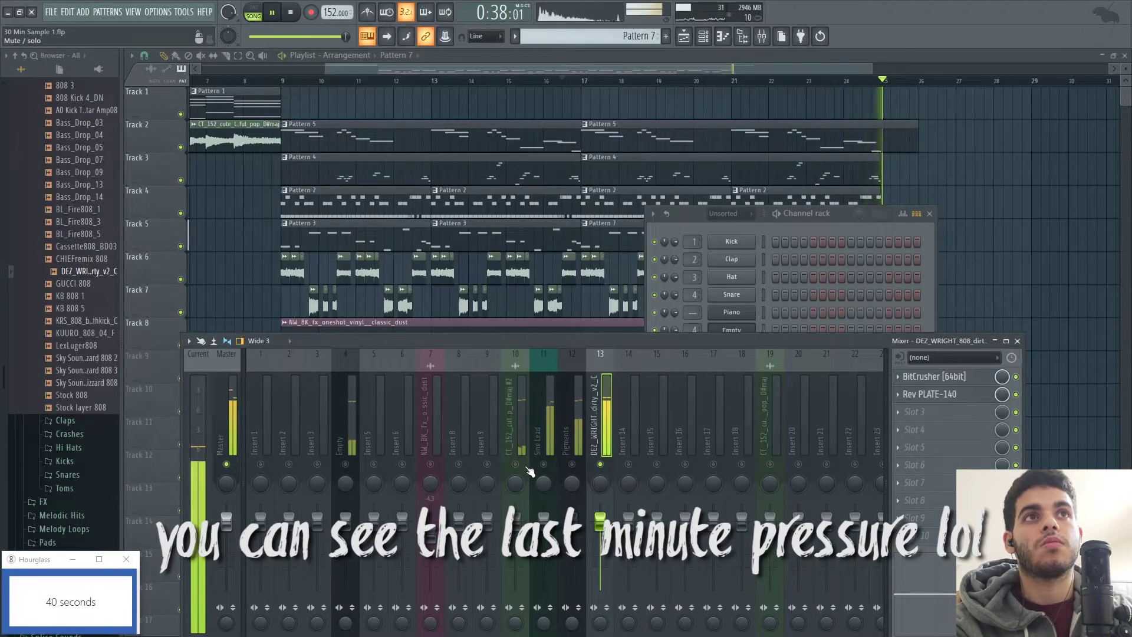
# Unsolo the mixer inserts and play the arrangement from bar 17 to check the processed 808 in the mix.
pyautogui.press('space')
pyautogui.rightClick(544, 466)
pyautogui.rightClick(544, 465)
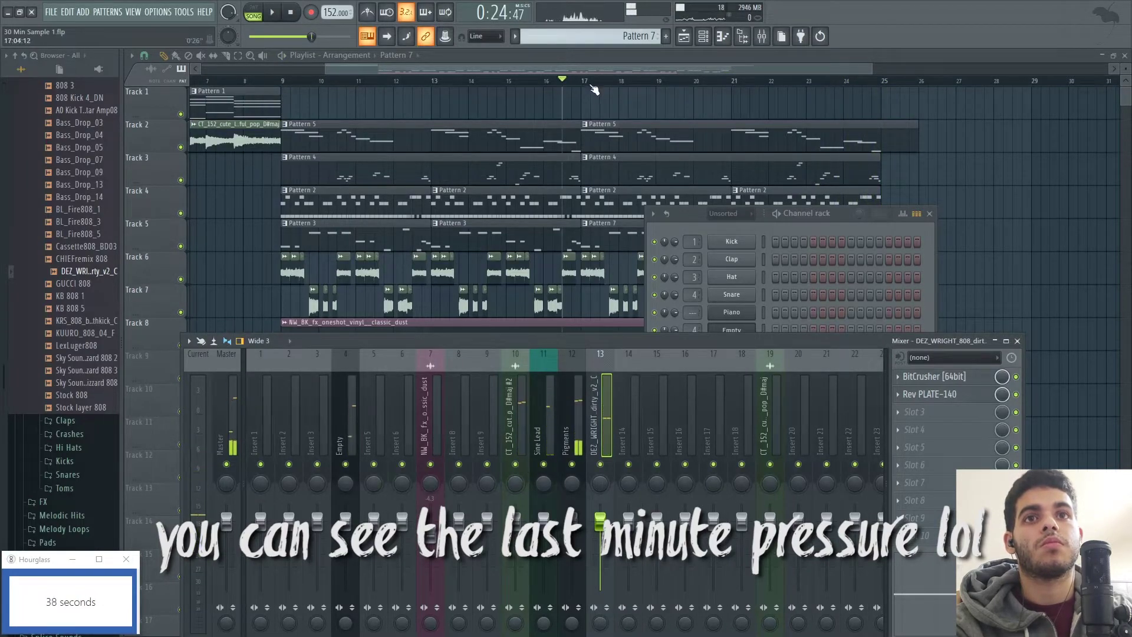
pyautogui.click(592, 87)
pyautogui.press('space')
pyautogui.moveTo(873, 69); pyautogui.dragTo(1005, 94)
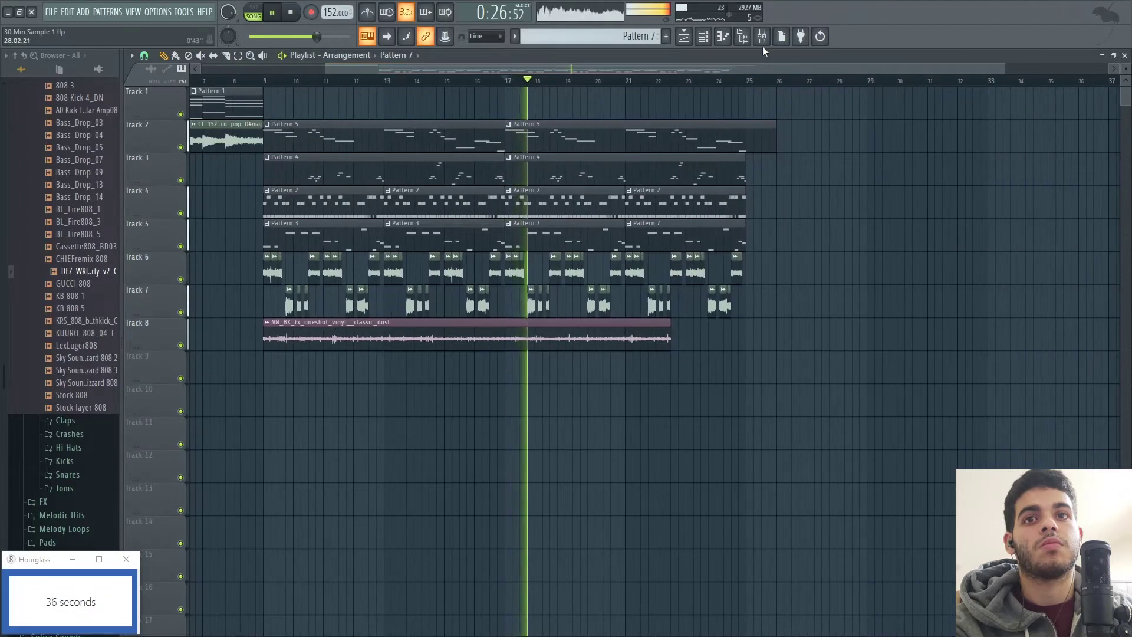
pyautogui.click(761, 38)
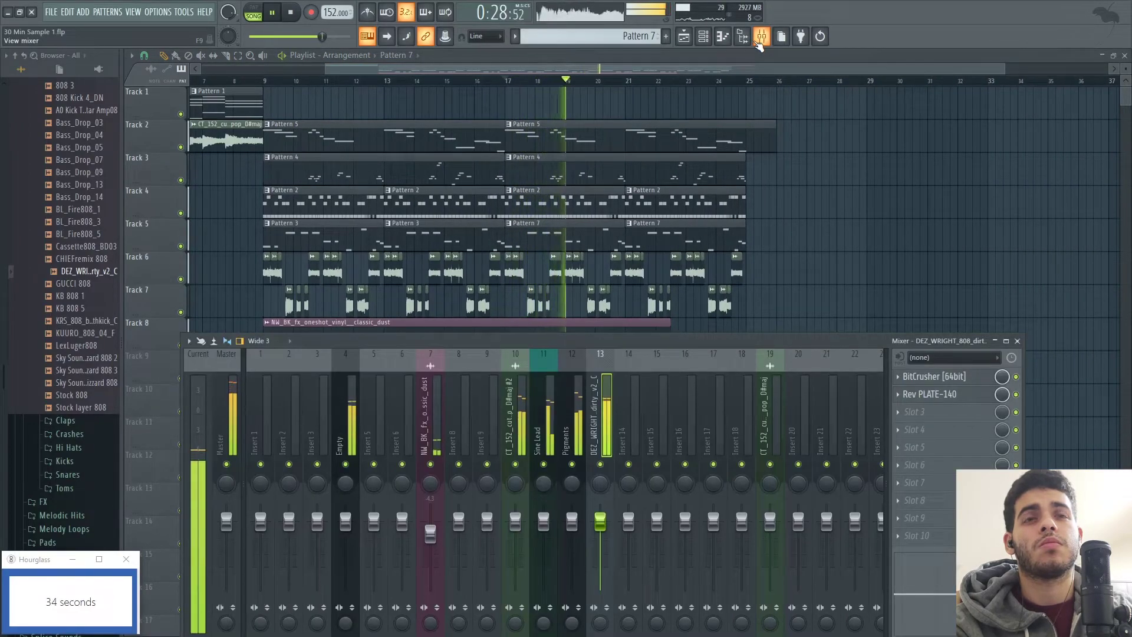
pyautogui.click(761, 38)
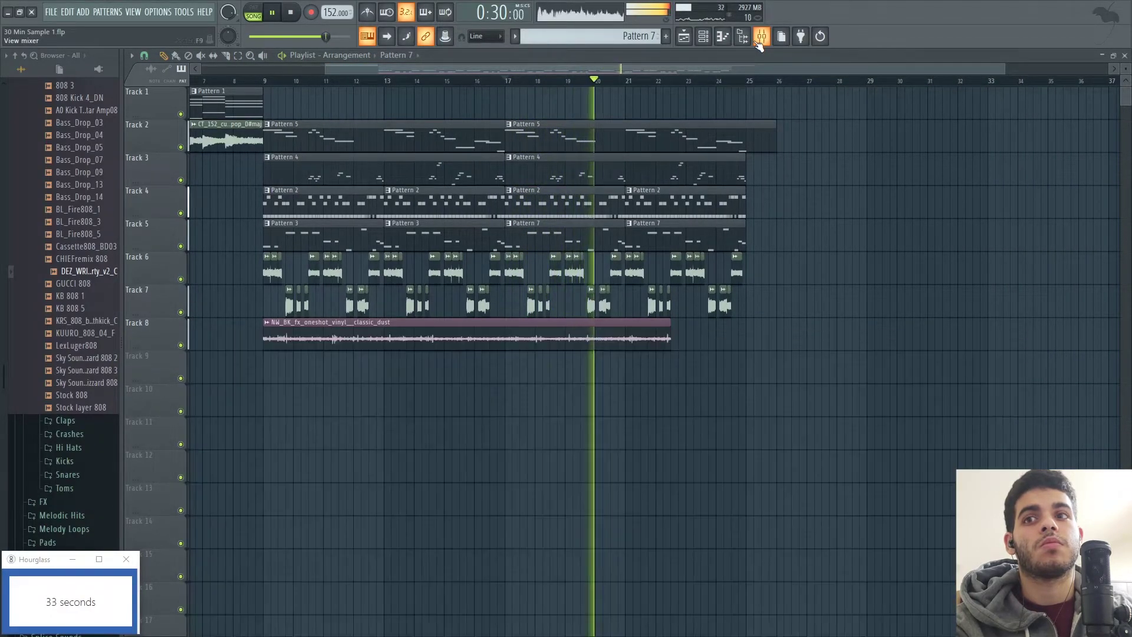
# Mute track 2 and duplicate the bar 17 to 25 clips on tracks 3 to 7 to start at bar 25.
pyautogui.click(180, 147)
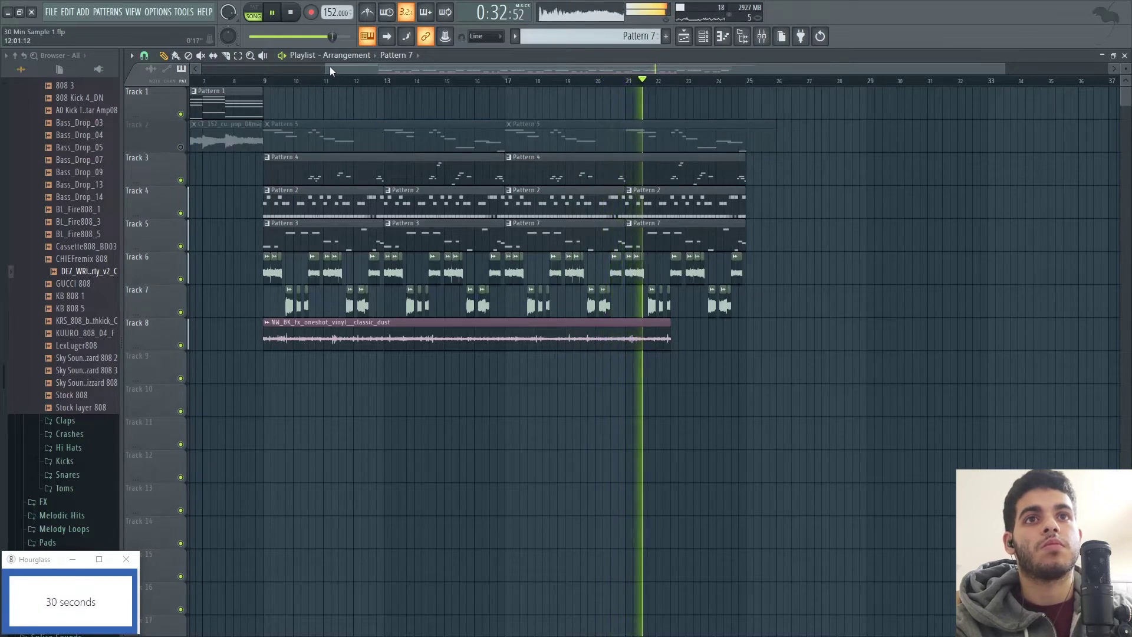
pyautogui.moveTo(331, 70); pyautogui.dragTo(198, 69)
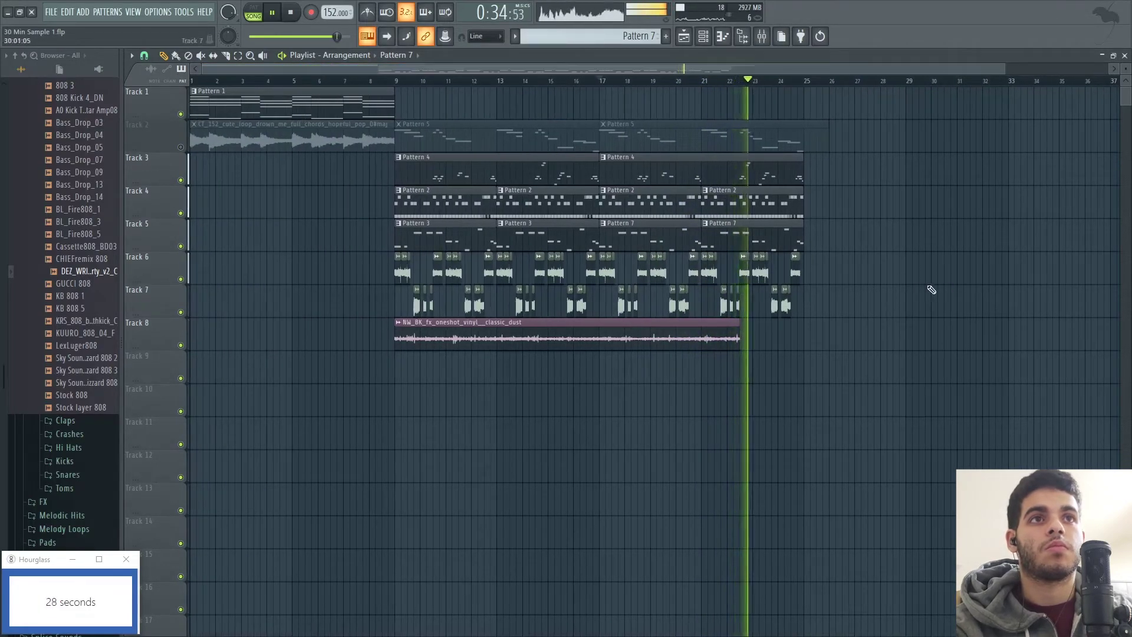
pyautogui.moveTo(600, 316); pyautogui.dragTo(823, 183)
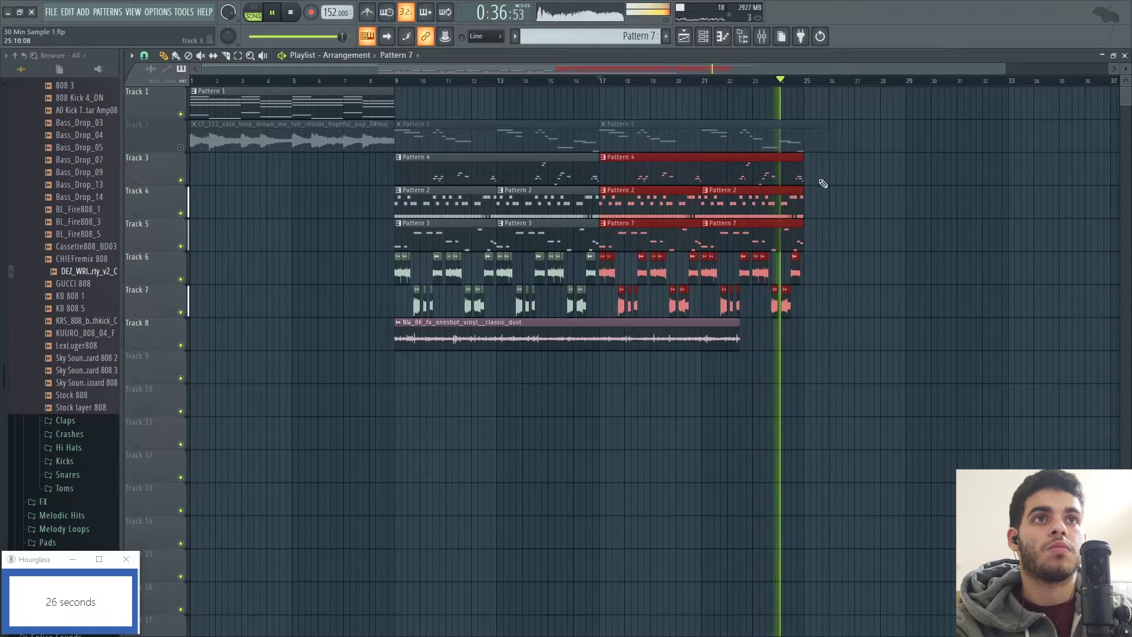
pyautogui.hotkey('ctrl', 'b')
# Delete the duplicated Pattern 2 clips after bar 25 on track 4 and place Pattern 1 on track 1 at bar 25.
pyautogui.rightClick(856, 207)
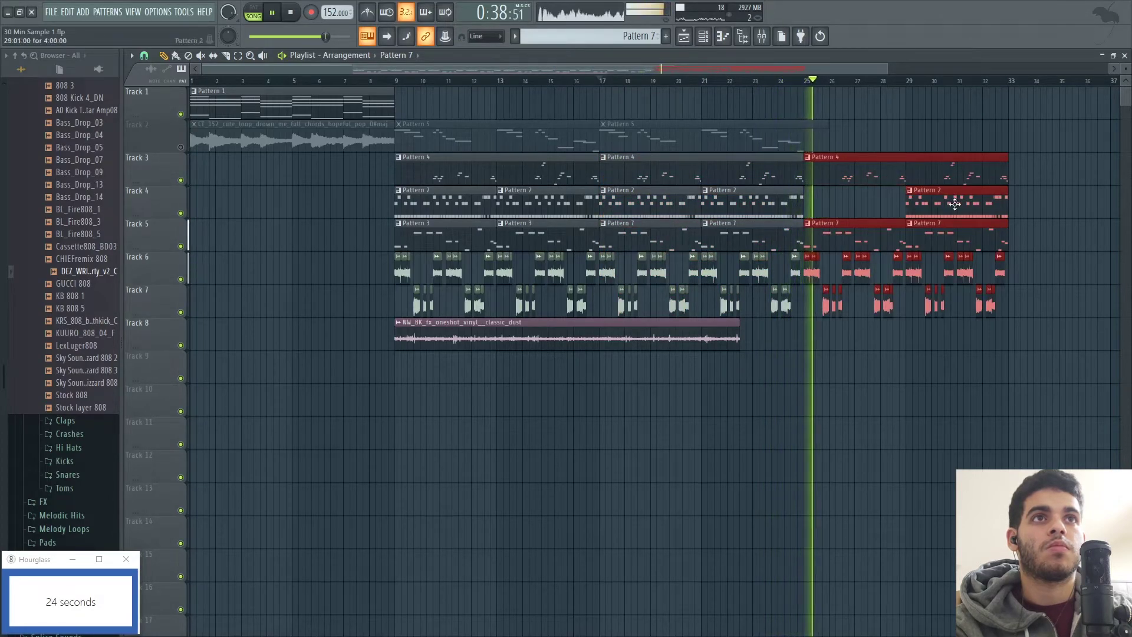
pyautogui.rightClick(956, 203)
pyautogui.click(803, 109)
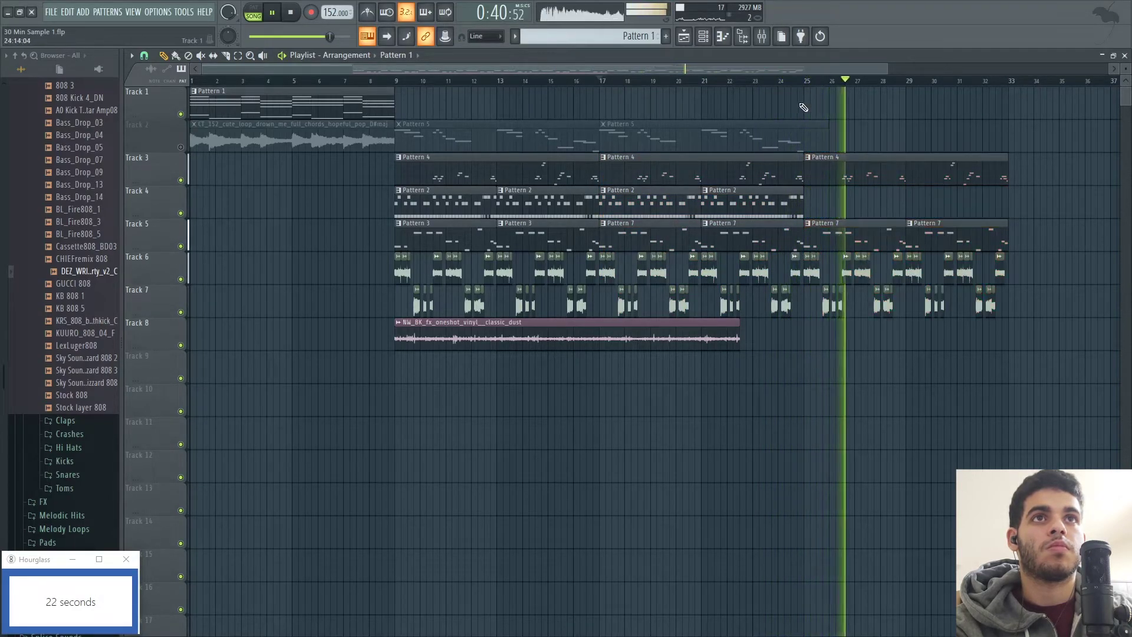
pyautogui.click(803, 109)
pyautogui.scroll(-1, 826, 74)
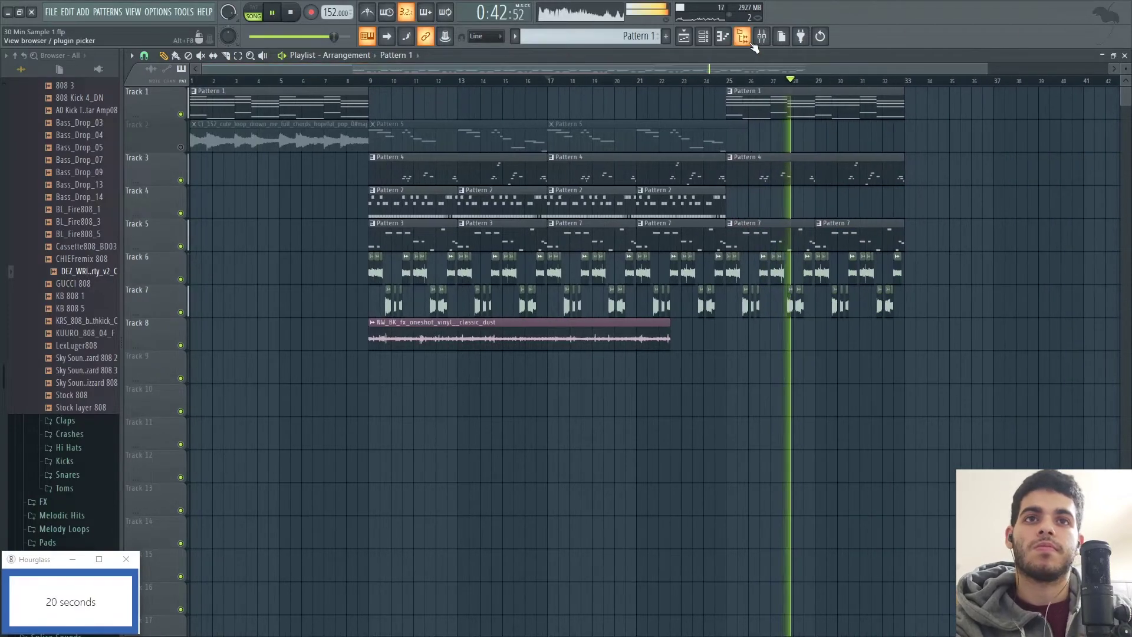
# Try chopping the Piano channel's notes in Pattern 1, and scale down the velocities of the original notes.
pyautogui.click(762, 38)
pyautogui.click(704, 37)
pyautogui.click(794, 322)
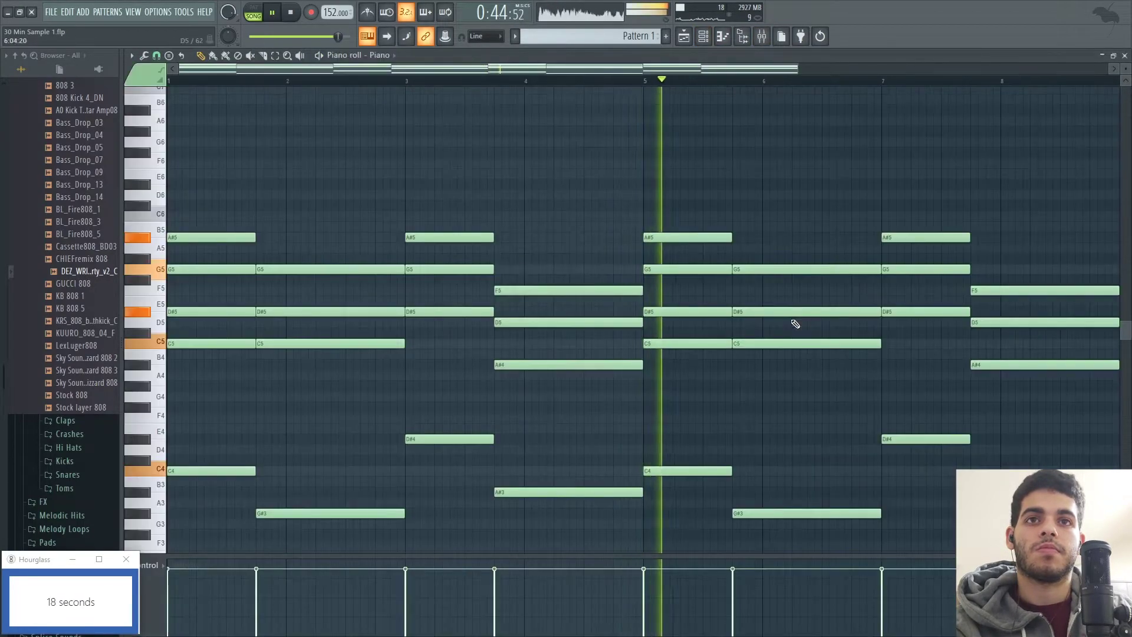
pyautogui.hotkey('alt', 'u')
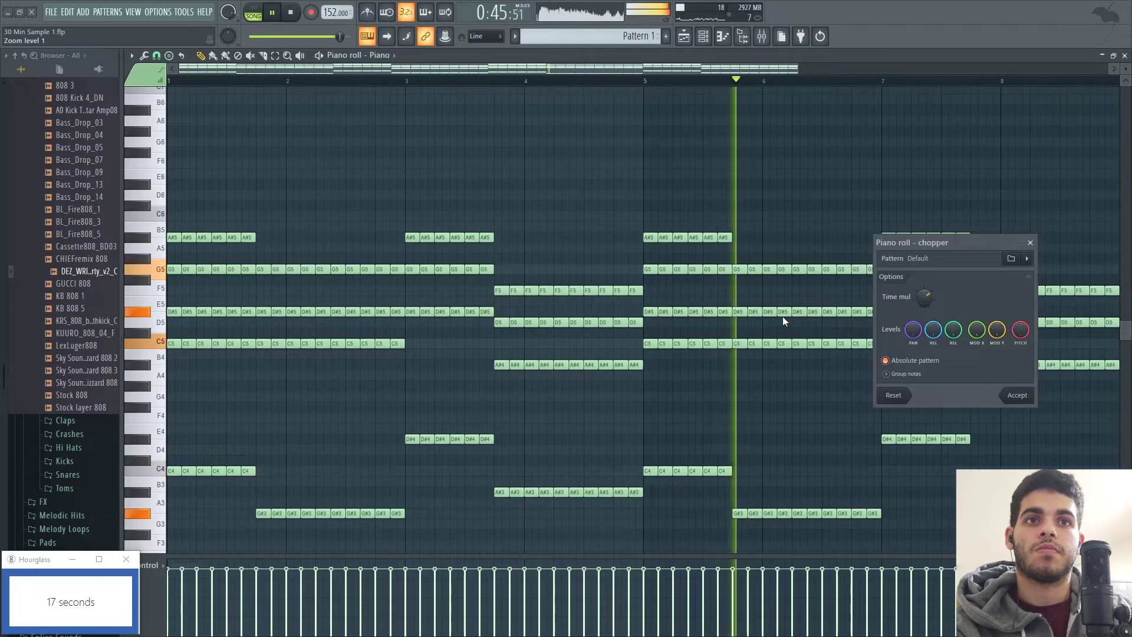
pyautogui.click(1031, 242)
pyautogui.hotkey('alt', 'x')
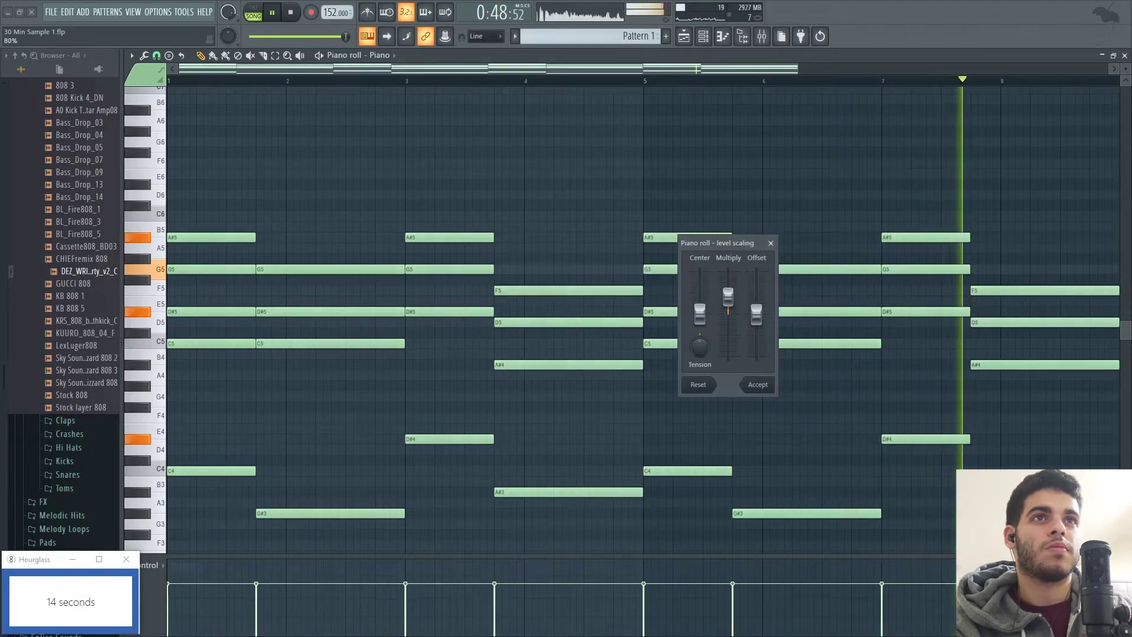
pyautogui.click(758, 384)
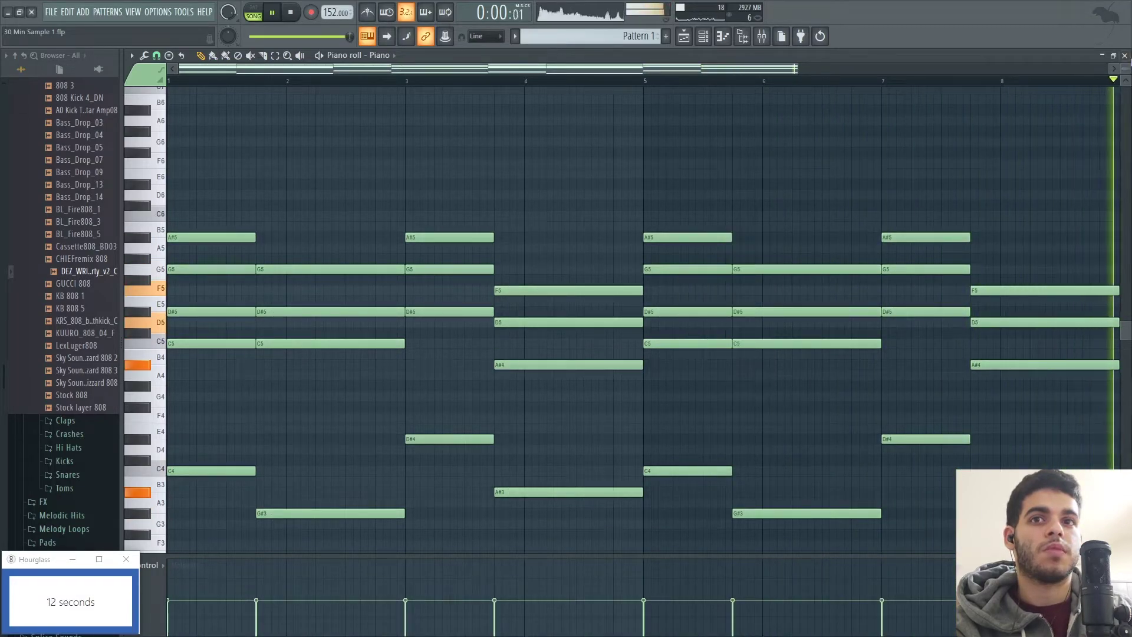
pyautogui.press('Escape')
# Route the Piano channel to mixer insert 5 and load Fruity Compressor on that insert.
pyautogui.click(764, 38)
pyautogui.click(619, 419)
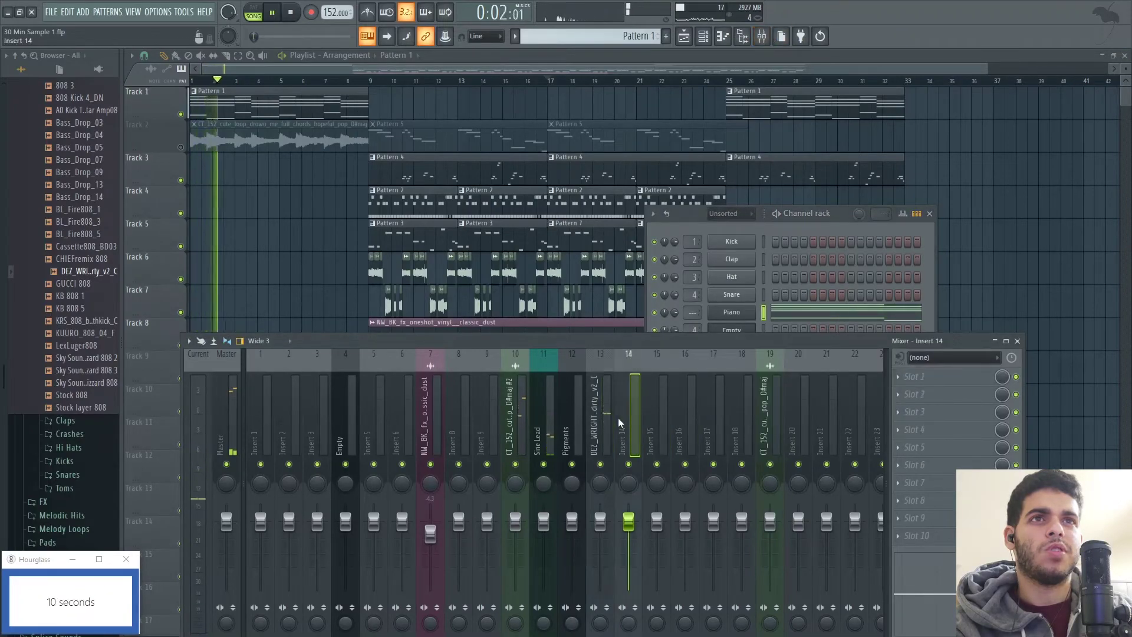
pyautogui.click(369, 428)
pyautogui.rightClick(372, 427)
pyautogui.click(575, 426)
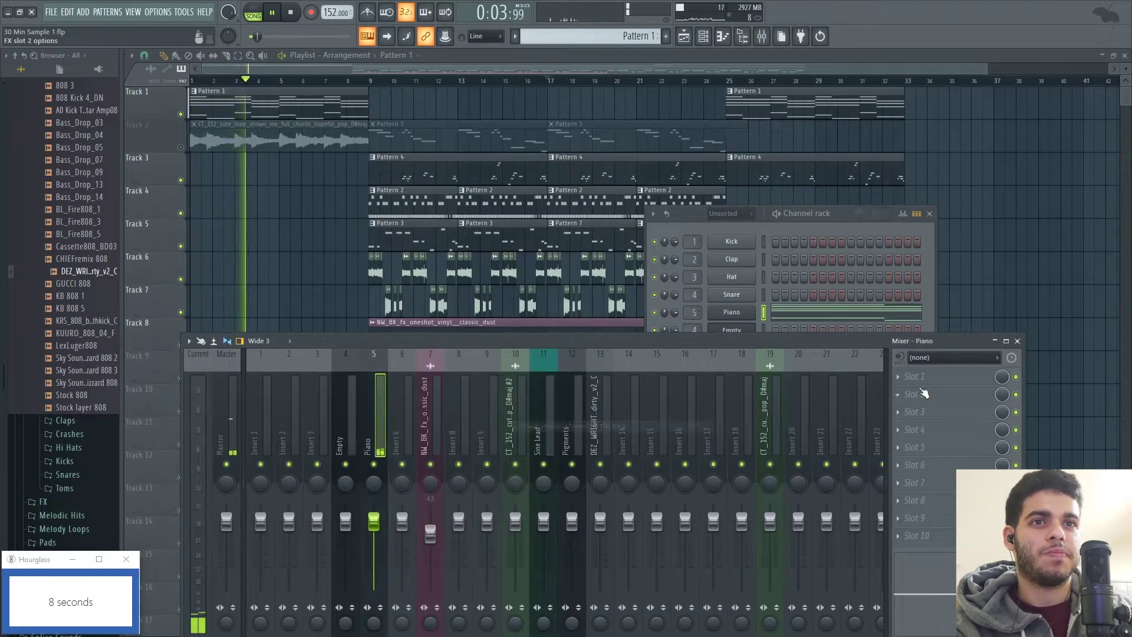
pyautogui.click(922, 394)
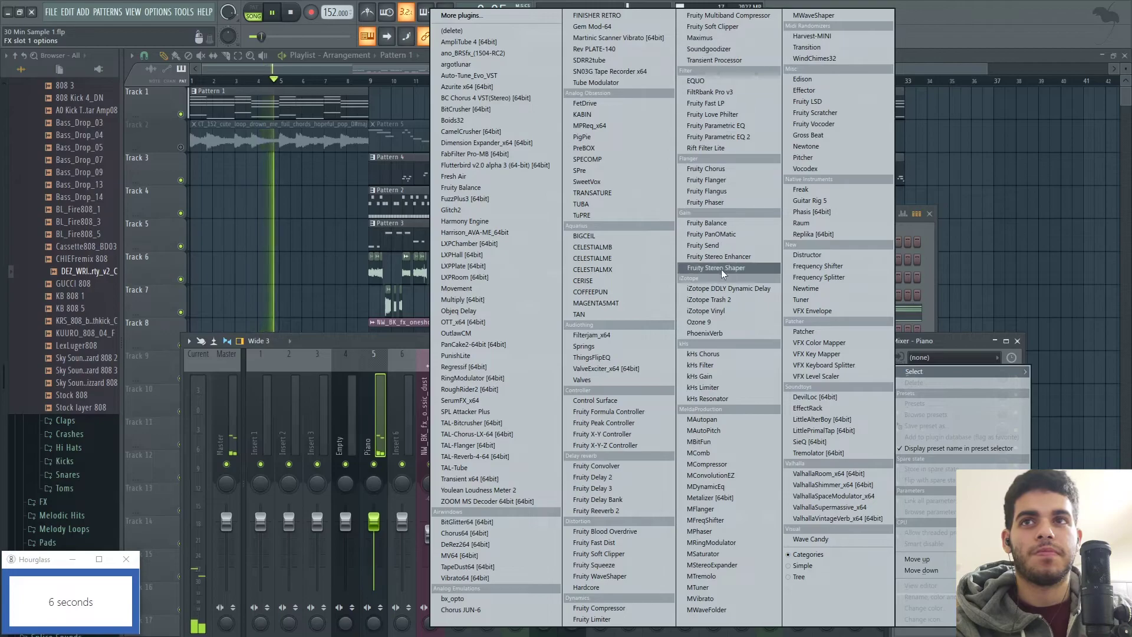
pyautogui.click(625, 609)
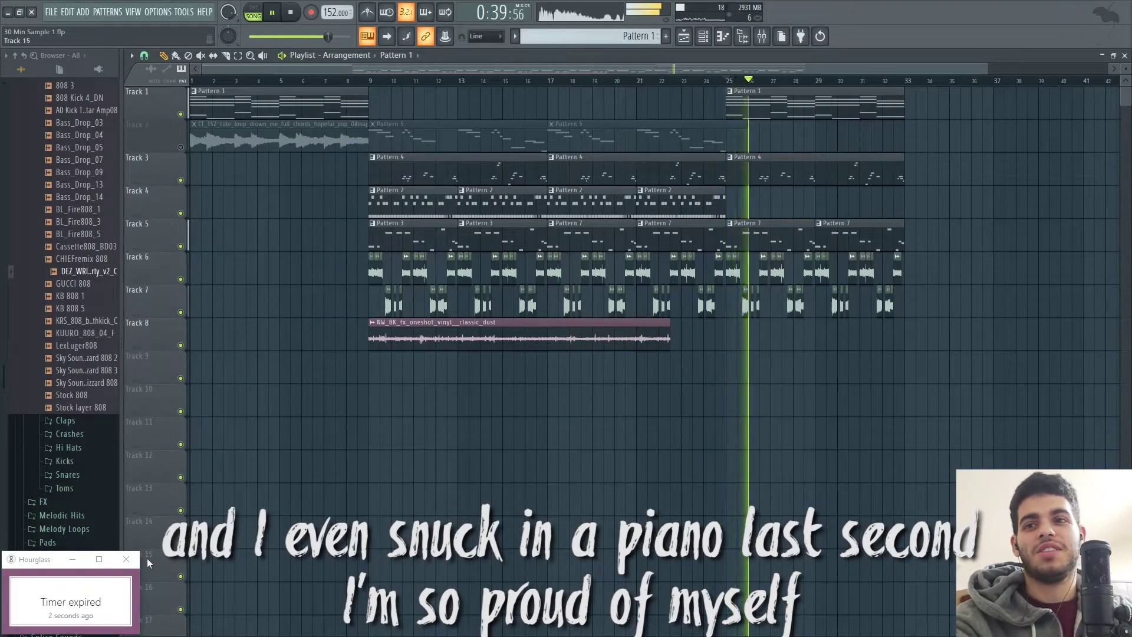
# Unmute track 2 and play the arrangement from bar 9 and from bar 17.
pyautogui.press('space')
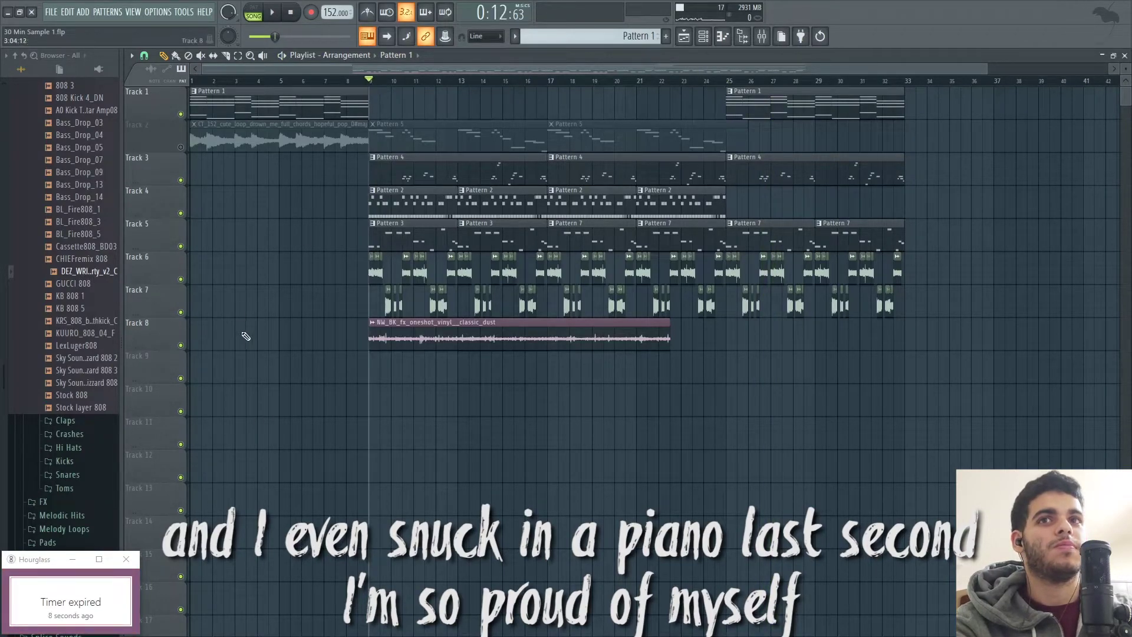
pyautogui.click(180, 147)
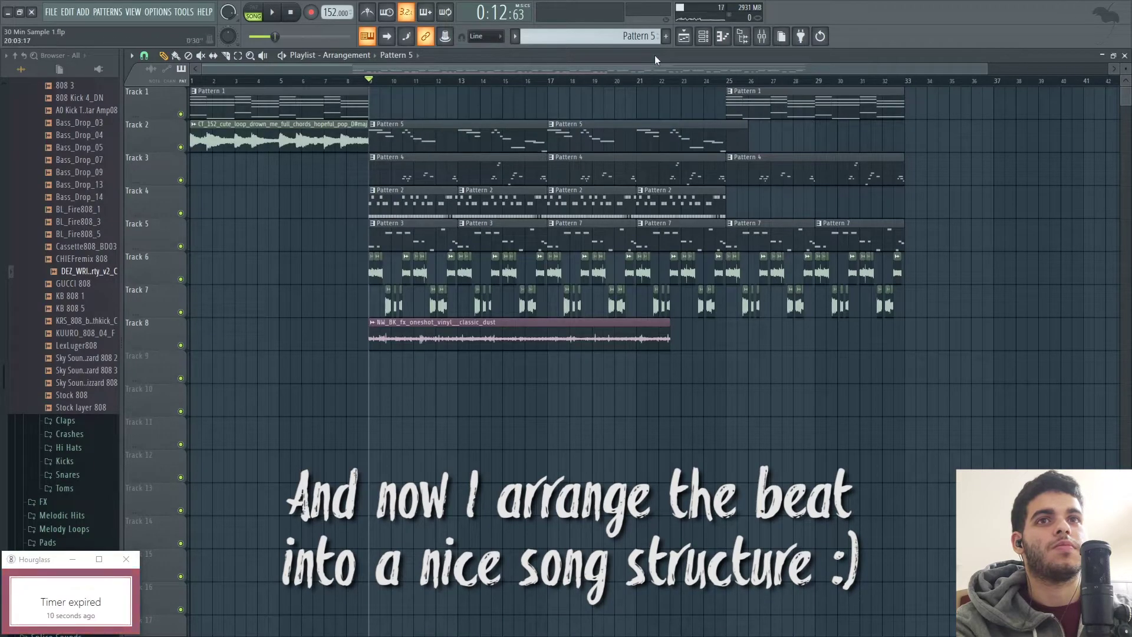
pyautogui.press('space')
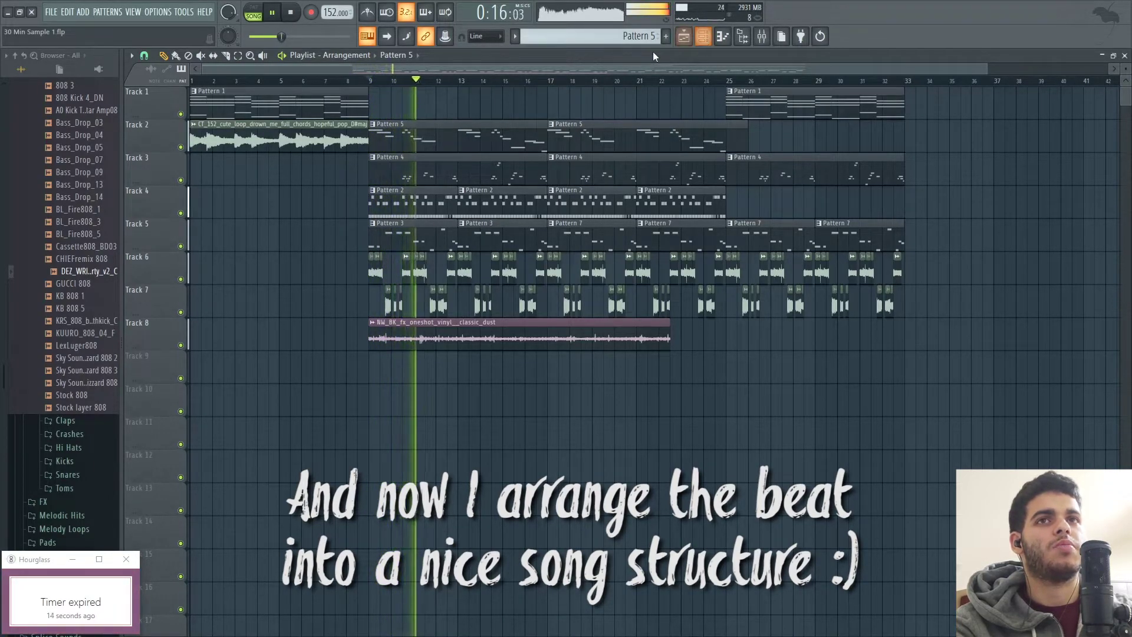
pyautogui.click(546, 81)
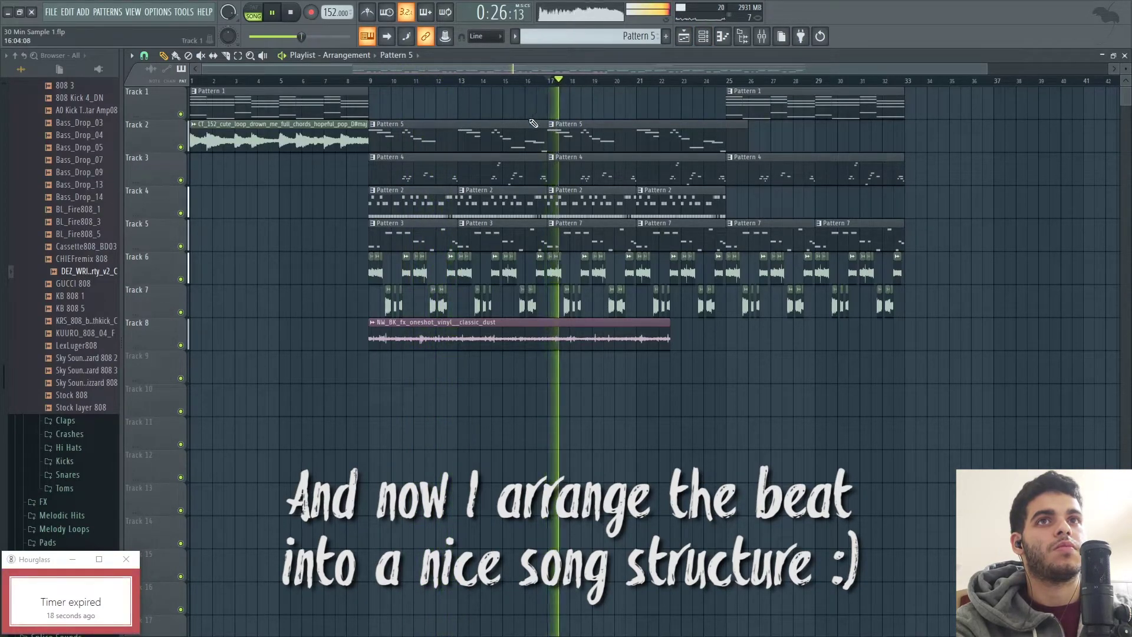
# Compare playback with Pattern 5 removed and restored at bar 17 on track 2, and delete its clip at bar 9.
pyautogui.rightClick(592, 131)
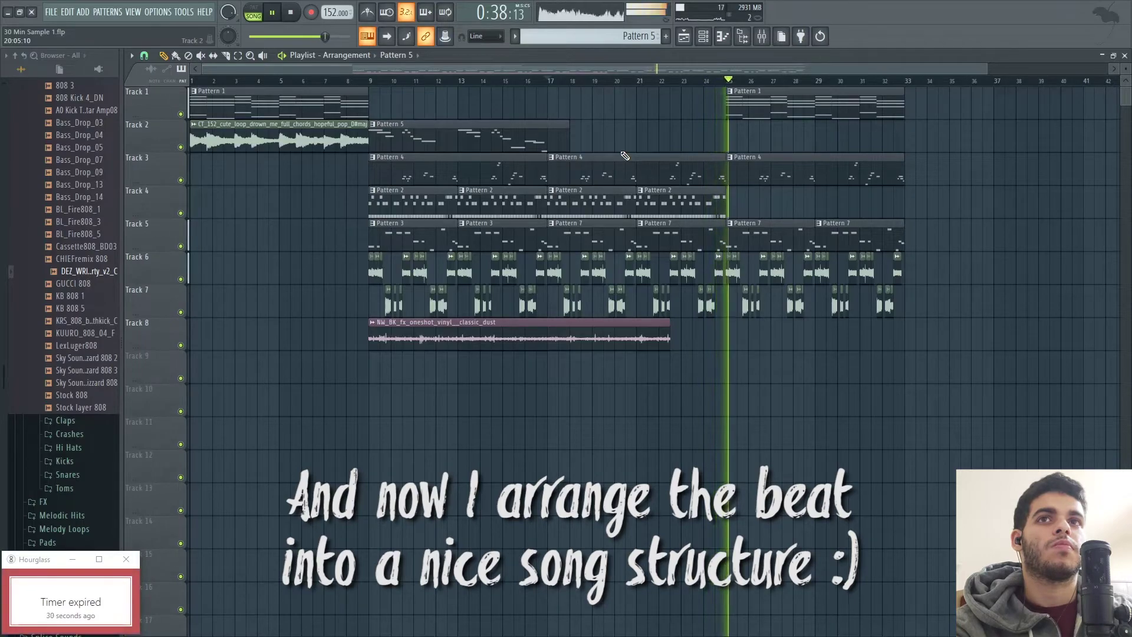
pyautogui.click(621, 151)
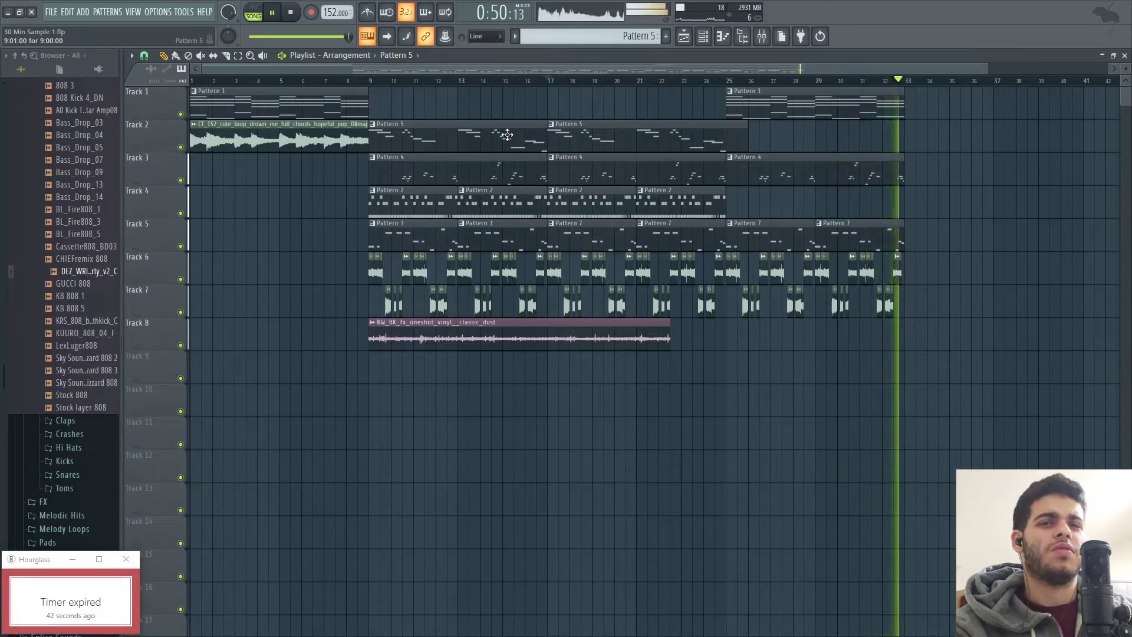
pyautogui.rightClick(507, 135)
pyautogui.press('space')
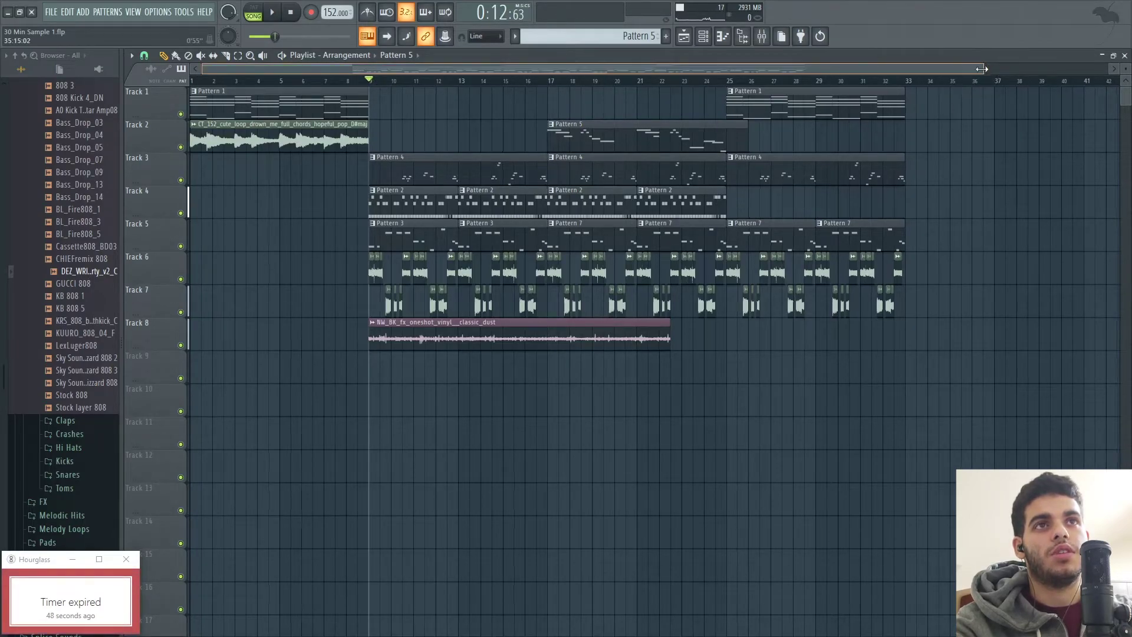
# Play the section from bar 25 with the mixer open to check the Piano insert's level.
pyautogui.moveTo(985, 68); pyautogui.dragTo(819, 87)
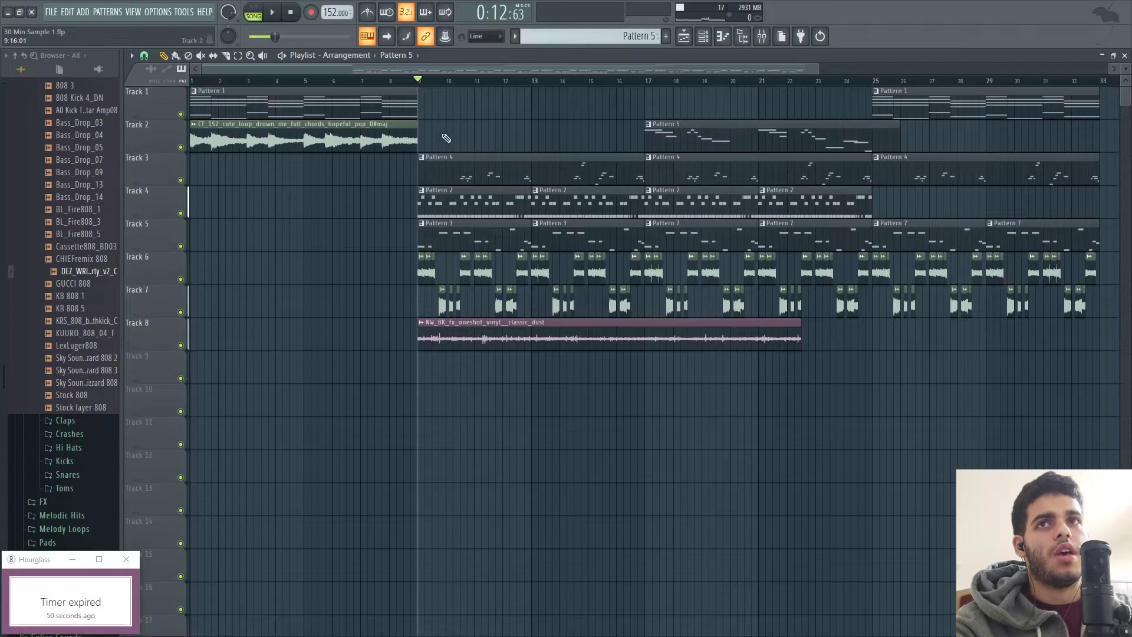
pyautogui.moveTo(820, 65); pyautogui.dragTo(978, 68)
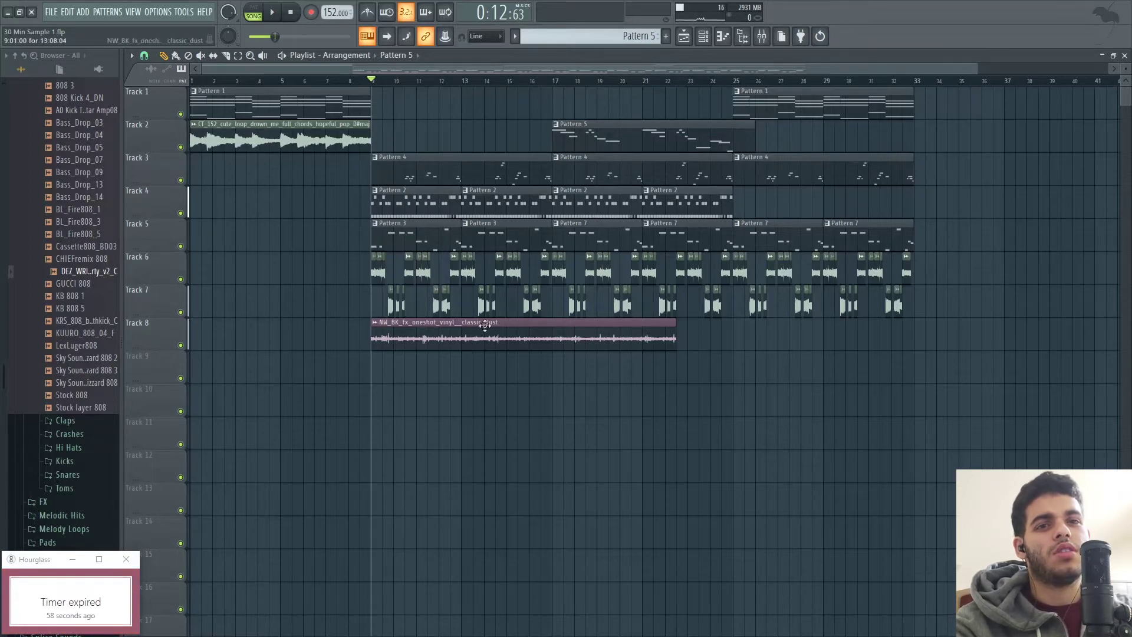
pyautogui.click(762, 37)
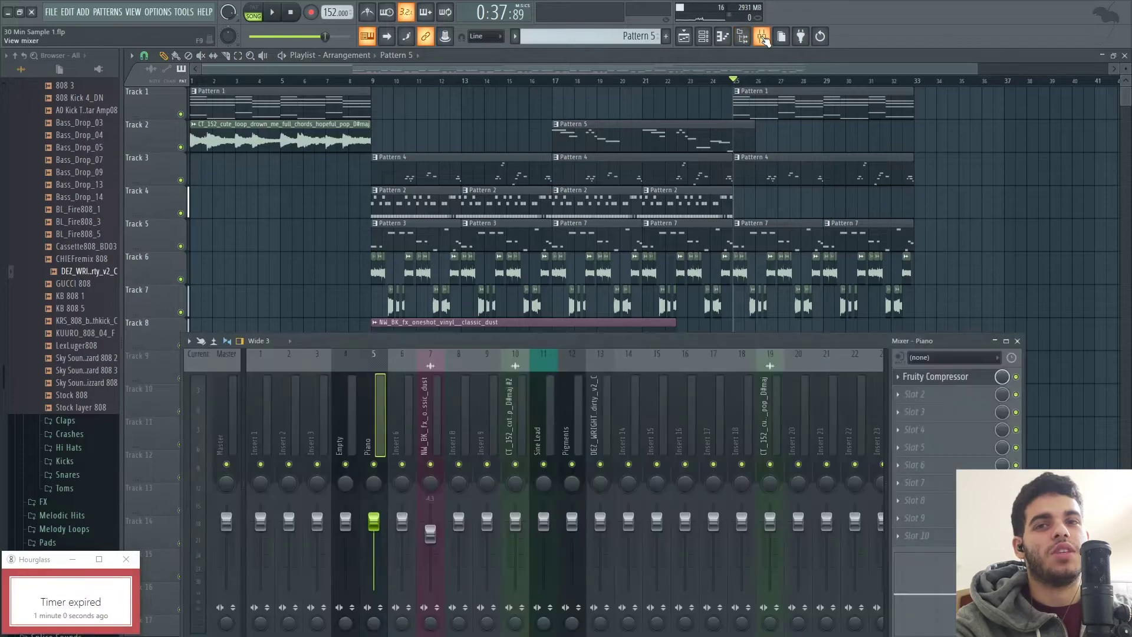
pyautogui.moveTo(526, 349); pyautogui.dragTo(546, 303)
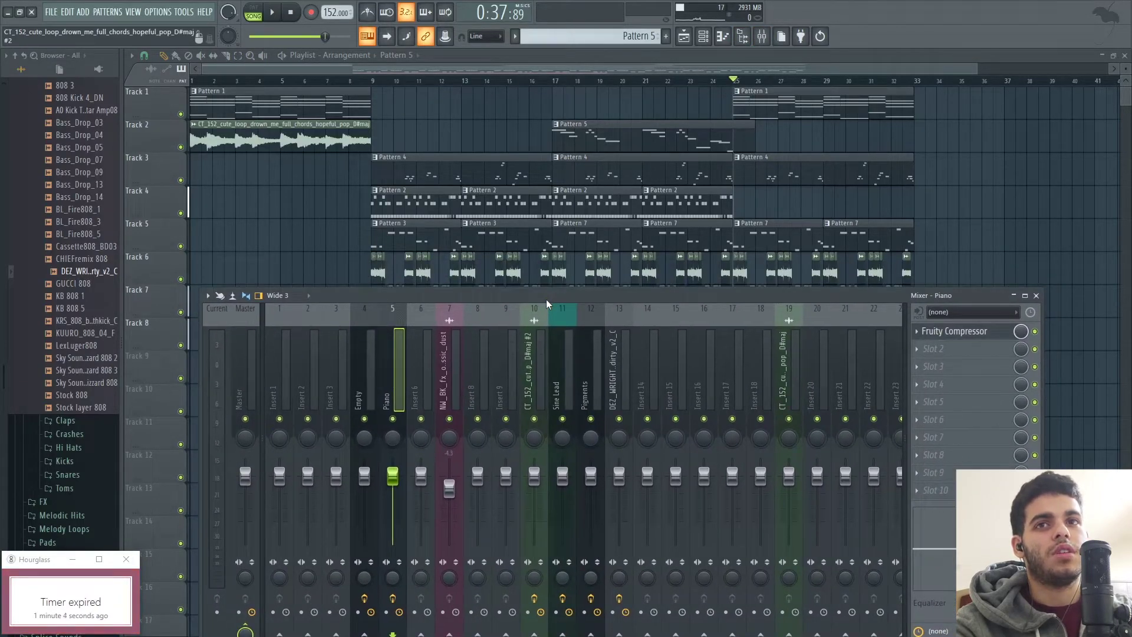
pyautogui.press('space')
pyautogui.press('space')
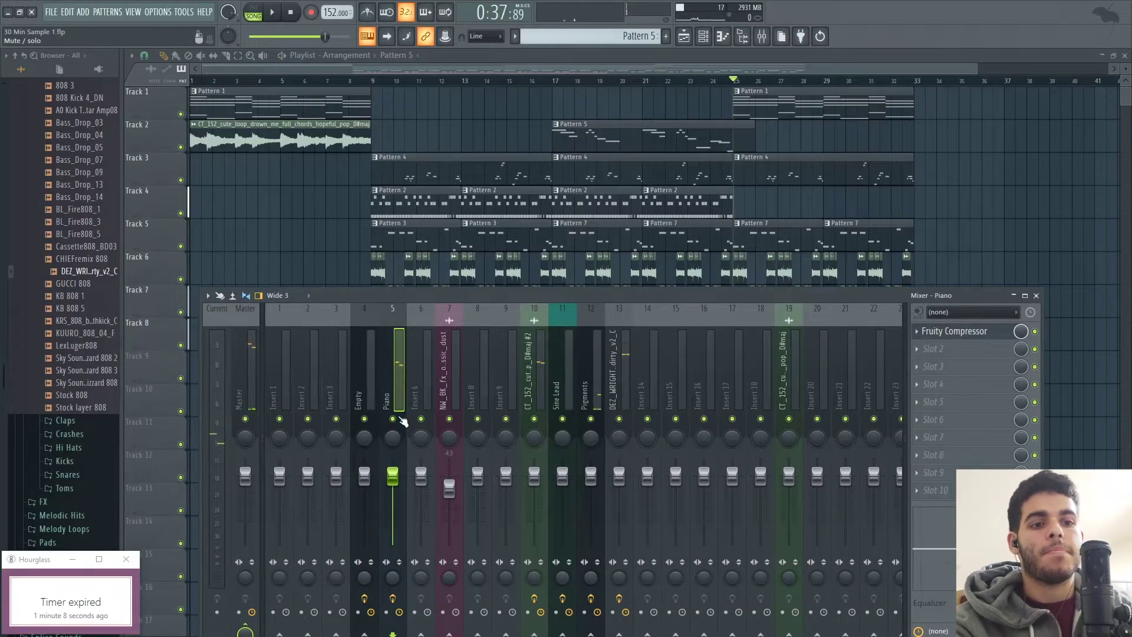
# Move the Piano mixer insert over to position 10, beside the chord loop sample's insert.
pyautogui.moveTo(479, 302); pyautogui.dragTo(509, 191)
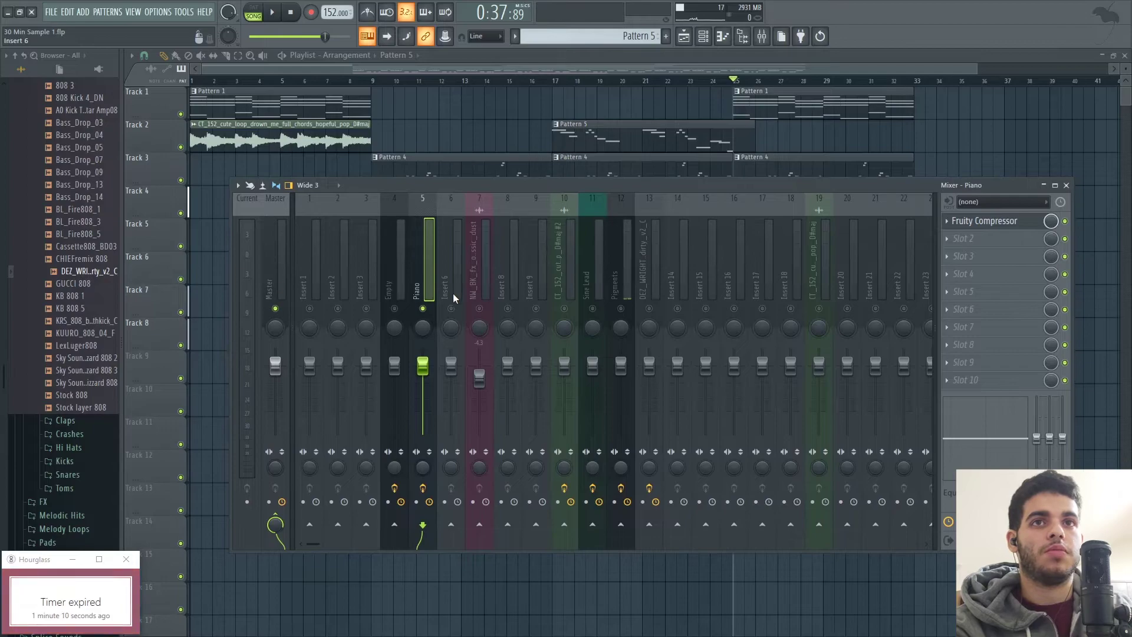
pyautogui.hotkey('alt', 'Right')
pyautogui.hotkey('alt', 'Right')
pyautogui.hotkey('alt', 'Right')
pyautogui.hotkey('alt', 'Right')
pyautogui.hotkey('alt', 'Right')
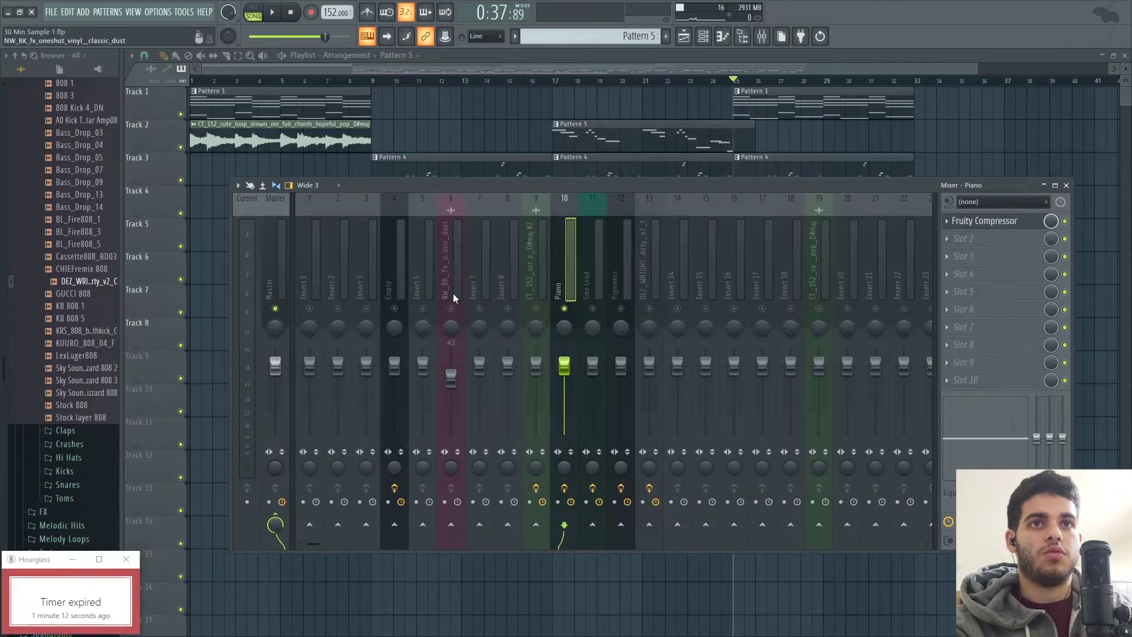
# Shift the Sine Lead and following inserts one place along to free insert 11, and route the chord sample and Piano inserts into it.
pyautogui.click(525, 255)
pyautogui.moveTo(600, 278); pyautogui.dragTo(899, 287)
pyautogui.click(649, 284)
pyautogui.hotkey('alt', 'Right')
pyautogui.click(555, 262)
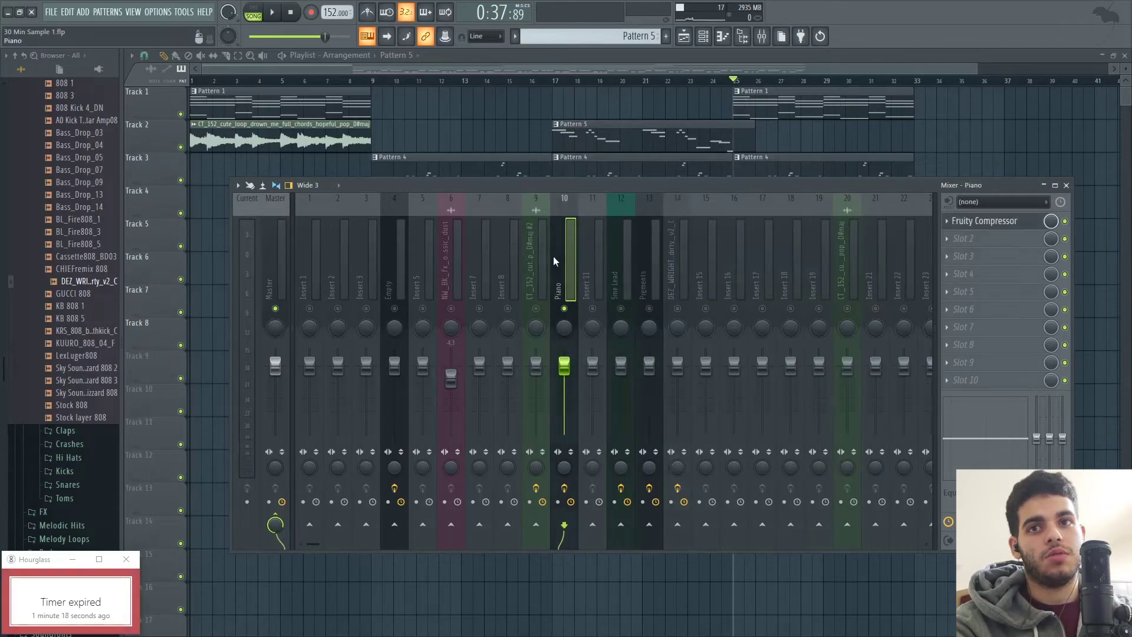
pyautogui.click(543, 266)
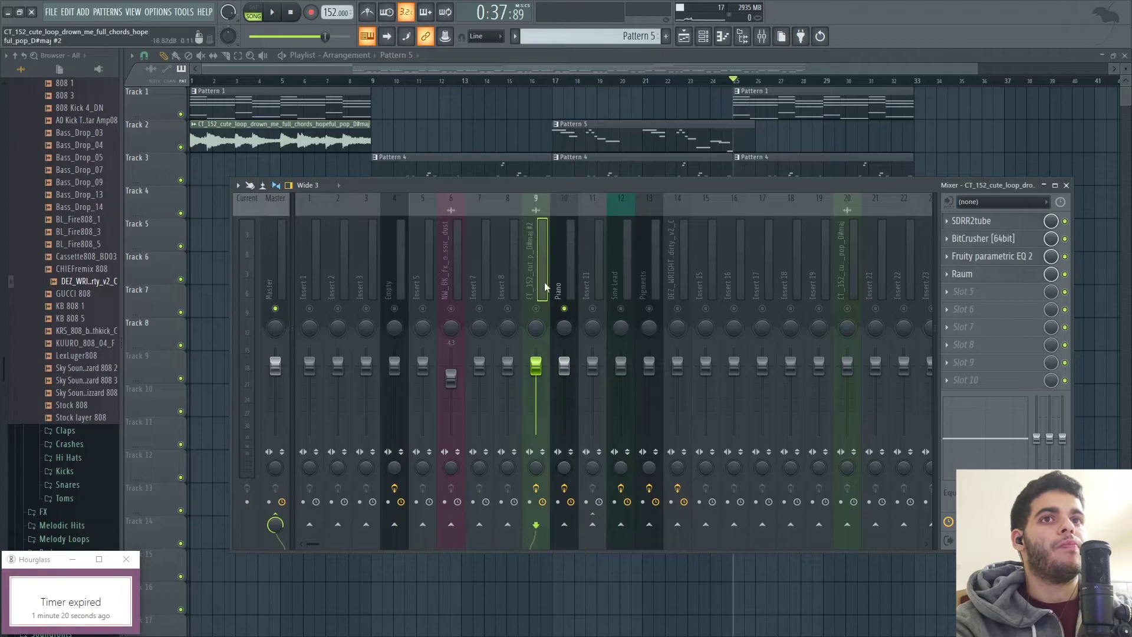
pyautogui.click(590, 248)
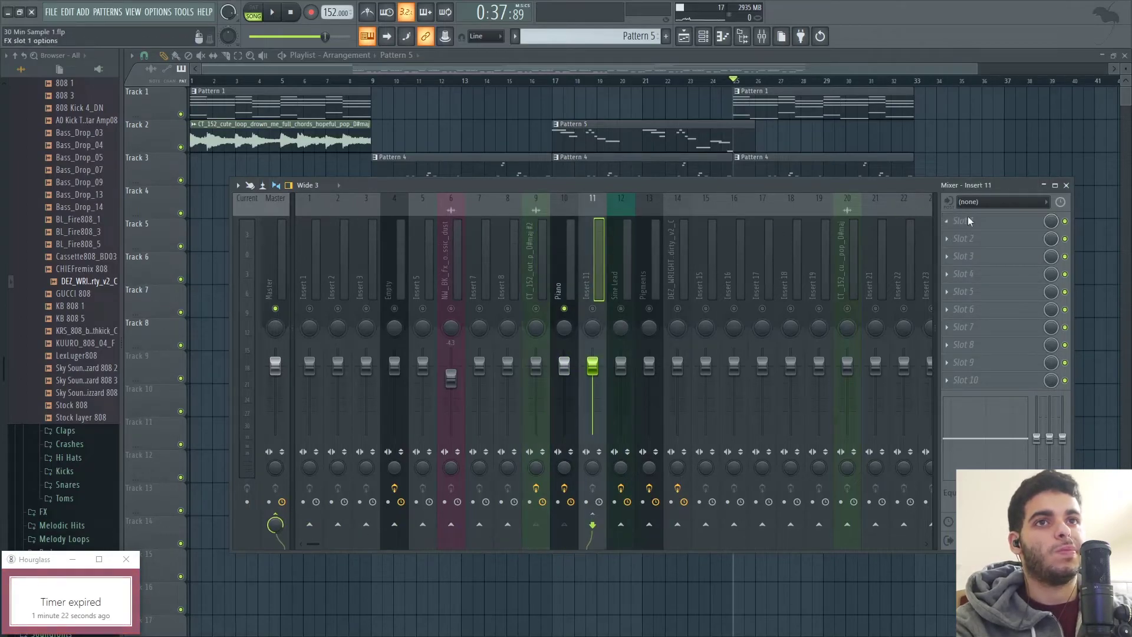
# Load Rift Filter Lite on insert 11 and enable inserts 9 and 11 alongside the soloed Piano insert.
pyautogui.click(968, 221)
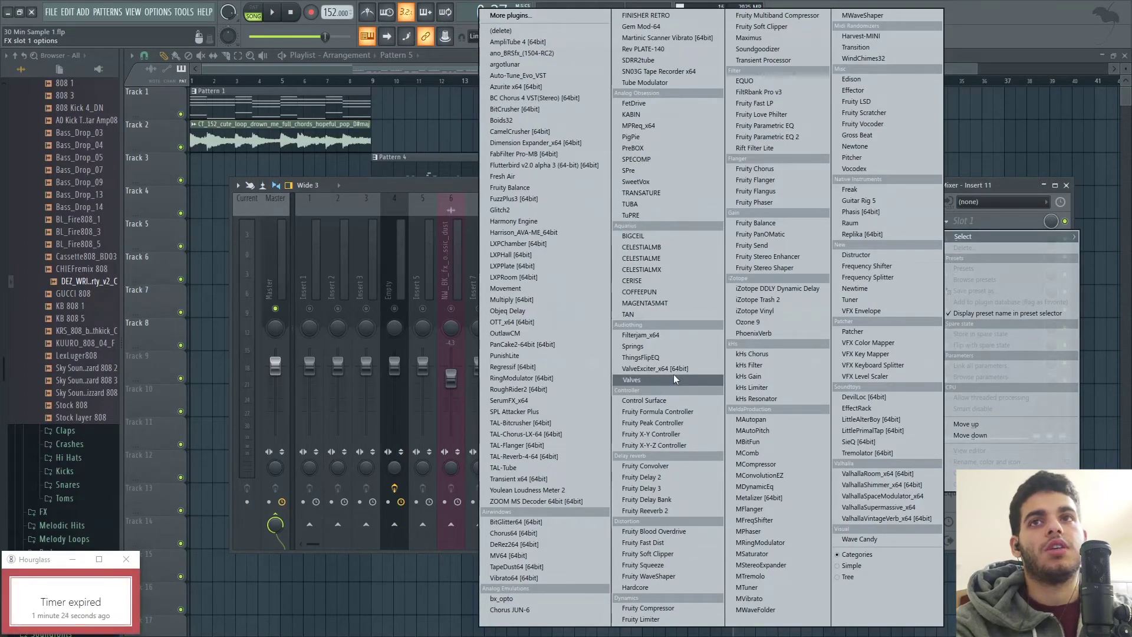
pyautogui.click(761, 148)
pyautogui.click(537, 309)
pyautogui.click(567, 276)
pyautogui.click(594, 272)
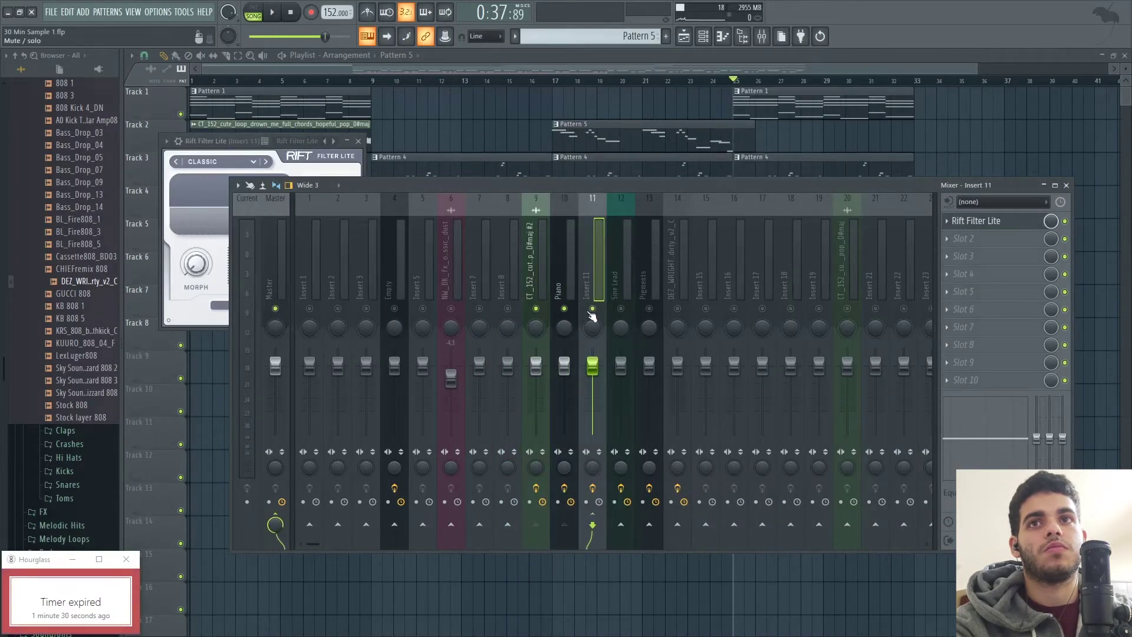
# Set Rift Filter Lite's cutoff to about 258 Hz and increase its spread while playing from bar 25.
pyautogui.click(271, 142)
pyautogui.press('space')
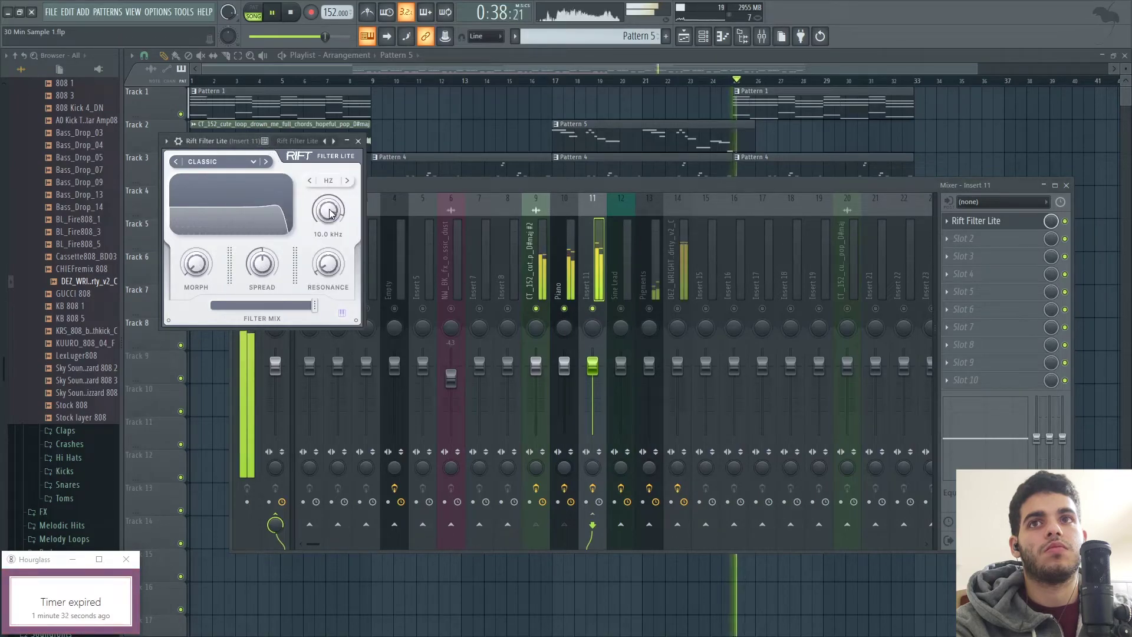
pyautogui.moveTo(344, 226); pyautogui.dragTo(326, 239)
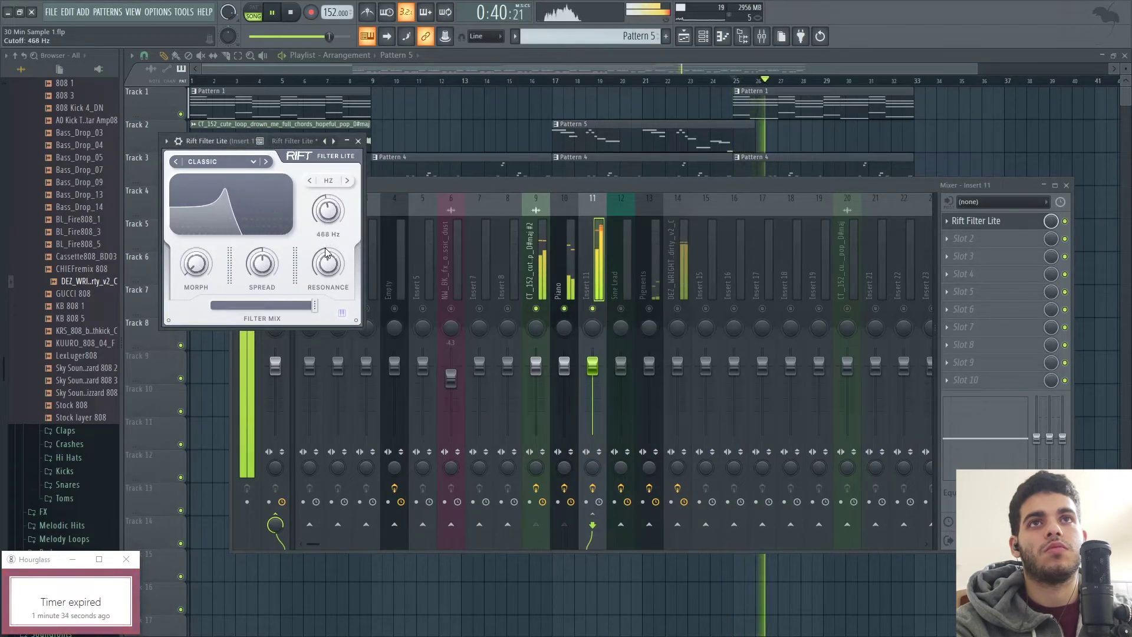
pyautogui.moveTo(265, 265); pyautogui.dragTo(276, 260)
pyautogui.moveTo(327, 212); pyautogui.dragTo(322, 227)
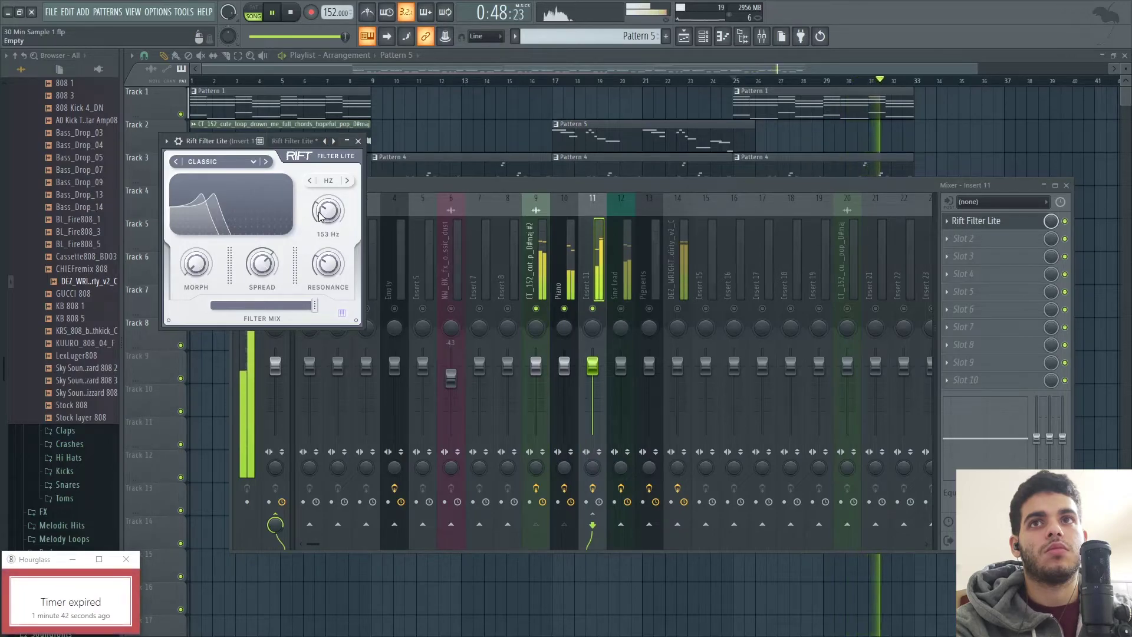
pyautogui.moveTo(319, 216); pyautogui.dragTo(352, 211)
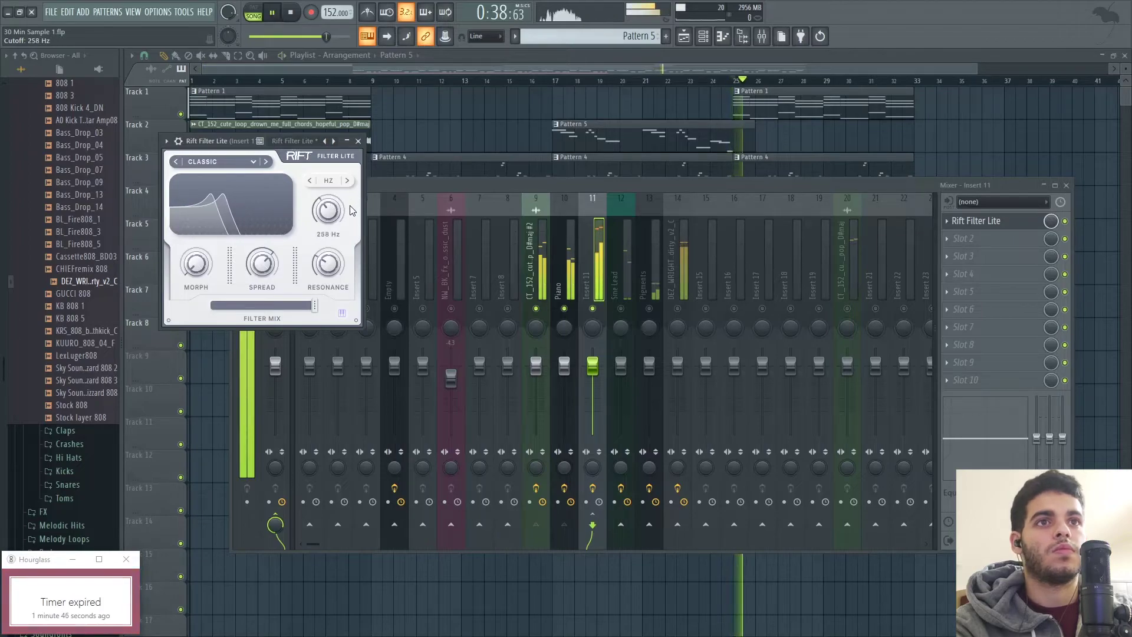
# Load kHs Limiter on insert 11 and place it in slot 10 after Rift Filter Lite.
pyautogui.click(995, 236)
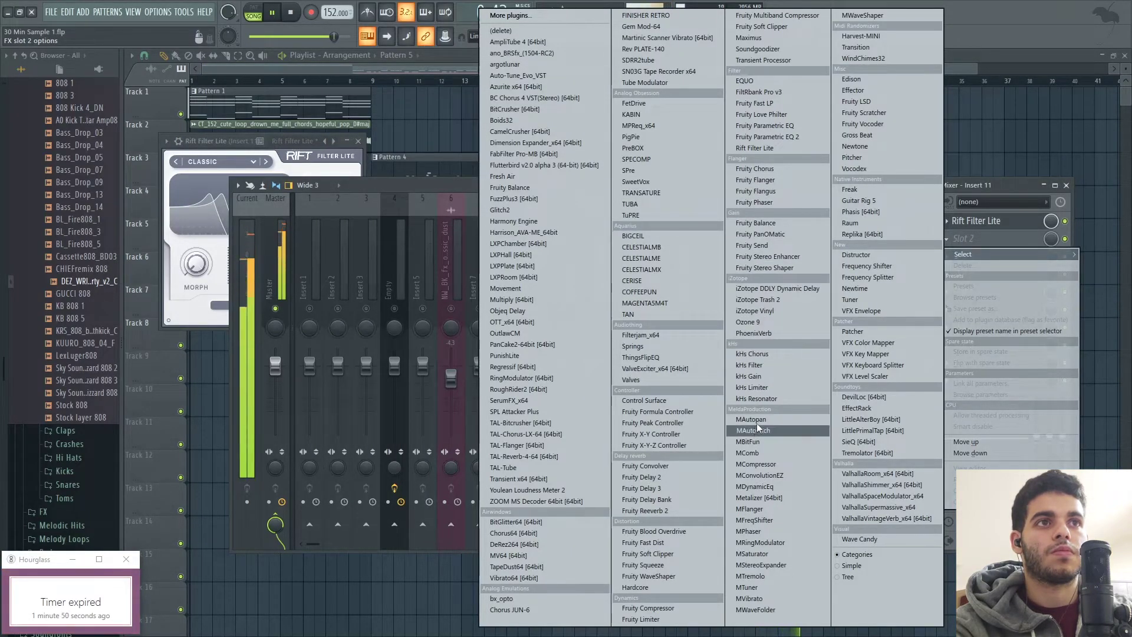
pyautogui.click(766, 386)
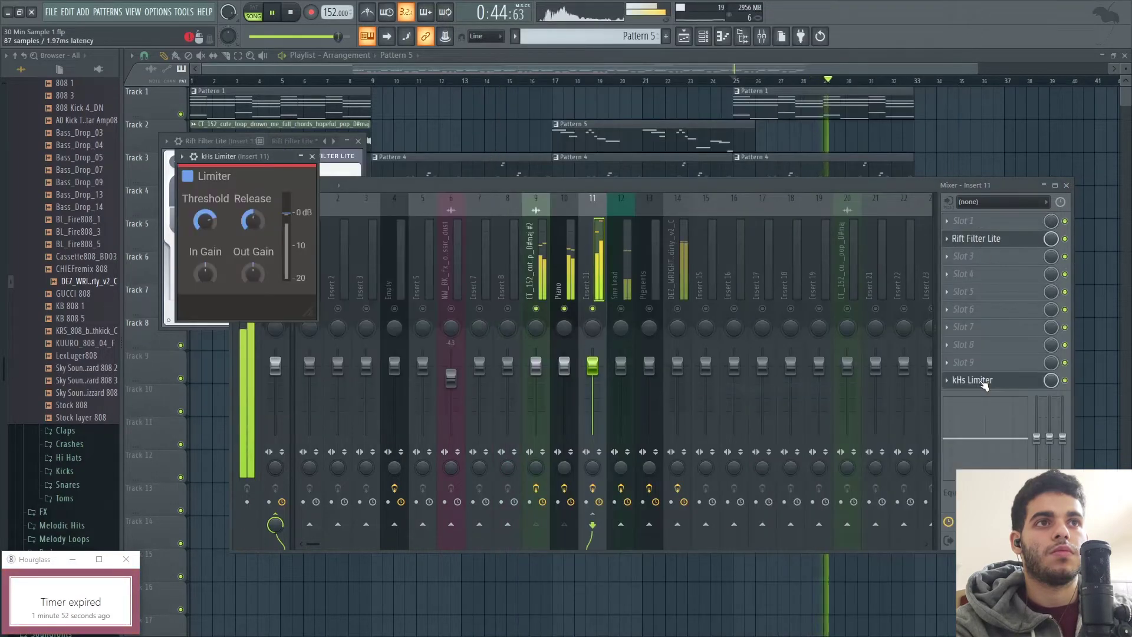
pyautogui.click(985, 383)
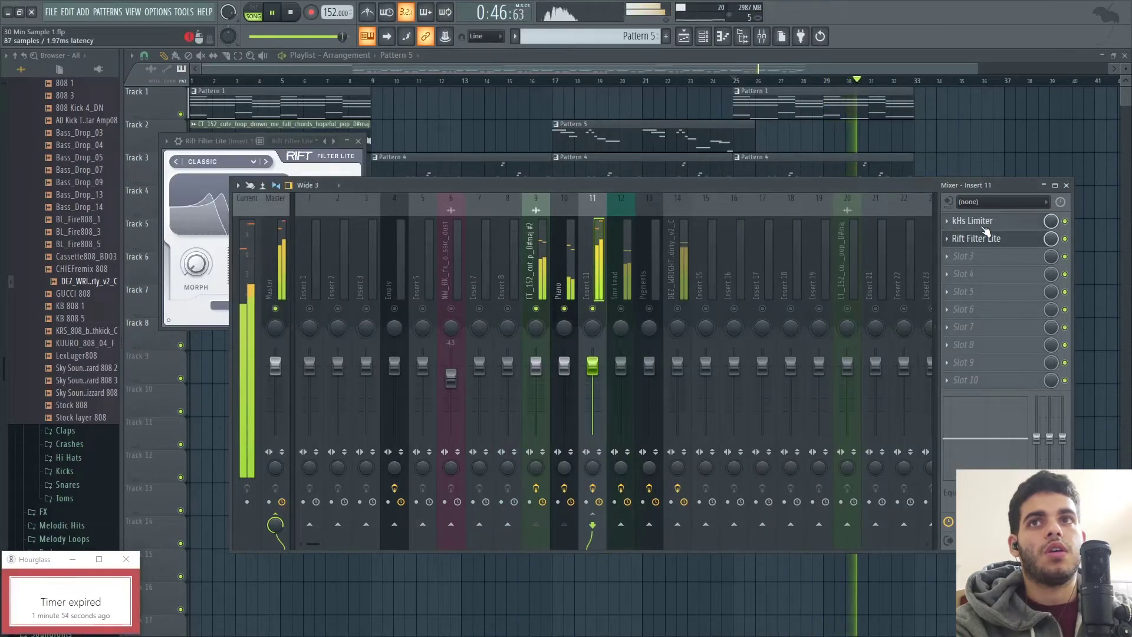
pyautogui.click(979, 239)
pyautogui.click(979, 239)
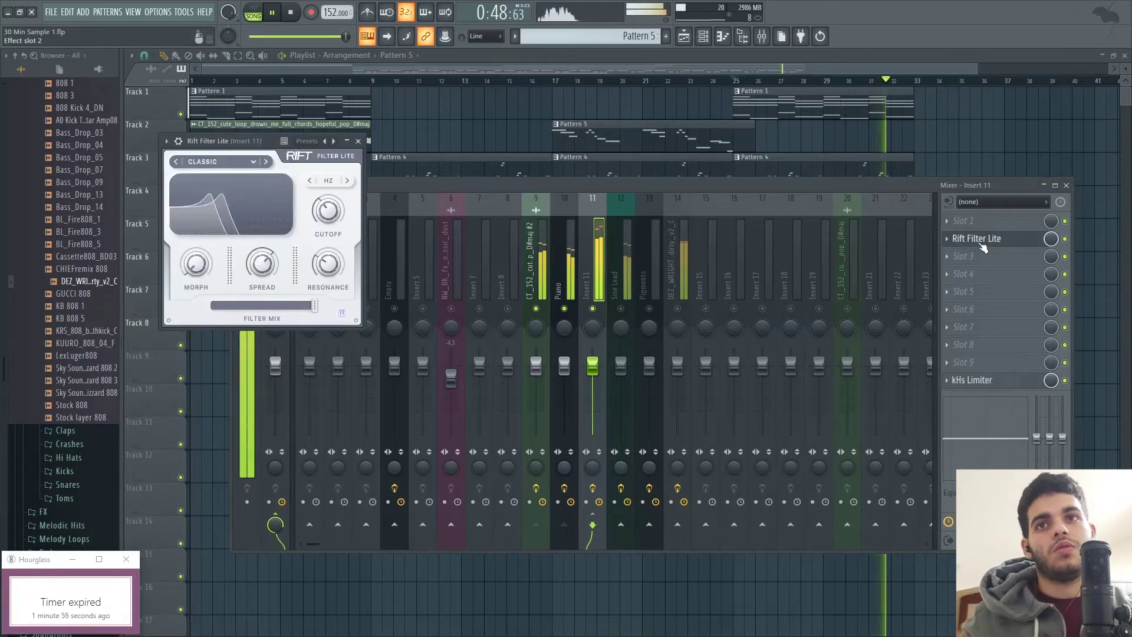
pyautogui.press('space')
# Turn Rift Filter Lite's Filter Mix fully down and create an automation clip for it.
pyautogui.moveTo(277, 145); pyautogui.dragTo(317, 163)
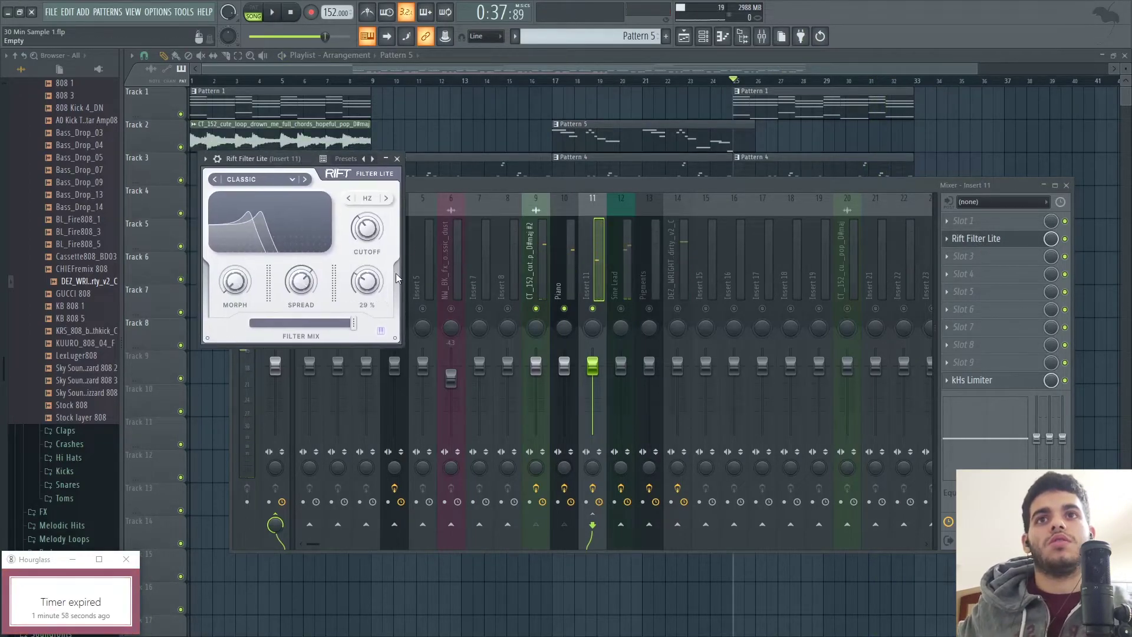
pyautogui.moveTo(352, 330); pyautogui.dragTo(110, 311)
pyautogui.click(184, 12)
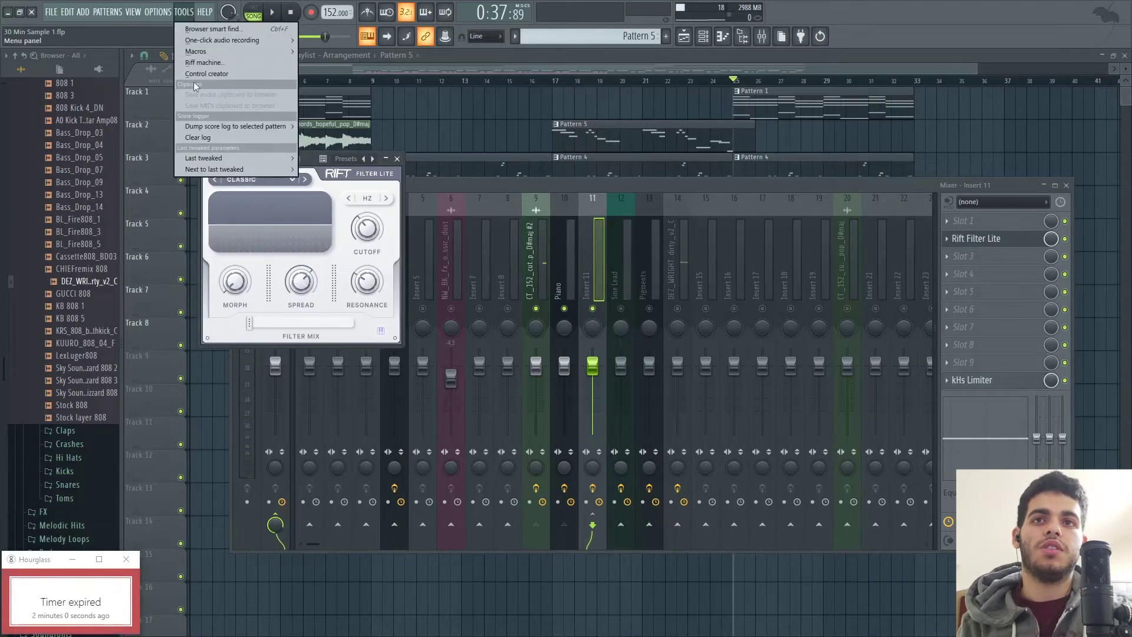
pyautogui.moveTo(197, 157)
pyautogui.click(335, 238)
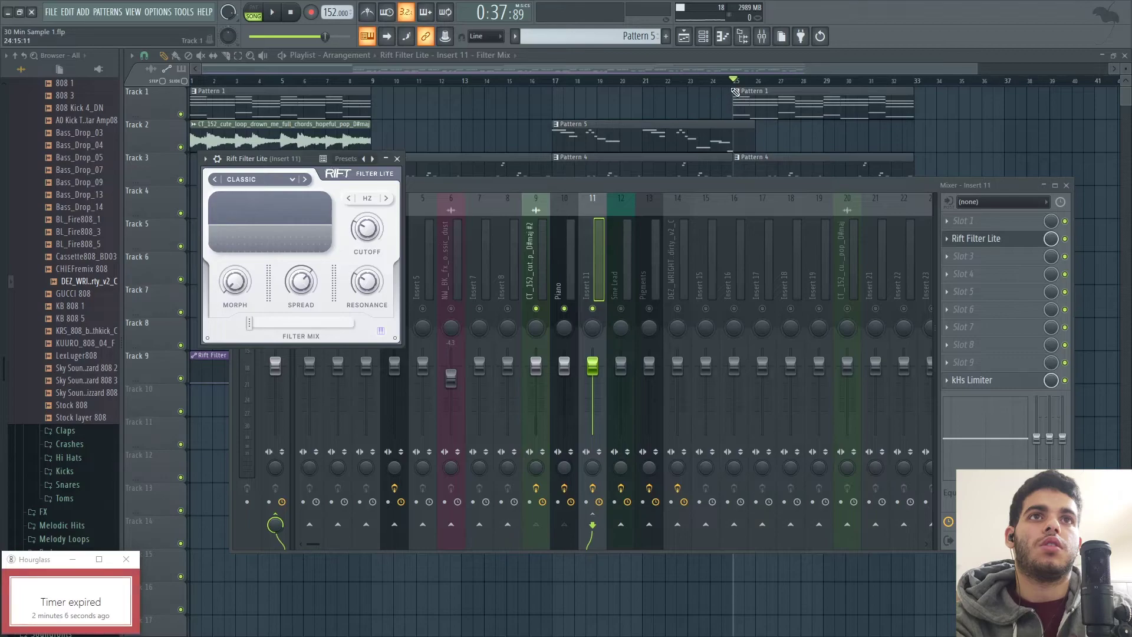
# Create an automation clip for Rift Filter Lite's Cutoff spanning bars 24 to 33.
pyautogui.moveTo(738, 89); pyautogui.dragTo(939, 99)
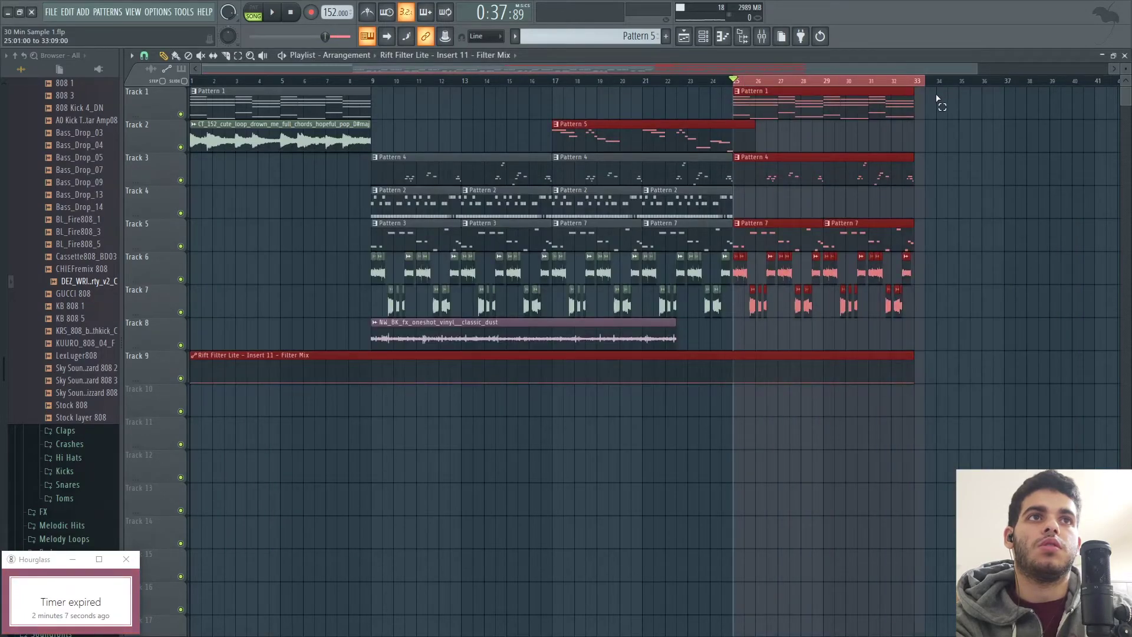
pyautogui.keyDown('ctrl'); pyautogui.click(719, 82); pyautogui.keyUp('ctrl')
pyautogui.moveTo(717, 82); pyautogui.dragTo(910, 103)
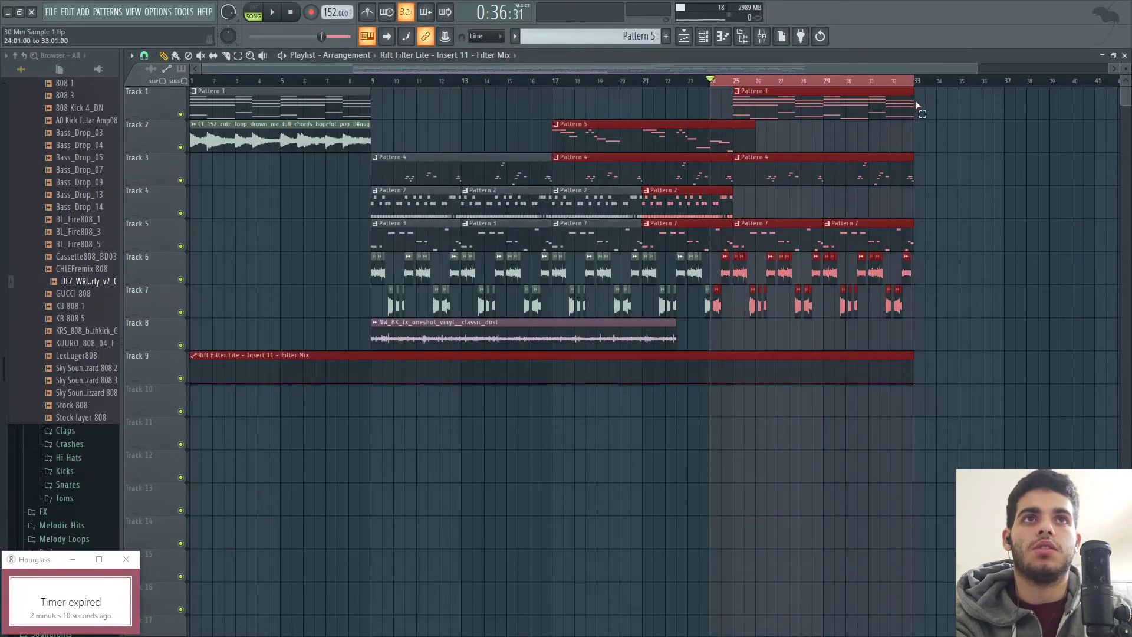
pyautogui.click(180, 12)
pyautogui.moveTo(221, 158)
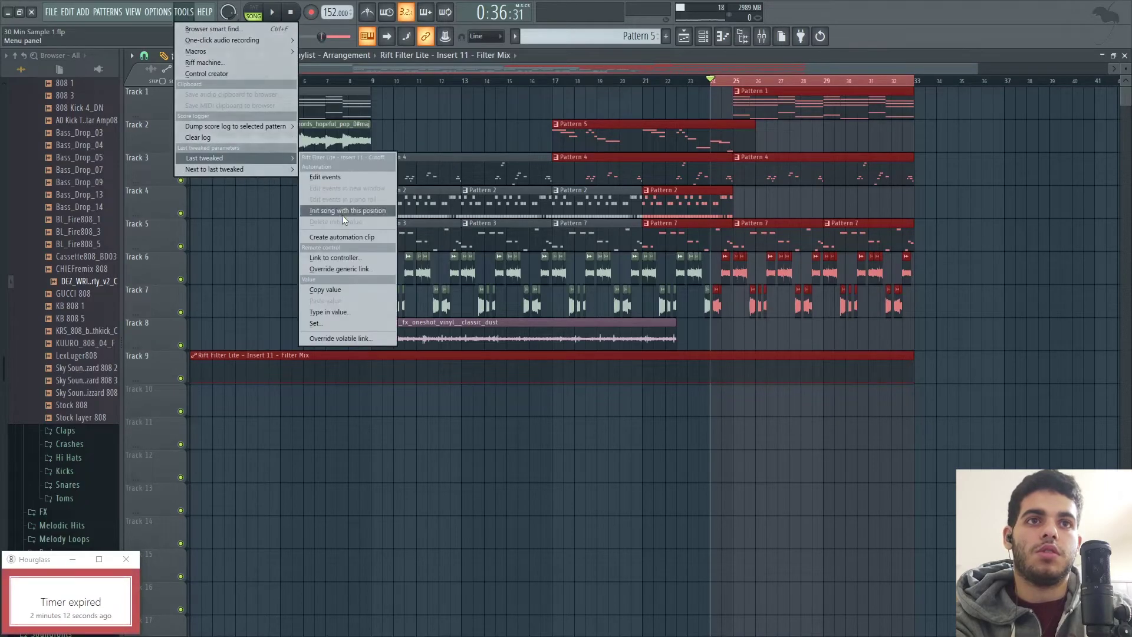
pyautogui.click(341, 211)
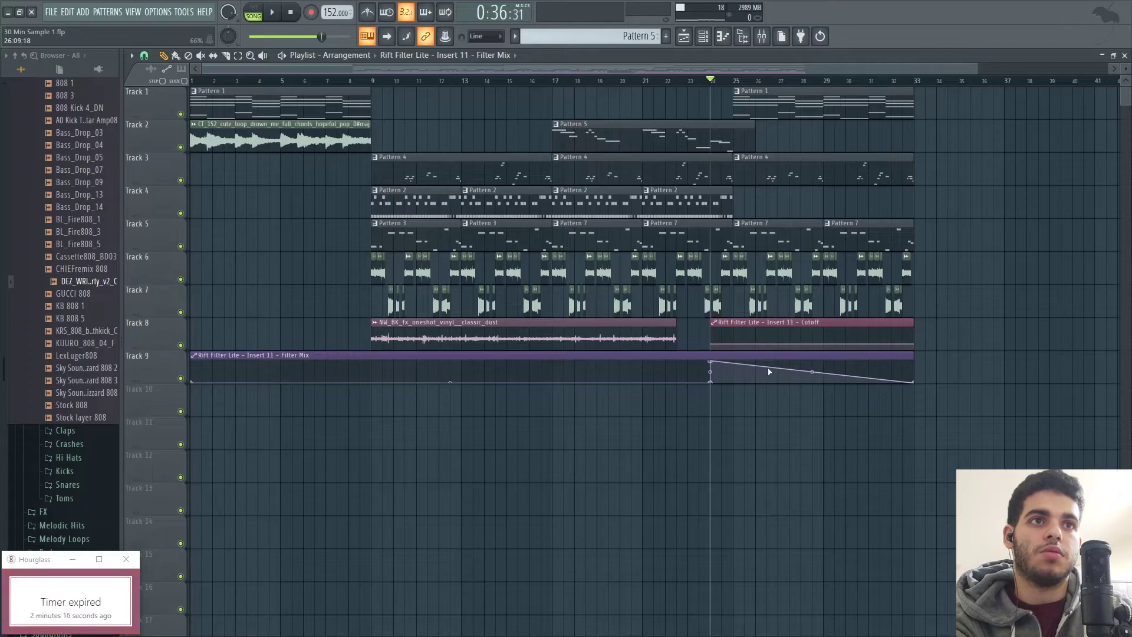
# Shape Filter Mix to jump to full at bar 24 and hold, and Cutoff to curve down to a low point at bar 25.
pyautogui.click(910, 386)
pyautogui.rightClick(917, 388)
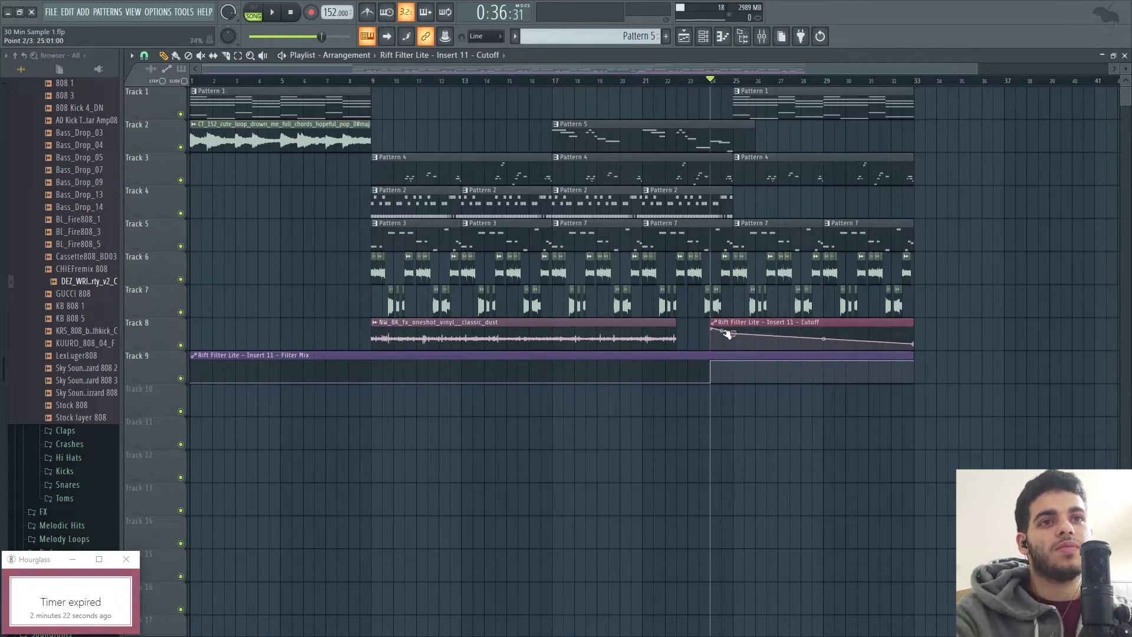
pyautogui.scroll(4, 723, 317)
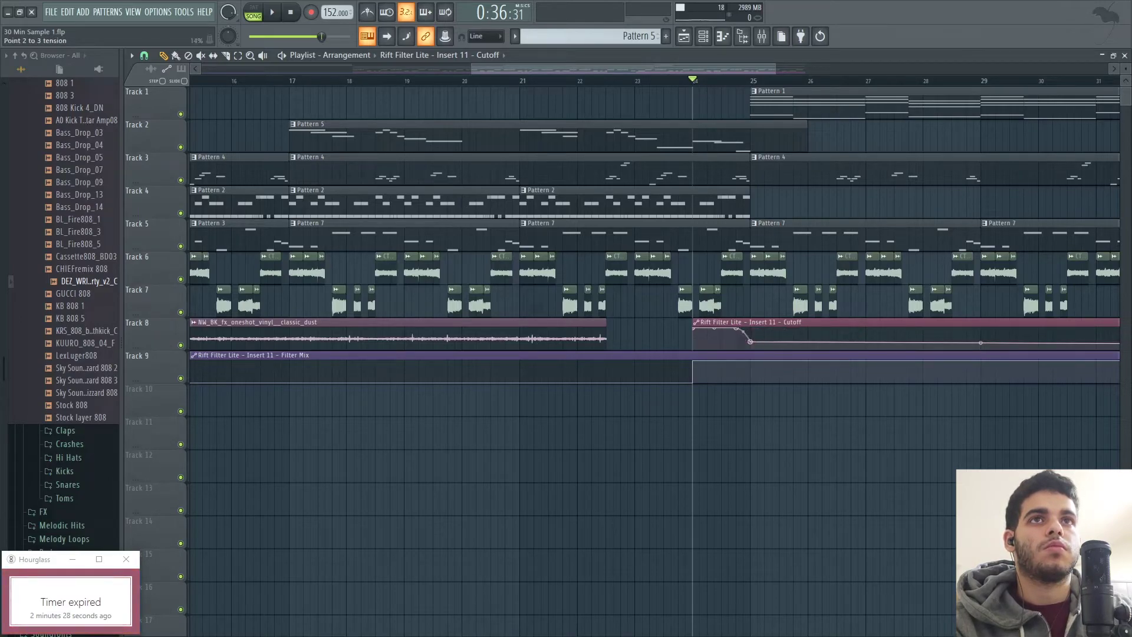
pyautogui.press('space')
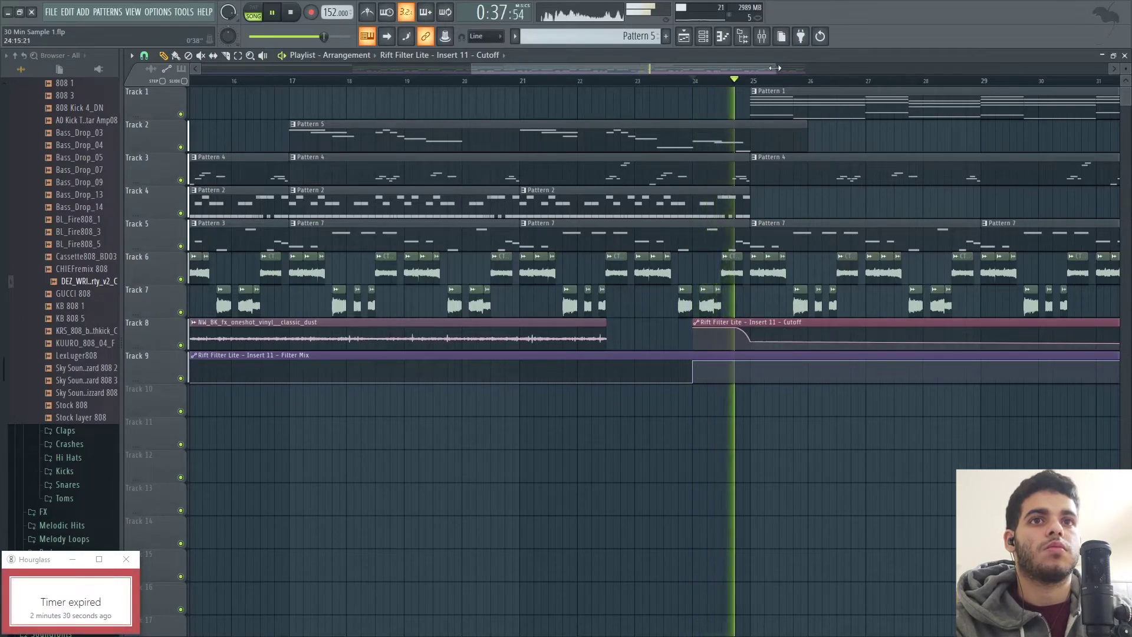
pyautogui.moveTo(775, 69); pyautogui.dragTo(811, 69)
pyautogui.moveTo(730, 67); pyautogui.dragTo(781, 68)
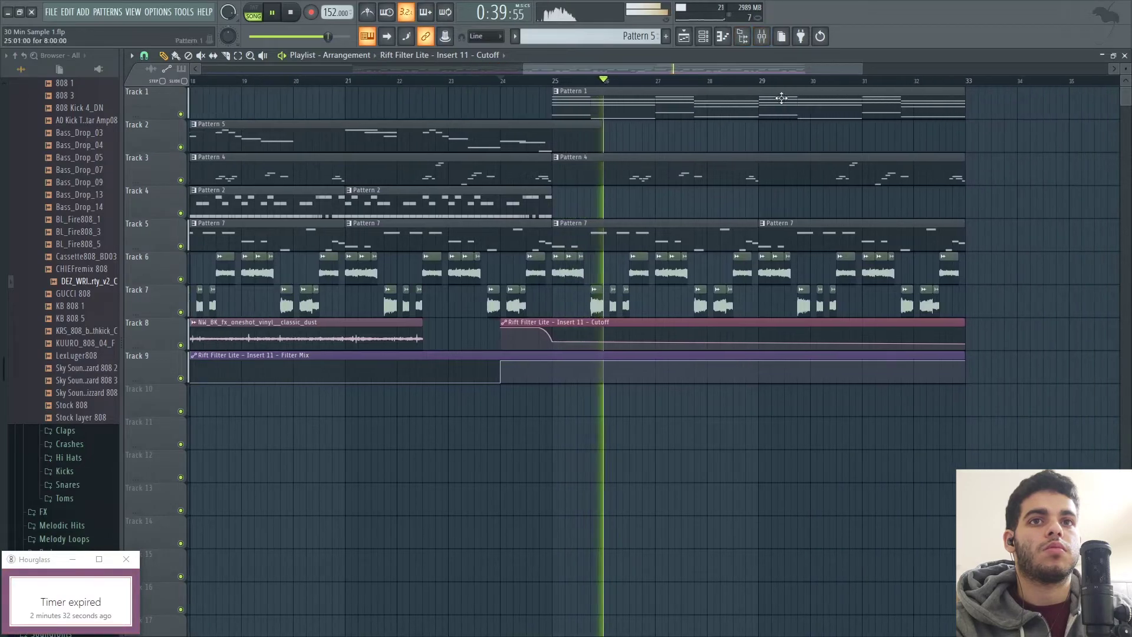
# Lower the Cutoff automation point at bar 25 to 29% and play the transition from bar 24.
pyautogui.rightClick(553, 343)
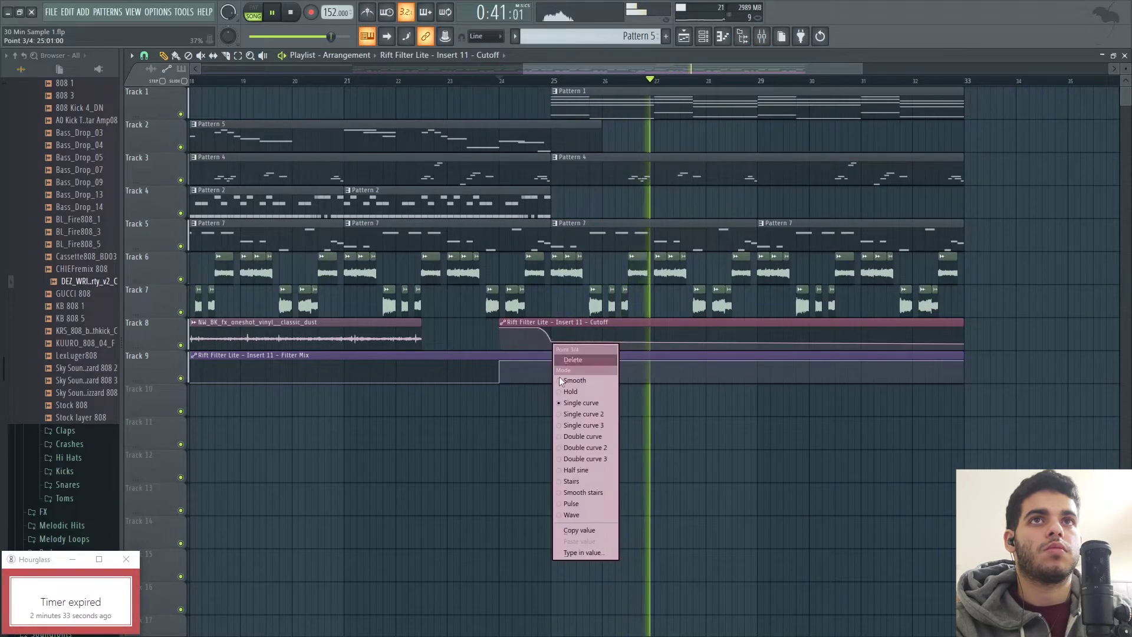
pyautogui.click(572, 531)
pyautogui.press('space')
pyautogui.moveTo(552, 342); pyautogui.dragTo(553, 344)
pyautogui.press('space')
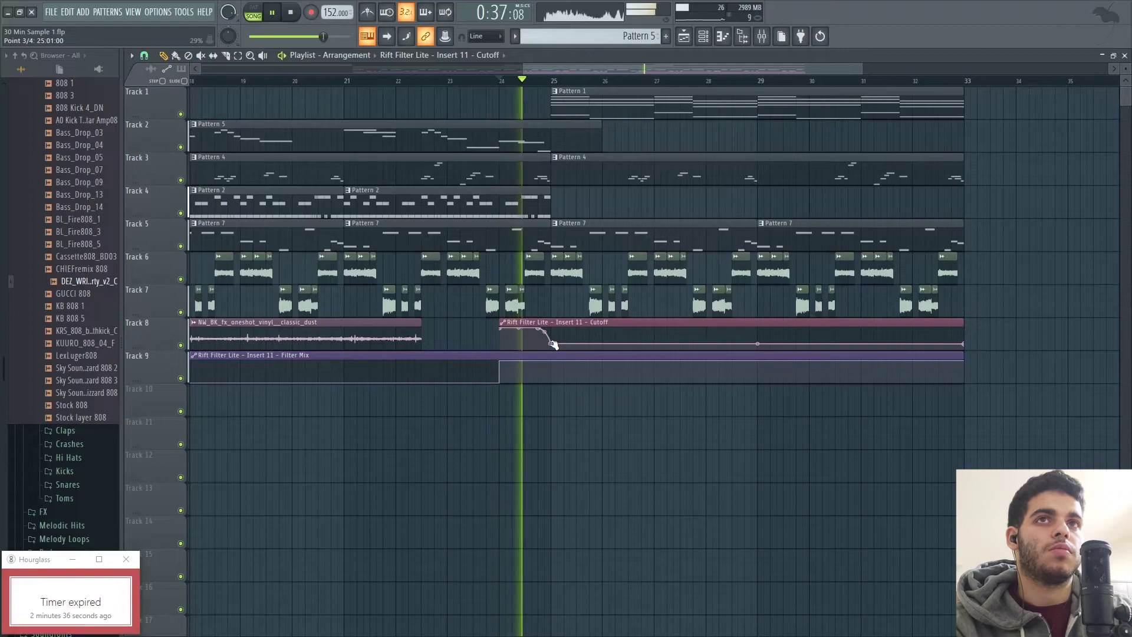
pyautogui.press('space')
pyautogui.press('space')
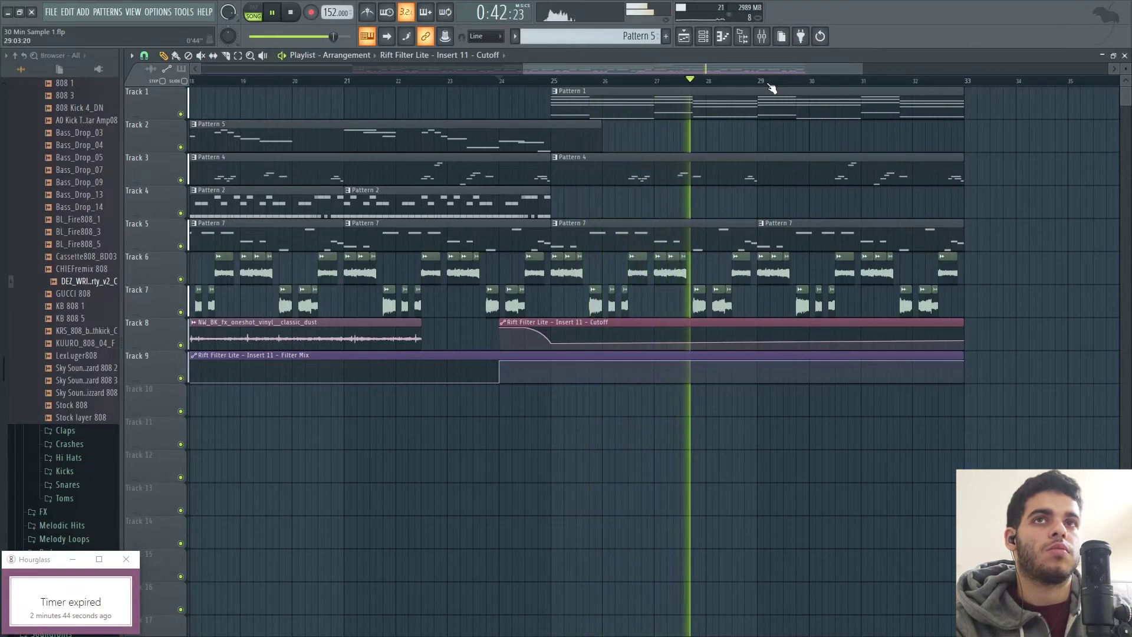
# Extend the Cutoff automation clip on track 8 to end at bar 41.
pyautogui.moveTo(864, 68); pyautogui.dragTo(998, 90)
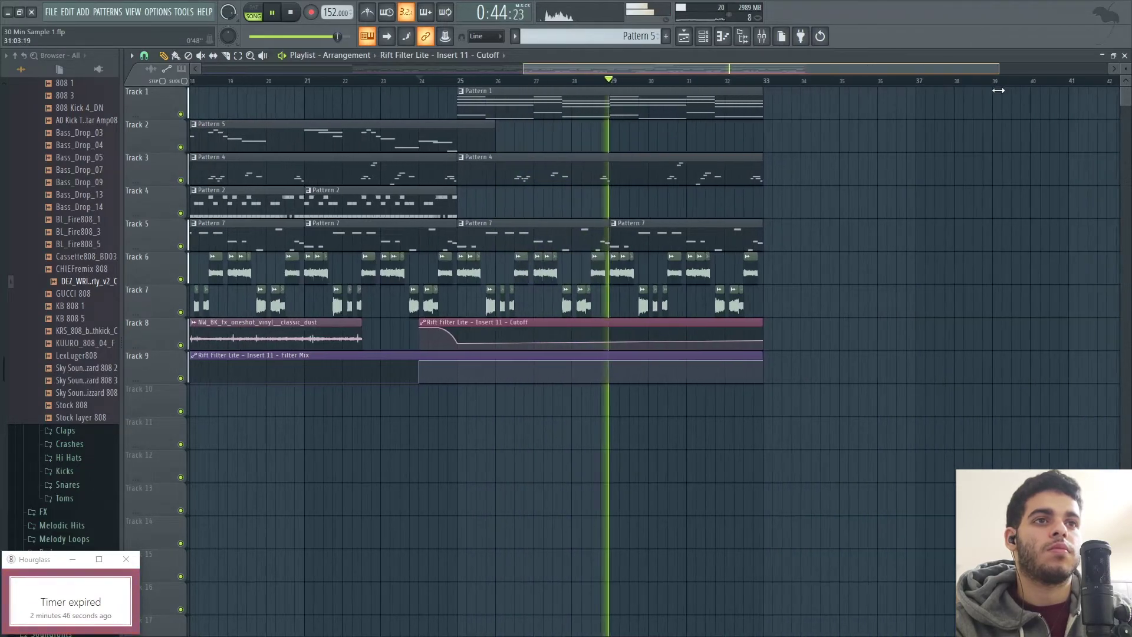
pyautogui.moveTo(519, 68); pyautogui.dragTo(201, 79)
pyautogui.moveTo(889, 327); pyautogui.dragTo(1018, 342)
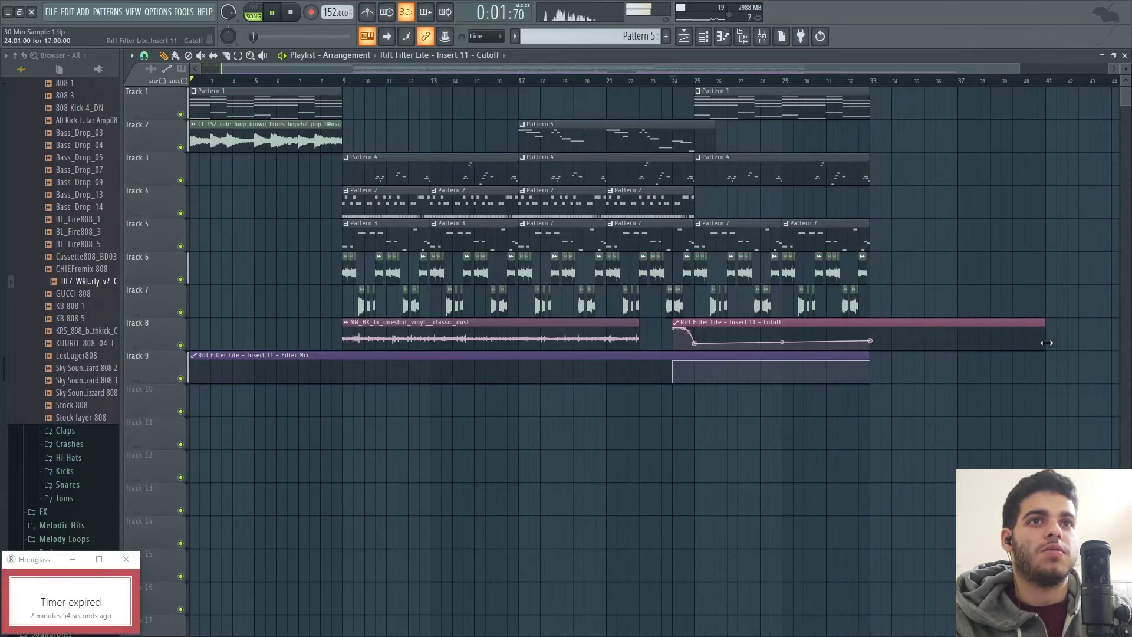
pyautogui.press('space')
# Duplicate the bar 25 to 33 clips on tracks 1 to 7 to bar 33, and curve the Cutoff automation upward to bar 41.
pyautogui.moveTo(721, 151); pyautogui.dragTo(884, 316)
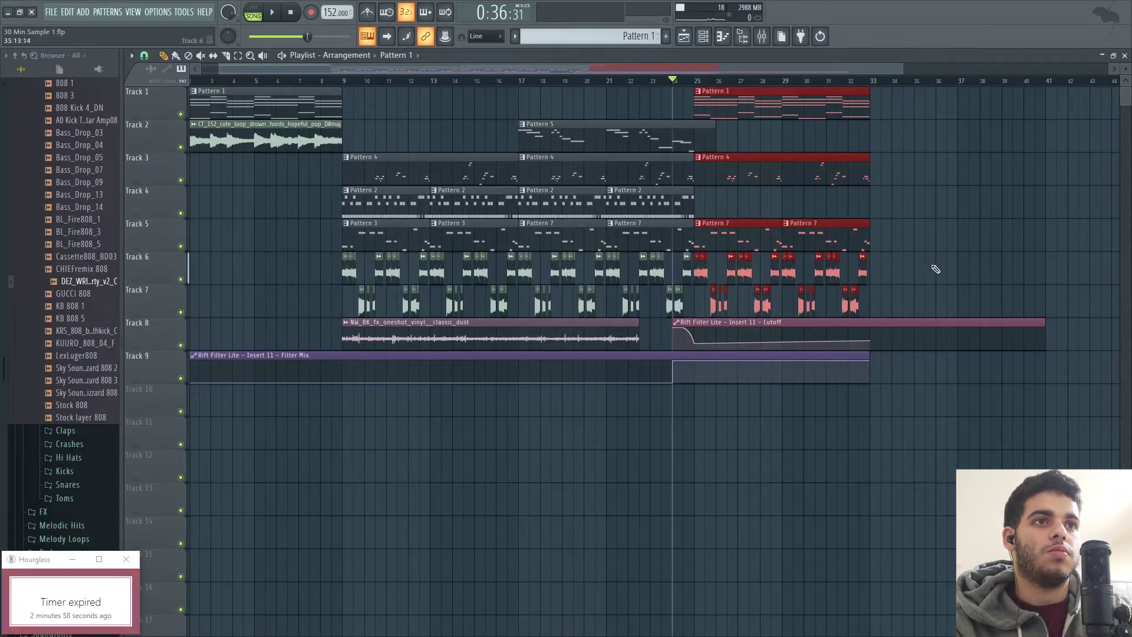
pyautogui.hotkey('ctrl', 'b')
pyautogui.keyDown('ctrl'); pyautogui.click(1087, 310); pyautogui.keyUp('ctrl')
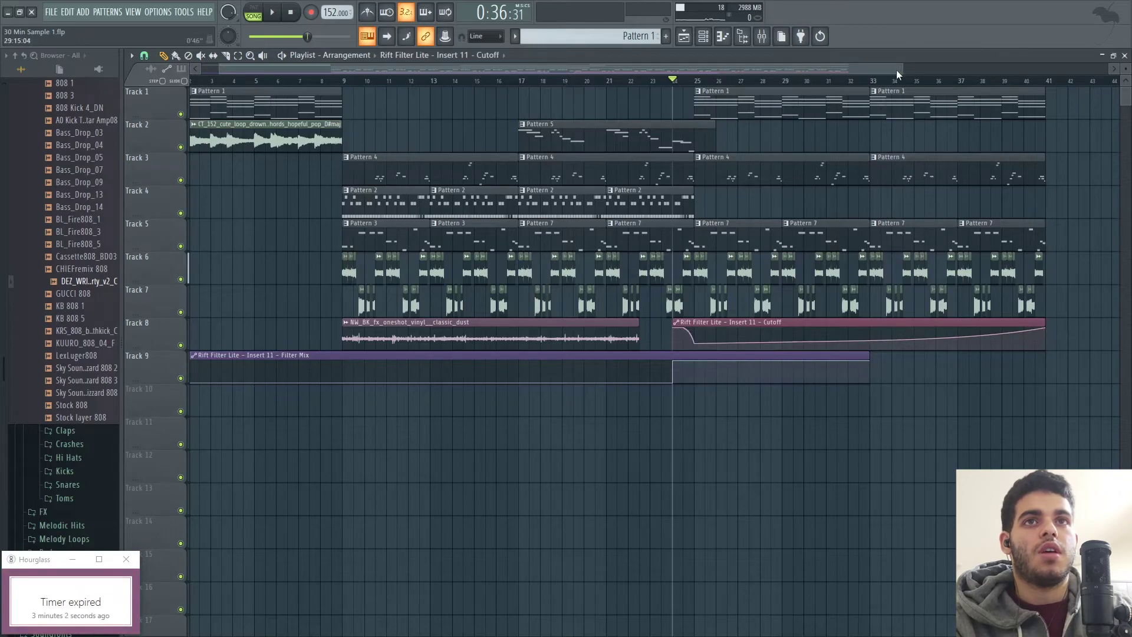
# Copy the first CPN_HI_HAT_07 note from Pattern 2's Empty channel and paste it into a new Pattern 8.
pyautogui.moveTo(903, 68); pyautogui.dragTo(1127, 72)
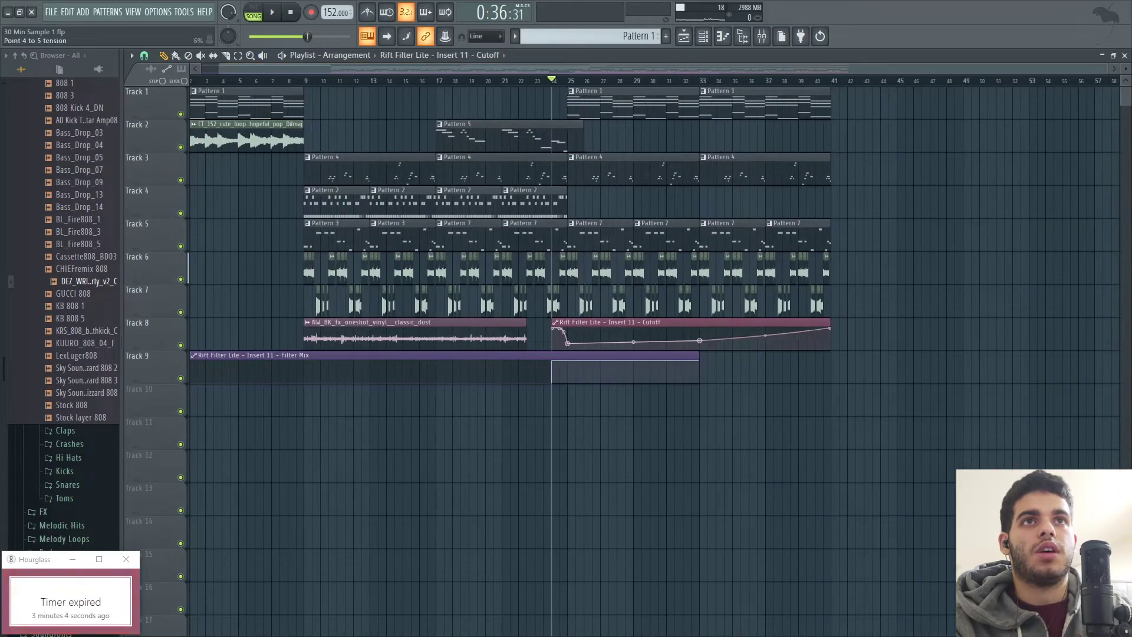
pyautogui.click(682, 40)
pyautogui.click(684, 39)
pyautogui.click(703, 39)
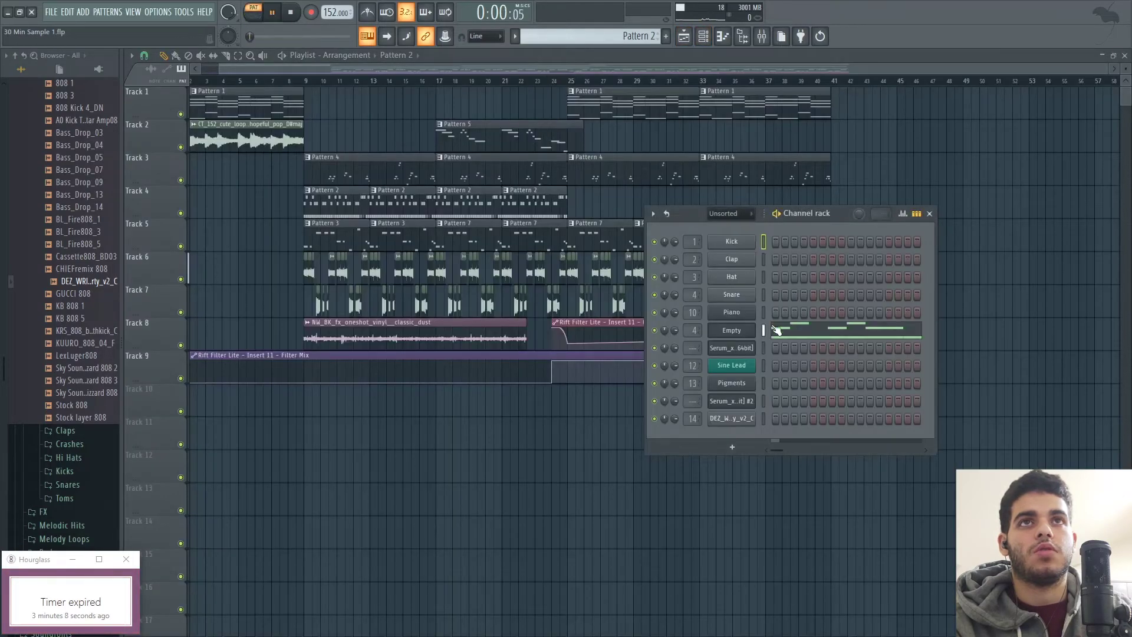
pyautogui.click(772, 326)
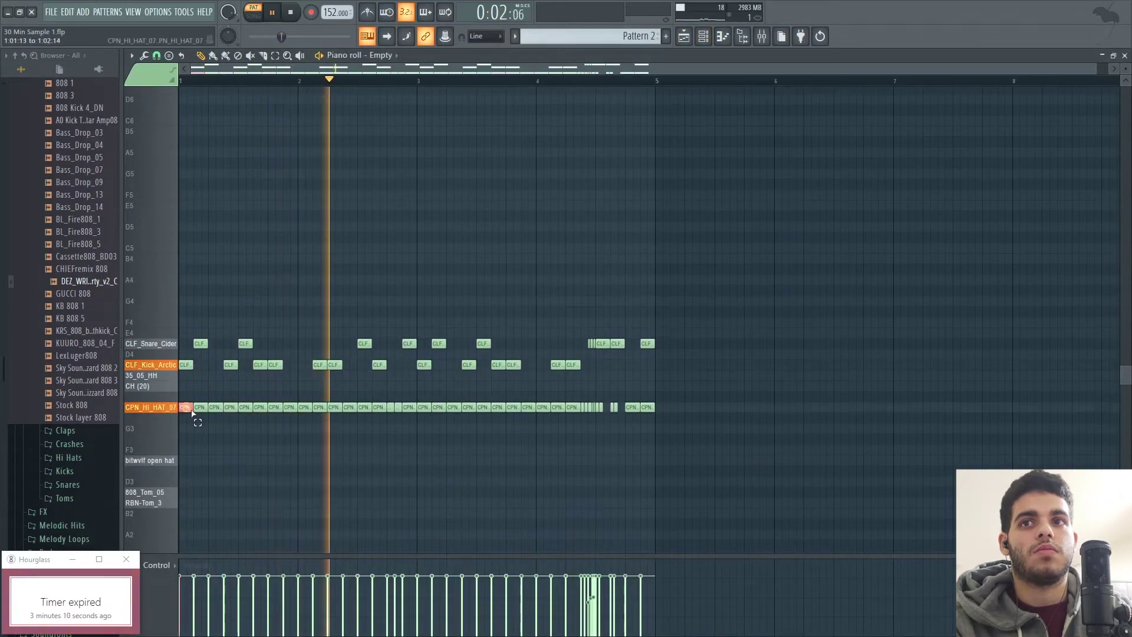
pyautogui.moveTo(190, 414); pyautogui.dragTo(201, 413)
pyautogui.scroll(-6, 596, 37)
pyautogui.hotkey('ctrl', 'v')
# Duplicate the hi-hat note repeatedly to fill Pattern 8 with a steady eight-bar hi-hat line.
pyautogui.hotkey('ctrl', 'b')
pyautogui.hotkey('ctrl', 'b')
pyautogui.hotkey('ctrl', 'b')
pyautogui.moveTo(334, 424); pyautogui.dragTo(50, 342)
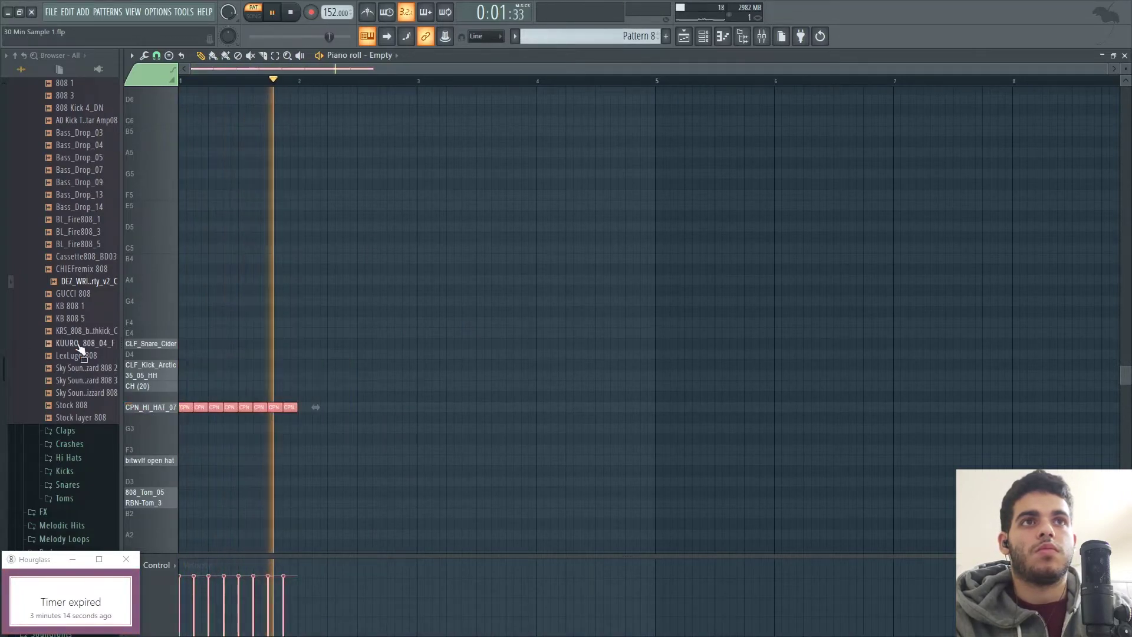
pyautogui.hotkey('ctrl', 'b')
pyautogui.hotkey('ctrl', 'b')
pyautogui.hotkey('ctrl', 'b')
pyautogui.hotkey('ctrl', 'b')
pyautogui.hotkey('ctrl', 'b')
pyautogui.hotkey('ctrl', 'b')
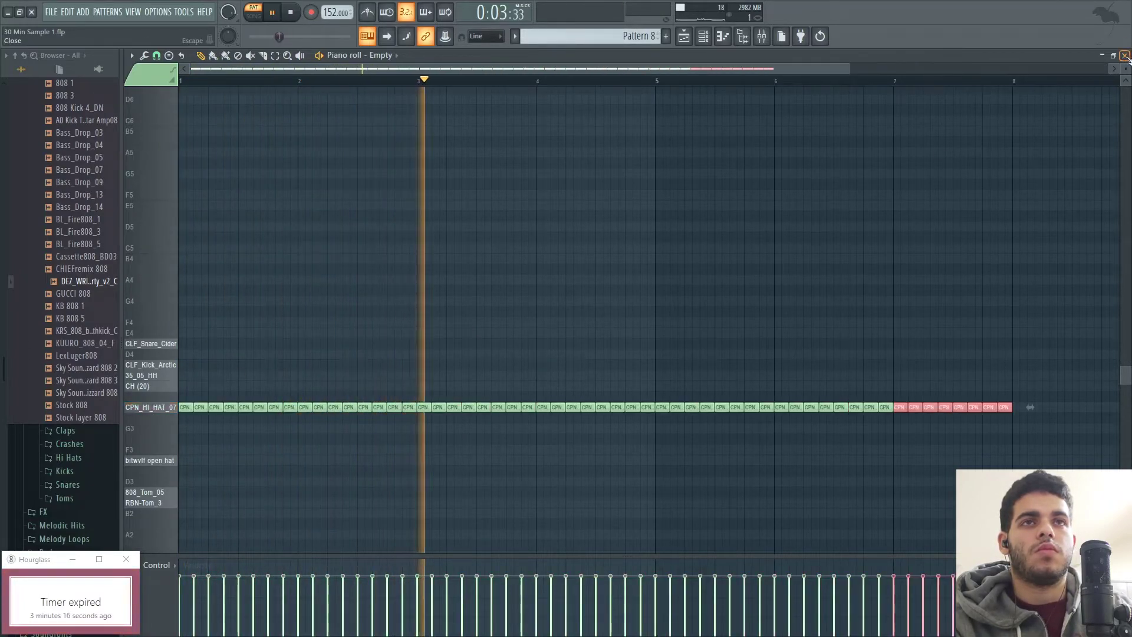
# Place Pattern 8 on track 4 from bar 33 to bar 41 of the arrangement.
pyautogui.click(1125, 56)
pyautogui.moveTo(867, 131); pyautogui.dragTo(735, 231)
pyautogui.press('space')
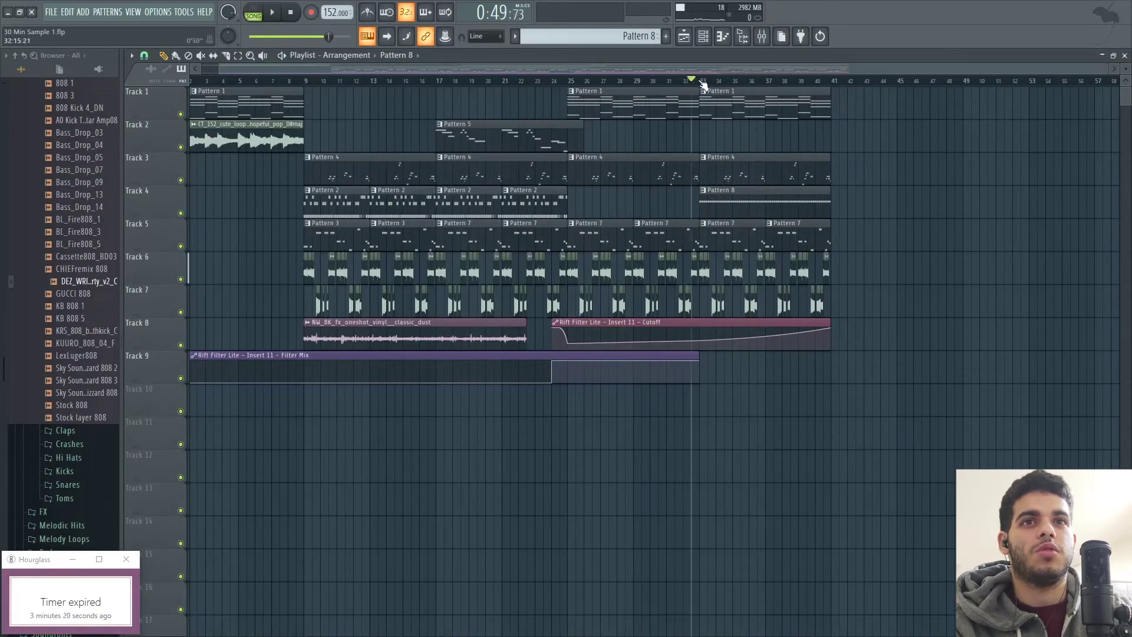
# Open Pattern 8's Empty channel notes during playback and add a CLF_Snare_Cider hit halfway through bar 1.
pyautogui.click(703, 36)
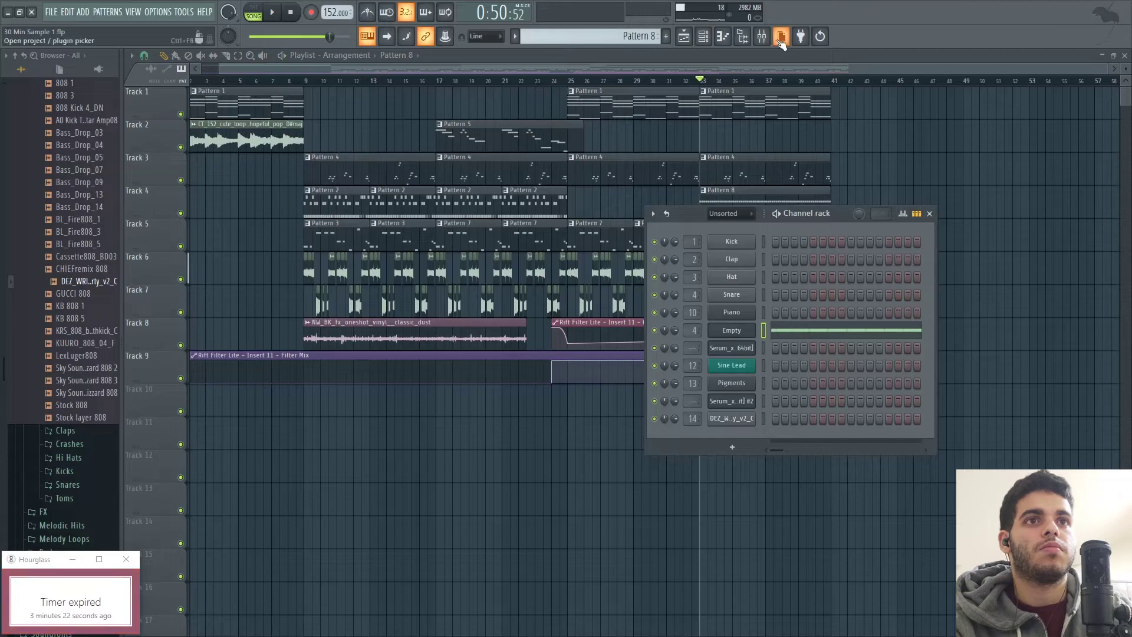
pyautogui.press('F9')
pyautogui.press('space')
pyautogui.click(709, 39)
pyautogui.click(806, 335)
pyautogui.press('space')
pyautogui.click(189, 372)
pyautogui.moveTo(188, 371); pyautogui.dragTo(198, 342)
pyautogui.rightClick(209, 345)
pyautogui.click(241, 343)
# Add CLF_Snare_Cider hits on the second eighth and the middle of bar 2 and the middle of bar 3.
pyautogui.press('space')
pyautogui.click(361, 345)
pyautogui.click(477, 343)
pyautogui.click(330, 344)
pyautogui.moveTo(330, 343); pyautogui.dragTo(318, 346)
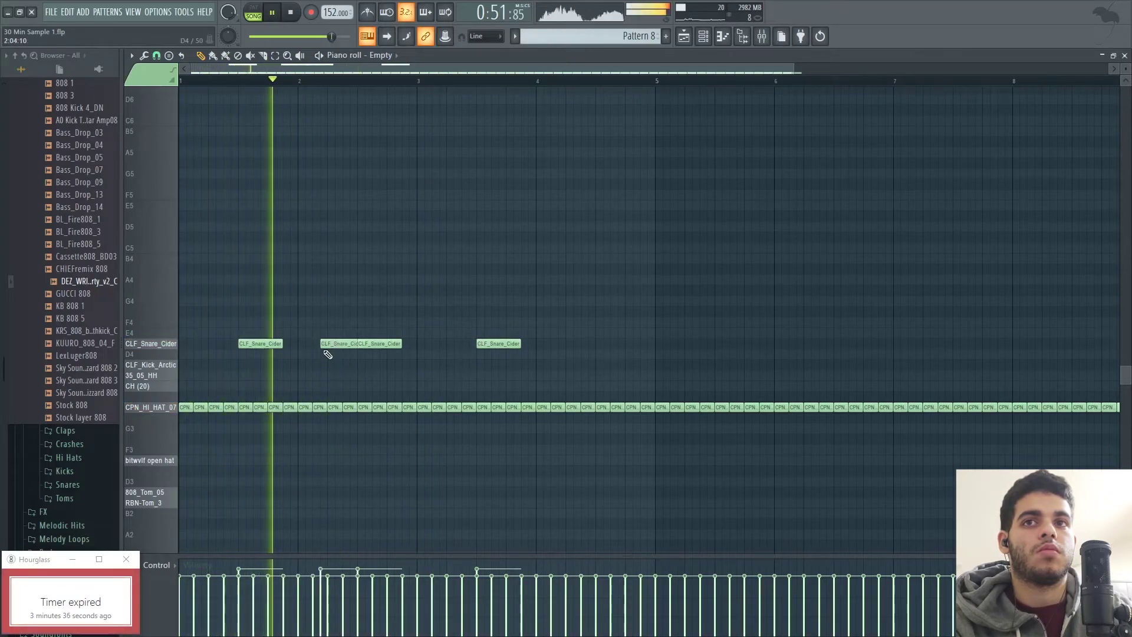
pyautogui.rightClick(322, 348)
pyautogui.press('space')
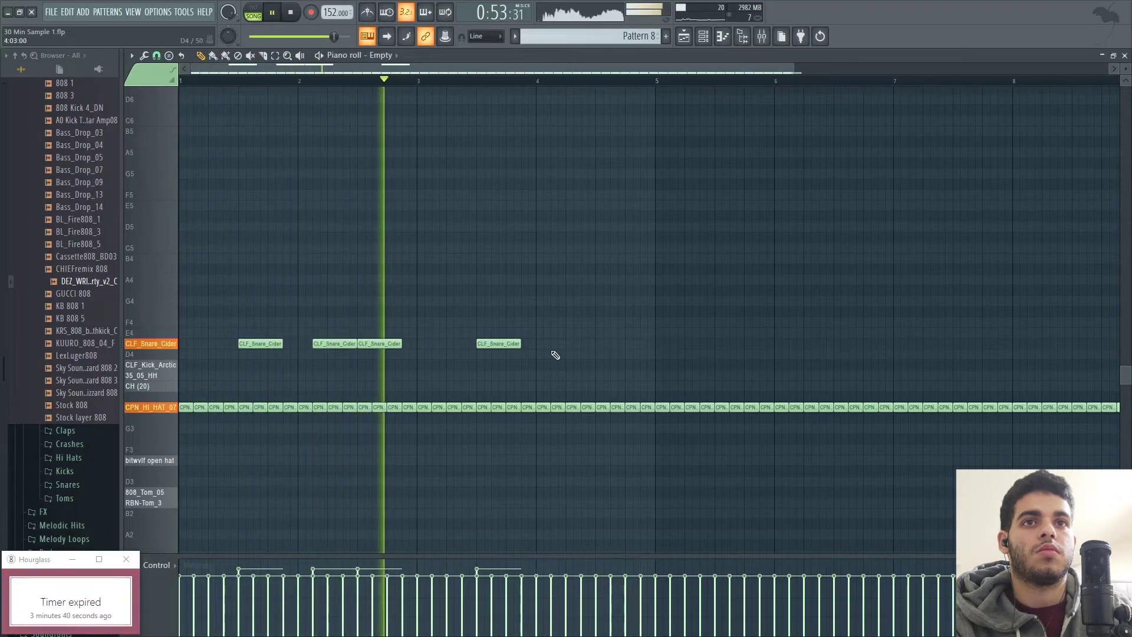
# Build a snare fill in bar 4 with two short hits around the middle and one near the end.
pyautogui.click(586, 344)
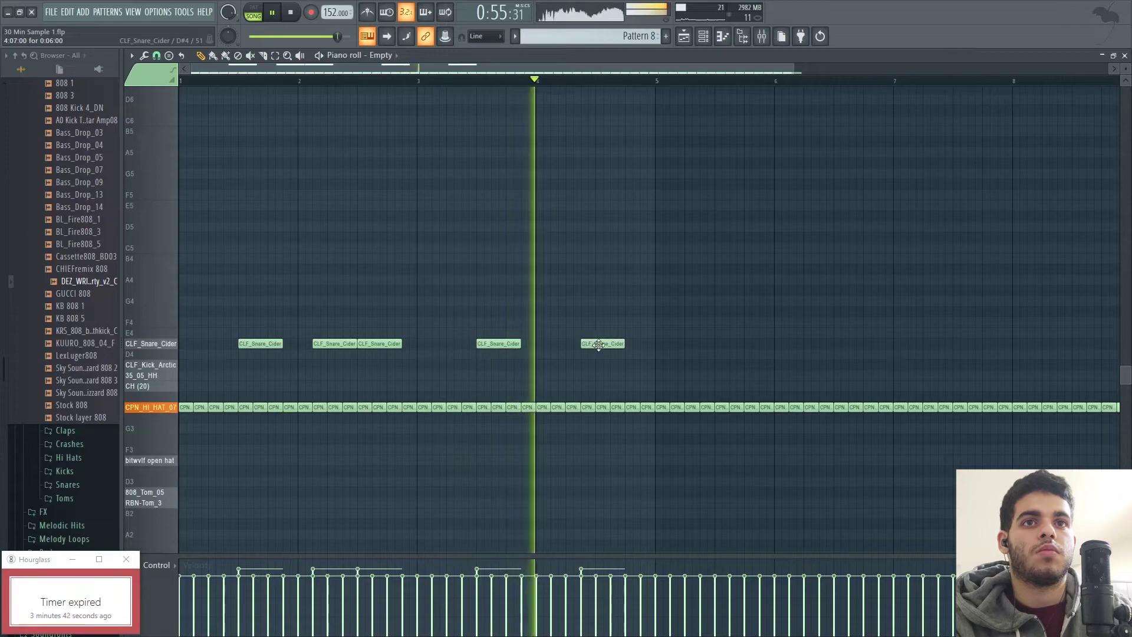
pyautogui.click(556, 344)
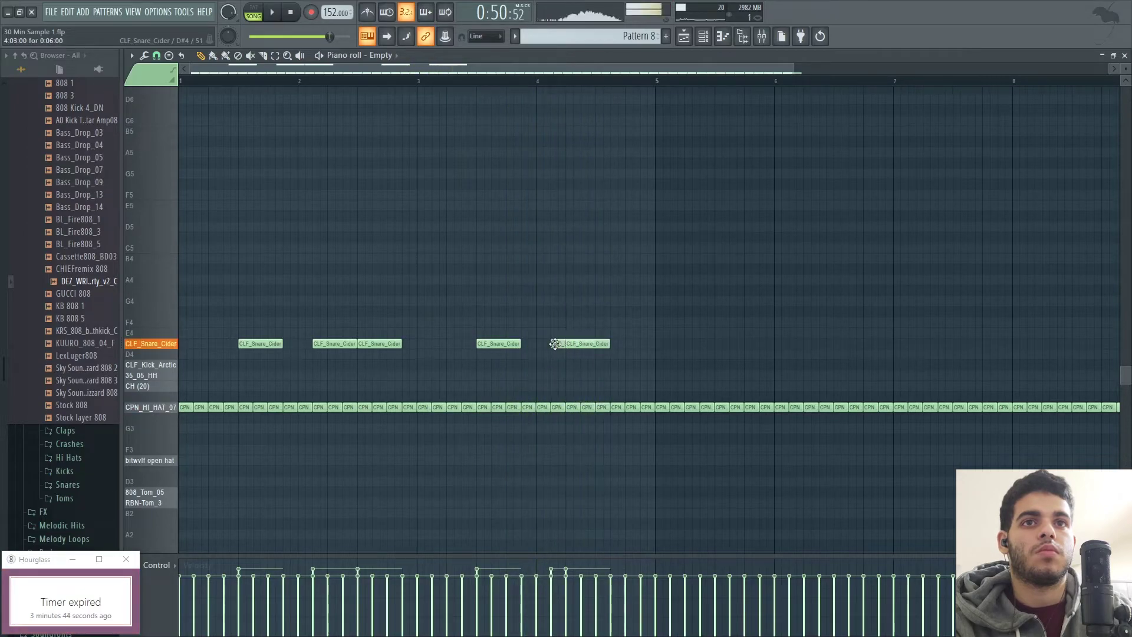
pyautogui.press('space')
pyautogui.moveTo(609, 346)
pyautogui.mouseDown()
pyautogui.moveTo(559, 346)
pyautogui.moveTo(577, 351)
pyautogui.moveTo(582, 334)
pyautogui.moveTo(617, 345)
pyautogui.mouseUp()
pyautogui.rightClick(586, 345)
pyautogui.click(571, 346)
pyautogui.rightClick(571, 346)
pyautogui.press('space')
pyautogui.click(601, 344)
pyautogui.click(627, 344)
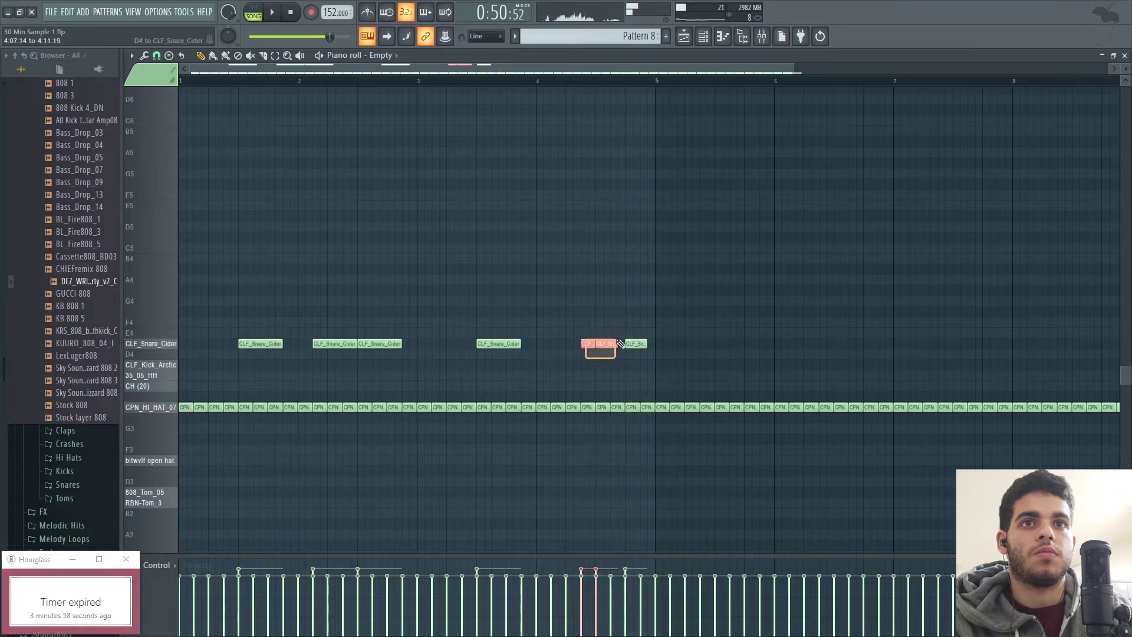
# Move the pair of short snare hits to the second and third eighths of bar 4 and audition the fill.
pyautogui.press('space')
pyautogui.click(509, 82)
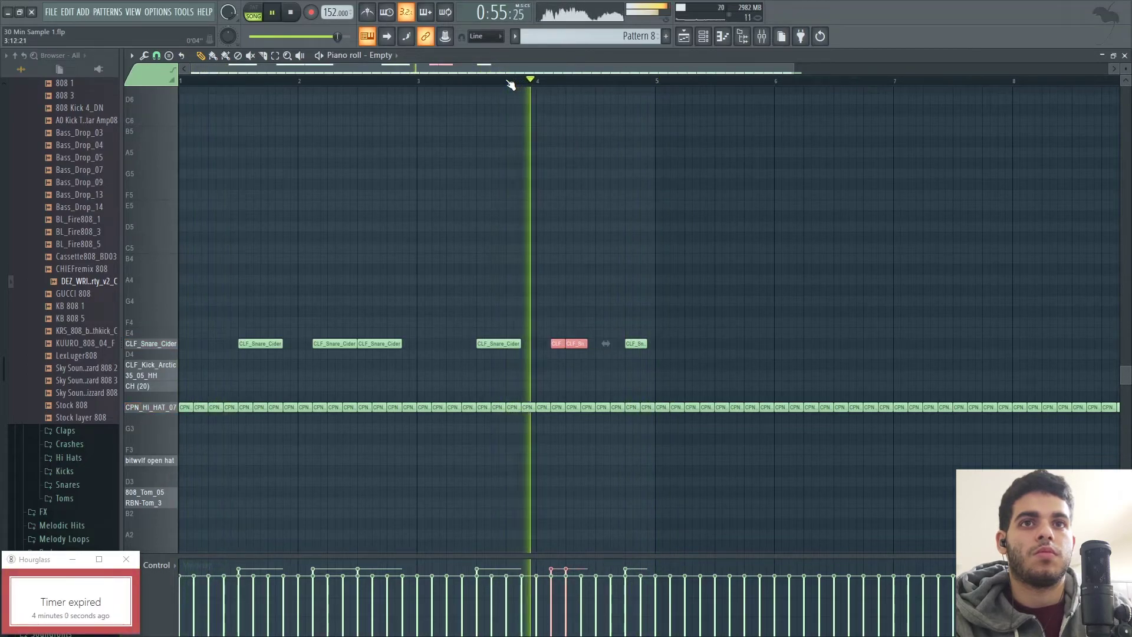
pyautogui.press('space')
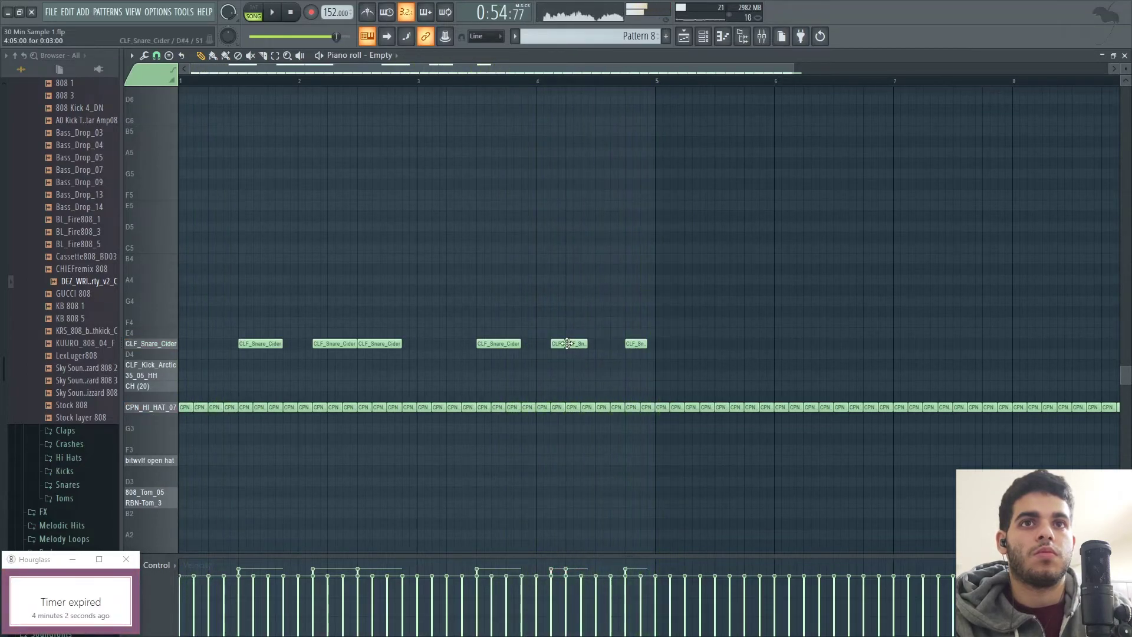
# Try longer, evenly spaced snare hits in the bar 4 fill and audition them.
pyautogui.press('space')
pyautogui.moveTo(582, 343); pyautogui.dragTo(569, 343)
pyautogui.press('space')
pyautogui.press('space')
pyautogui.rightClick(543, 345)
pyautogui.click(578, 345)
pyautogui.press('space')
pyautogui.press('space')
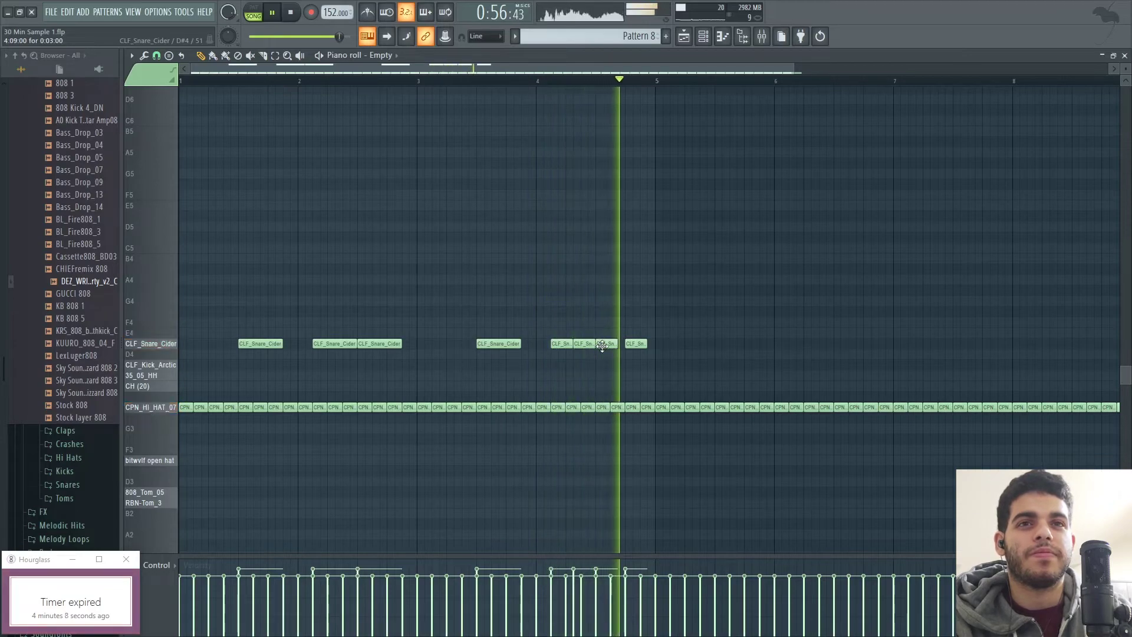
pyautogui.rightClick(584, 345)
pyautogui.rightClick(563, 343)
# Try different positions for the second snare hit of the bar 4 fill.
pyautogui.press('space')
pyautogui.click(565, 342)
pyautogui.press('space')
pyautogui.press('space')
pyautogui.click(575, 342)
pyautogui.press('space')
pyautogui.moveTo(575, 342); pyautogui.dragTo(583, 343)
pyautogui.rightClick(582, 346)
# Place the fill's second snare hit on the third eighth of bar 4 and add another at mid-bar.
pyautogui.click(570, 344)
pyautogui.press('space')
pyautogui.press('space')
pyautogui.click(598, 345)
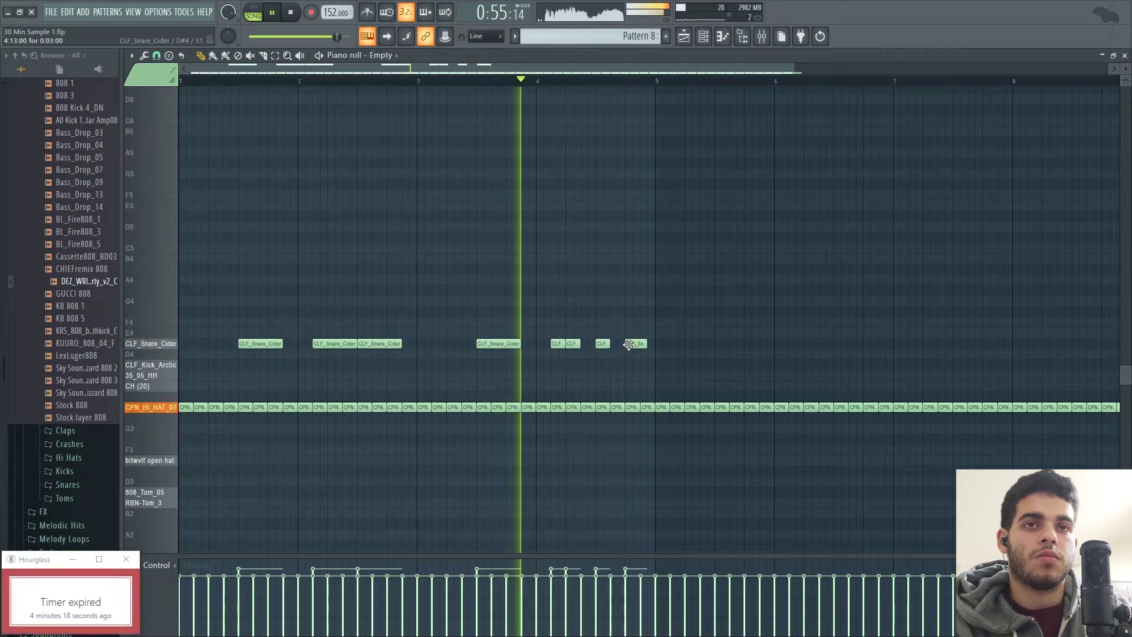
# Try moving the final snare hit of bar 4 to the bar's last eighth and play it back.
pyautogui.rightClick(629, 344)
pyautogui.press('space')
pyautogui.press('space')
pyautogui.click(647, 344)
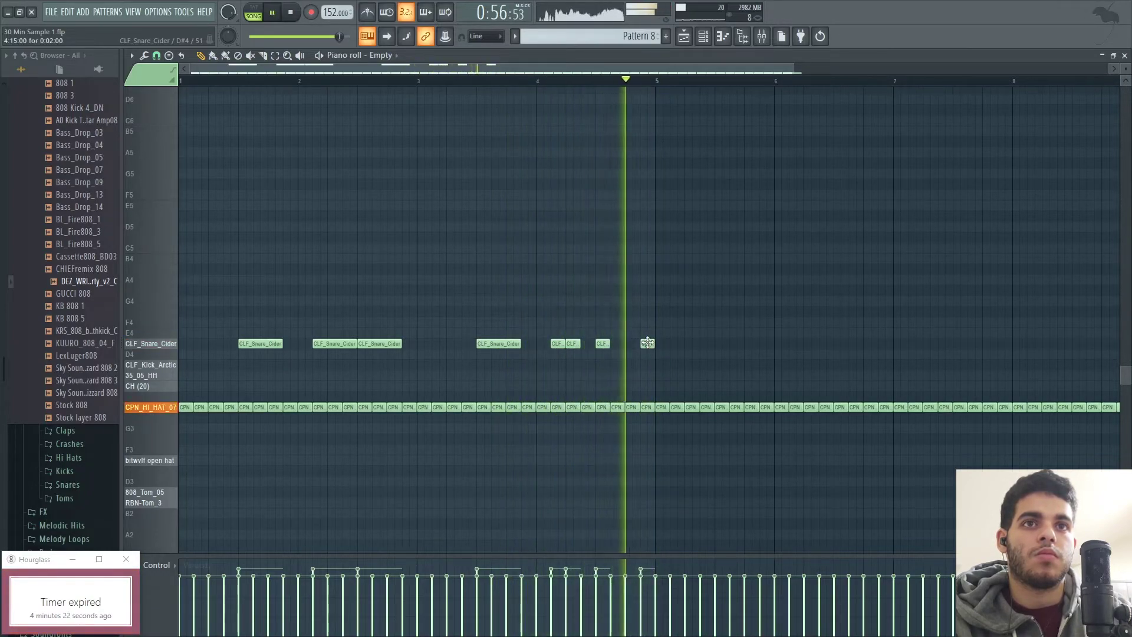
pyautogui.press('space')
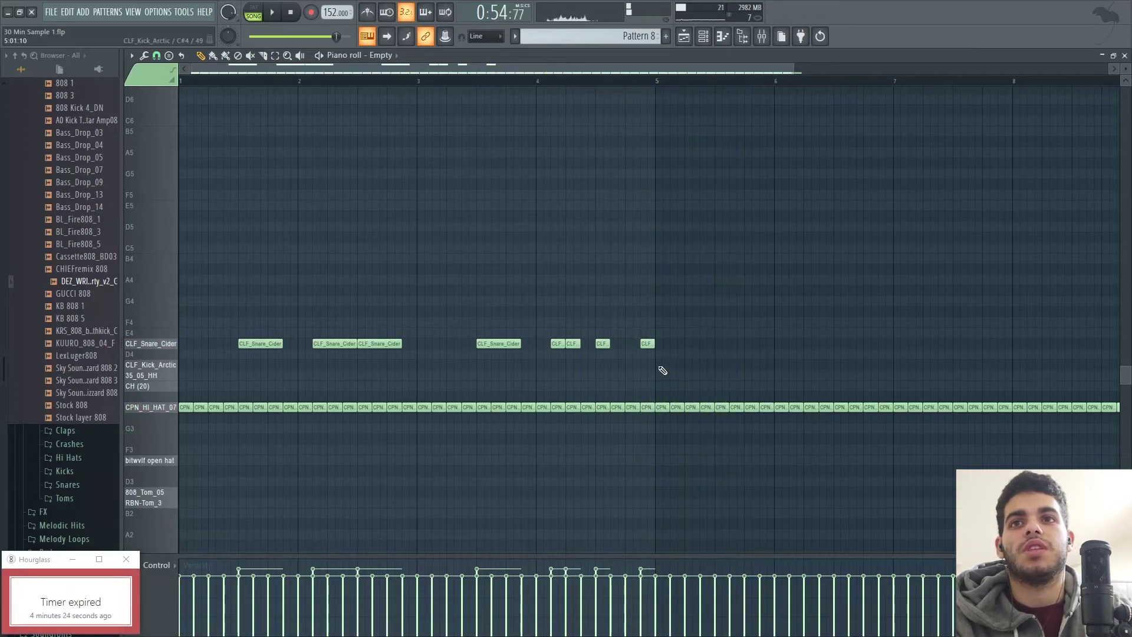
# Start bar 4's last snare hit slightly earlier, duplicate the four-bar snare rhythm into bars 5 to 8, and return to the playlist.
pyautogui.moveTo(674, 365)
pyautogui.mouseDown()
pyautogui.moveTo(444, 332)
pyautogui.moveTo(233, 333)
pyautogui.moveTo(768, 343)
pyautogui.mouseUp()
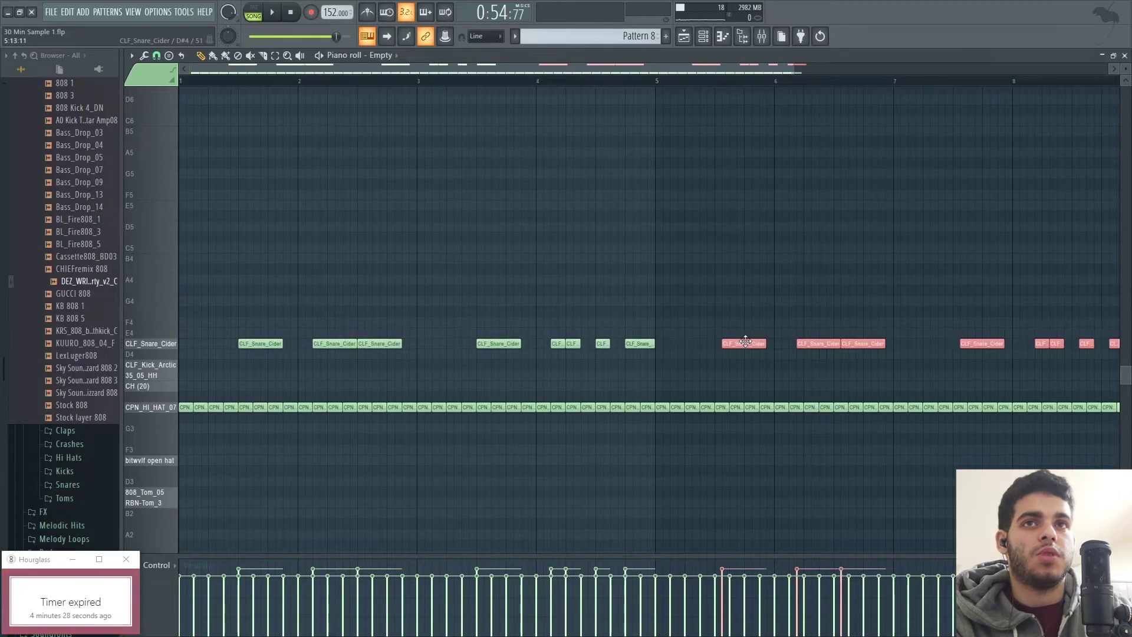
pyautogui.click(1126, 56)
pyautogui.click(746, 78)
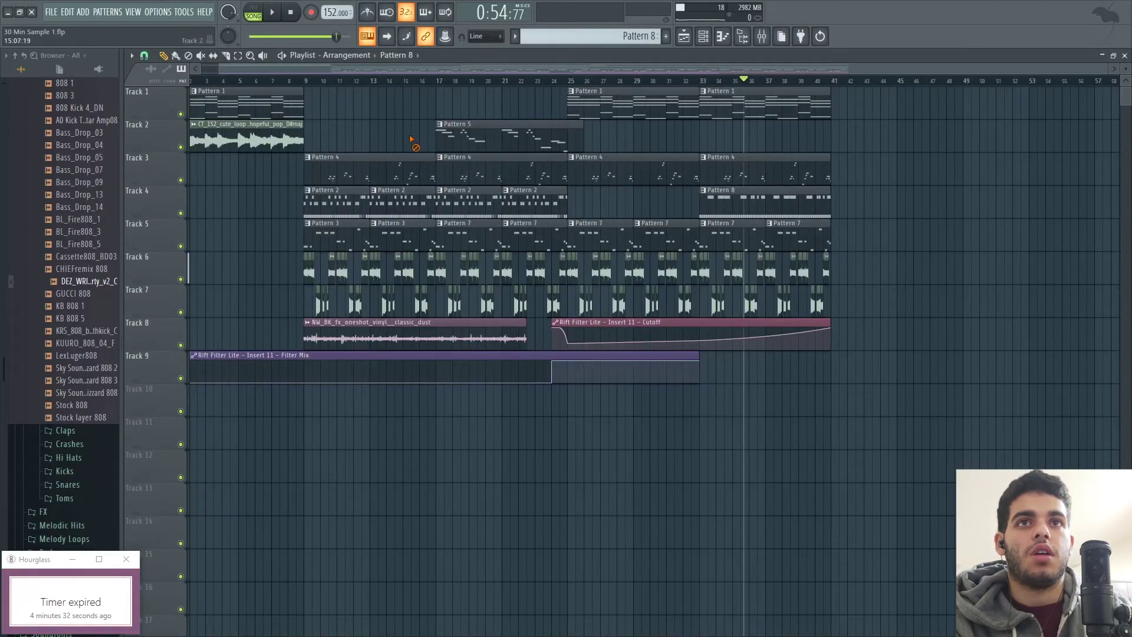
# Duplicate the bar 9 to 25 clips on tracks 2 to 7 to bar 41, with the chord loop copied to bar 33.
pyautogui.moveTo(308, 328)
pyautogui.mouseDown()
pyautogui.moveTo(390, 280)
pyautogui.moveTo(306, 279)
pyautogui.moveTo(554, 142)
pyautogui.mouseUp()
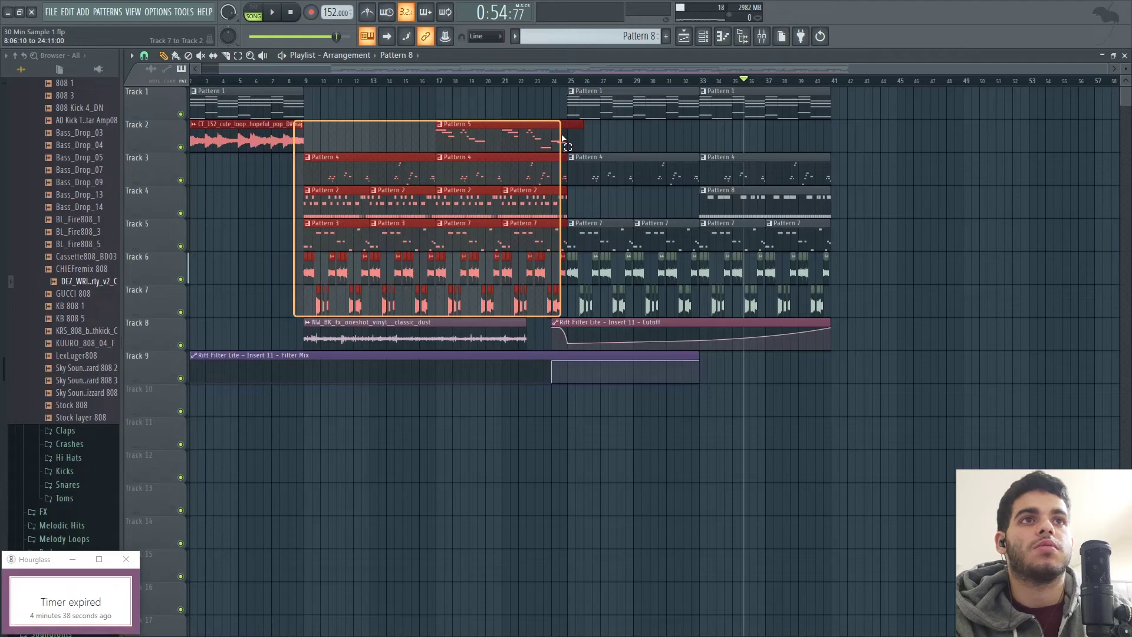
pyautogui.moveTo(561, 139); pyautogui.dragTo(560, 139)
pyautogui.hotkey('ctrl', 'c')
pyautogui.hotkey('ctrl', 'v')
pyautogui.moveTo(353, 167); pyautogui.dragTo(864, 163)
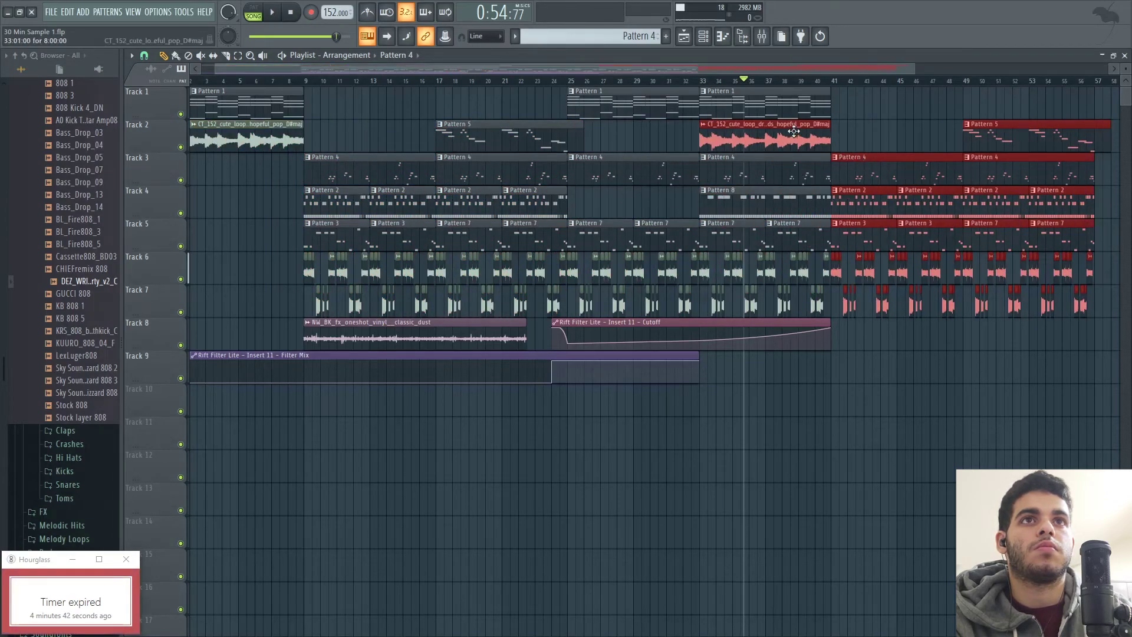
# Play from bar 33 and load Fruity parametric EQ 2 in slot 1 of the chord loop's mixer insert 20.
pyautogui.press('space')
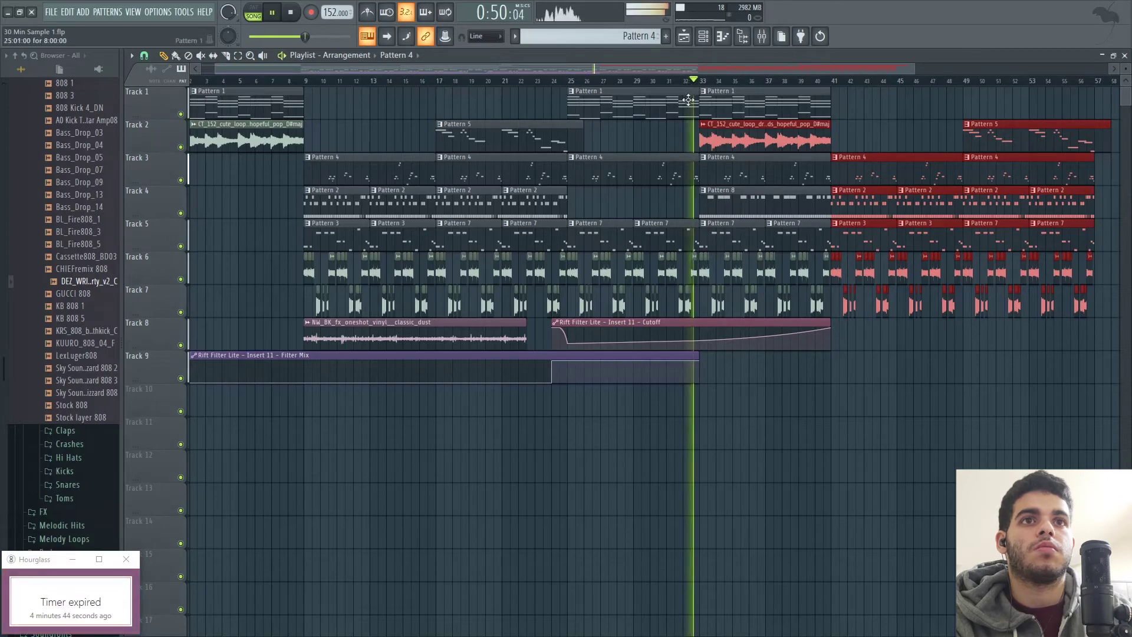
pyautogui.click(785, 129)
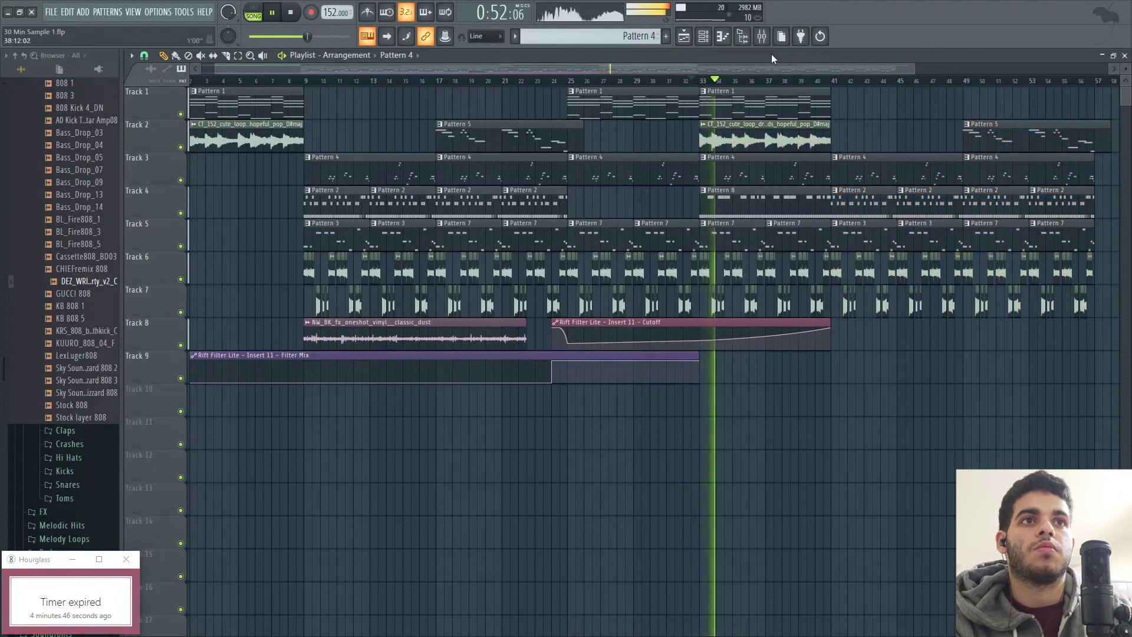
pyautogui.click(763, 38)
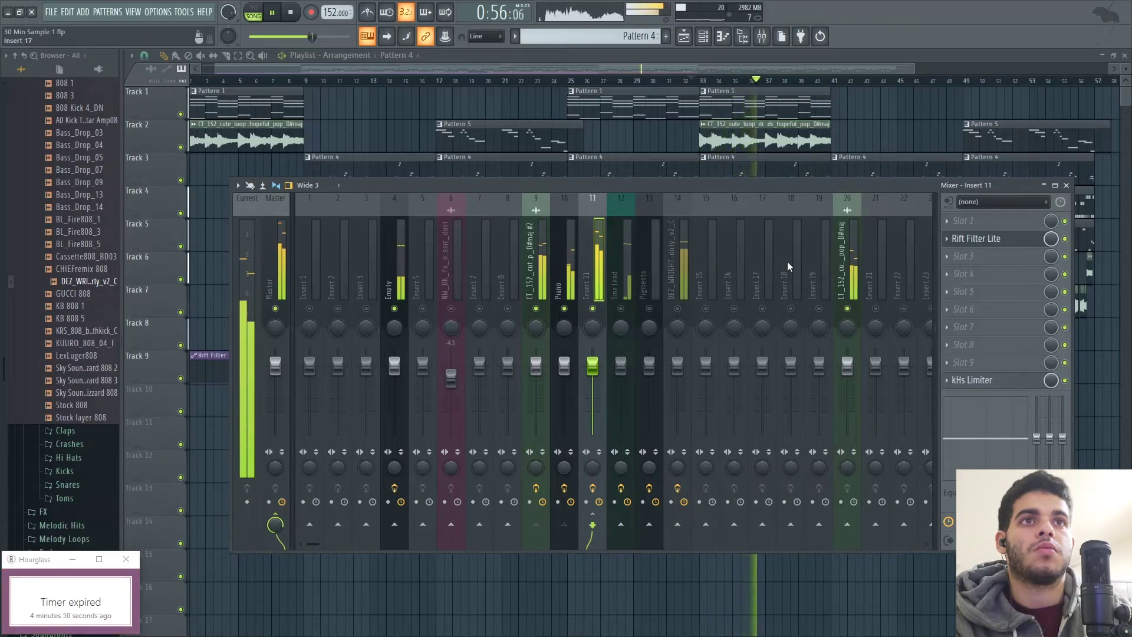
pyautogui.click(856, 260)
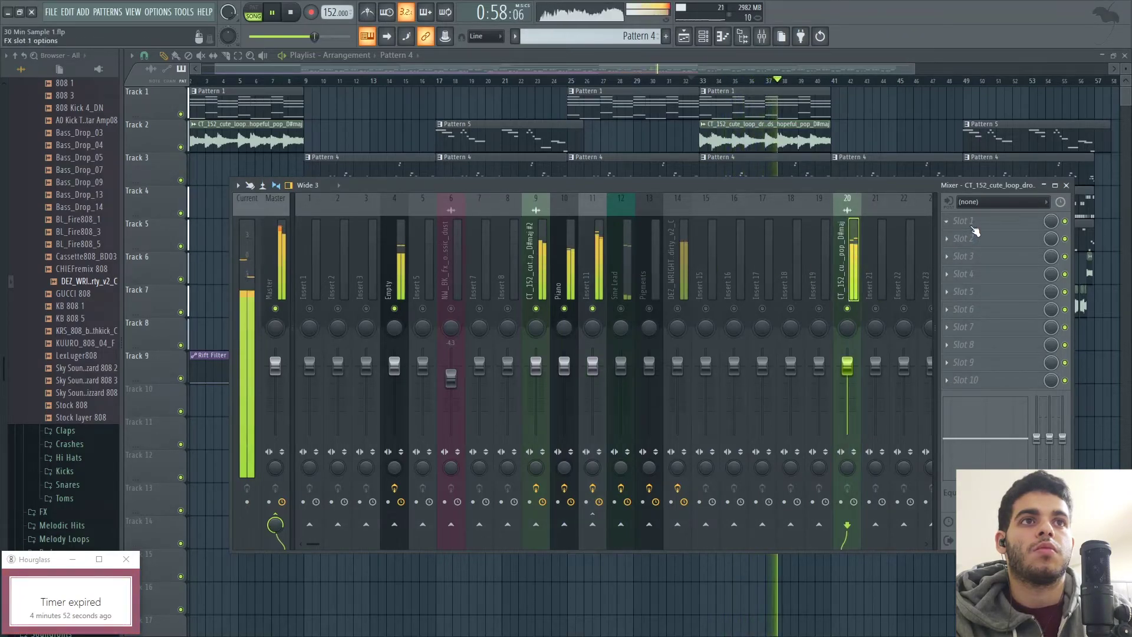
pyautogui.click(975, 230)
pyautogui.press('Escape')
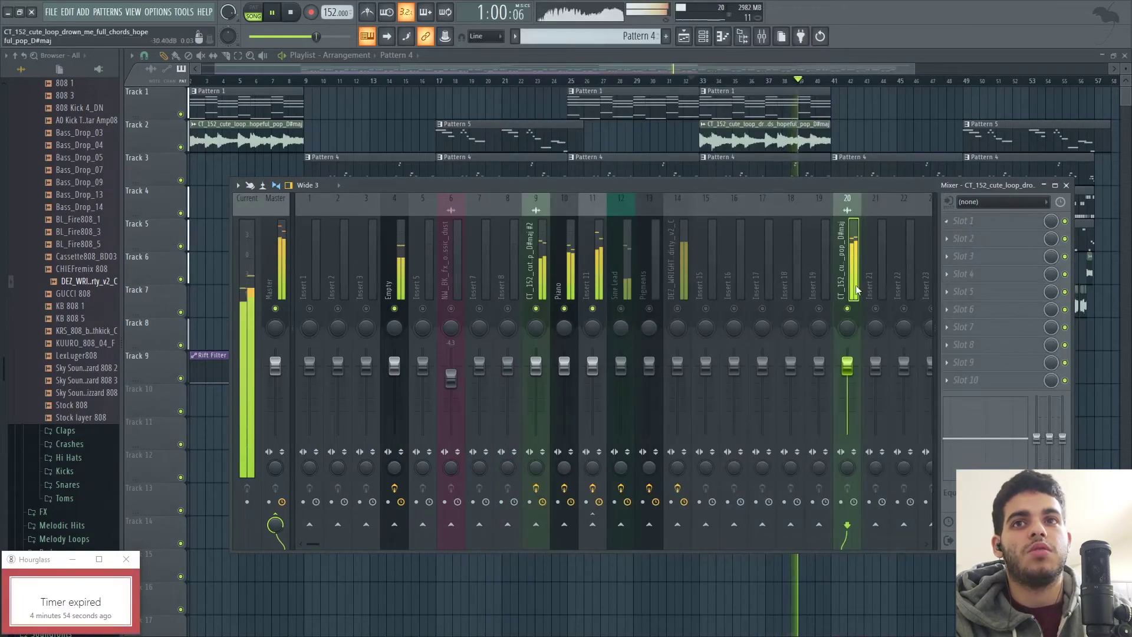
pyautogui.click(959, 222)
pyautogui.click(767, 137)
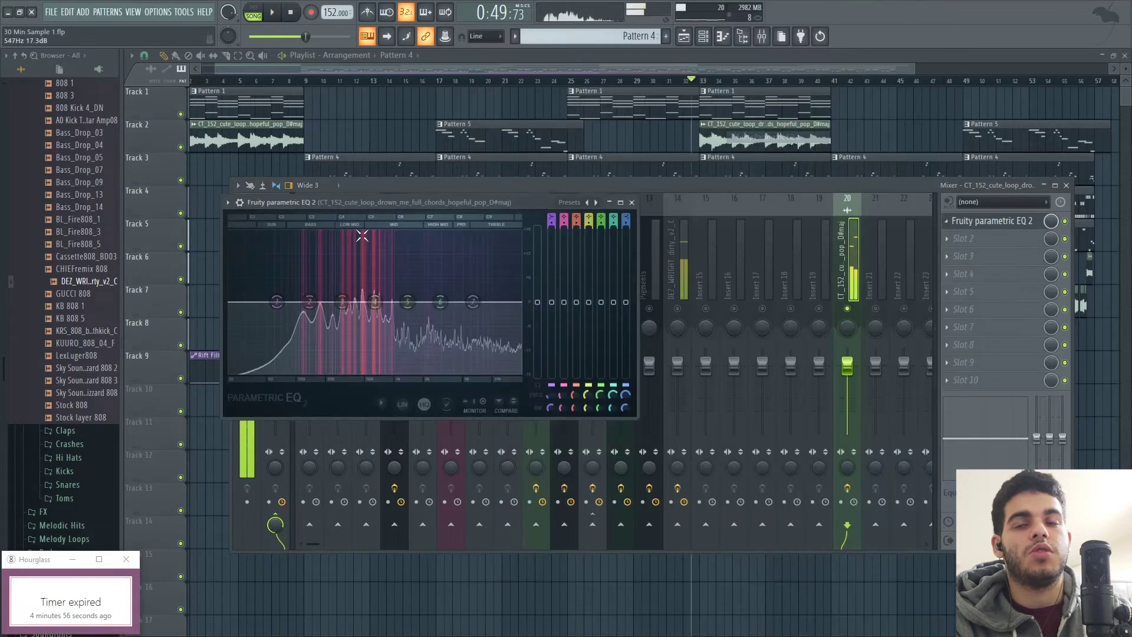
# Set EQ band 2 to a high pass at about 515 Hz and cut band 3 in the lows.
pyautogui.rightClick(310, 302)
pyautogui.moveTo(328, 333)
pyautogui.click(373, 367)
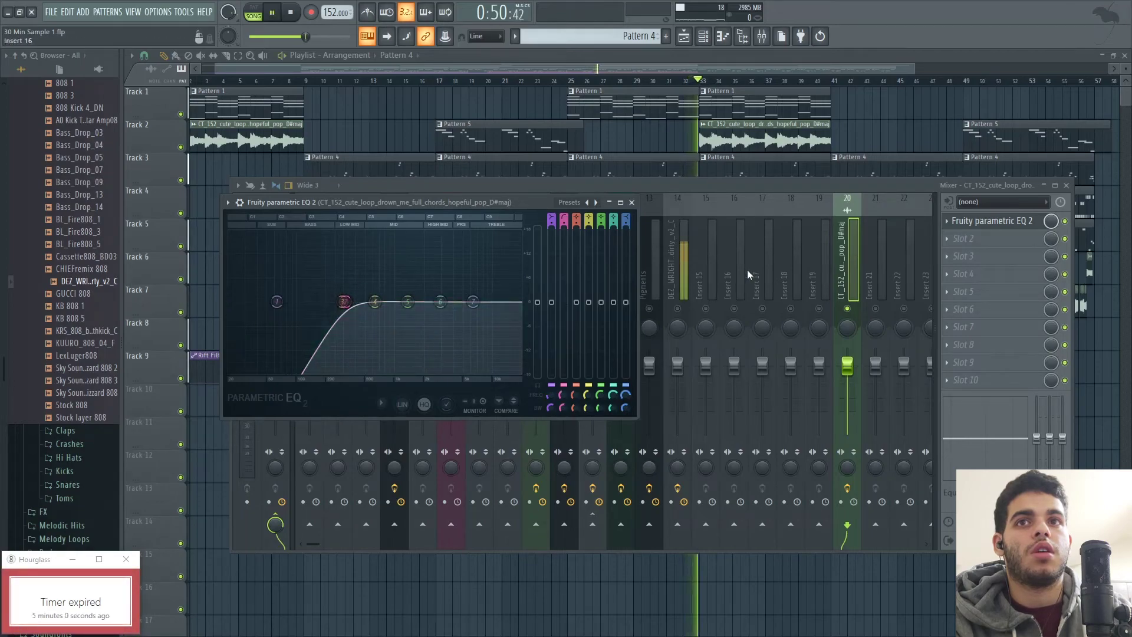
pyautogui.moveTo(344, 301); pyautogui.dragTo(310, 337)
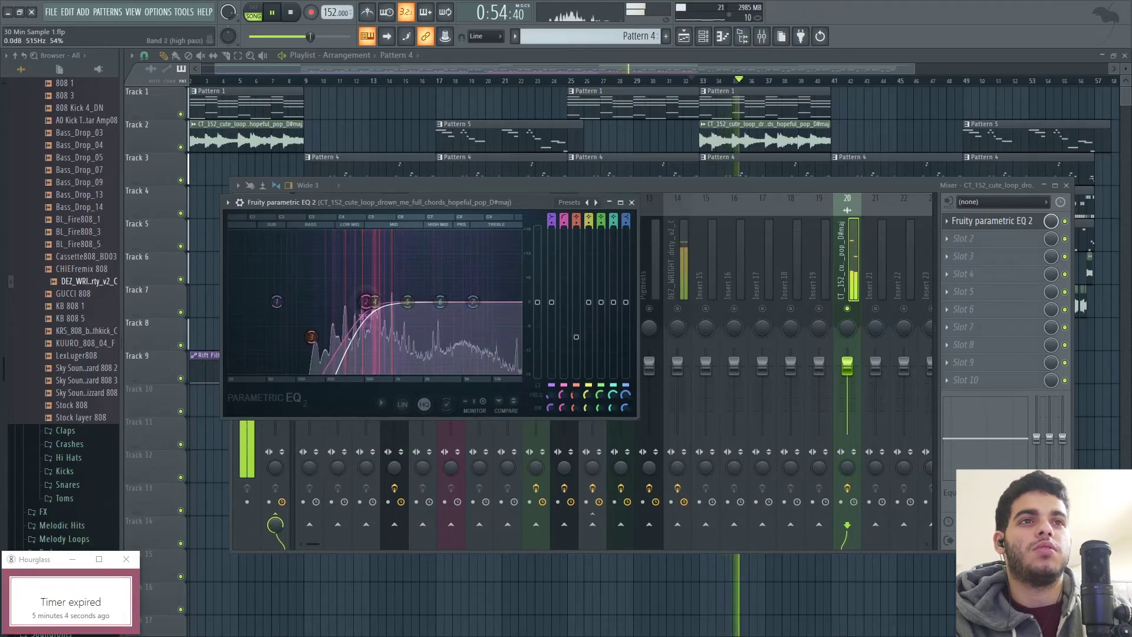
# Load the Raum reverb in slot 2 of the chord loop's insert and set its size to about 42%.
pyautogui.click(959, 239)
pyautogui.click(975, 240)
pyautogui.click(978, 238)
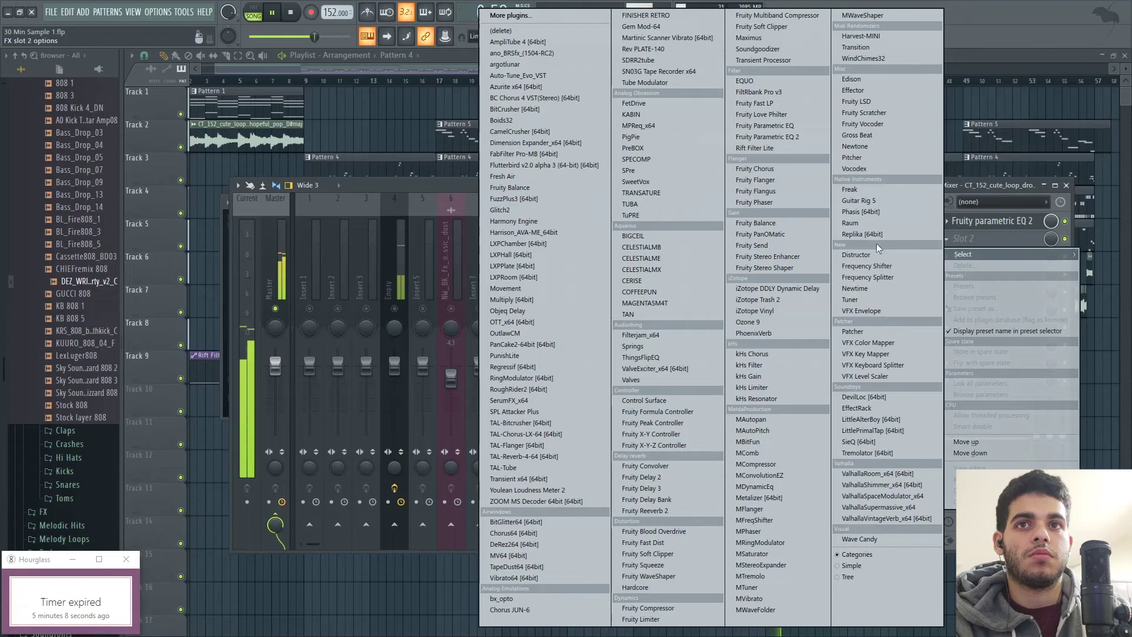
pyautogui.click(850, 223)
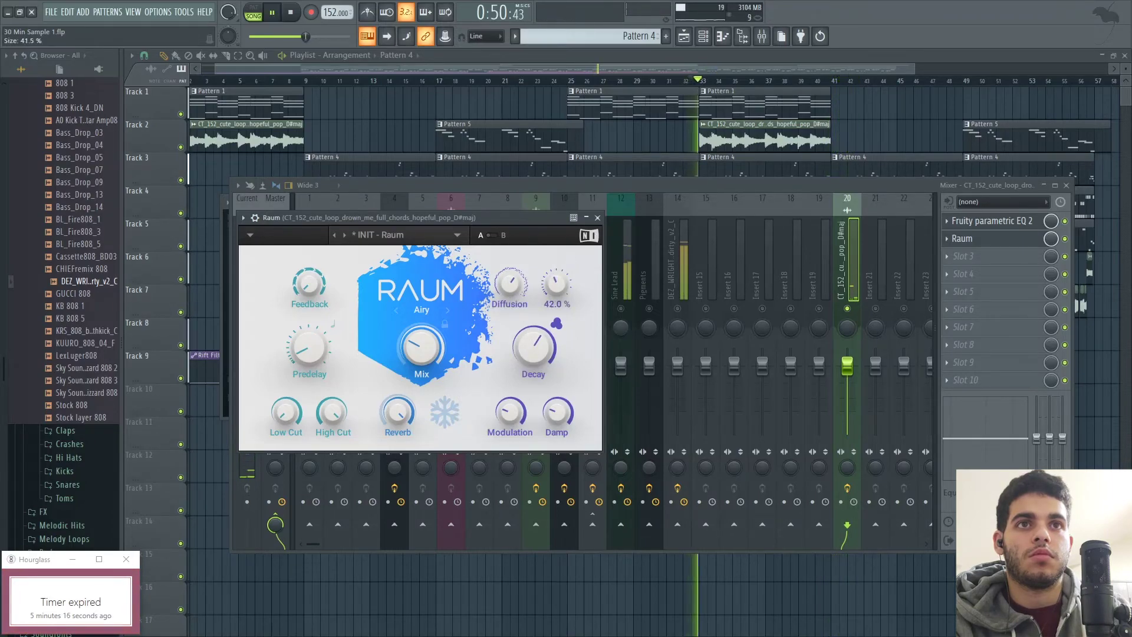
# Close Raum, audition the chord loop with other inserts muted, unmute all inserts and return to the playlist.
pyautogui.click(597, 218)
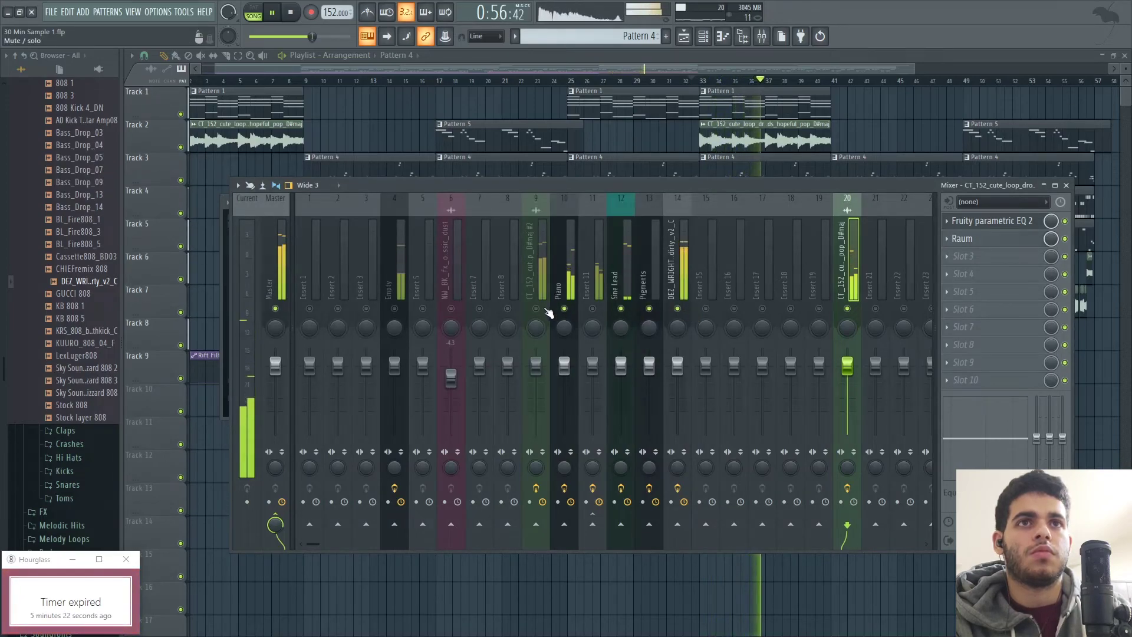
pyautogui.press('space')
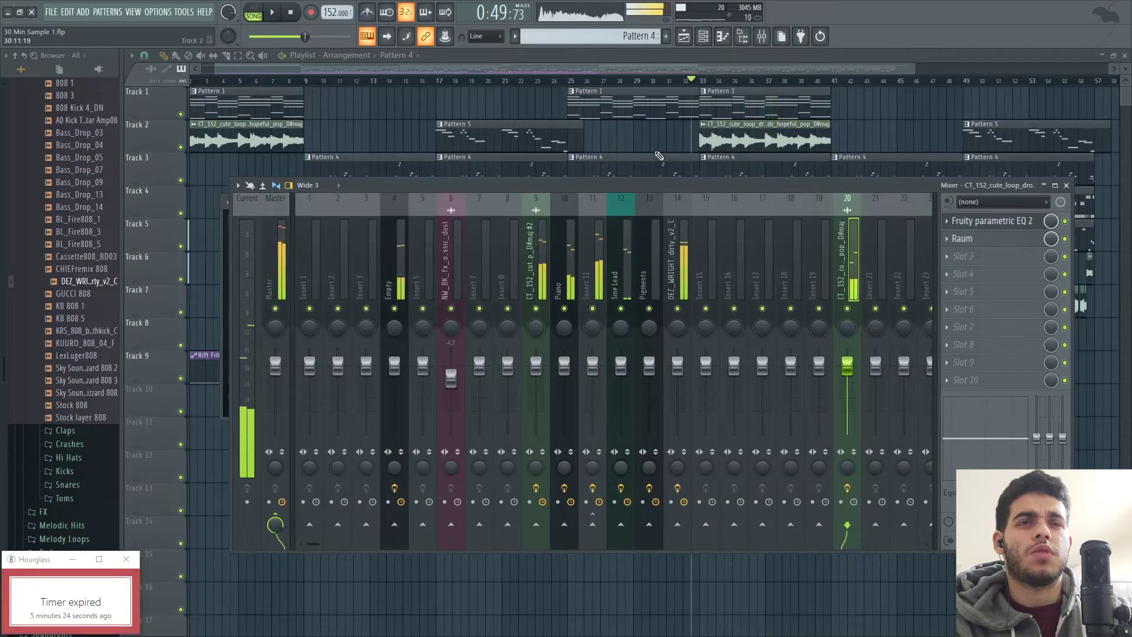
pyautogui.click(636, 145)
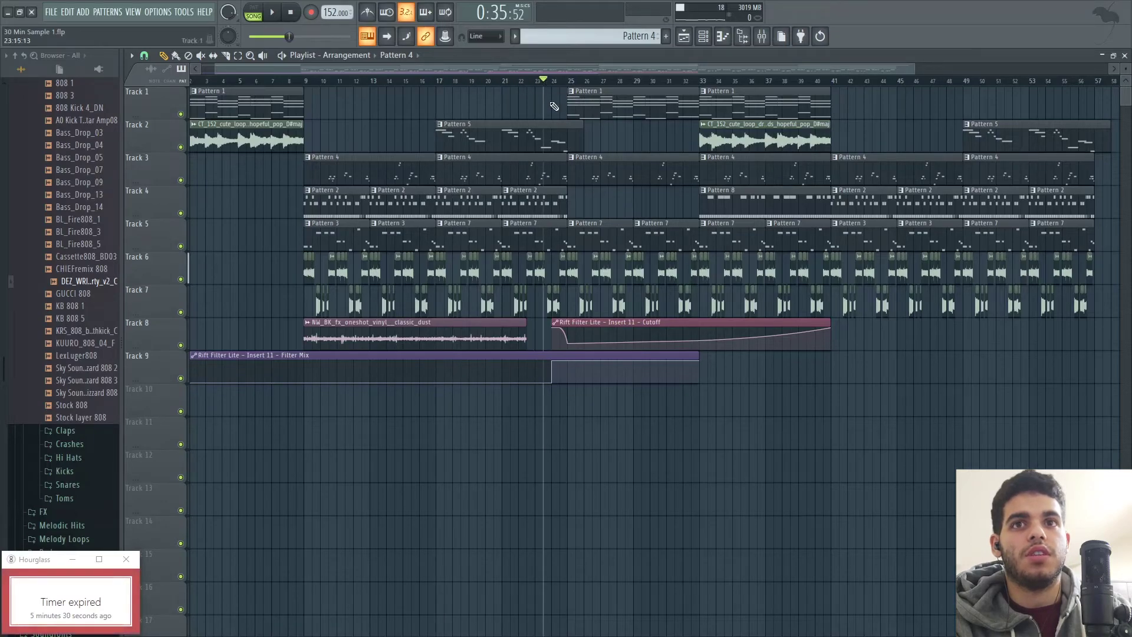
# Move the vinyl dust clip to track 10, shorten it to 8 bars and repeat it from bar 9 to bar 57.
pyautogui.moveTo(343, 322); pyautogui.dragTo(337, 401)
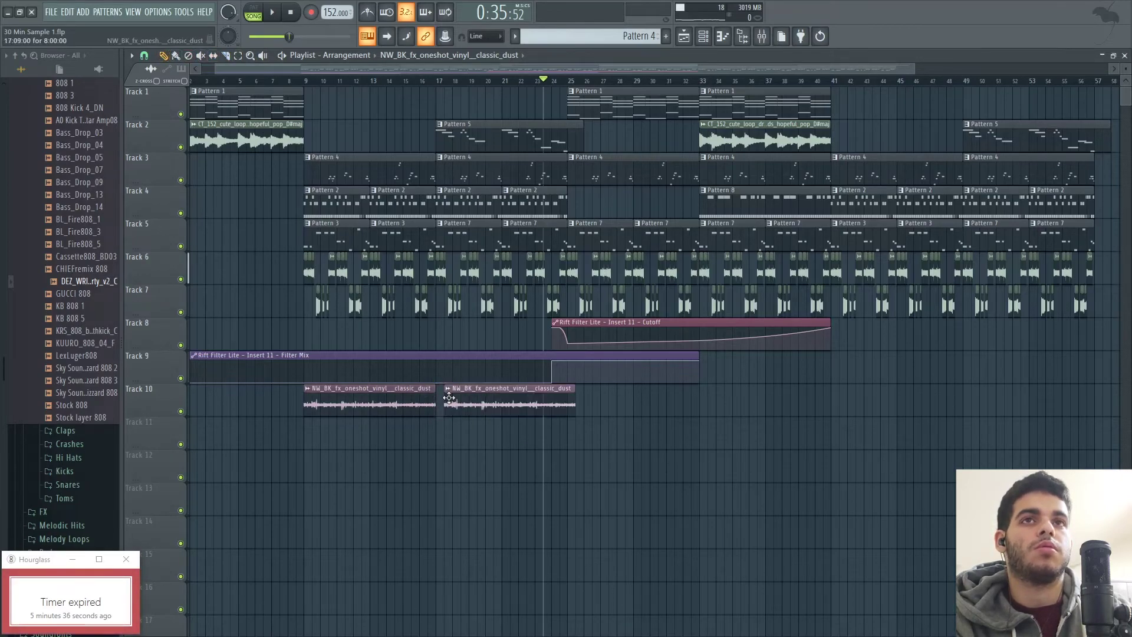
pyautogui.moveTo(585, 406); pyautogui.dragTo(285, 407)
pyautogui.hotkey('ctrl', 'b')
pyautogui.hotkey('ctrl', 'b')
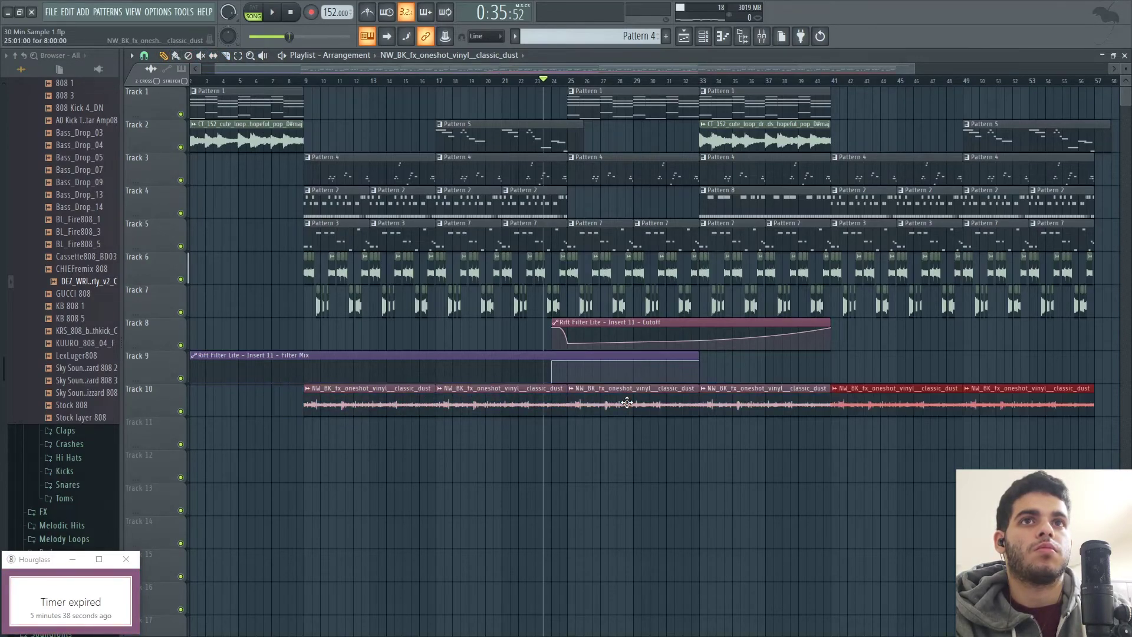
# Play into the breakdown and remove the Pattern 4 and Pattern 7 clips between bars 25 and 33.
pyautogui.press('space')
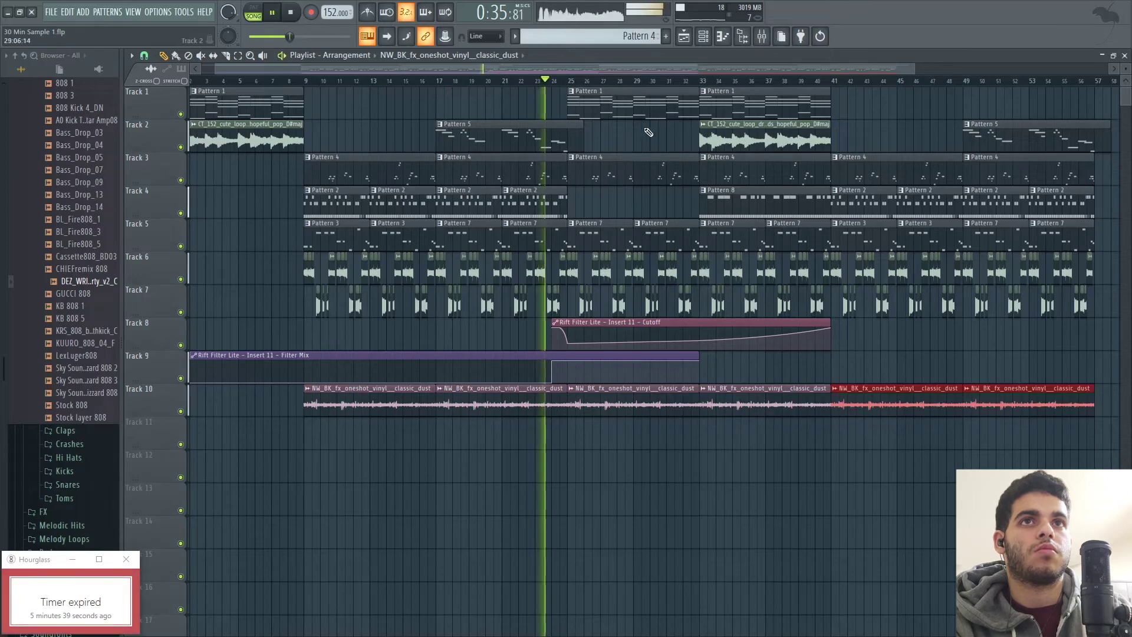
pyautogui.click(765, 40)
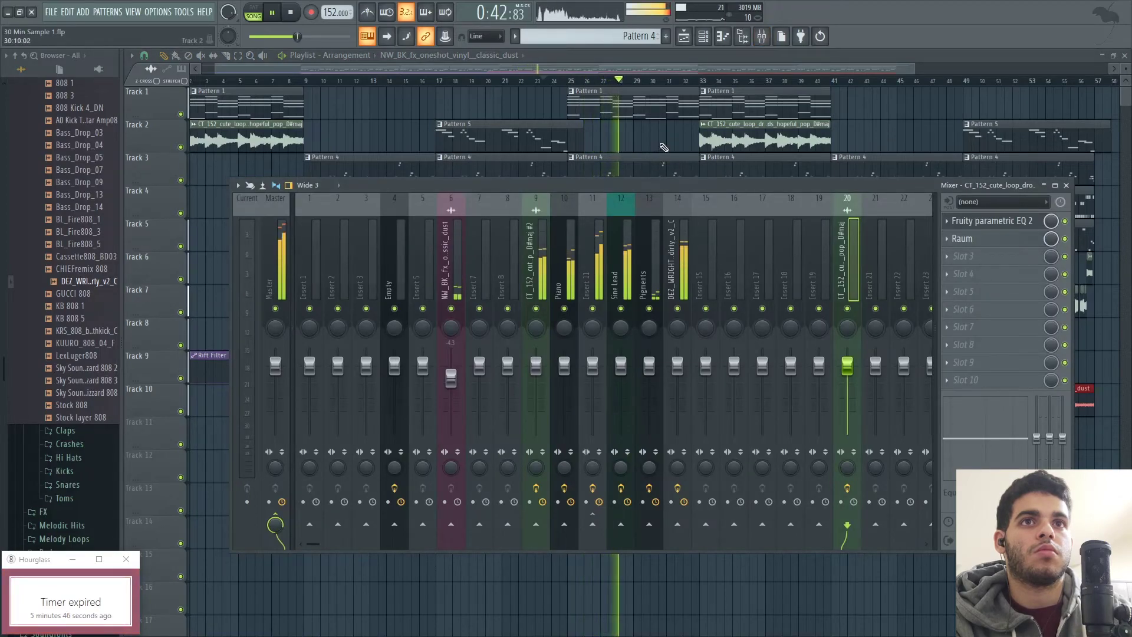
pyautogui.press('F9')
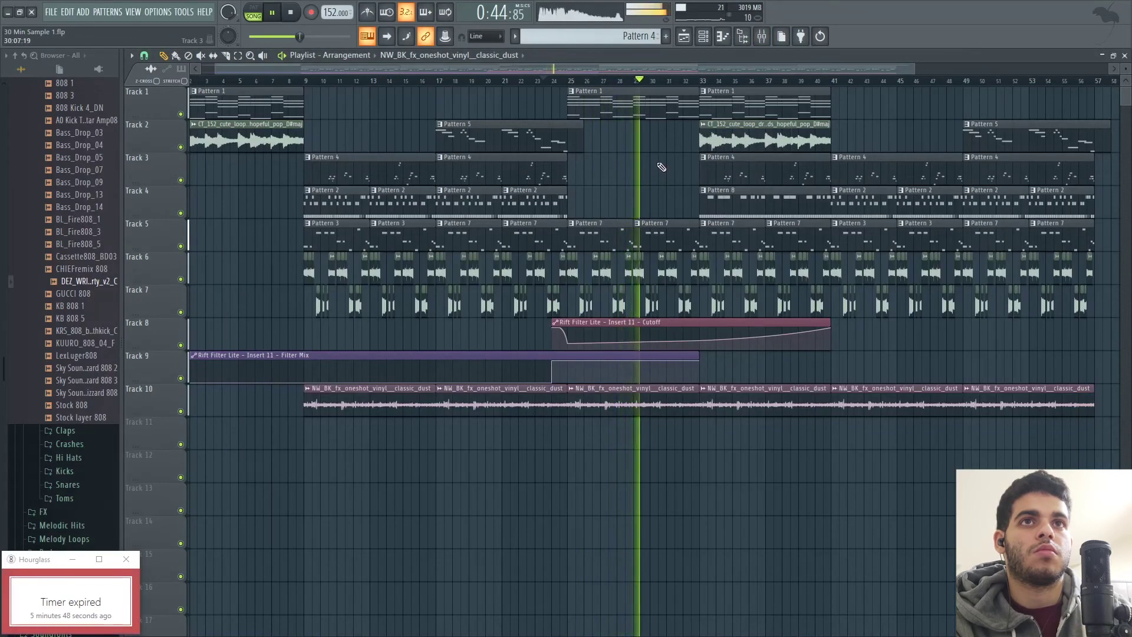
pyautogui.rightClick(617, 229)
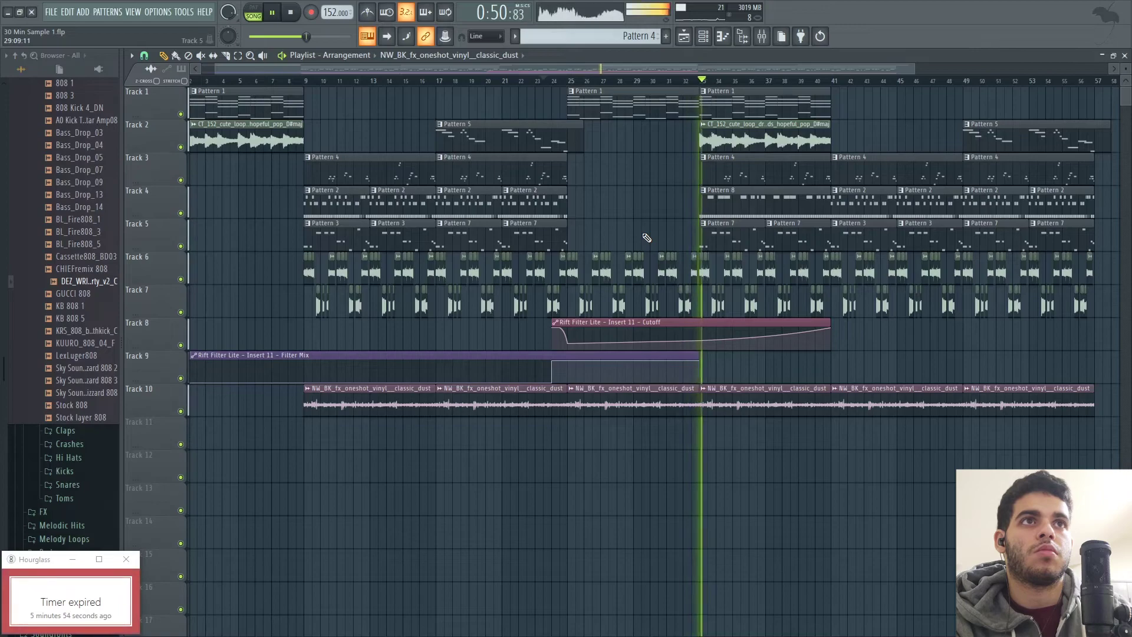
# Audition the arrangement through the build and on from about bar 49, then save the project.
pyautogui.moveTo(678, 66); pyautogui.dragTo(573, 55)
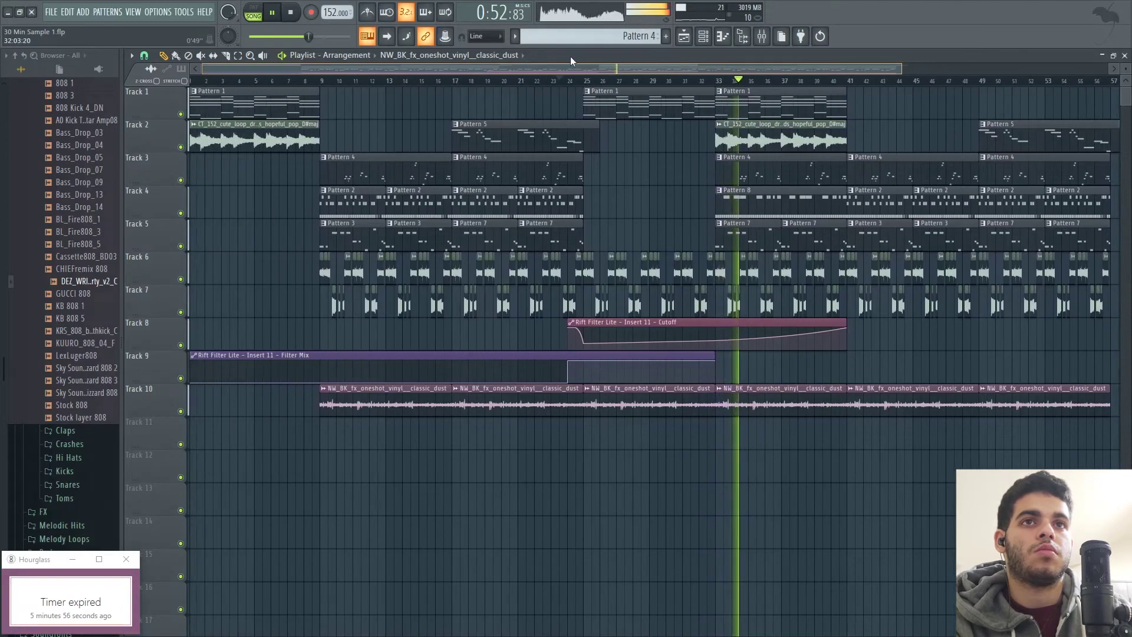
pyautogui.moveTo(895, 71); pyautogui.dragTo(936, 128)
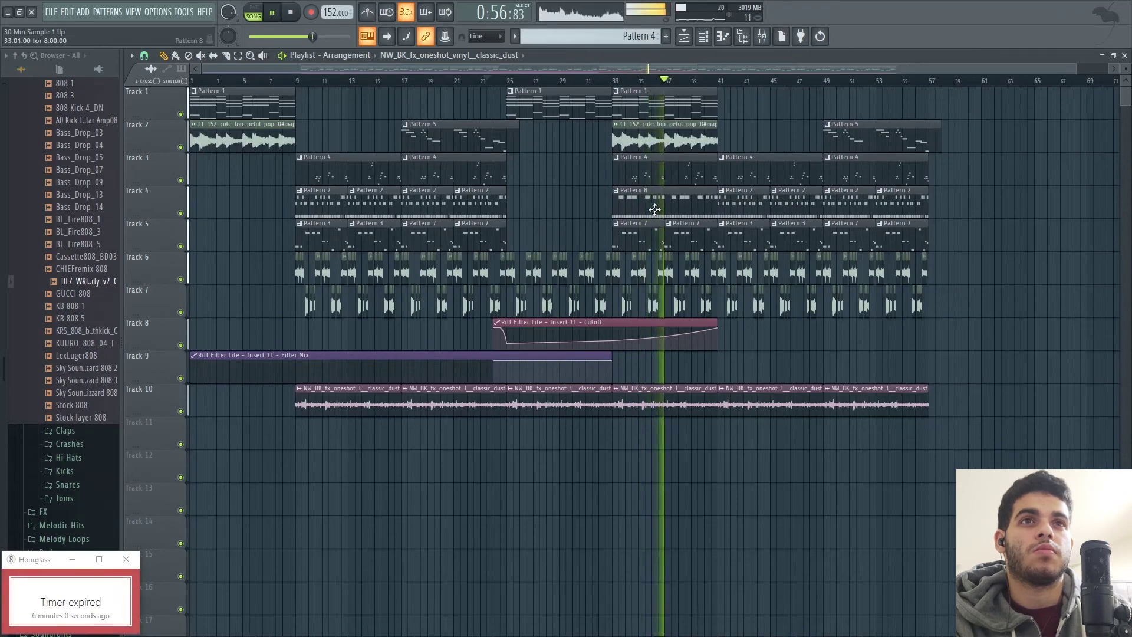
pyautogui.click(643, 239)
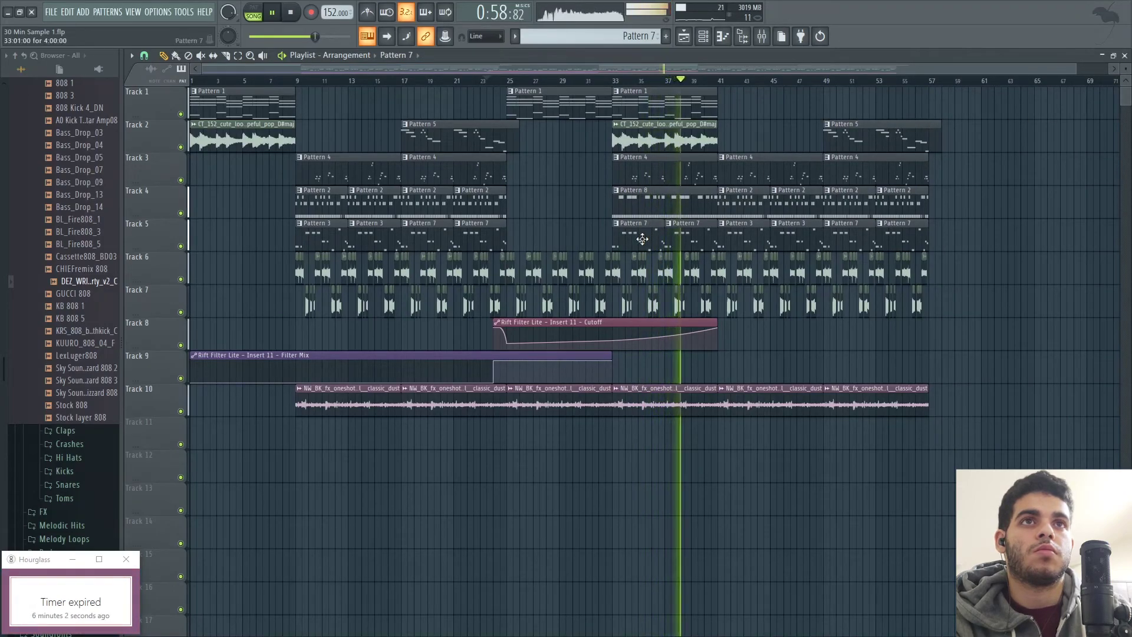
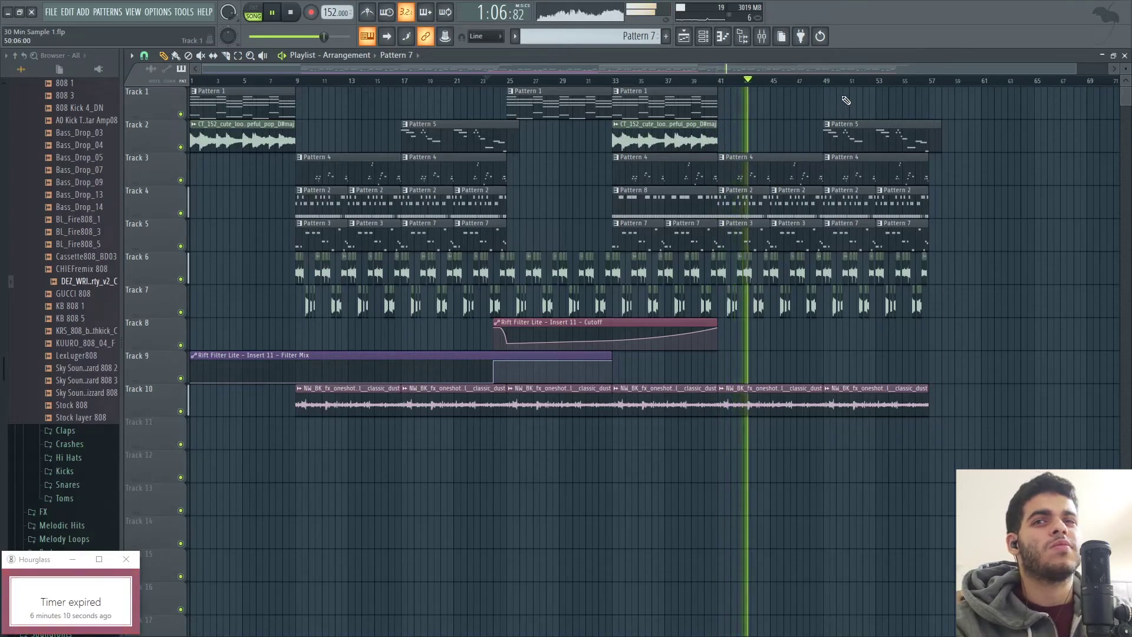
pyautogui.click(821, 79)
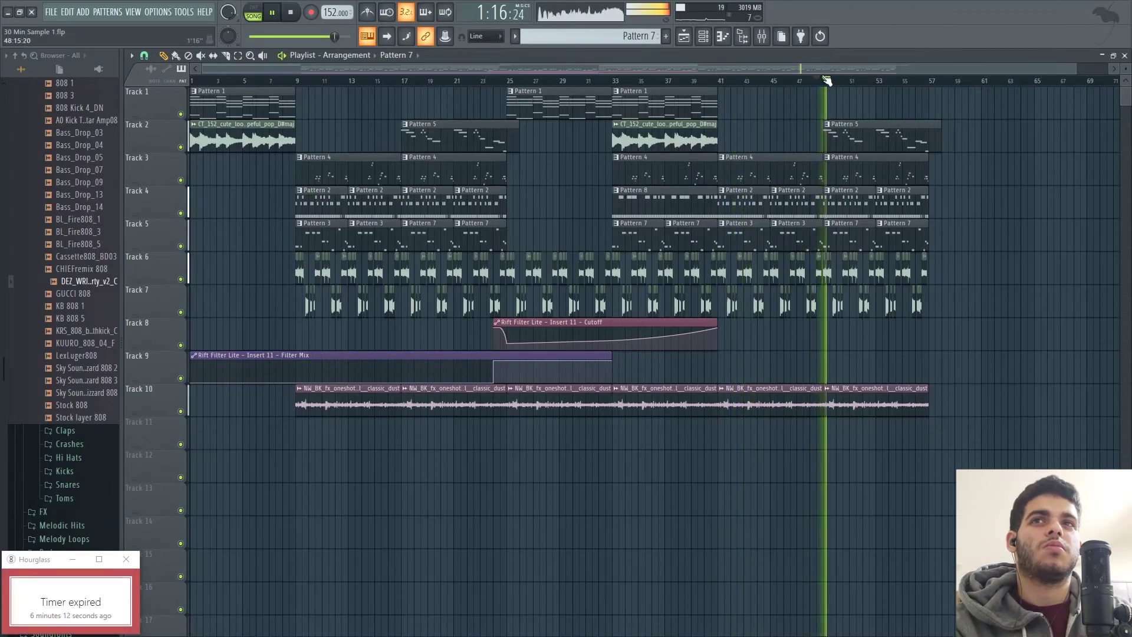
pyautogui.hotkey('ctrl', 's')
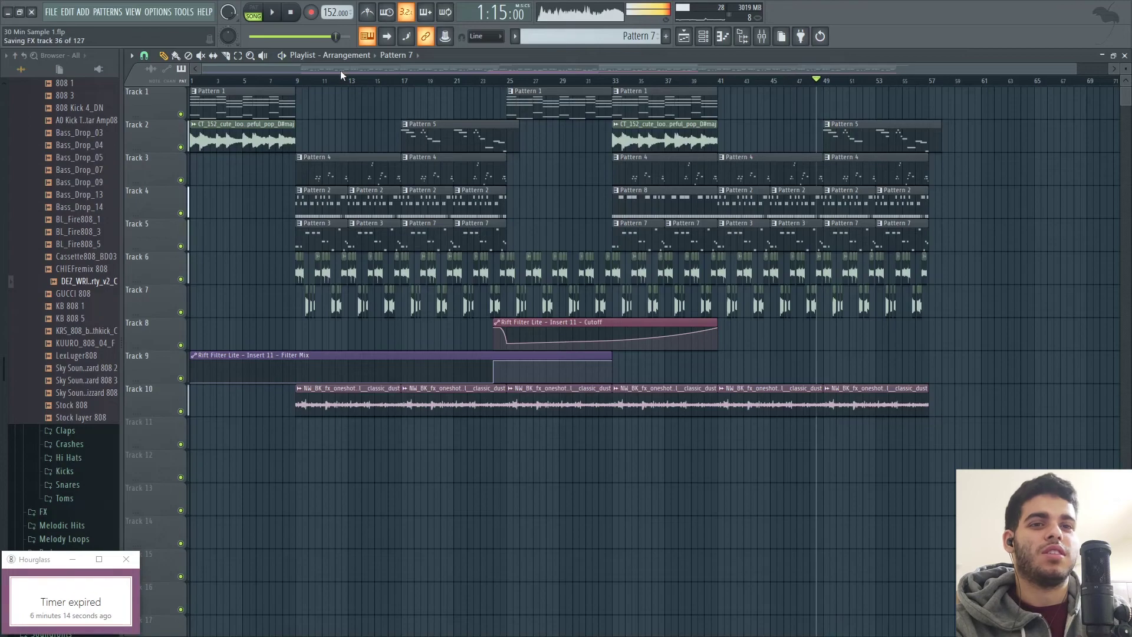
# Set the playhead to bar 9 and load Ozone 9 in slot 1 of the master track.
pyautogui.click(297, 80)
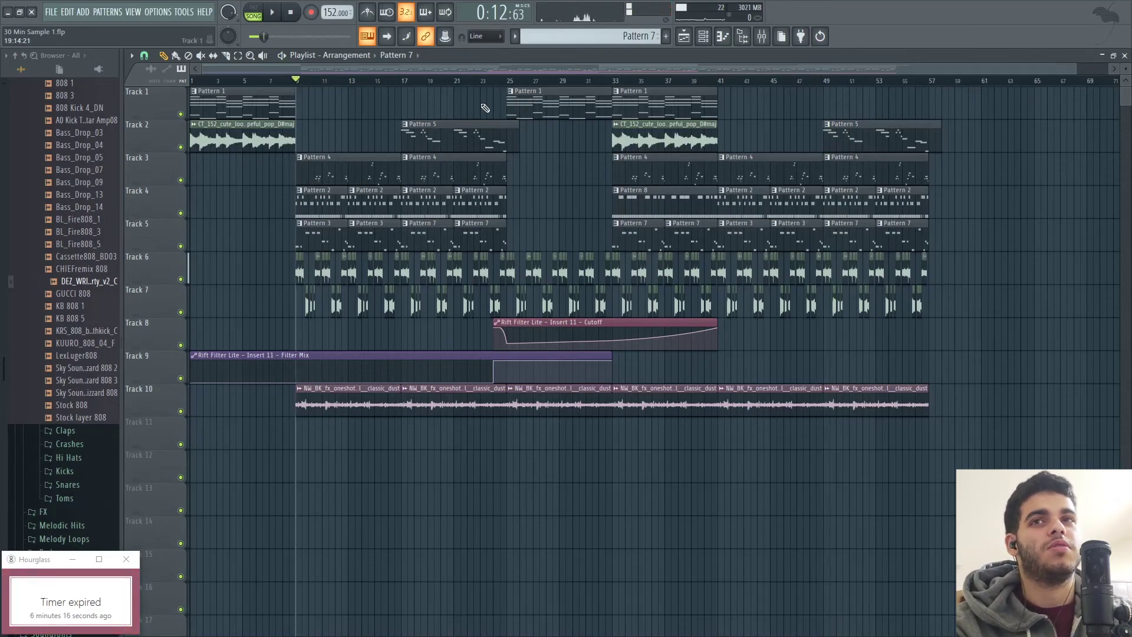
pyautogui.moveTo(1076, 69)
pyautogui.mouseDown()
pyautogui.moveTo(1111, 70)
pyautogui.moveTo(1096, 70)
pyautogui.mouseUp()
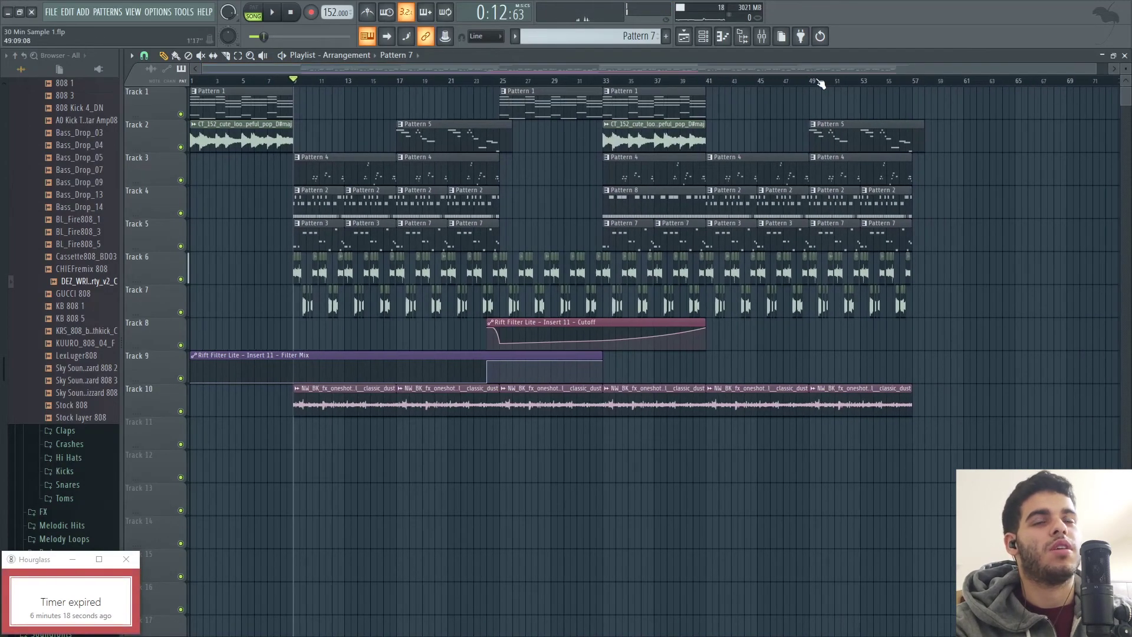
pyautogui.click(762, 38)
pyautogui.click(273, 258)
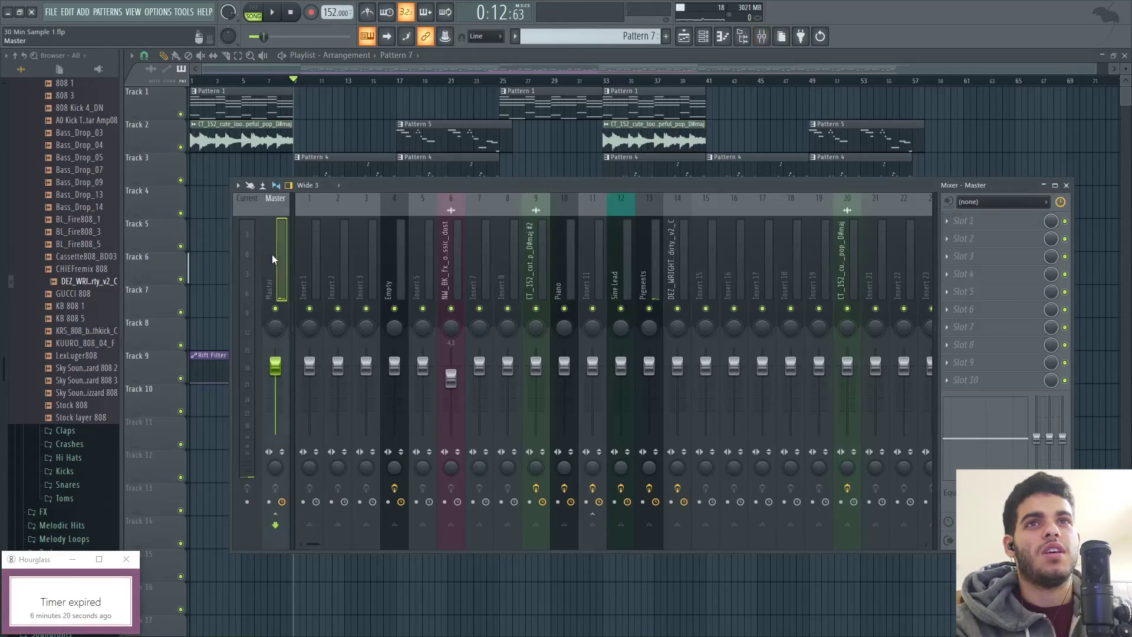
pyautogui.click(996, 229)
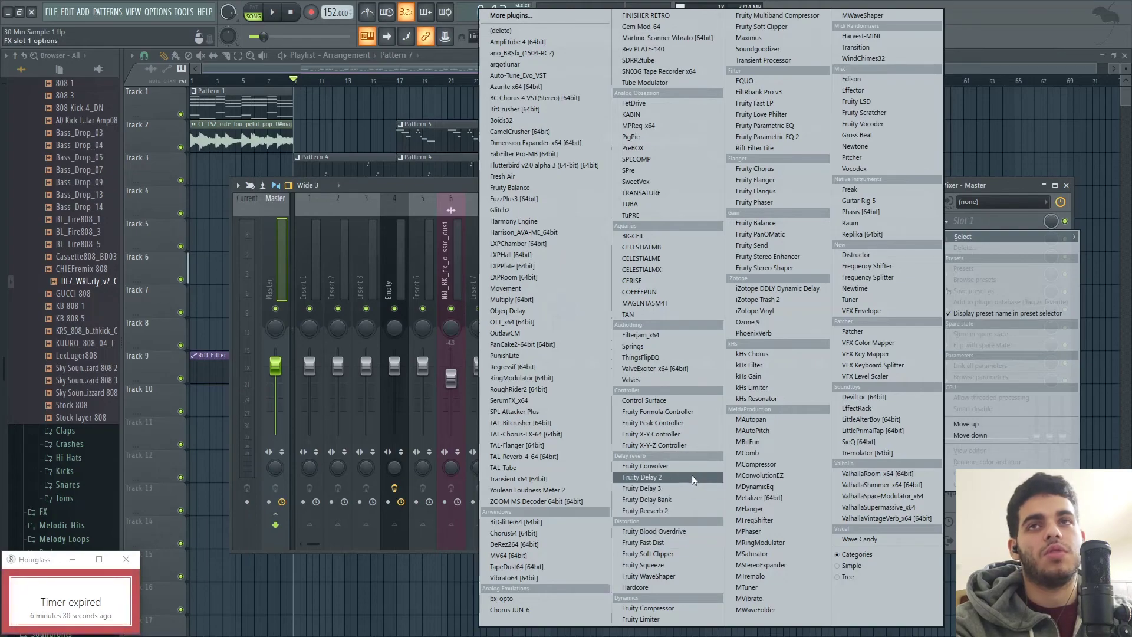
pyautogui.click(769, 323)
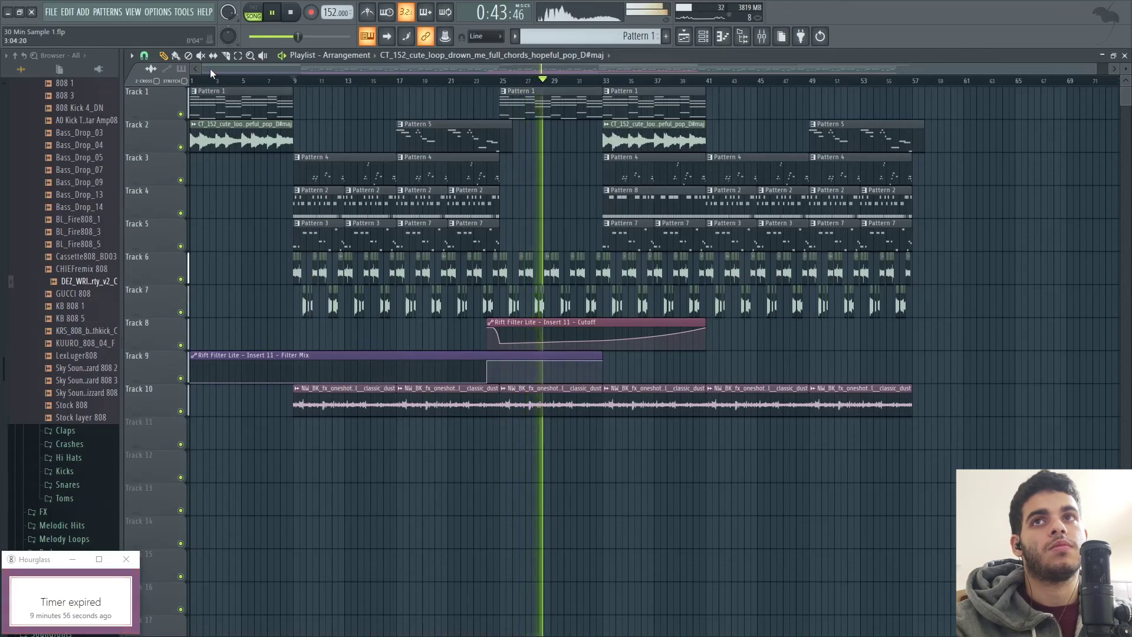
# Examine the individual mixer inserts' levels and effect slots while the arrangement plays.
pyautogui.moveTo(210, 68); pyautogui.dragTo(302, 90)
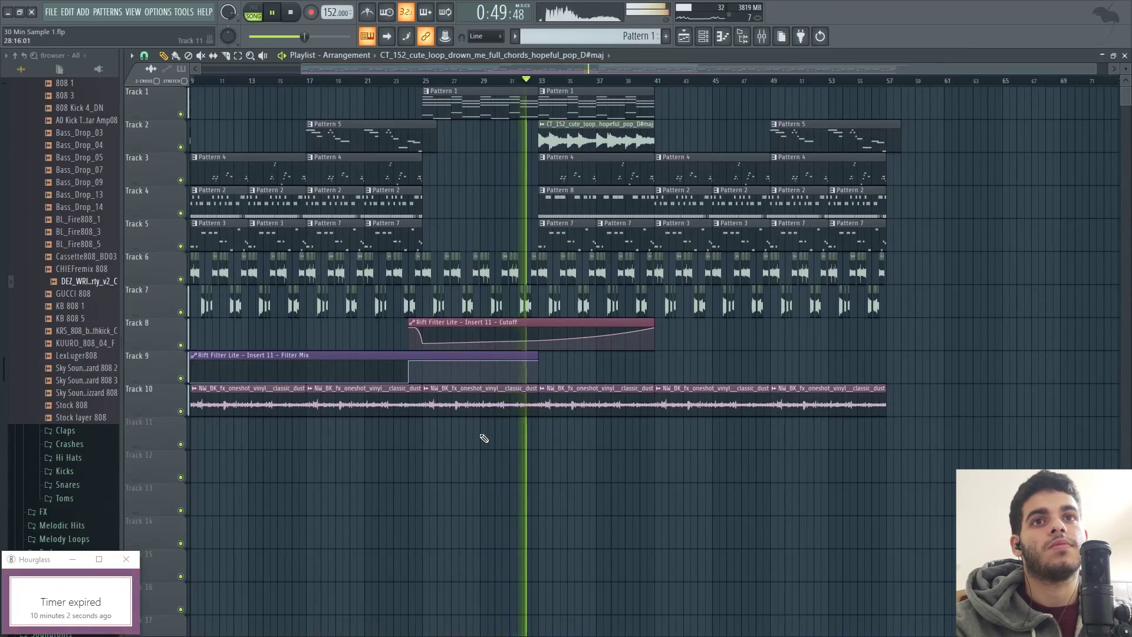
pyautogui.click(763, 38)
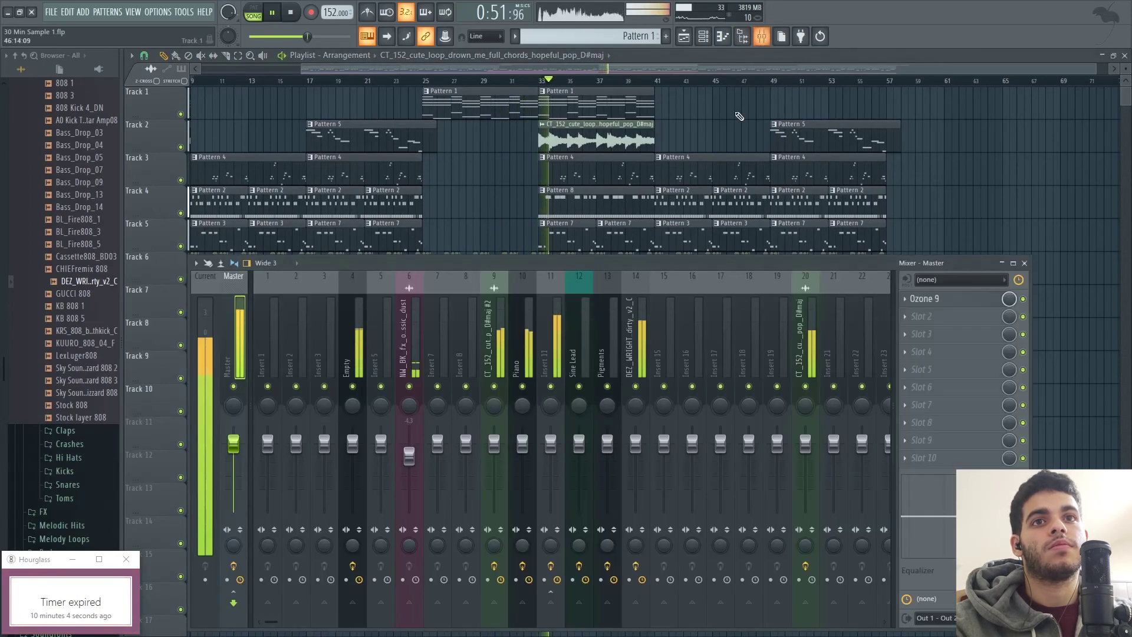
pyautogui.click(554, 336)
pyautogui.click(530, 347)
pyautogui.click(499, 341)
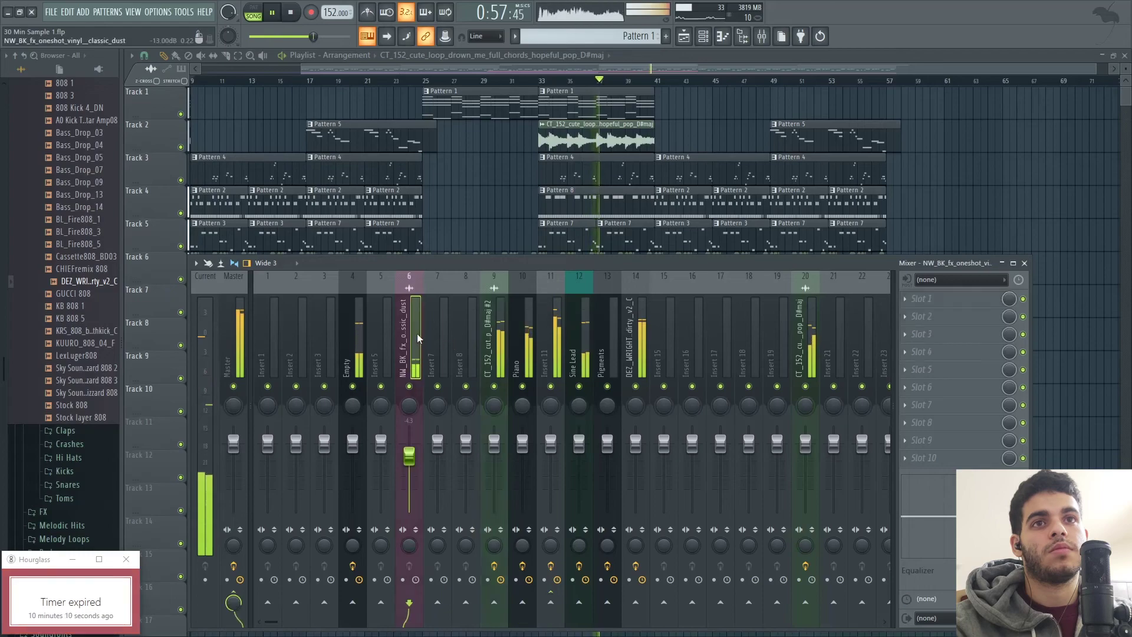
pyautogui.click(356, 341)
pyautogui.click(640, 337)
pyautogui.click(603, 335)
pyautogui.click(587, 336)
pyautogui.click(554, 345)
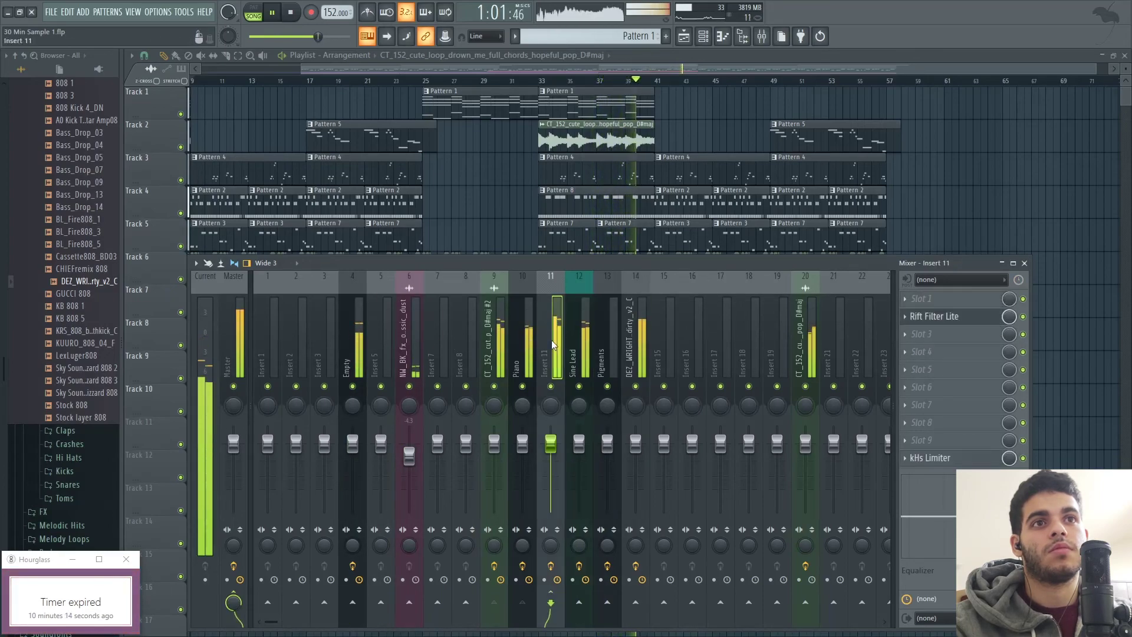
# Check Rift Filter Lite on insert 11 and Fruity parametric EQ 2 on insert 20, then return to the full playlist.
pyautogui.click(931, 316)
pyautogui.click(956, 320)
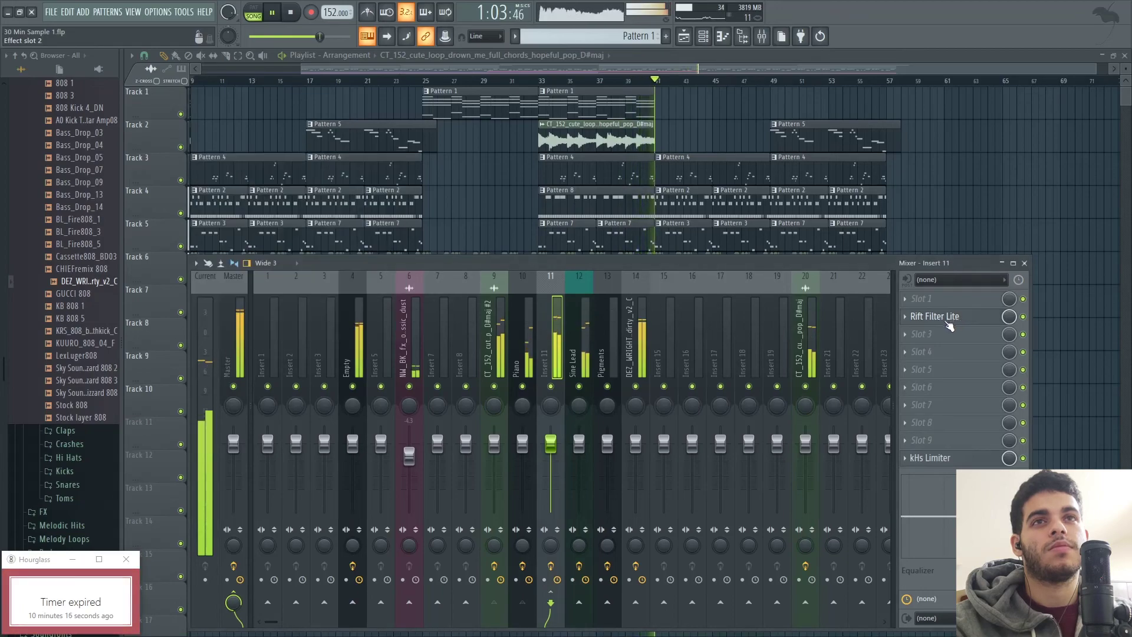
pyautogui.click(803, 330)
pyautogui.click(954, 308)
pyautogui.click(954, 308)
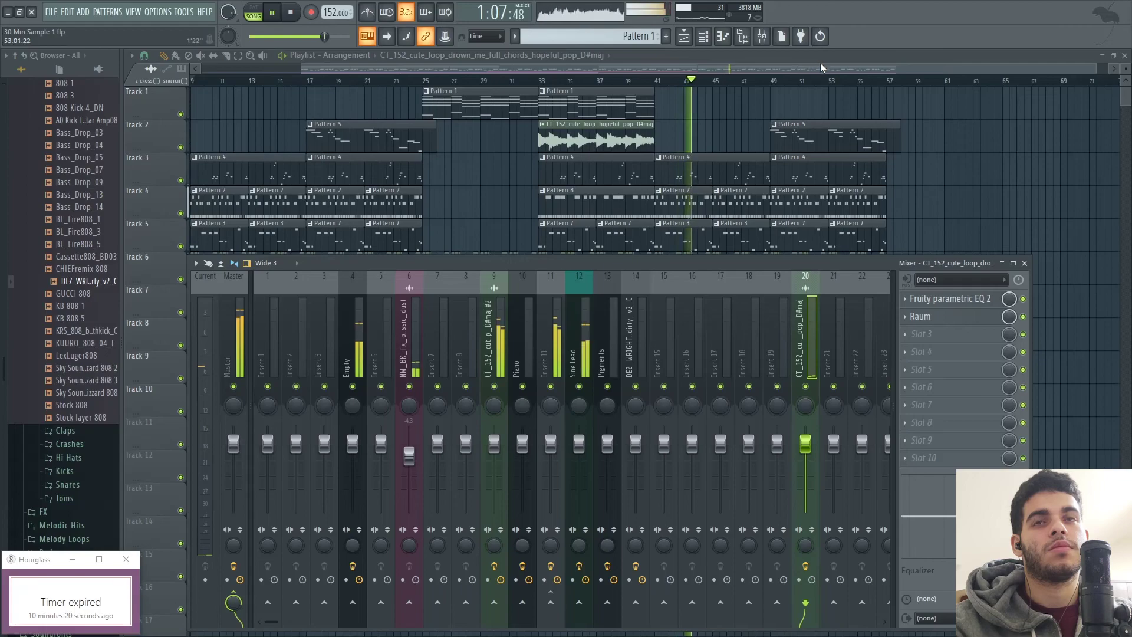
pyautogui.press('F9')
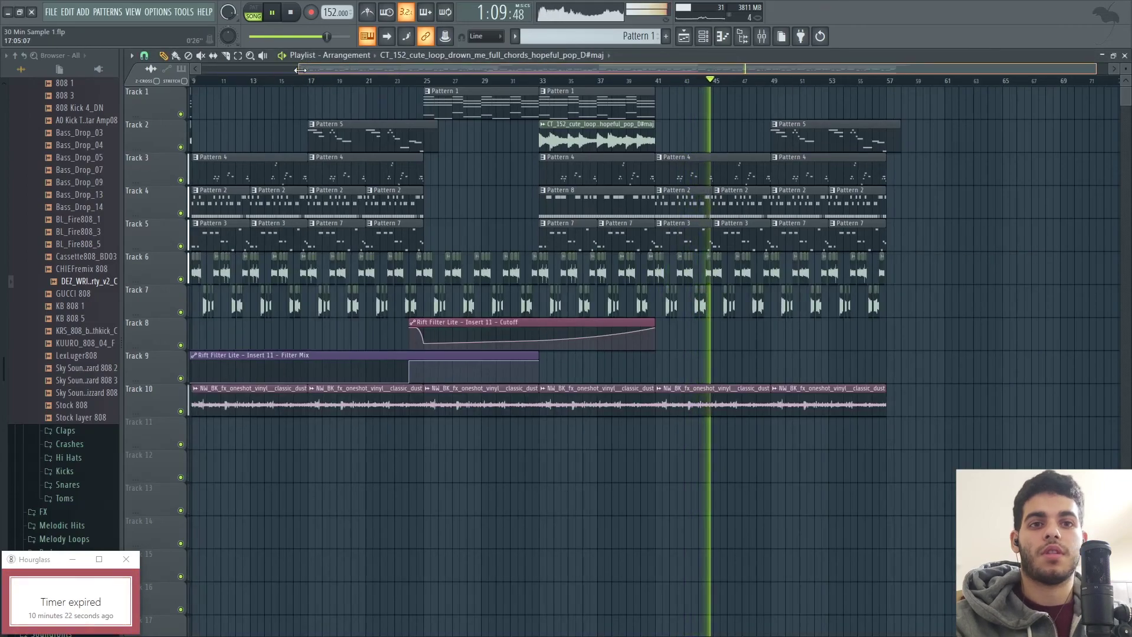
pyautogui.moveTo(301, 70); pyautogui.dragTo(201, 70)
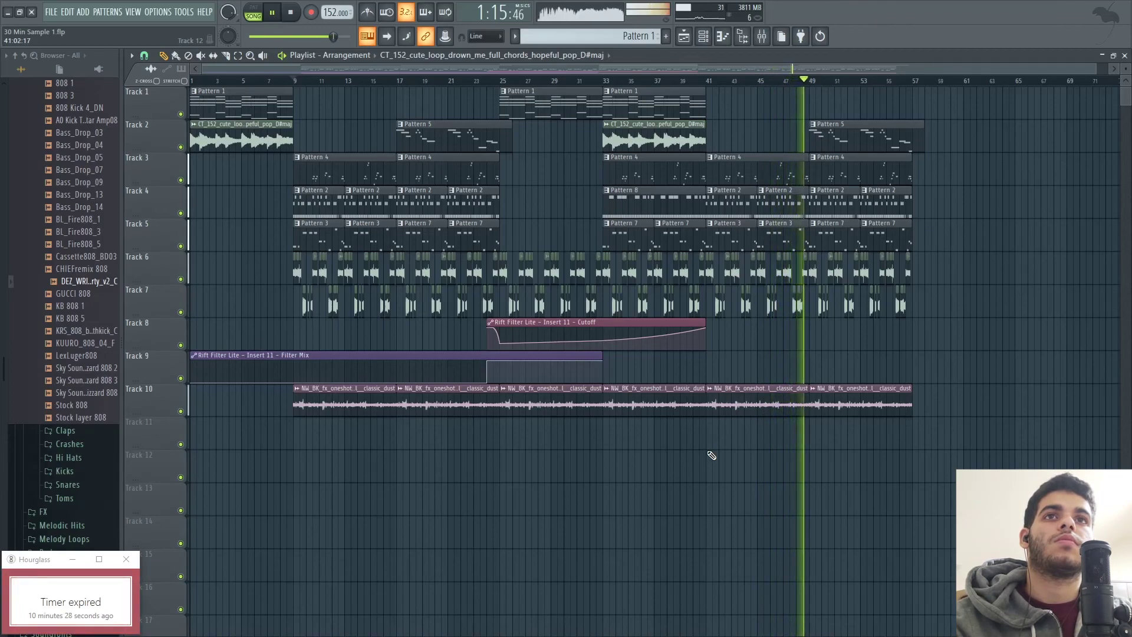
# Place a copy of the chord loop clip at bar 69 on track 4 and stop playback.
pyautogui.click(1069, 203)
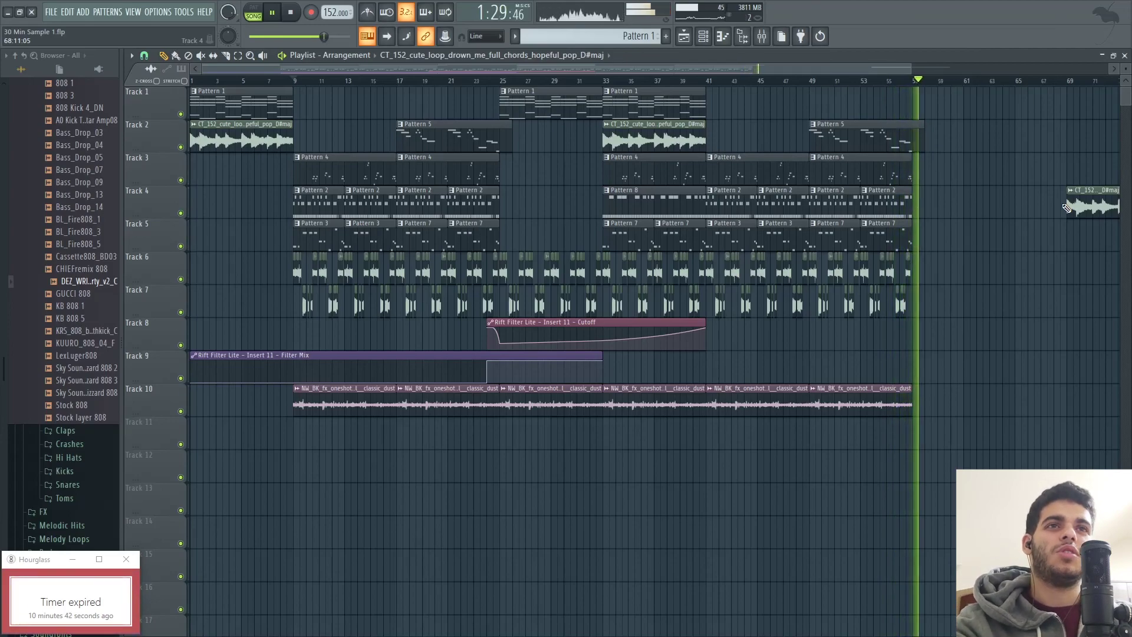
pyautogui.press('space')
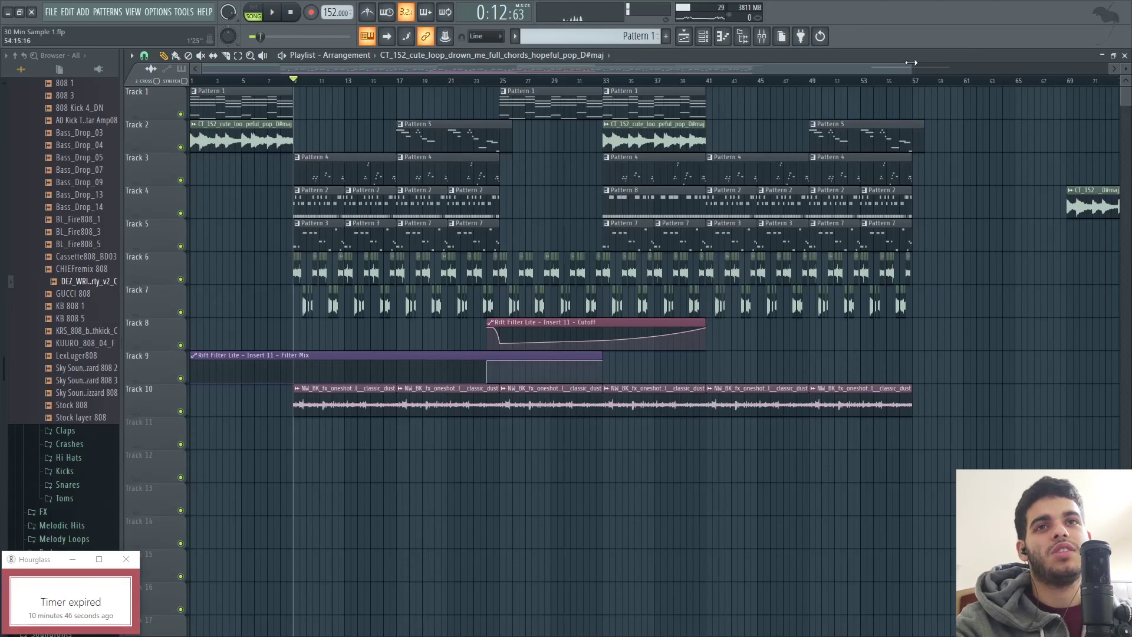
pyautogui.moveTo(911, 63); pyautogui.dragTo(1016, 120)
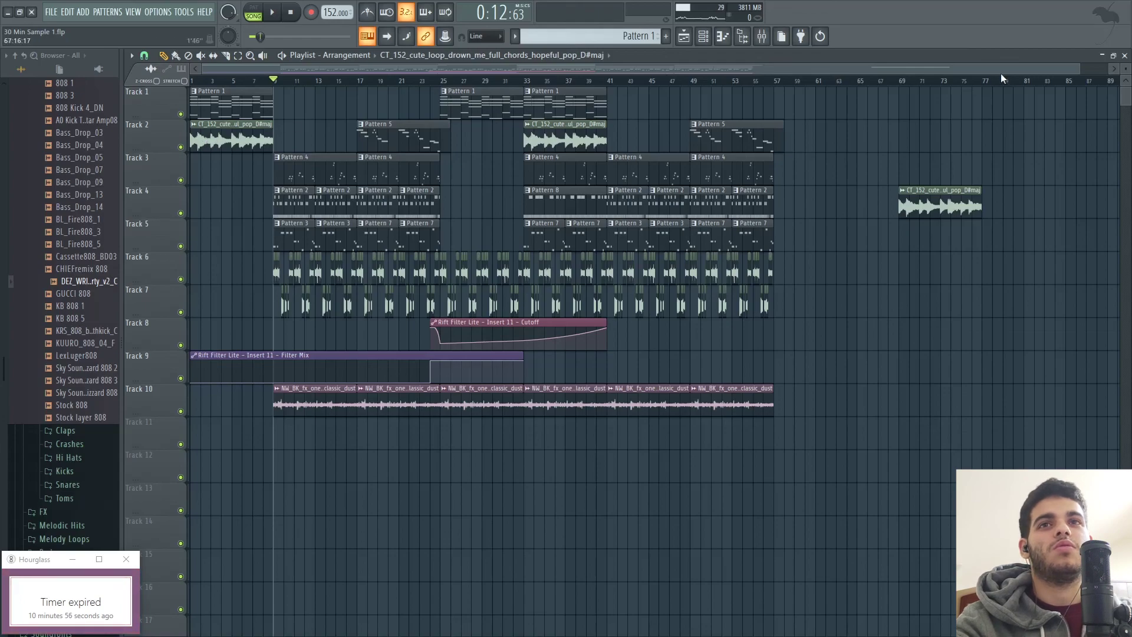
pyautogui.moveTo(1077, 73); pyautogui.dragTo(744, 130)
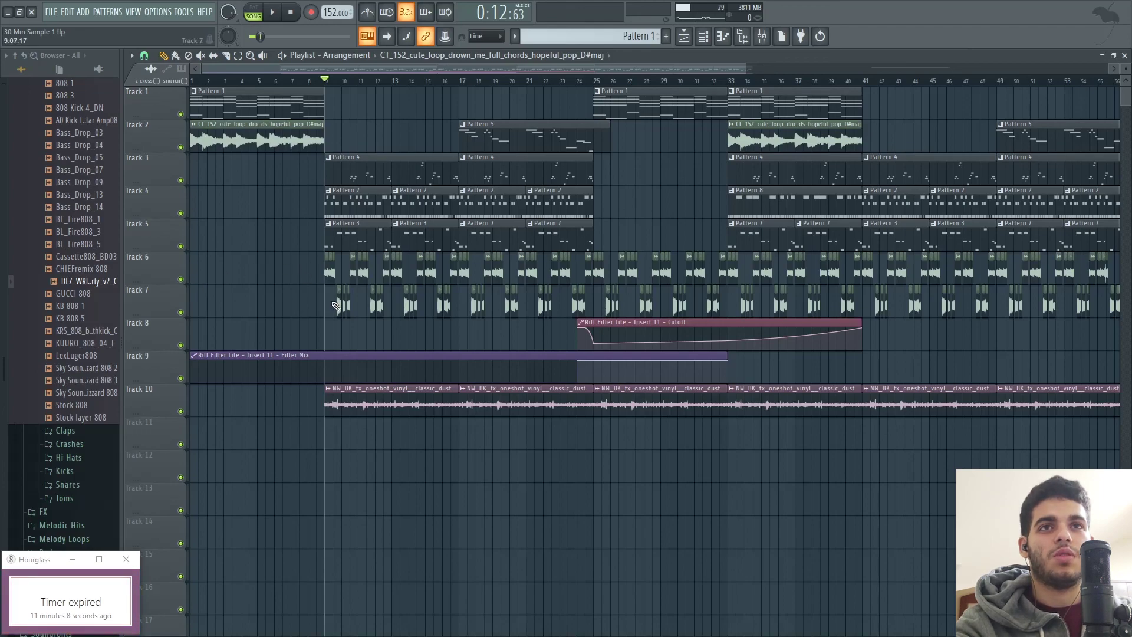
pyautogui.moveTo(746, 72); pyautogui.dragTo(944, 137)
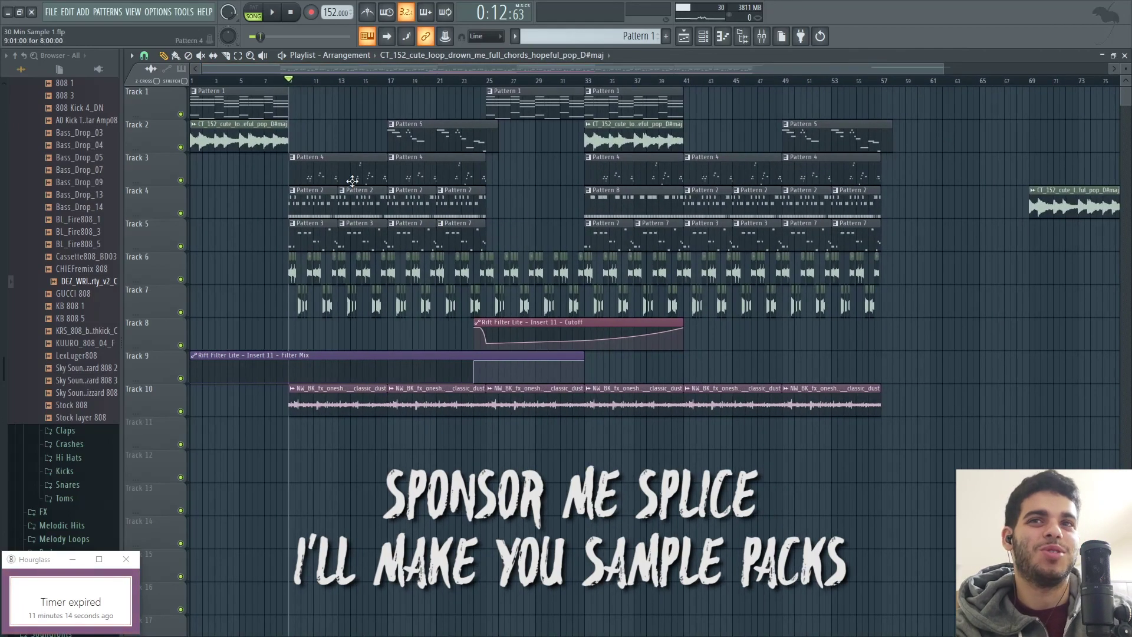